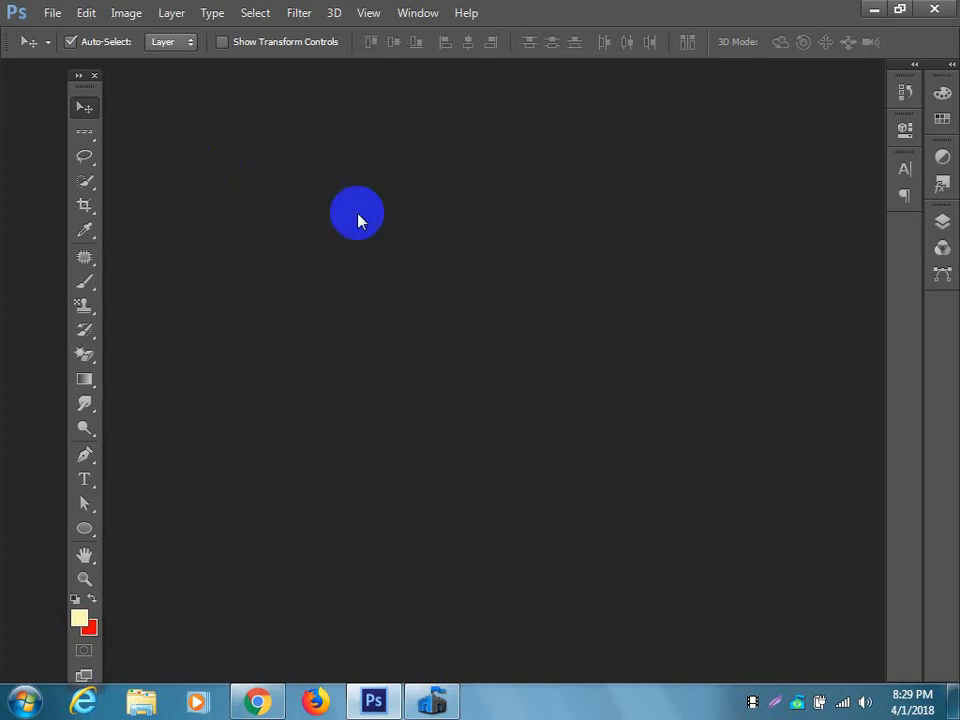
Move the floating tools palette to the workspace's edge and browse the Desktop folder for a photo to open.
left_click_drag(92, 86, 21, 86)
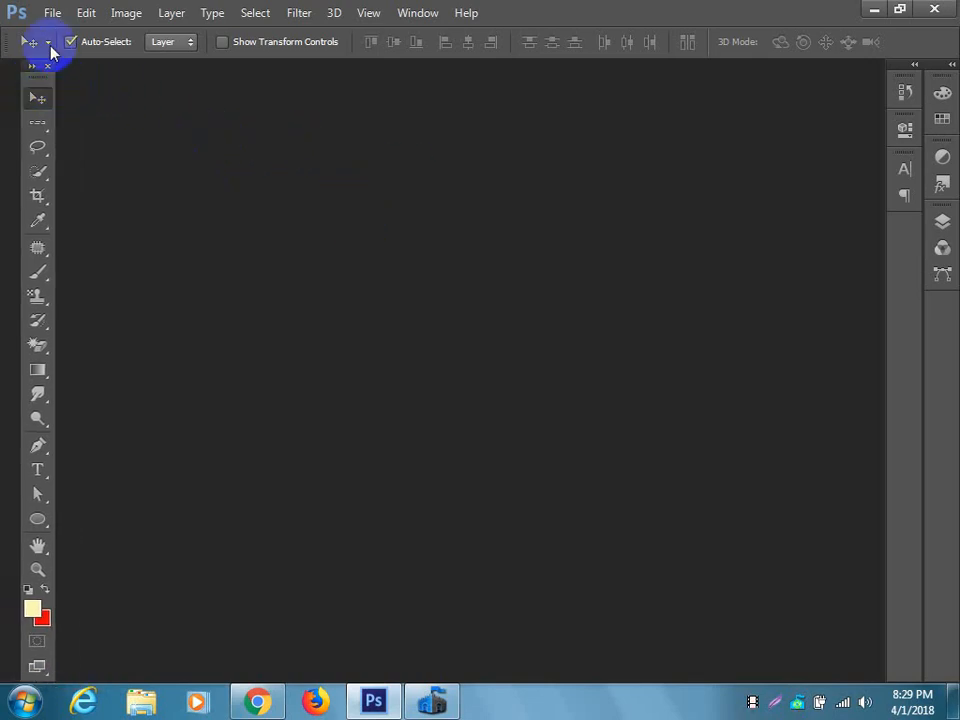
left_click(45, 11)
left_click(72, 51)
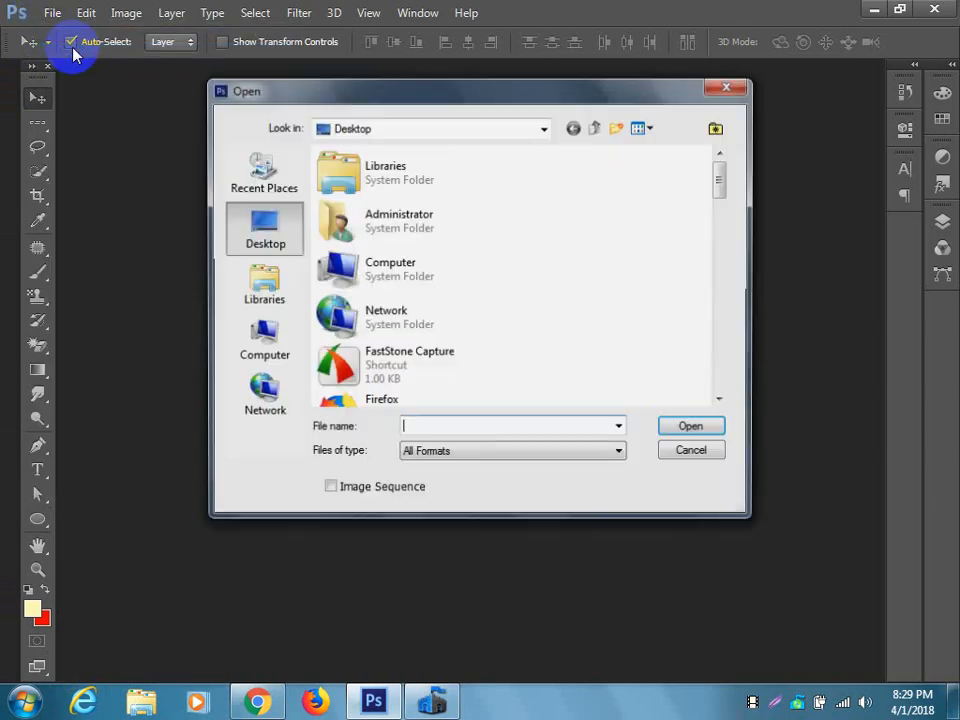
scroll(613, 247, "down", 5)
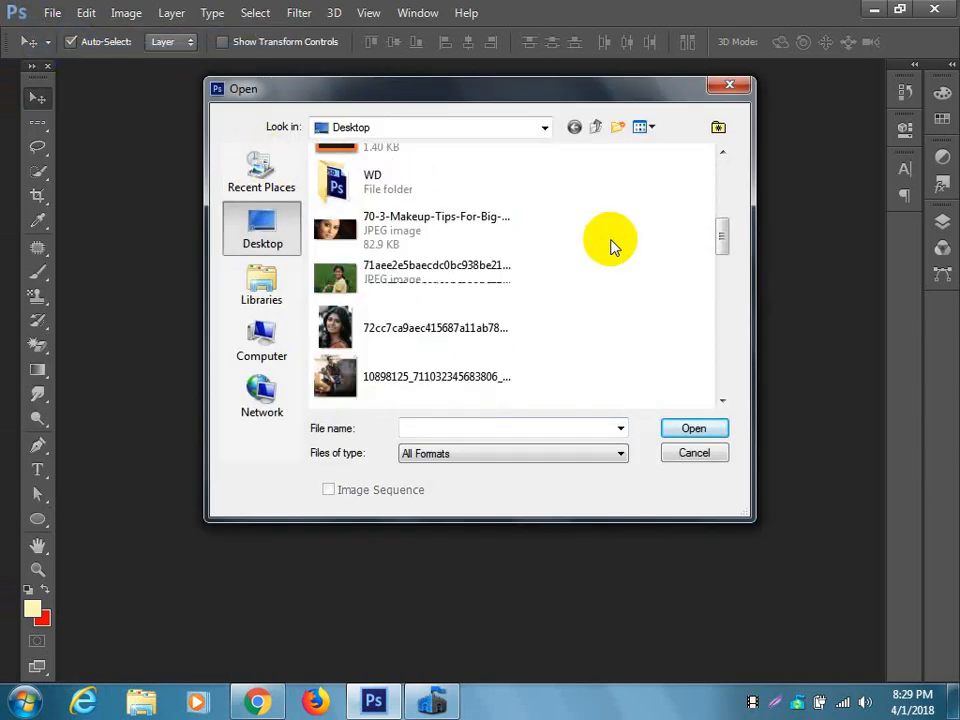
scroll(613, 247, "down", 3)
scroll(613, 247, "down", 8)
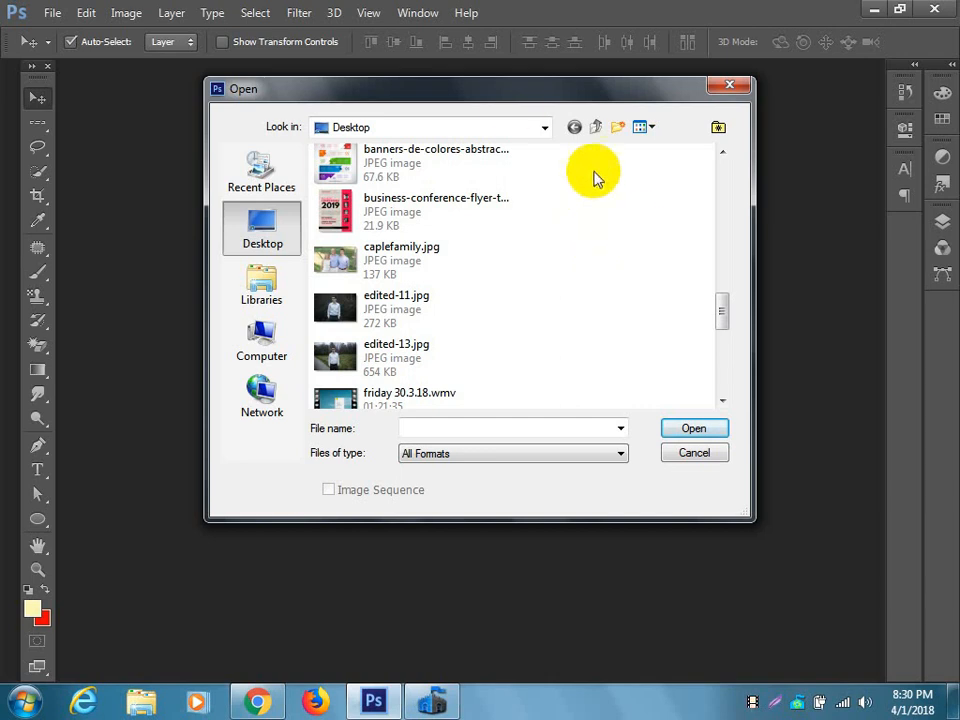
Preview edited-13.jpg in Windows Photo Viewer from the file list and examine the man's face up close.
left_click(437, 315)
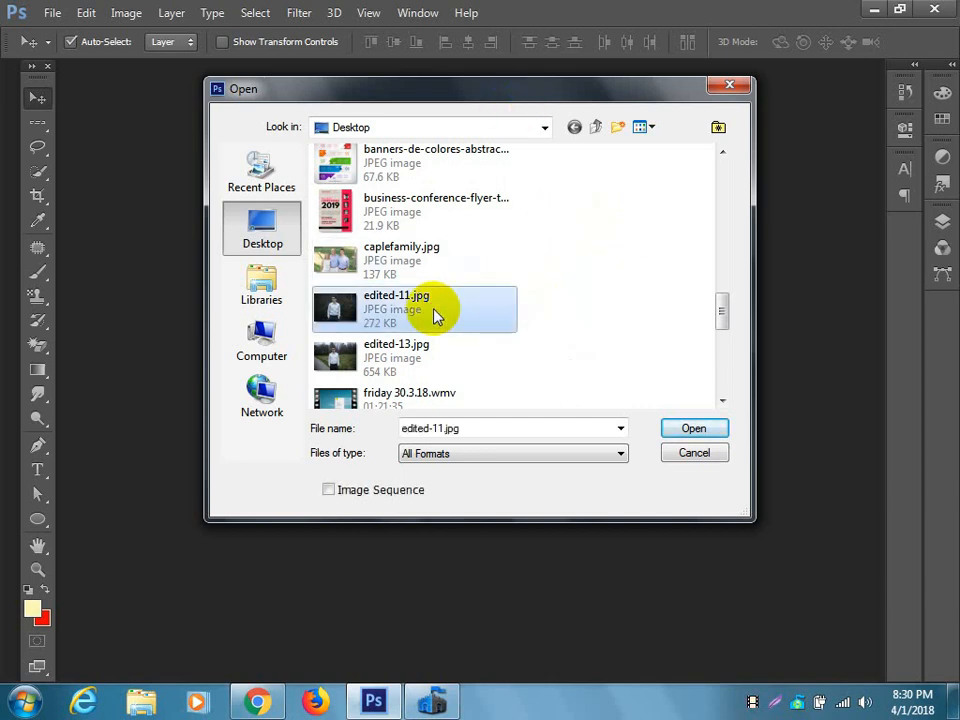
right_click(420, 317)
left_click(401, 362)
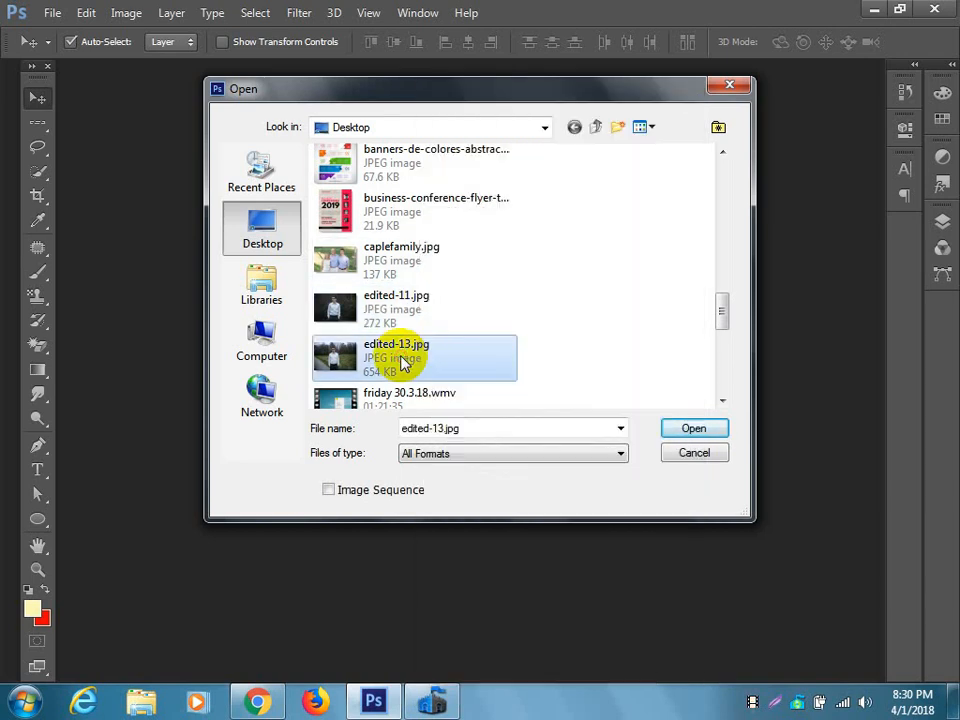
right_click(401, 363)
left_click(479, 125)
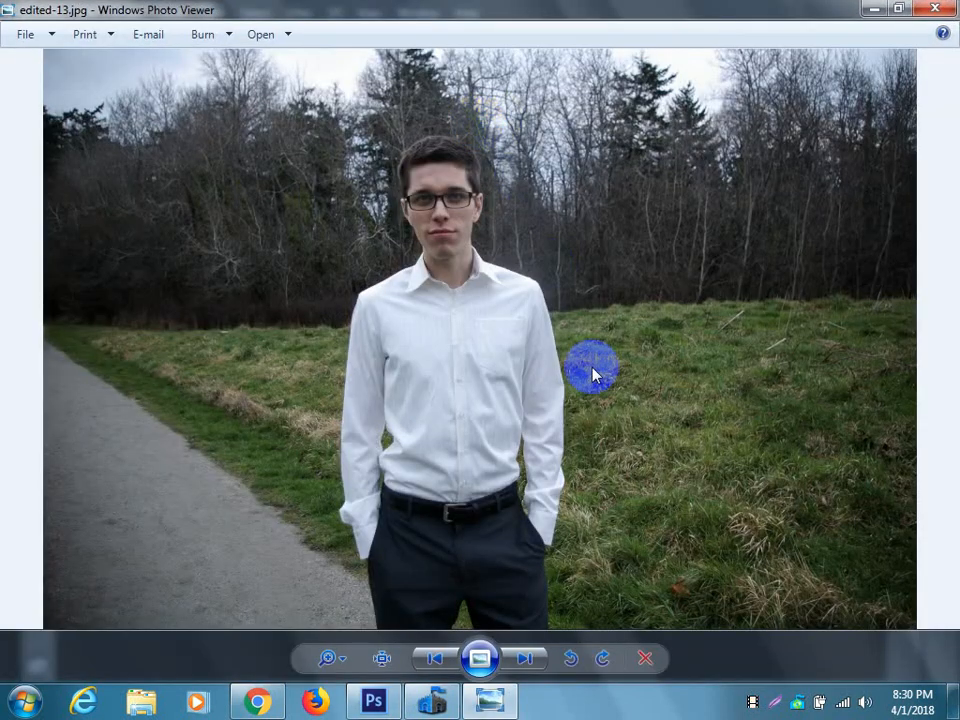
scroll(459, 283, "up", 6)
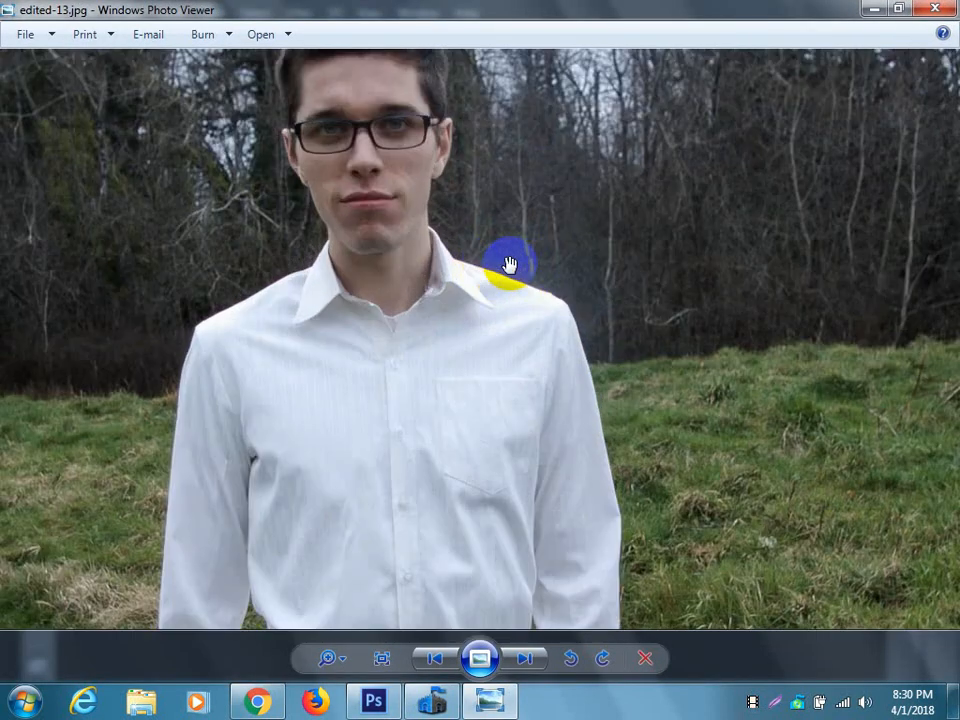
scroll(465, 285, "up", 4)
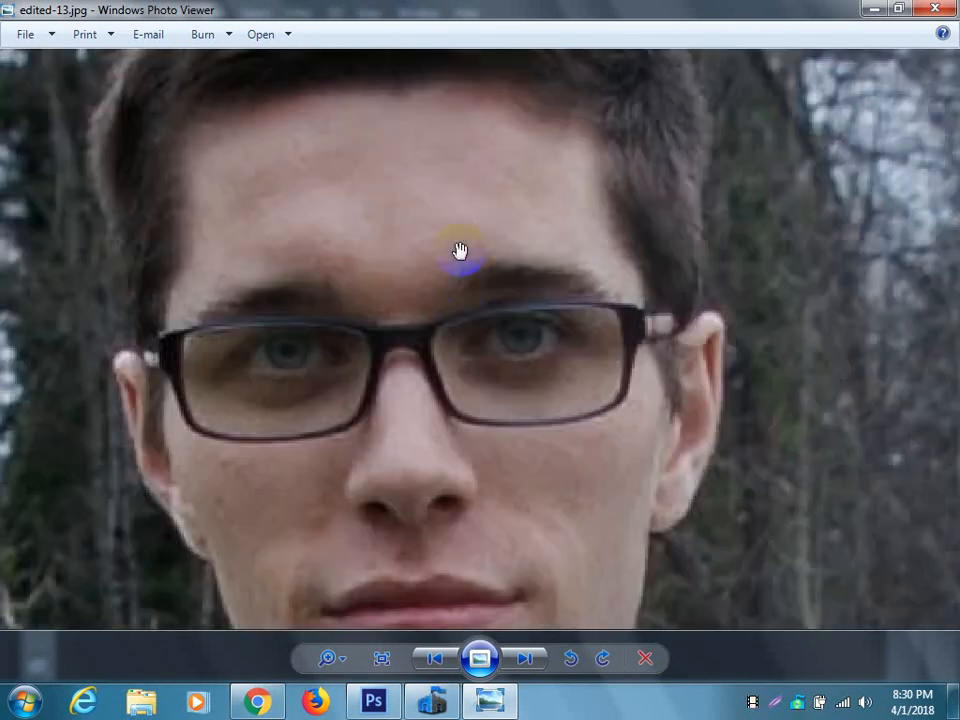
scroll(568, 455, "down", 6)
scroll(568, 455, "down", 3)
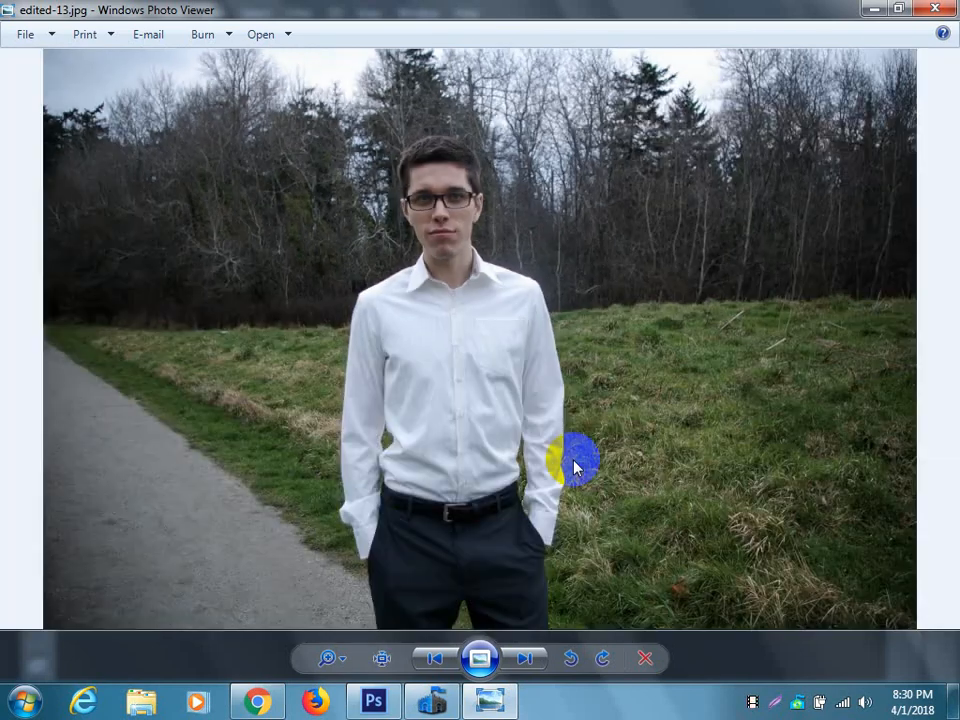
Examine the next photos, img_1080.jpg and IMG_3016.JPG, at close range and close the photo viewer.
left_click(524, 658)
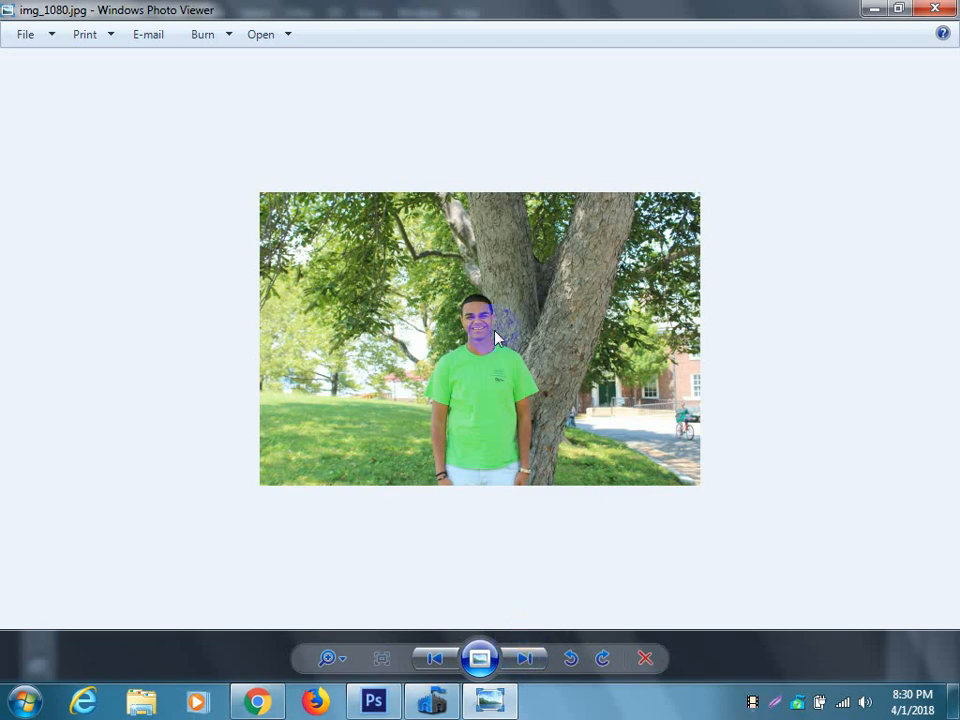
scroll(493, 343, "up", 4)
scroll(454, 326, "down", 4)
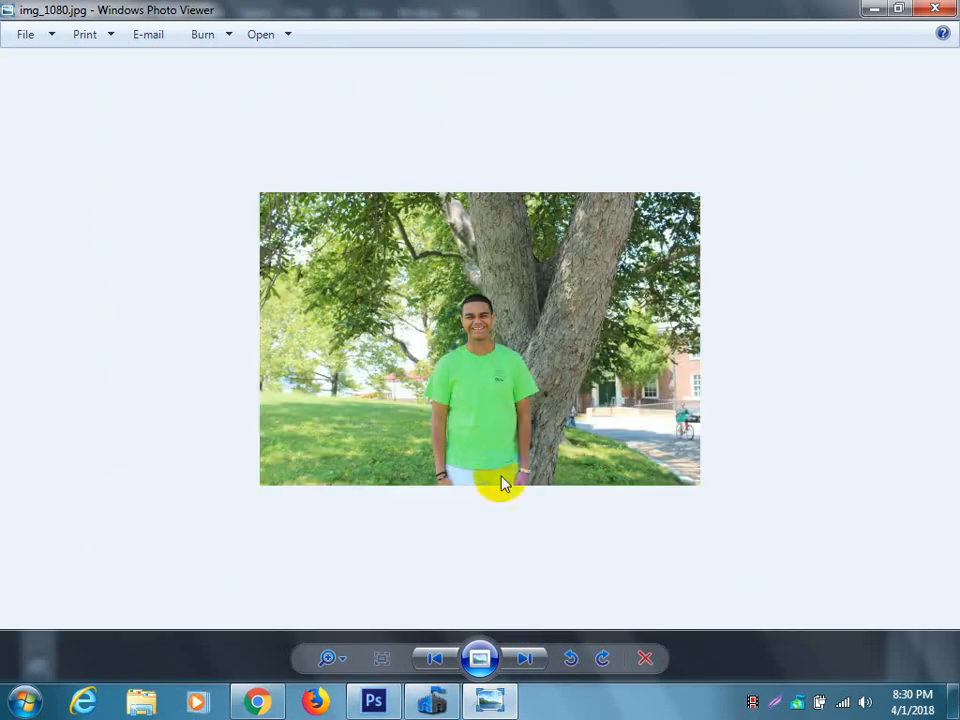
left_click(526, 661)
scroll(531, 222, "up", 3)
left_click_drag(531, 222, 615, 461)
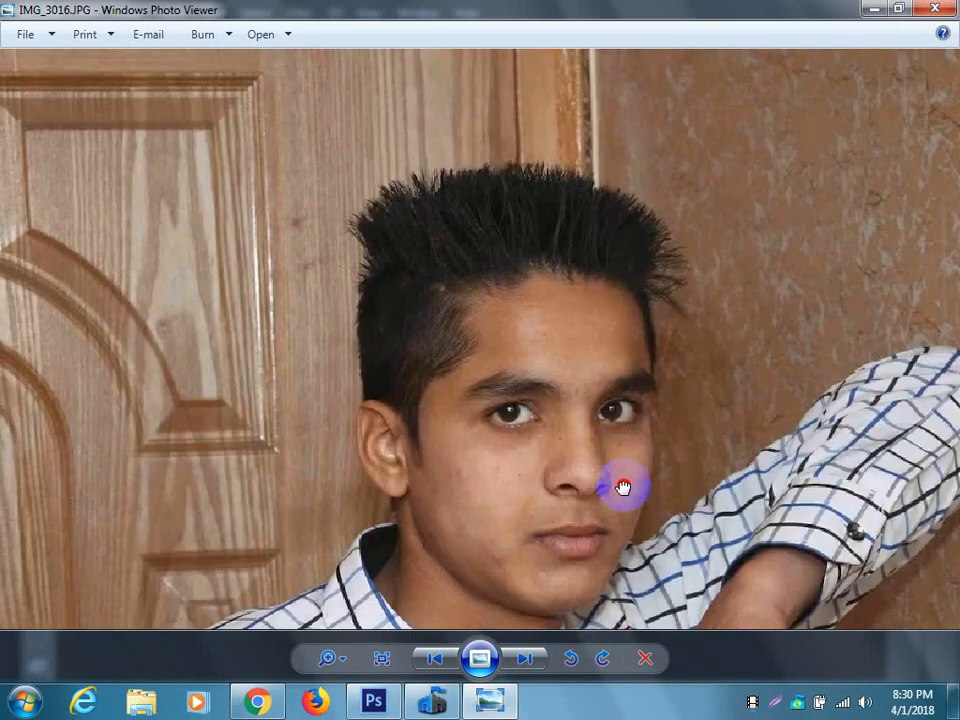
scroll(565, 240, "up", 3)
scroll(567, 246, "down", 2)
left_click_drag(407, 217, 521, 306)
scroll(481, 273, "up", 3)
scroll(482, 272, "down", 6)
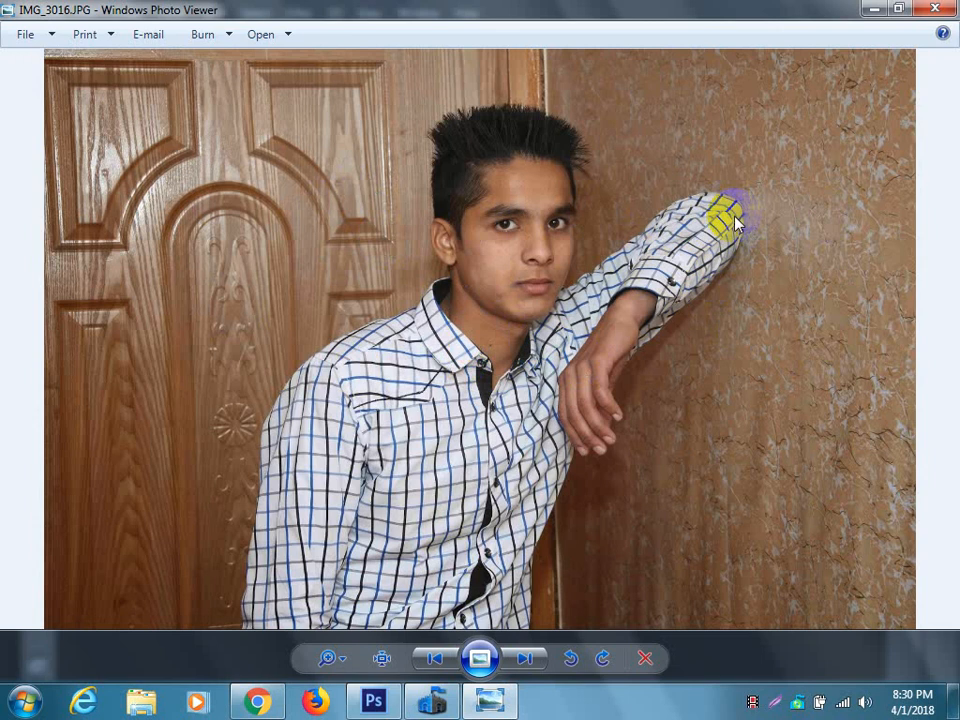
left_click(933, 10)
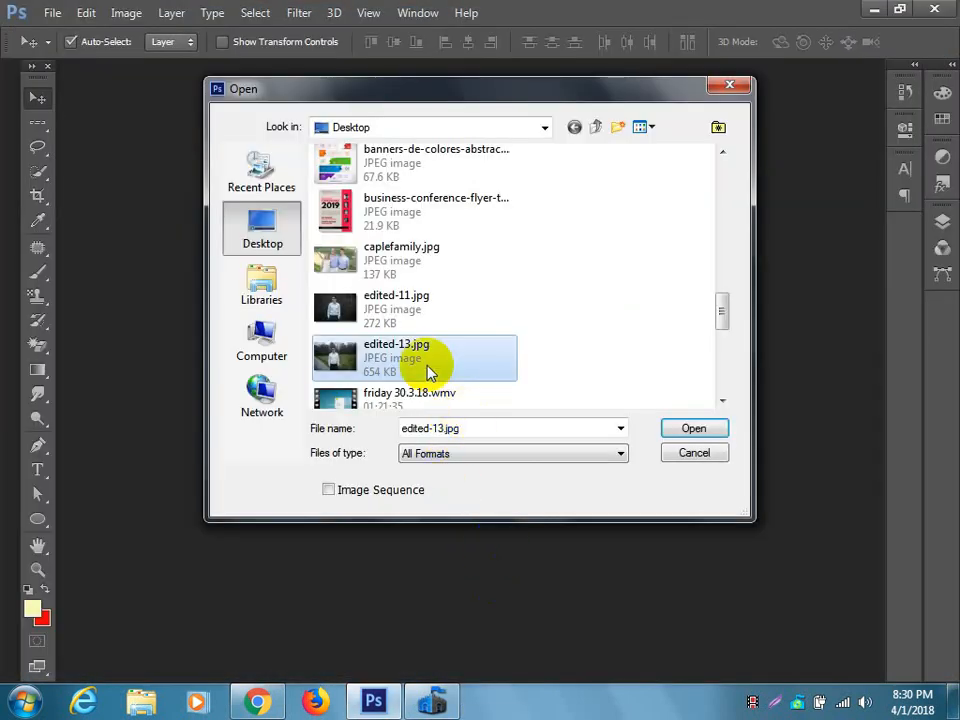
Open IMG_3016.JPG from the Desktop folder.
scroll(408, 350, "down", 2)
left_click(403, 256)
left_click(690, 429)
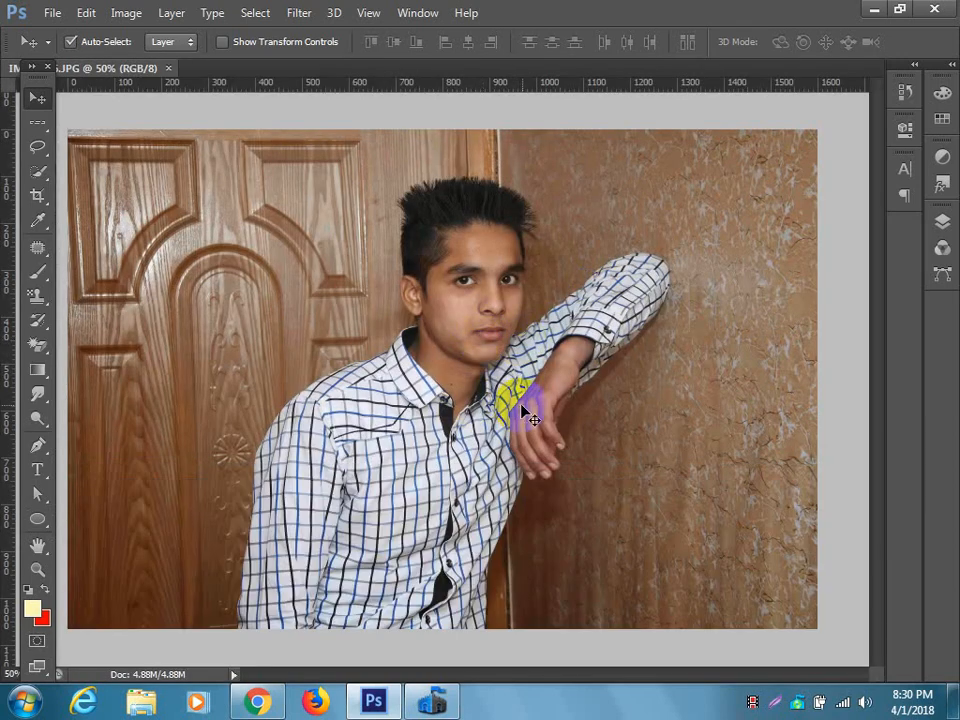
Start an unconstrained crop of the whole photo with the Crop tool and its Rule of Thirds overlay.
scroll(525, 400, "down", 2)
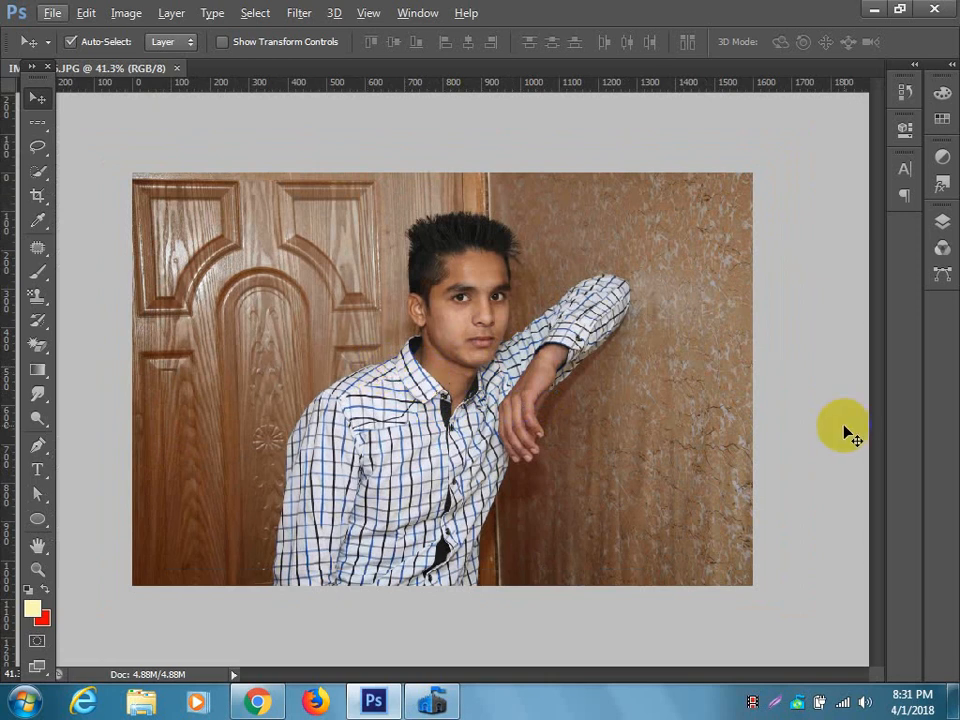
left_click(36, 196)
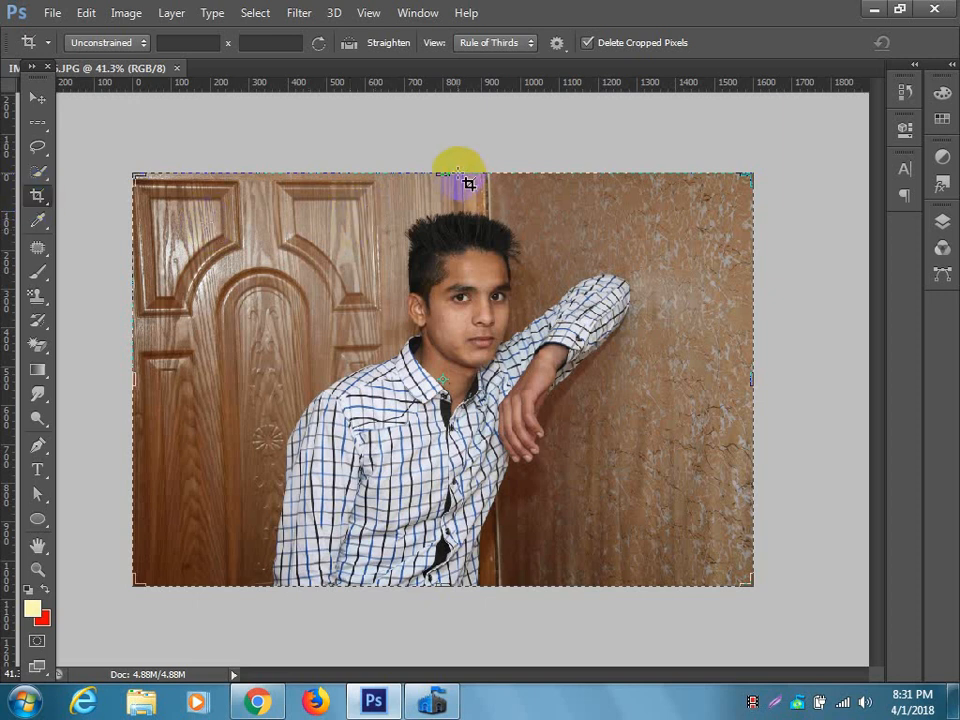
mouse_move(444, 174)
left_mouse_down()
mouse_move(443, 163)
mouse_move(444, 171)
left_mouse_up()
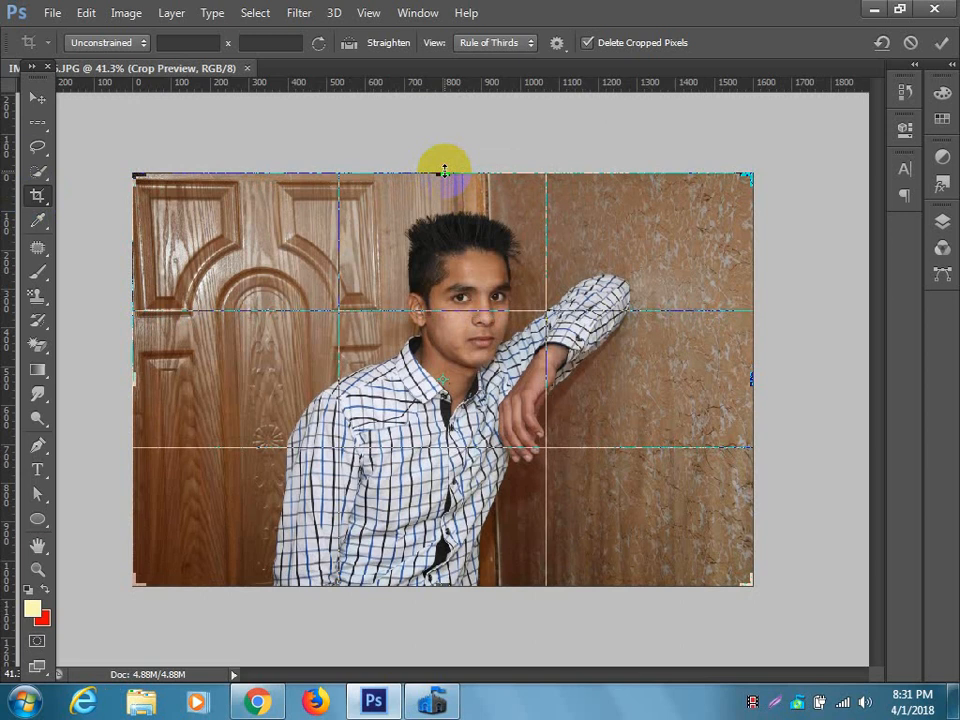
Move the tools palette clear of the document's title and show the tool variants grouped with the Crop tool.
left_click_drag(18, 72, 30, 100)
left_click(36, 212)
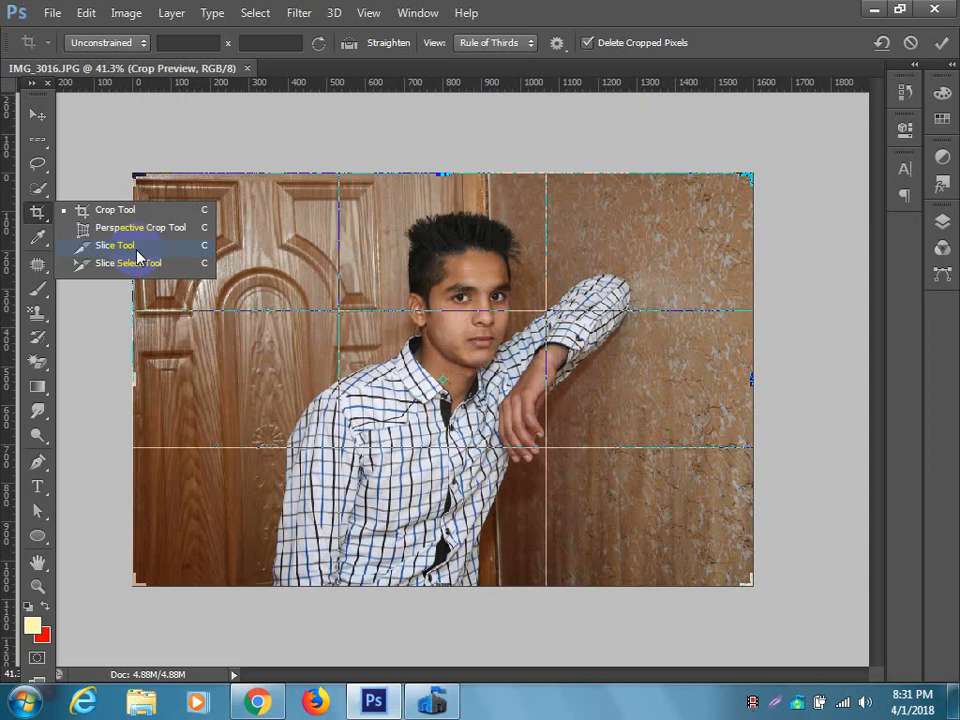
left_click(39, 118)
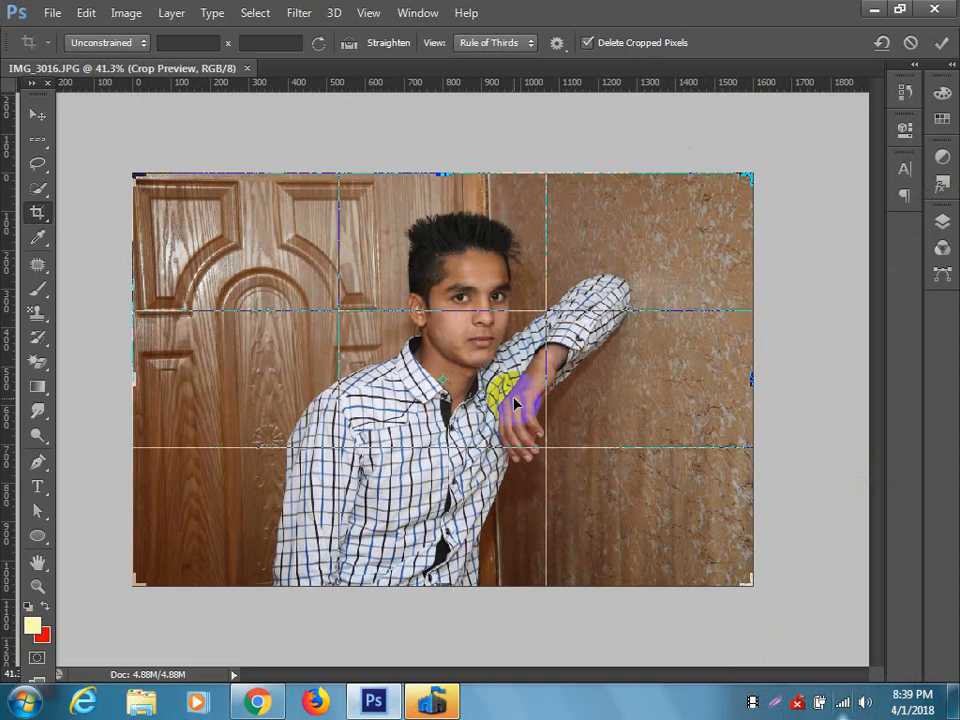
Commit the full-frame crop and narrow a new crop frame from the photo's right edge to about 1300 pixels wide.
key("Return")
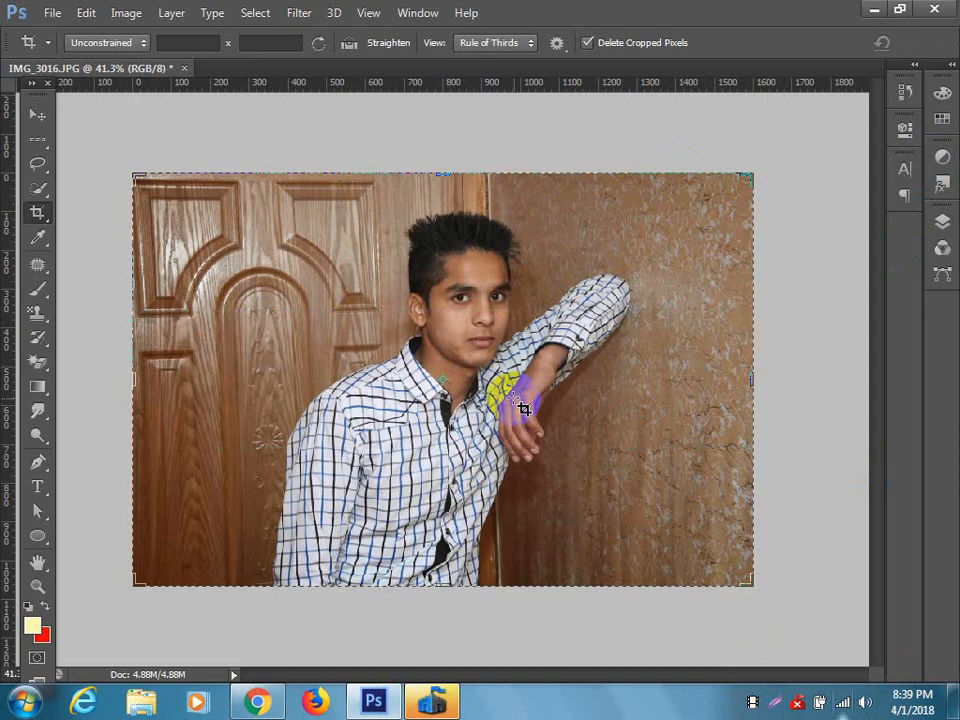
left_click(524, 408)
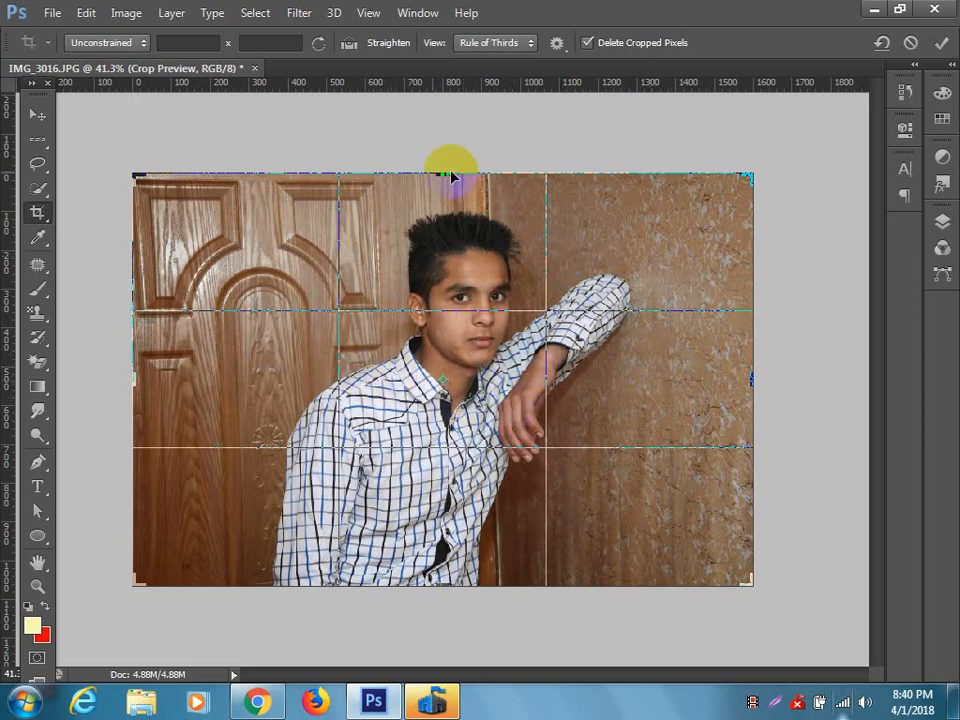
left_click_drag(748, 383, 694, 388)
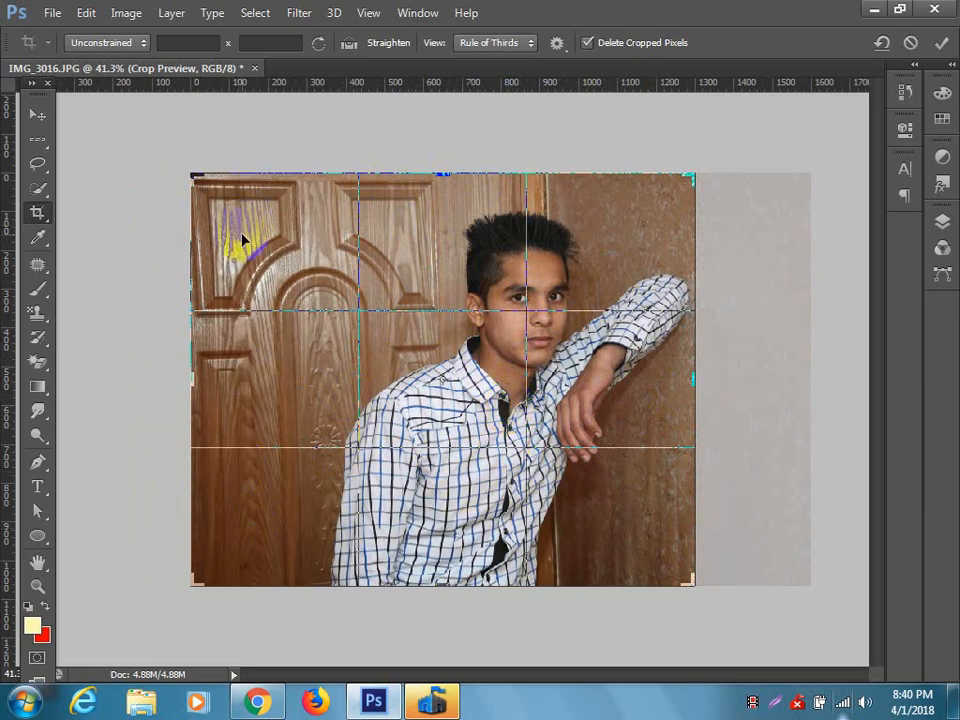
Switch to Chrome and look through the "village girl" image search page.
left_click(265, 703)
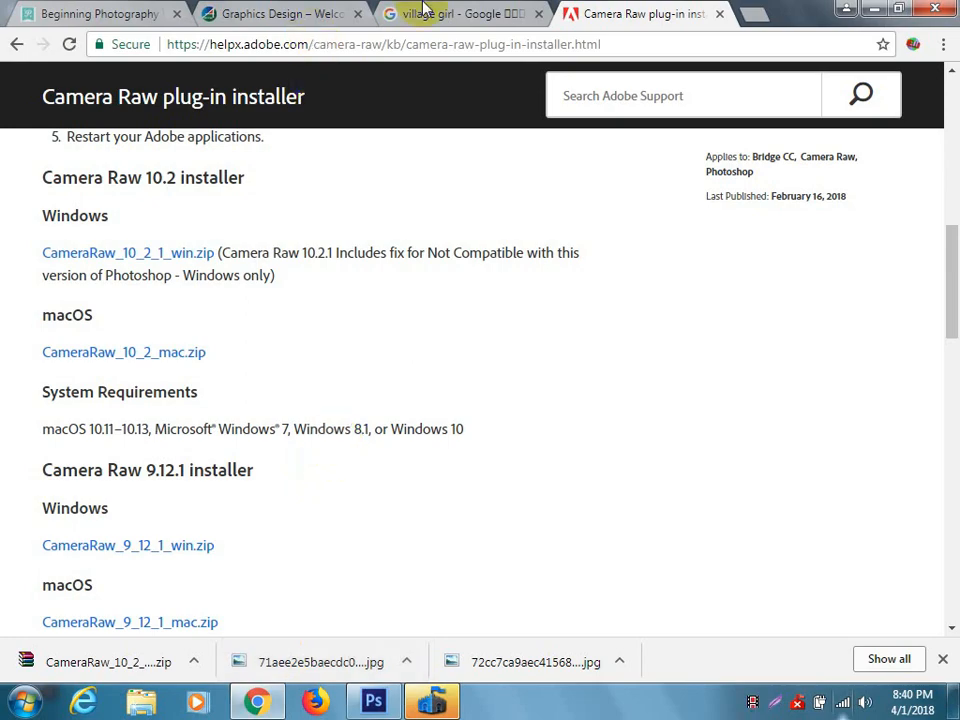
left_click(484, 15)
scroll(420, 248, "down", 15)
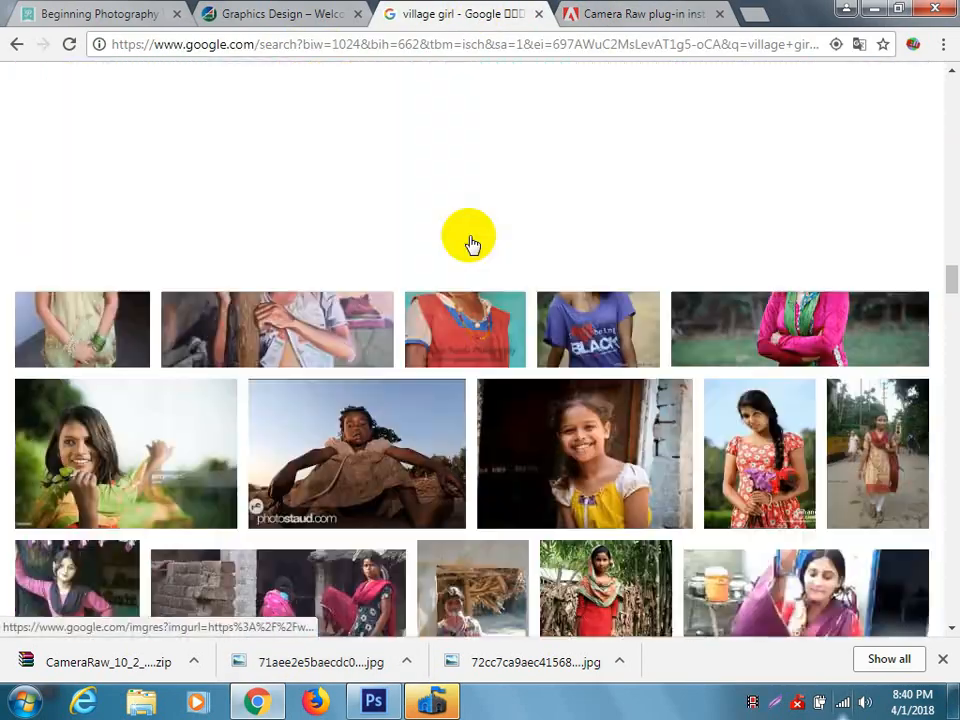
scroll(484, 242, "up", 15)
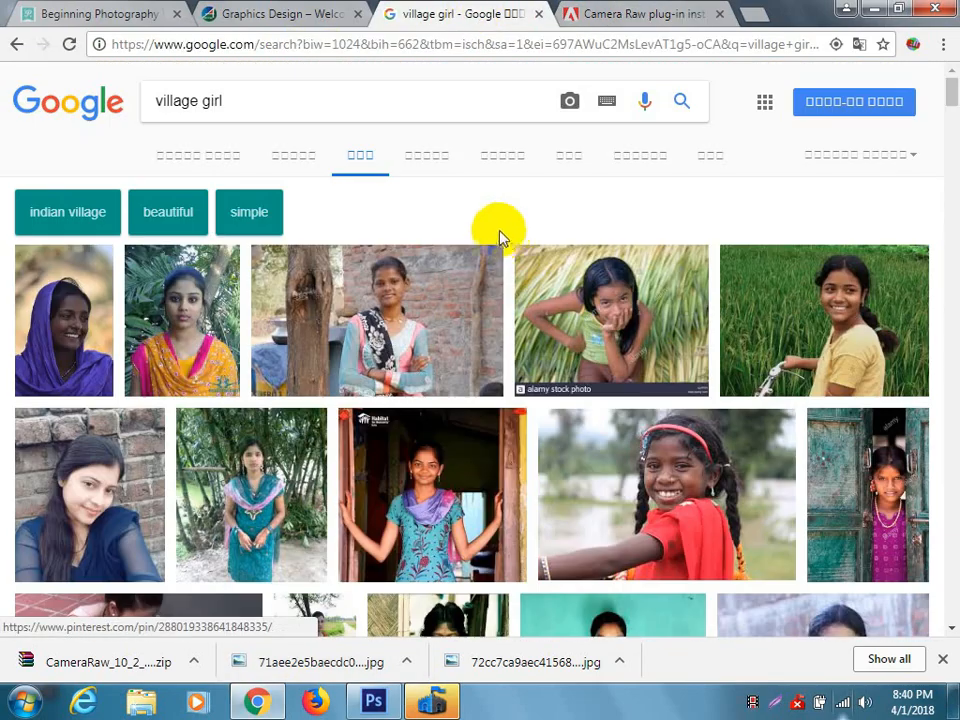
Search Google Images for "golden ratio" and browse the spiral diagrams and example pictures.
left_click(239, 101)
left_click_drag(239, 101, 17, 96)
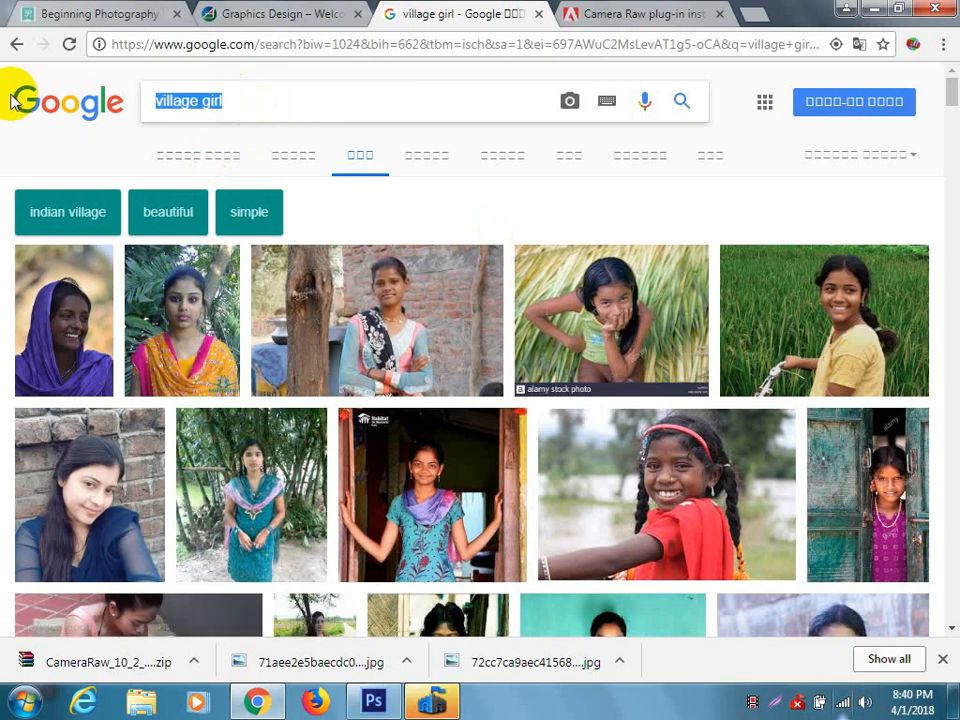
type("golden ")
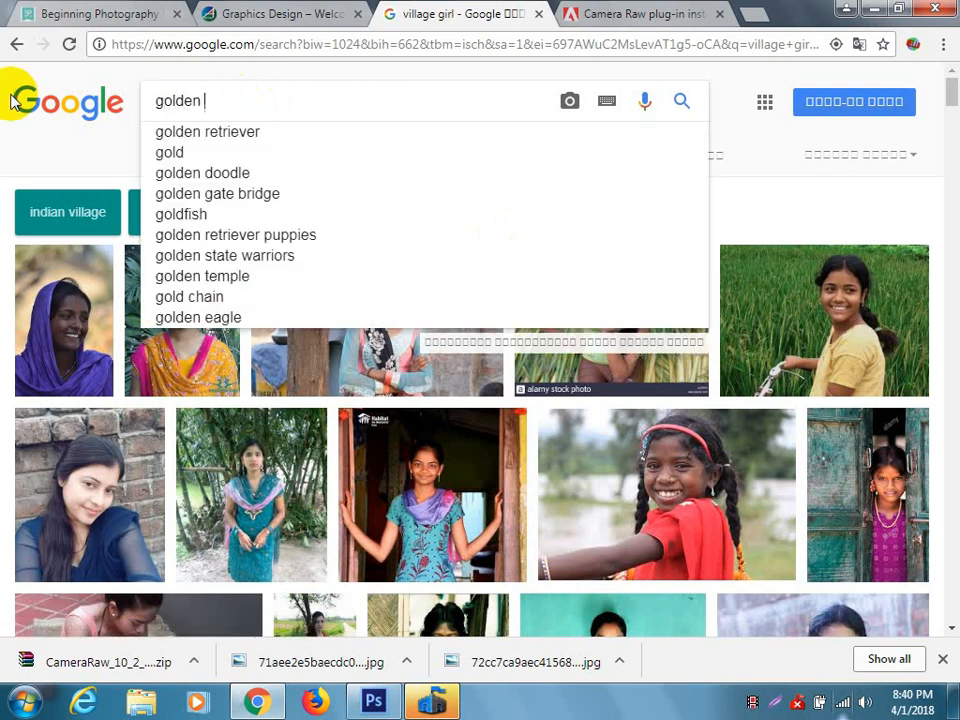
type("rat")
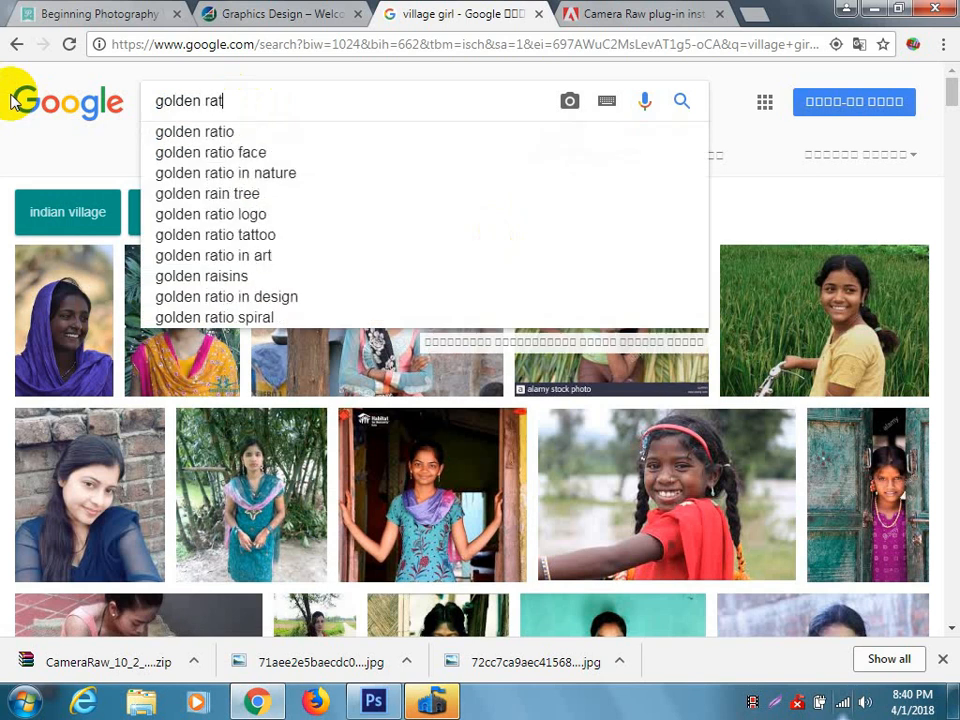
type("io")
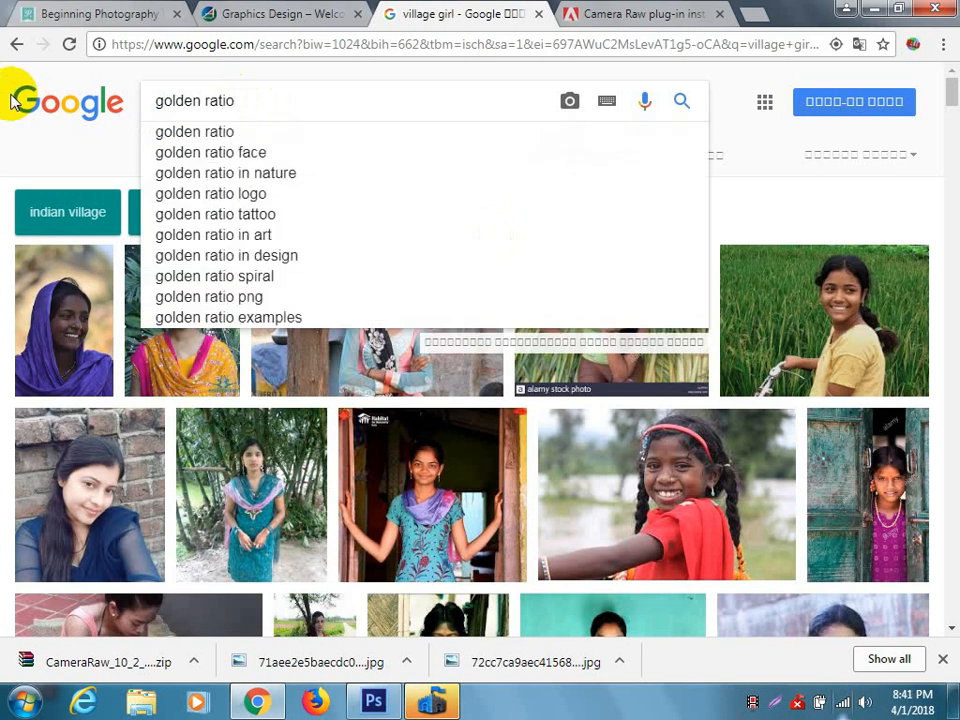
key("Return")
scroll(515, 385, "down", 1)
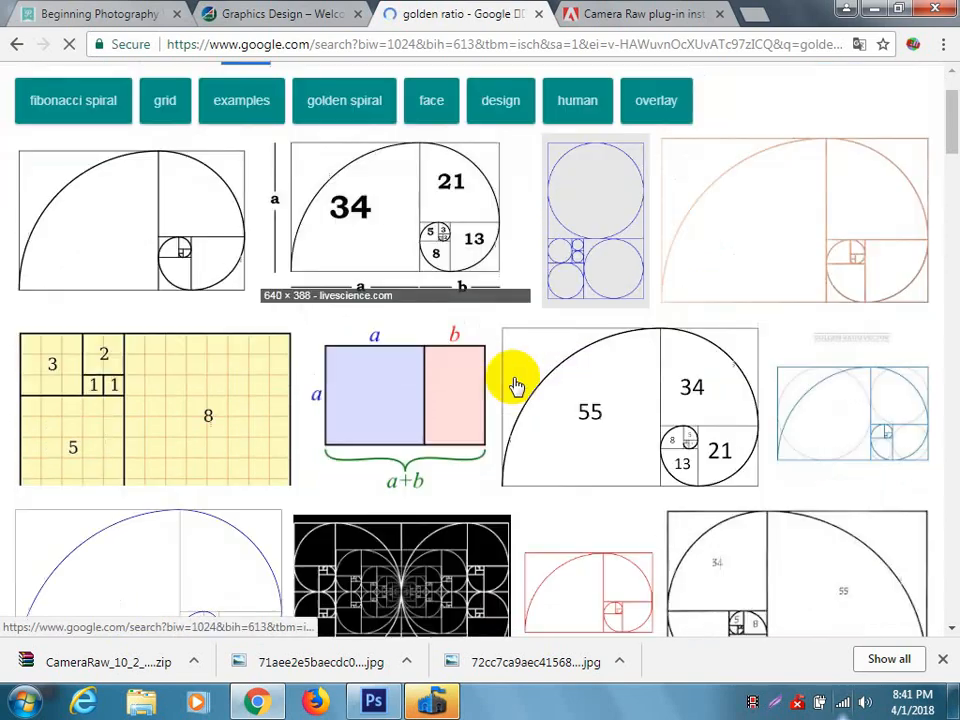
scroll(515, 385, "down", 6)
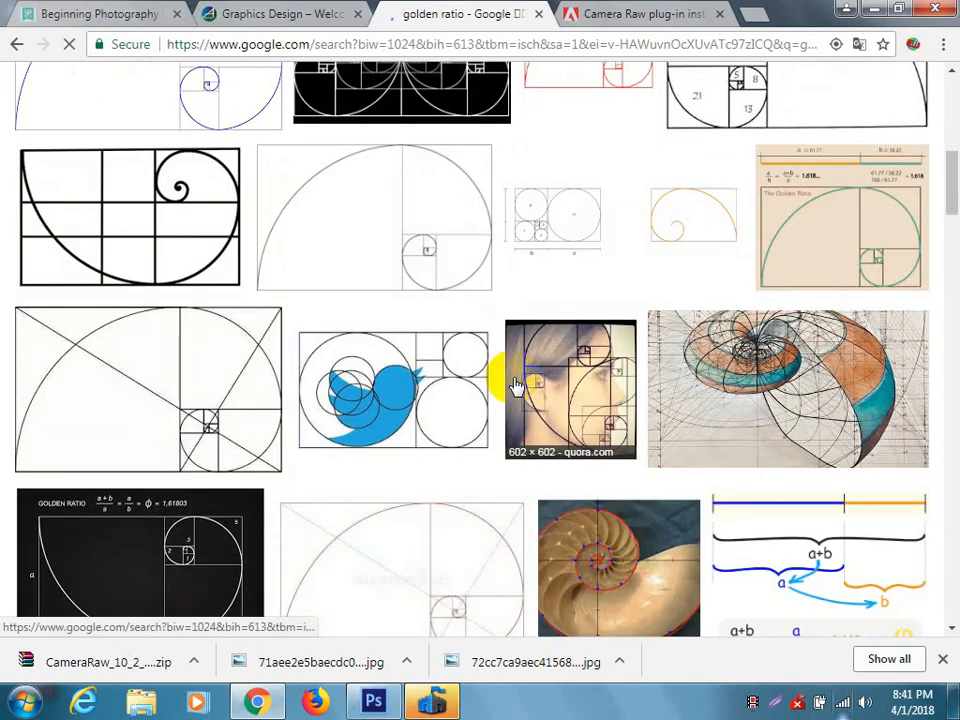
scroll(515, 385, "down", 10)
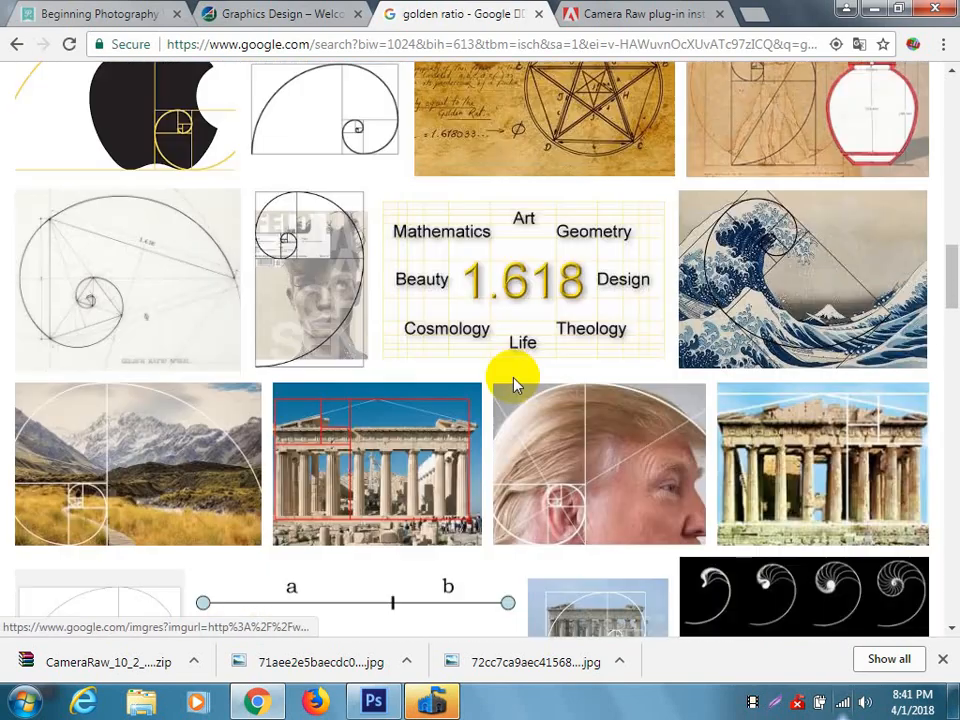
scroll(515, 385, "down", 3)
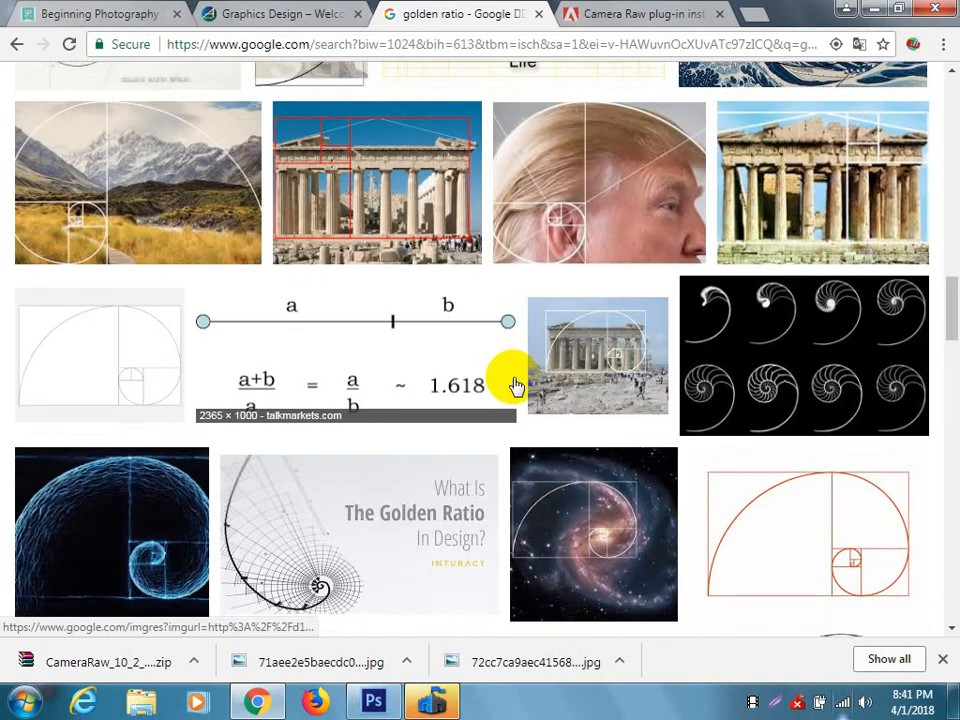
Browse the golden ratio image results and open the preview of the Mona Lisa with the 1:1.618 spiral overlay.
left_click(168, 205)
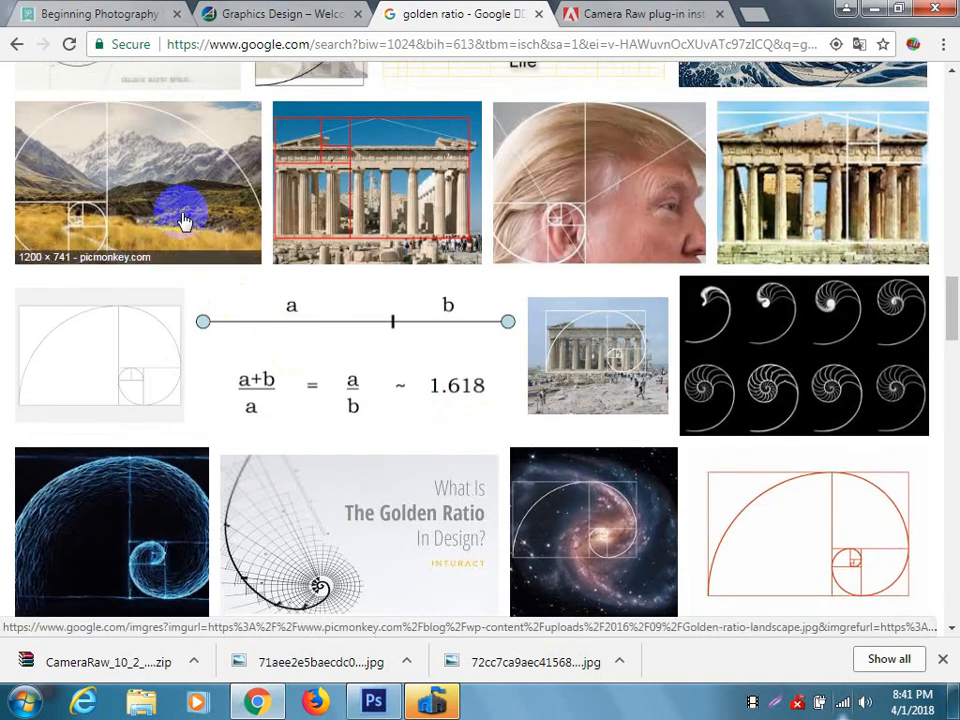
scroll(497, 257, "down", 6)
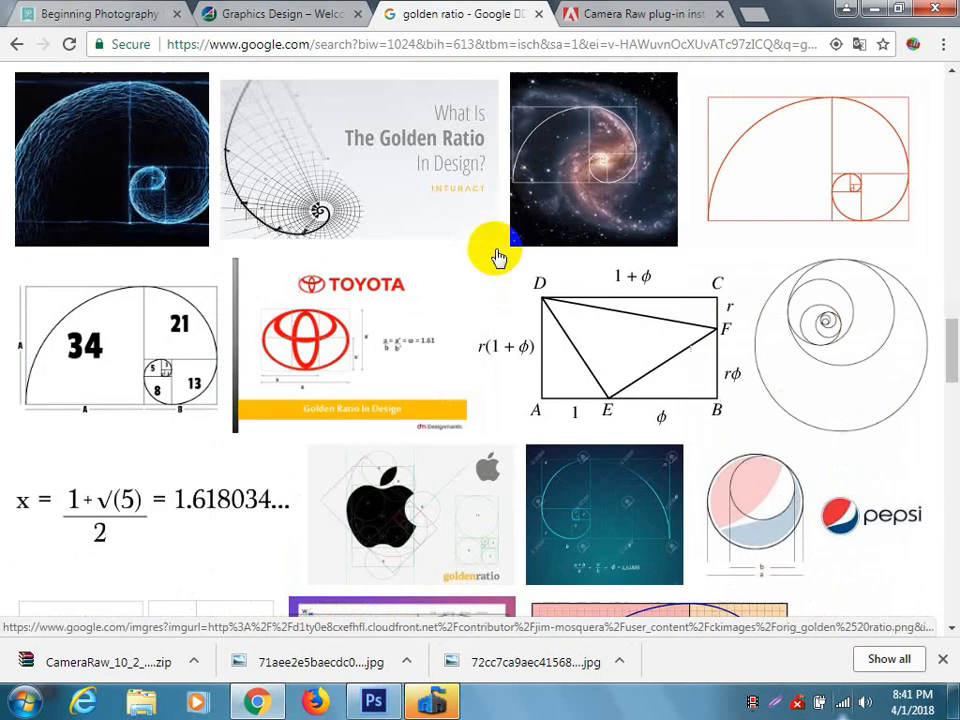
scroll(497, 257, "down", 12)
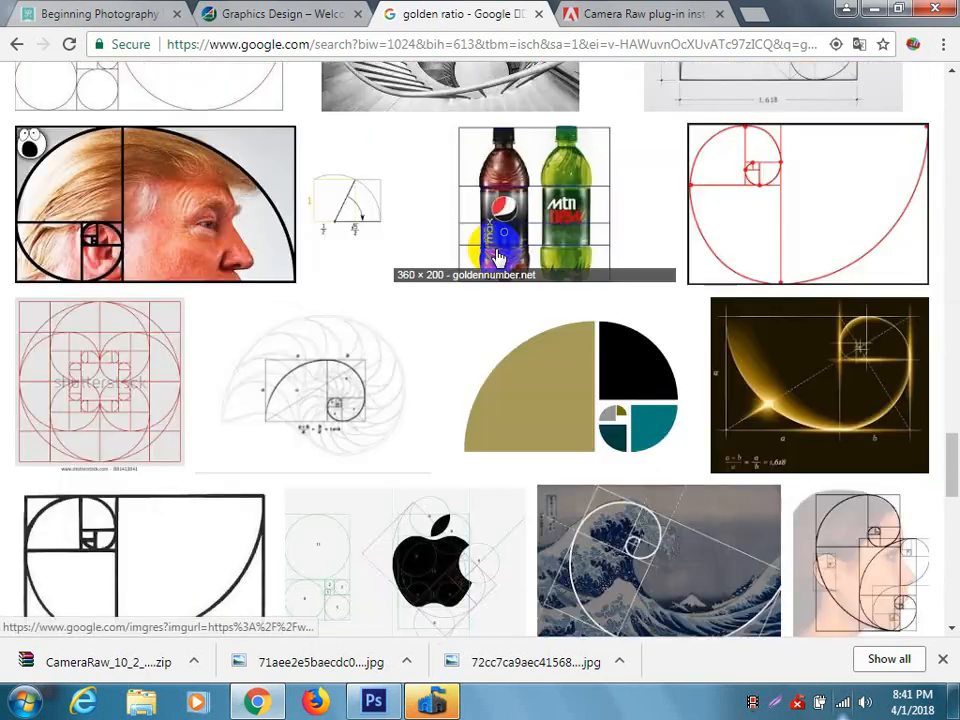
scroll(497, 257, "down", 4)
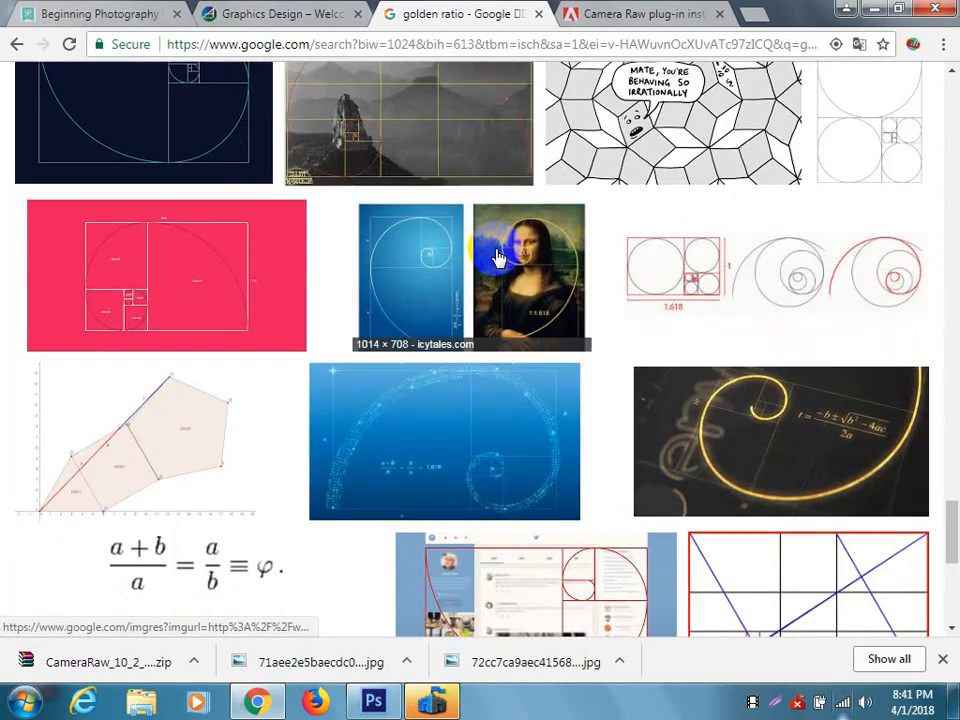
scroll(497, 257, "up", 1)
left_click(489, 321)
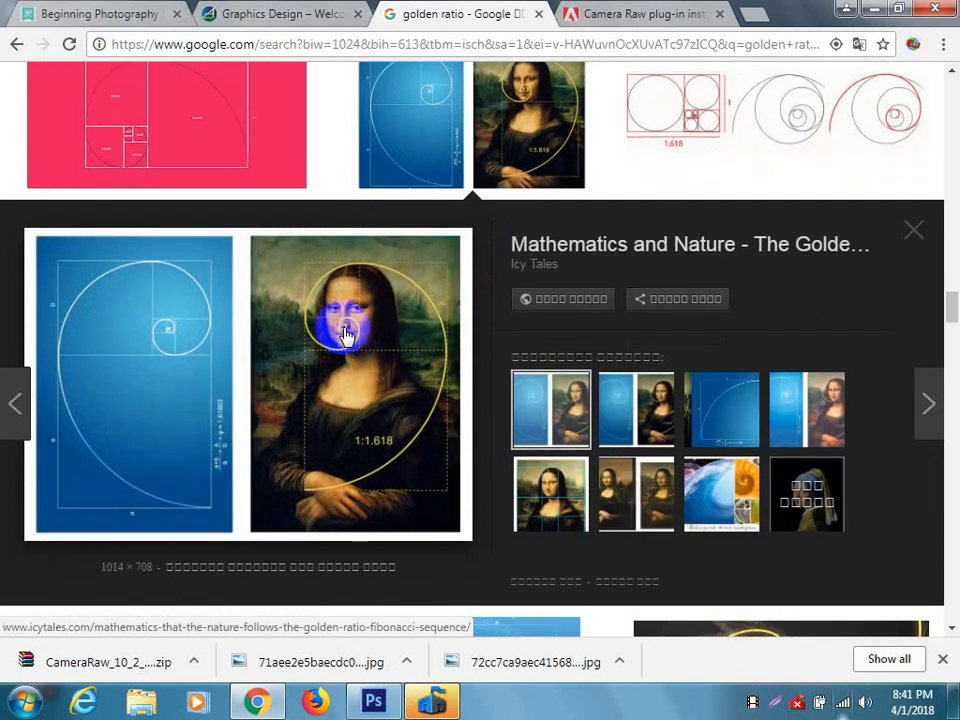
Look through the remaining golden ratio diagrams, logos and photo examples, and switch back to Photoshop.
scroll(349, 386, "down", 4)
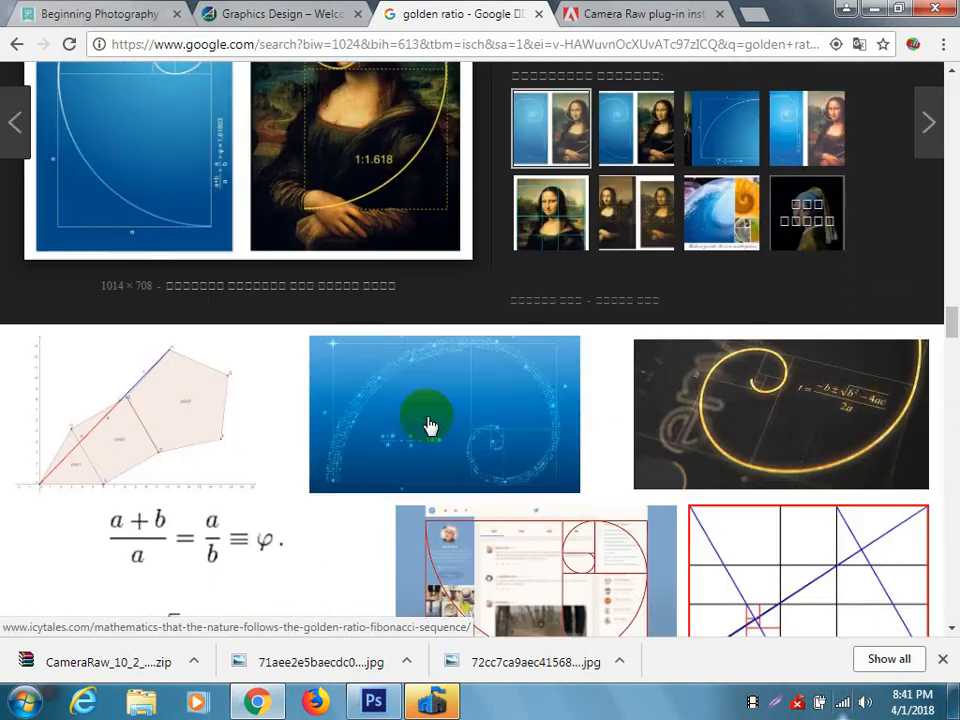
scroll(428, 425, "down", 3)
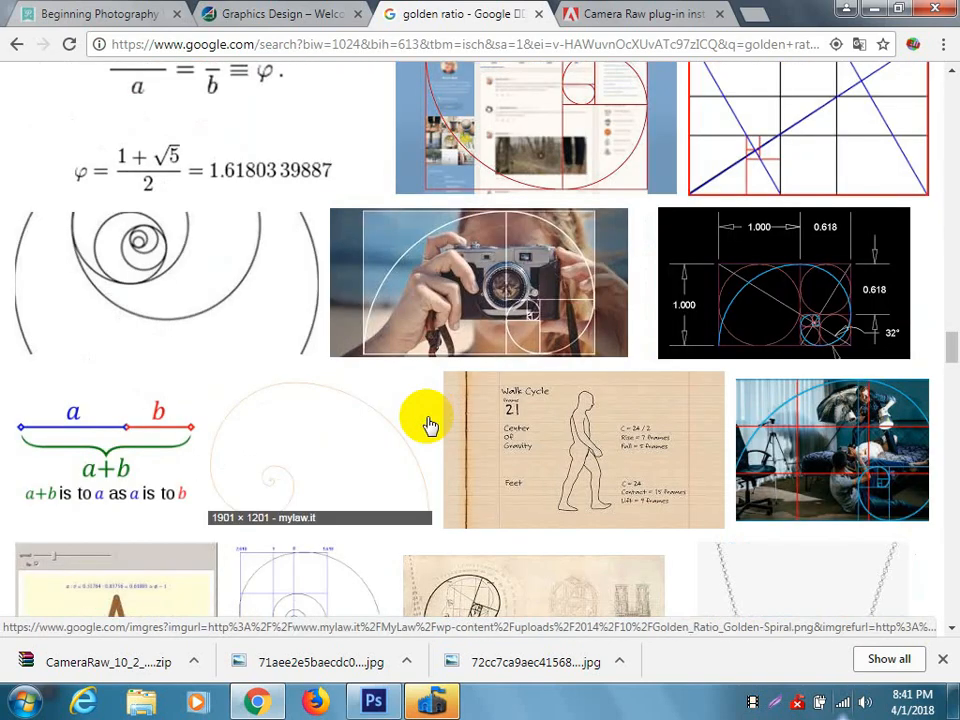
scroll(428, 425, "down", 4)
scroll(428, 425, "up", 2)
scroll(428, 425, "down", 8)
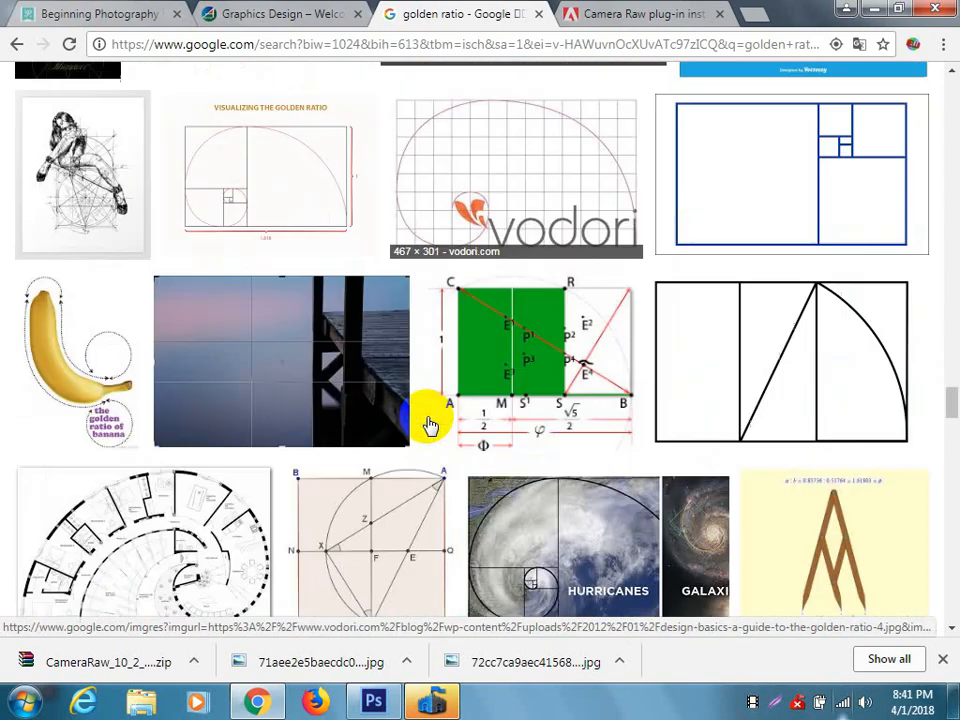
scroll(428, 425, "down", 2)
scroll(428, 425, "down", 4)
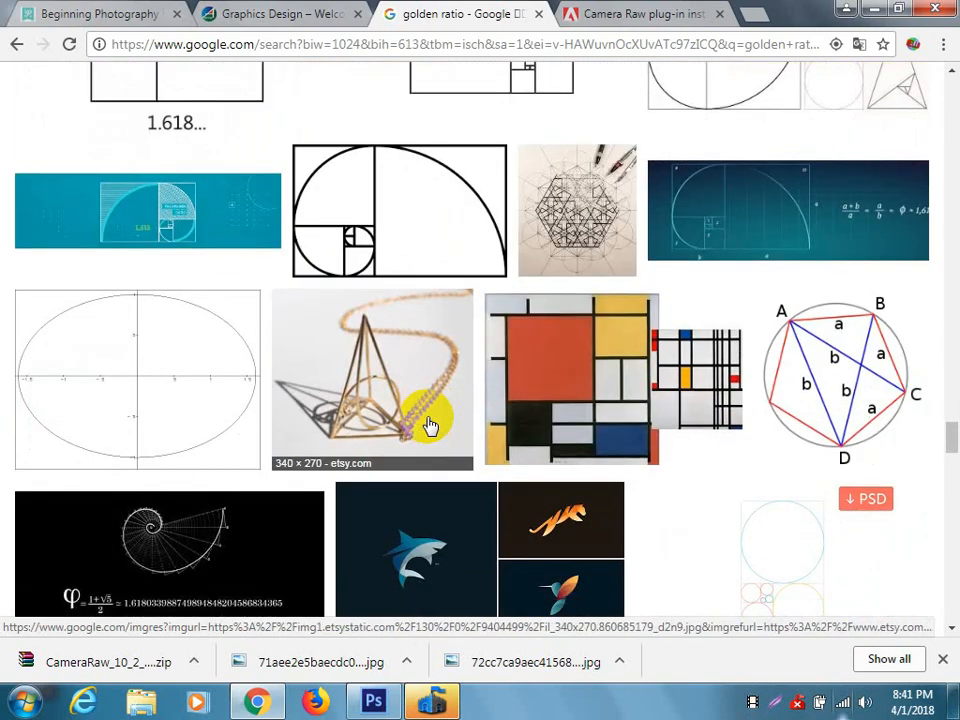
scroll(428, 425, "down", 2)
scroll(428, 425, "down", 7)
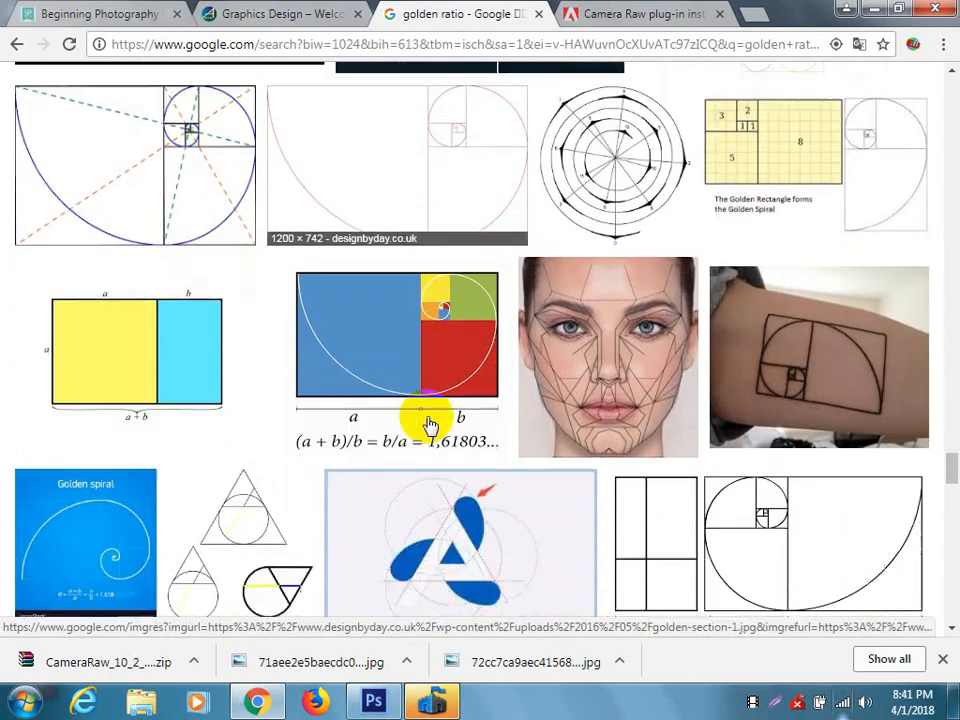
scroll(428, 425, "down", 7)
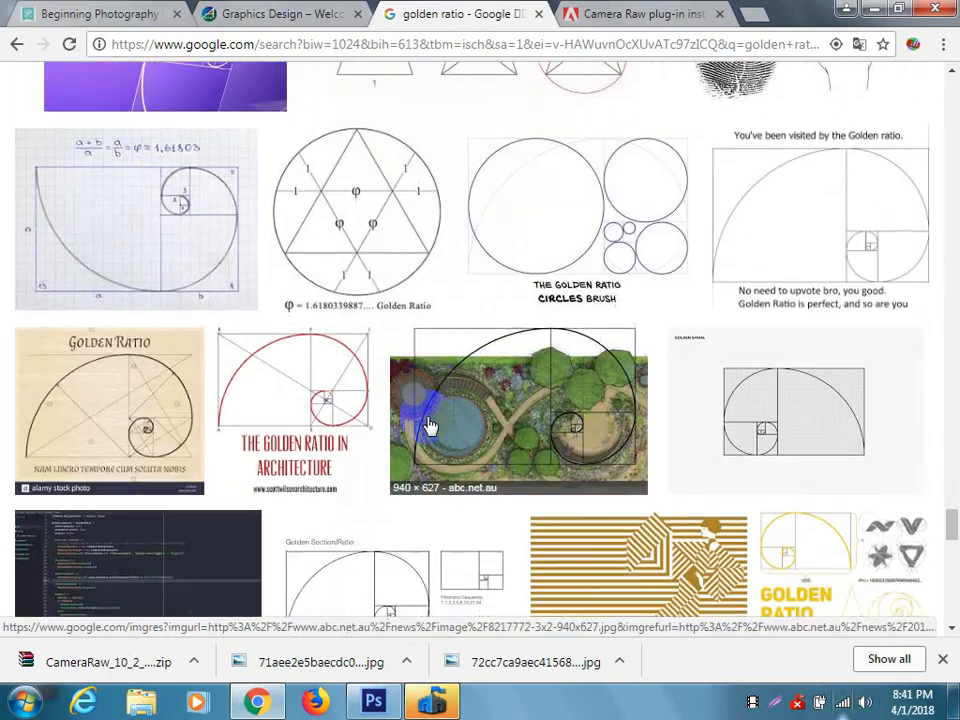
scroll(428, 425, "down", 12)
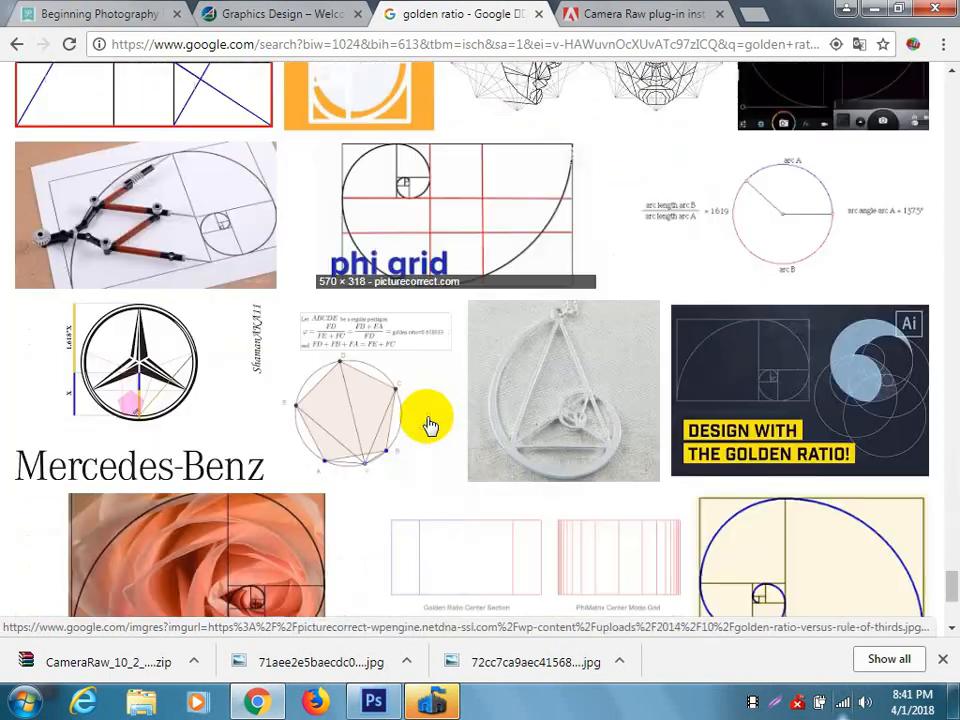
scroll(428, 425, "down", 10)
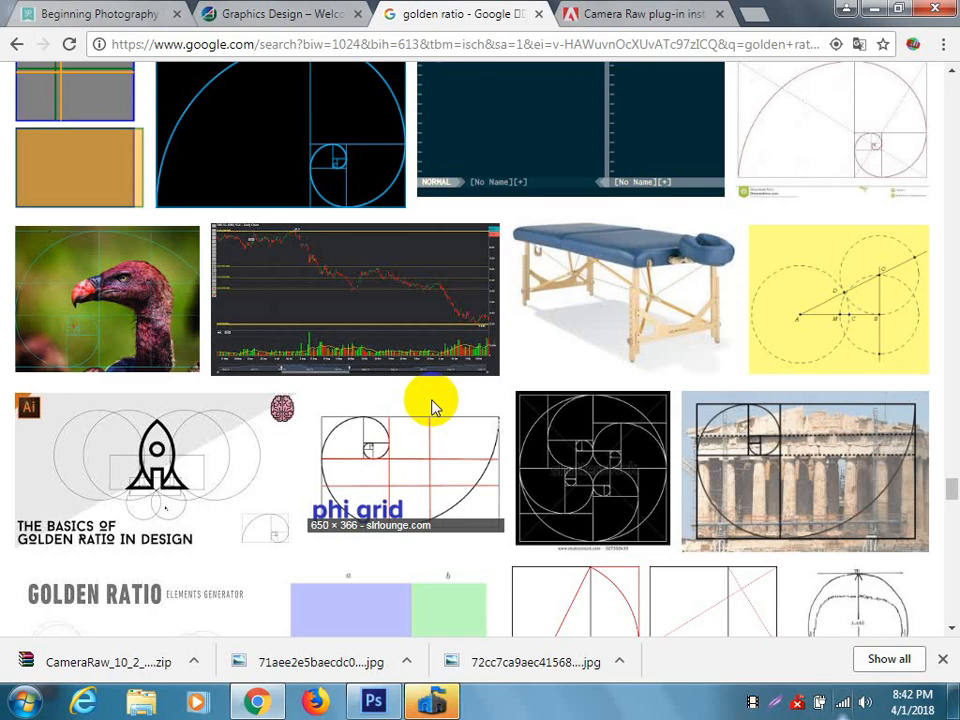
left_click(373, 701)
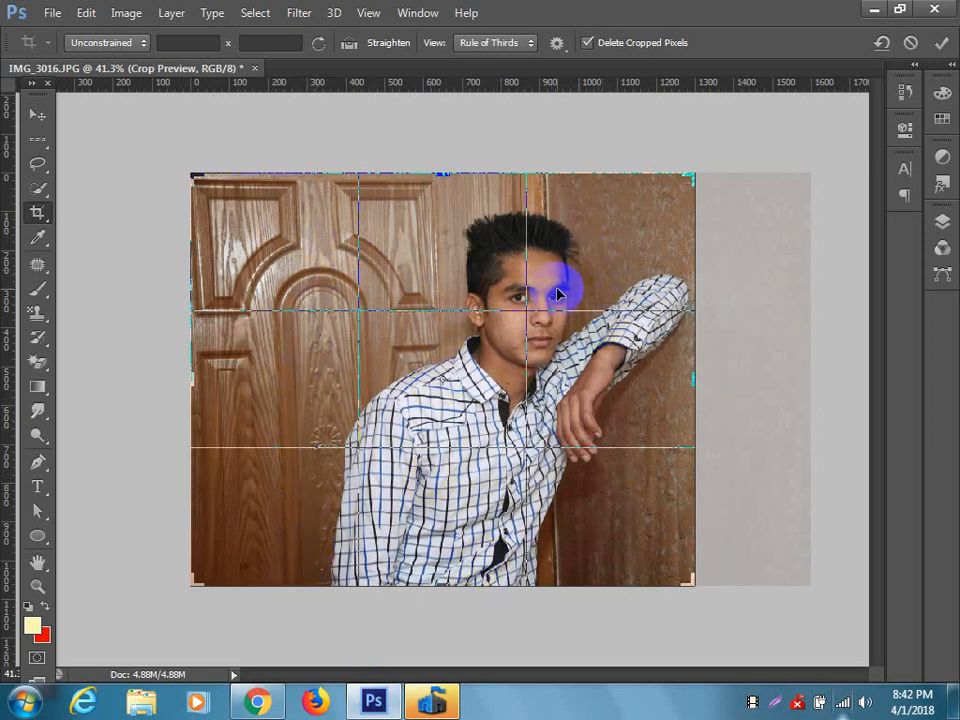
Crop the photo to about 1490 by 950 pixels, trimming the top and left edges and restoring the right side.
left_click_drag(441, 176, 441, 198)
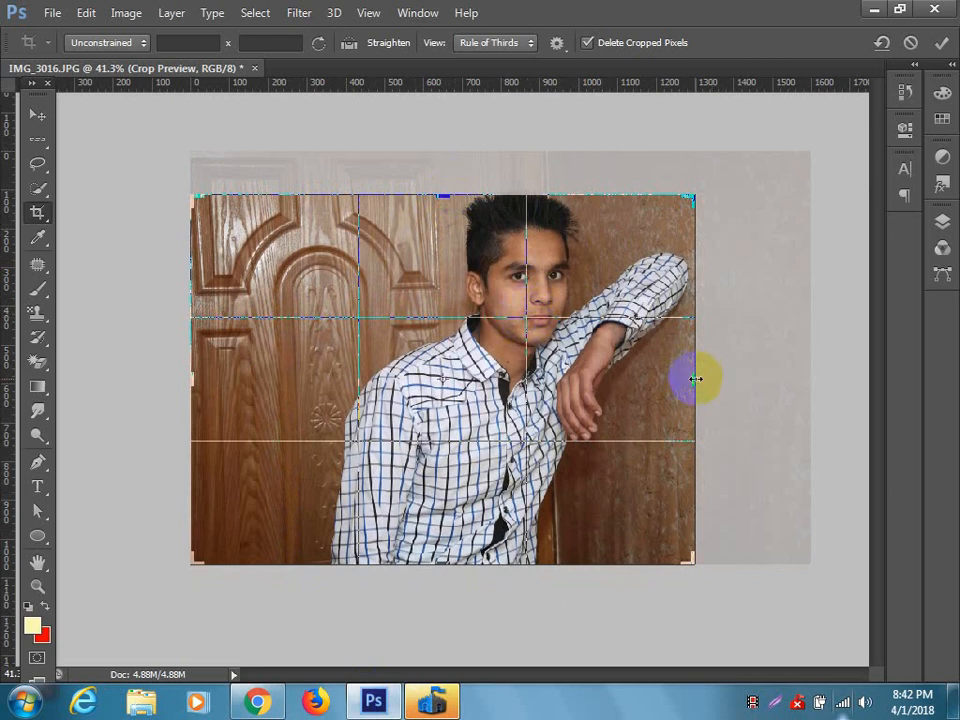
left_click_drag(695, 379, 755, 379)
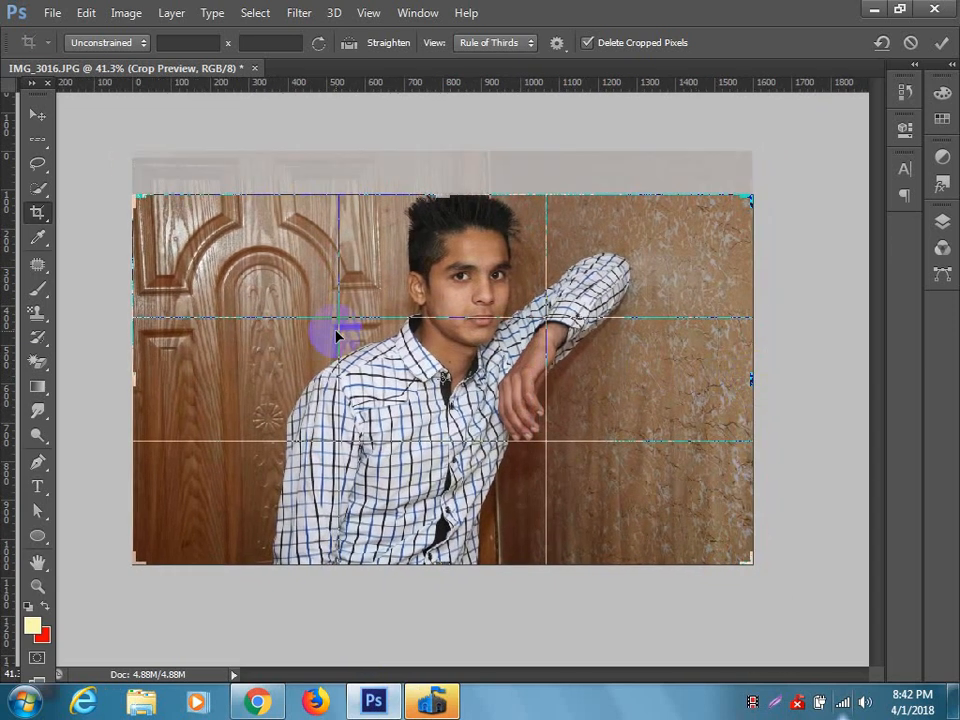
left_click_drag(129, 377, 152, 378)
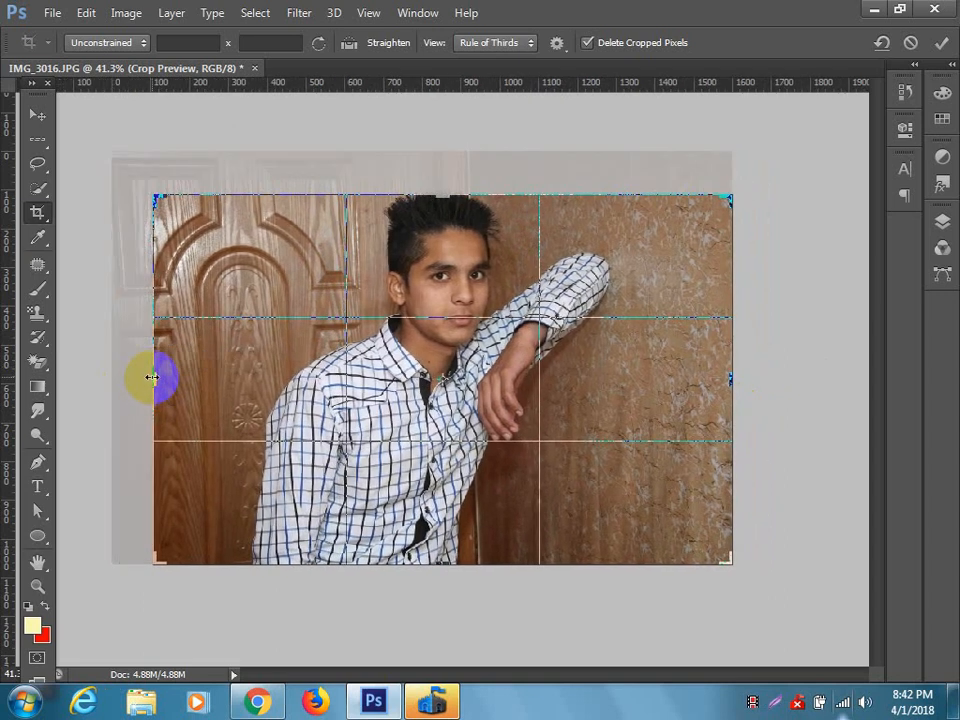
key("Return")
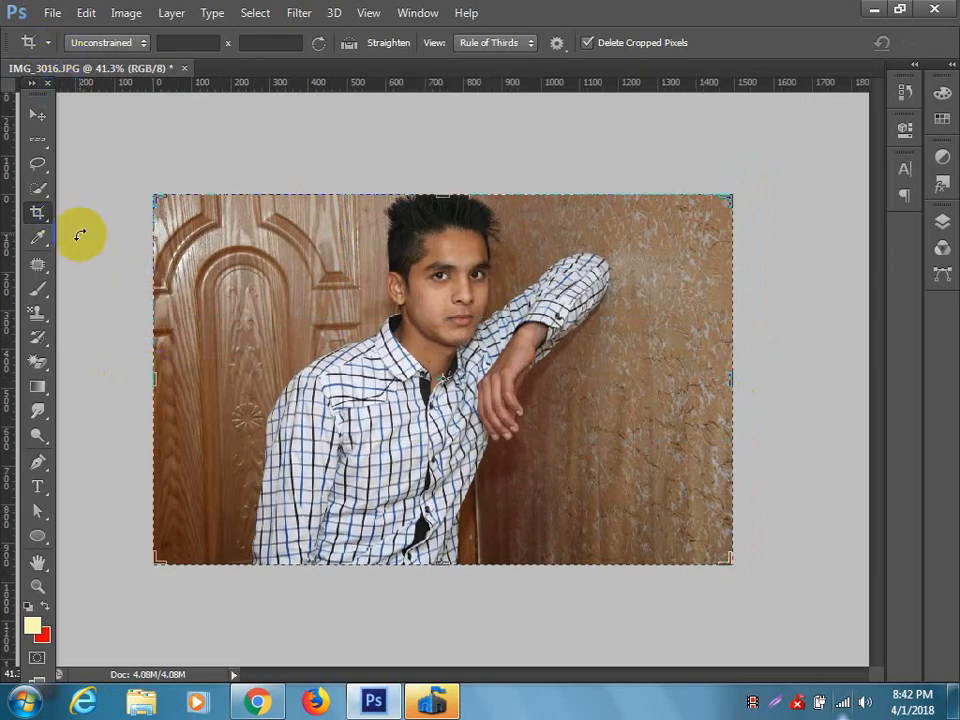
Extend the crop frame about 50 pixels above the photo's top edge, apply it, and undo the last two crops.
left_click_drag(465, 195, 445, 187)
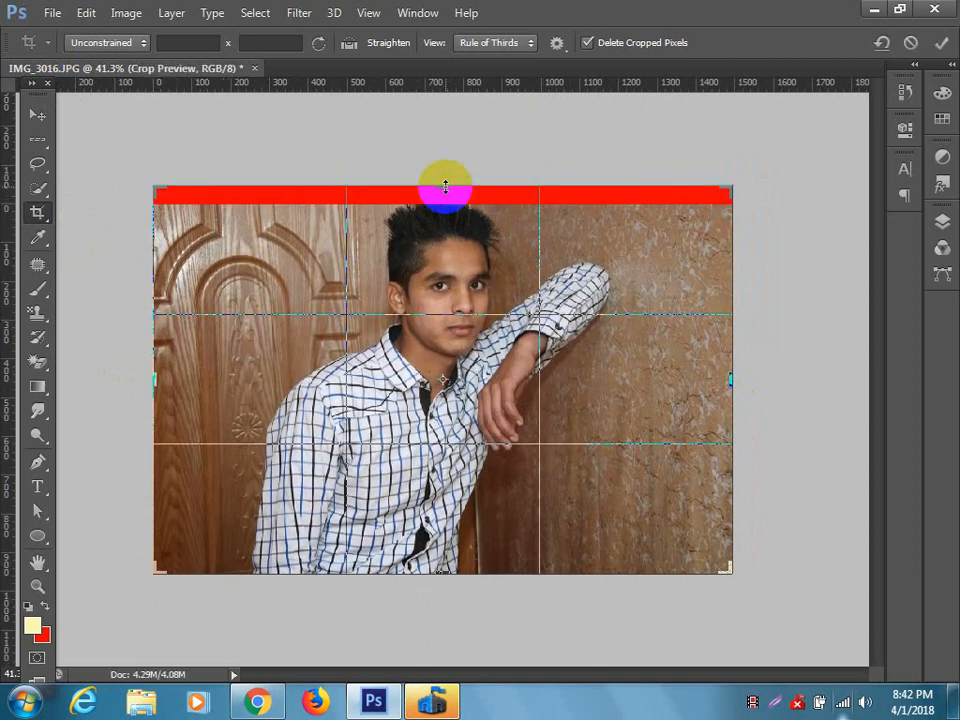
left_click(37, 113)
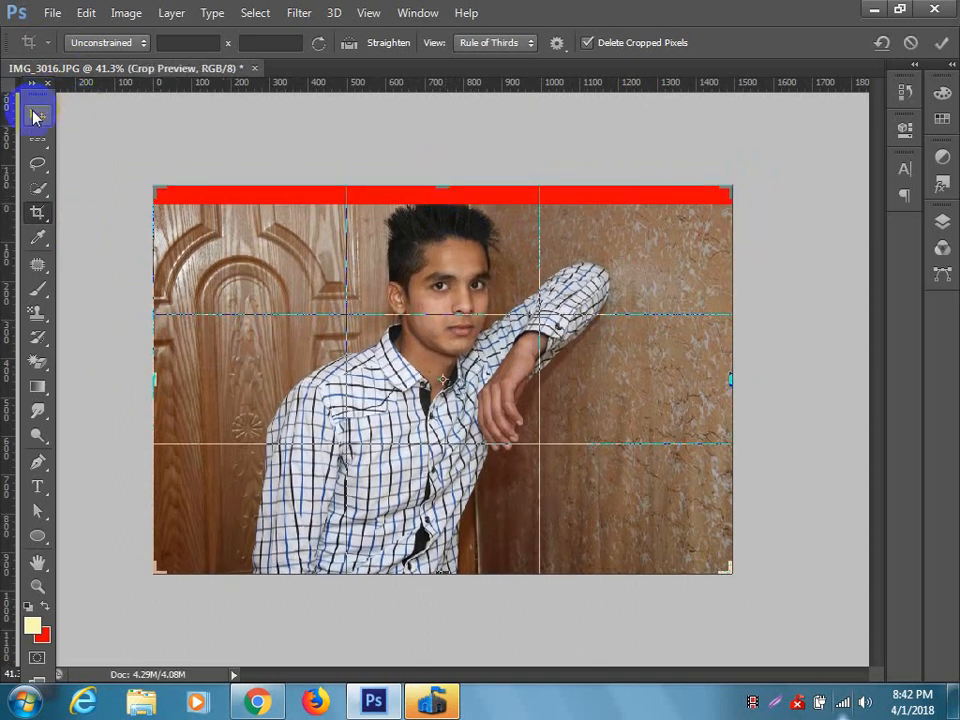
left_click(425, 275)
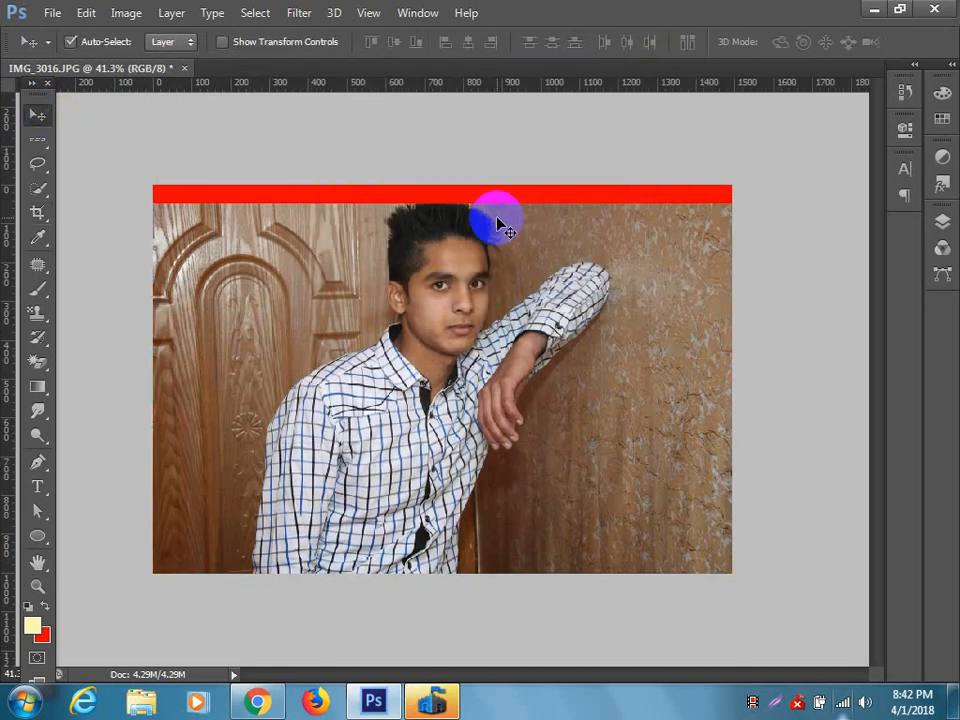
key("ctrl+alt+z")
key("ctrl+alt+z")
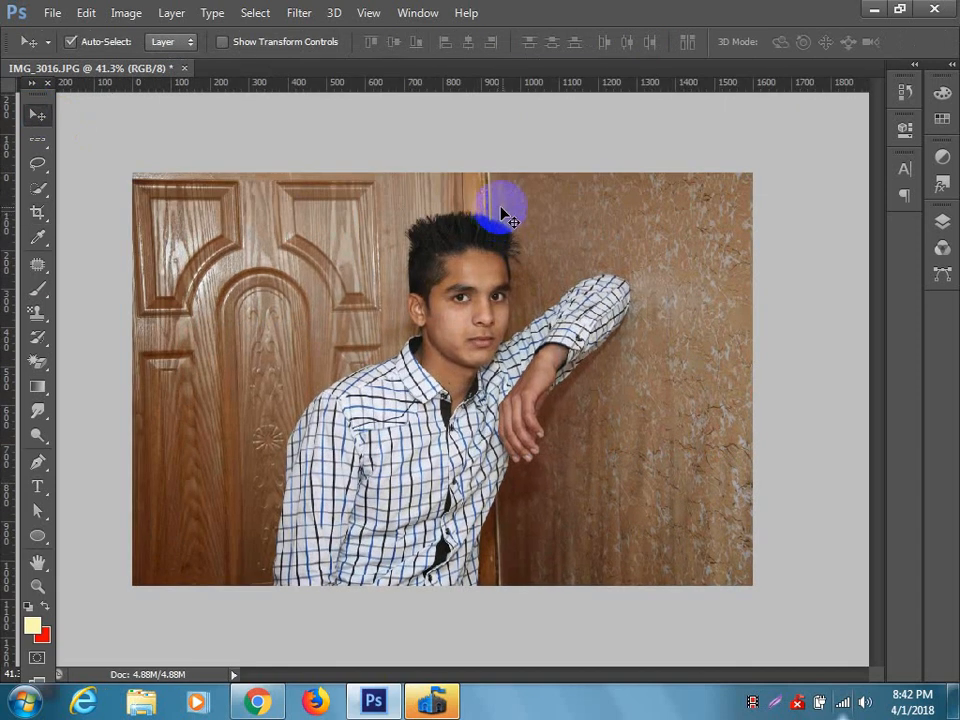
Crop about 150 pixels off the photo's left side with the Crop tool and undo the crop.
left_click(37, 212)
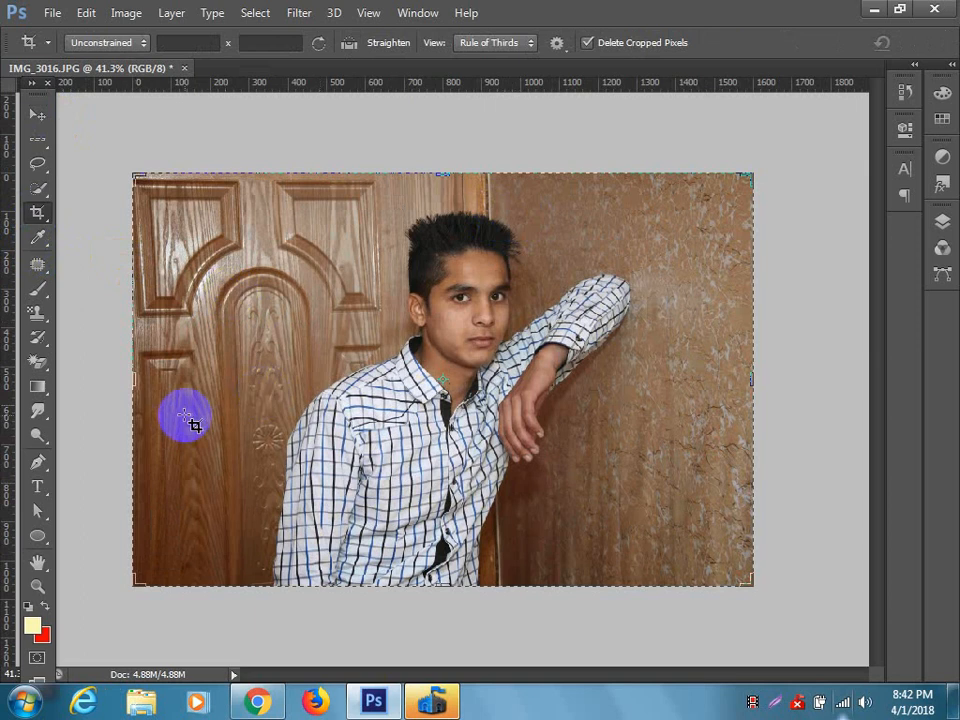
left_click_drag(138, 381, 161, 383)
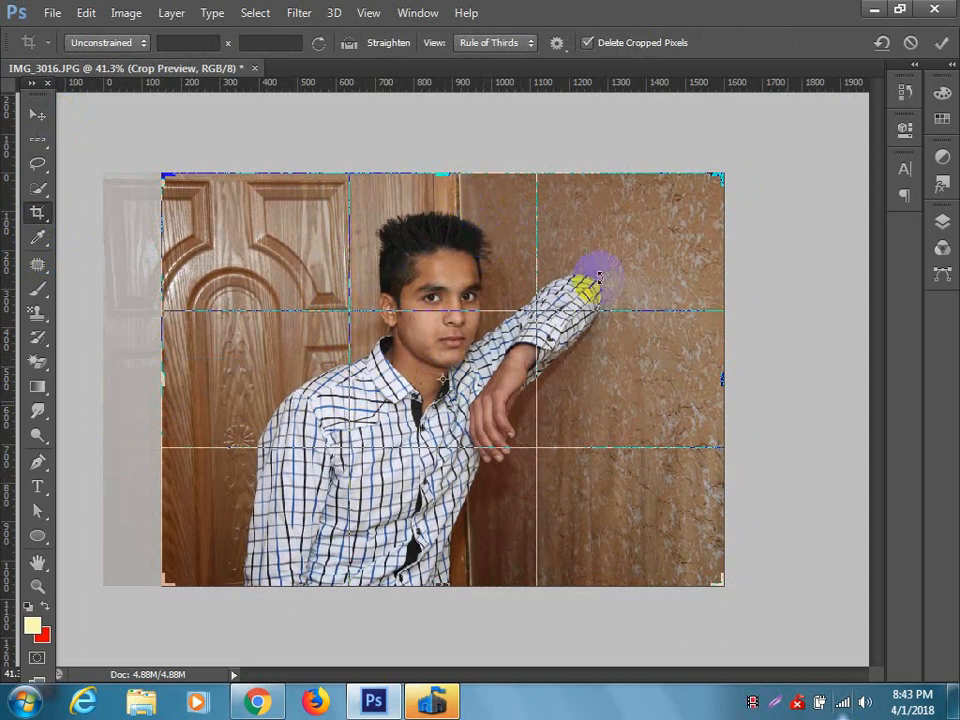
mouse_move(727, 382)
left_mouse_down()
mouse_move(692, 386)
mouse_move(739, 386)
mouse_move(714, 386)
mouse_move(727, 386)
left_mouse_up()
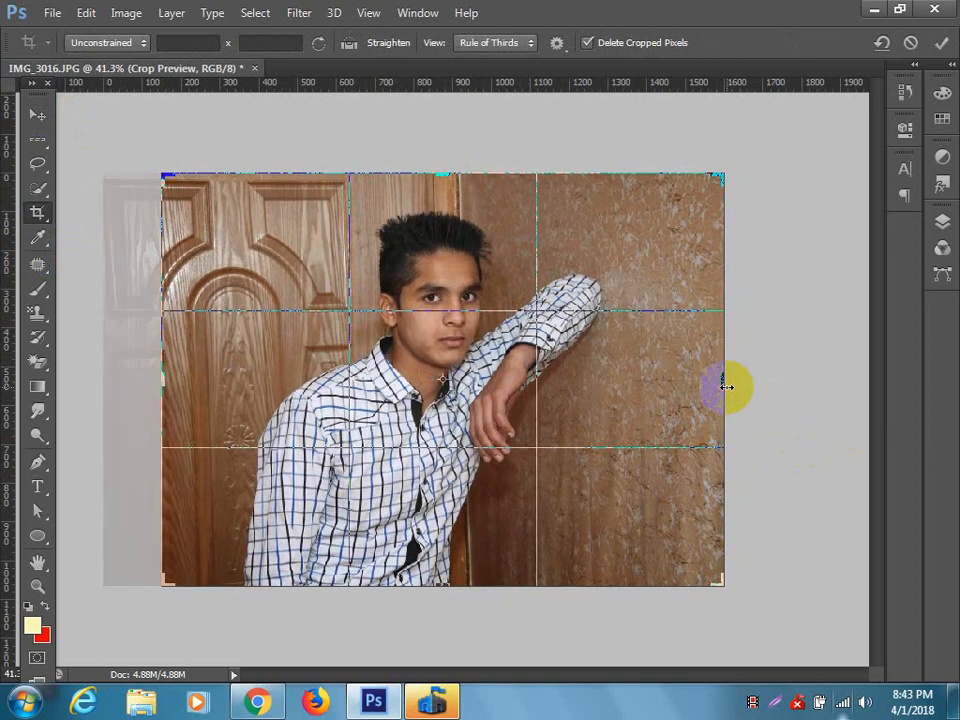
key("Return")
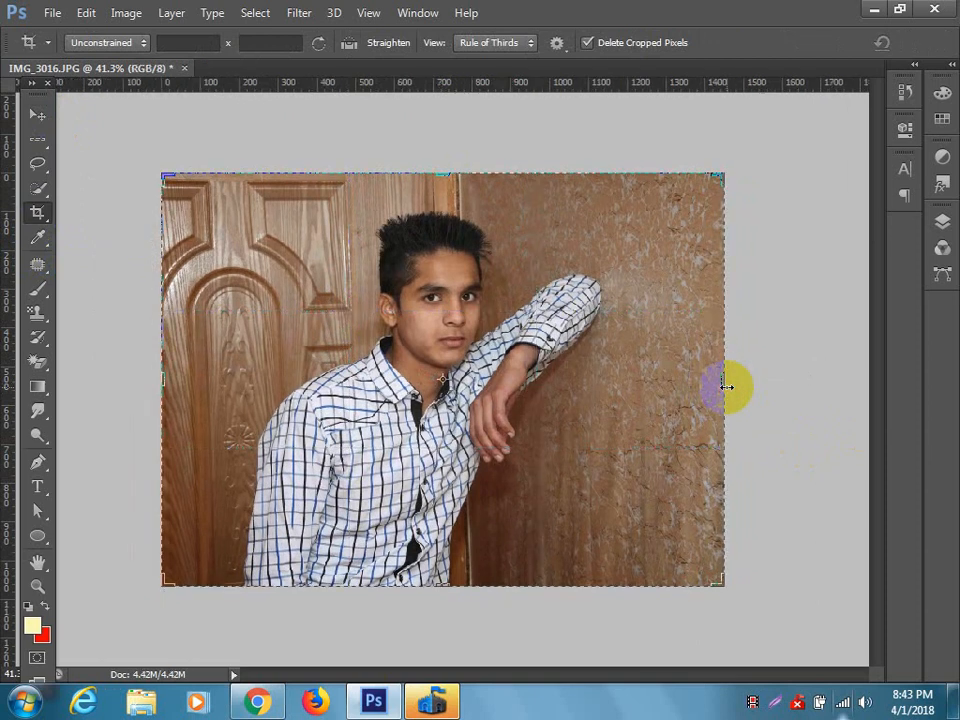
key("ctrl+z")
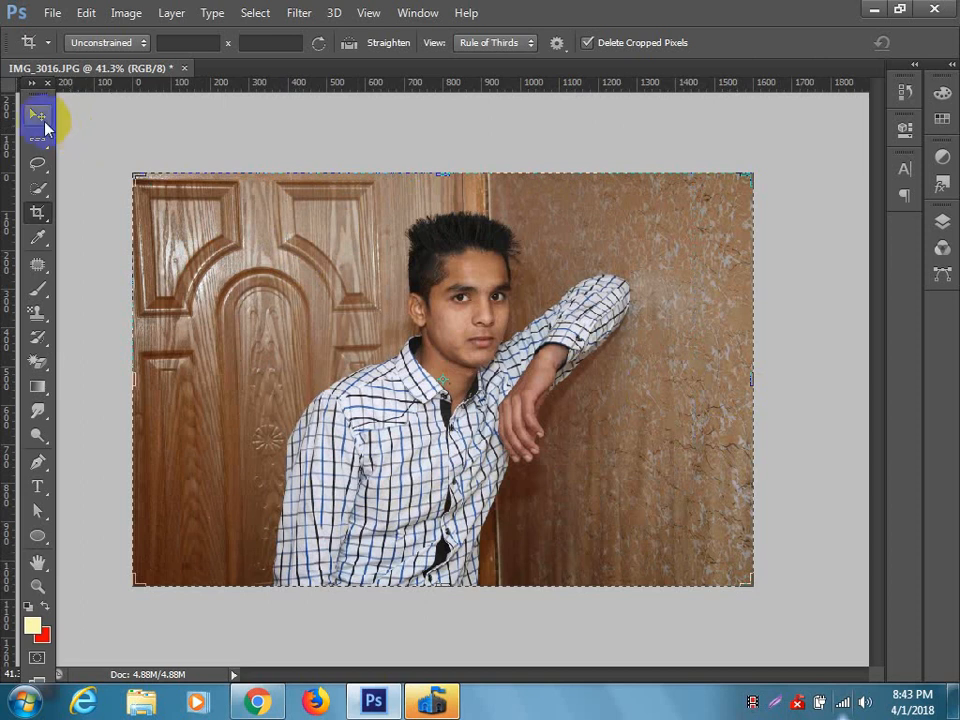
Start a Pen tool path at the sleeve's outer lower corner on the photo's bottom edge and trace its lowest bulge.
left_click(38, 115)
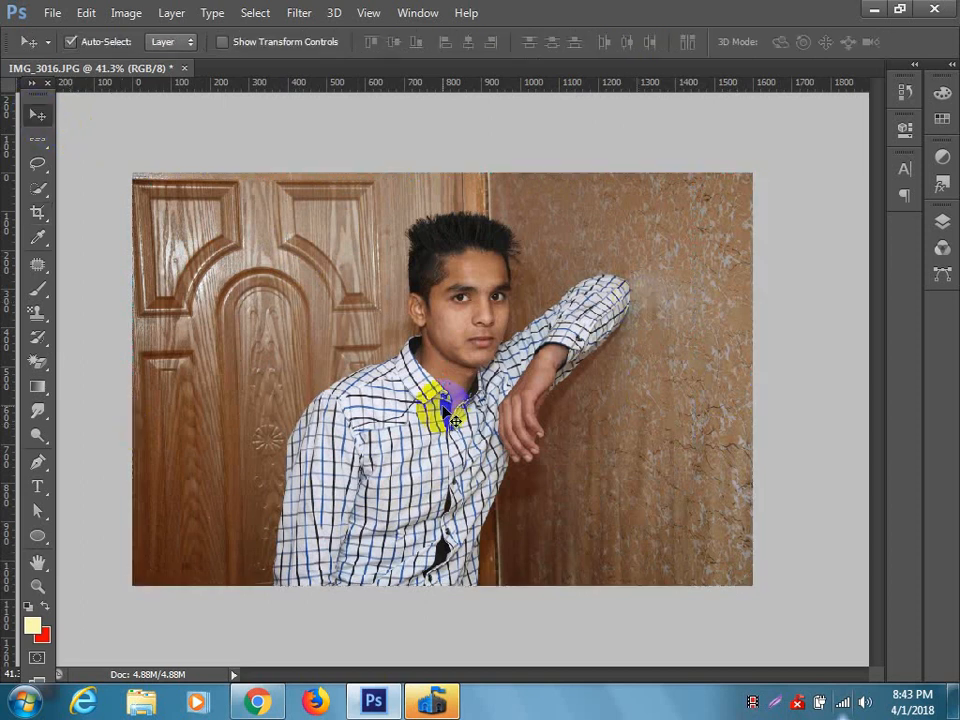
scroll(439, 454, "up", 6)
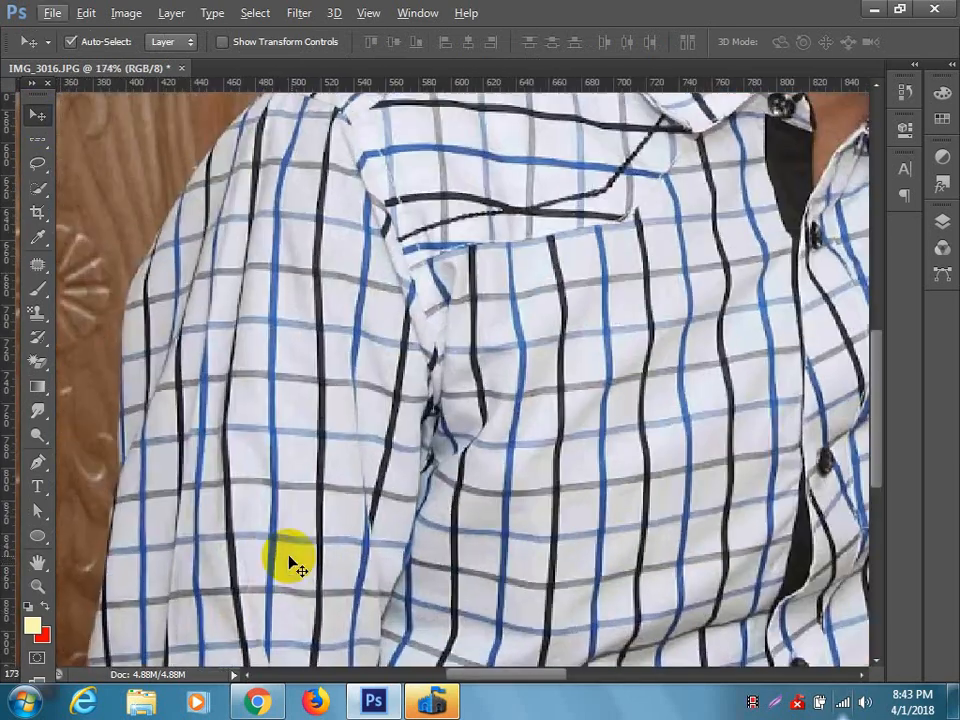
mouse_move(348, 543)
left_mouse_down()
mouse_move(401, 356)
mouse_move(417, 332)
left_mouse_up()
mouse_move(334, 490)
left_mouse_down()
mouse_move(428, 343)
mouse_move(429, 319)
left_mouse_up()
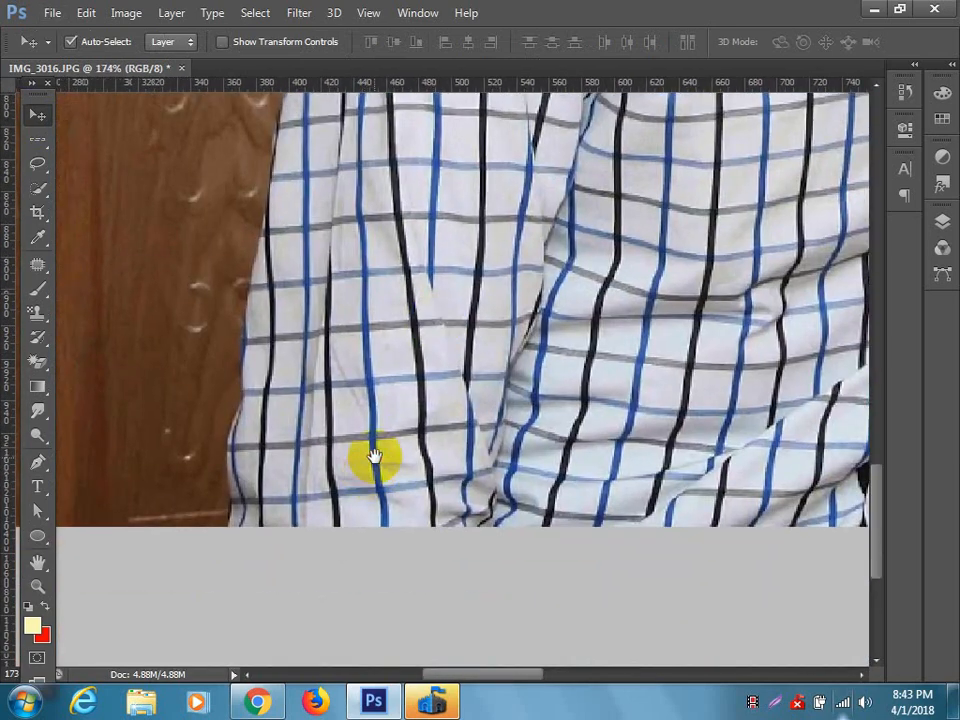
scroll(288, 500, "up", 2)
left_click_drag(306, 480, 364, 527)
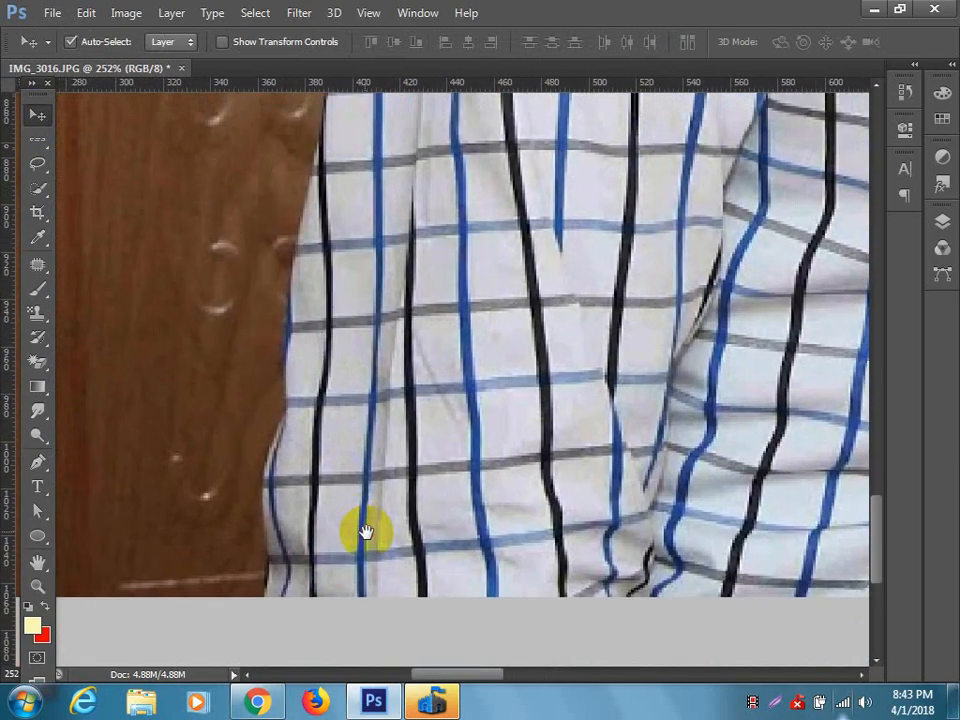
left_click(38, 462)
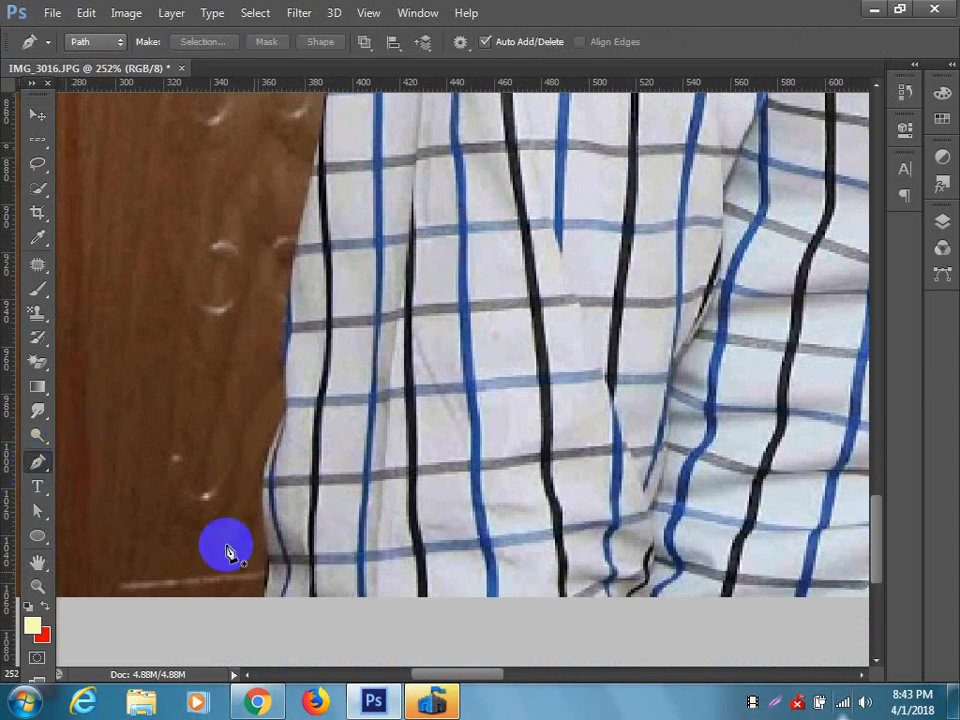
left_click(262, 597)
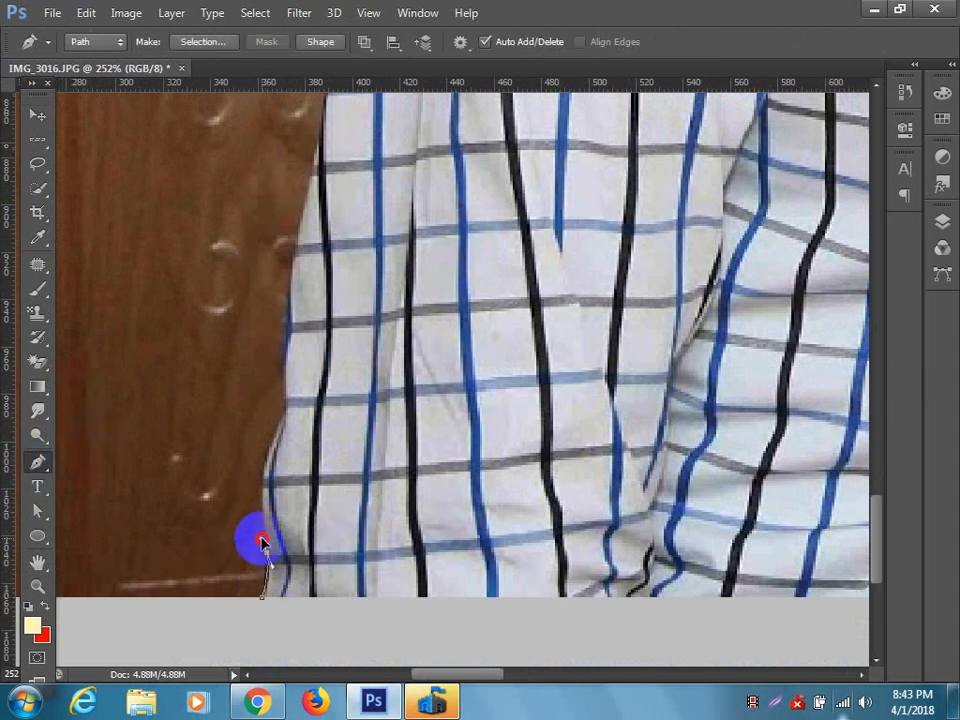
left_click_drag(262, 541, 279, 580)
left_click(267, 553, "alt")
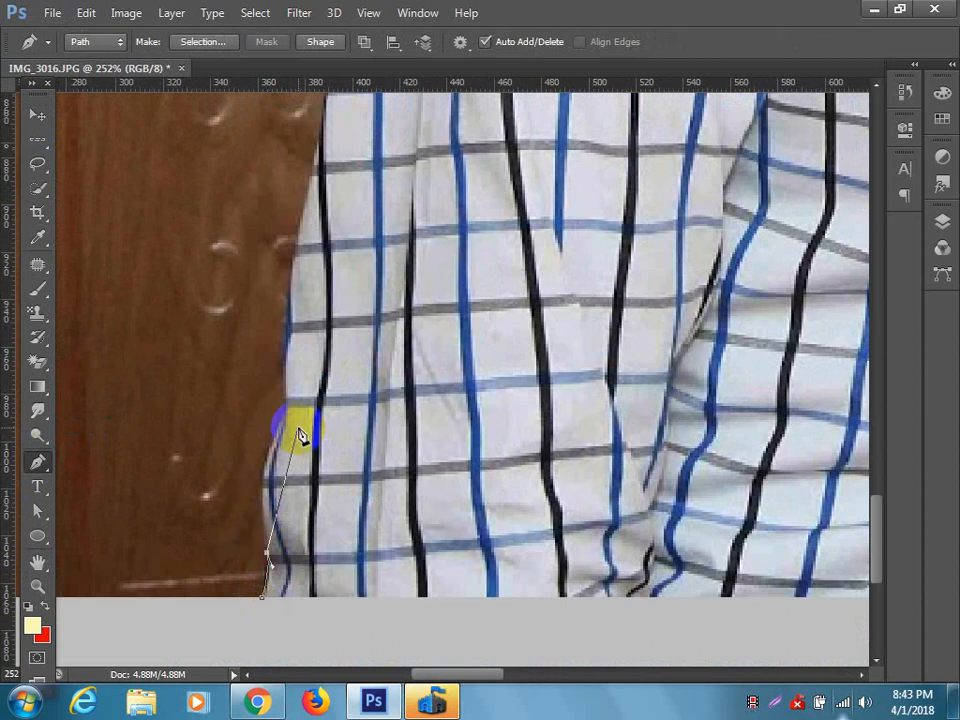
left_click(279, 412)
left_click_drag(287, 420, 327, 349)
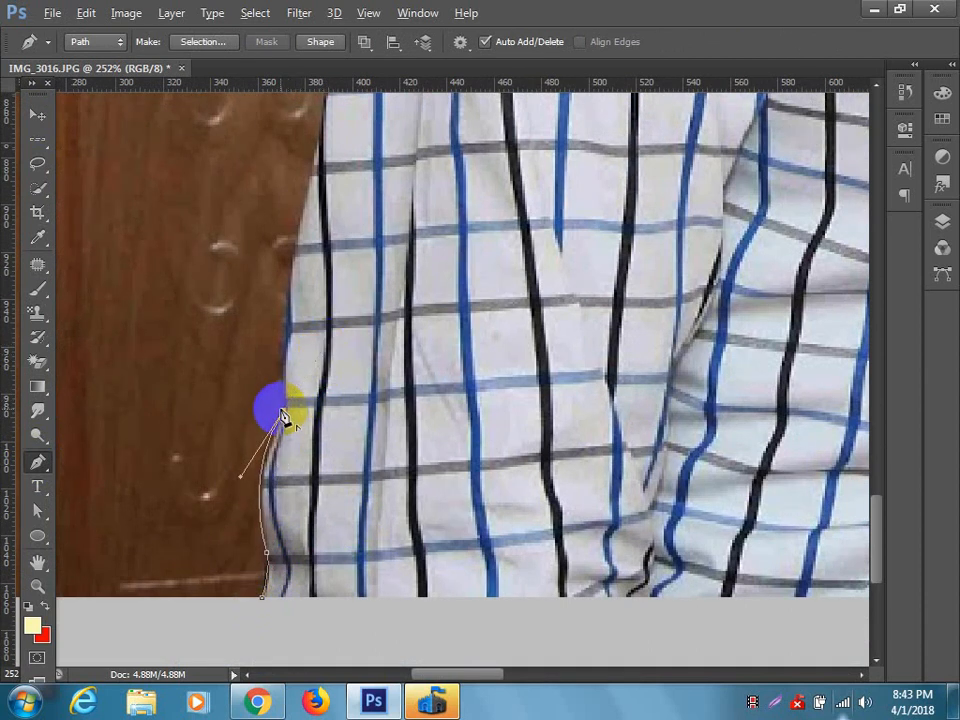
Continue the path up the sleeve's outer edge towards the shoulder with curved segments.
scroll(321, 403, "up", 5)
left_click_drag(319, 366, 355, 305)
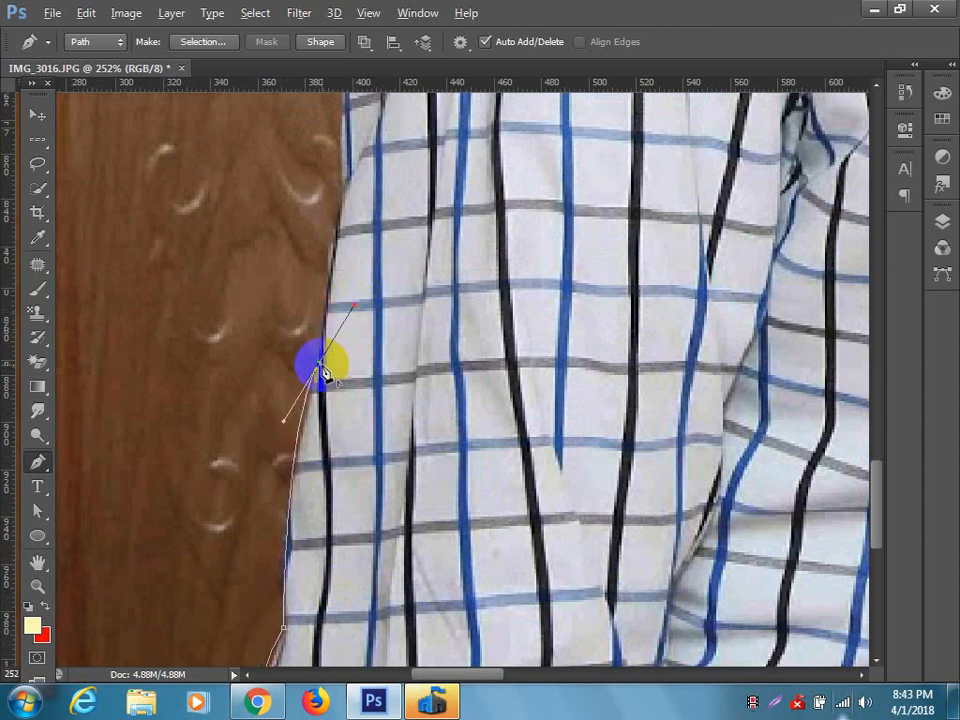
scroll(332, 369, "up", 4)
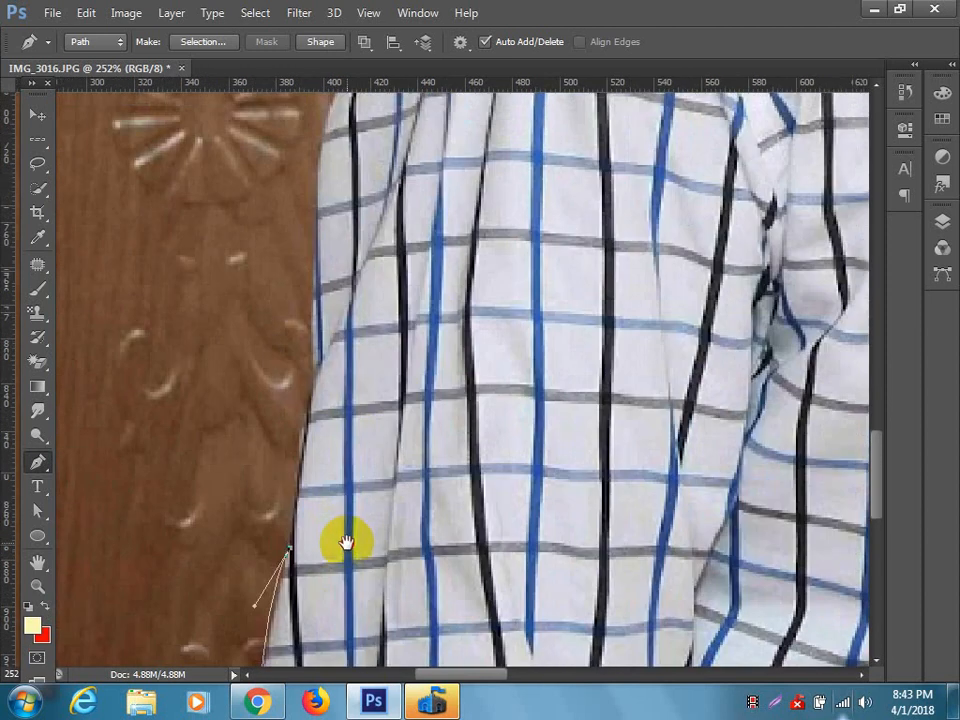
left_click(313, 372, "alt")
left_click_drag(379, 371, 371, 600)
left_click_drag(341, 295, 357, 602)
left_click(341, 295, "alt")
Trace the top of the shoulder with curved segments up to the base of the shirt collar.
left_click_drag(478, 341, 602, 243)
left_click_drag(487, 339, 223, 435)
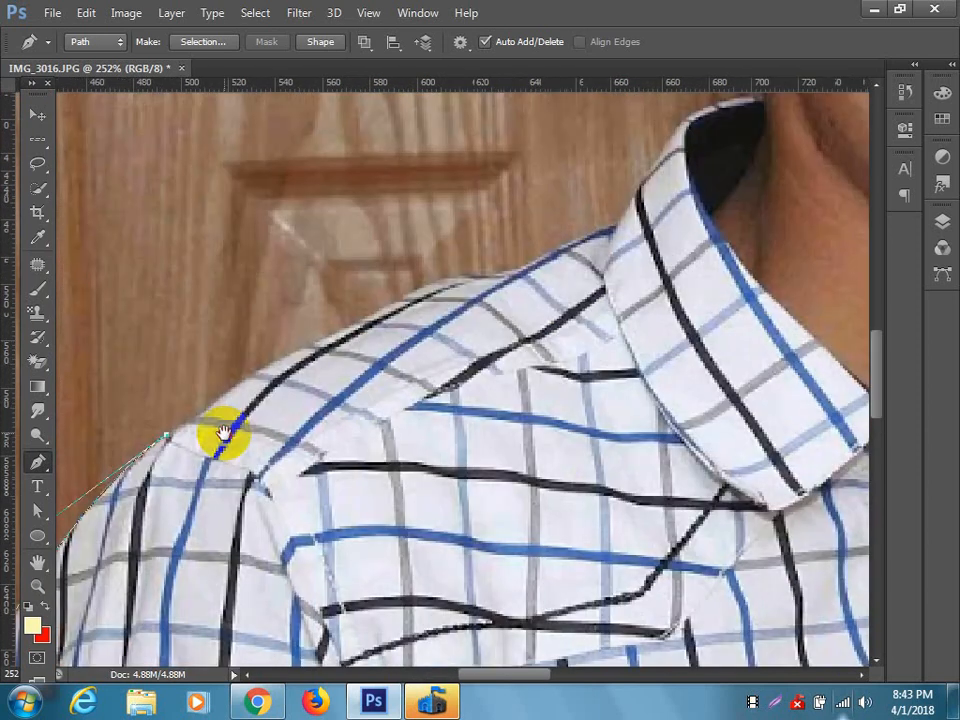
left_click_drag(451, 281, 602, 215)
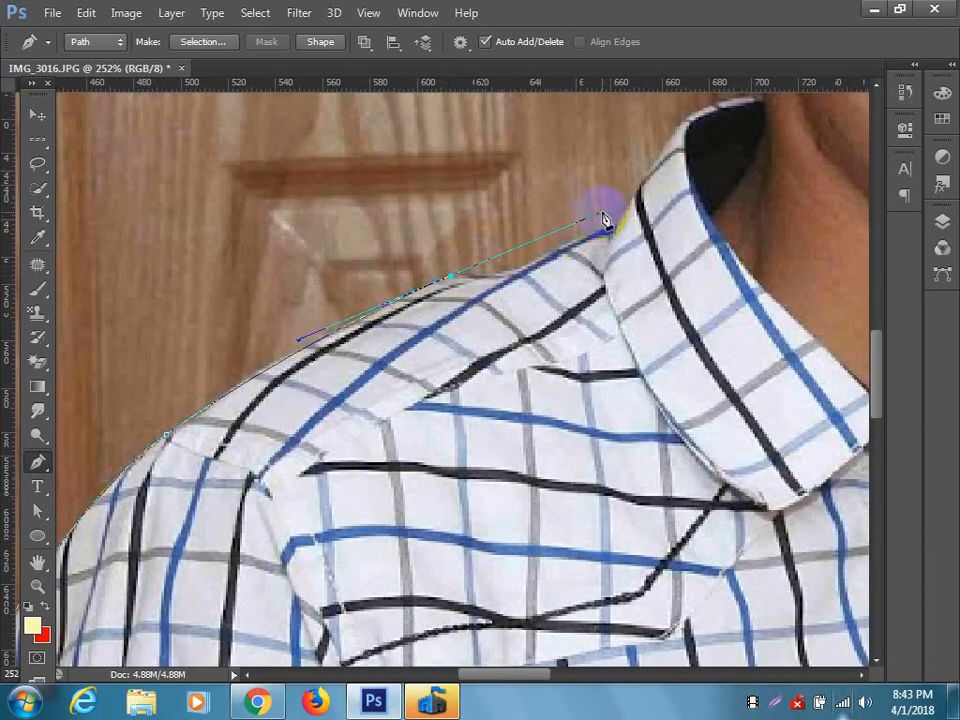
left_click(452, 277, "alt")
left_click_drag(516, 325, 422, 373)
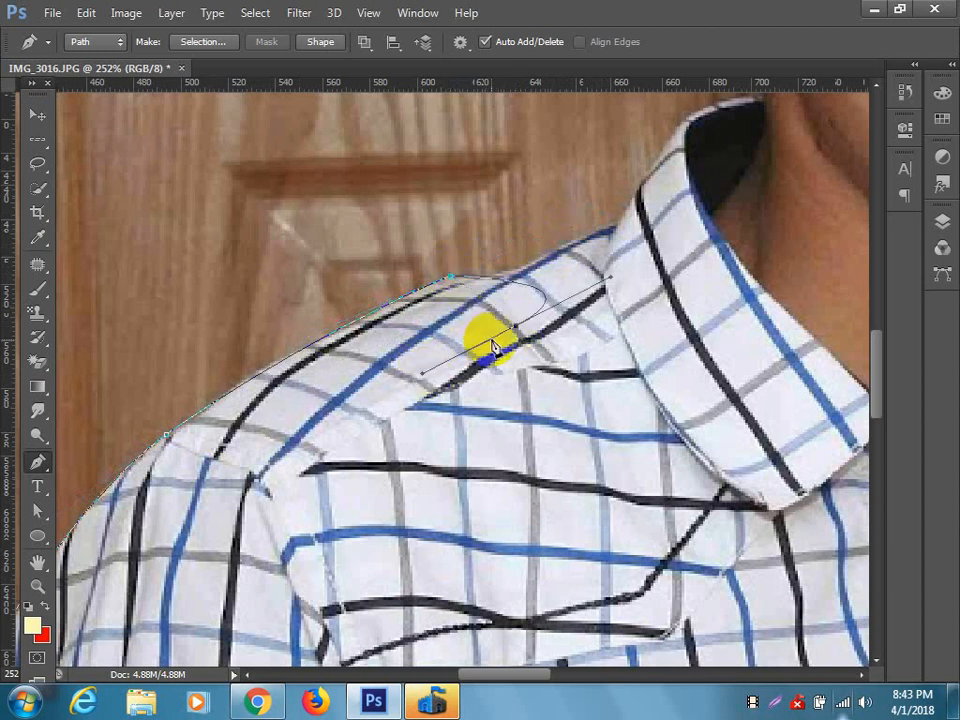
key("ctrl+z")
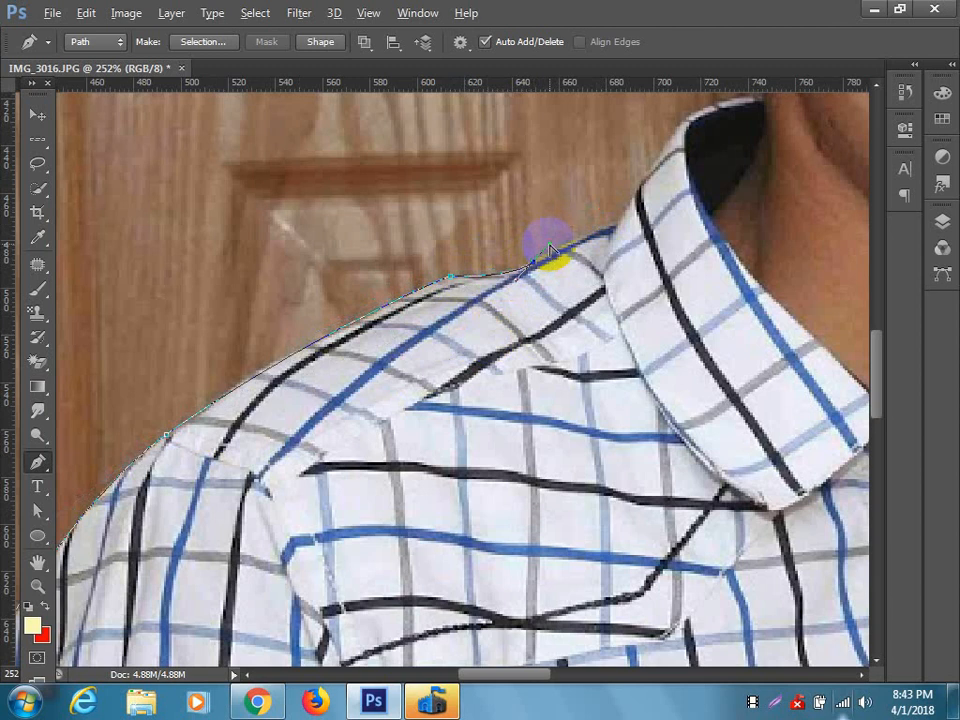
left_click_drag(549, 260, 619, 229)
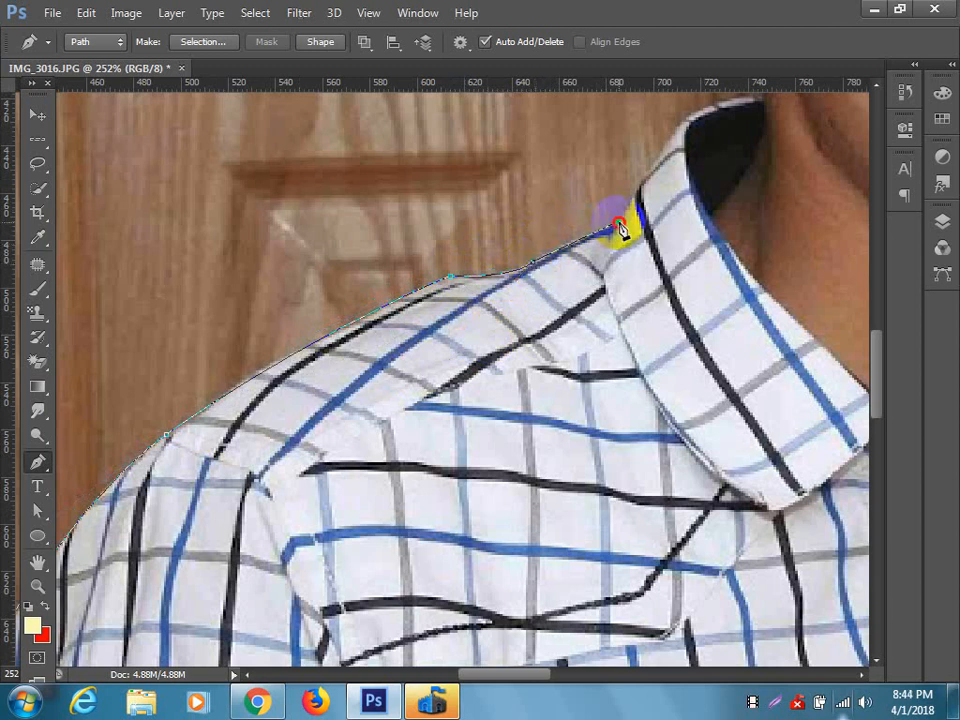
left_click(618, 225, "alt")
Continue the path around the shirt collar and up the neck to the earlobe.
left_click_drag(621, 279, 438, 583)
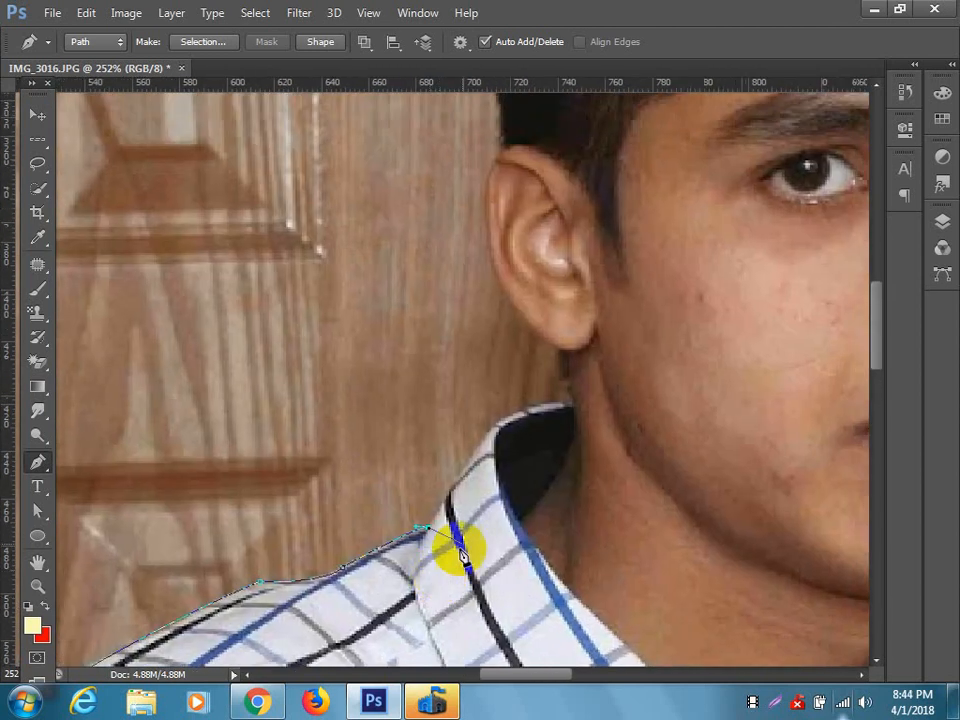
scroll(475, 539, "up", 2)
left_click_drag(587, 374, 707, 381)
scroll(611, 411, "up", 3)
left_click_drag(551, 482, 611, 632)
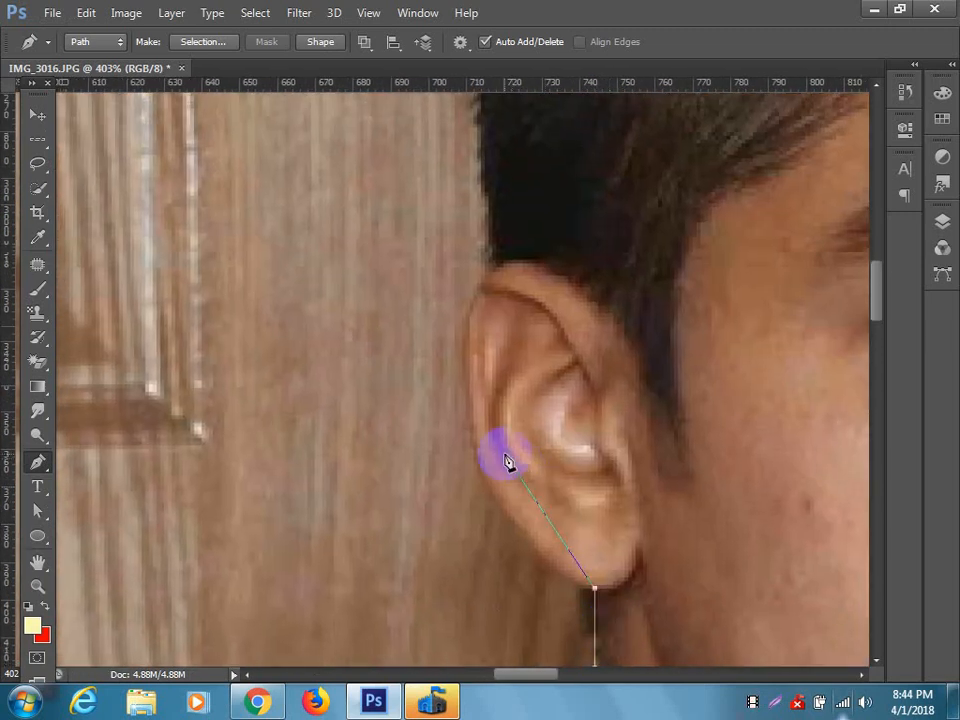
Trace the ear's outer edge from the earlobe to its upper end at the hairline with curved segments.
left_click_drag(481, 467, 445, 380)
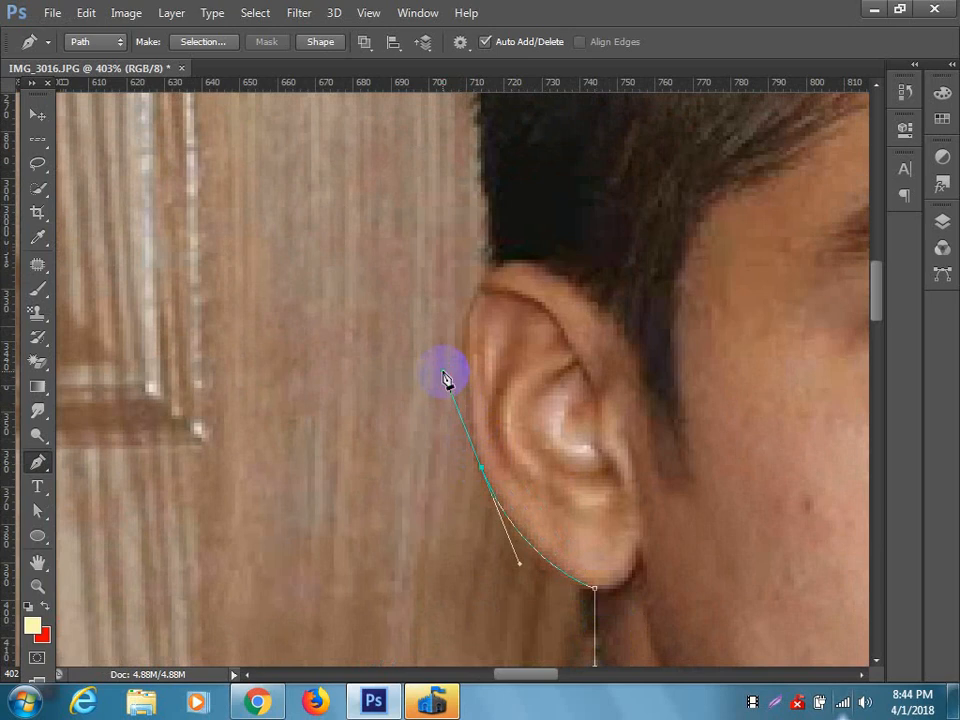
left_click_drag(526, 392, 501, 469)
key("ctrl+z")
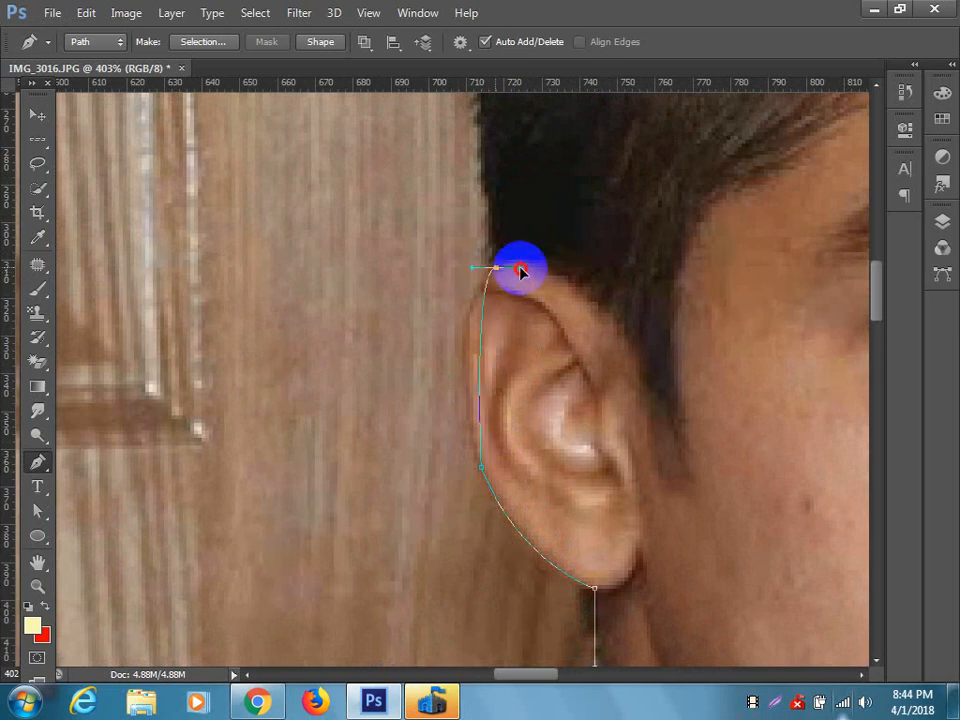
left_click_drag(551, 262, 571, 247)
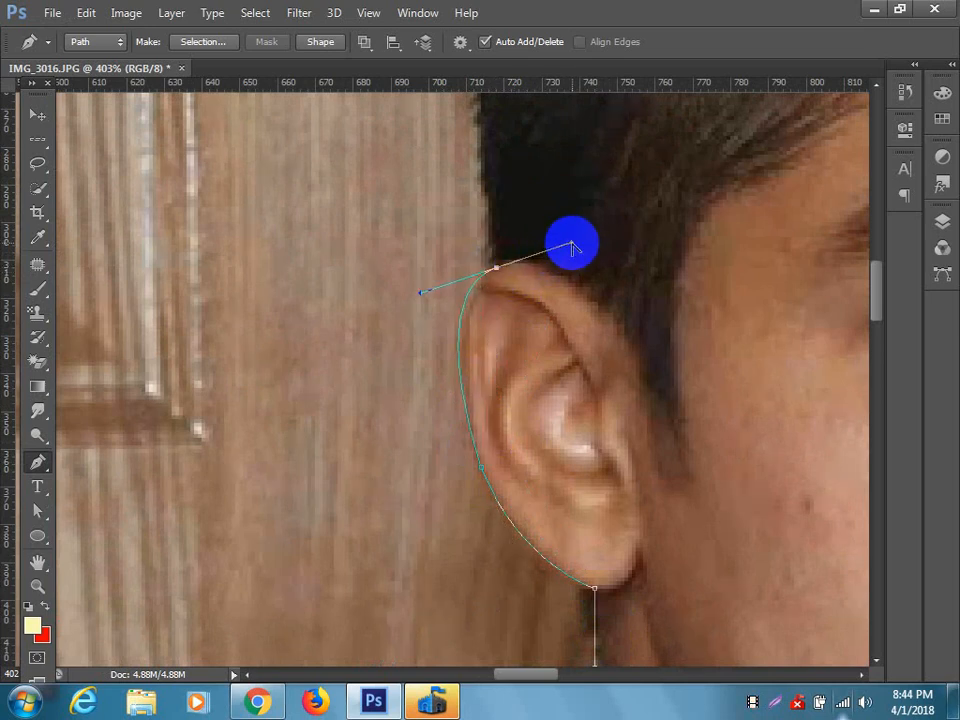
Trace the side of the hair from the top of the ear up to the first spiky strands.
left_click_drag(551, 283, 464, 513)
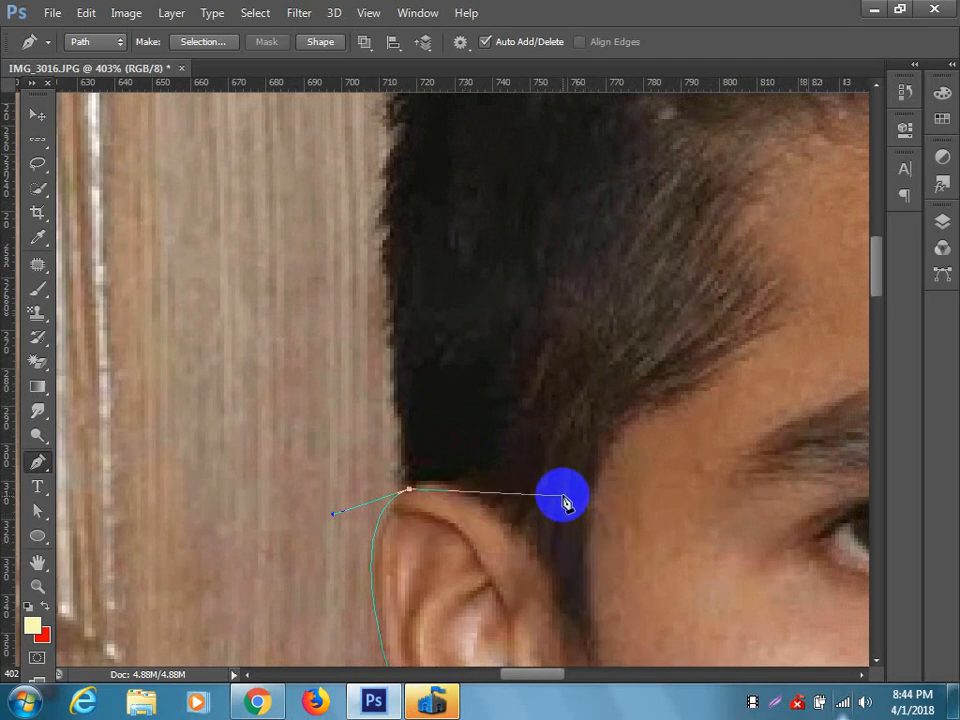
left_click_drag(539, 400, 477, 477)
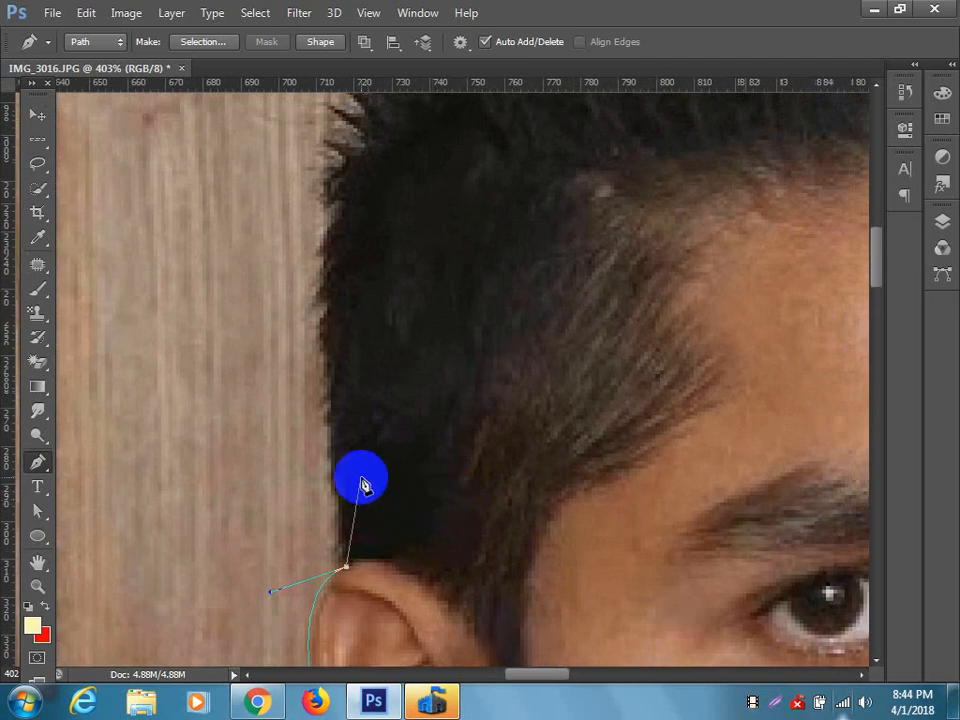
scroll(372, 466, "down", 1)
left_click_drag(465, 413, 388, 552)
scroll(342, 506, "down", 2)
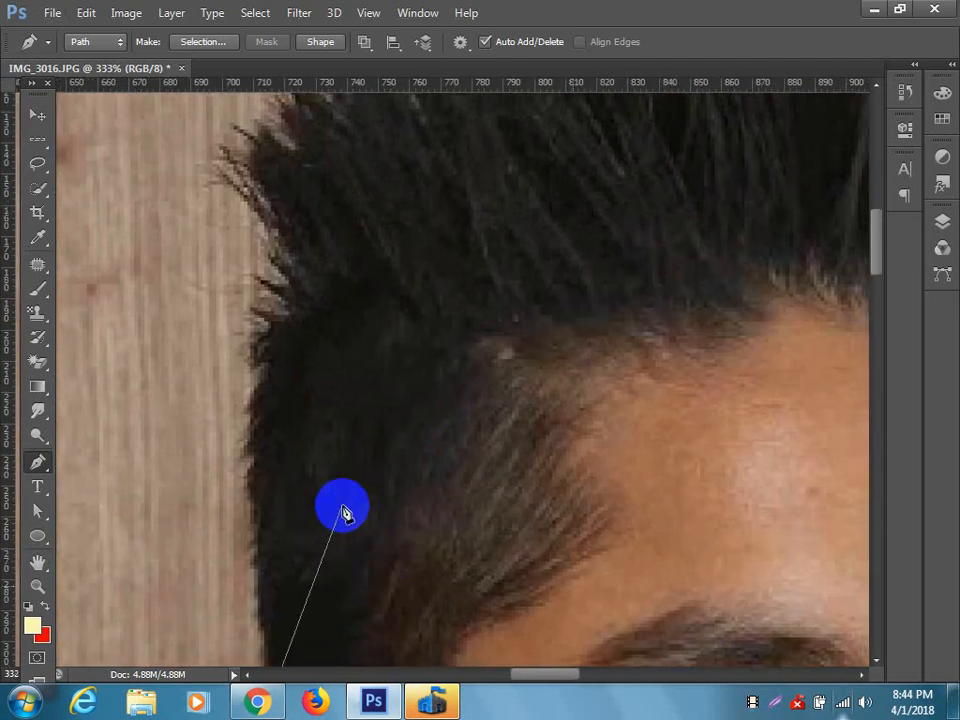
left_click_drag(294, 352, 348, 330)
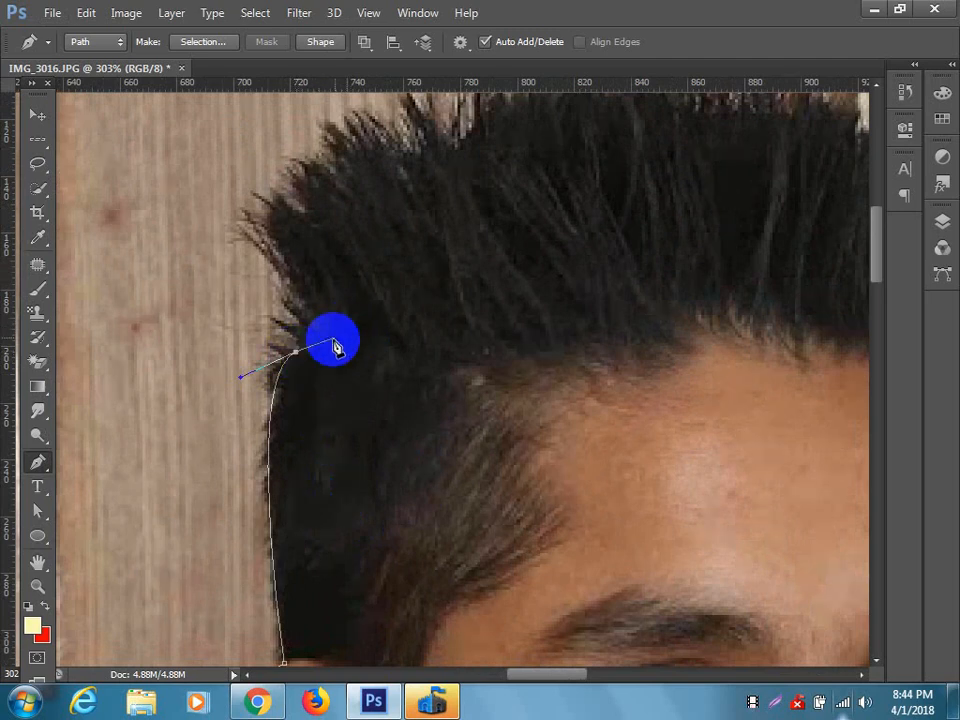
Trace the spiky top of the hair with closely spaced anchor points, across the head and down to the opposite temple.
left_click(307, 302)
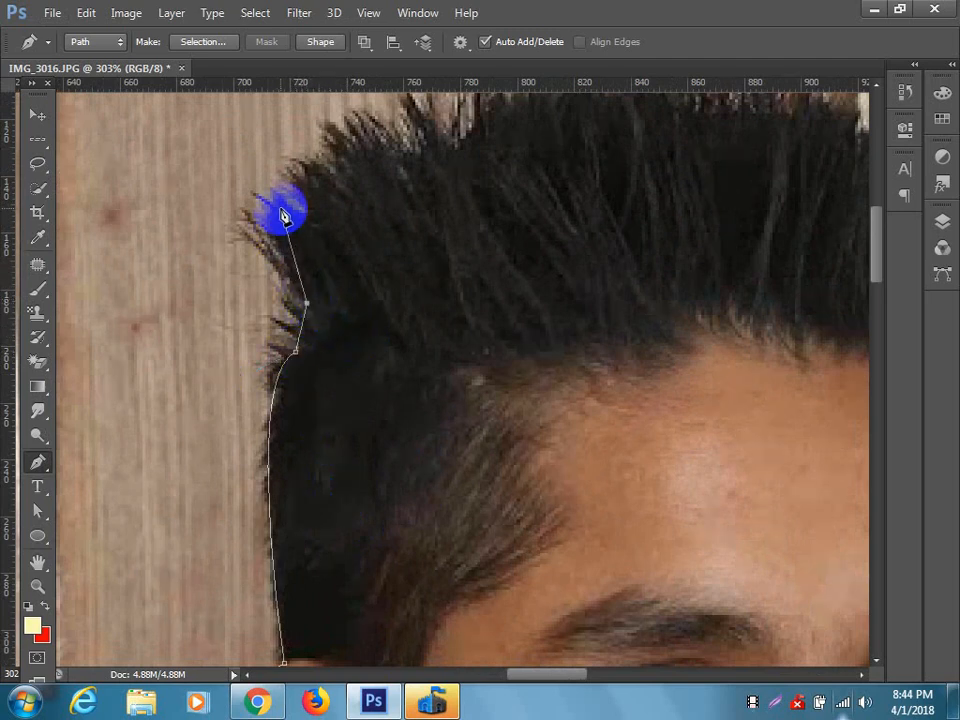
left_click_drag(279, 202, 312, 213)
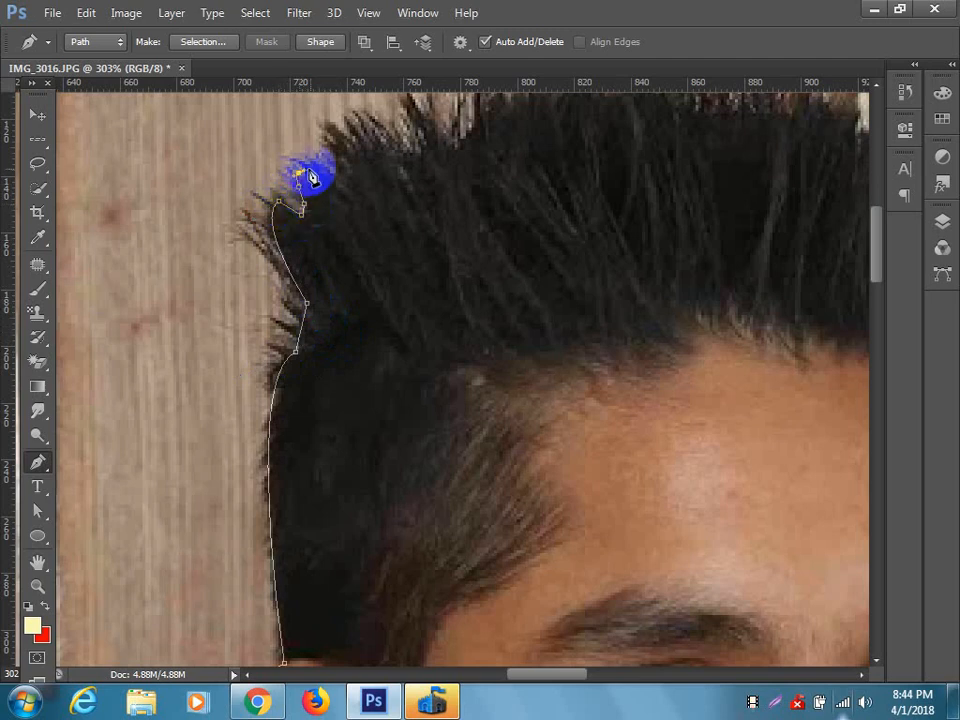
scroll(354, 246, "down", 3)
left_click_drag(424, 259, 311, 404)
mouse_move(258, 332)
left_mouse_down()
mouse_move(311, 333)
mouse_move(330, 296)
mouse_move(345, 291)
mouse_move(423, 287)
mouse_move(552, 310)
mouse_move(567, 298)
mouse_move(688, 381)
mouse_move(678, 487)
left_mouse_up()
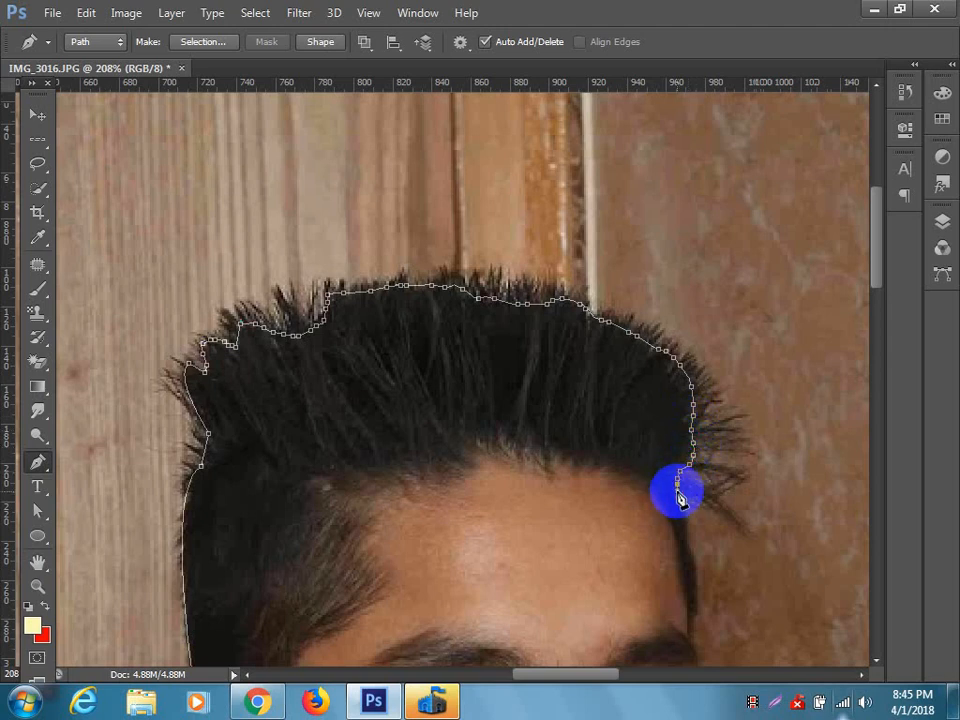
Trace the temple hairline down to the outer eyebrow with a curved segment ending in a corner point.
scroll(695, 537, "up", 4)
left_click_drag(695, 537, 592, 355)
left_click_drag(590, 490, 580, 585)
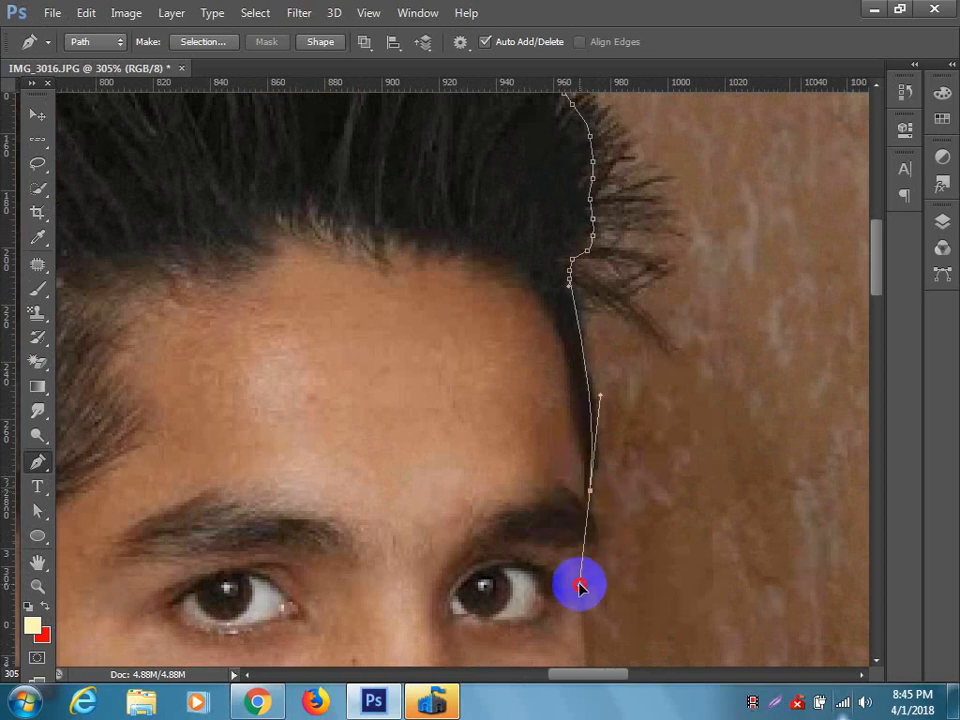
left_click(590, 490, "alt")
Trace around the outer end of the eyebrow with short segments down to beside the eye.
left_click_drag(630, 570, 533, 440)
left_click(499, 392)
left_click(499, 401)
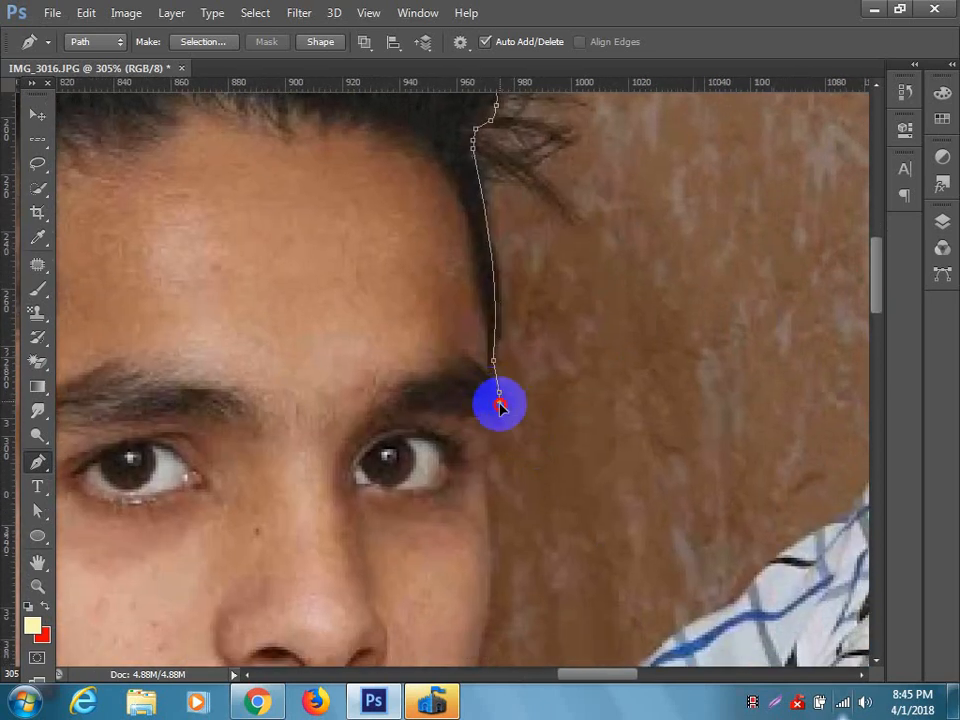
left_click(502, 414)
left_click(496, 421)
scroll(510, 521, "up", 4)
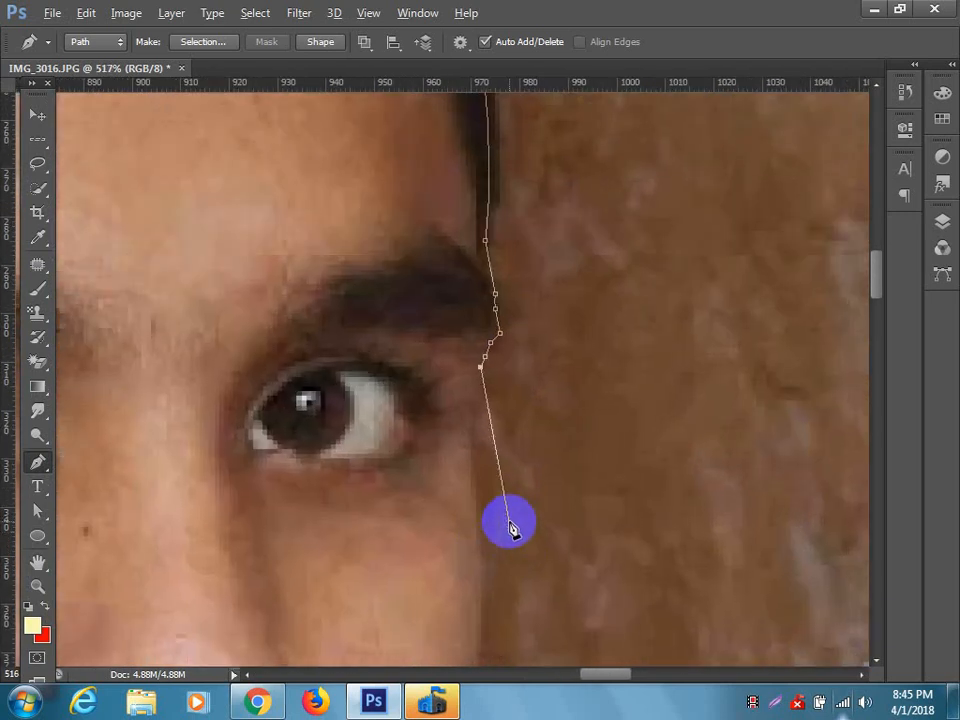
Trace the cheek with curved segments down to where the jaw meets the shirt, ending in a corner point.
left_click_drag(476, 541, 493, 625)
left_click_drag(517, 538, 572, 261)
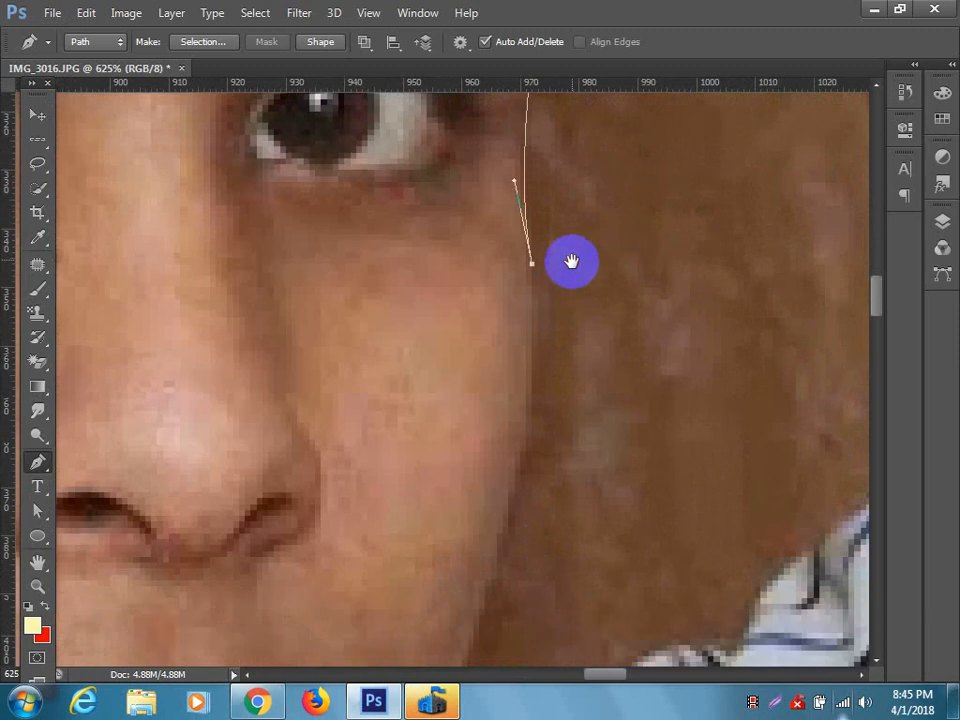
left_click_drag(516, 575, 506, 370)
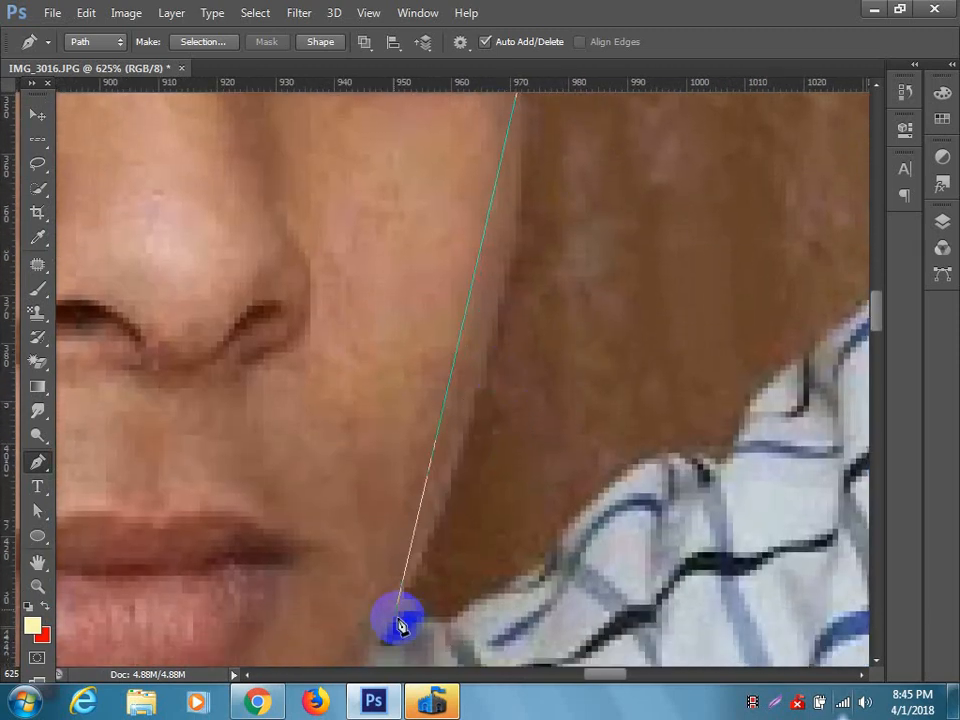
left_click_drag(400, 596, 331, 636)
left_click_drag(476, 560, 534, 369)
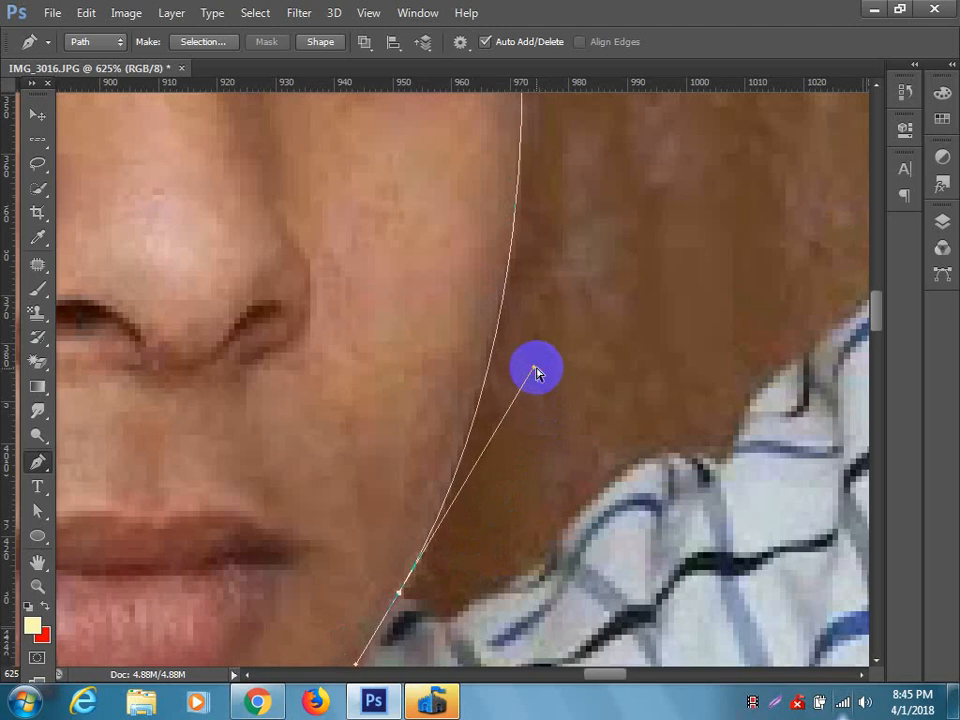
left_click(399, 593, "alt")
Trace the shirt's upper edge from the jaw along the raised sleeve with closely spaced Pen tool anchor points.
left_click_drag(474, 571, 354, 392)
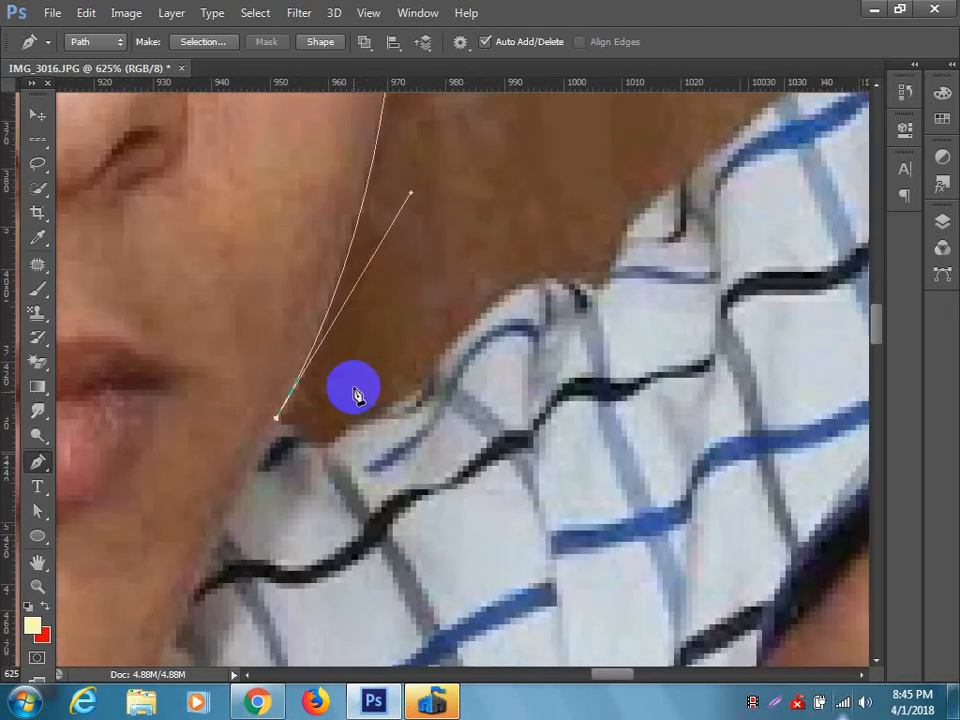
left_click_drag(313, 444, 346, 439)
left_click(328, 443, "alt")
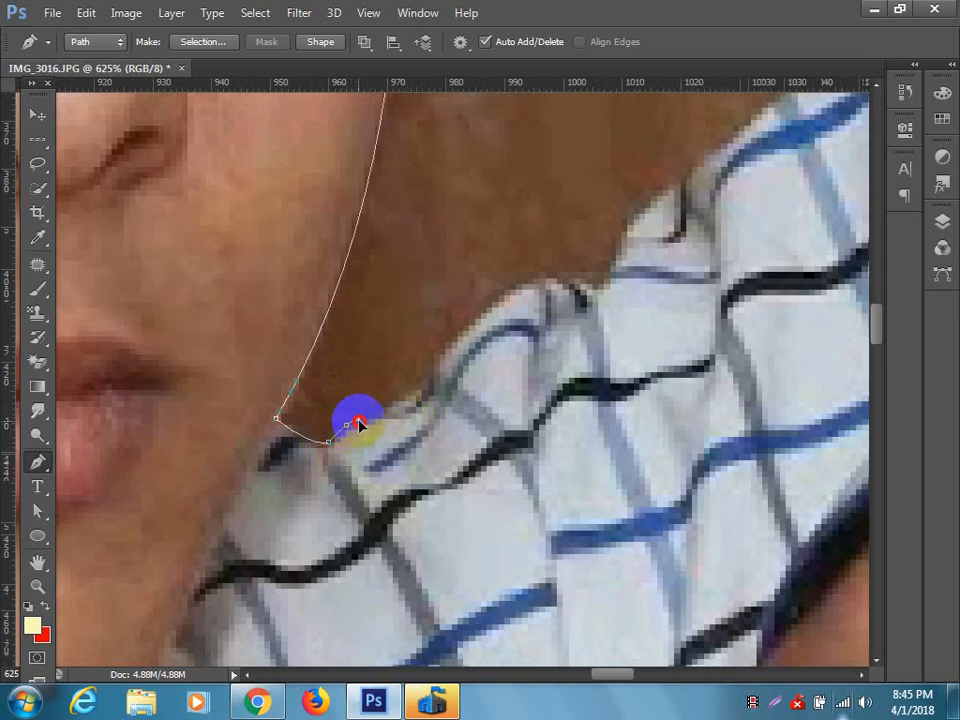
mouse_move(415, 405)
left_mouse_down()
mouse_move(442, 351)
mouse_move(497, 302)
left_mouse_up()
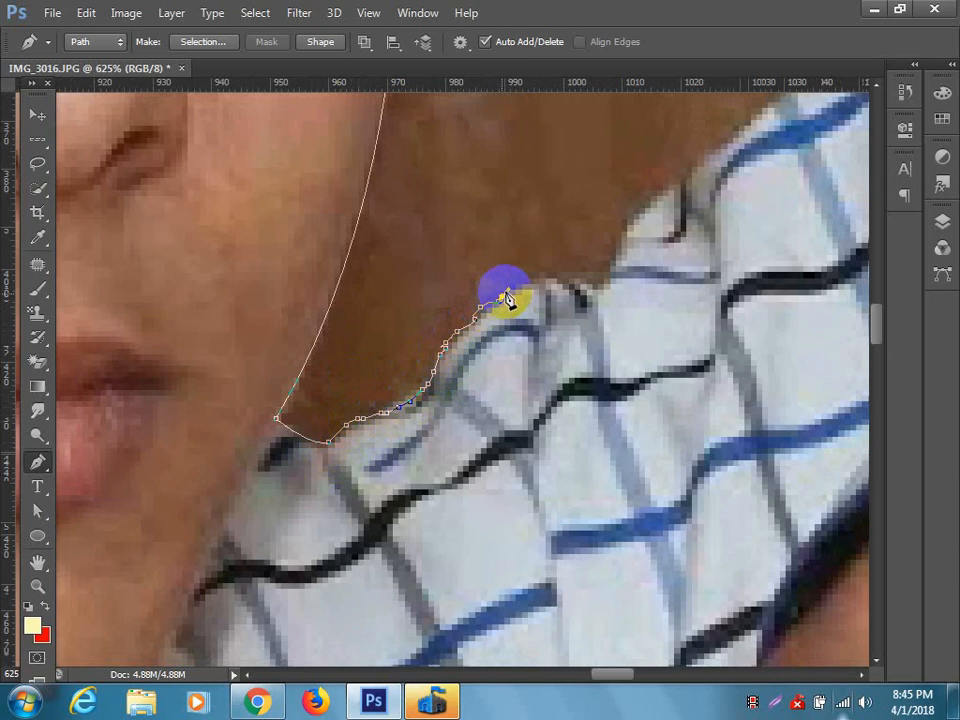
mouse_move(548, 283)
left_mouse_down()
mouse_move(602, 284)
mouse_move(643, 206)
mouse_move(350, 443)
mouse_move(227, 462)
mouse_move(156, 585)
left_mouse_up()
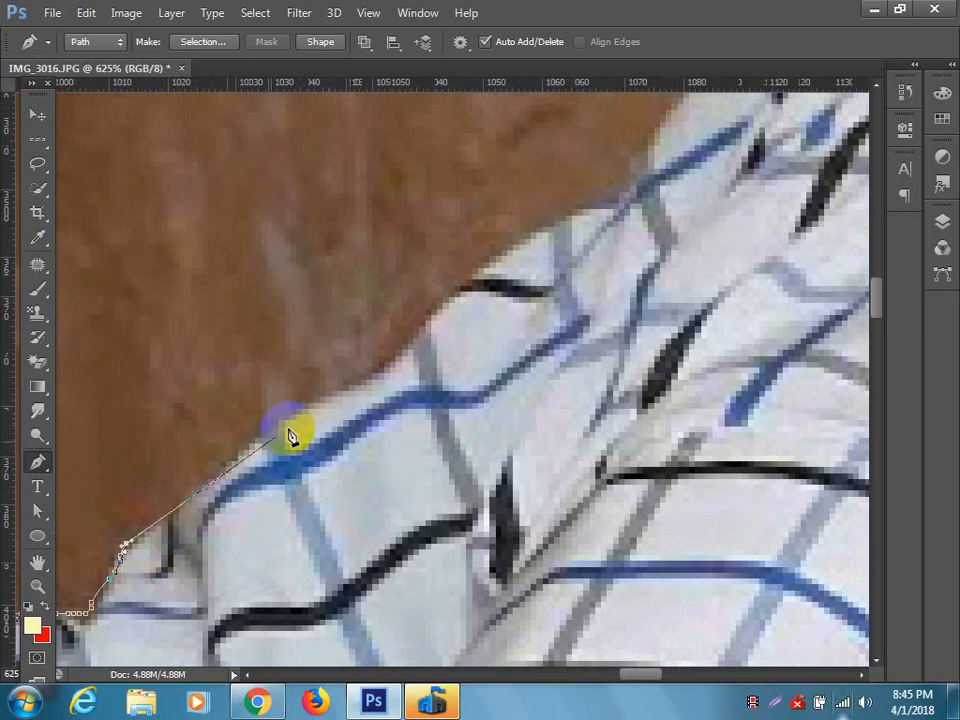
mouse_move(160, 528)
left_mouse_down()
mouse_move(202, 507)
mouse_move(242, 450)
mouse_move(331, 392)
mouse_move(378, 380)
mouse_move(299, 462)
mouse_move(343, 403)
mouse_move(430, 338)
mouse_move(392, 444)
mouse_move(270, 522)
mouse_move(296, 476)
mouse_move(345, 470)
mouse_move(395, 436)
mouse_move(409, 392)
mouse_move(557, 224)
mouse_move(565, 268)
mouse_move(306, 497)
left_mouse_up()
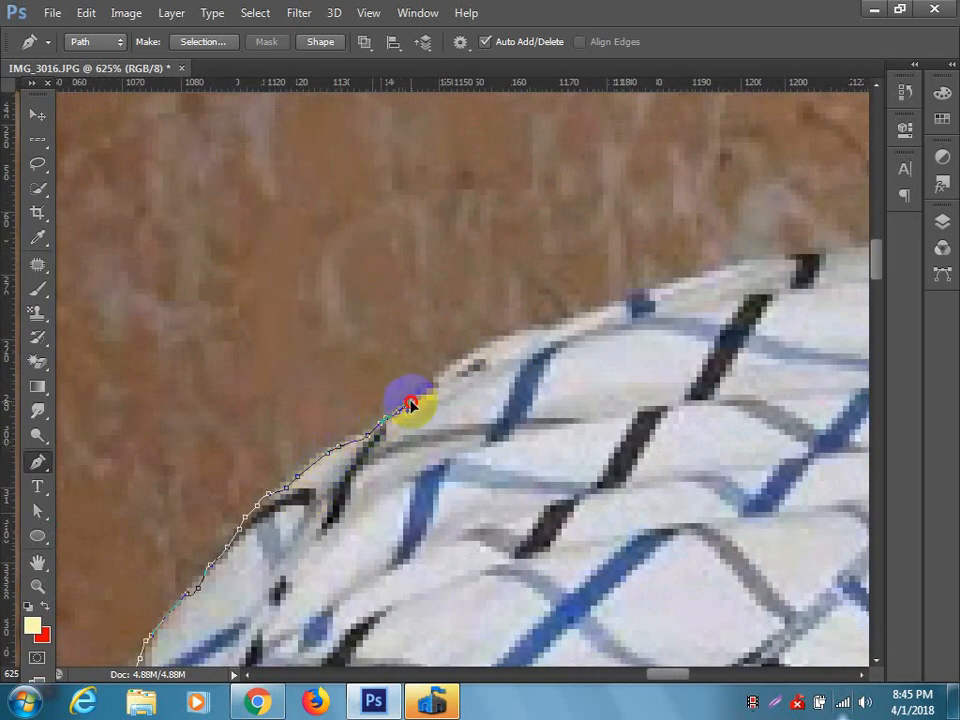
Trace the top of the raised elbow with long curved segments, converting the anchor at its highest part to a corner point.
mouse_move(447, 374)
left_mouse_down()
mouse_move(193, 536)
mouse_move(274, 499)
mouse_move(314, 503)
left_mouse_up()
left_click(266, 500, "alt")
left_click_drag(529, 420, 605, 424)
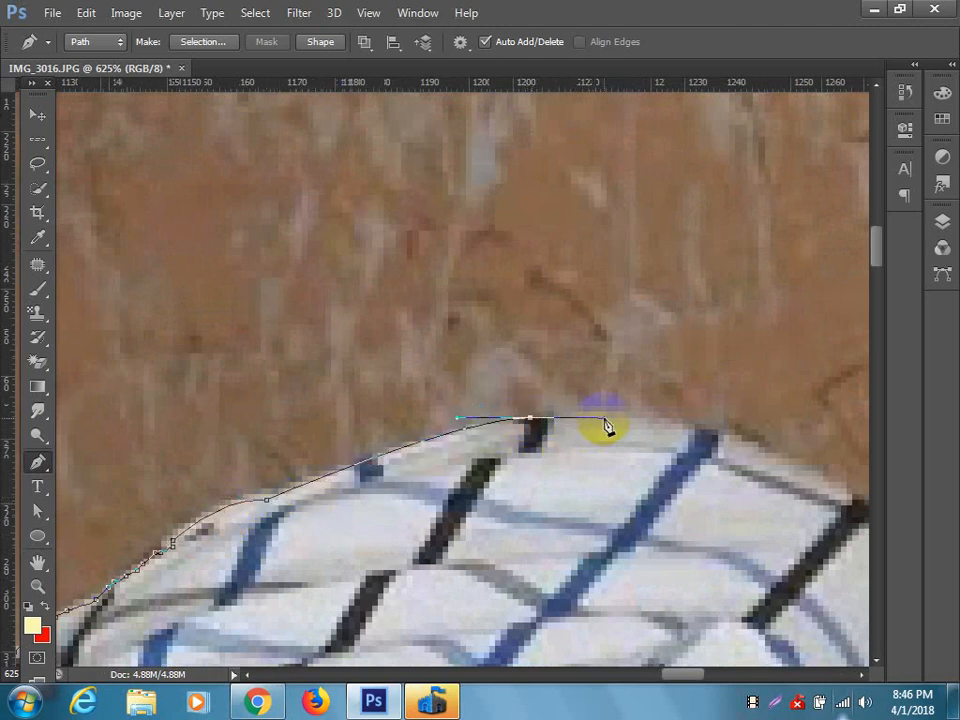
left_click(531, 419, "alt")
left_click_drag(511, 454, 461, 447)
left_click(476, 412)
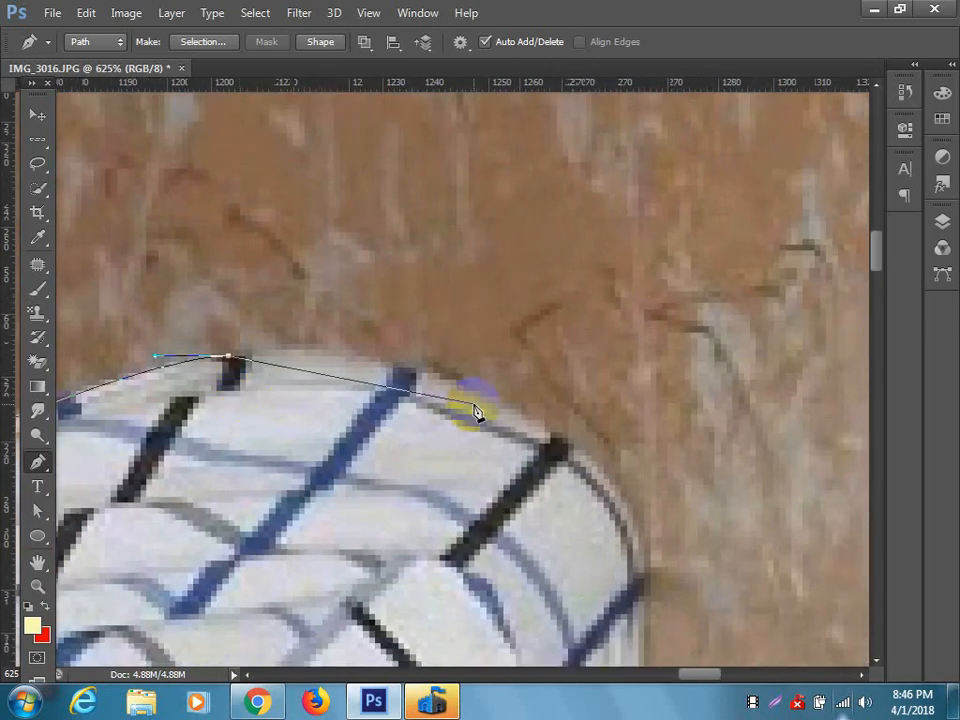
left_click_drag(486, 400, 590, 449)
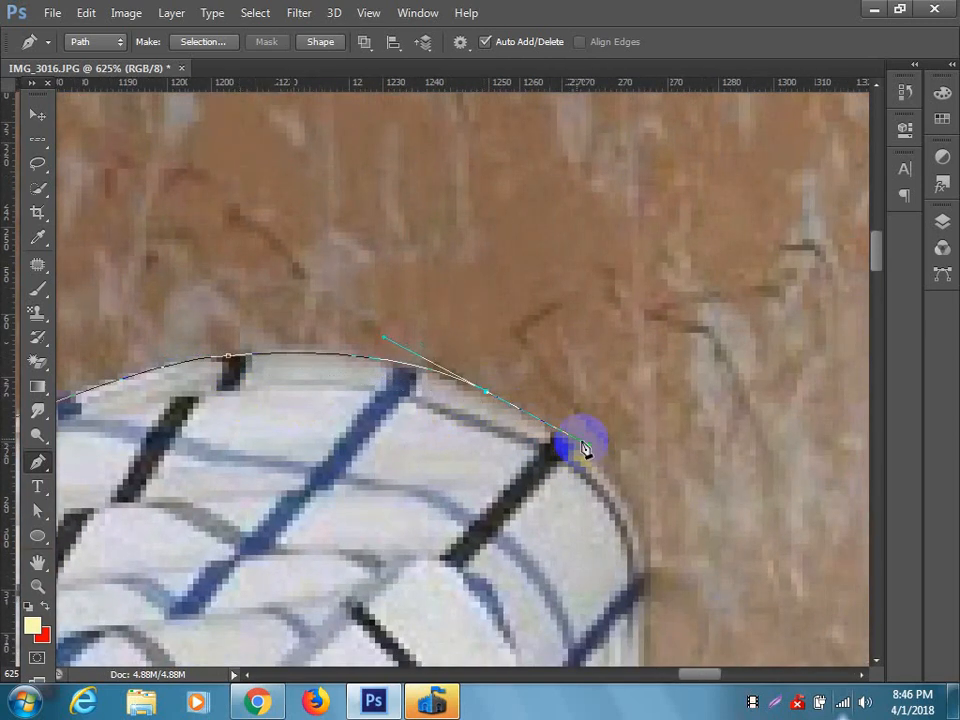
Trace around the outer side of the elbow with curved segments and onto the underside of the sleeve.
left_click_drag(504, 461, 300, 343)
left_click_drag(428, 489, 397, 655)
left_click_drag(332, 561, 435, 313)
left_click_drag(491, 468, 460, 515)
left_click_drag(495, 473, 460, 369)
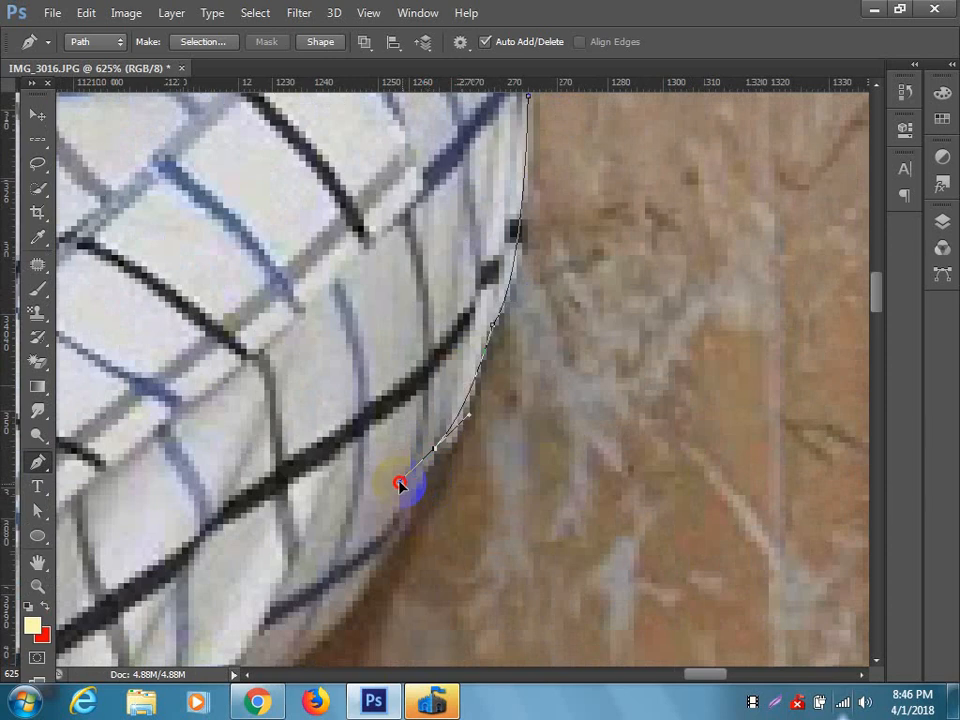
left_click_drag(410, 495, 482, 381)
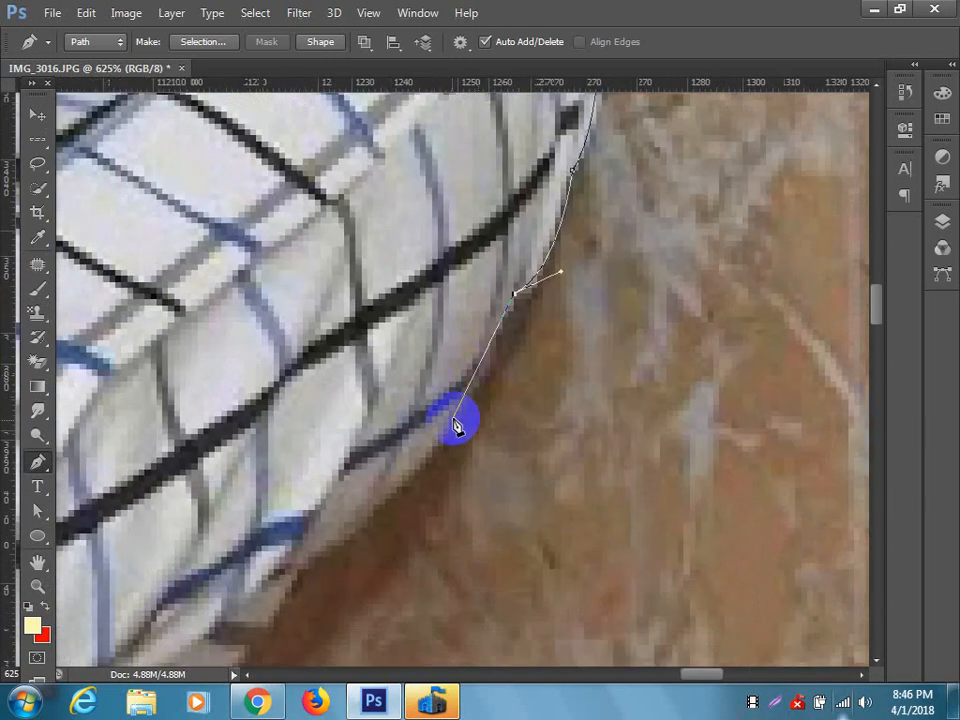
left_click_drag(398, 481, 318, 545)
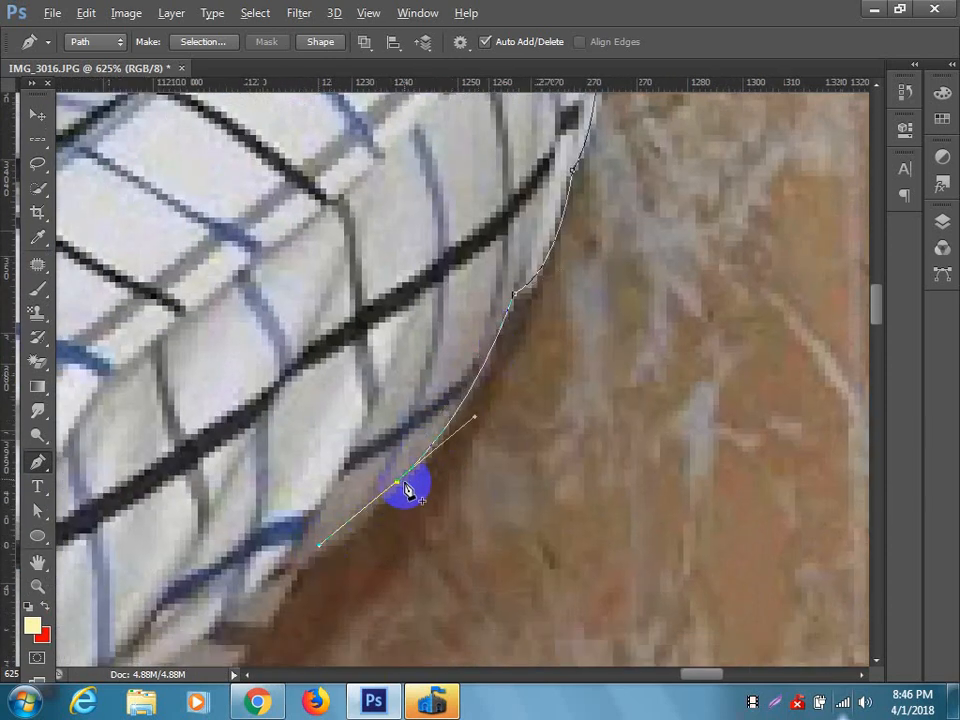
left_click_drag(398, 481, 455, 378)
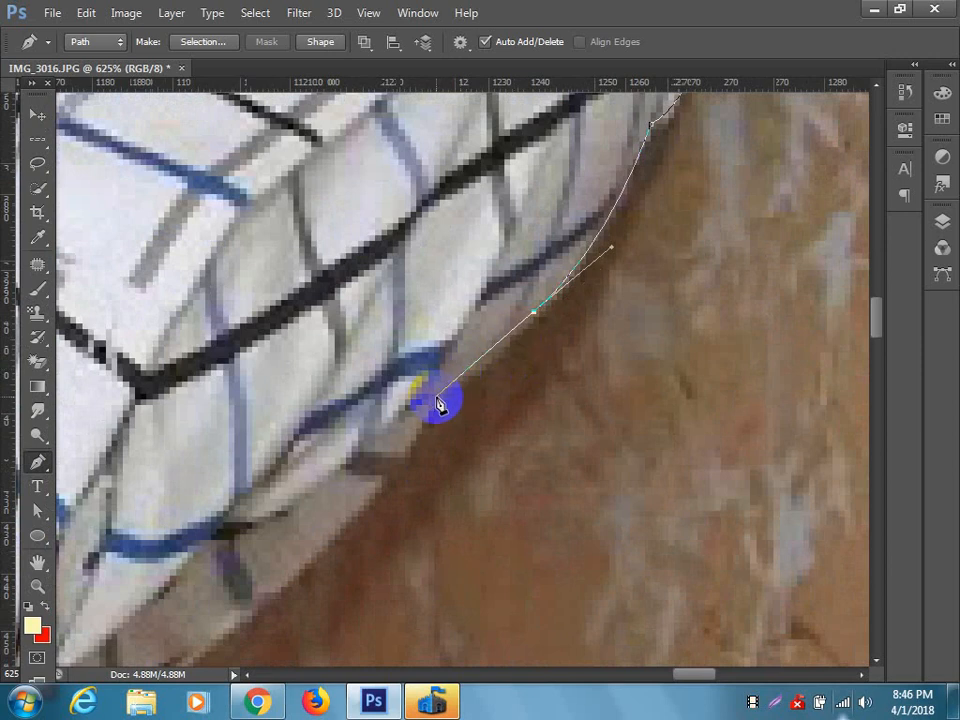
Continue the path along the shaded underside of the sleeve with curved segments and corner points toward the cuff.
left_click(437, 400, "alt")
left_click_drag(309, 552, 454, 407)
left_click(281, 555)
left_click_drag(281, 555, 85, 667)
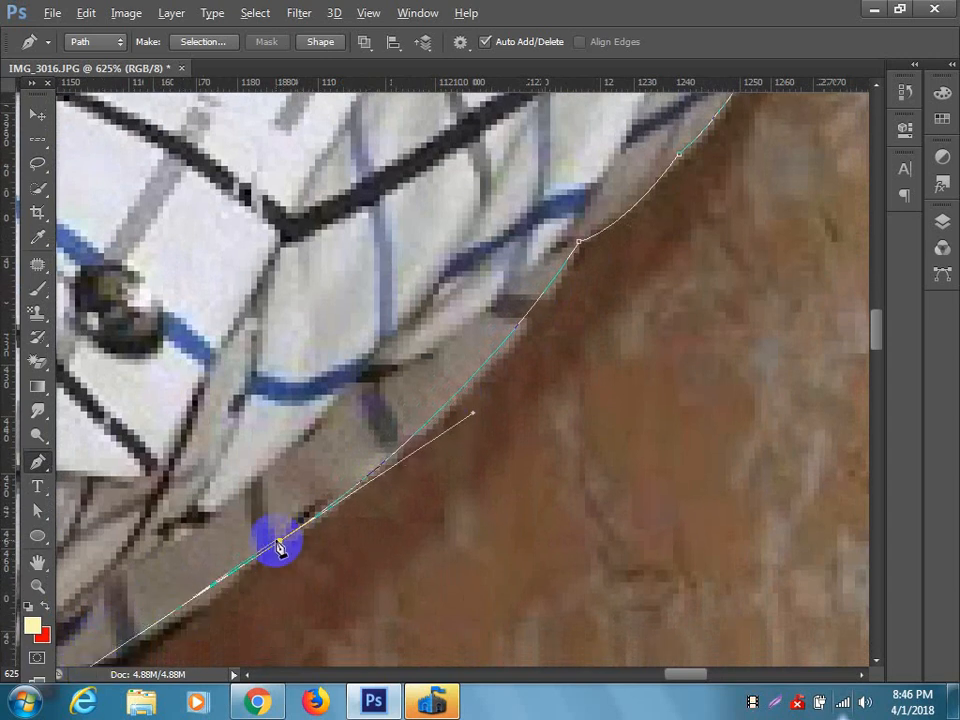
left_click(277, 544, "alt")
left_click_drag(281, 547, 536, 326)
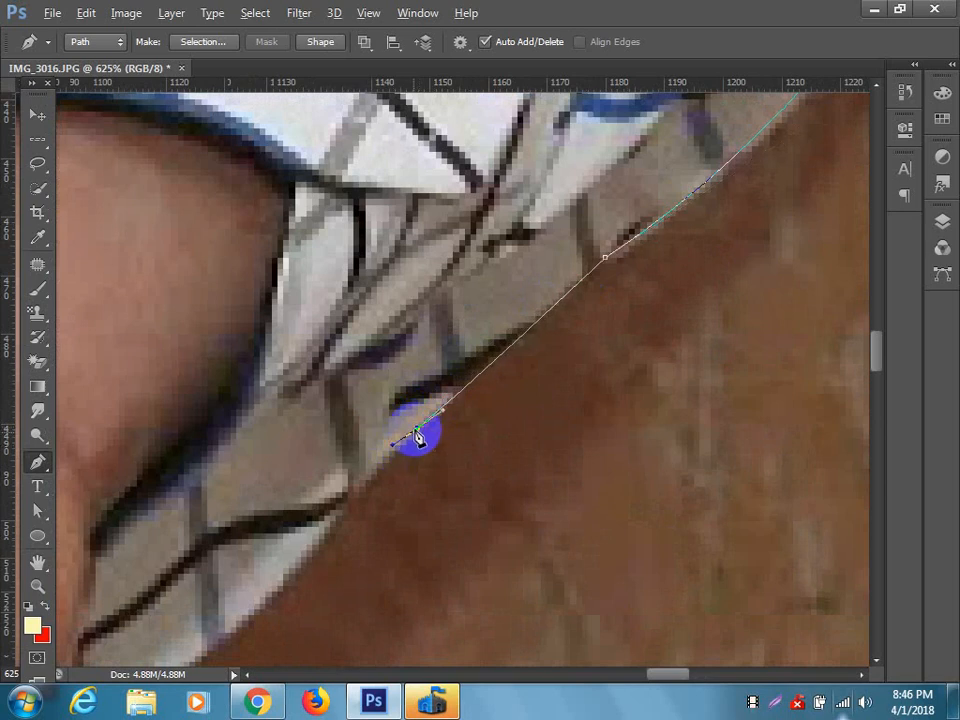
Trace the sleeve's lower edge toward the wrist with short, closely spaced segments.
left_click_drag(422, 437, 507, 297)
left_click_drag(449, 341, 444, 361)
left_click_drag(378, 428, 580, 262)
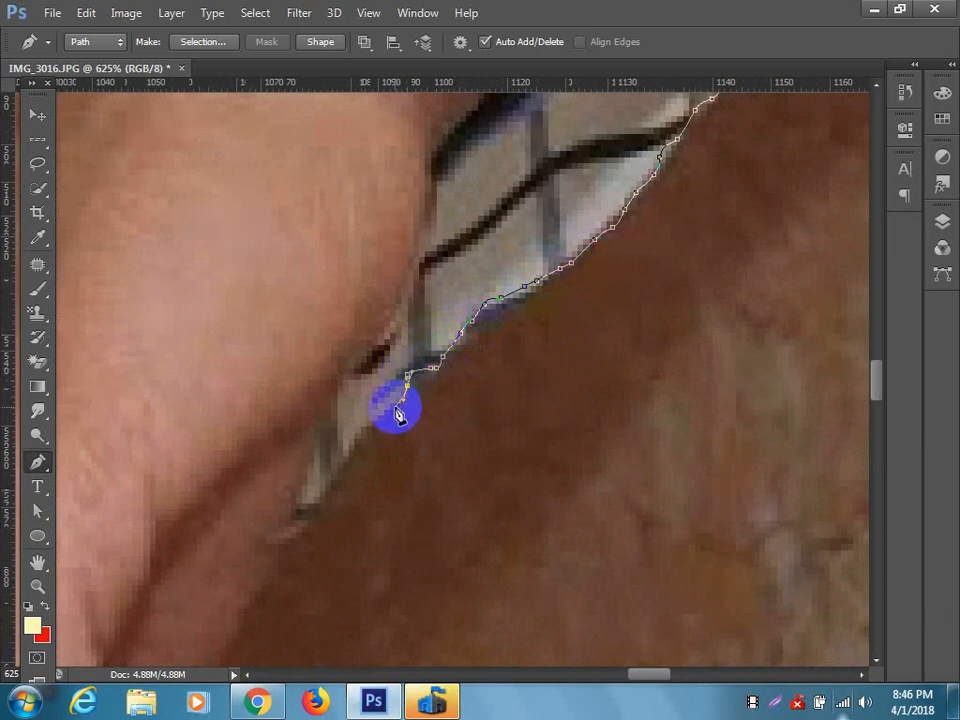
left_click_drag(381, 418, 500, 230)
Outline the tip of the cuff with closely spaced anchor points down to where it meets the hand.
left_click(460, 247)
left_click(448, 271)
left_click(442, 289)
left_click(430, 301)
left_click(430, 307)
left_click(418, 324)
left_click(412, 333)
left_click_drag(403, 340, 480, 285)
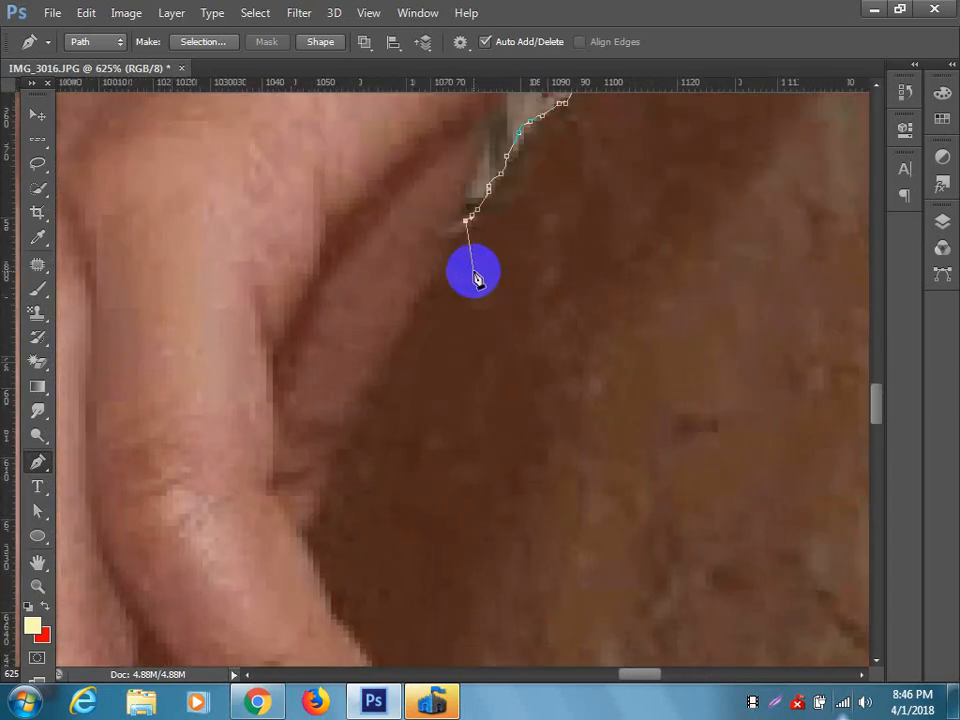
Trace the shaded edge of the hand with closely spaced anchor points from the cuff down to the first finger.
left_click(442, 249)
left_click(430, 268)
left_click(419, 290)
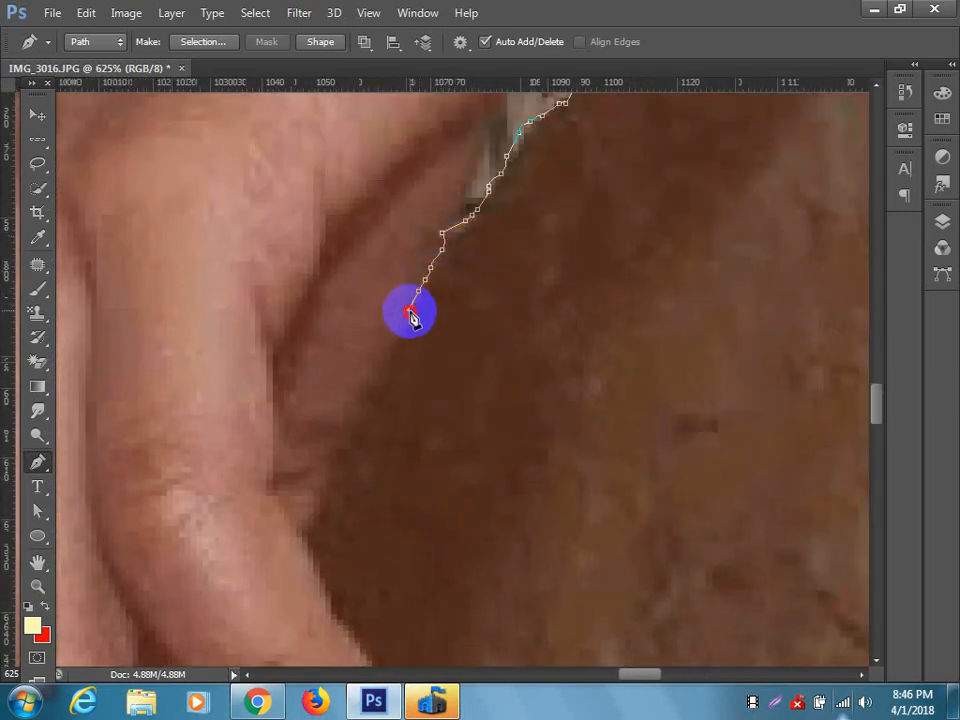
left_click(407, 312)
left_click(389, 338)
left_click(376, 356)
left_click(361, 374)
left_click(354, 399)
left_click(343, 413)
left_click(343, 430)
left_click(331, 461)
left_click(331, 476)
left_click(319, 505)
left_click(316, 512)
left_click_drag(296, 526, 174, 327)
left_click(172, 327)
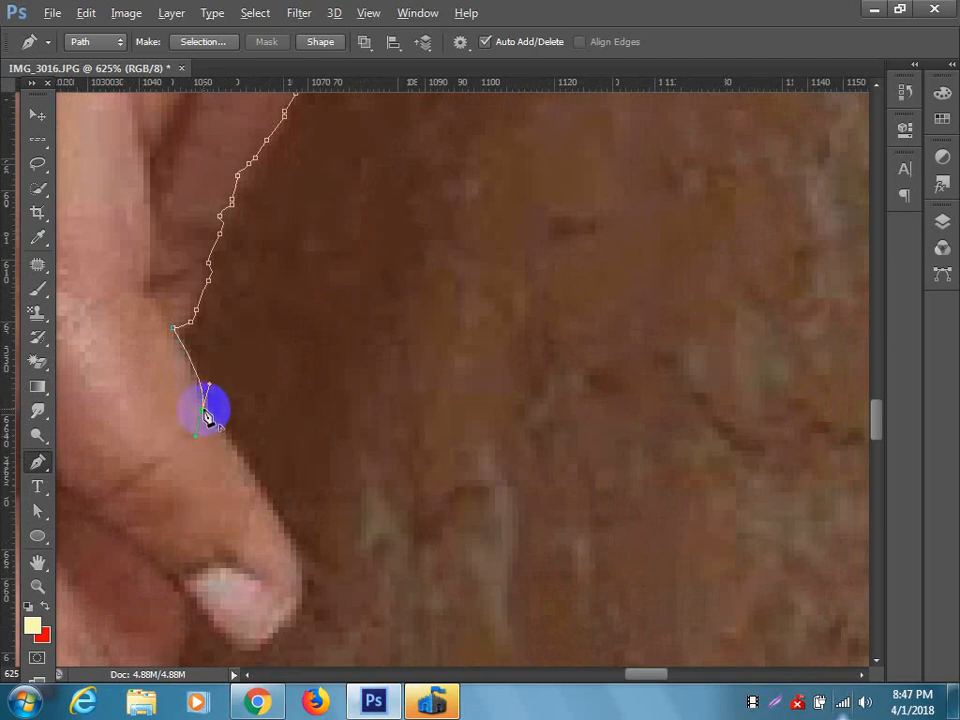
Trace the first finger with curved segments around its tip and back beneath the nail to the inner notch.
left_click_drag(238, 450, 186, 354)
left_click_drag(231, 444, 230, 501)
left_click_drag(238, 452, 489, 358)
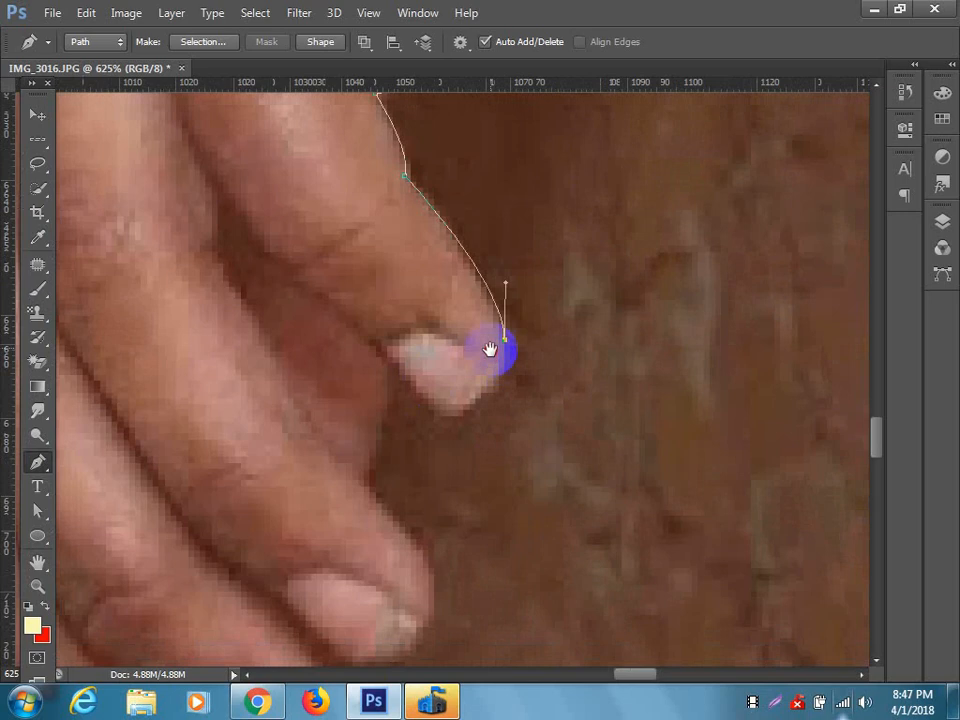
left_click_drag(436, 410, 366, 410)
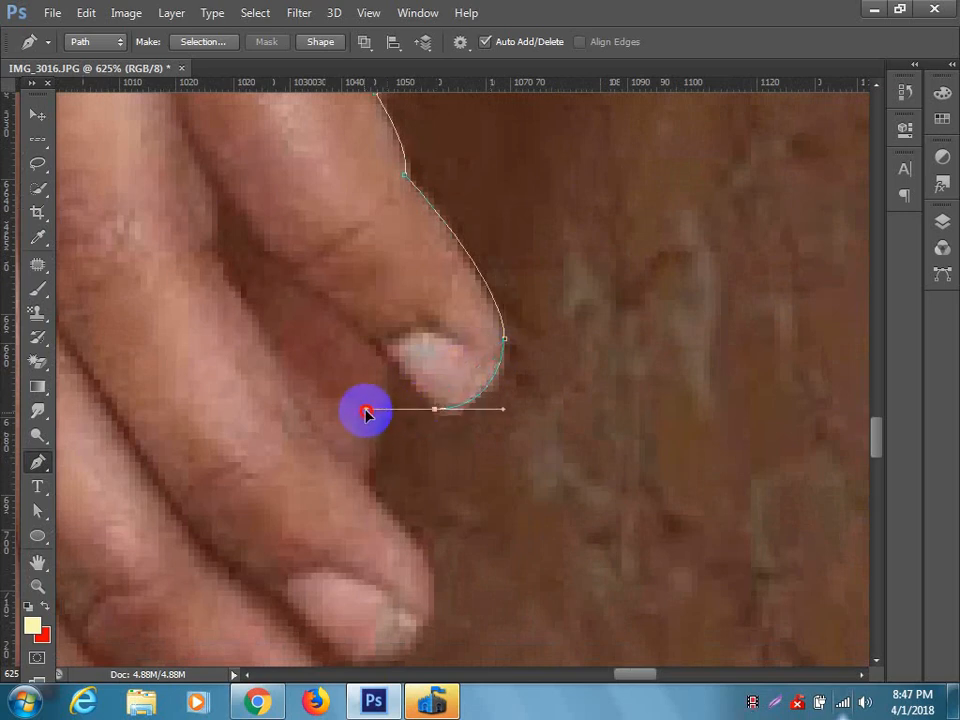
left_click(436, 410, "alt")
left_click(382, 351)
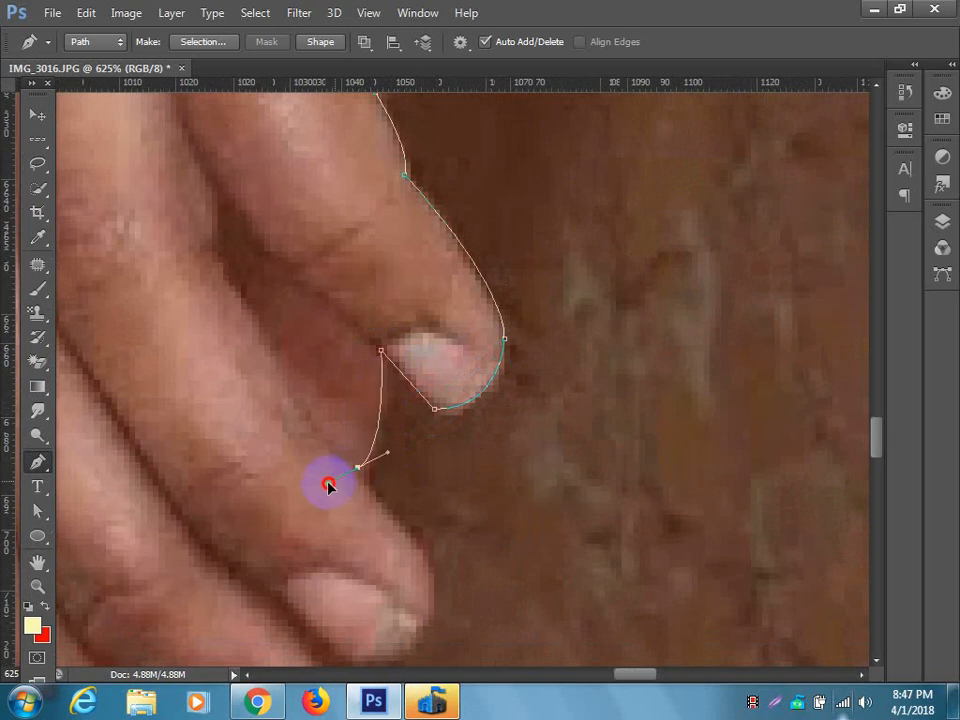
Trace the gap below the first finger and curve the path around the second fingertip, ending in a corner point.
left_click(357, 468, "alt")
left_click_drag(346, 456, 346, 271)
left_click_drag(439, 400, 434, 422)
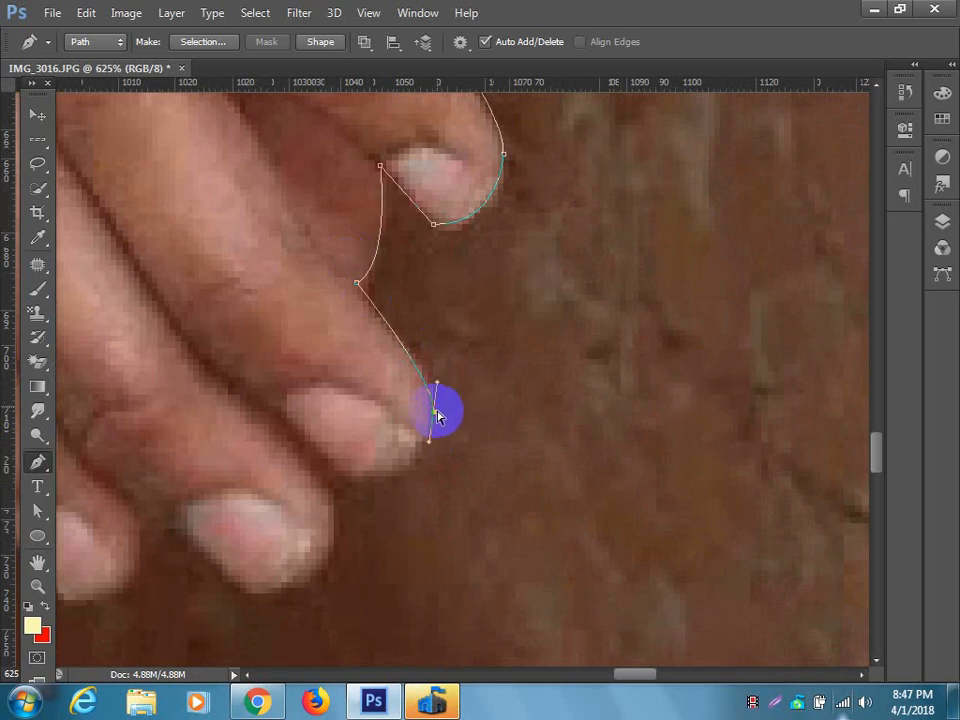
left_click(435, 411, "alt")
left_click_drag(422, 430, 537, 318)
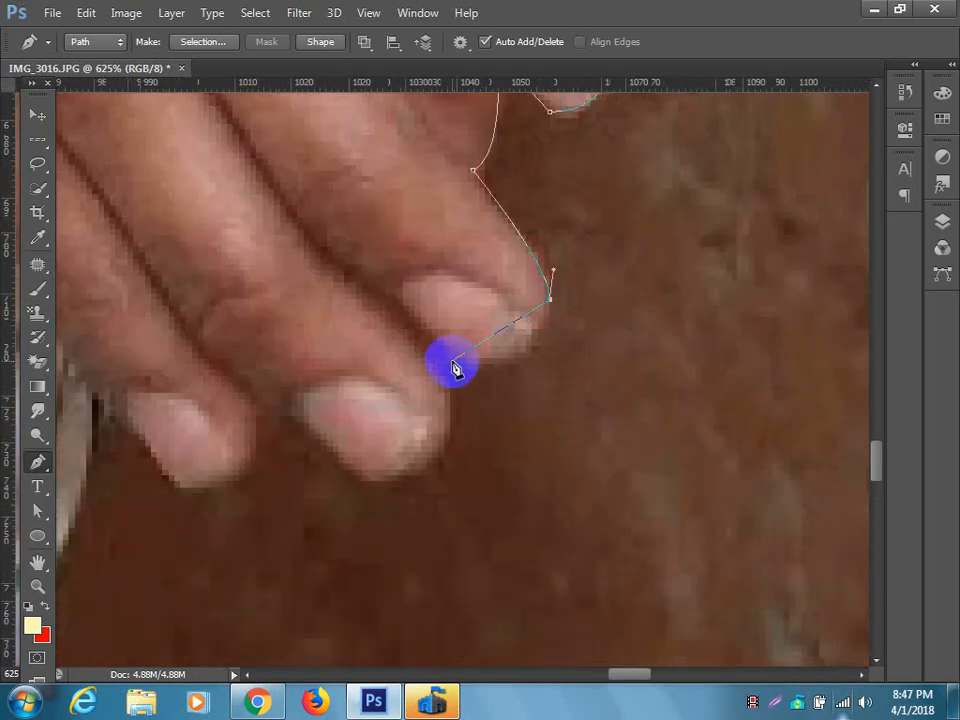
left_click_drag(449, 357, 366, 326)
left_click(449, 358, "alt")
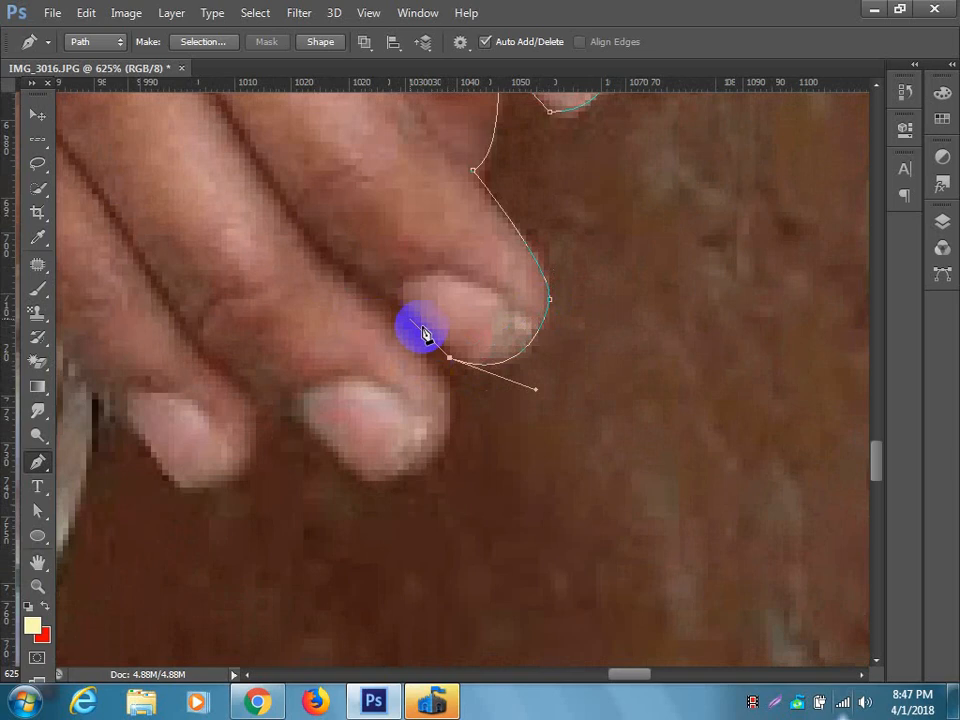
Trace the third finger with curved segments around its tip and up to the gap before the last finger.
left_click_drag(456, 437, 424, 390)
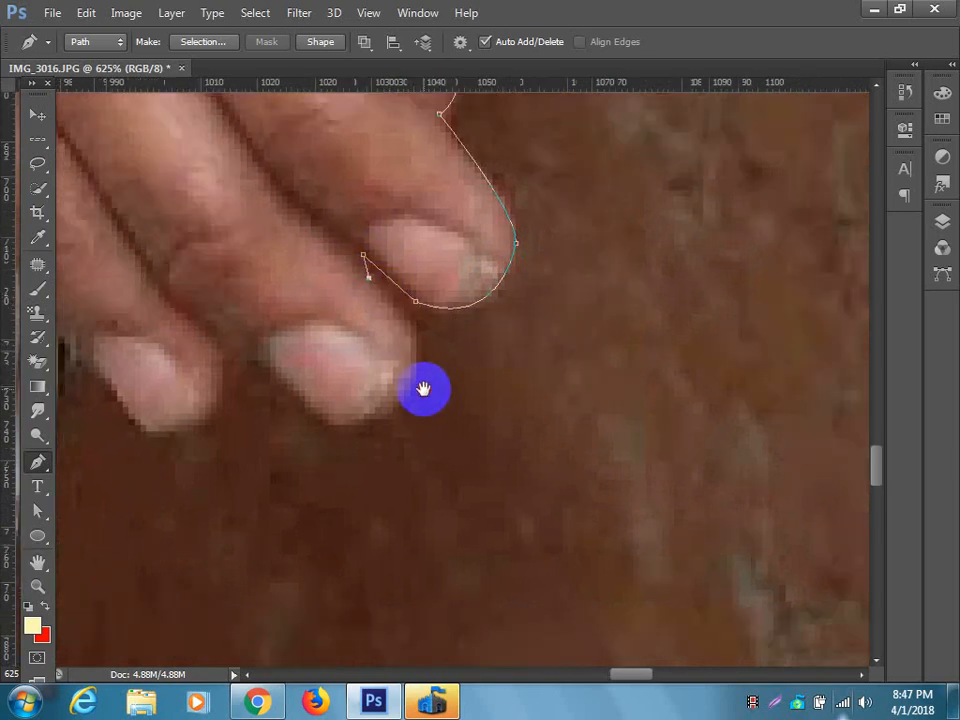
left_click_drag(416, 342, 418, 380)
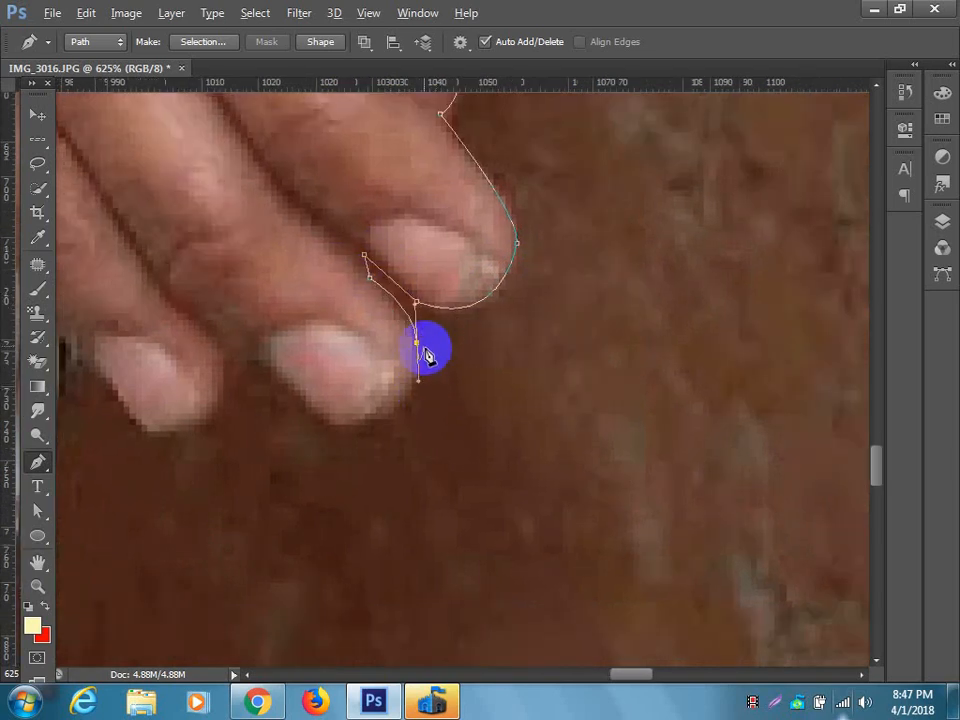
left_click(417, 343, "alt")
left_click_drag(352, 426, 287, 426)
left_click_drag(351, 425, 546, 448)
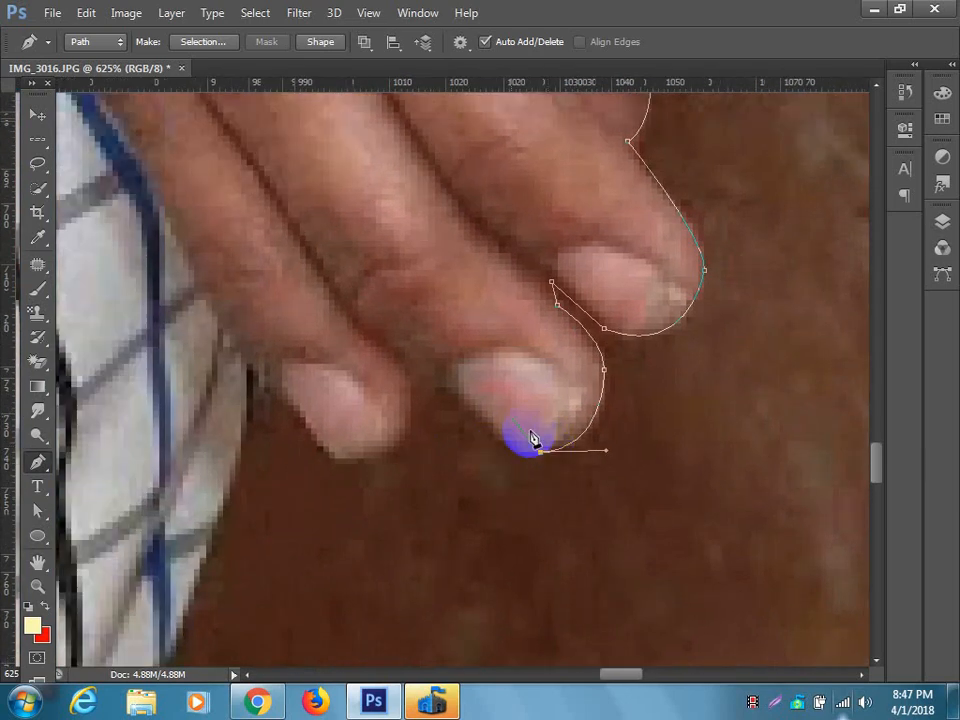
left_click_drag(436, 384, 359, 298)
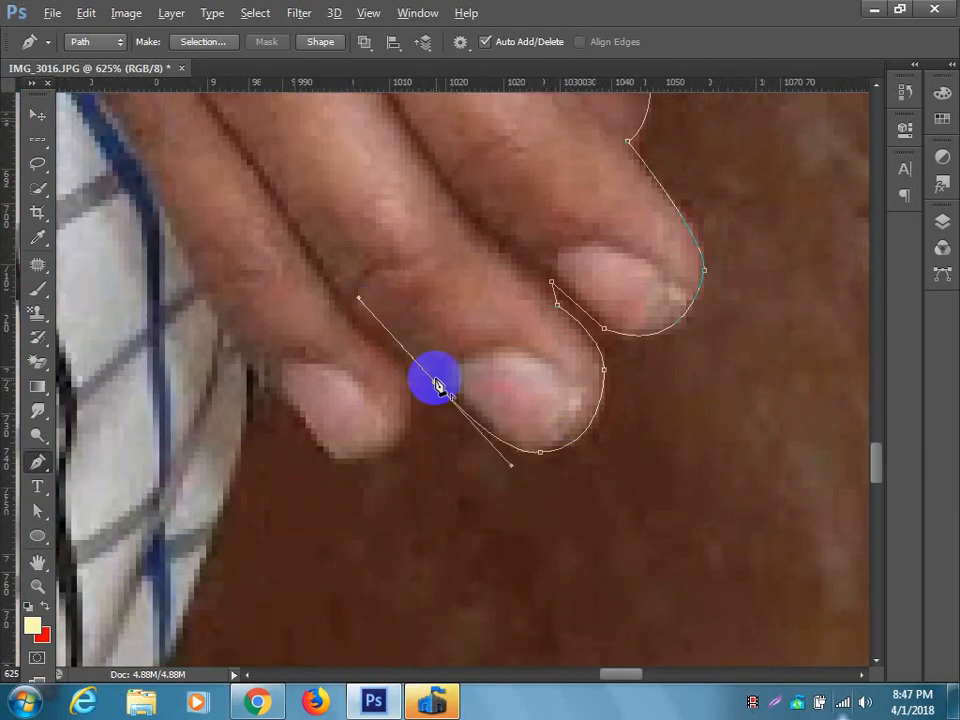
Curve the path around the last fingertip and continue along its nail to the edge of the shirt.
left_click_drag(411, 392, 551, 414)
left_click_drag(467, 457, 375, 436)
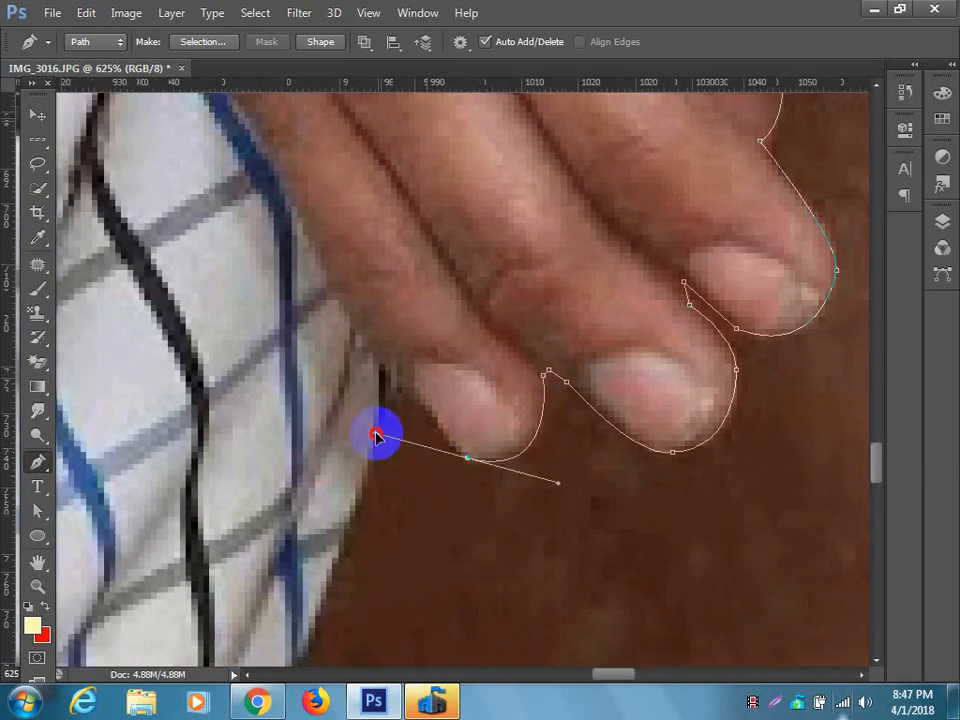
left_click(467, 459)
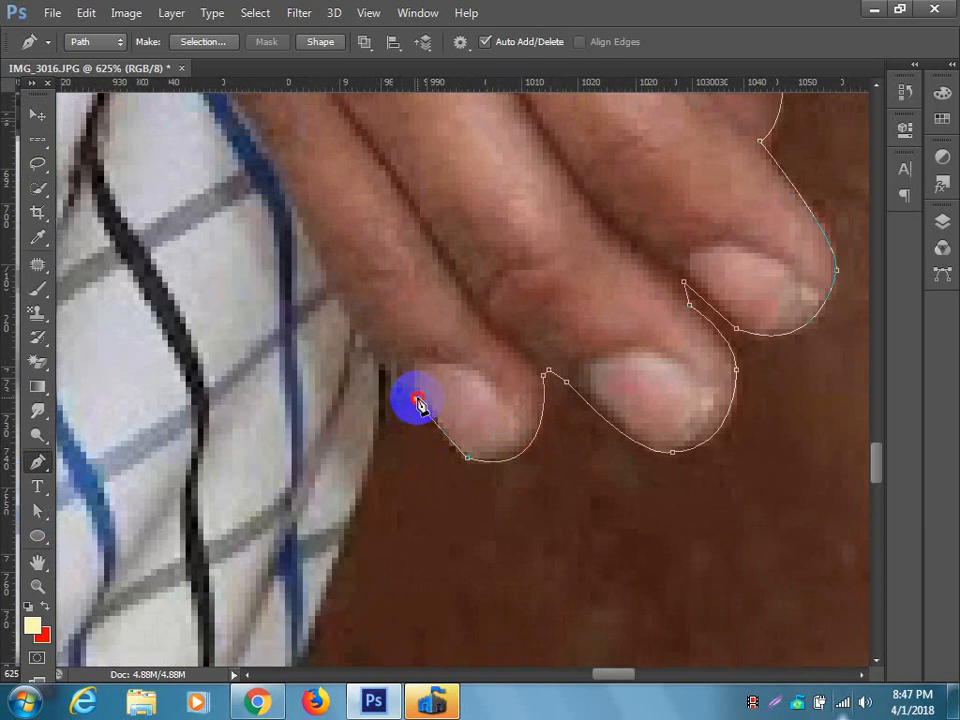
left_click_drag(408, 406, 521, 311)
Continue the path from the last fingertip down the shirt's side edge with a curved segment ending in a corner point.
scroll(480, 415, "down", 8)
scroll(492, 403, "down", 5)
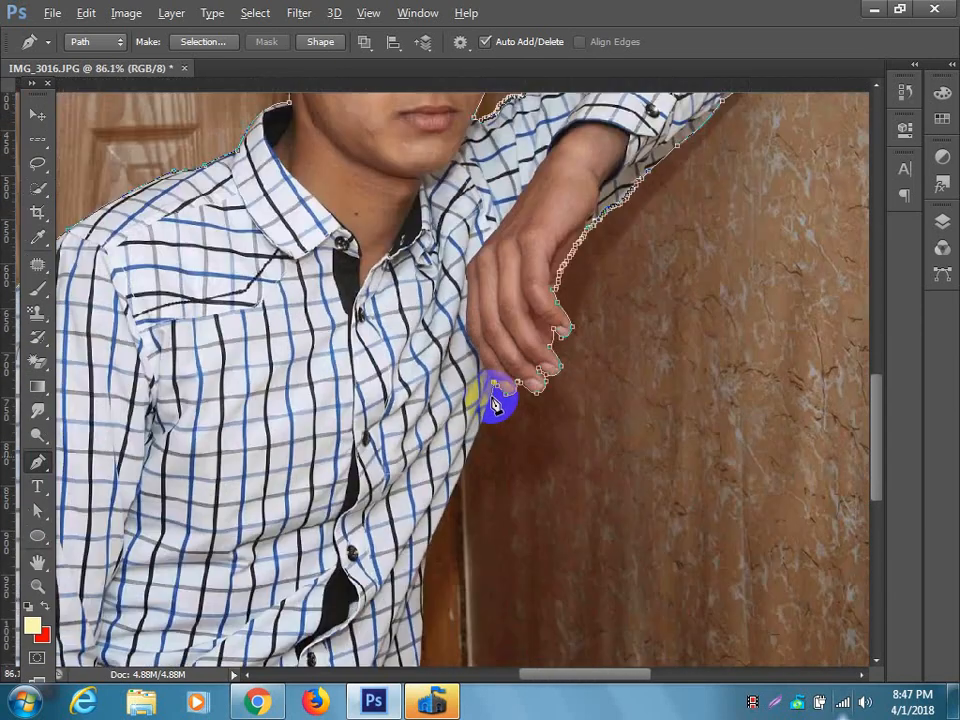
scroll(500, 410, "down", 3)
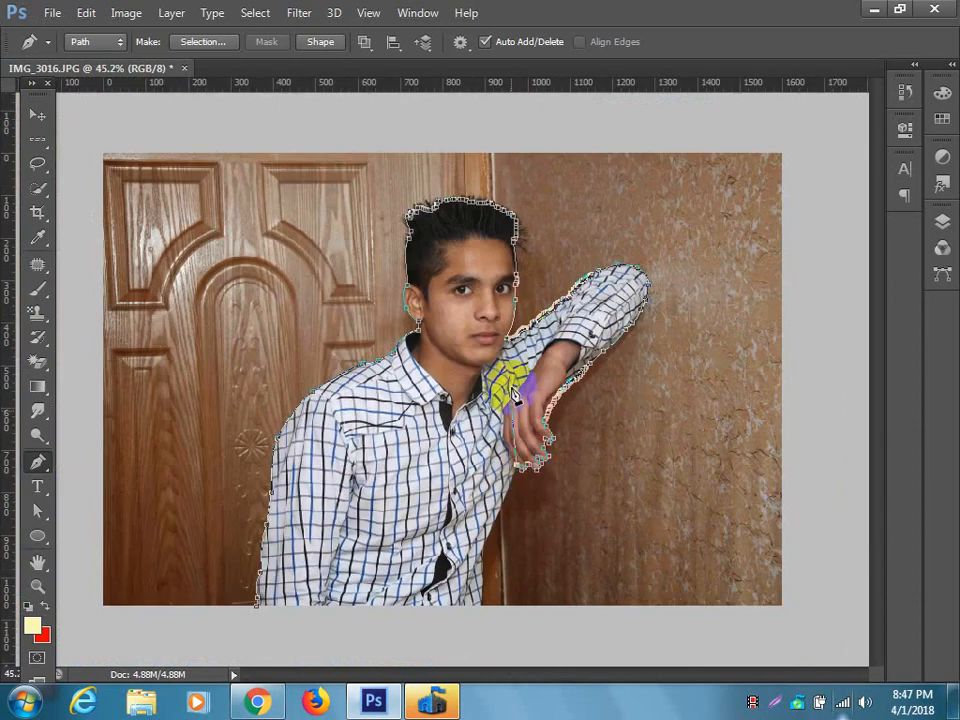
scroll(530, 488, "up", 3)
scroll(518, 490, "up", 8)
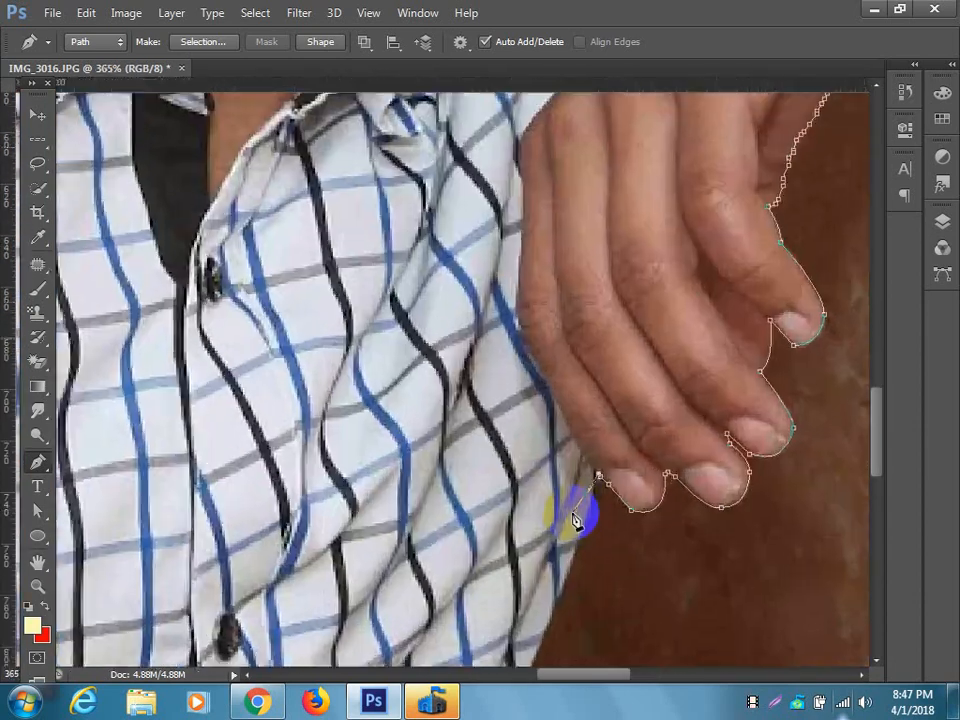
scroll(576, 519, "up", 1)
left_click_drag(645, 525, 484, 349)
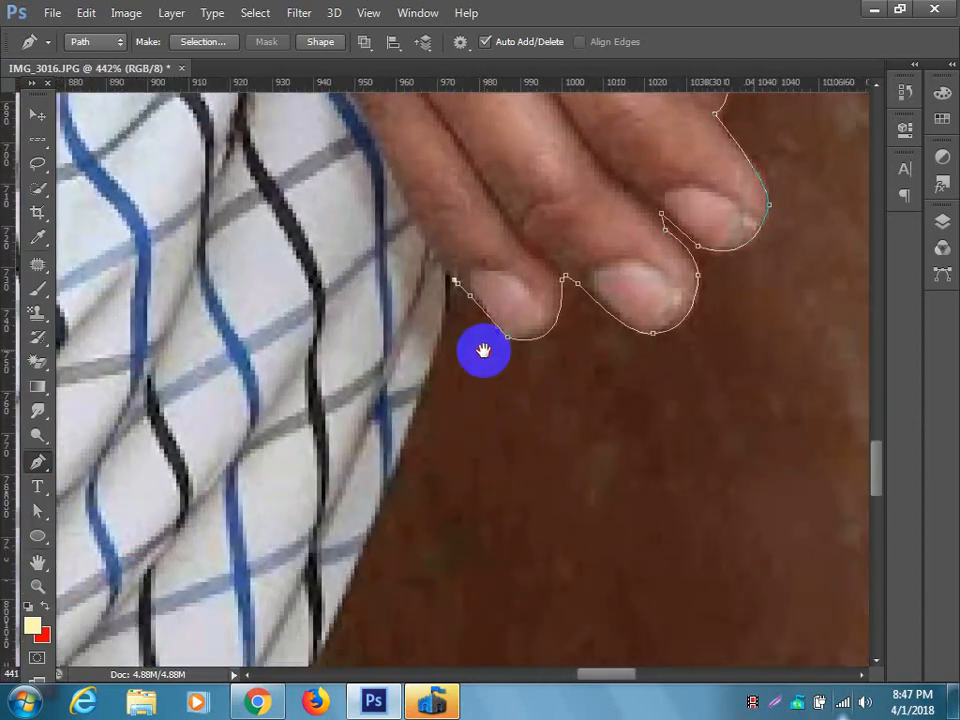
left_click_drag(389, 479, 365, 507)
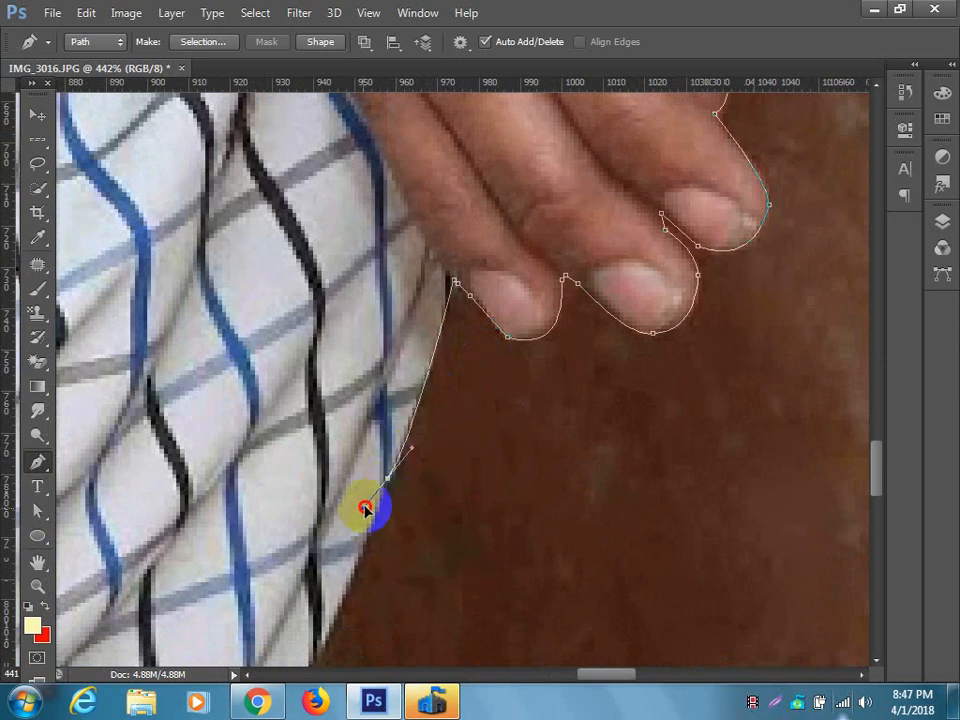
left_click(389, 480, "alt")
Trace the shirt's side edge below the hand with successive short segments, following it down toward the waist.
left_click_drag(411, 428, 475, 199)
left_click_drag(378, 426, 377, 433)
left_click_drag(353, 482, 352, 483)
left_click(377, 433, "alt")
left_click_drag(507, 405, 587, 265)
left_click_drag(373, 487, 521, 182)
left_click(496, 252)
left_click(489, 276)
left_click(473, 297)
left_click(461, 323)
left_click(448, 344)
Trace the lowest part of the shirt's side edge and carry the path past the photo's lower border.
left_click_drag(445, 362, 523, 150)
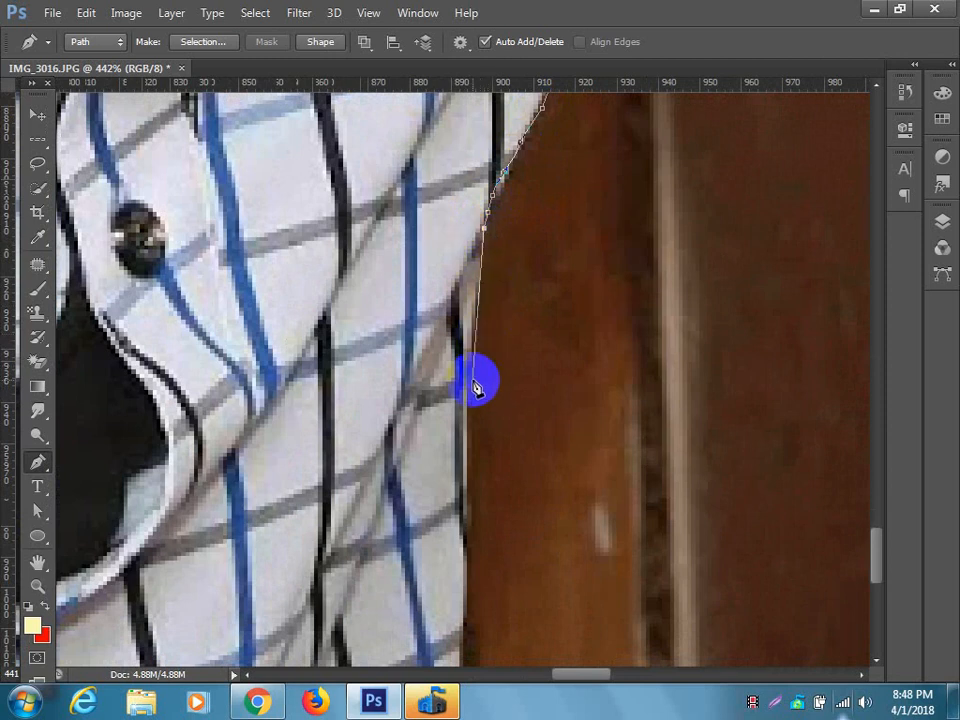
left_click_drag(476, 381, 553, 231)
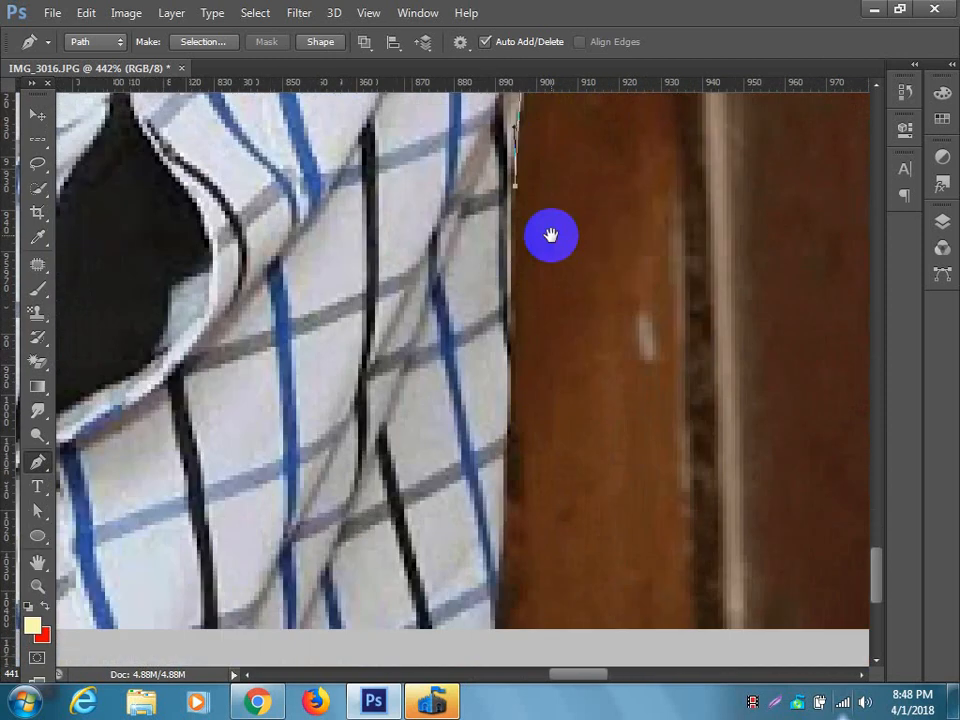
left_click_drag(512, 389, 510, 401)
left_click_drag(508, 413, 506, 452)
left_click_drag(528, 424, 541, 240)
left_click_drag(524, 329, 524, 350)
left_click(522, 380)
left_click(516, 424)
left_click(508, 473)
left_click(508, 487)
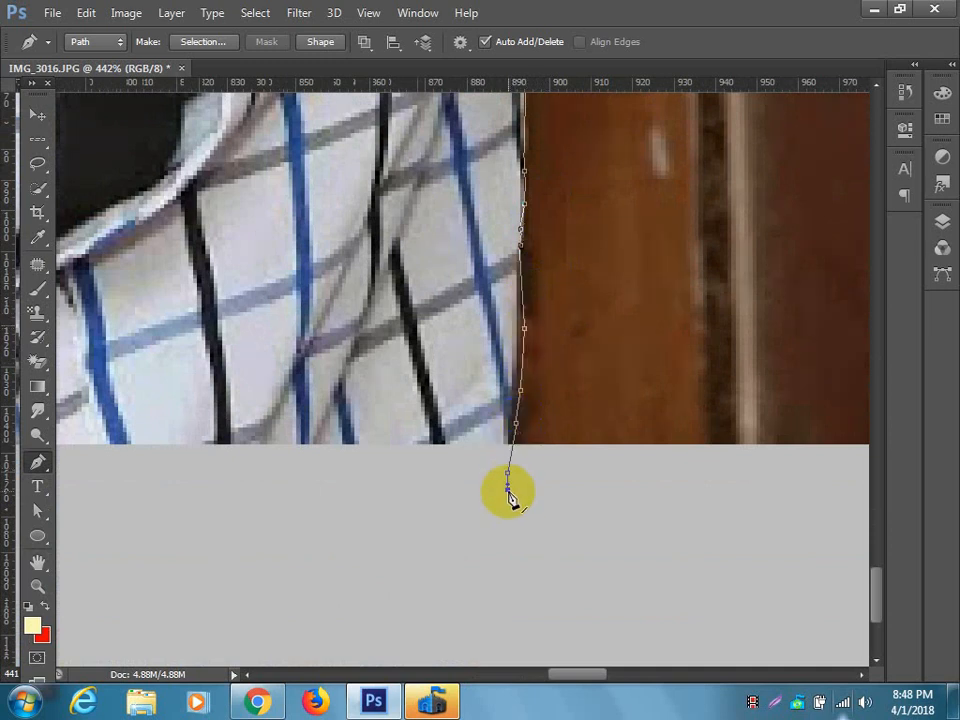
Run the path beneath the photo to the opposite side of the shirt and close it at its starting point.
scroll(504, 480, "down", 5)
scroll(438, 508, "down", 10)
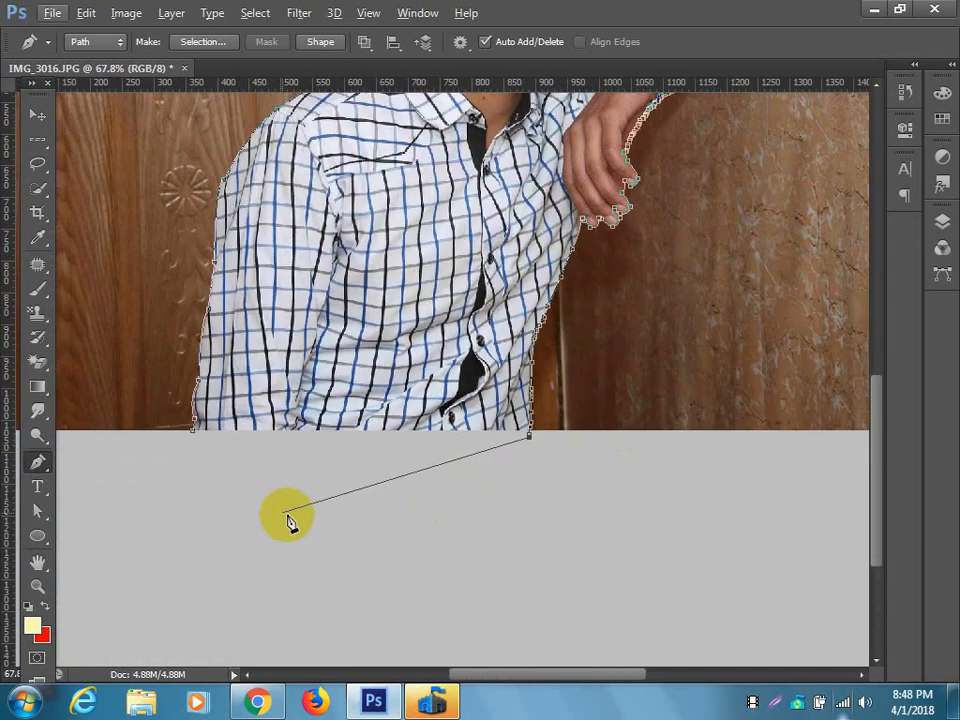
left_click(219, 487)
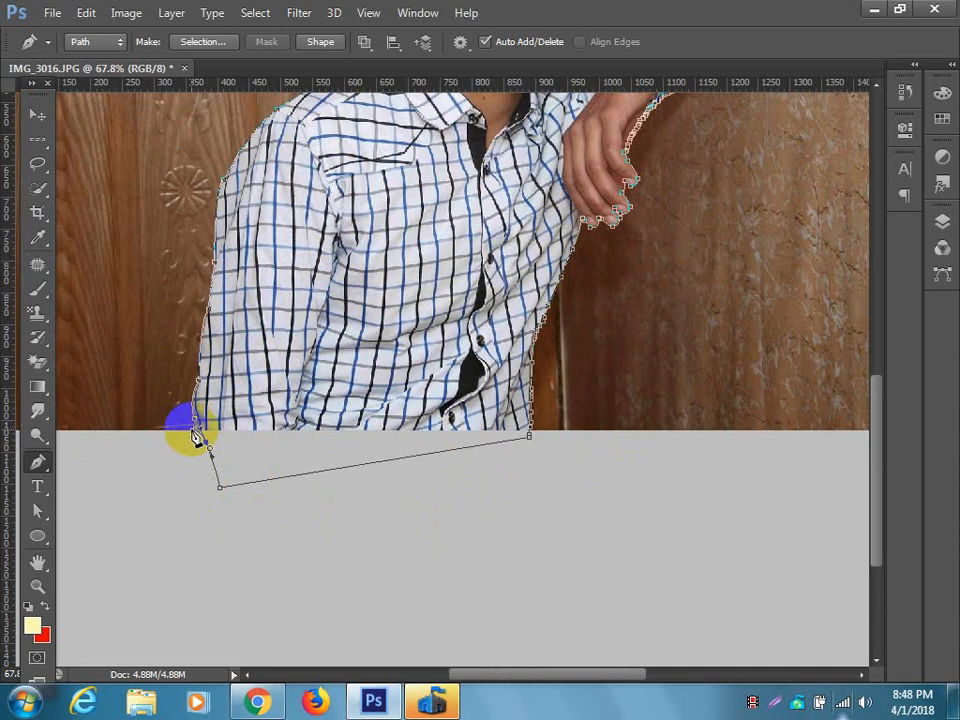
left_click(196, 437)
Convert the closed outline path into a selection.
scroll(467, 418, "up", 8)
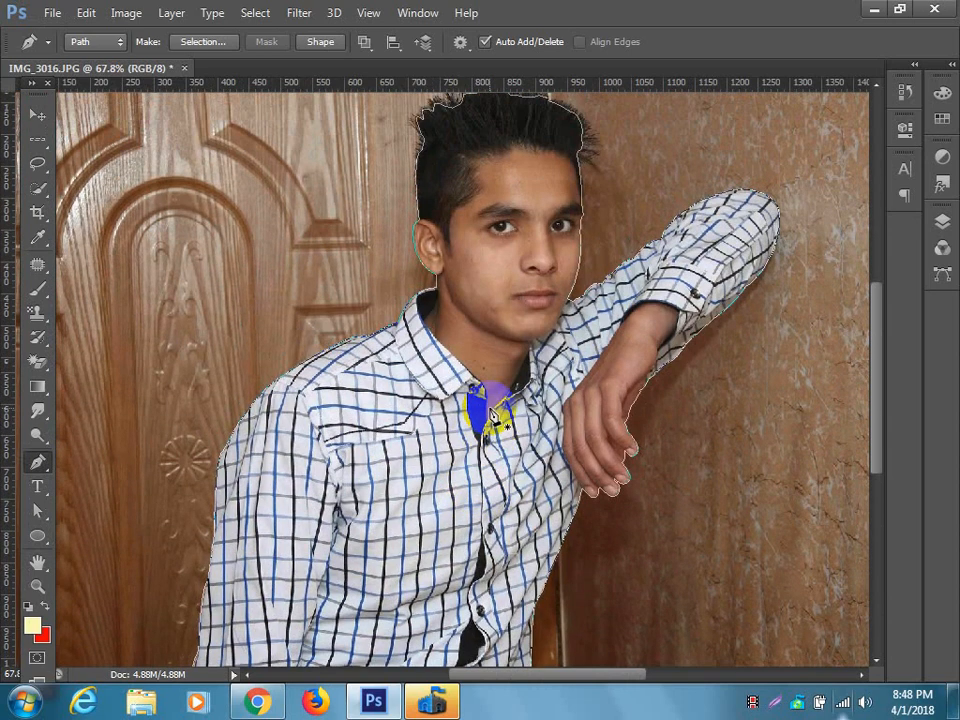
key("ctrl+Return")
scroll(497, 315, "up", 1)
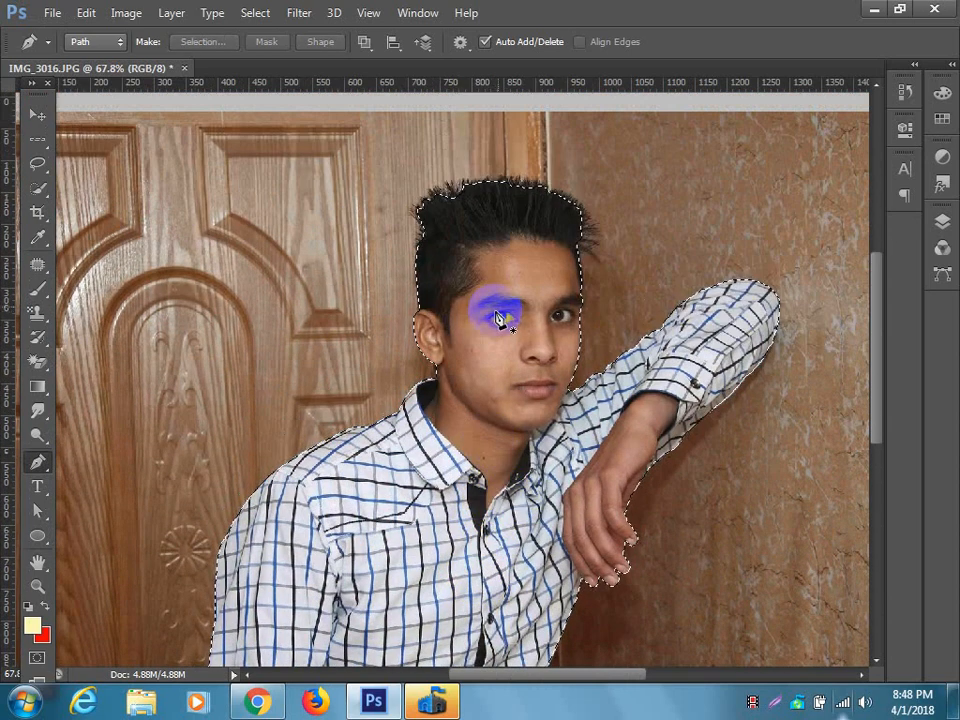
Refine the selection's edge by painting along the outside of the hair with the refine radius brush at size 35.
scroll(500, 287, "up", 5)
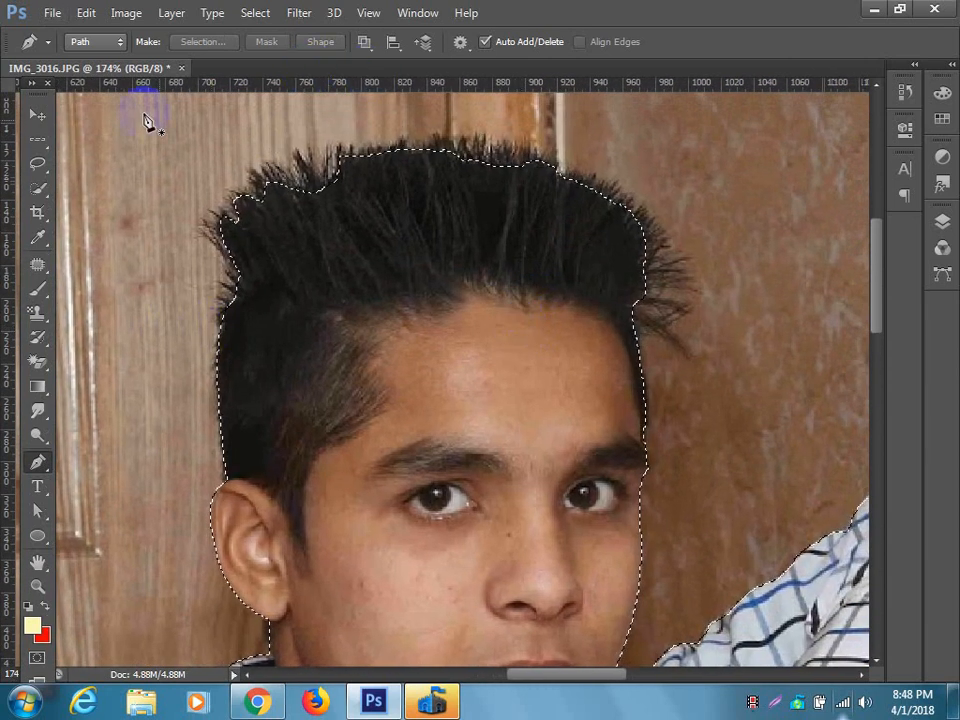
left_click(249, 12)
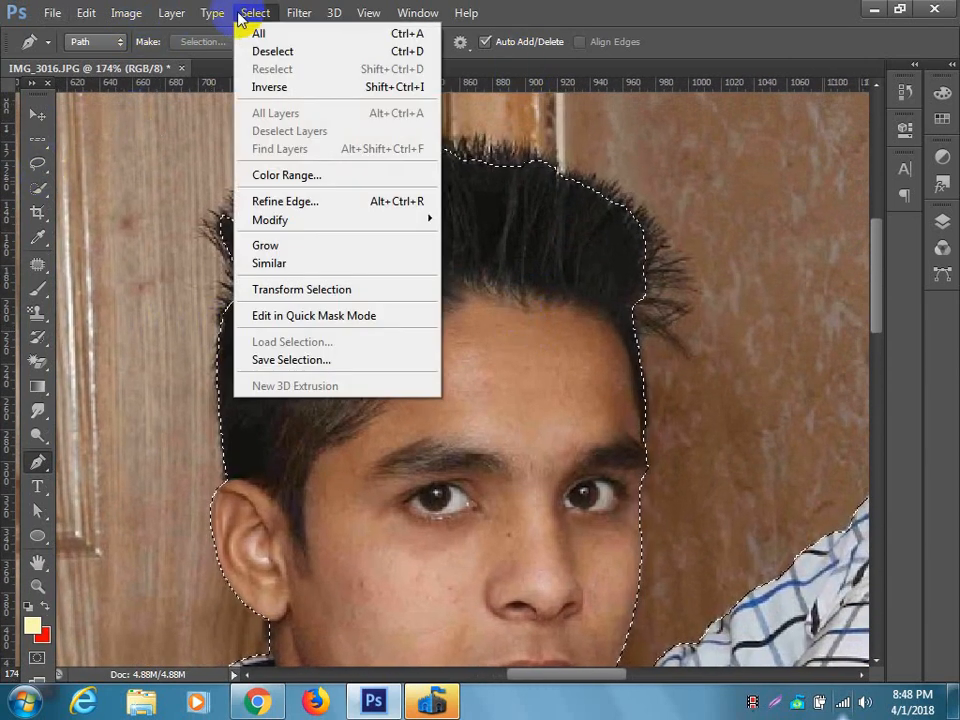
left_click(300, 202)
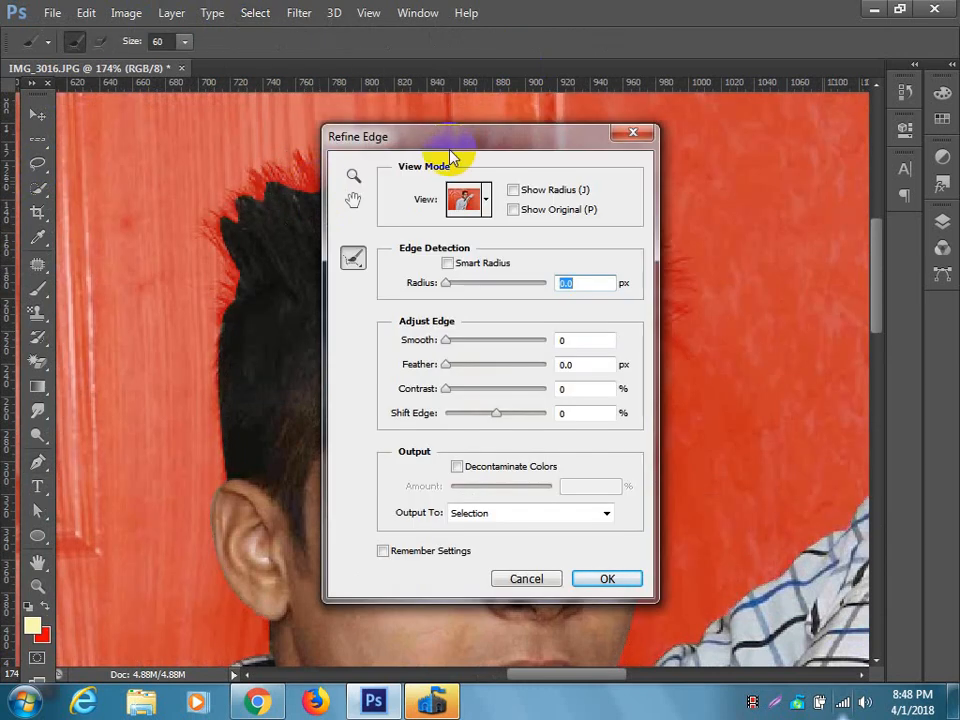
left_click_drag(450, 145, 470, 395)
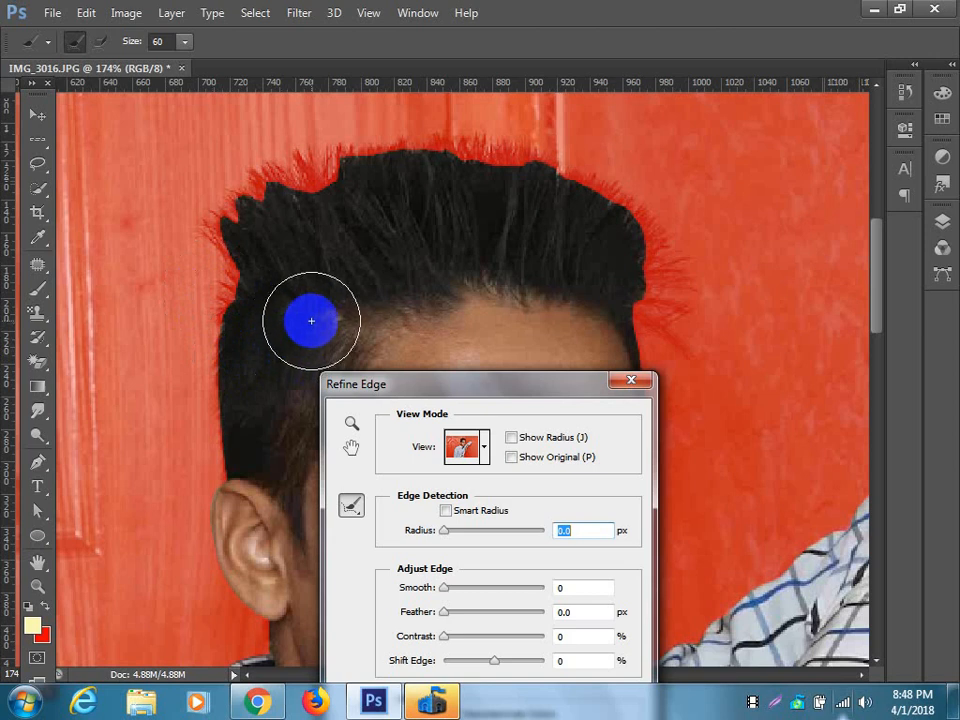
left_click(445, 510)
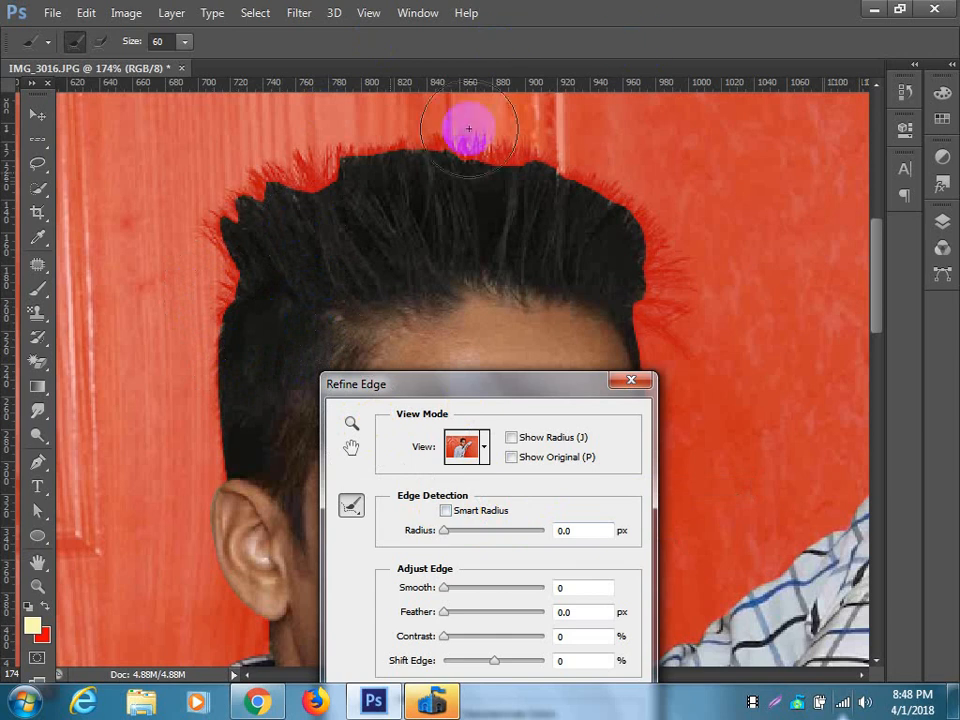
left_click(297, 234)
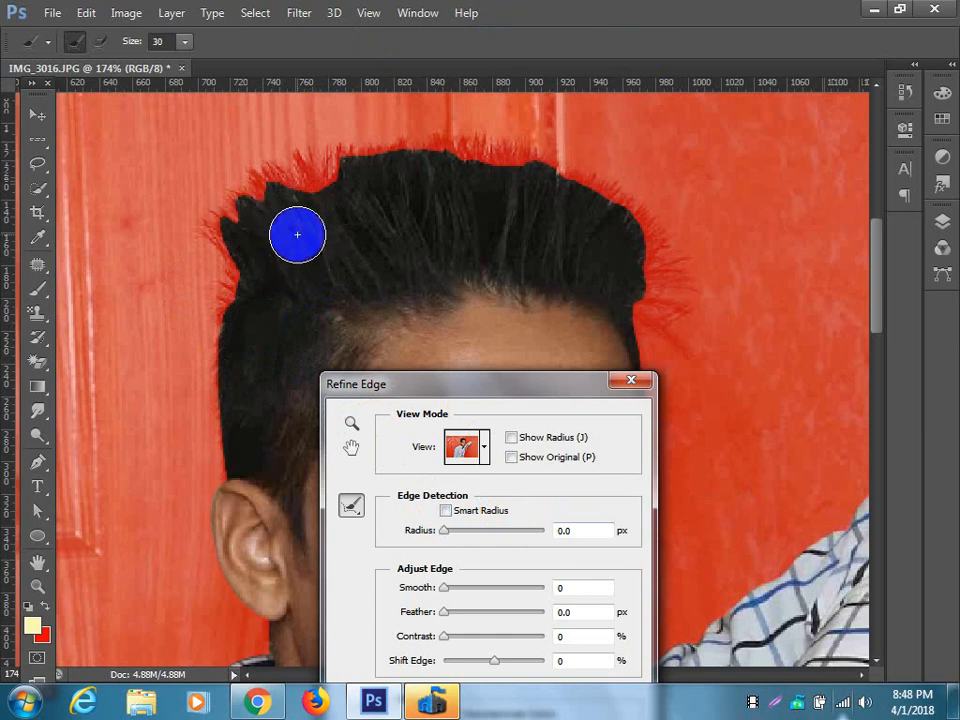
key("[")
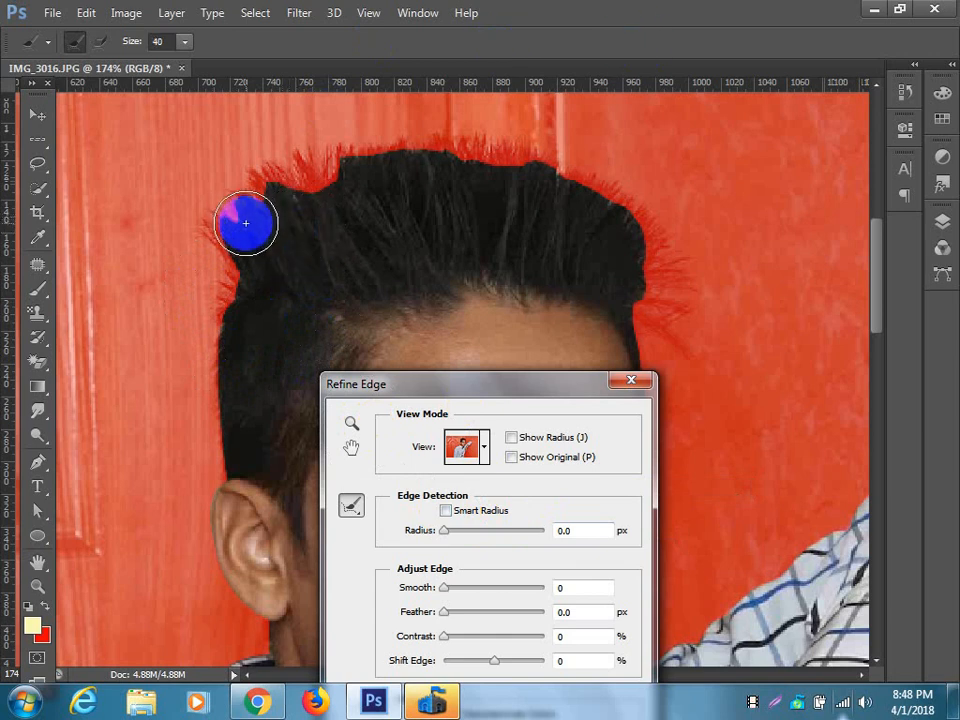
mouse_move(246, 234)
left_mouse_down()
mouse_move(212, 456)
mouse_move(231, 266)
mouse_move(224, 218)
left_mouse_up()
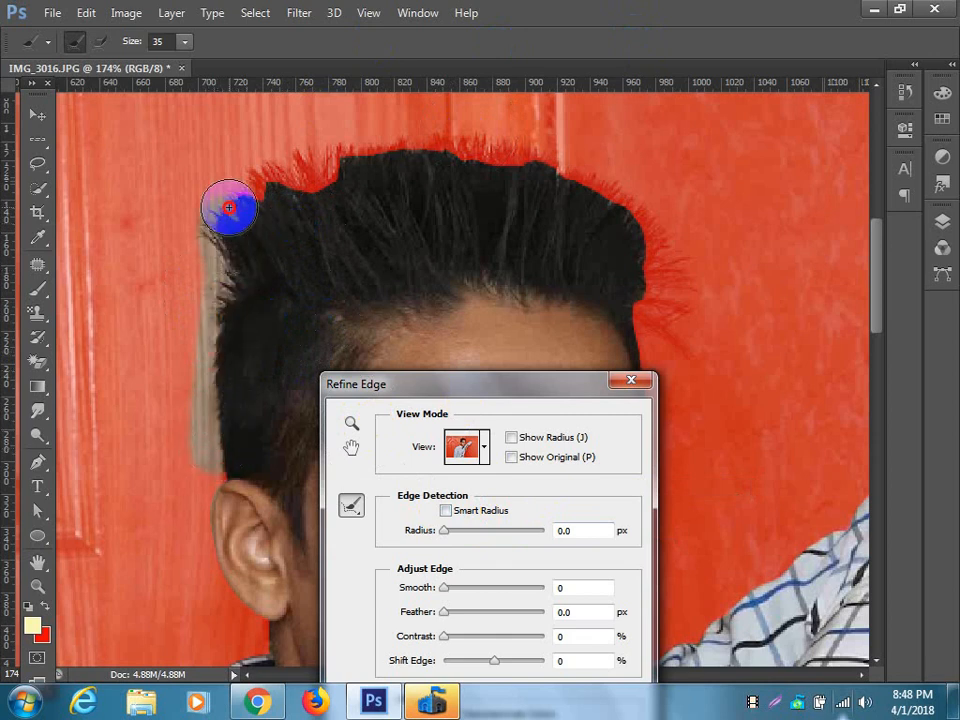
mouse_move(217, 230)
left_mouse_down()
mouse_move(242, 197)
mouse_move(349, 154)
mouse_move(307, 166)
mouse_move(446, 144)
mouse_move(568, 152)
mouse_move(609, 191)
mouse_move(654, 262)
mouse_move(654, 332)
mouse_move(654, 270)
mouse_move(671, 369)
mouse_move(651, 334)
mouse_move(681, 311)
mouse_move(675, 259)
mouse_move(686, 306)
mouse_move(668, 348)
mouse_move(659, 436)
left_mouse_up()
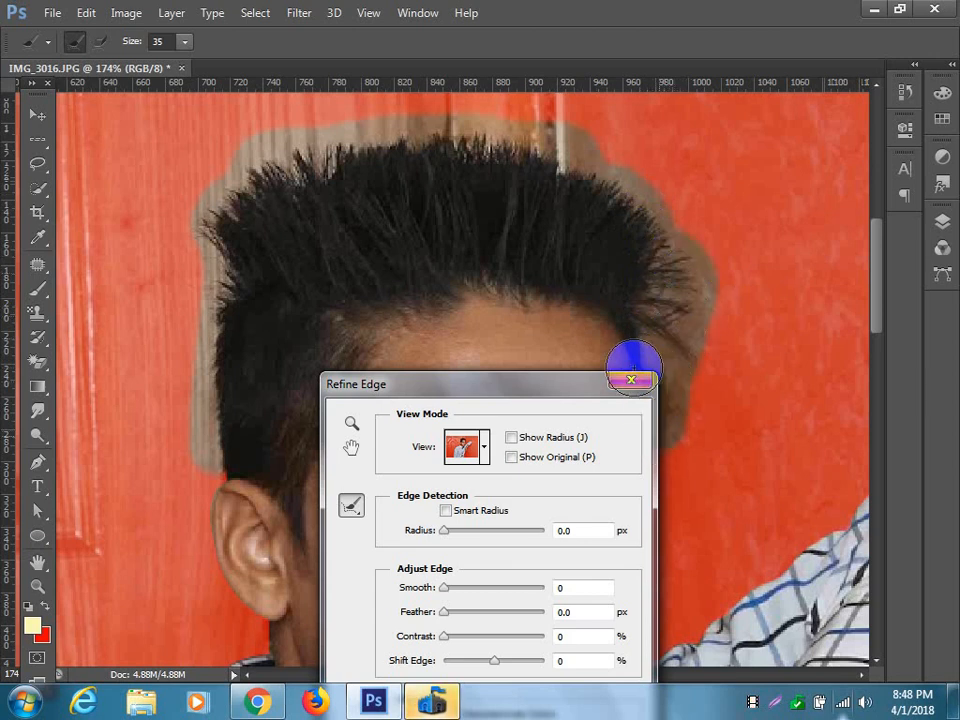
left_click_drag(519, 388, 465, 219)
left_click(537, 662)
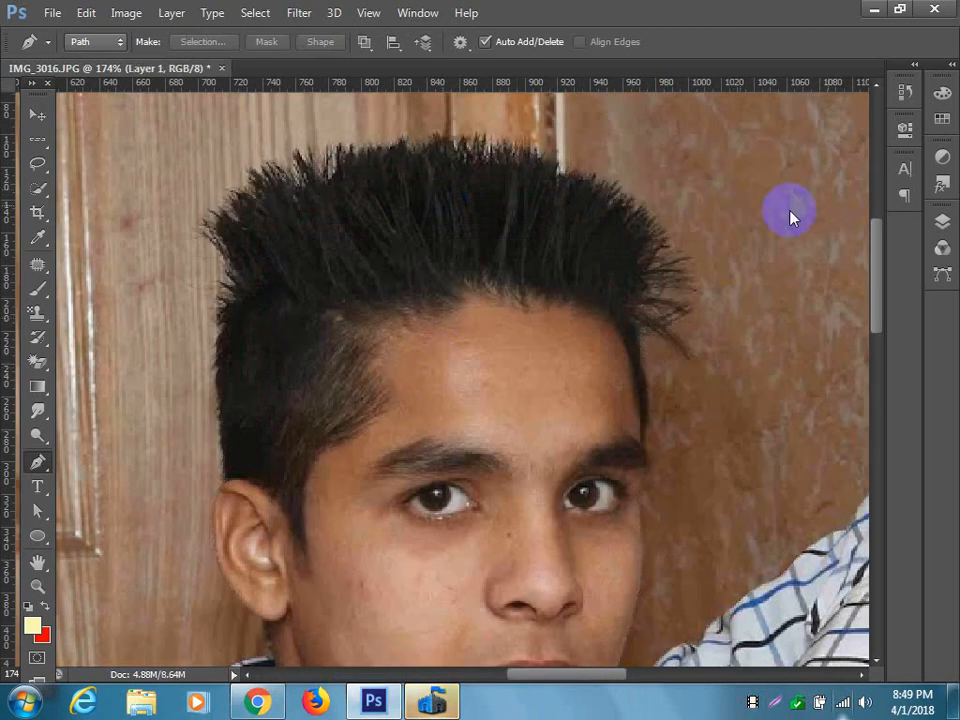
Copy the refined selection to a new layer and hide the Background layer.
left_click(941, 222)
left_click(709, 338)
left_click(888, 208)
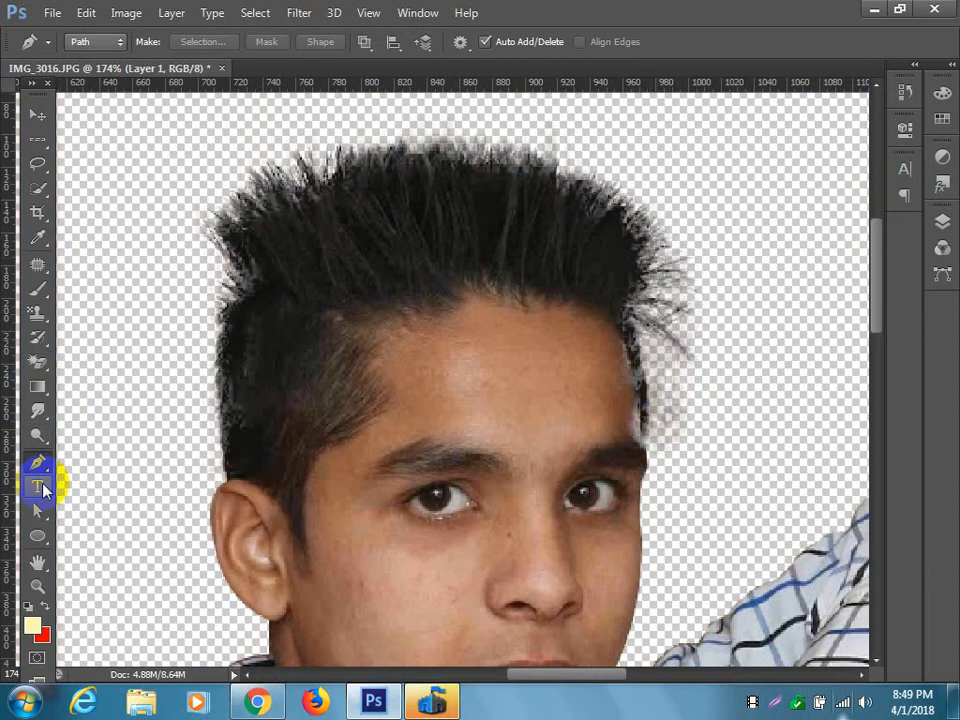
Erase the faint background residue beside the forehead and temple with the Eraser at size 30.
left_click_drag(37, 366, 118, 356)
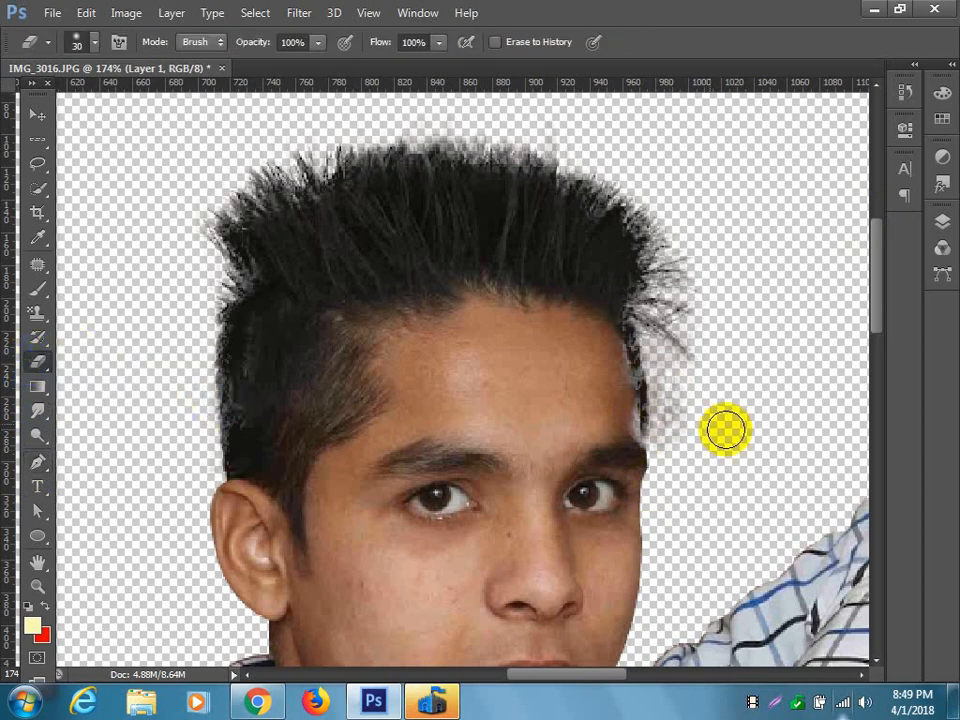
mouse_move(703, 371)
left_mouse_down()
mouse_move(675, 358)
mouse_move(666, 386)
mouse_move(689, 445)
left_mouse_up()
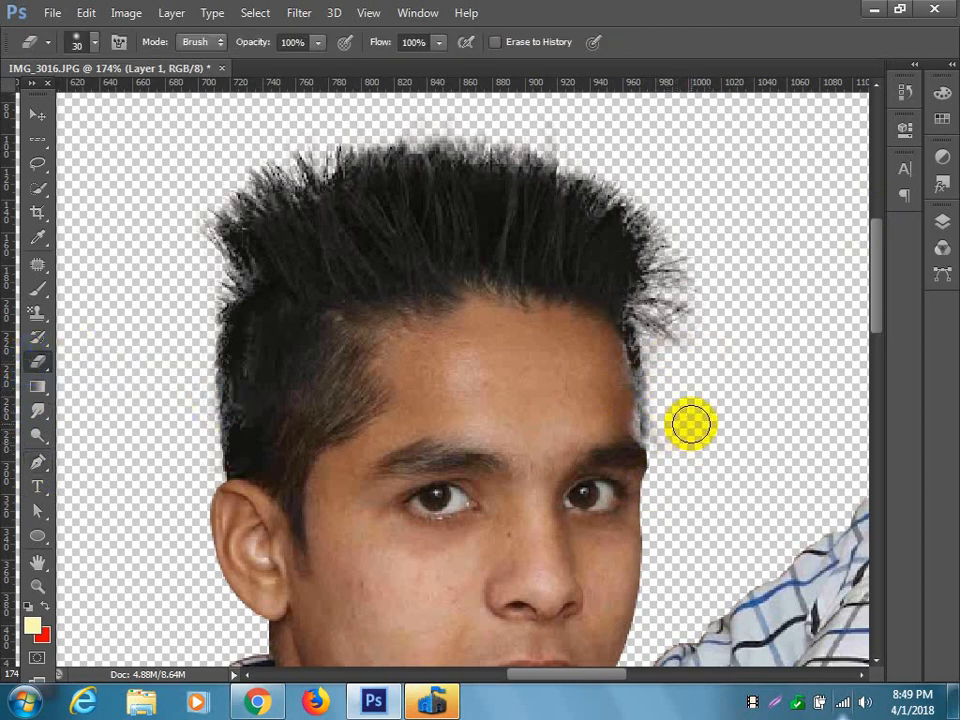
Undo the erasing, the layer copy and the edge refinement back to the original path selection.
key("ctrl+alt+z")
key("ctrl+alt+z")
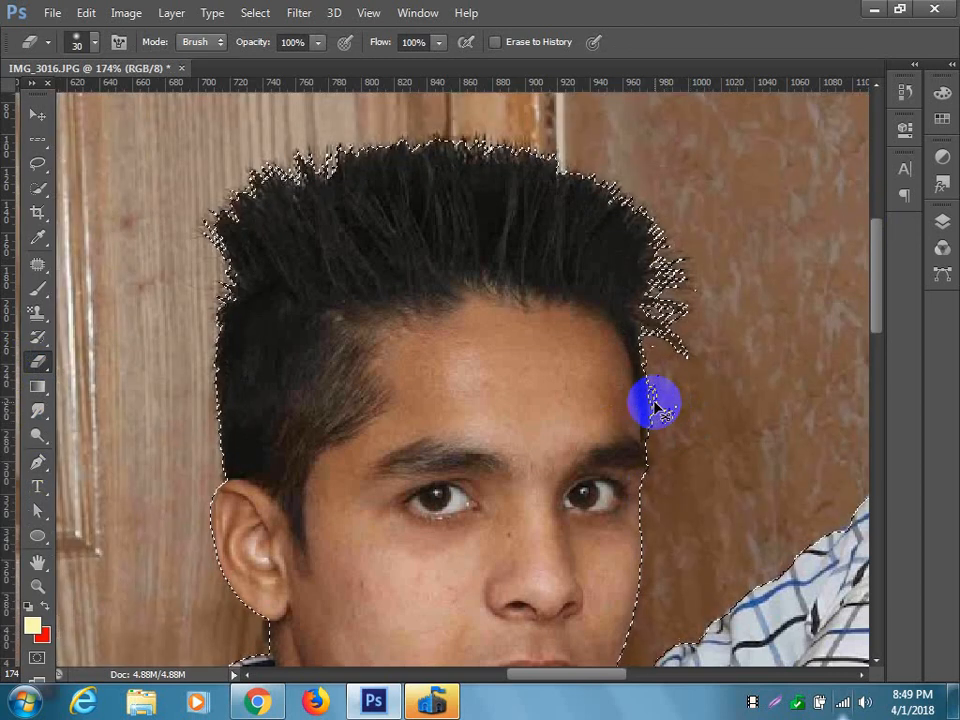
key("ctrl+alt+z")
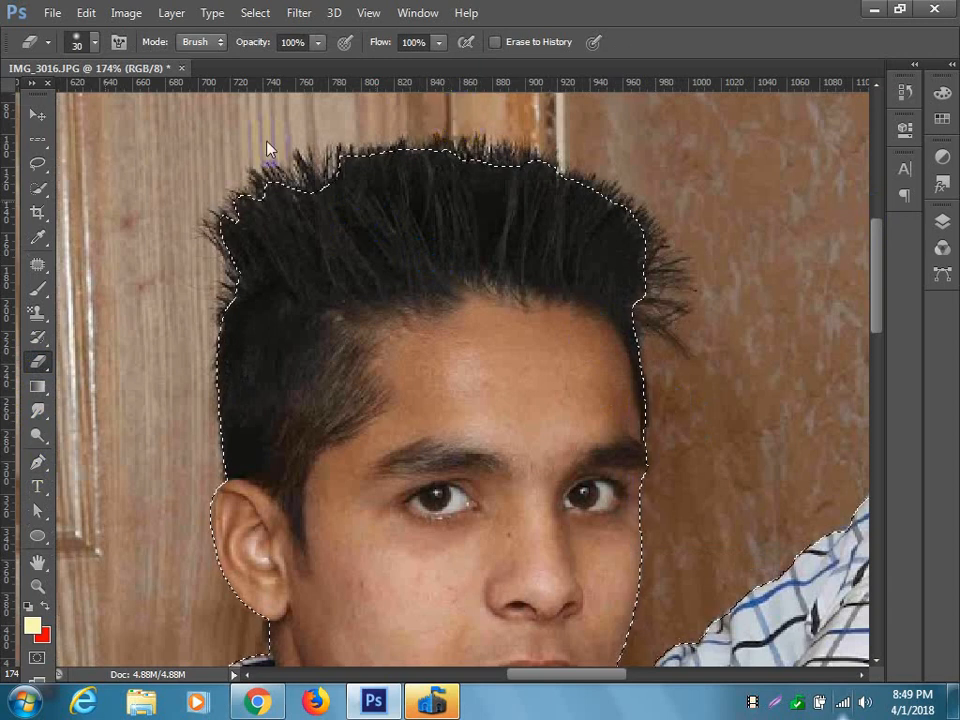
Refine the selection's edge again with the size 35 refine brush over the hair and output it as a selection.
left_click(38, 166)
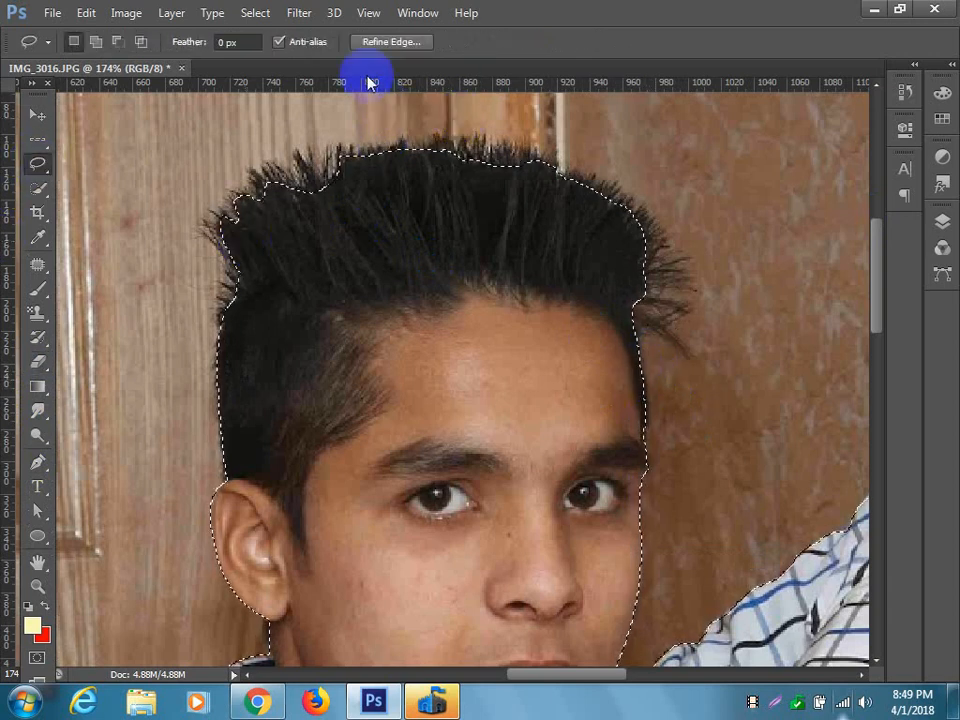
left_click(394, 41)
left_click_drag(410, 215, 391, 458)
mouse_move(625, 308)
left_mouse_down()
mouse_move(677, 317)
mouse_move(669, 326)
mouse_move(679, 334)
mouse_move(619, 222)
mouse_move(643, 229)
mouse_move(521, 154)
mouse_move(366, 155)
mouse_move(246, 193)
mouse_move(321, 189)
mouse_move(261, 189)
mouse_move(224, 269)
mouse_move(235, 425)
mouse_move(237, 296)
left_mouse_up()
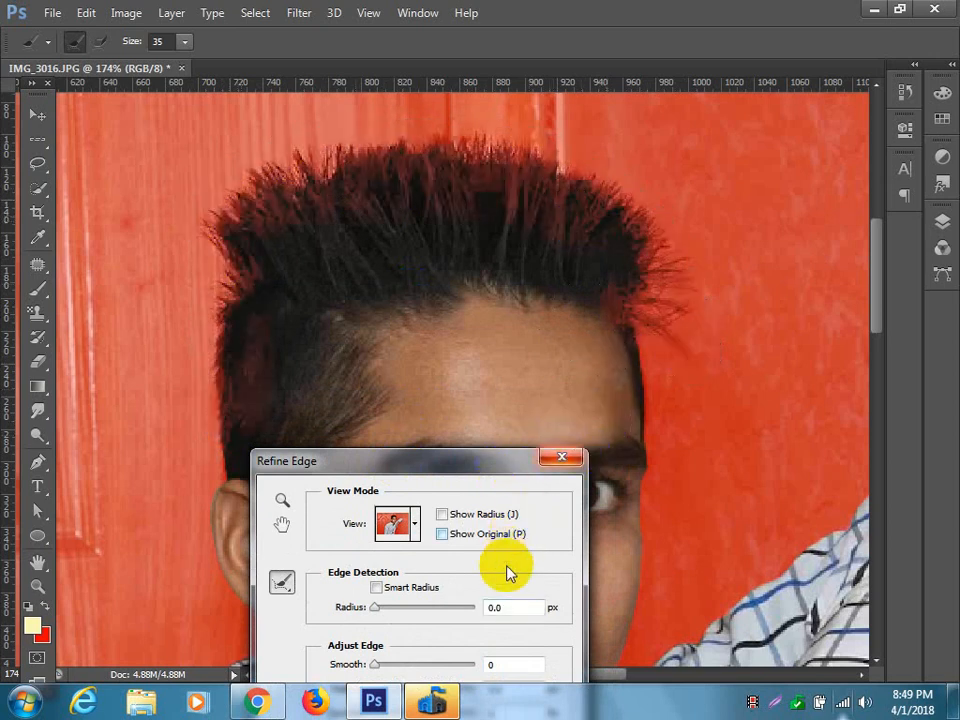
left_click_drag(473, 466, 577, 181)
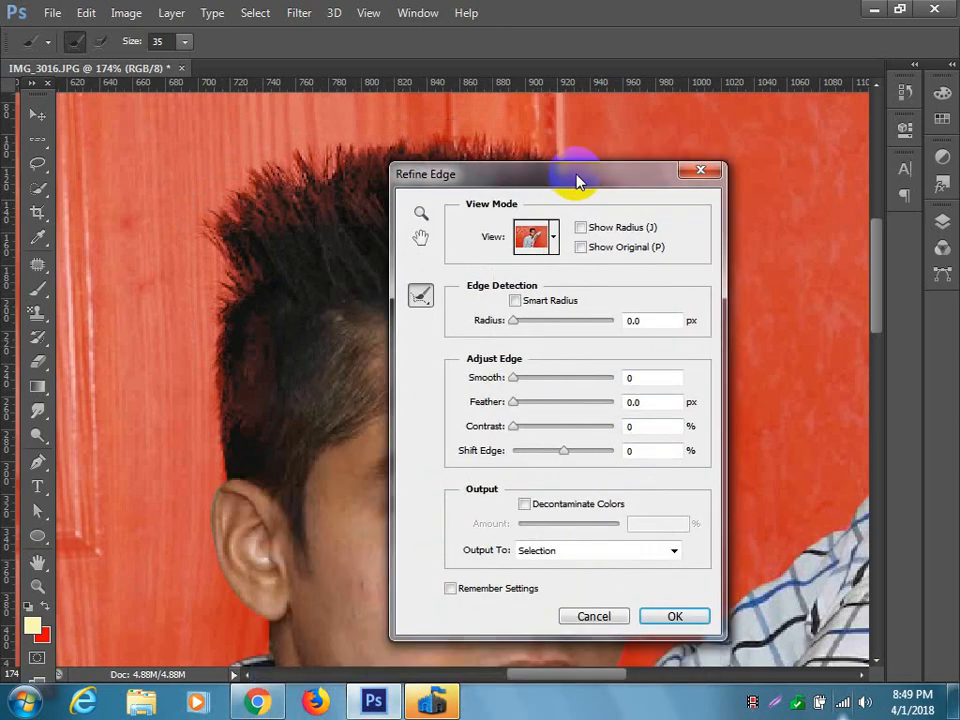
left_click(669, 617)
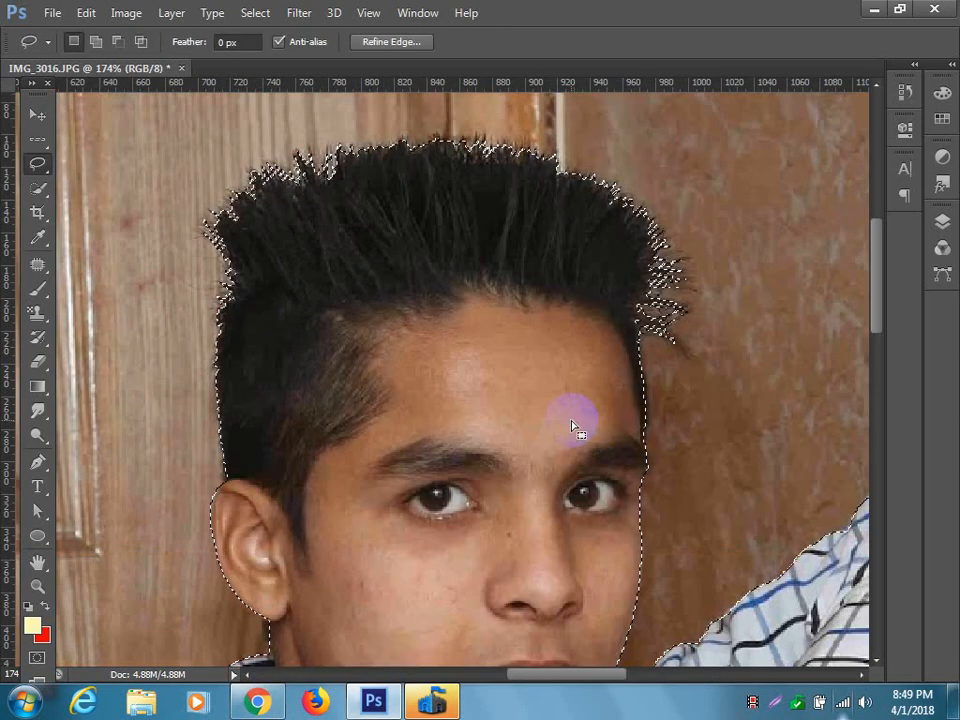
Duplicate the newly refined selection onto its own layer and turn off the Background layer's visibility.
left_click(942, 223)
left_click(710, 339)
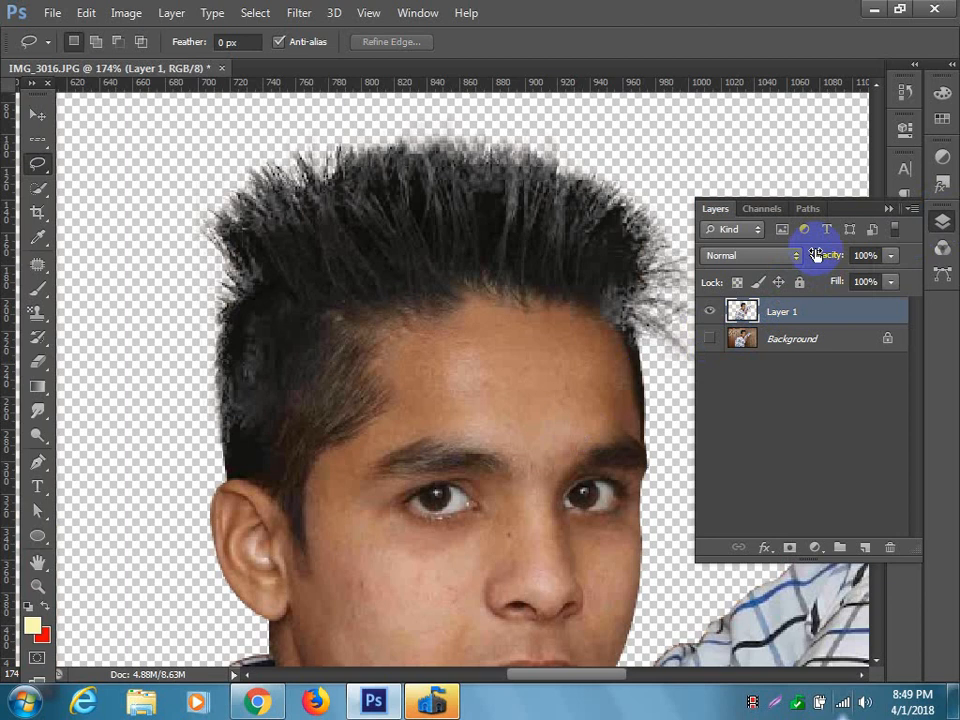
left_click(886, 212)
left_click(944, 225)
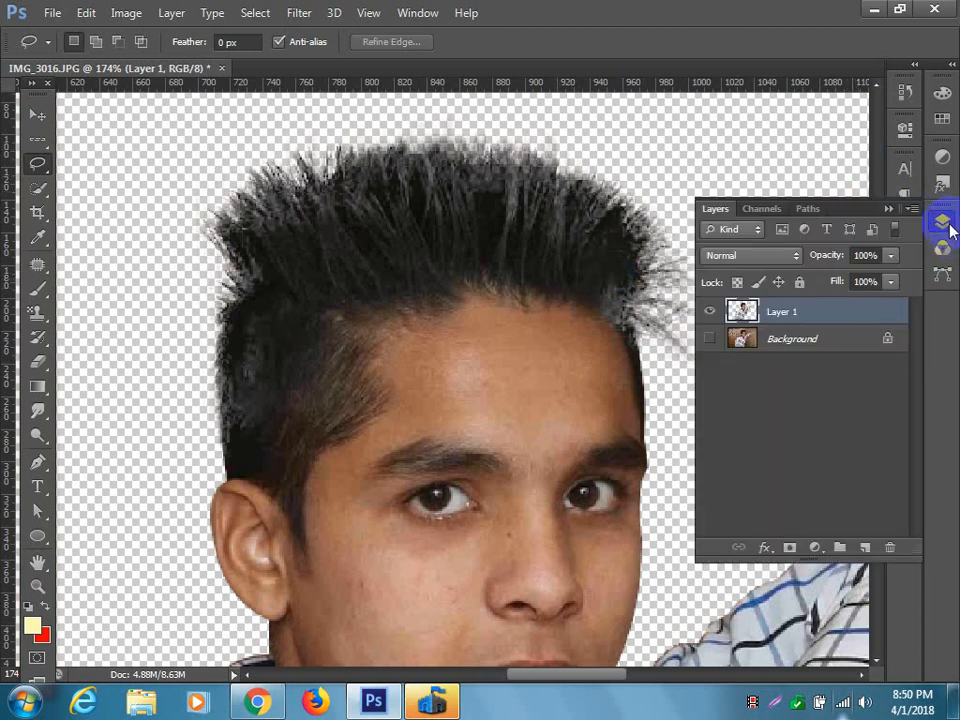
Darken the hair on Layer 1 with the Burn Tool at size 100, Midtones range and 50% exposure.
left_click(36, 443)
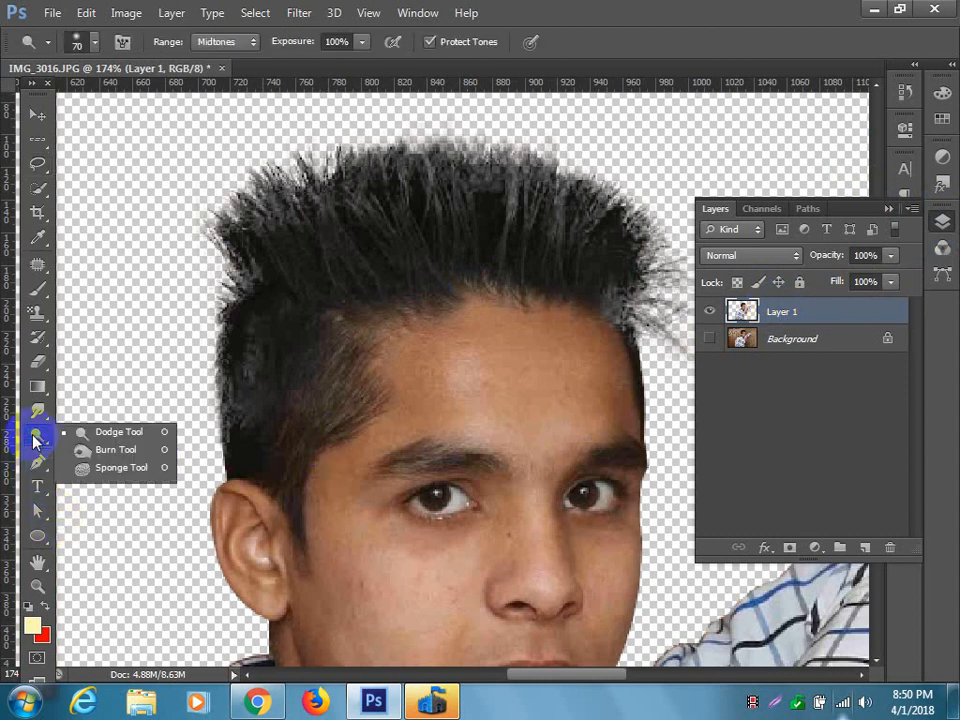
left_click(88, 450)
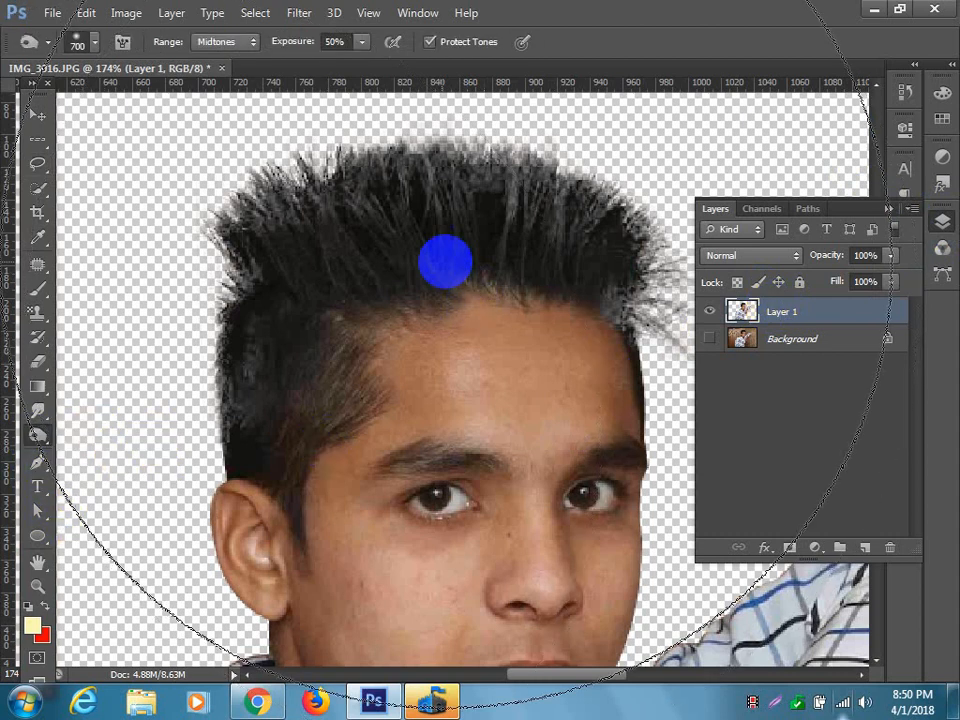
key("bracketleft")
key("bracketleft")
key("bracketleft")
key("bracketleft")
key("bracketleft")
key("bracketleft")
key("bracketleft")
key("bracketleft")
key("bracketleft")
key("bracketleft")
key("bracketleft")
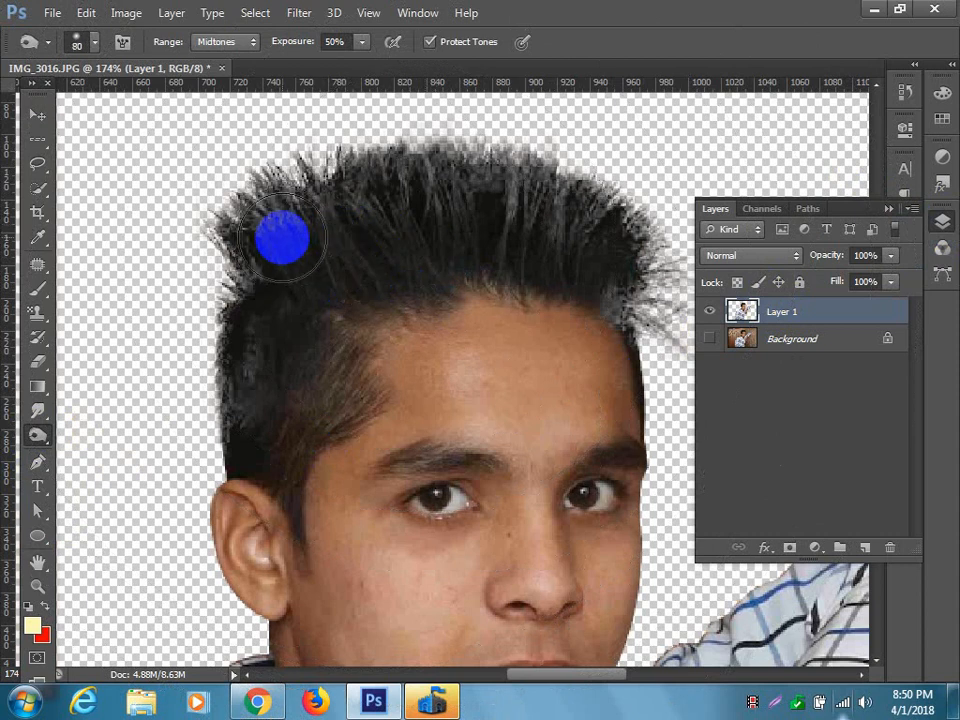
key("bracketright")
mouse_move(284, 238)
left_mouse_down()
mouse_move(313, 201)
mouse_move(422, 186)
mouse_move(596, 201)
mouse_move(654, 229)
mouse_move(683, 284)
mouse_move(645, 176)
mouse_move(424, 133)
left_mouse_up()
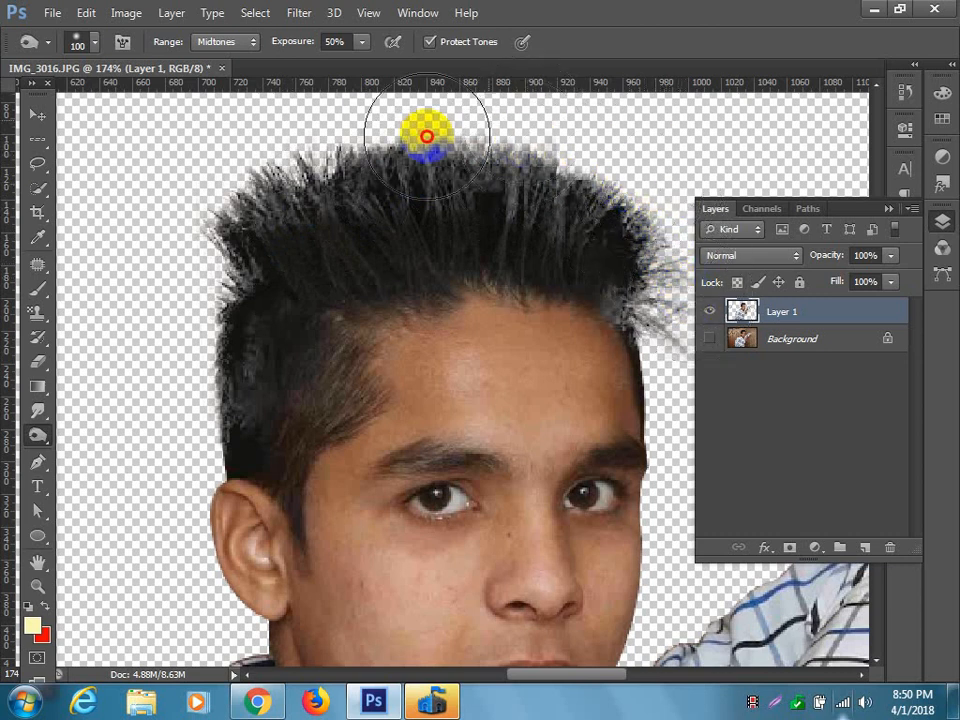
mouse_move(256, 340)
left_mouse_down()
mouse_move(229, 285)
mouse_move(225, 332)
mouse_move(360, 204)
mouse_move(513, 202)
mouse_move(628, 221)
mouse_move(634, 253)
left_mouse_up()
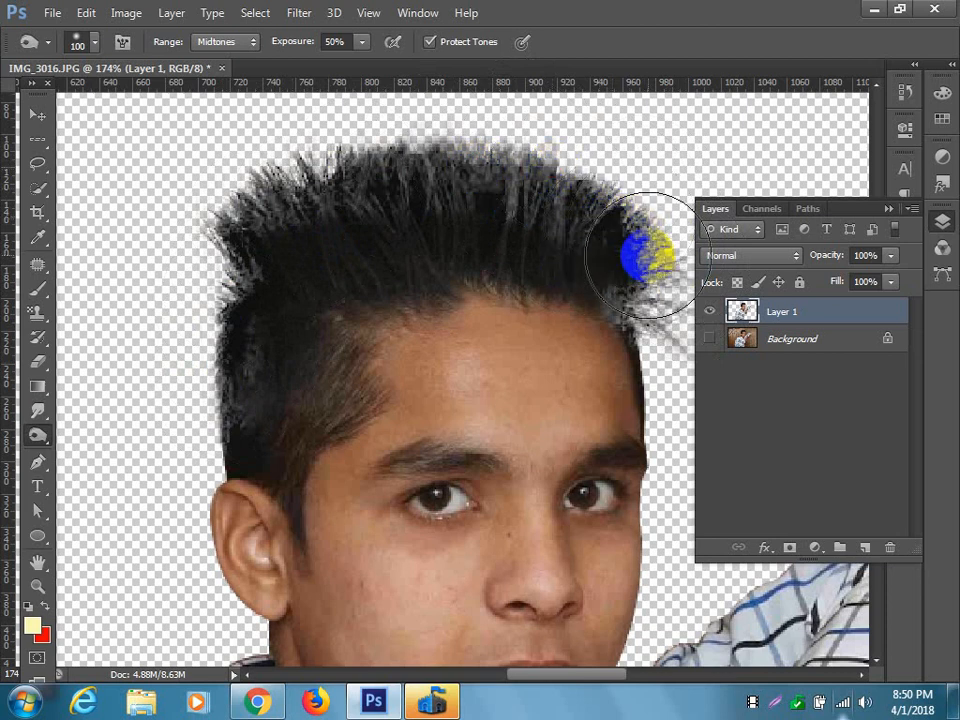
left_click(887, 210)
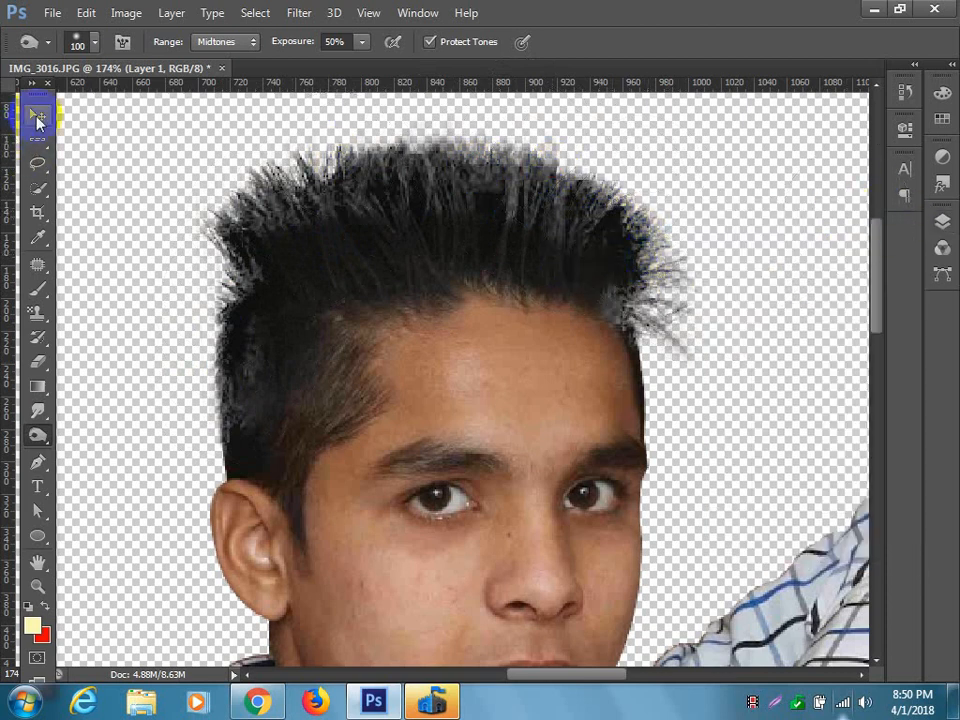
left_click(36, 116)
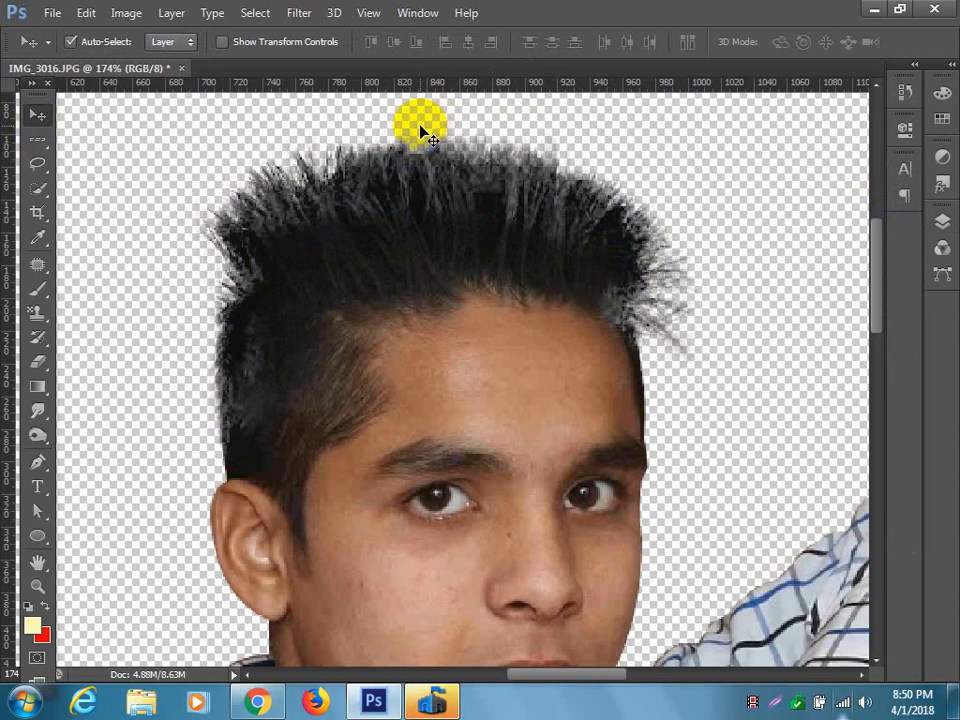
key("super")
left_click(463, 118)
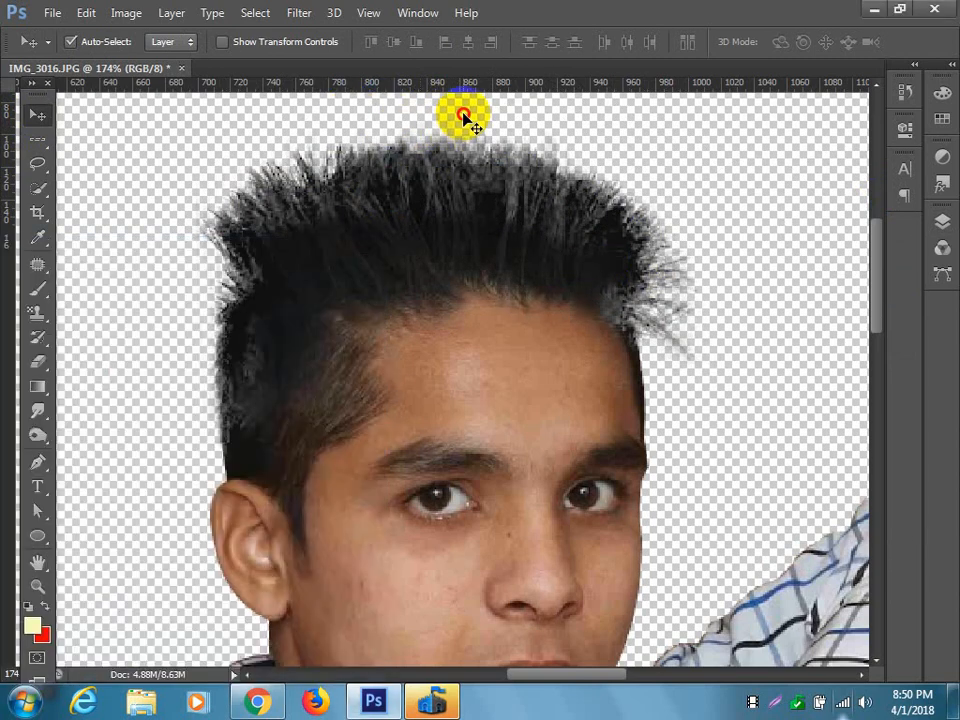
left_click(882, 15)
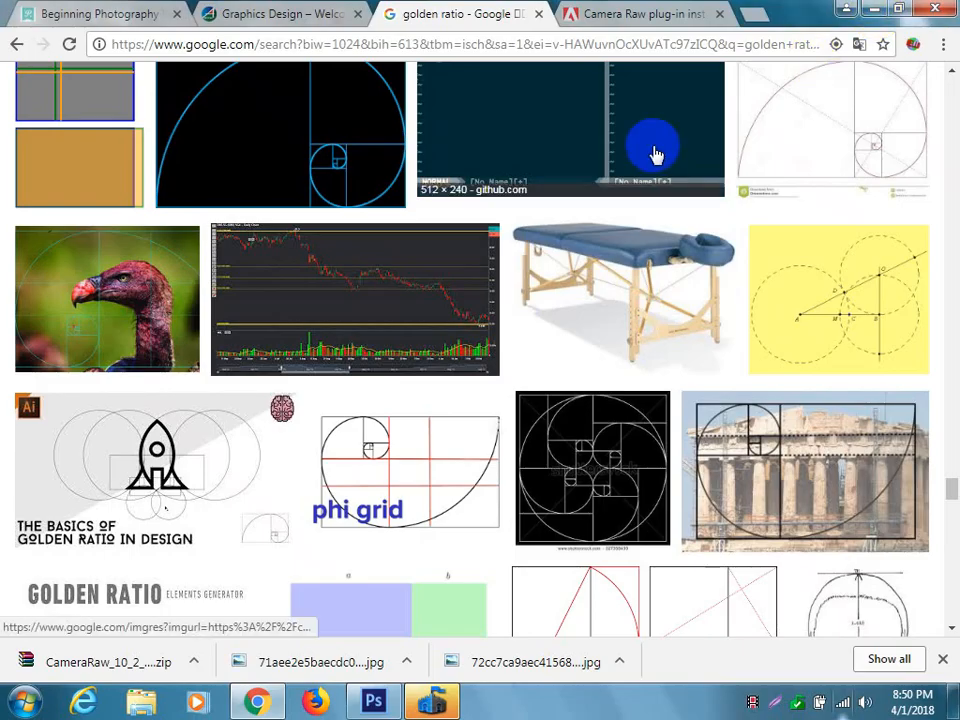
left_click(373, 702)
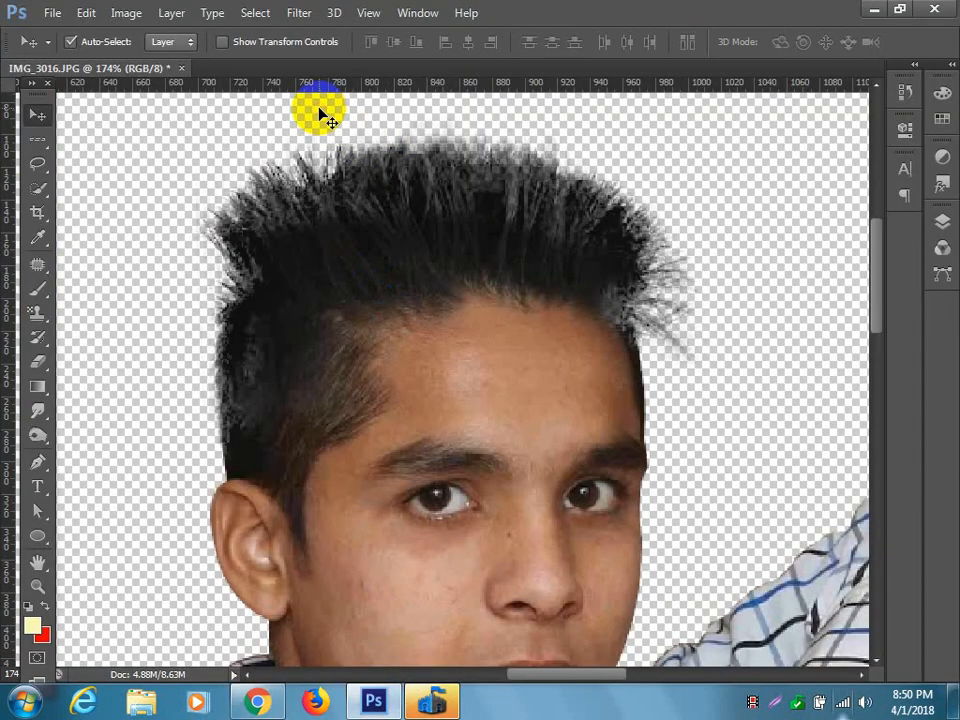
Try to paint over the transparent area above the hair with the Brush tool at size 57 px.
left_click(40, 165)
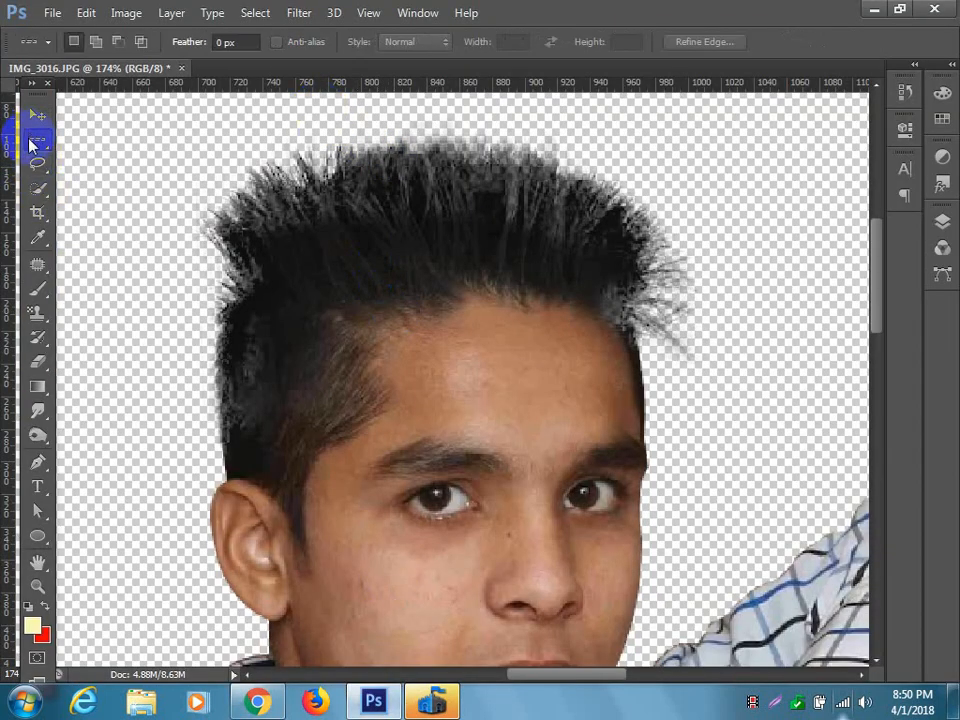
left_click(38, 289)
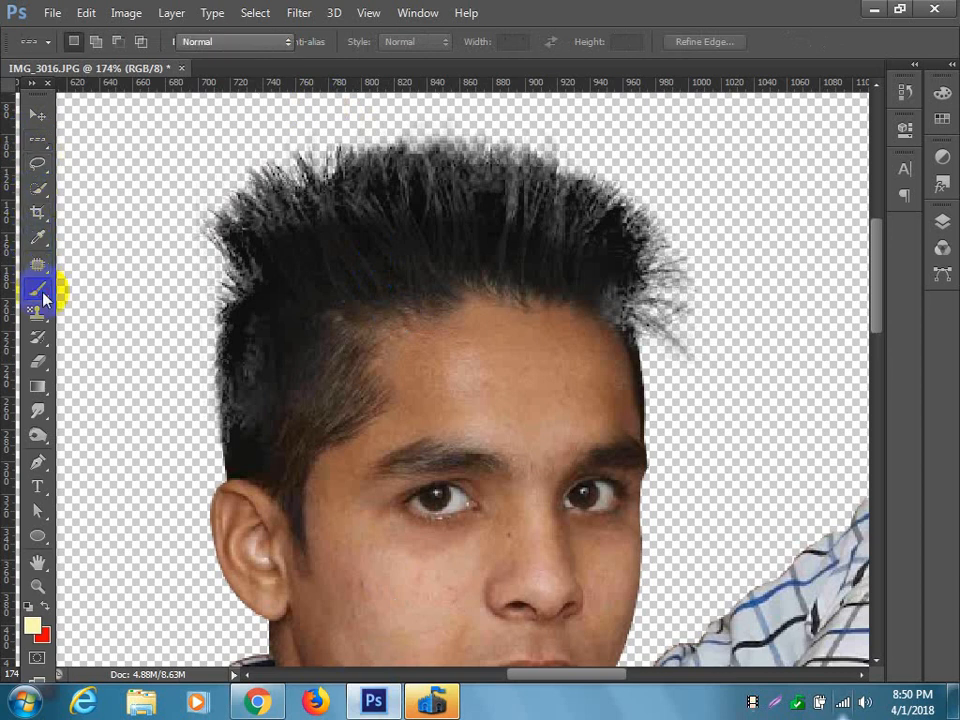
left_click(124, 119)
left_click(457, 274)
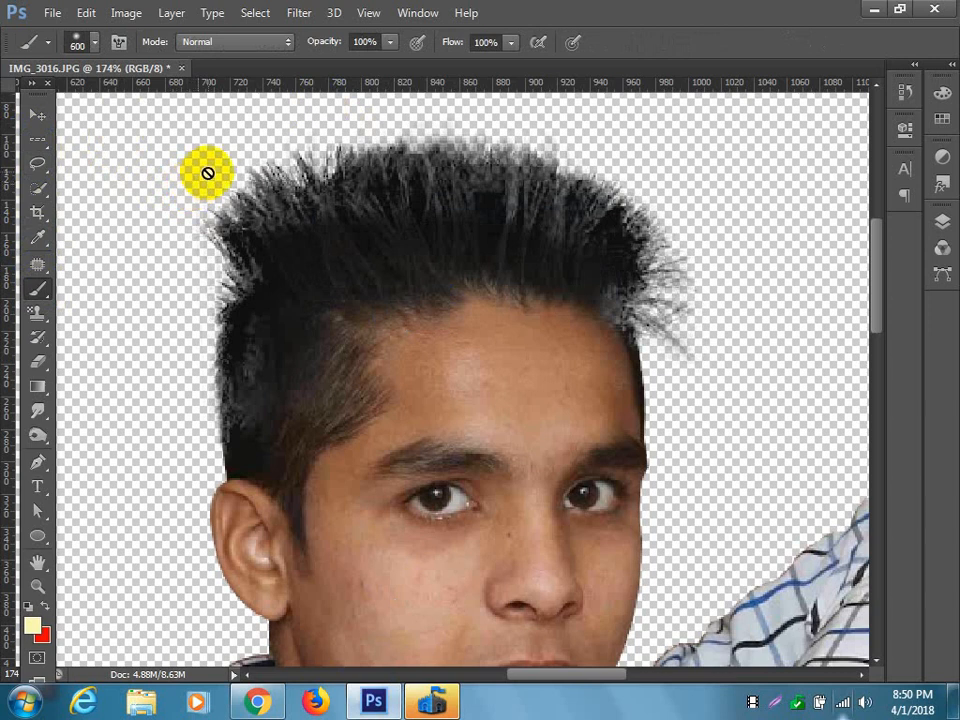
key("bracketright")
key("bracketright")
key("bracketright")
left_click(95, 45)
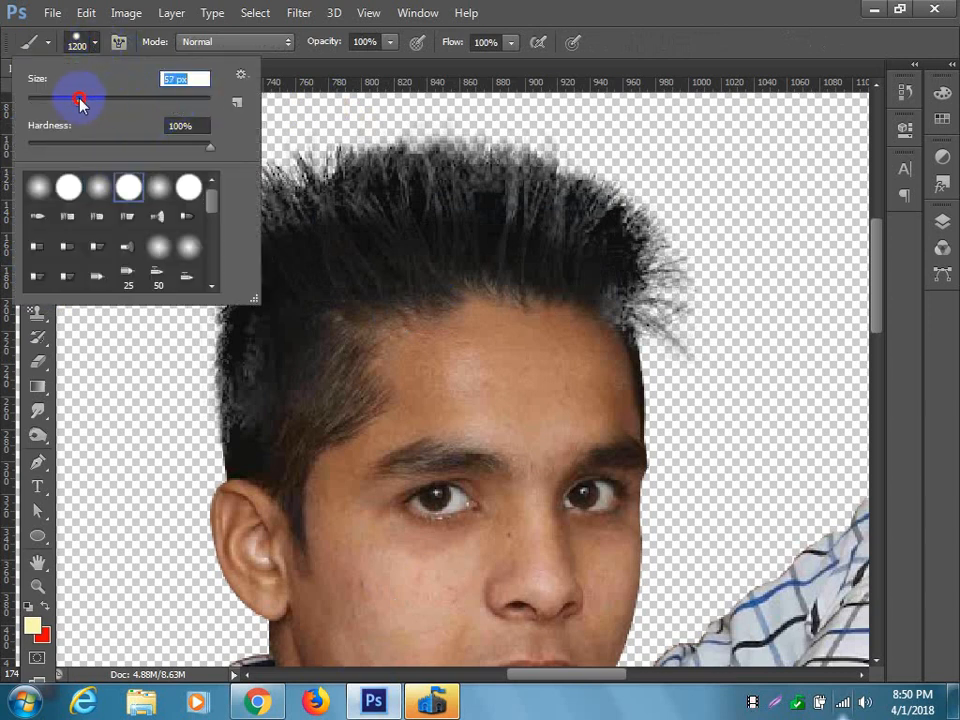
left_click(372, 137)
left_click(360, 122)
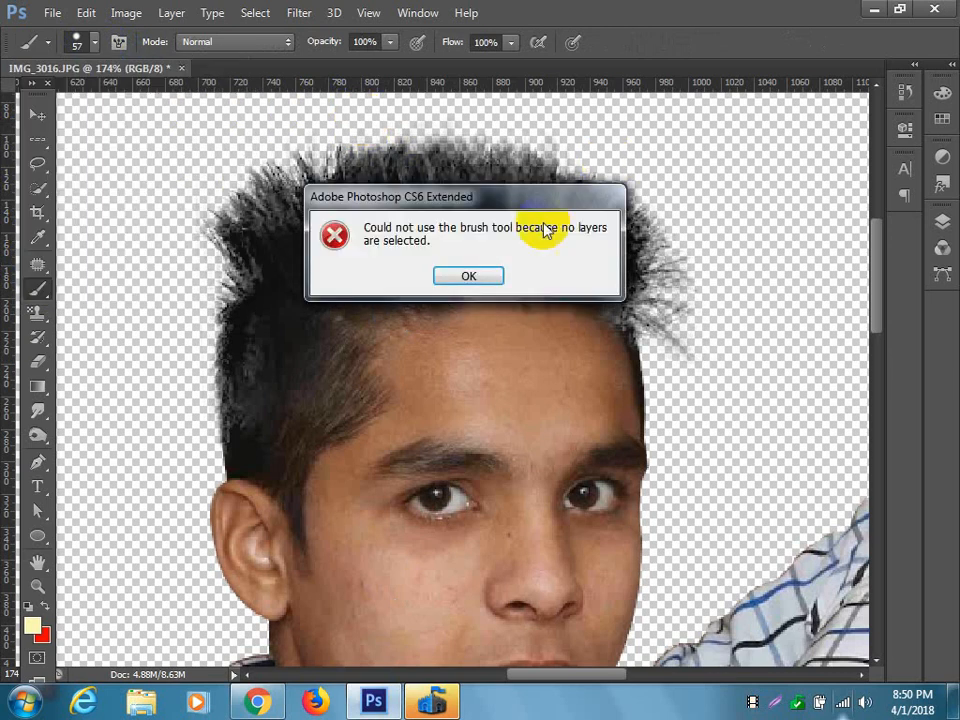
left_click(469, 272)
left_click(38, 115)
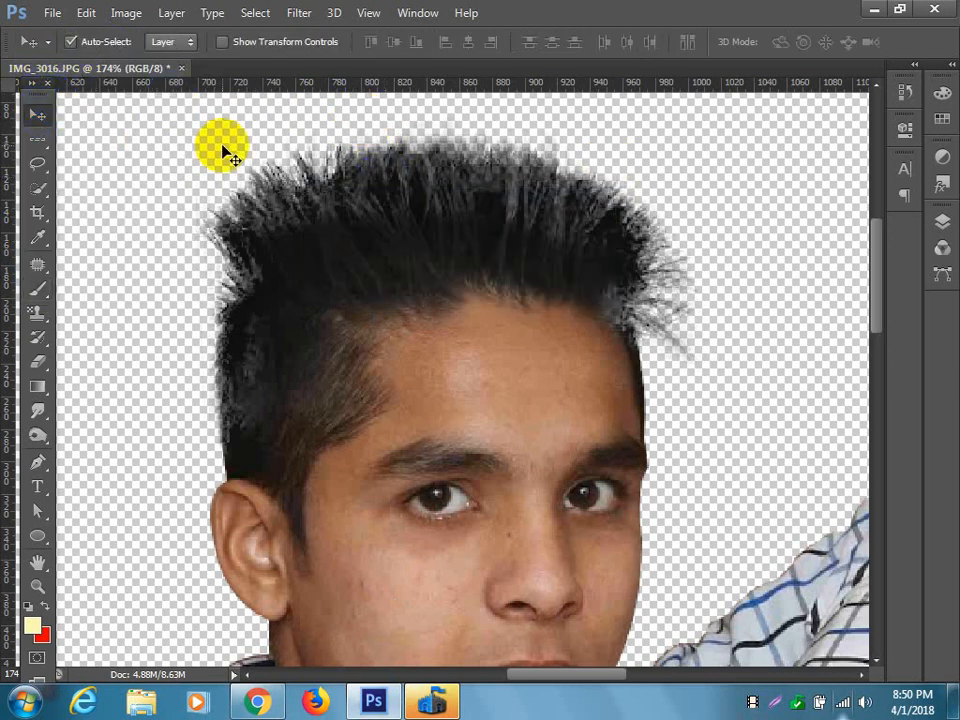
Switch to Chrome and search Google Images for "DSLR backiground".
left_click(484, 185)
scroll(502, 230, "down", 14)
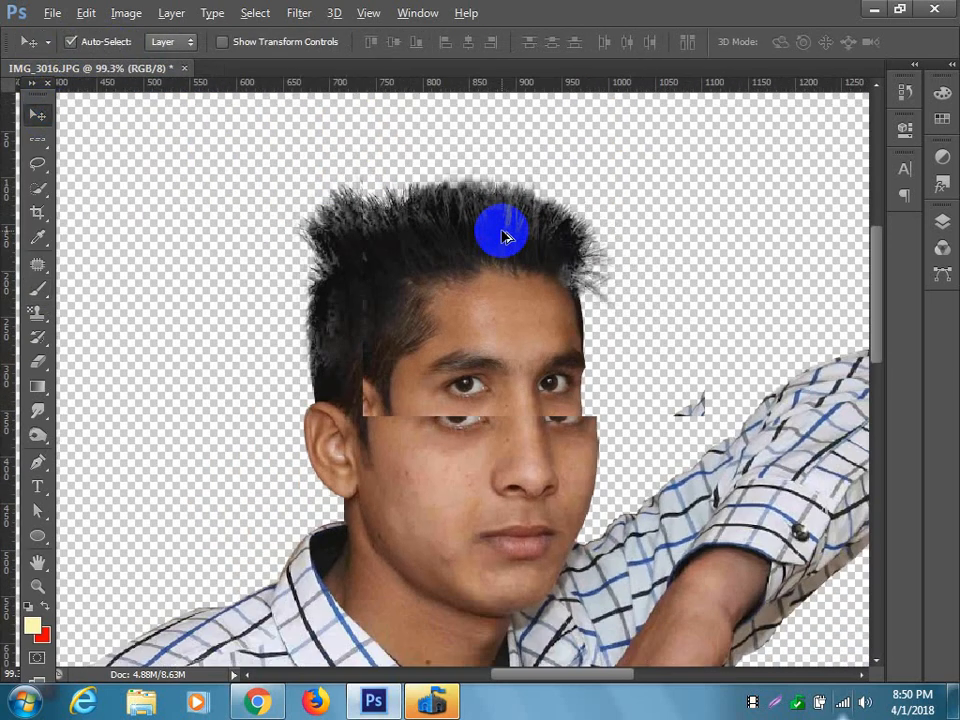
scroll(504, 235, "down", 1)
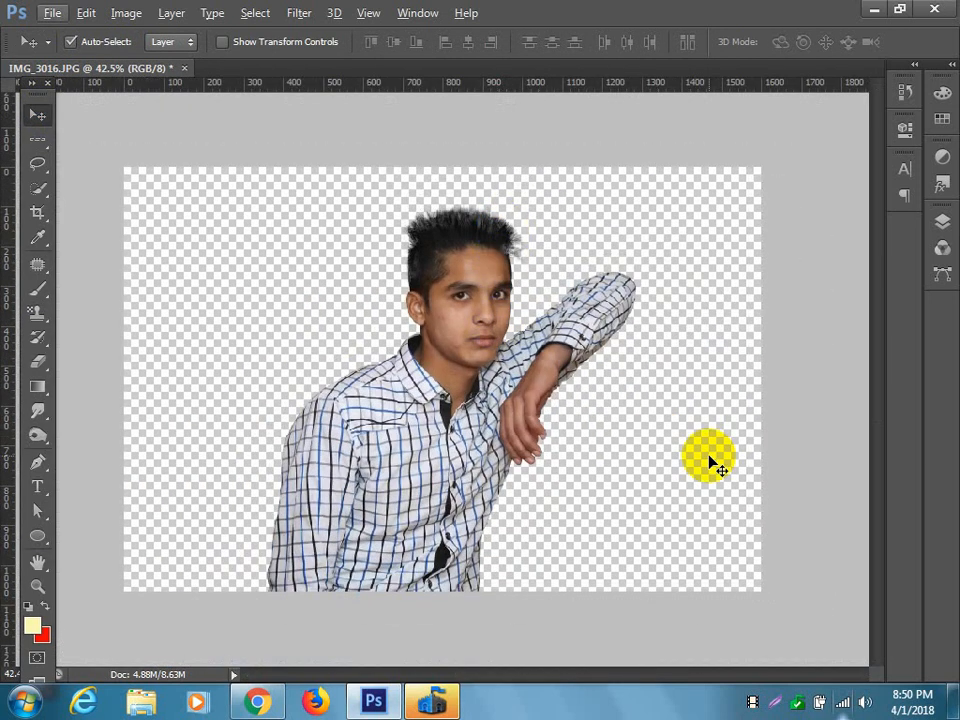
left_click(266, 702)
scroll(456, 390, "up", 15)
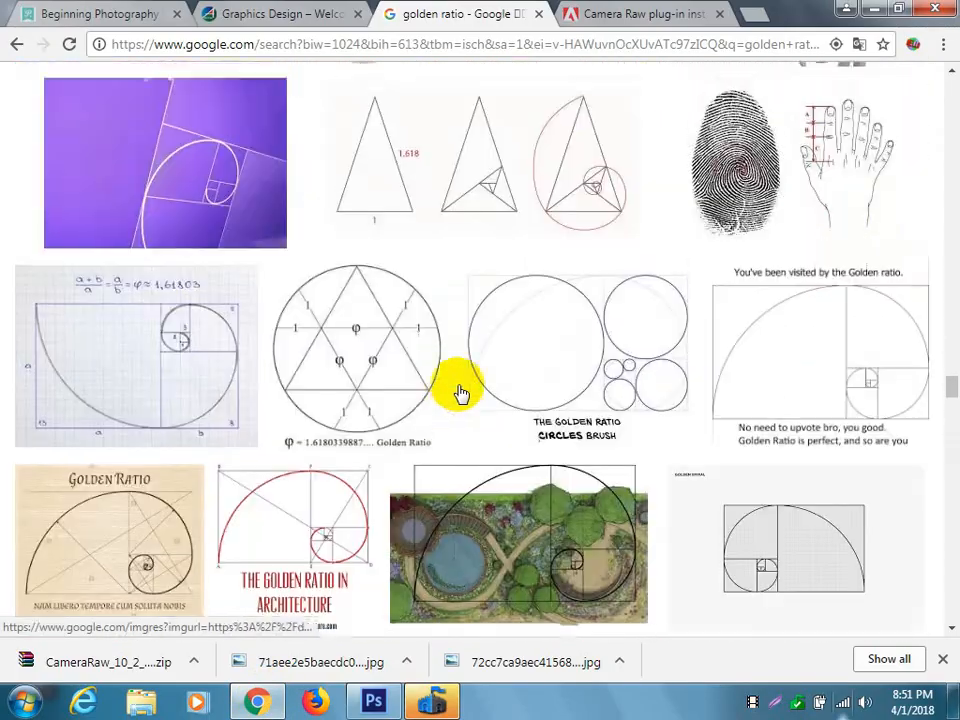
scroll(458, 392, "up", 15)
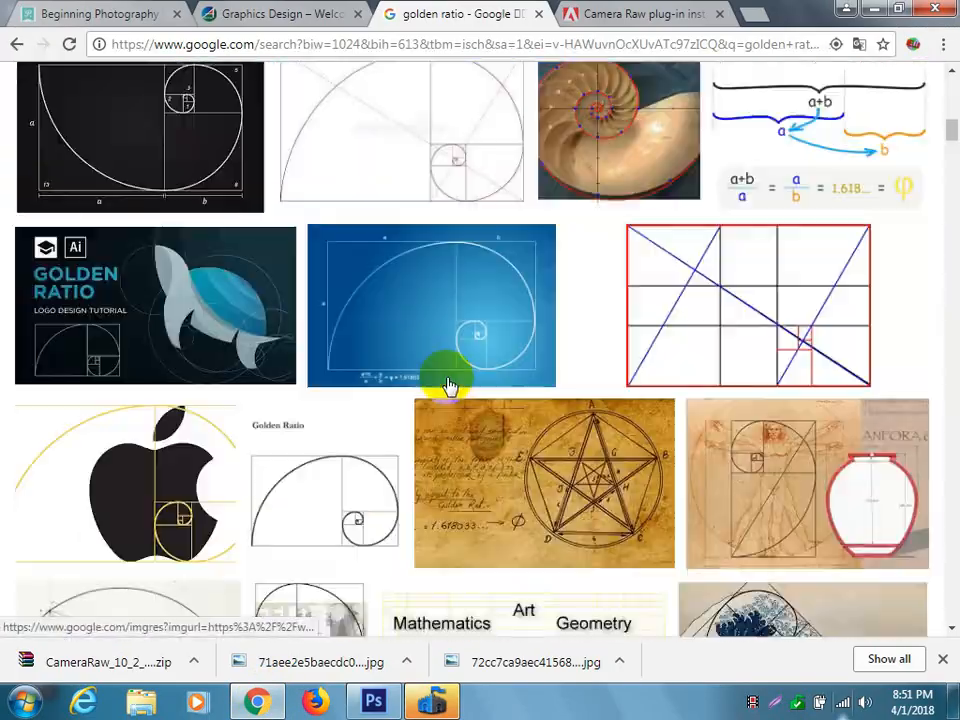
scroll(448, 384, "up", 5)
left_click(263, 101)
left_click_drag(263, 101, 2, 106)
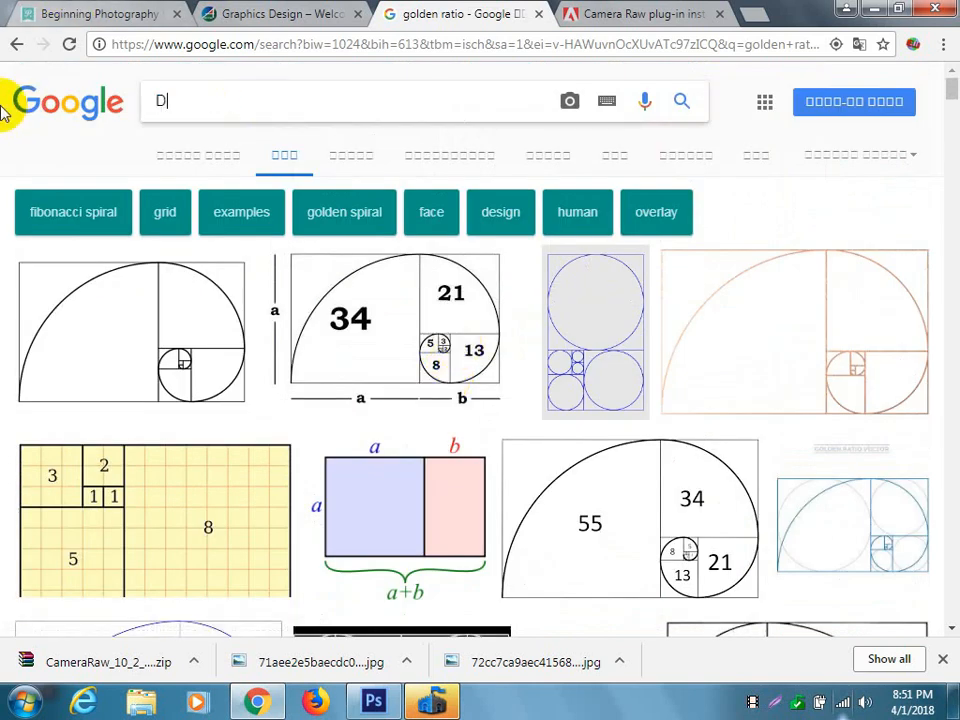
type("DSLR ")
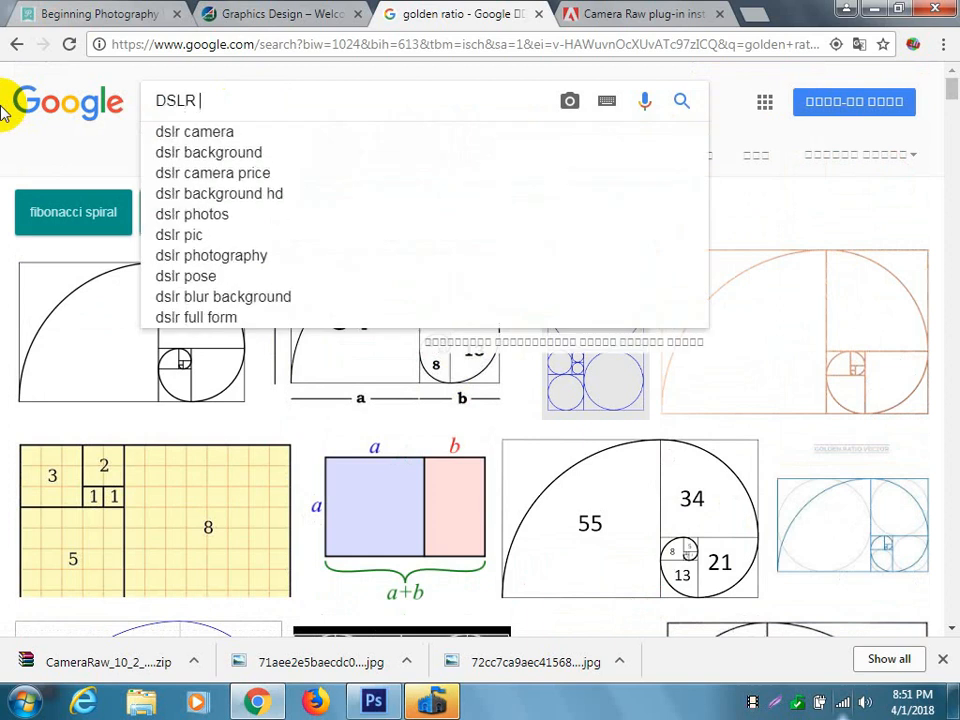
type("backiground")
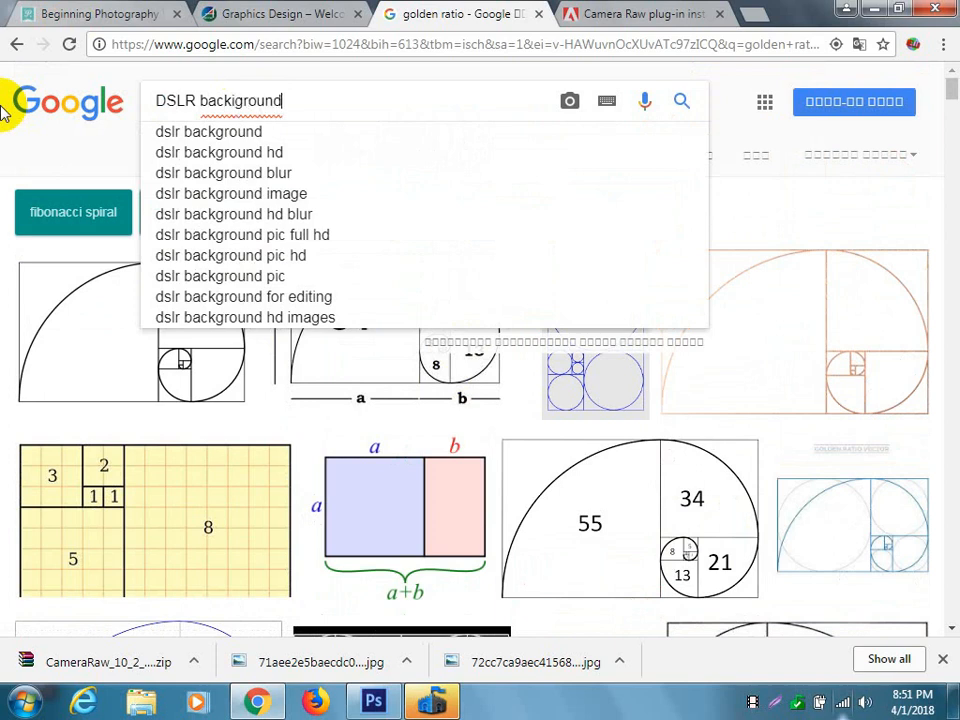
key("Return")
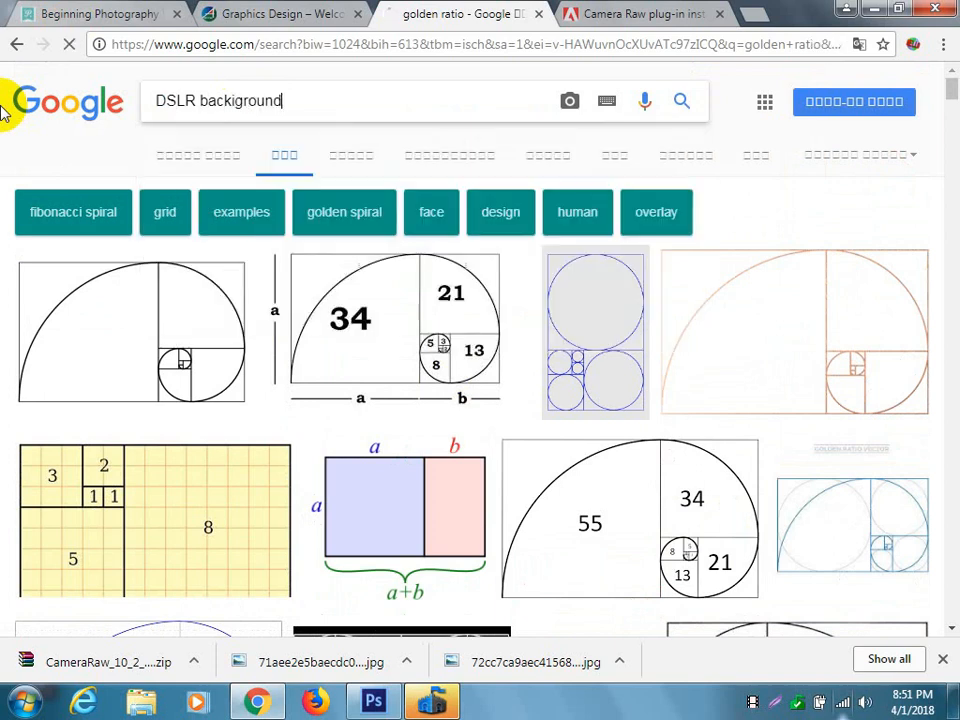
Preview the blurred green park lawn image from the results after comparing it with the related blurred forest photo.
left_click(172, 388)
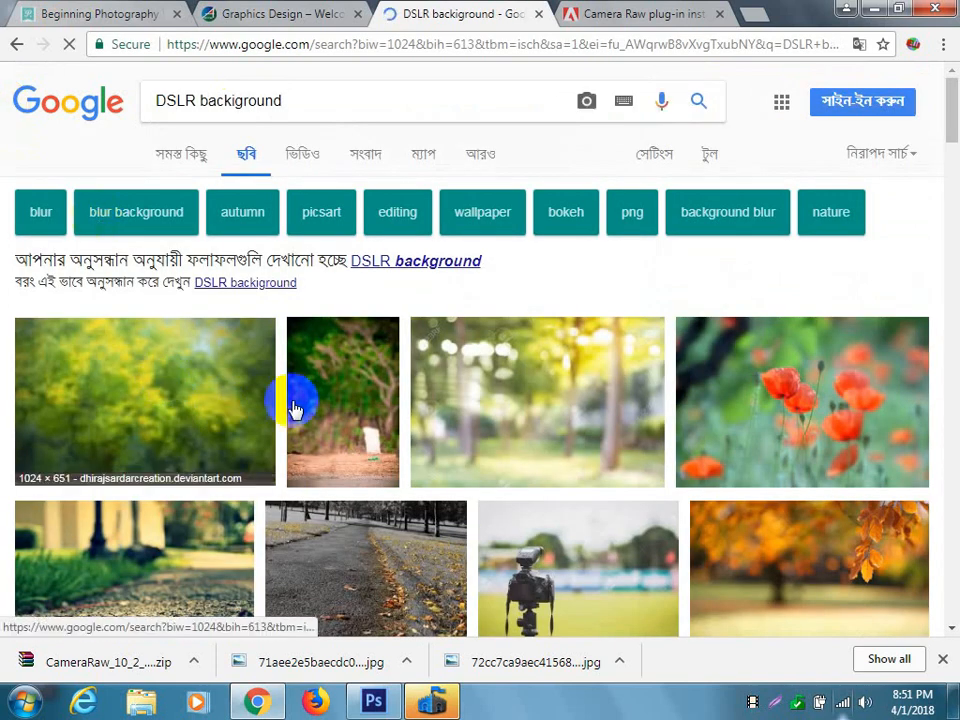
scroll(497, 403, "down", 1)
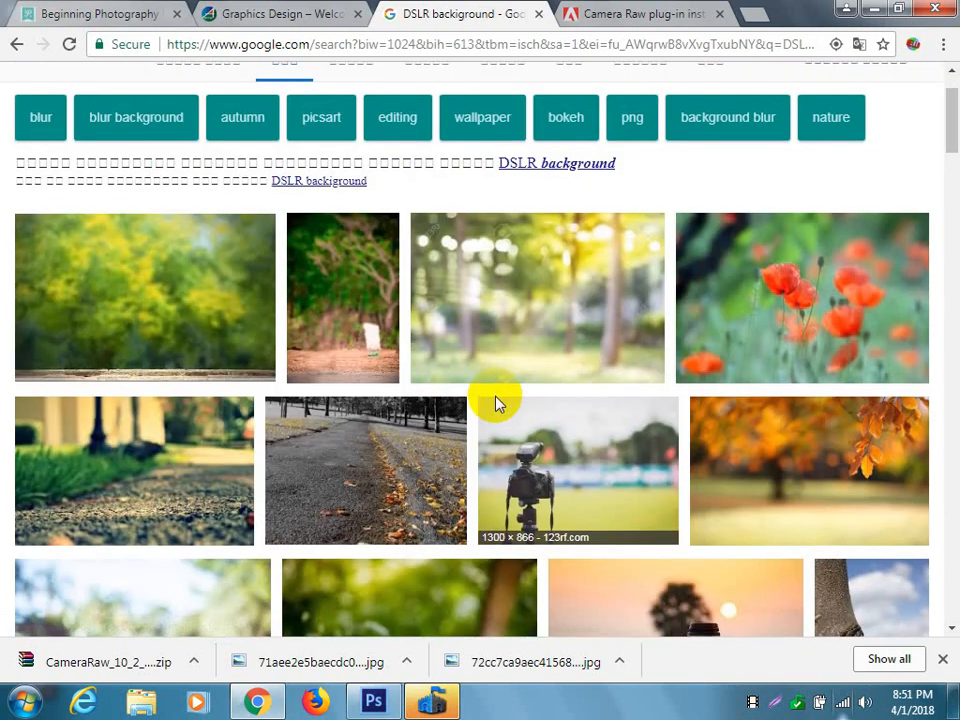
scroll(497, 403, "down", 2)
scroll(497, 403, "down", 2)
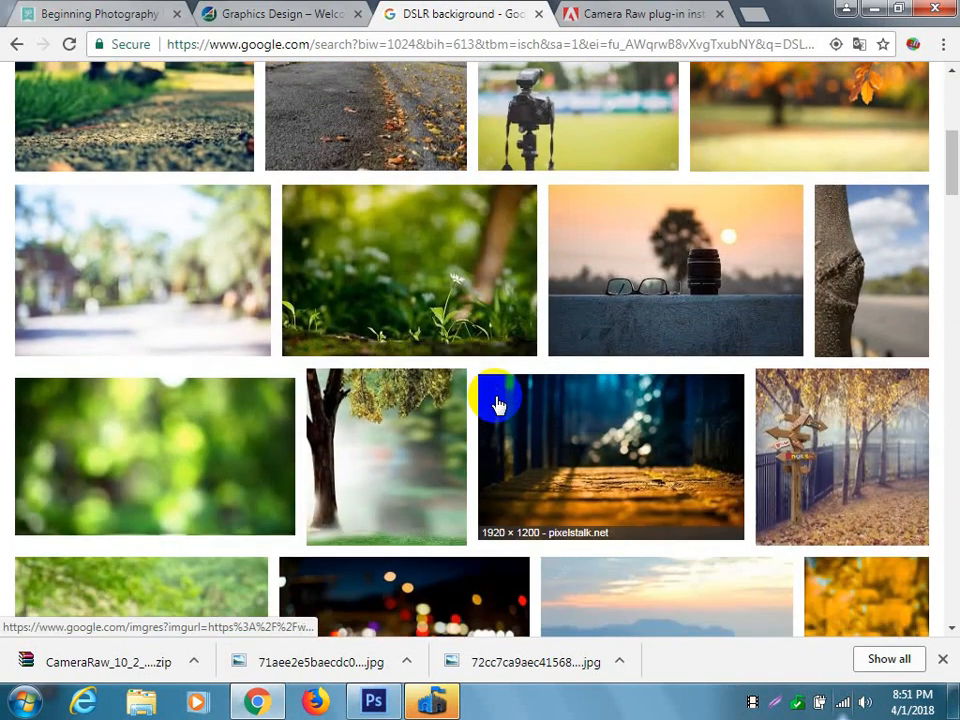
scroll(497, 403, "down", 3)
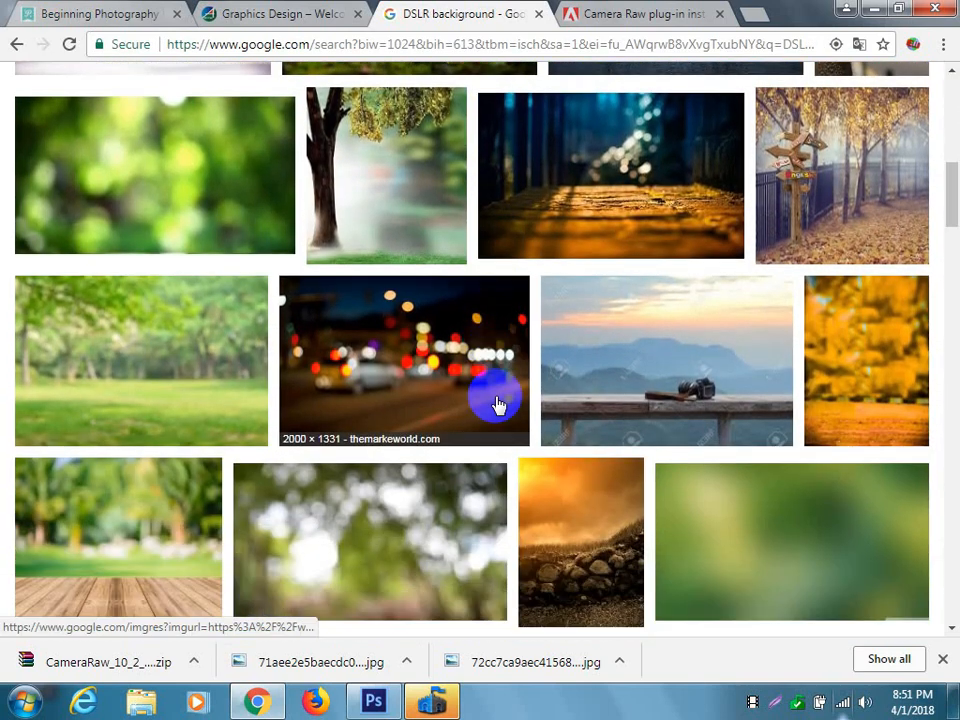
left_click(161, 371)
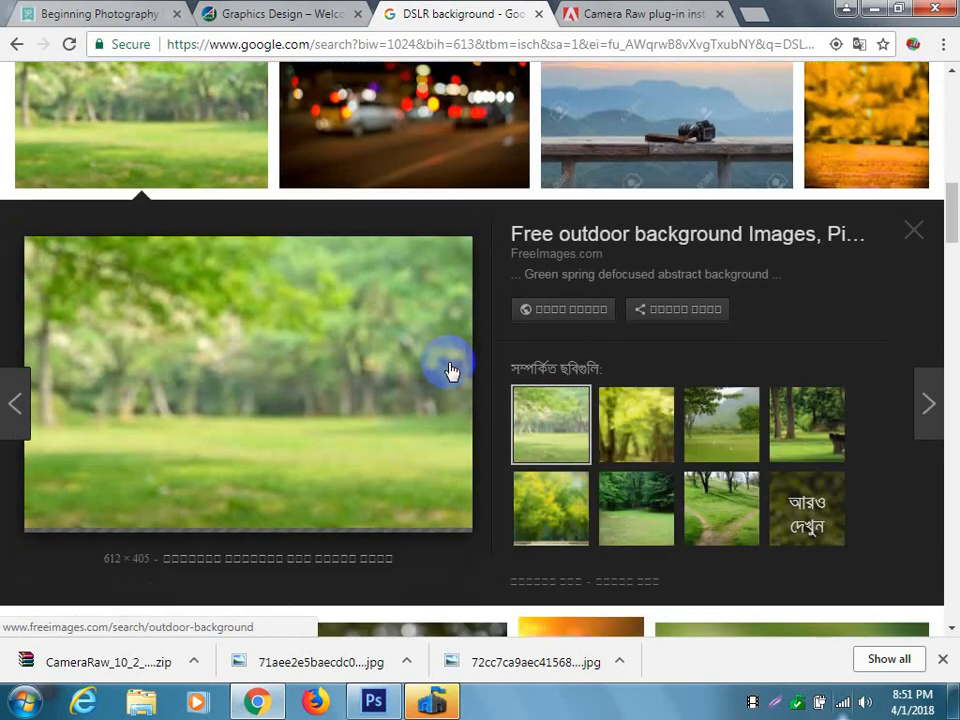
left_click(632, 424)
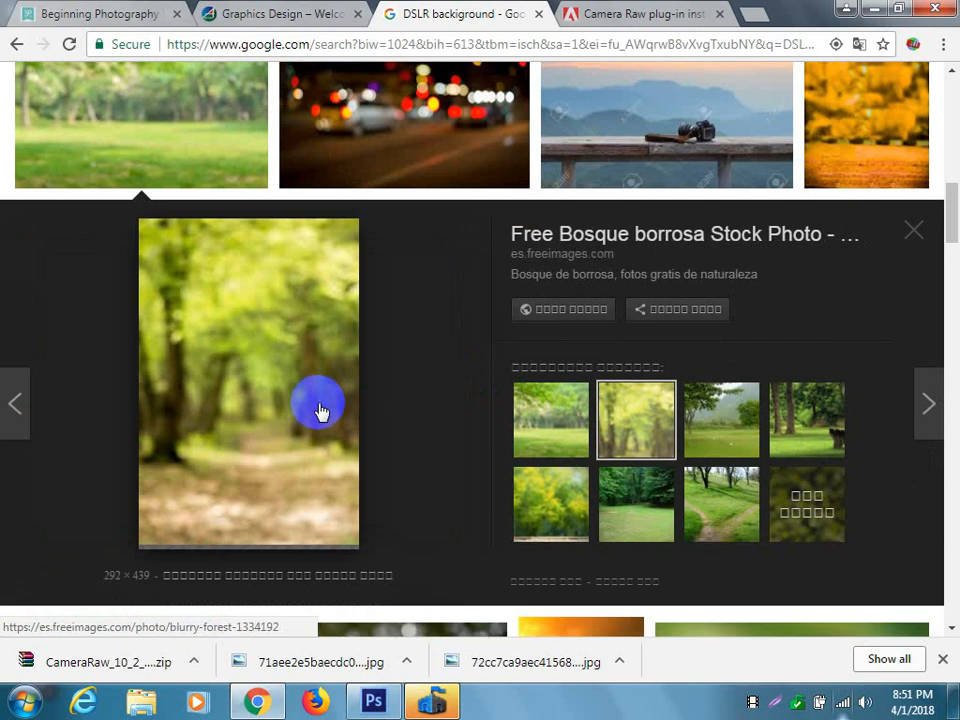
left_click(538, 435)
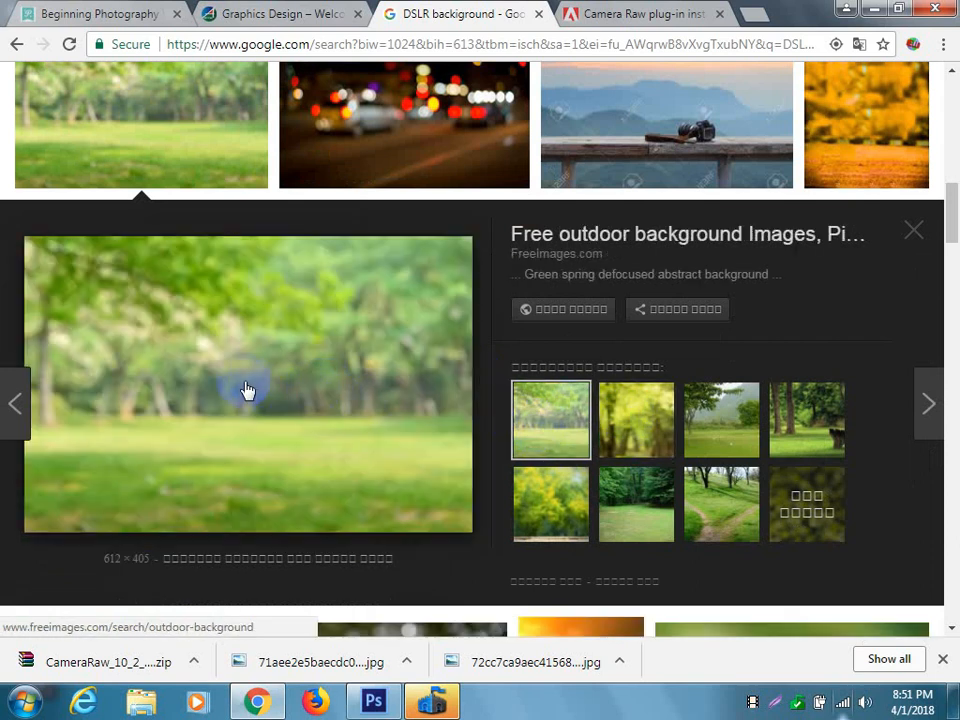
Save the previewed park lawn image to the Desktop as 518123126.jpg.
right_click(247, 390)
left_click(335, 548)
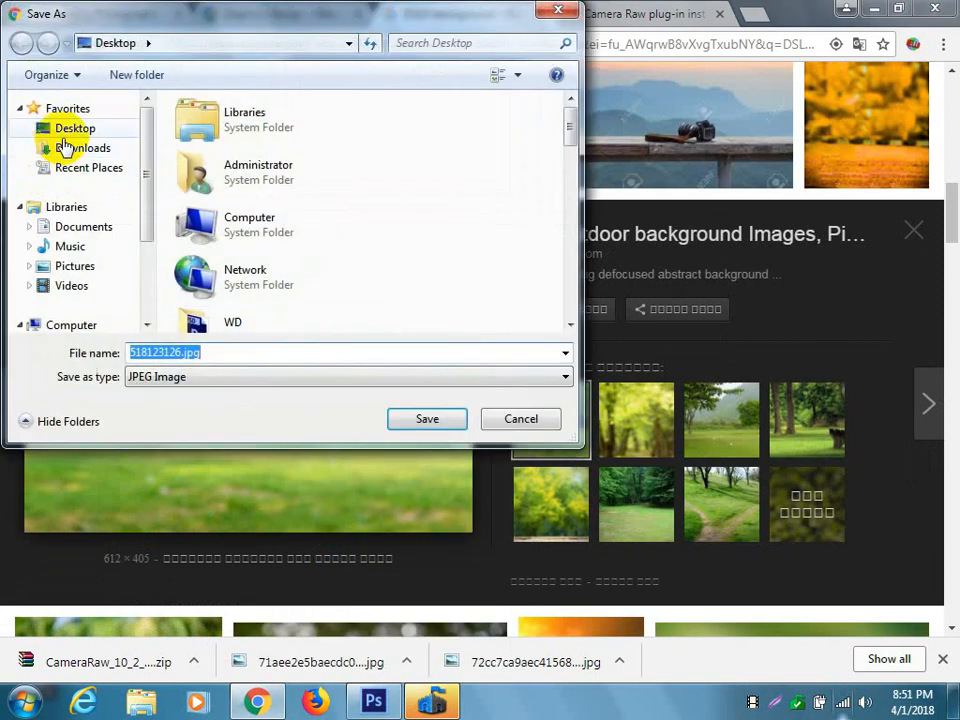
left_click(68, 130)
left_click(422, 420)
Look through the DSLR background image results for further usable blurred photos.
scroll(677, 414, "down", 4)
scroll(677, 414, "down", 2)
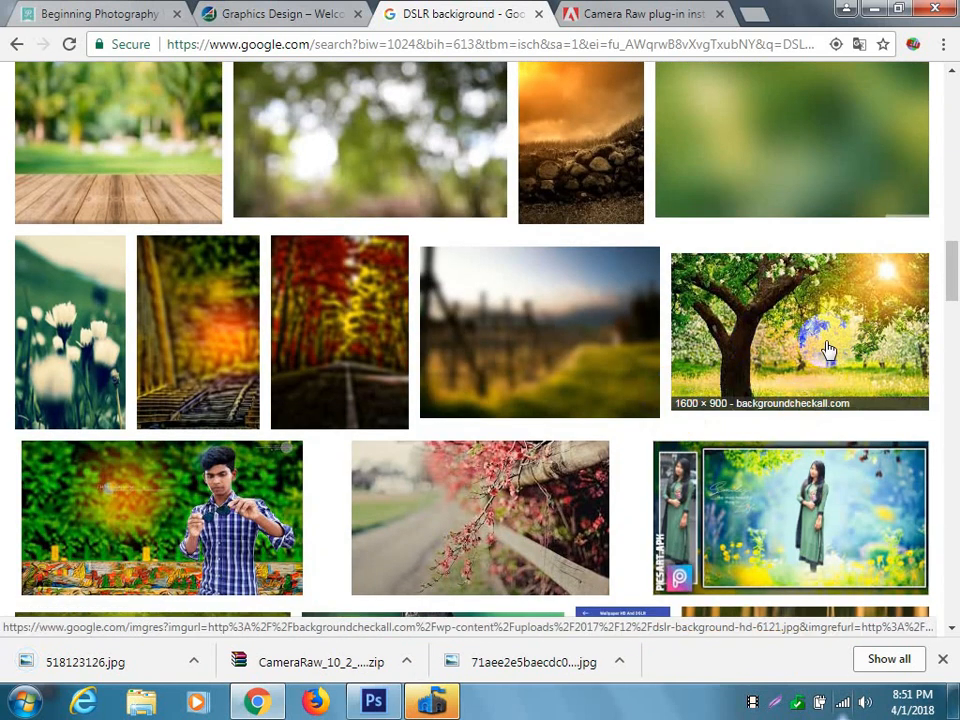
scroll(828, 349, "down", 3)
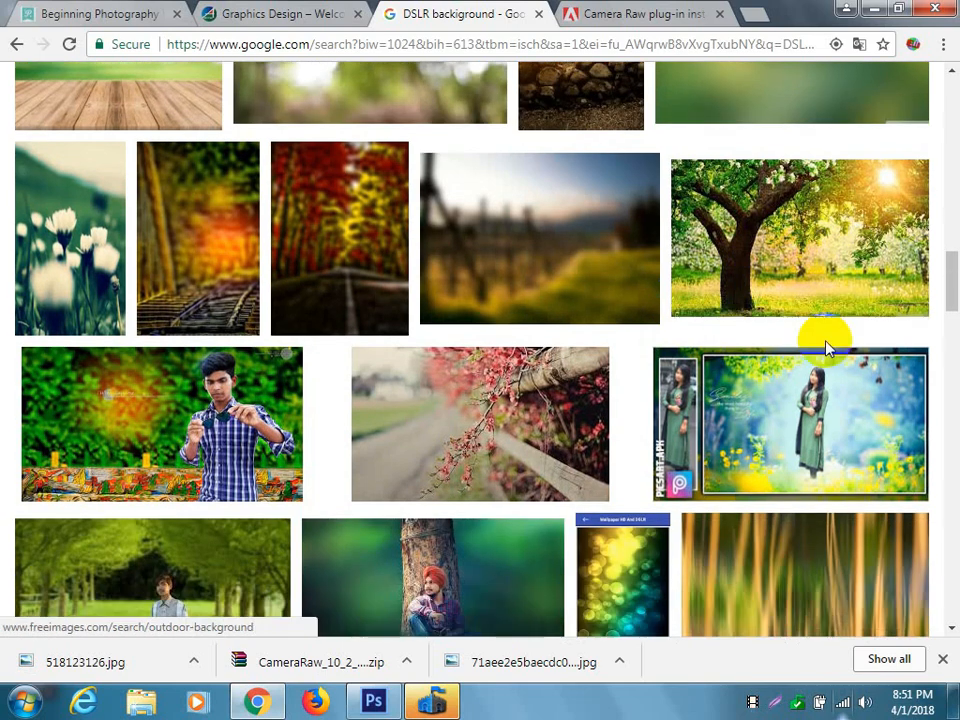
scroll(828, 349, "down", 2)
scroll(828, 349, "down", 3)
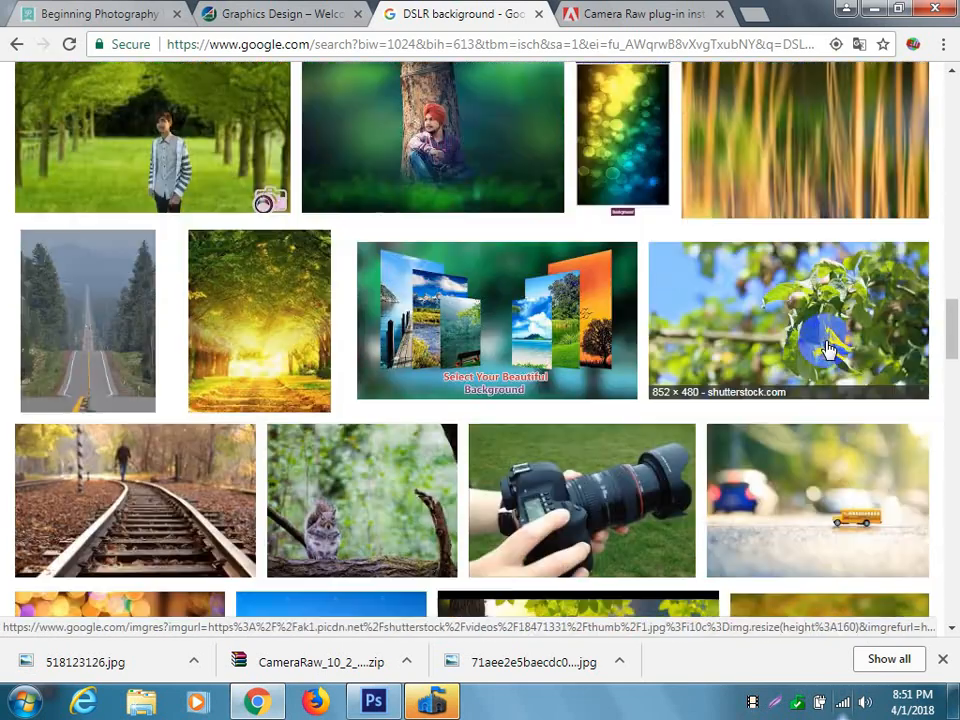
scroll(828, 349, "down", 2)
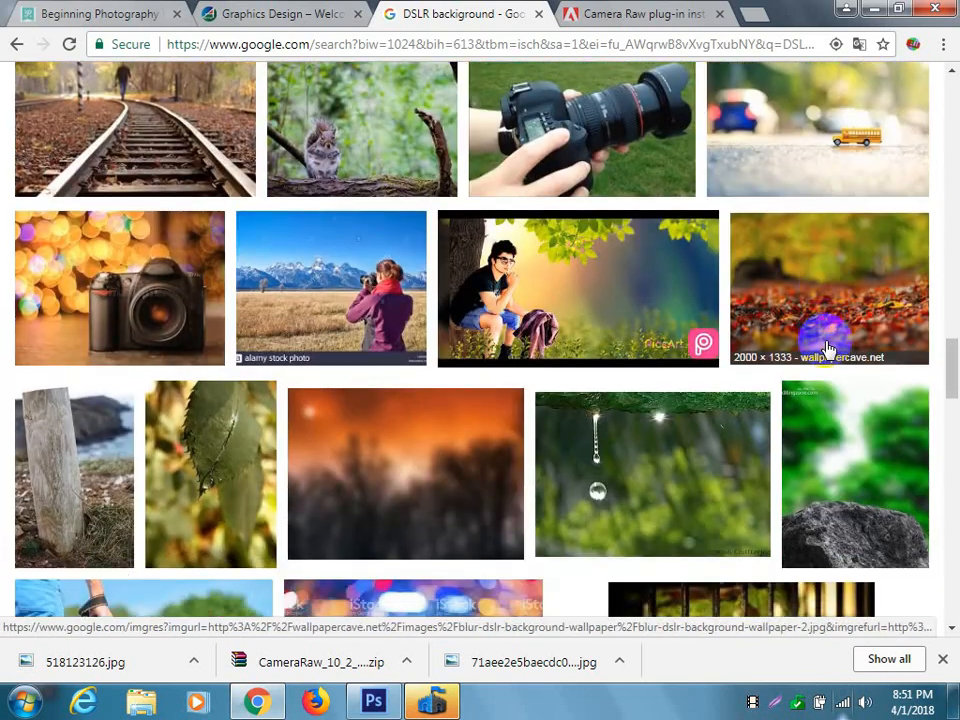
scroll(828, 349, "down", 5)
scroll(828, 349, "up", 15)
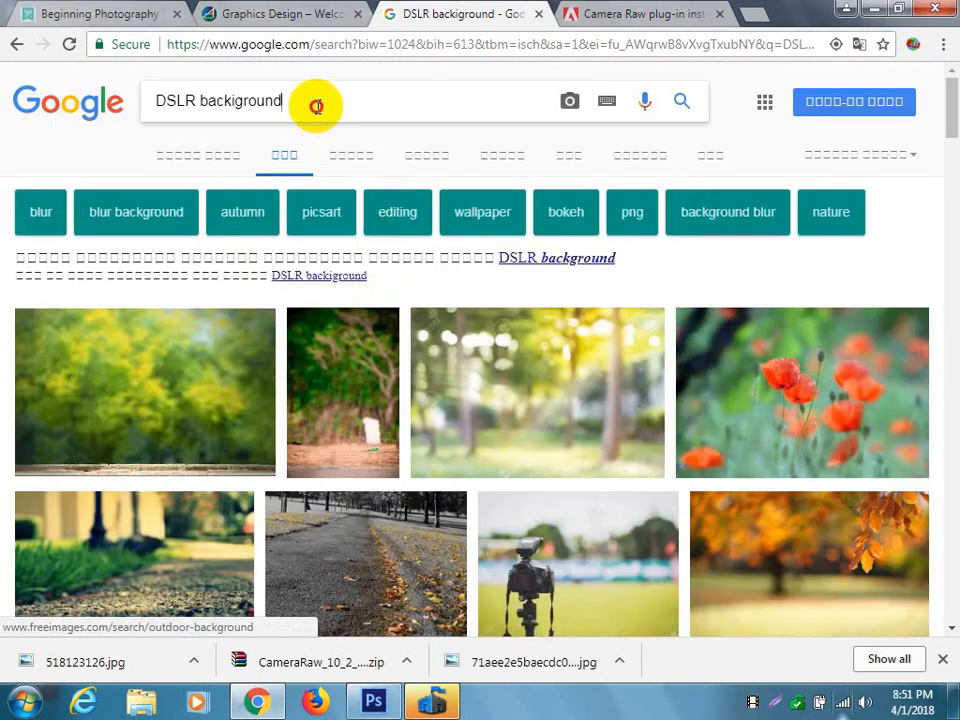
Search Google Images for "tree".
left_click_drag(317, 100, 4, 111)
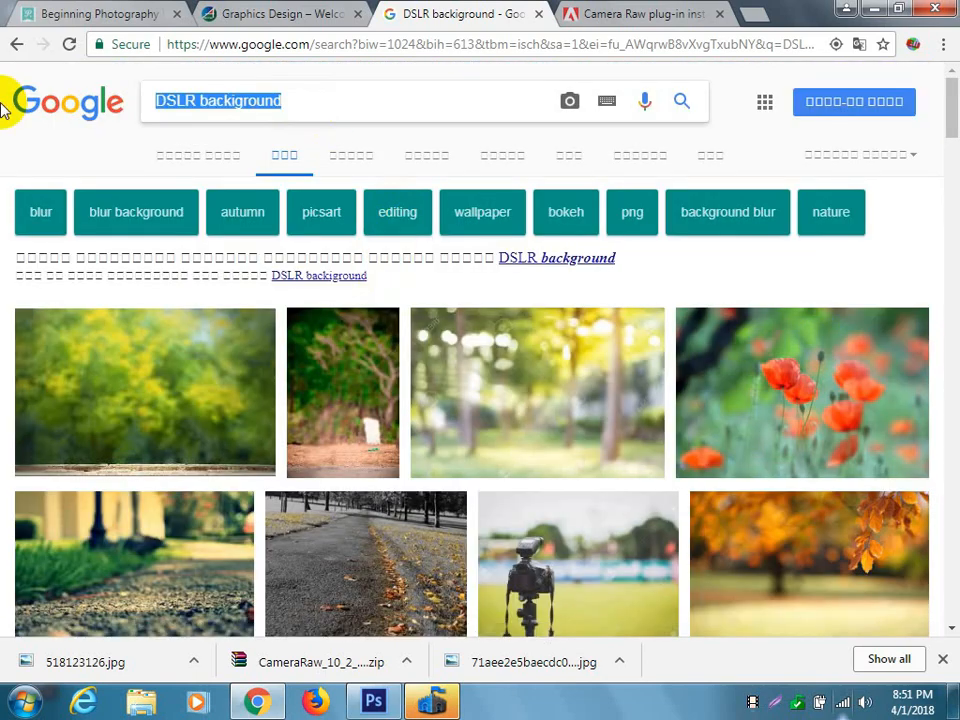
type("tree")
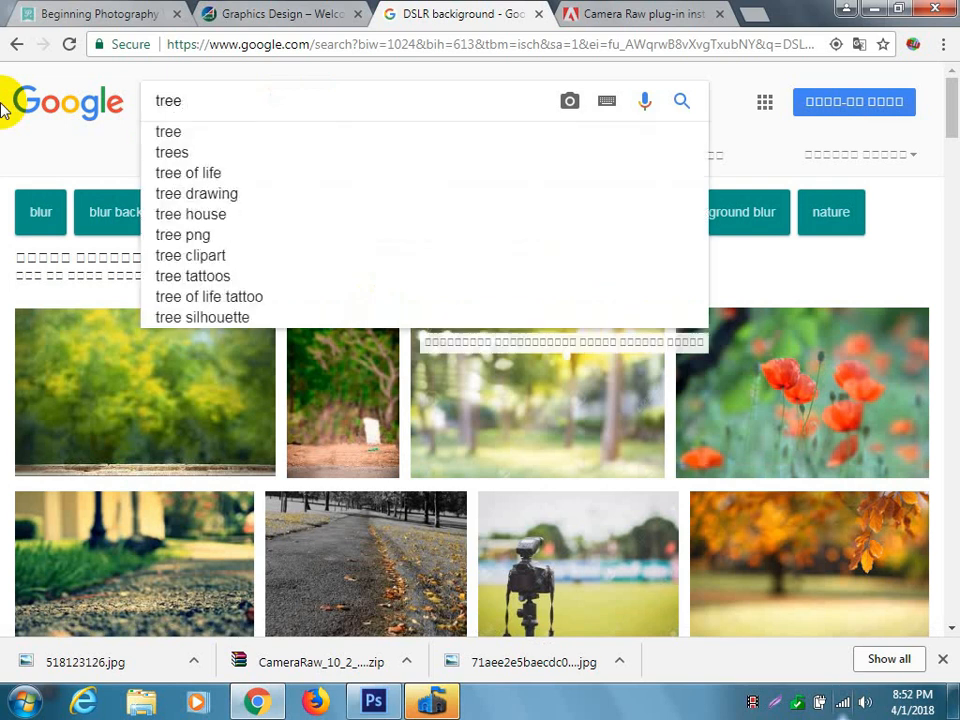
key("Return")
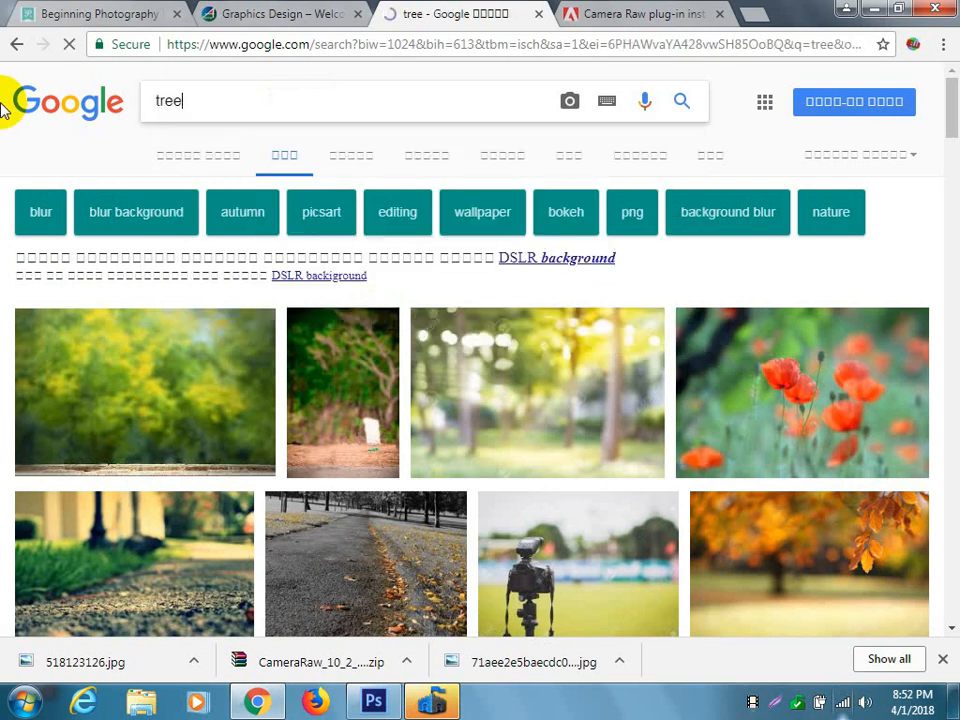
Look through the tree results and preview the arborday.org photo of a trunk beside a white picket fence.
scroll(425, 389, "down", 6)
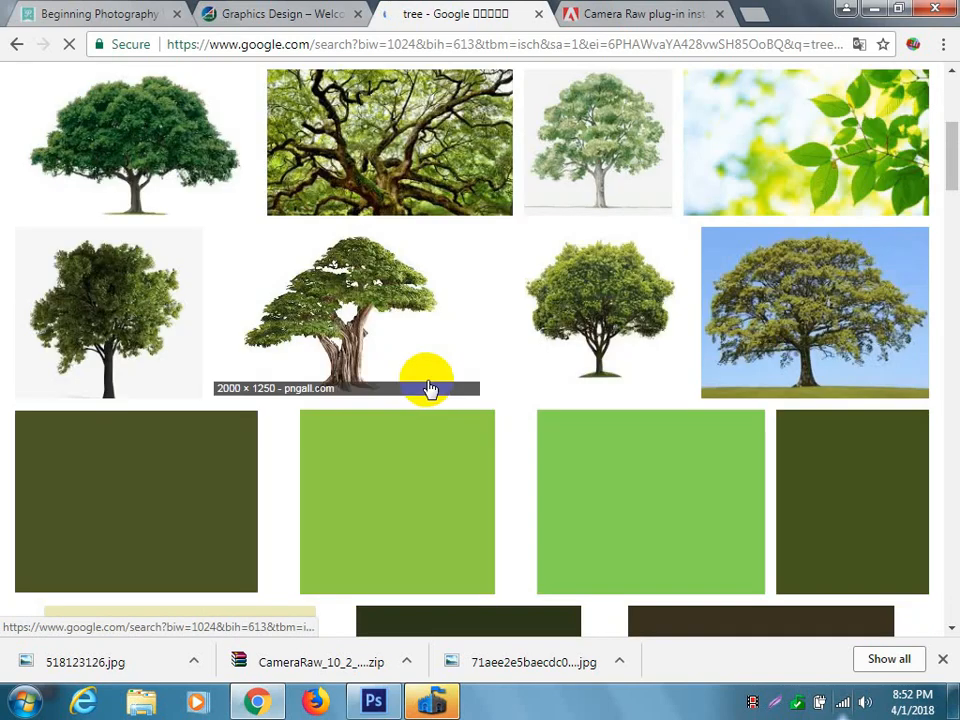
scroll(425, 389, "down", 3)
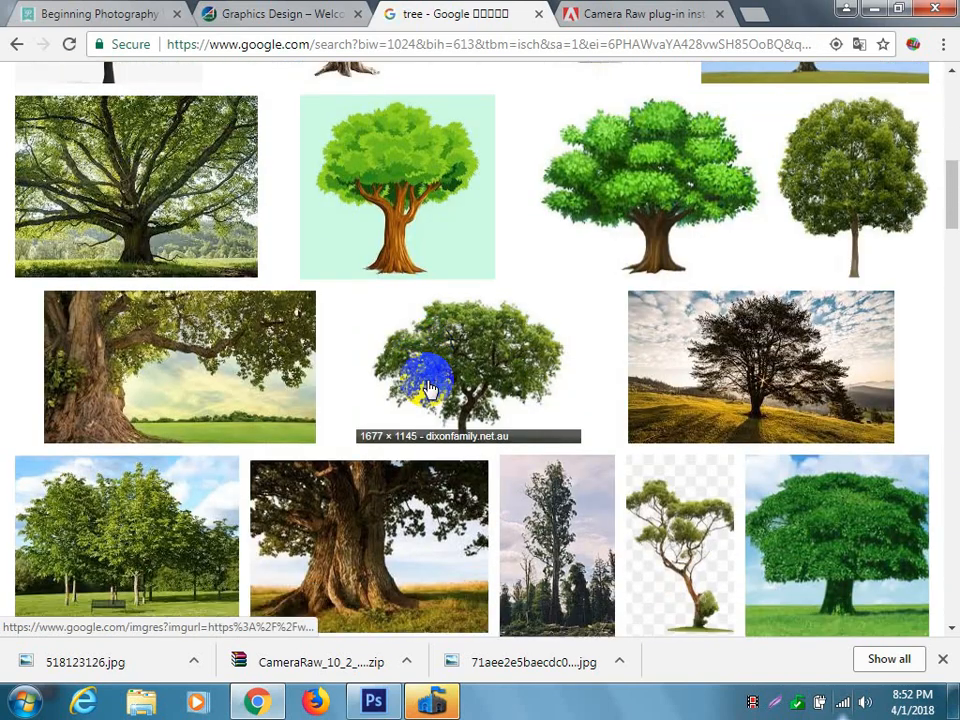
scroll(425, 389, "down", 6)
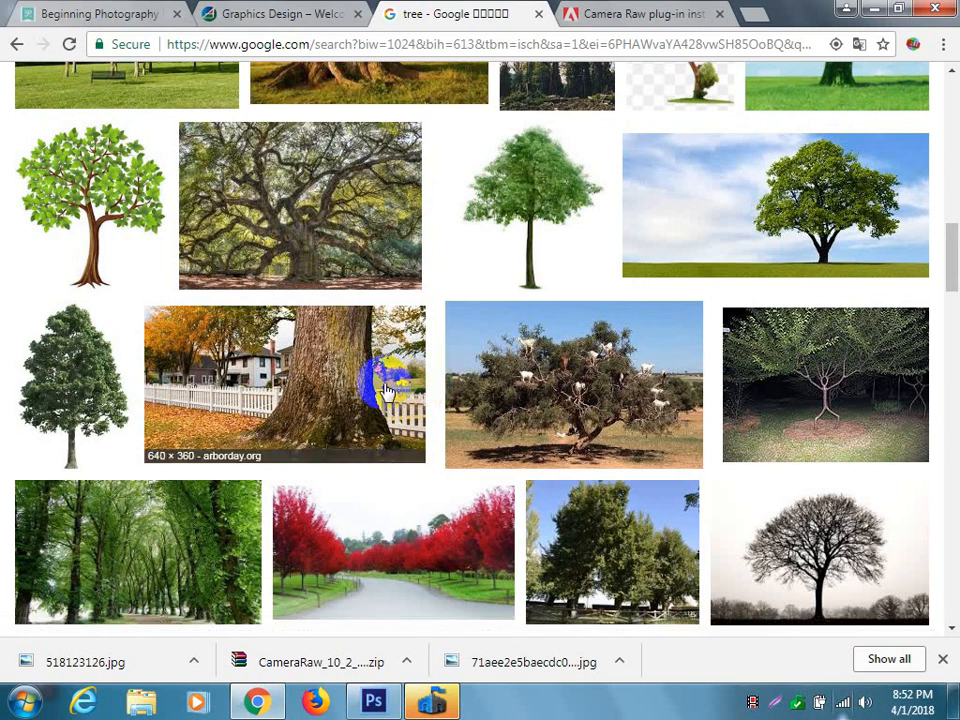
scroll(439, 368, "down", 5)
scroll(439, 368, "up", 3)
left_click(229, 272)
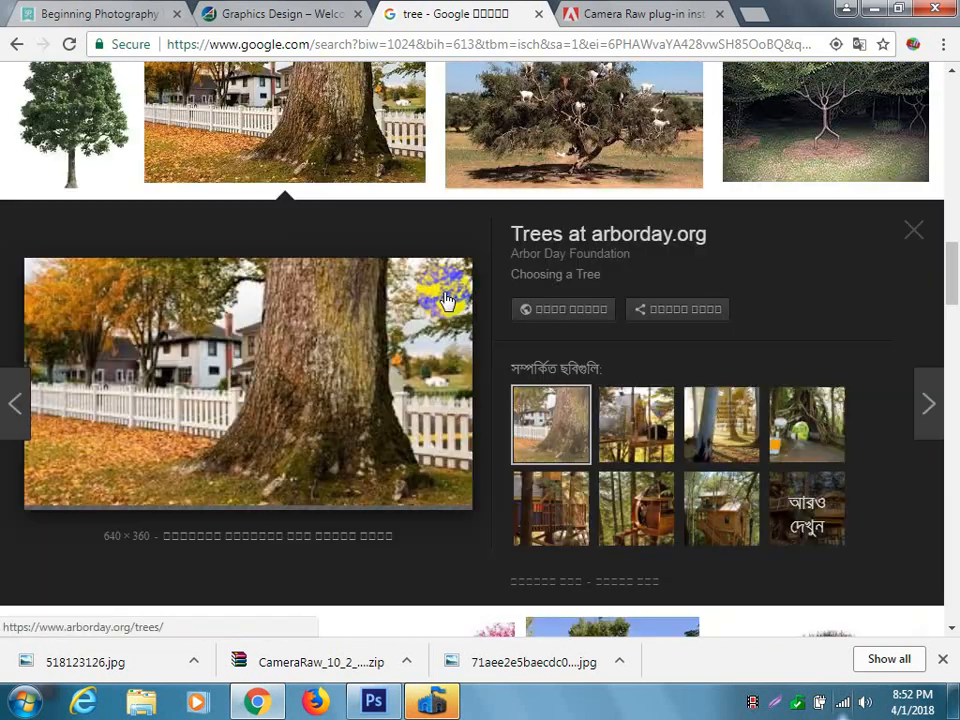
Preview the related "Kôra stromu" bark photo after comparing the Pixabay park trunk and the wallpaperscraft.com forest photo.
scroll(447, 305, "down", 10)
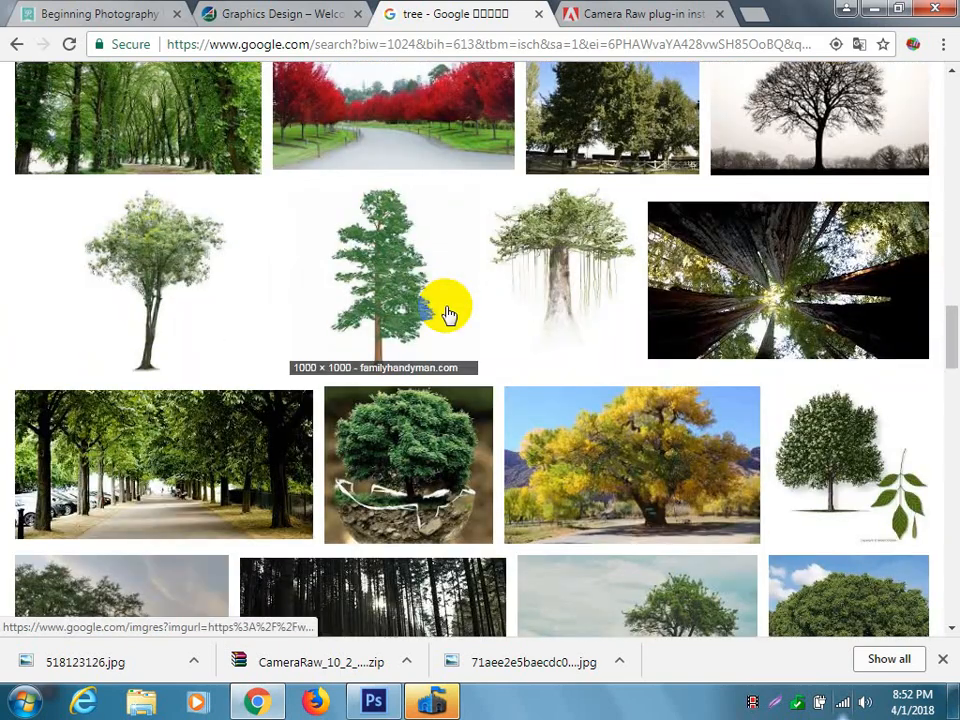
scroll(447, 314, "down", 10)
scroll(447, 314, "up", 5)
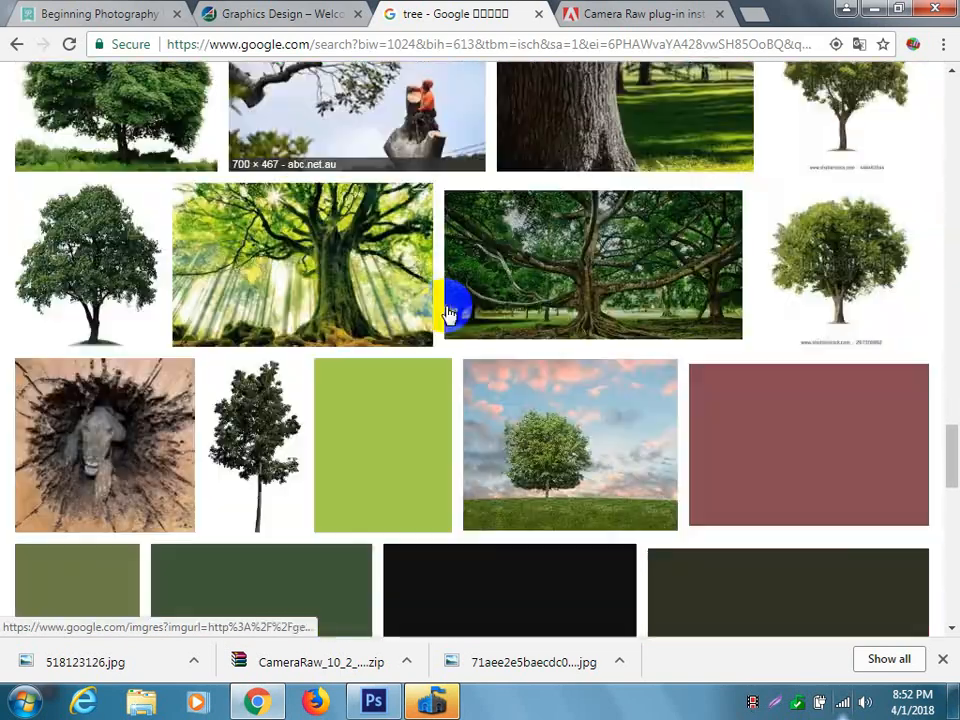
left_click(591, 268)
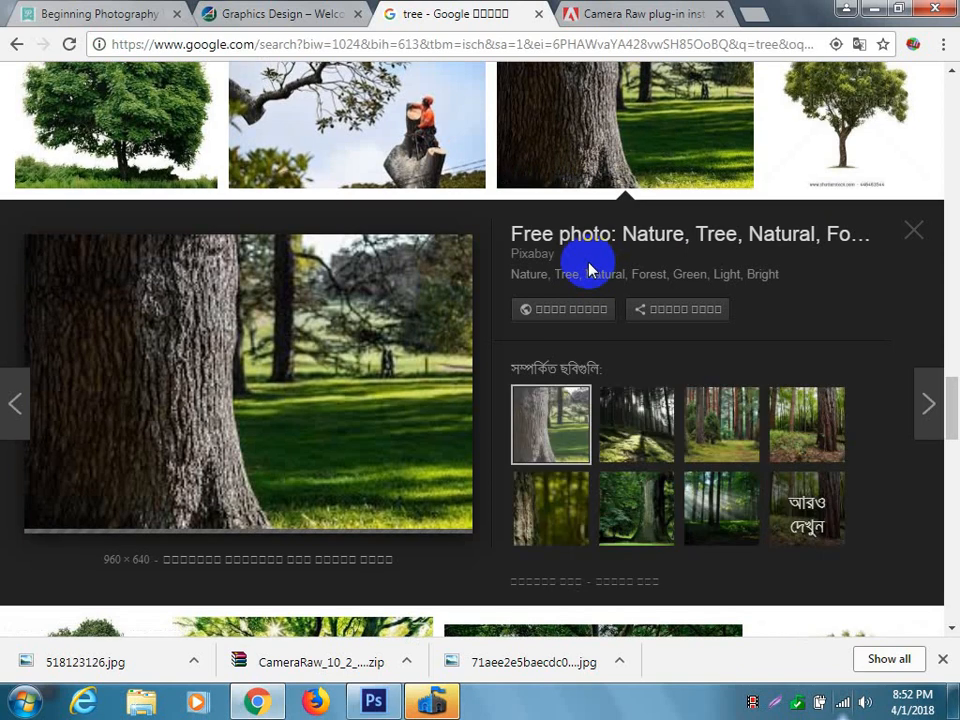
left_click(815, 428)
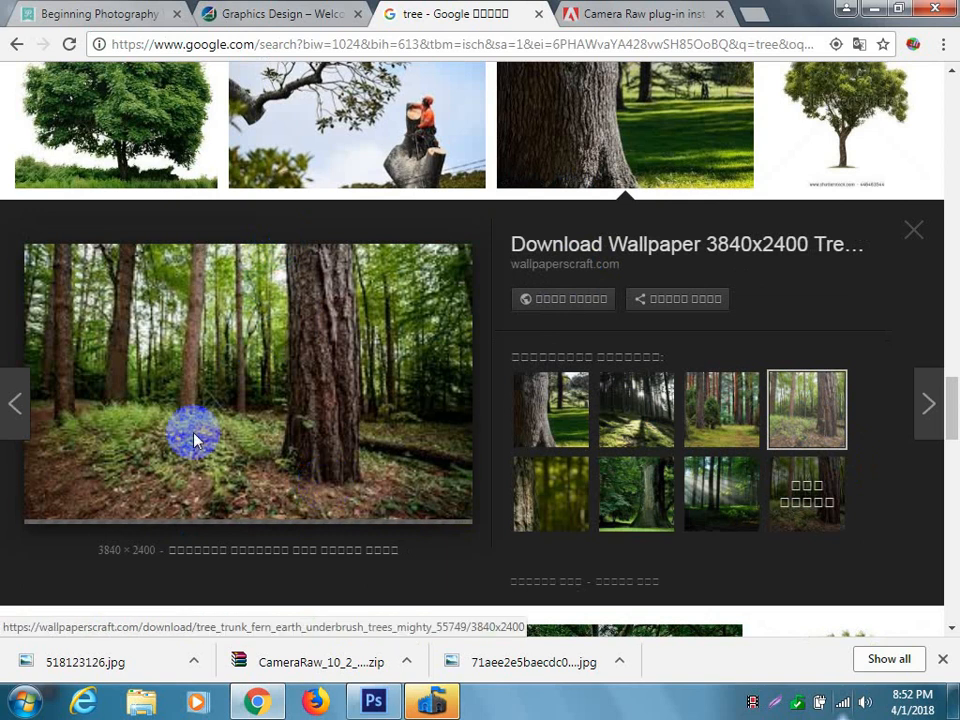
left_click(543, 497)
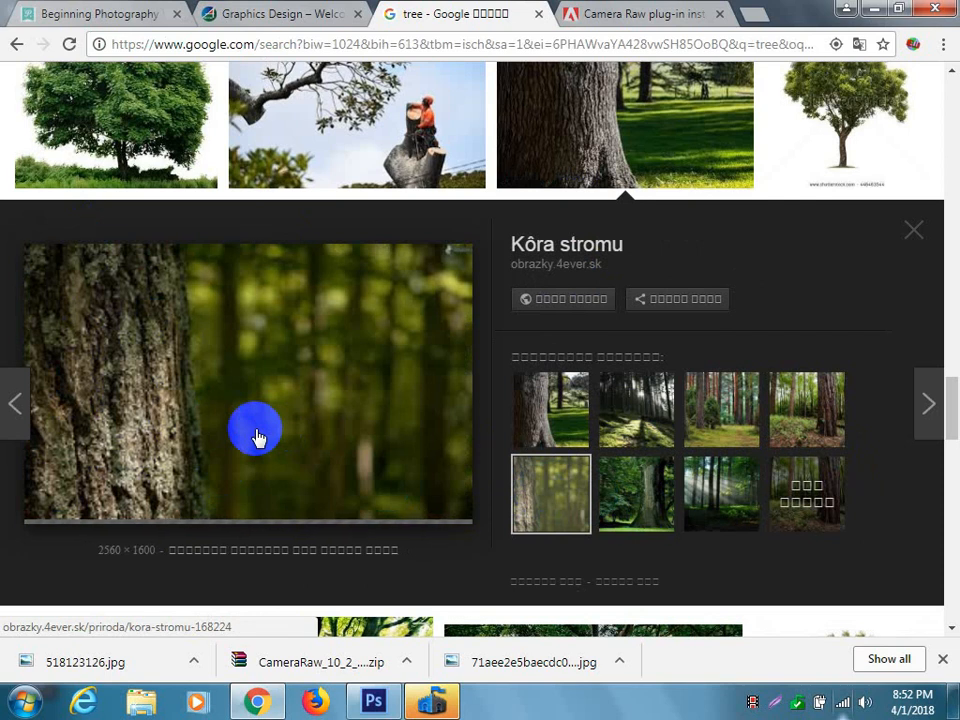
Save the previewed tree bark image to the Desktop as kora-stromu-168224.jpg.
right_click(195, 376)
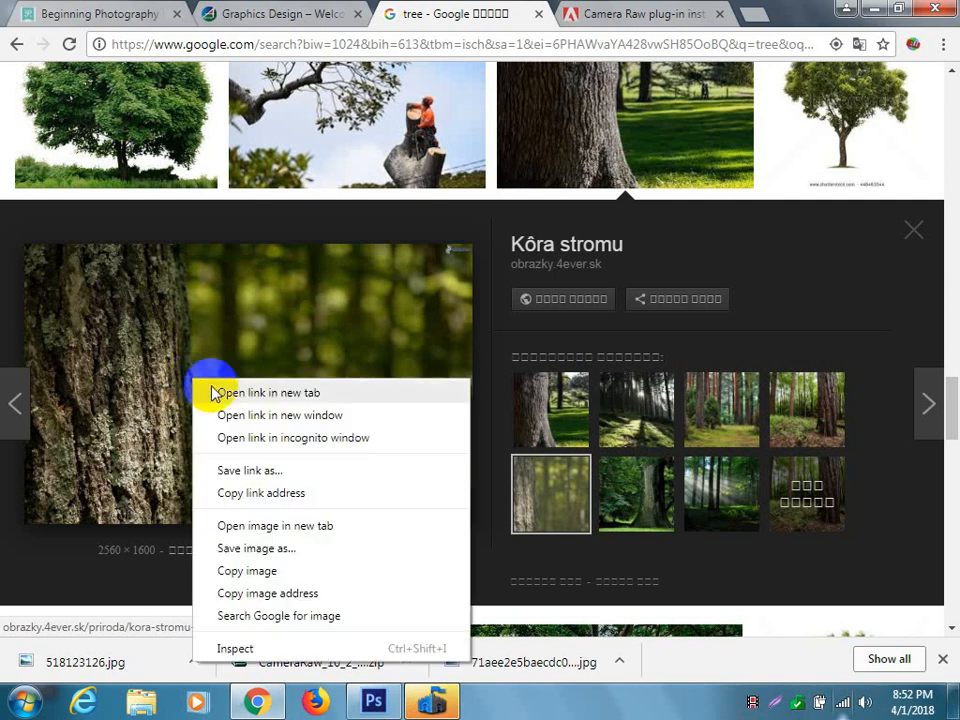
left_click(283, 547)
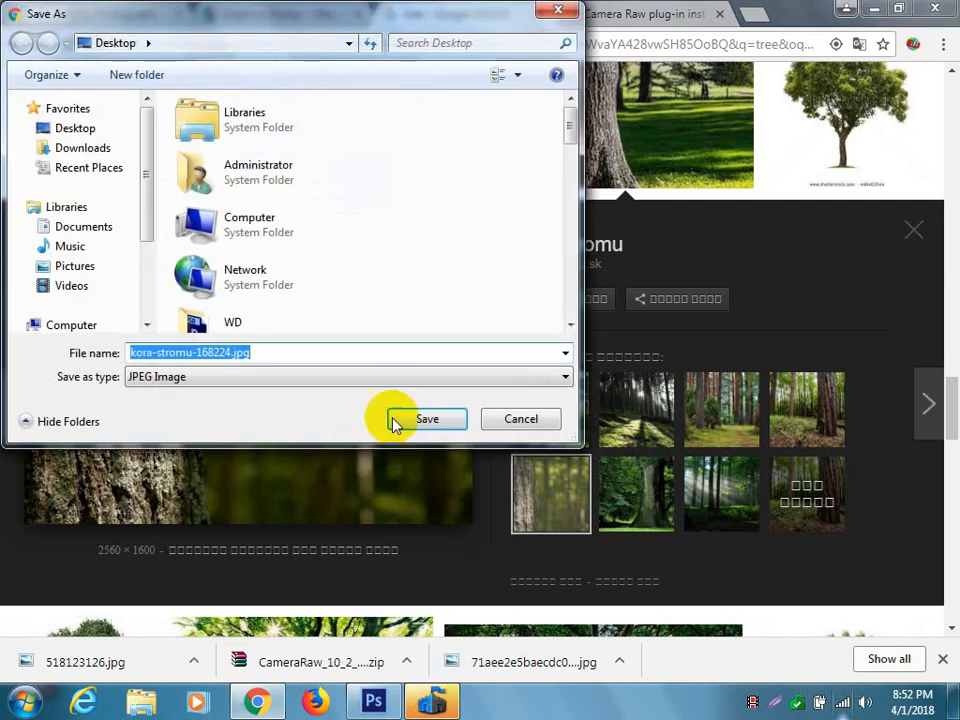
left_click(408, 424)
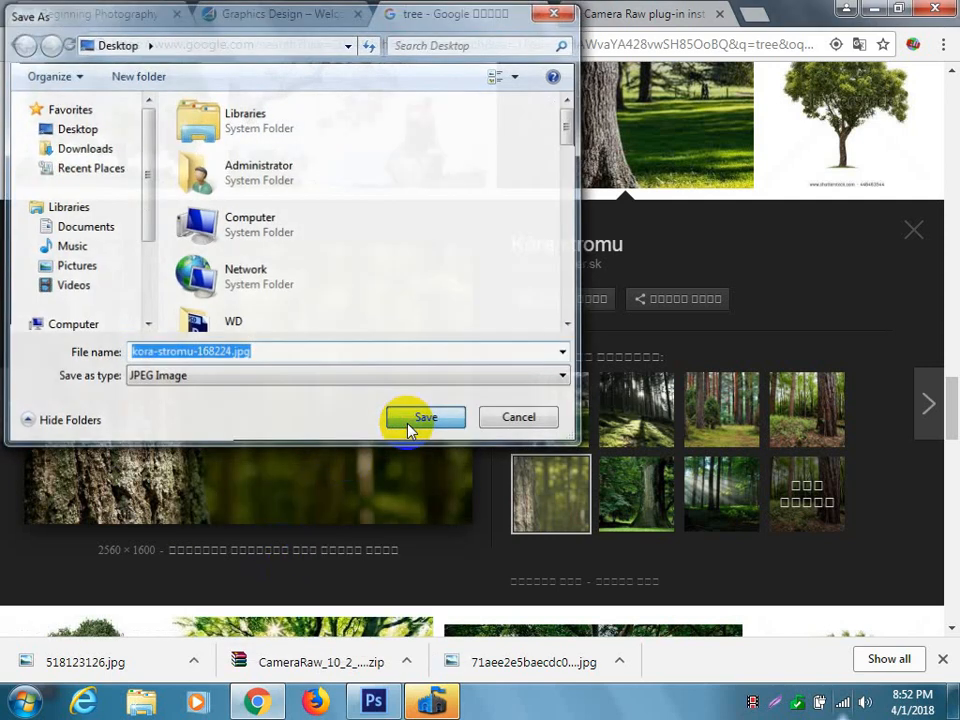
Switch to Photoshop and open kora-stromu-168224.jpg from the Desktop.
left_click(372, 703)
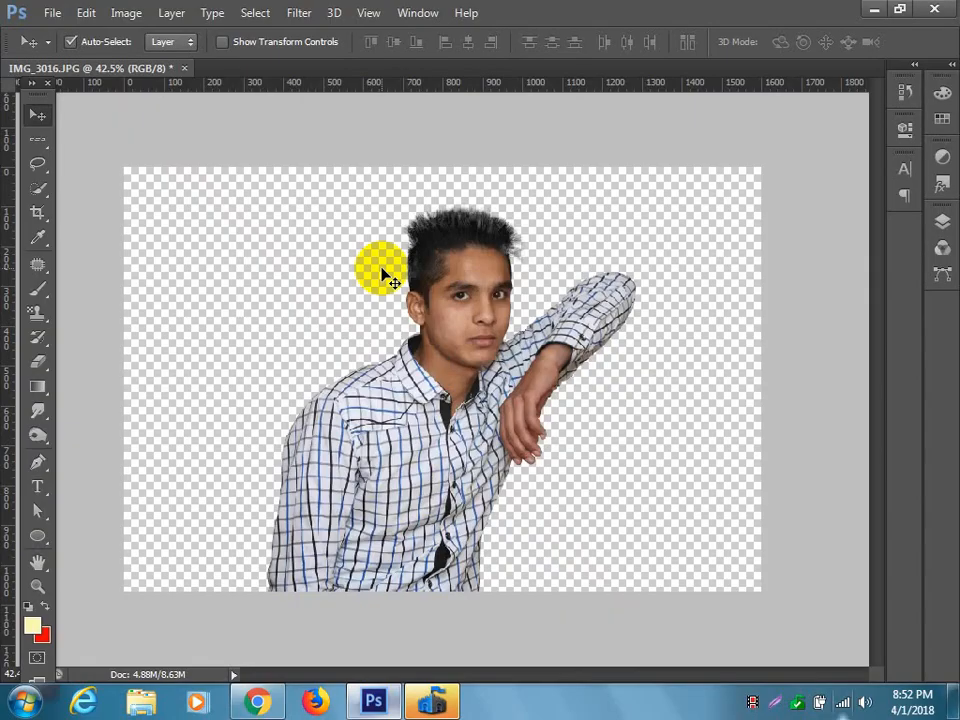
left_click(52, 13)
left_click(62, 49)
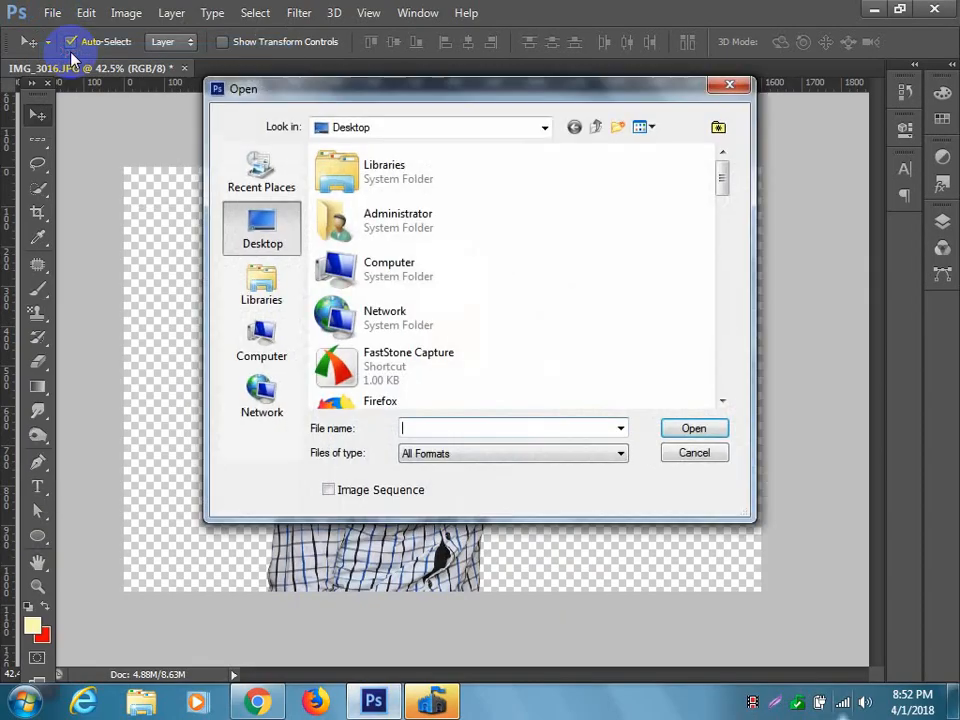
scroll(505, 298, "down", 10)
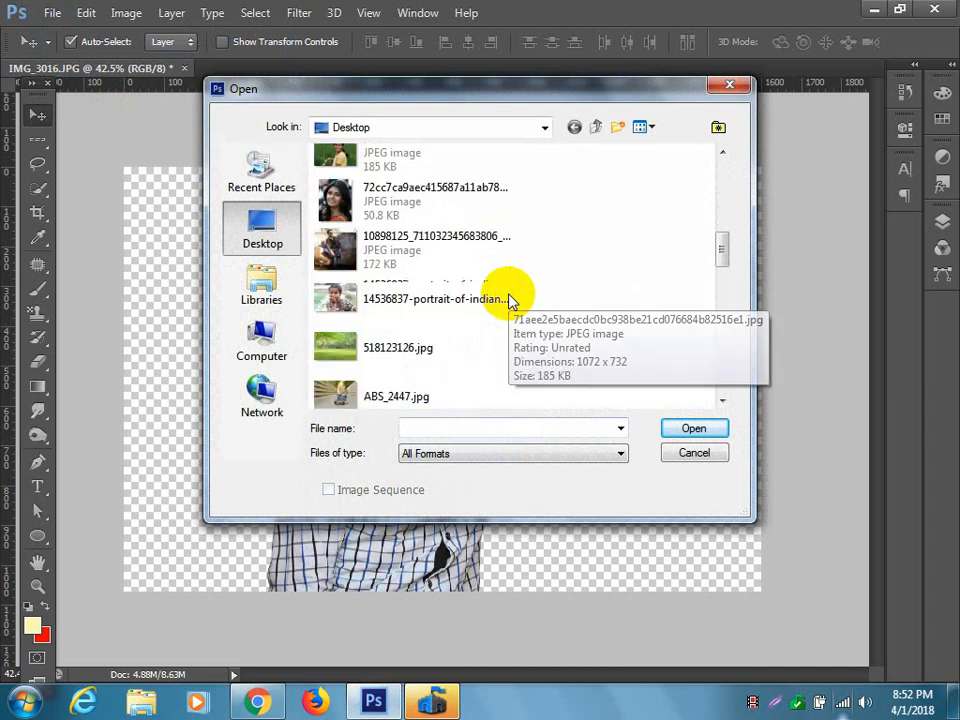
scroll(508, 300, "down", 12)
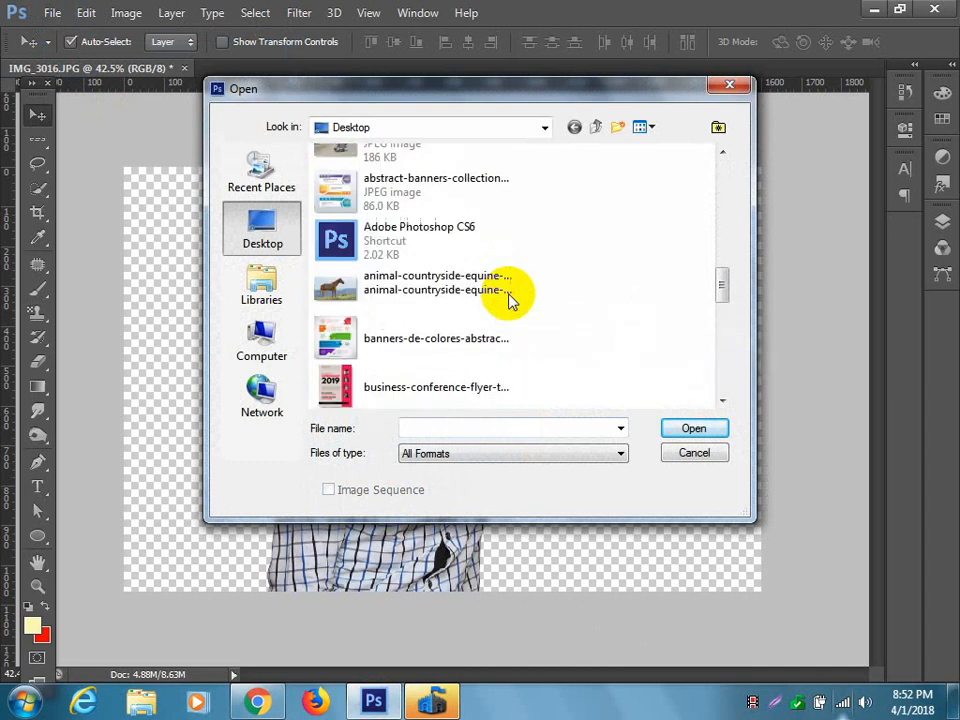
scroll(508, 300, "down", 3)
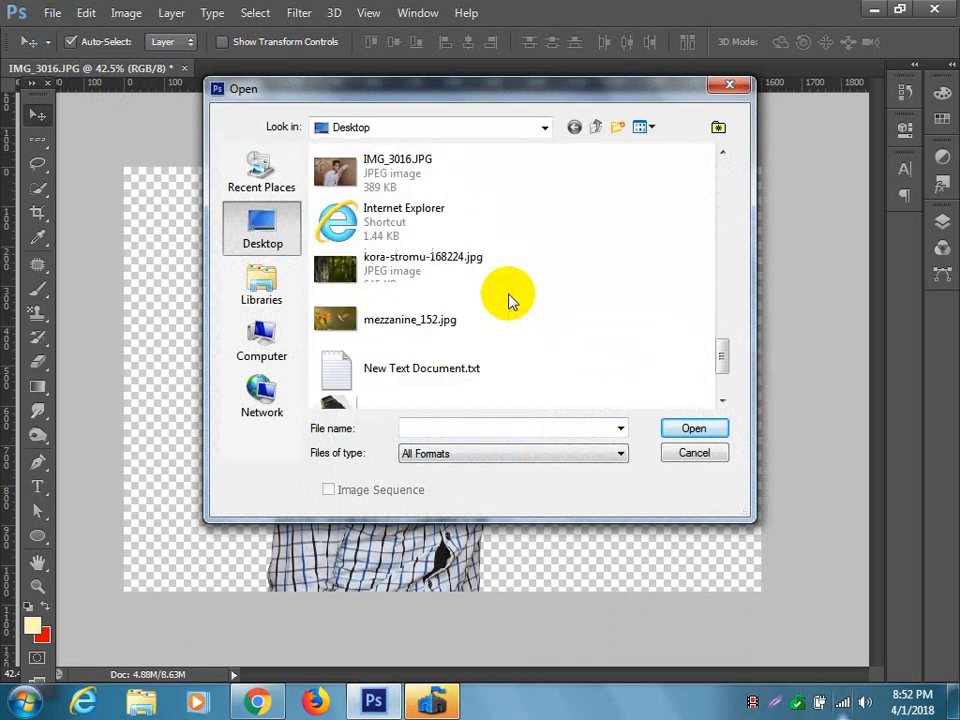
left_click(506, 288)
left_click(690, 430)
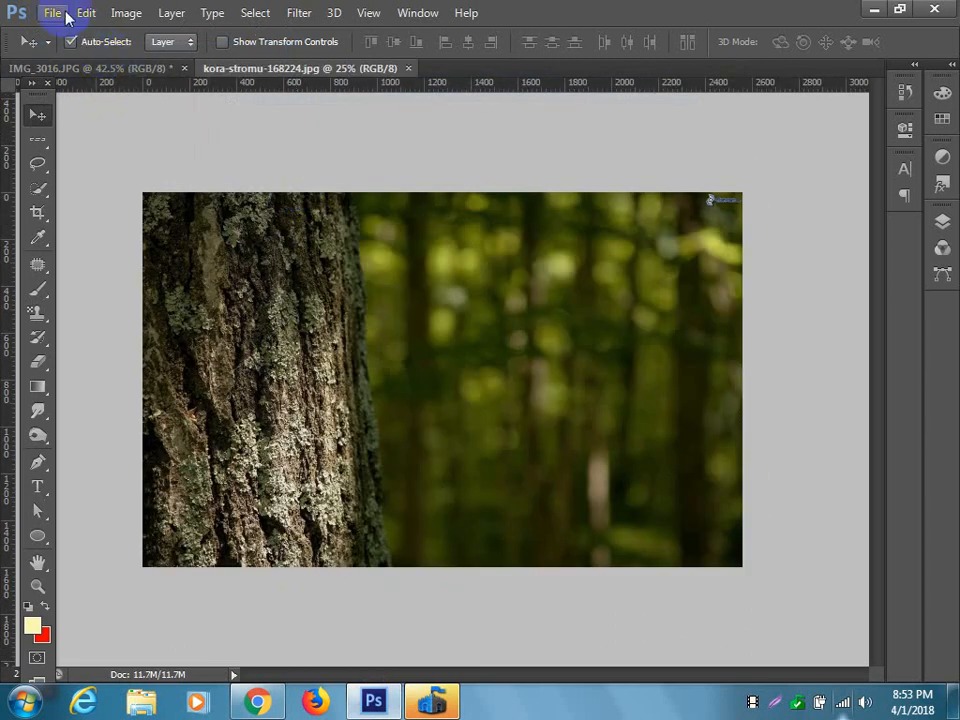
Open the park lawn image 518123126.jpg from the Desktop as another document.
left_click(64, 15)
left_click(75, 49)
scroll(587, 345, "down", 15)
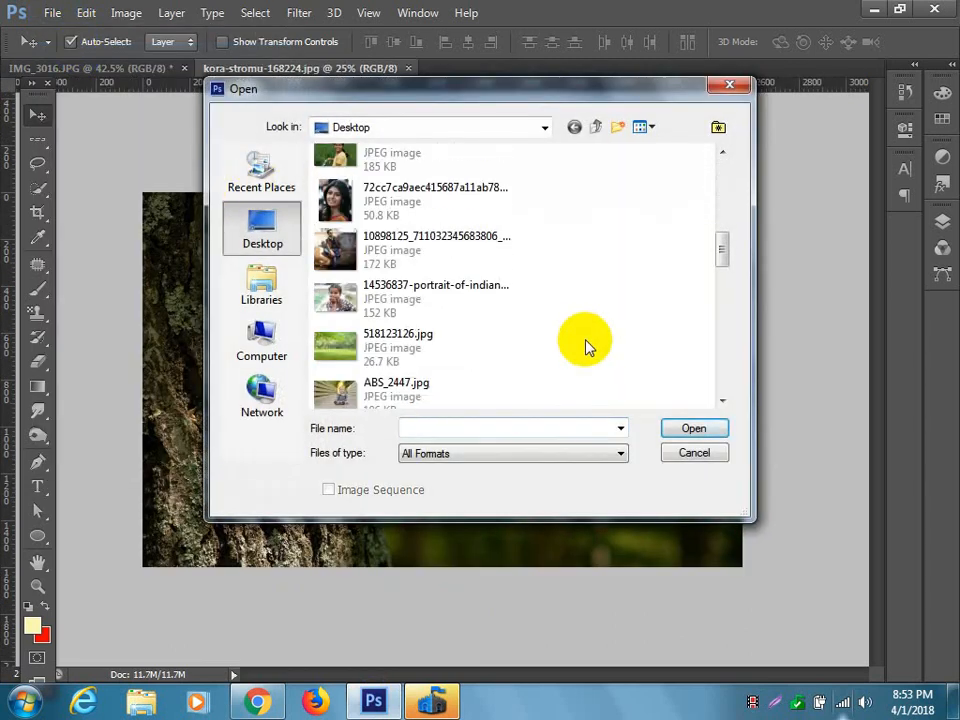
scroll(587, 345, "down", 10)
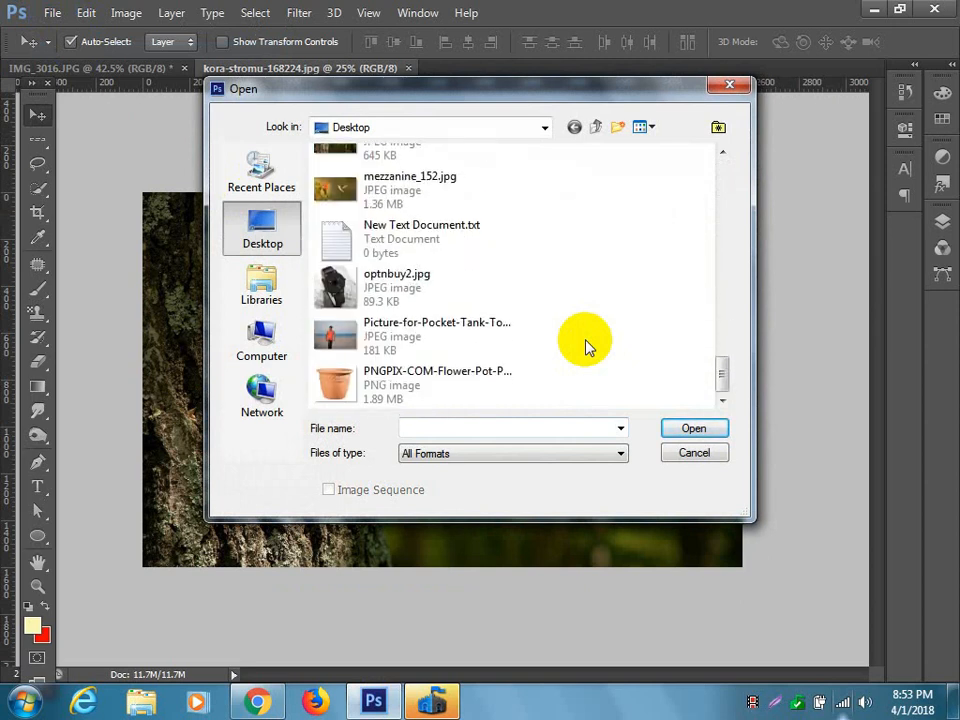
scroll(587, 345, "up", 8)
scroll(587, 345, "up", 8)
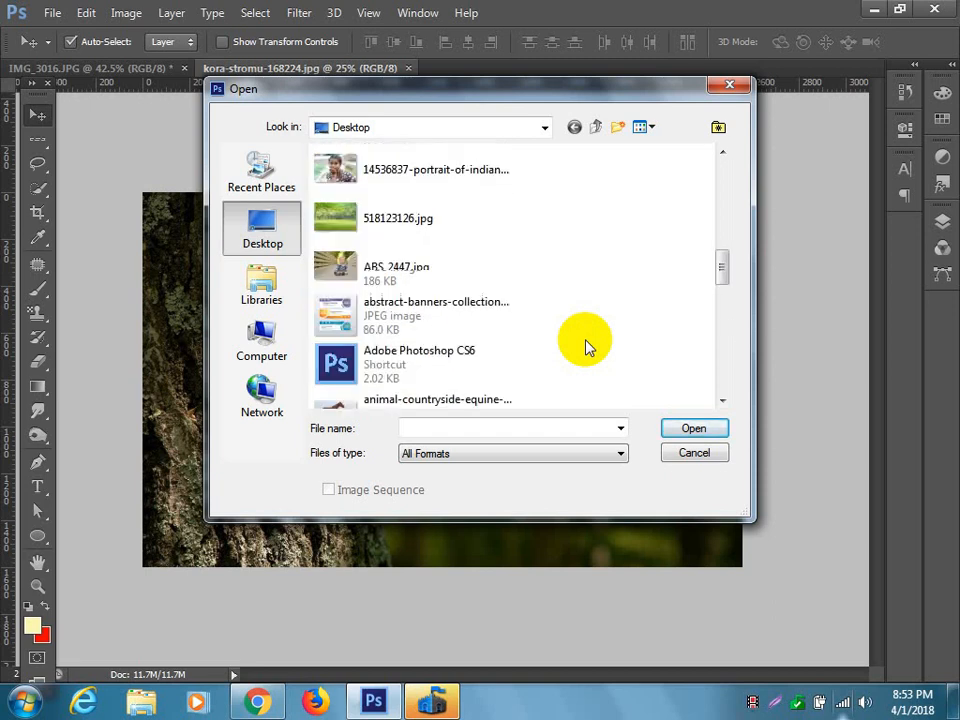
left_click(439, 232)
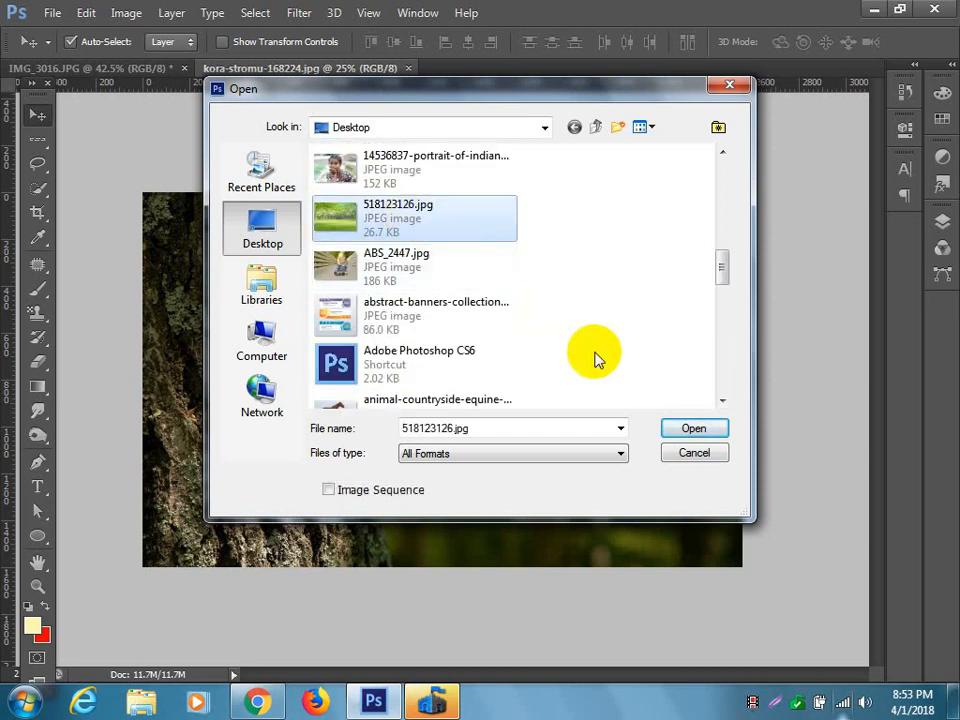
left_click(694, 428)
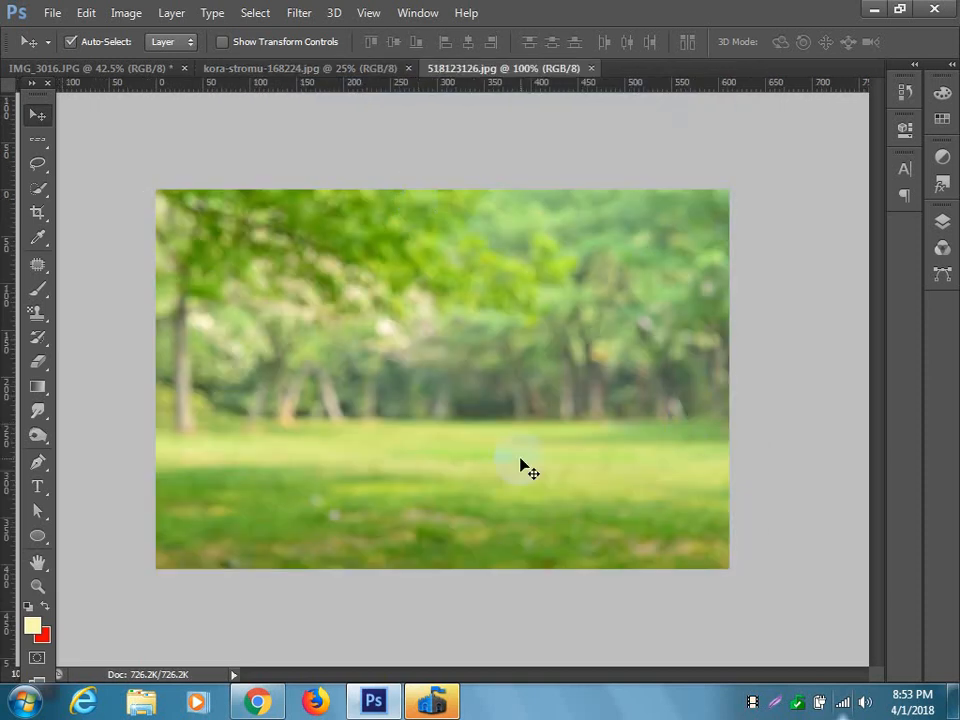
Trace the tree trunk in kora-stromu-168224.jpg with a closed Pen path along its bark edge and convert the path into a selection.
left_click(317, 72)
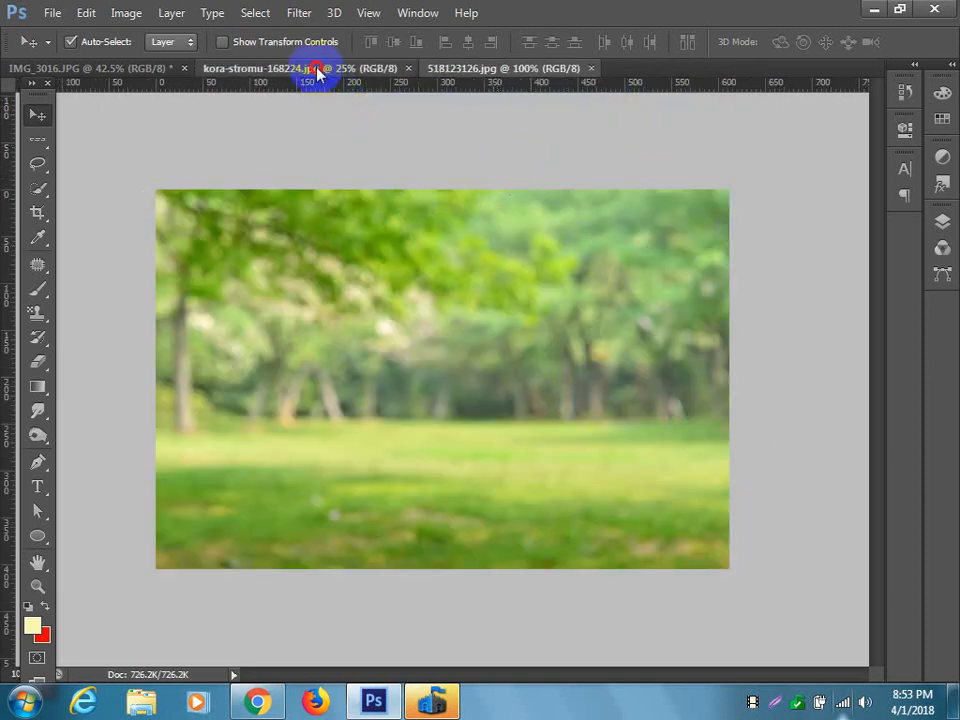
scroll(297, 388, "up", 4)
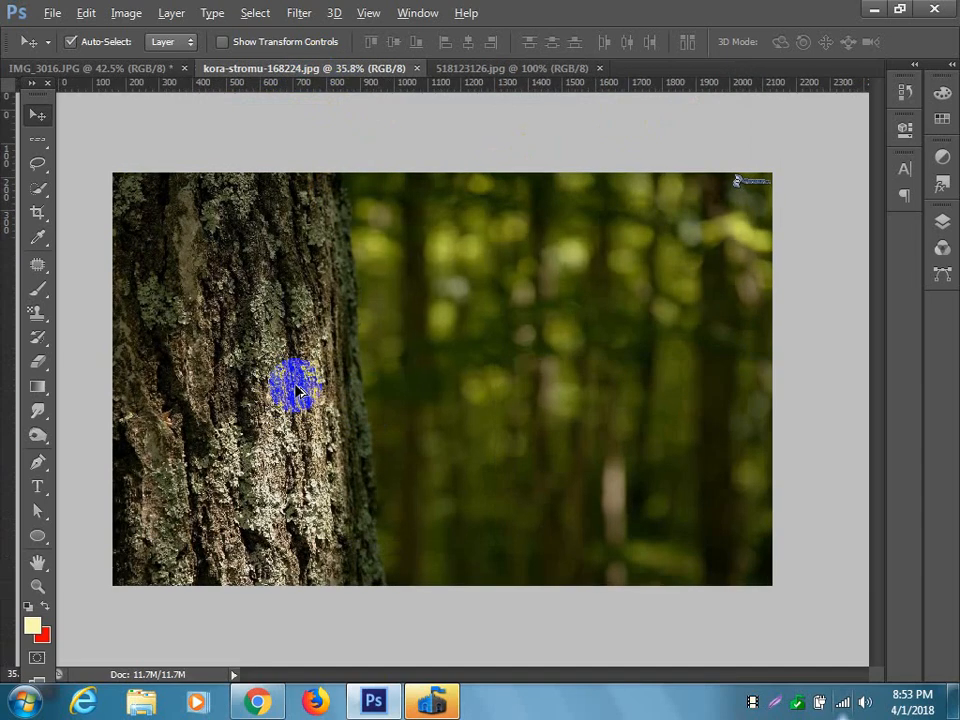
scroll(384, 375, "down", 1)
scroll(390, 376, "up", 2)
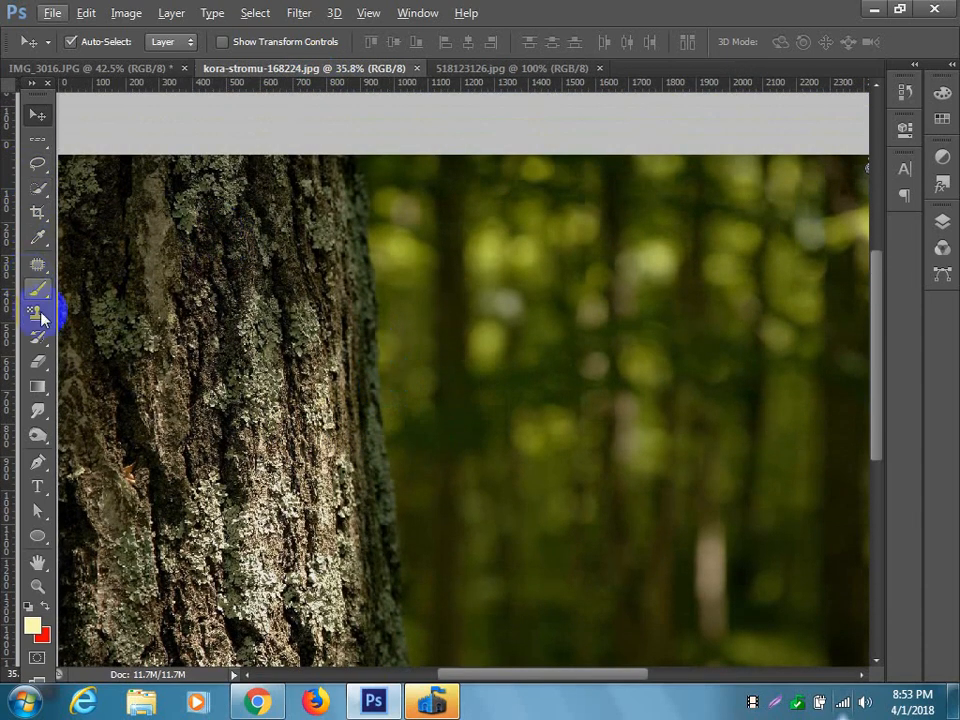
left_click(38, 461)
mouse_move(351, 157)
left_mouse_down()
mouse_move(380, 292)
mouse_move(379, 403)
mouse_move(406, 527)
mouse_move(401, 648)
left_mouse_up()
left_click(405, 672)
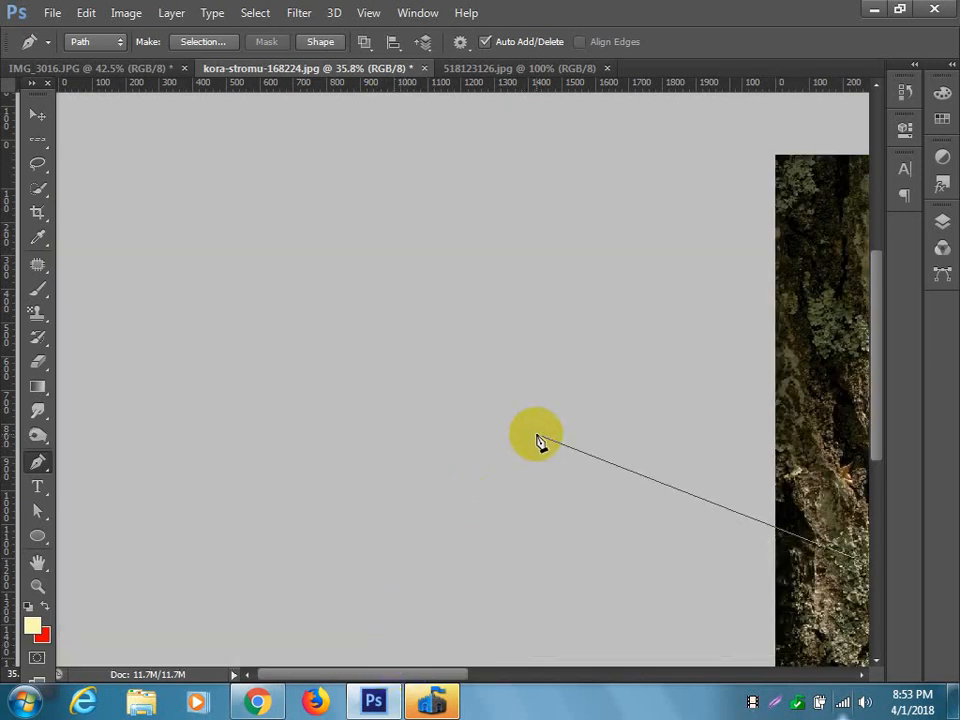
scroll(540, 444, "down", 2)
mouse_move(397, 569)
left_mouse_down()
mouse_move(203, 578)
mouse_move(113, 560)
mouse_move(140, 228)
mouse_move(182, 160)
mouse_move(330, 163)
mouse_move(355, 208)
left_mouse_up()
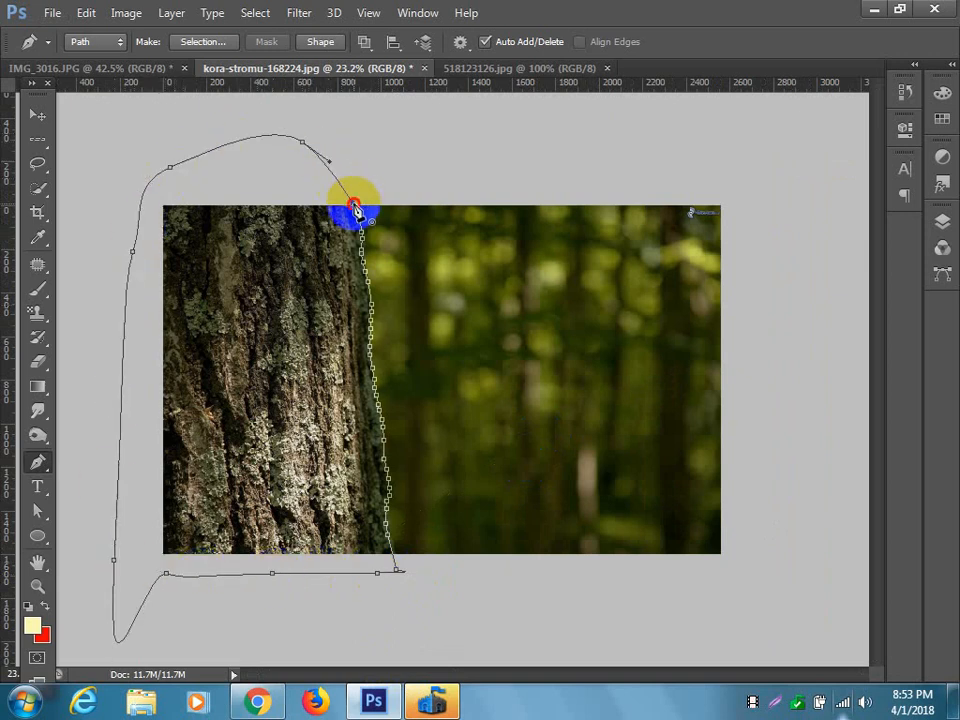
key("ctrl+Return")
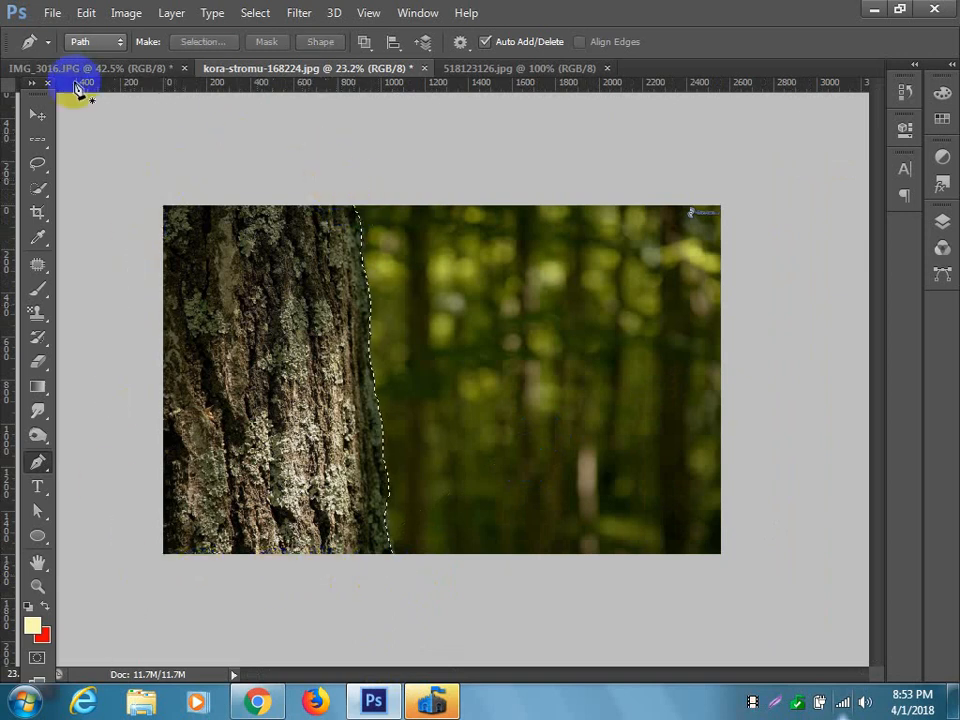
Move the selected trunk into 518123126.jpg and scale it to about 23% width and 29% height so it spans the lawn image's height.
left_click(35, 113)
left_click_drag(268, 400, 439, 386)
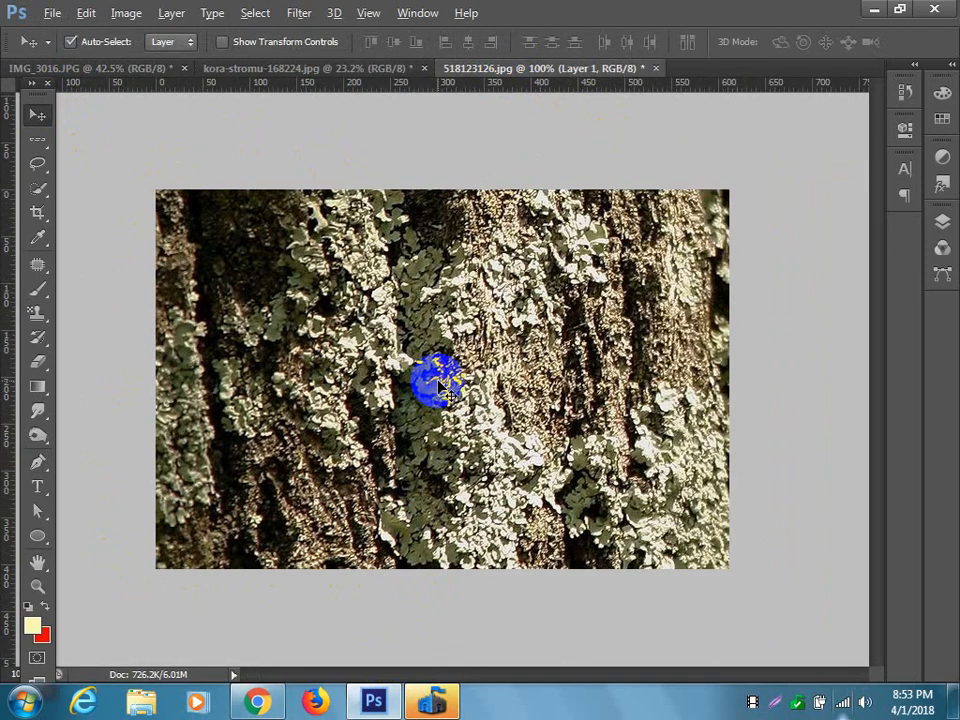
scroll(438, 387, "down", 4)
scroll(439, 388, "down", 1)
key("ctrl+t")
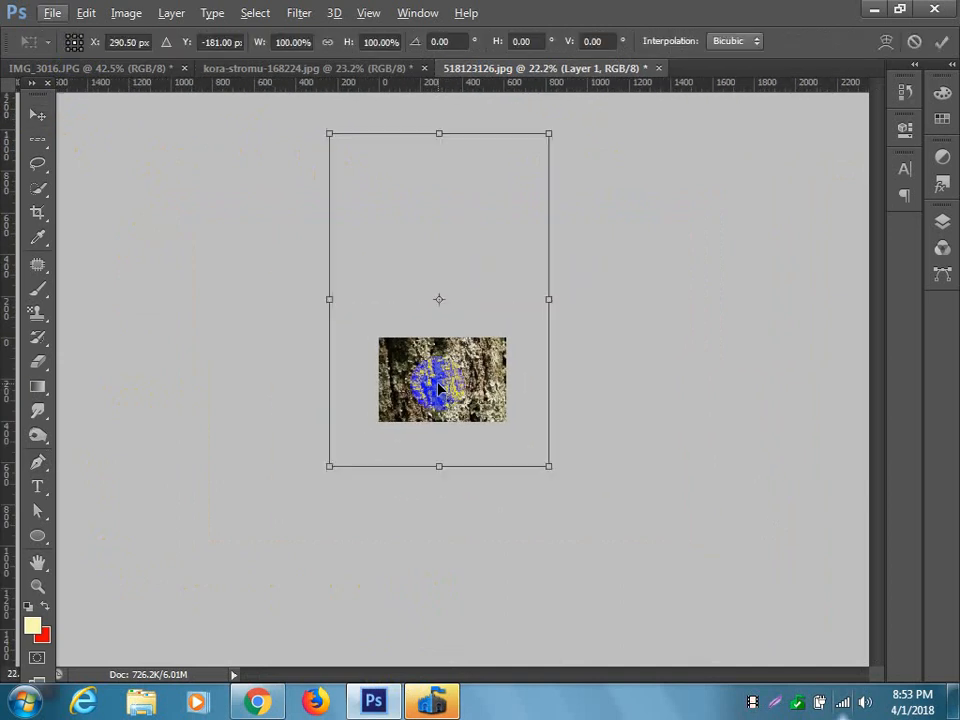
left_click_drag(551, 133, 390, 391)
left_click_drag(356, 458, 443, 392)
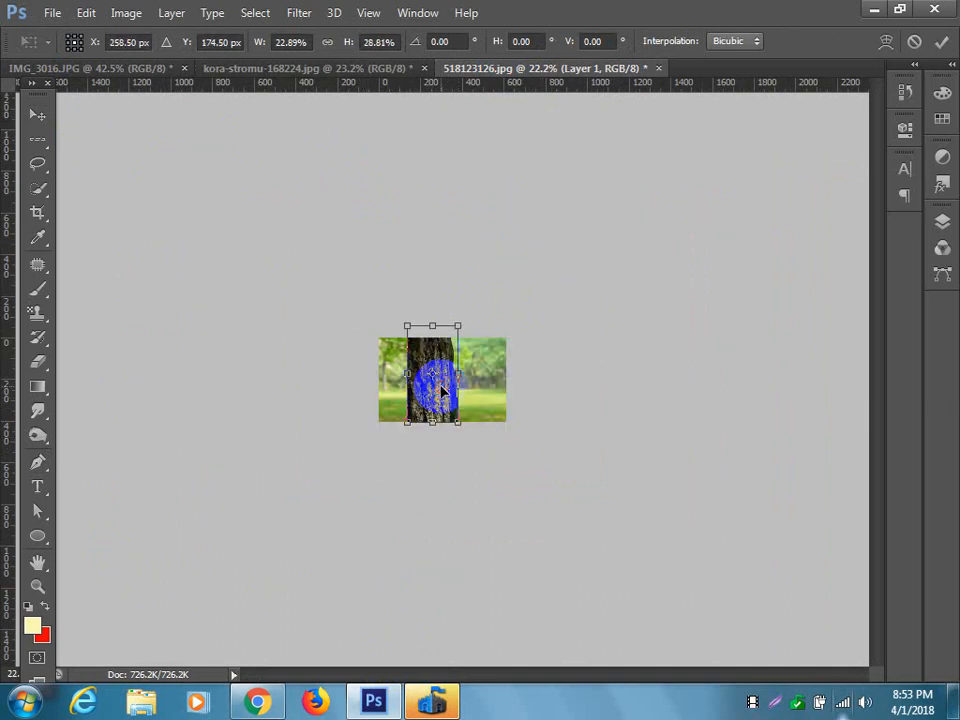
key("Return")
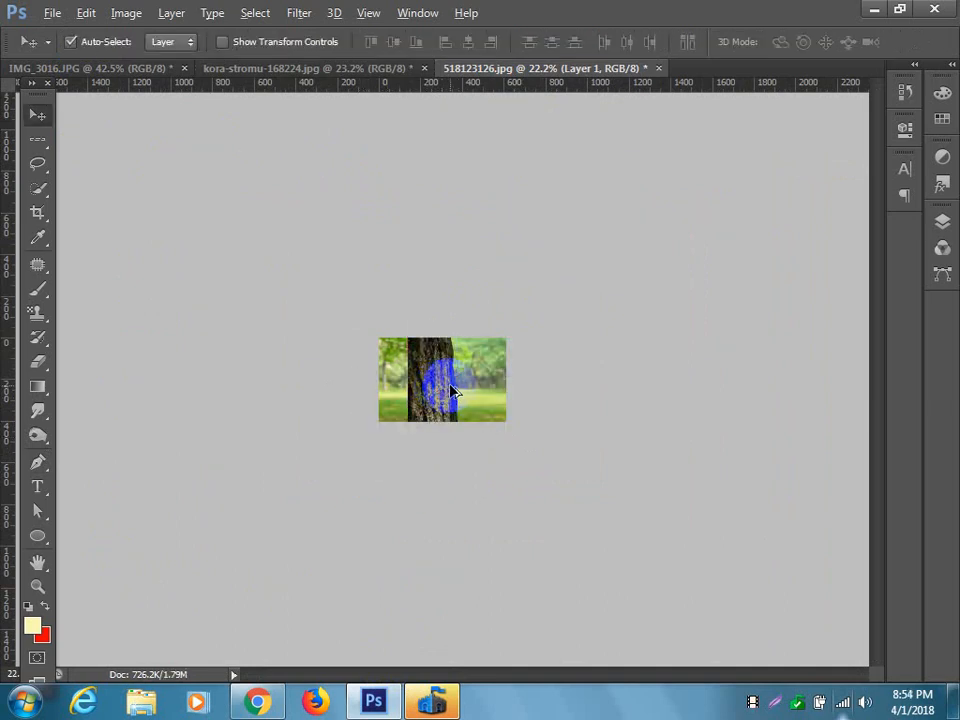
Flip the trunk horizontally and place it against the right edge of the lawn image.
scroll(452, 390, "up", 6)
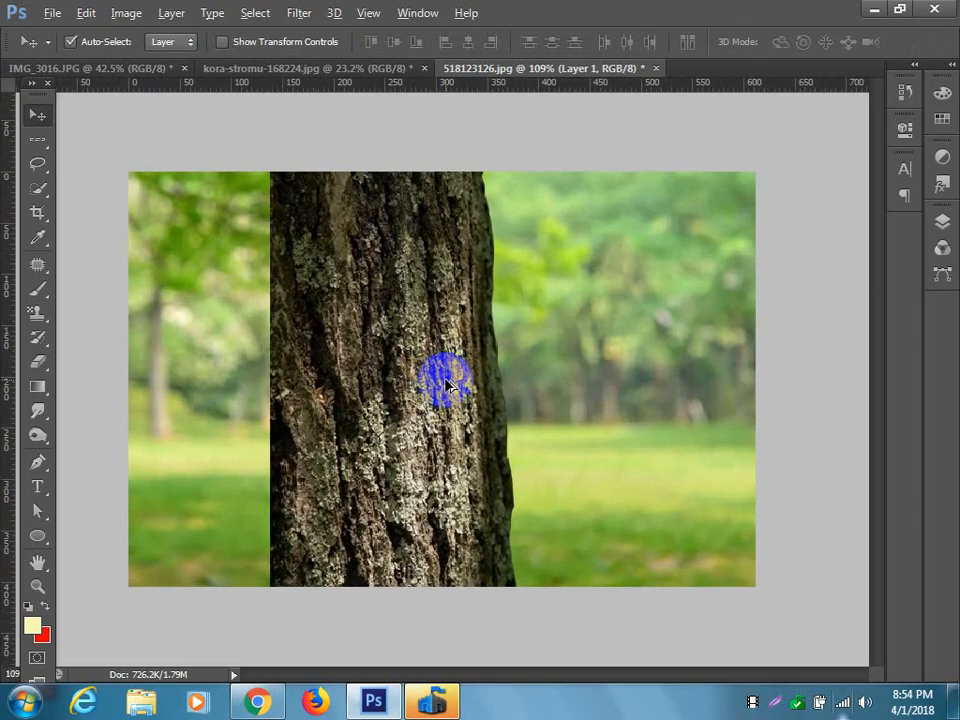
left_click_drag(381, 377, 564, 392)
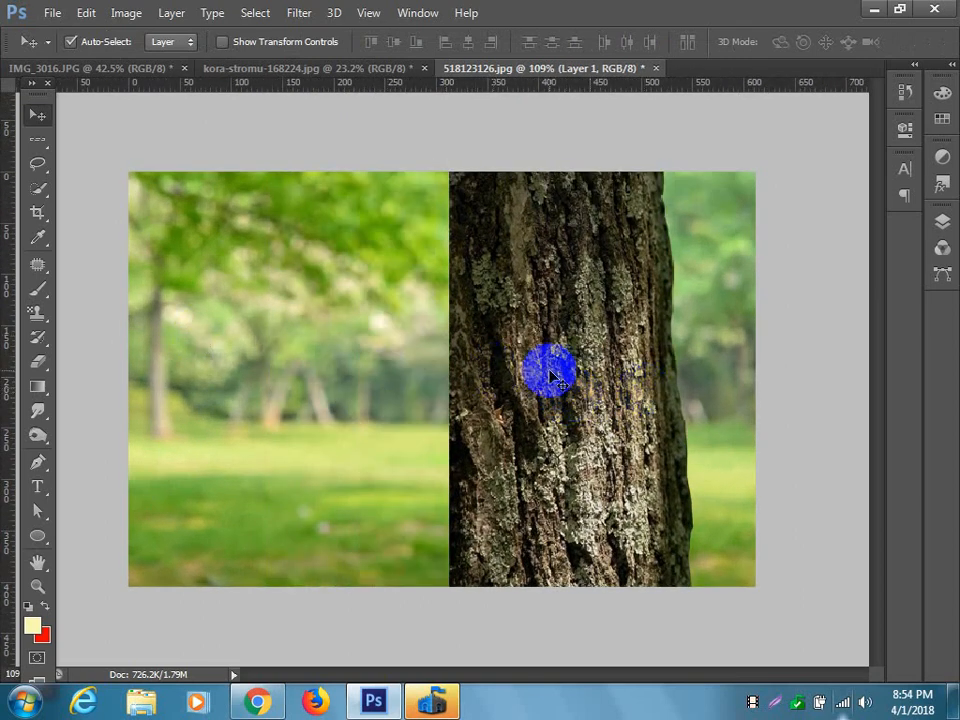
key("ctrl+t")
right_click(585, 367)
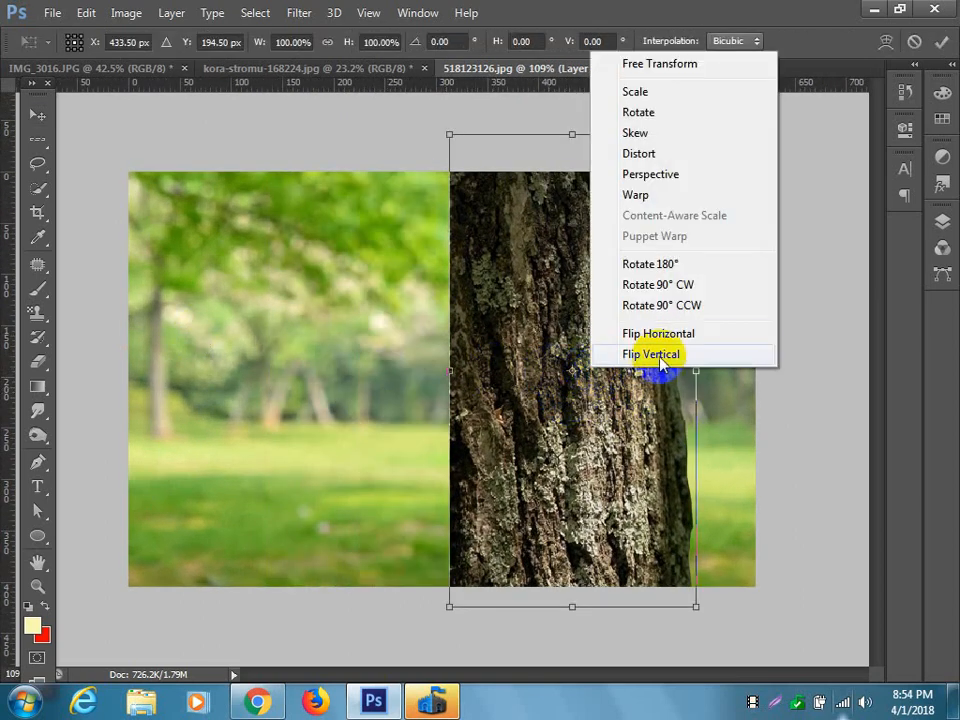
left_click(654, 333)
left_click_drag(660, 349, 782, 446)
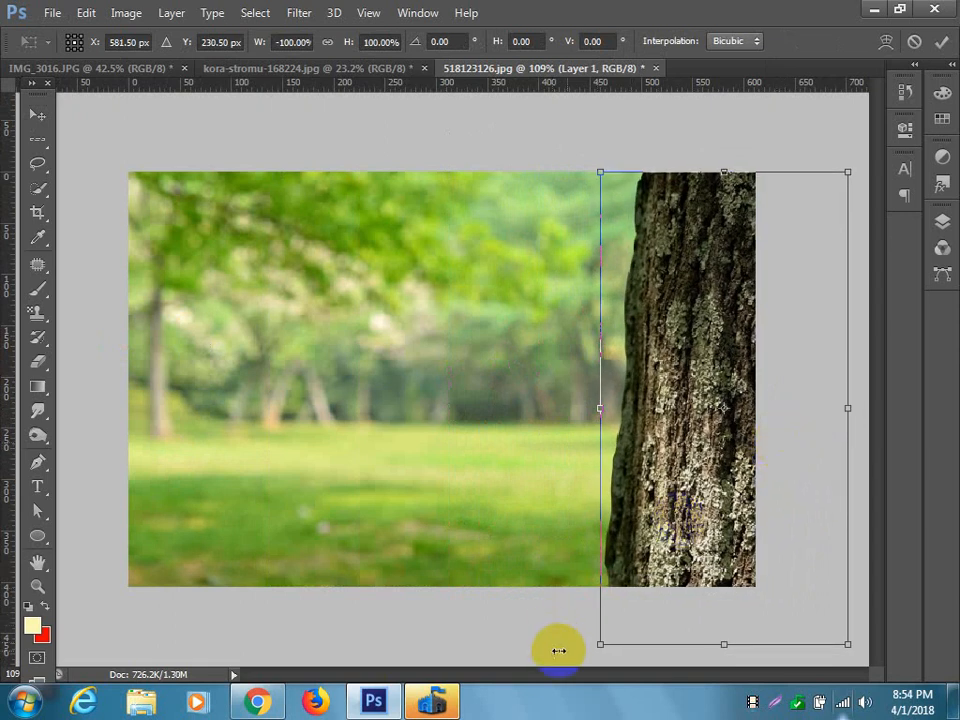
Distort the trunk by its two left corners so its bark edge stands nearly vertical, and apply the transform.
left_click_drag(601, 648, 646, 630)
mouse_move(603, 176)
left_mouse_down()
mouse_move(585, 171)
mouse_move(608, 157)
left_mouse_up()
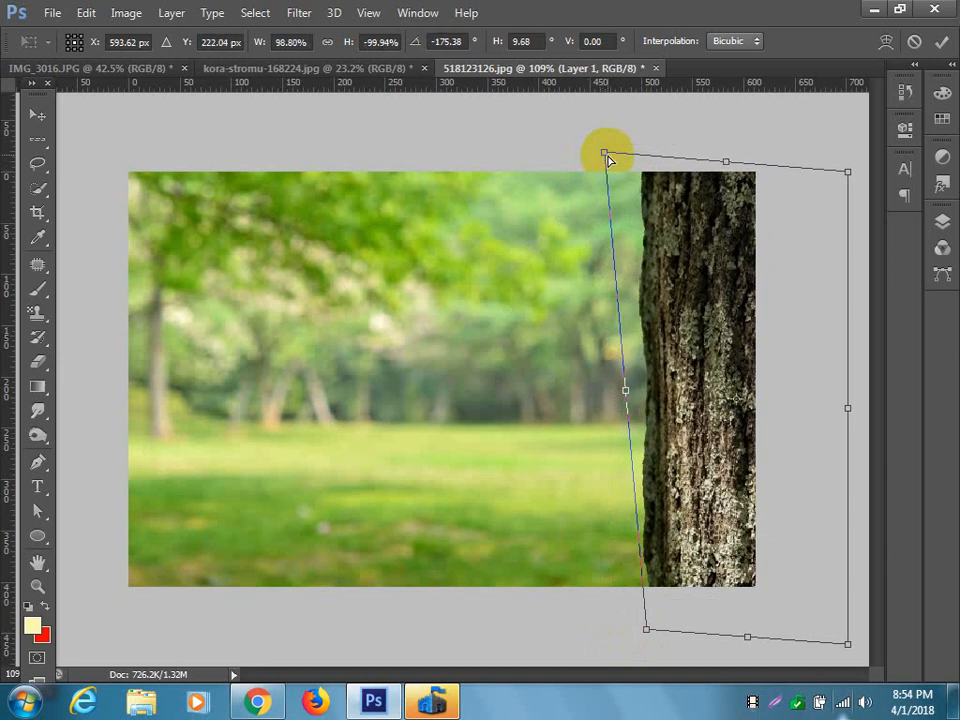
key("Return")
left_click(673, 347)
left_click(711, 300)
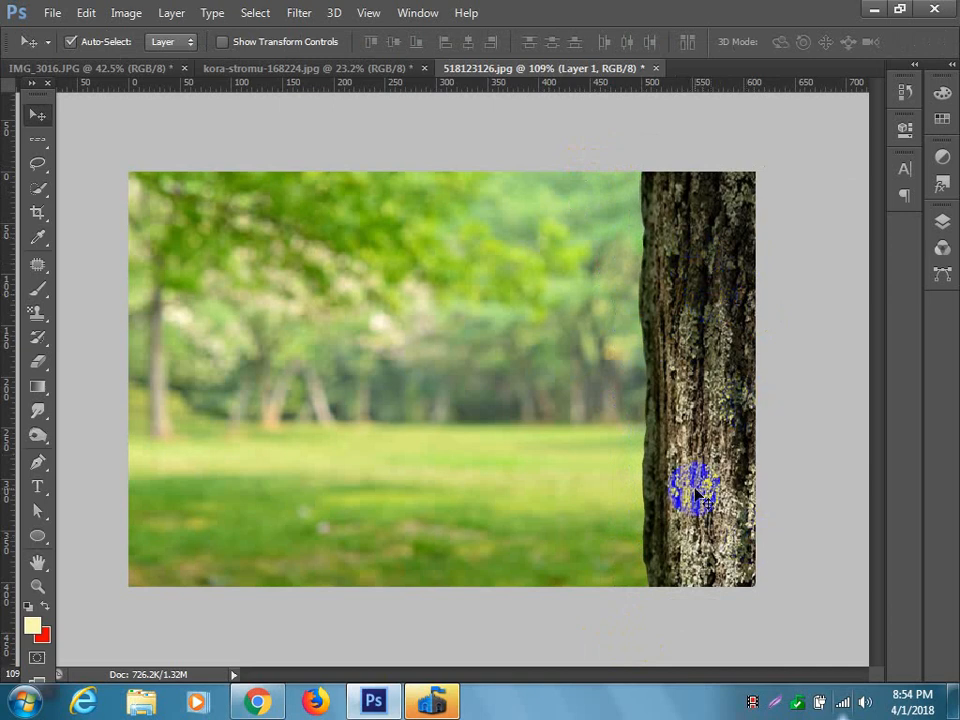
Bring the cut-out subject from IMG_3016.JPG into the 518123126.jpg composition.
left_click(290, 68)
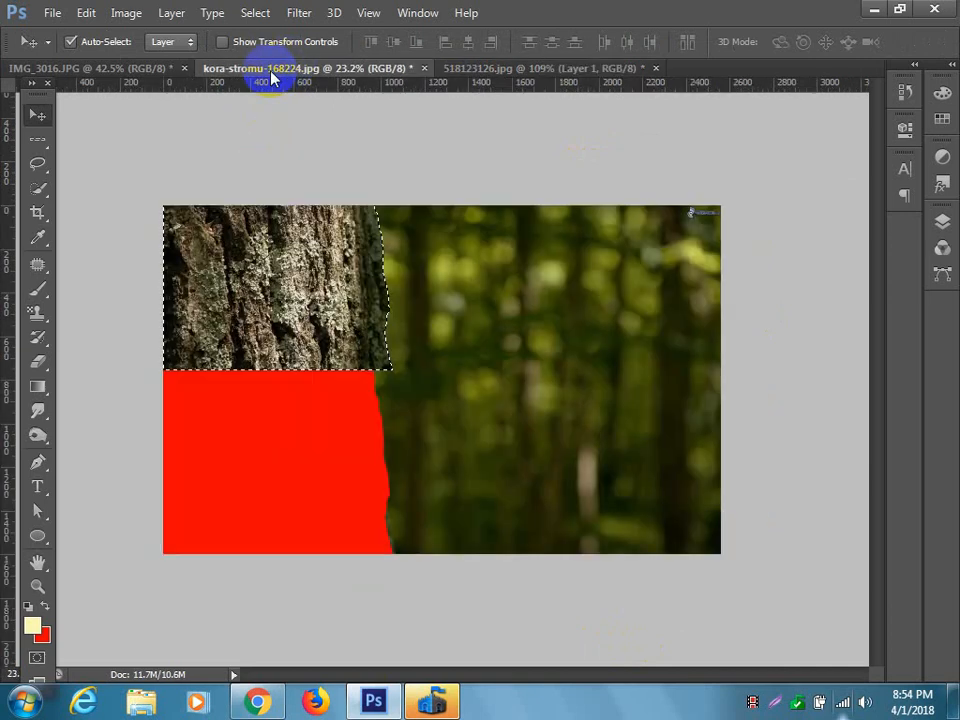
left_click(131, 68)
left_click_drag(366, 321, 537, 404)
left_click_drag(440, 362, 348, 476)
Scale the subject to about 31% and position him beside the trunk with his raised elbow resting on the bark.
key("ctrl+t")
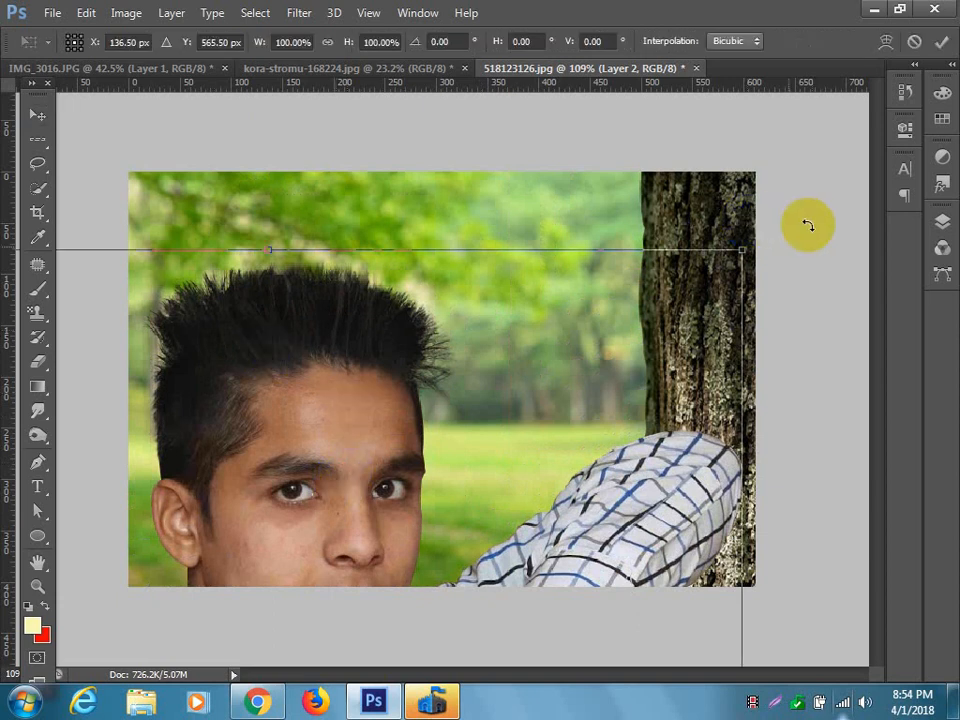
left_click(741, 251)
left_click_drag(741, 251, 476, 471)
left_click_drag(335, 527, 471, 218)
left_click_drag(649, 208, 630, 232)
left_click_drag(530, 296, 407, 405)
left_click_drag(385, 499, 603, 361)
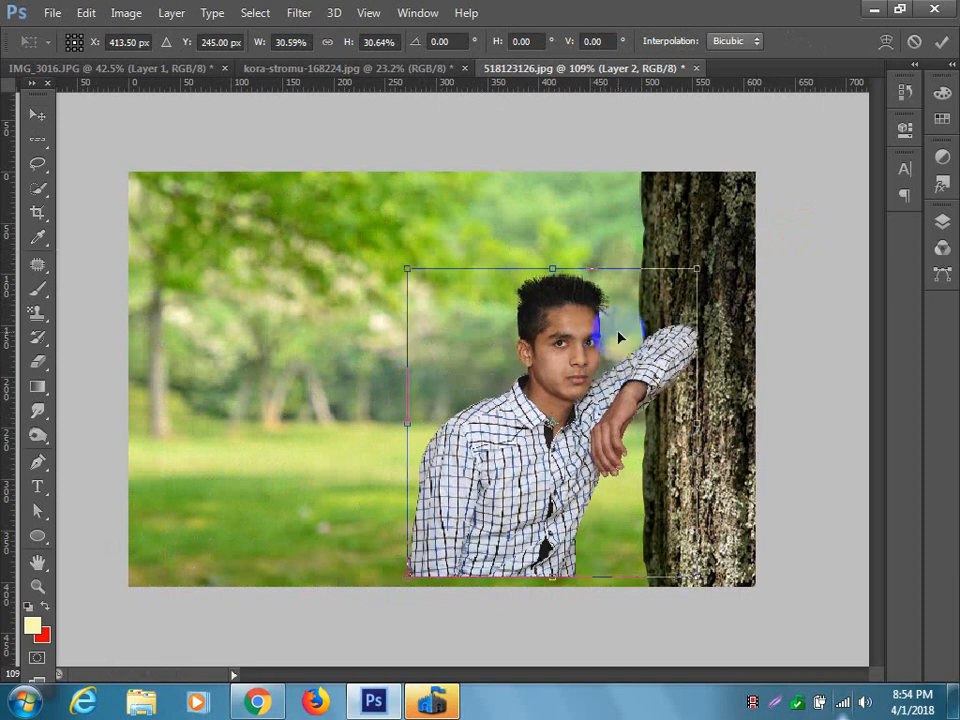
Fine-tune the subject's size and position so his shirt meets the image's bottom edge and his elbow overlaps the trunk, and apply the transform.
left_click_drag(407, 575, 398, 585)
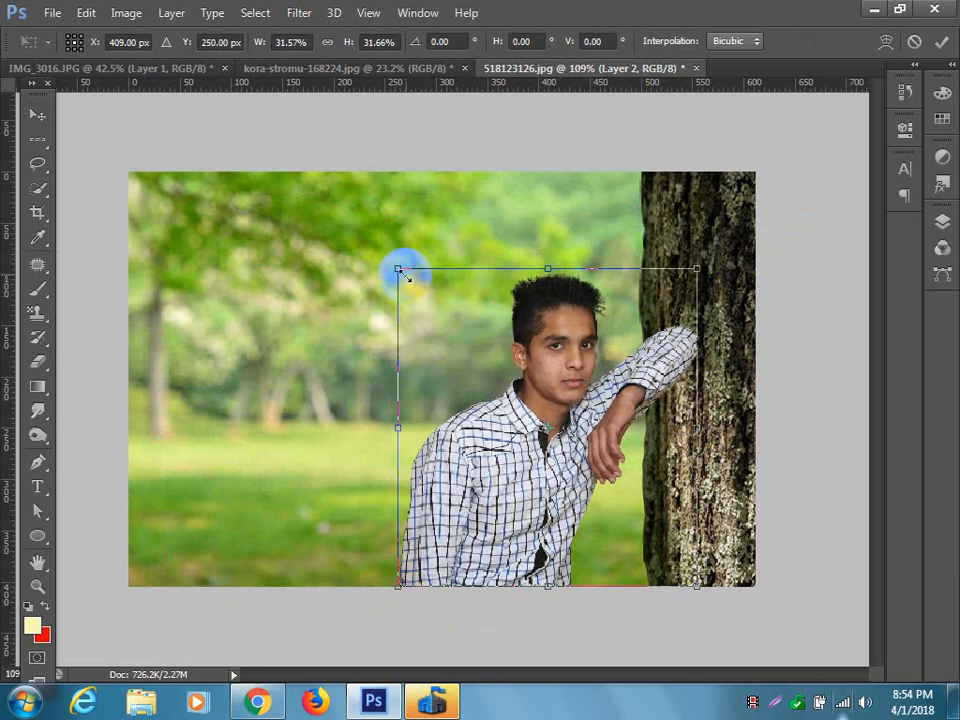
mouse_move(401, 270)
left_mouse_down()
mouse_move(378, 246)
mouse_move(405, 302)
mouse_move(394, 270)
left_mouse_up()
left_click_drag(697, 428, 686, 429)
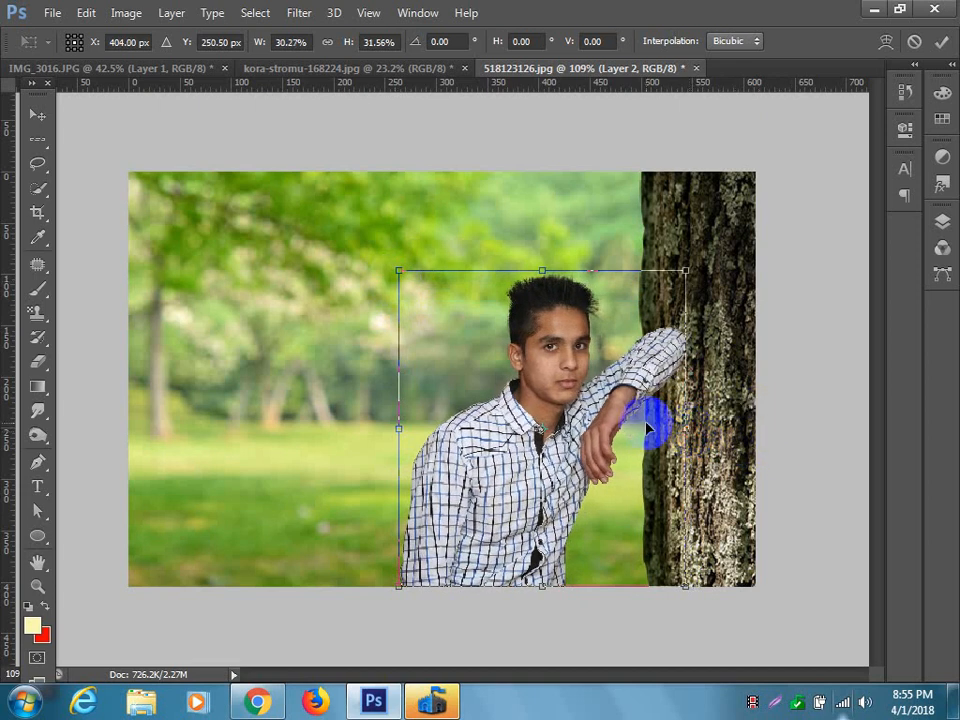
left_click_drag(640, 380, 660, 381)
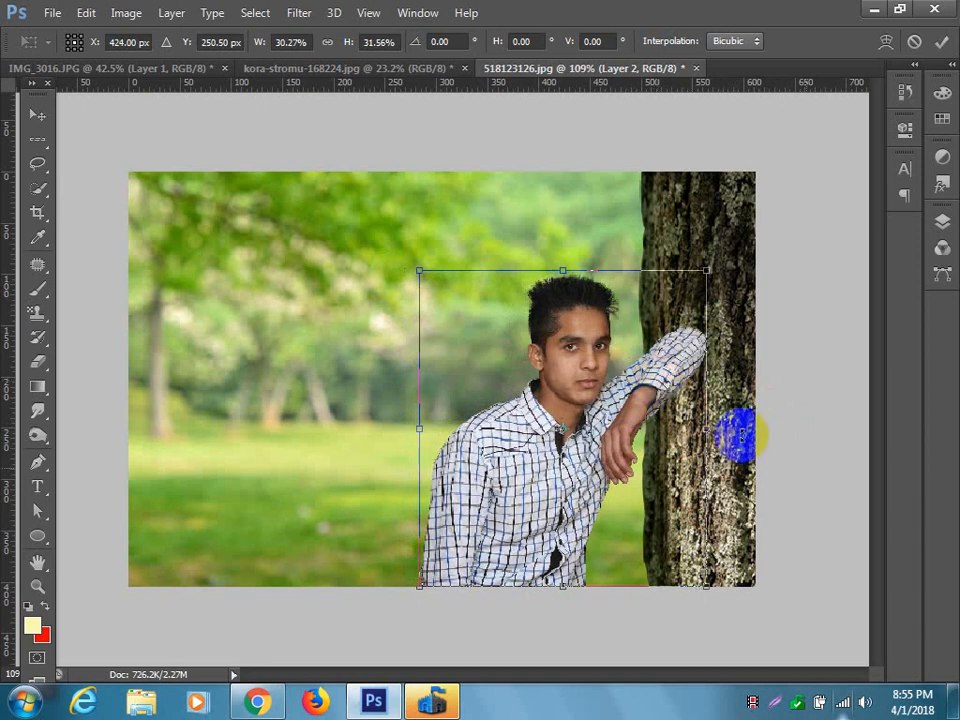
left_click_drag(600, 462, 589, 469)
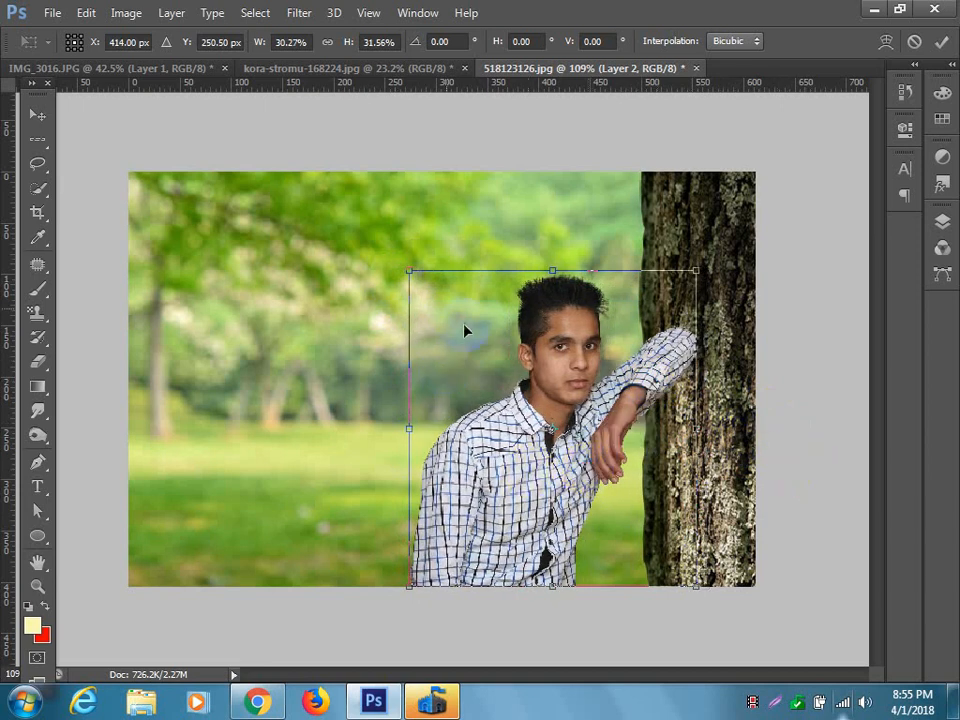
left_click_drag(405, 271, 400, 268)
key("Return")
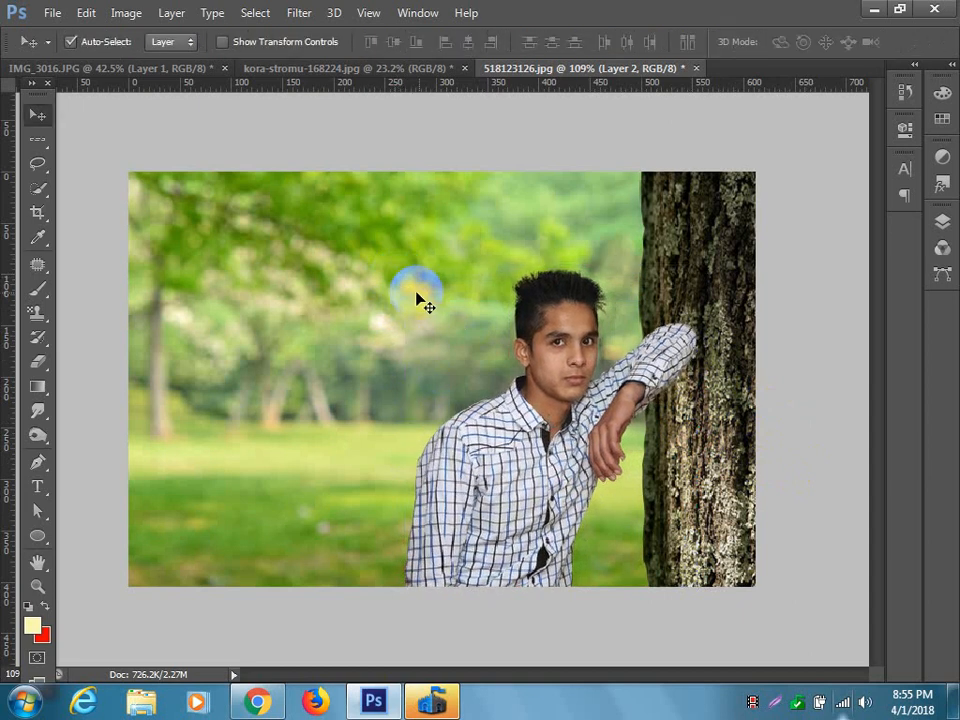
Crop the composition at the top and left to frame the subject and trunk more tightly.
left_click(412, 221)
left_click(36, 210)
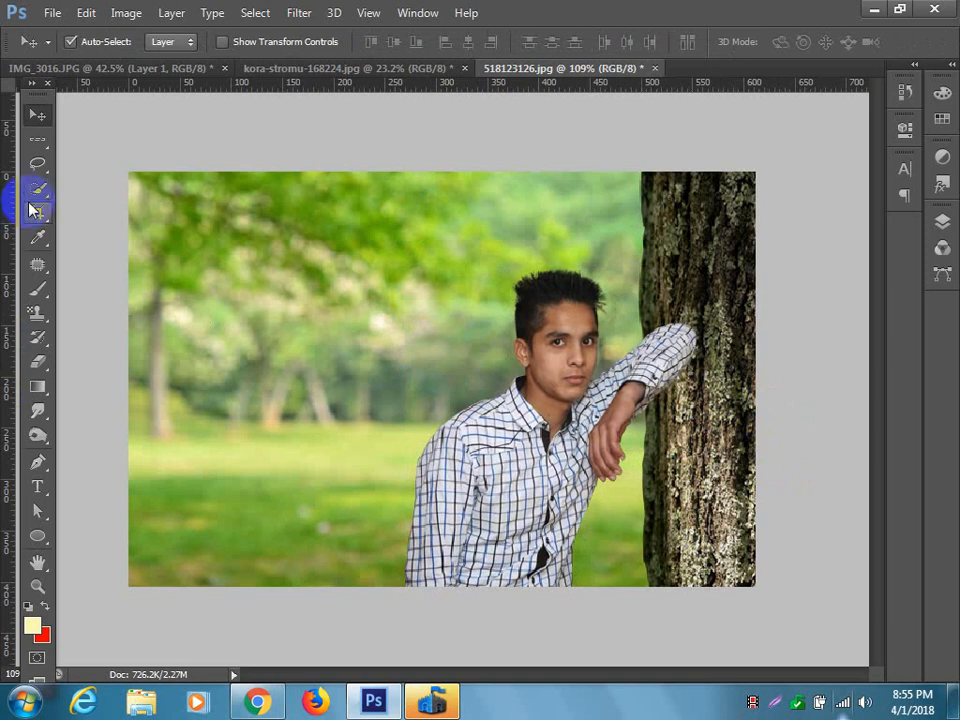
left_click(289, 251)
left_click_drag(441, 168, 454, 205)
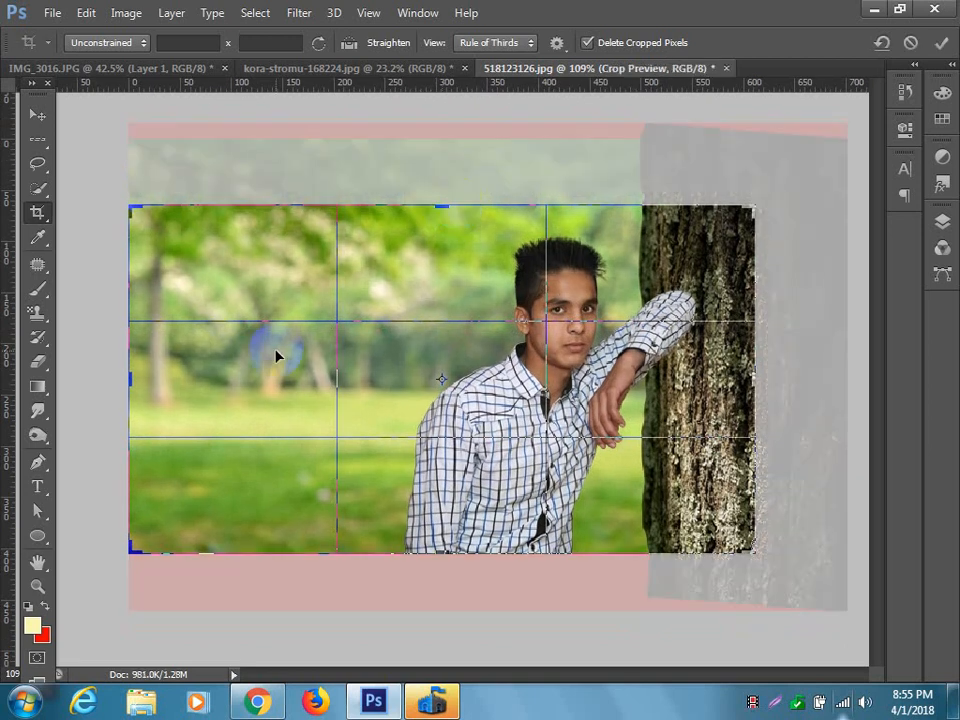
left_click_drag(129, 379, 180, 383)
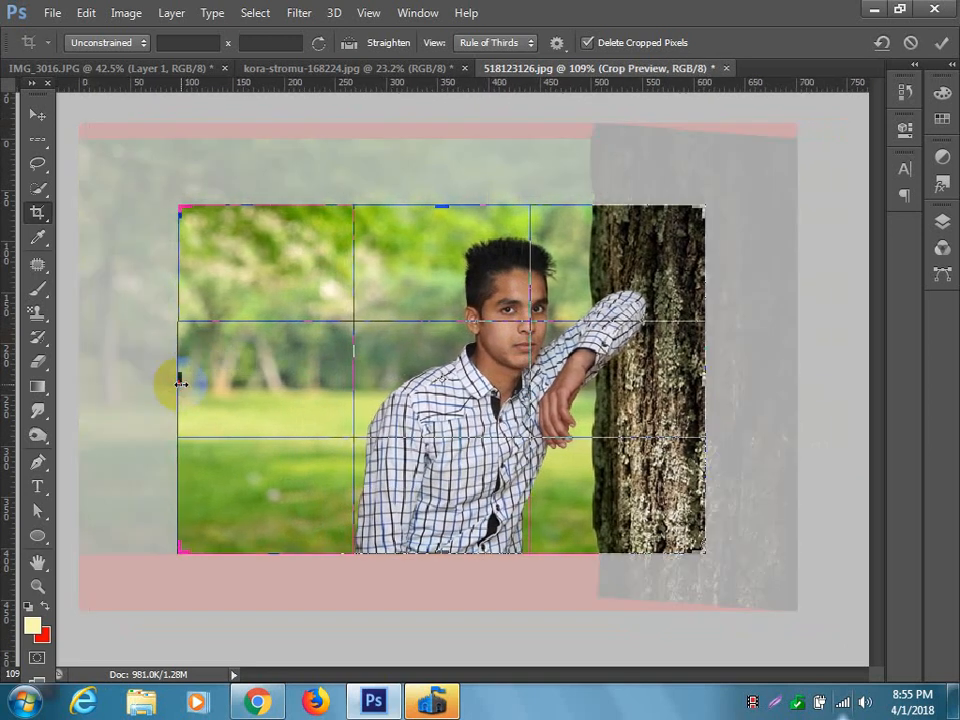
key("Return")
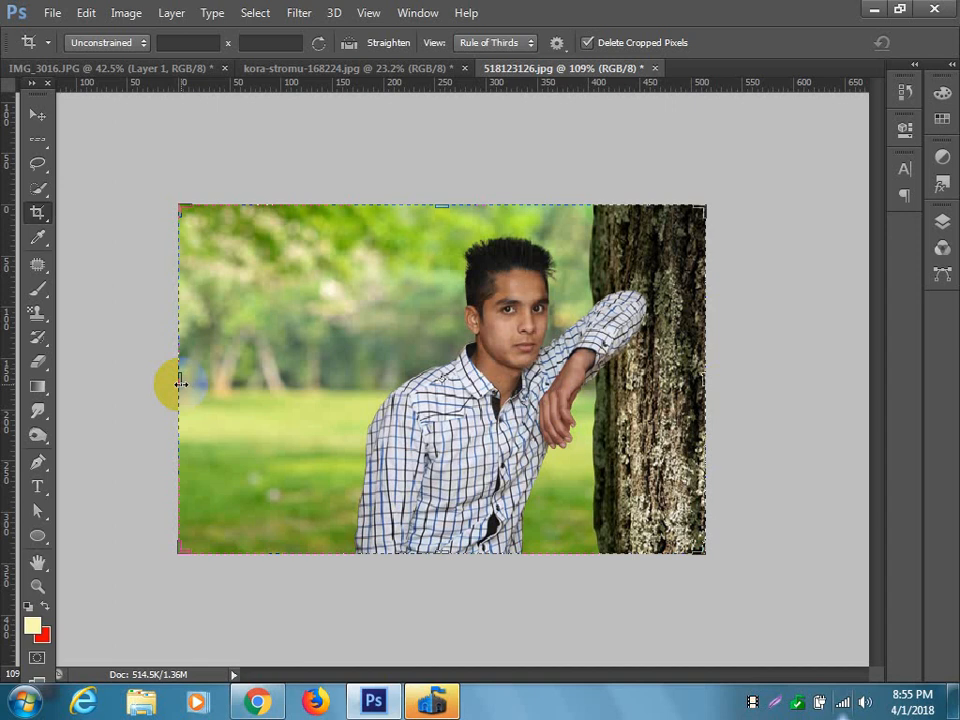
Examine the cropped composite up close around the subject's face, shirt and arm, and as a whole.
left_click(37, 113)
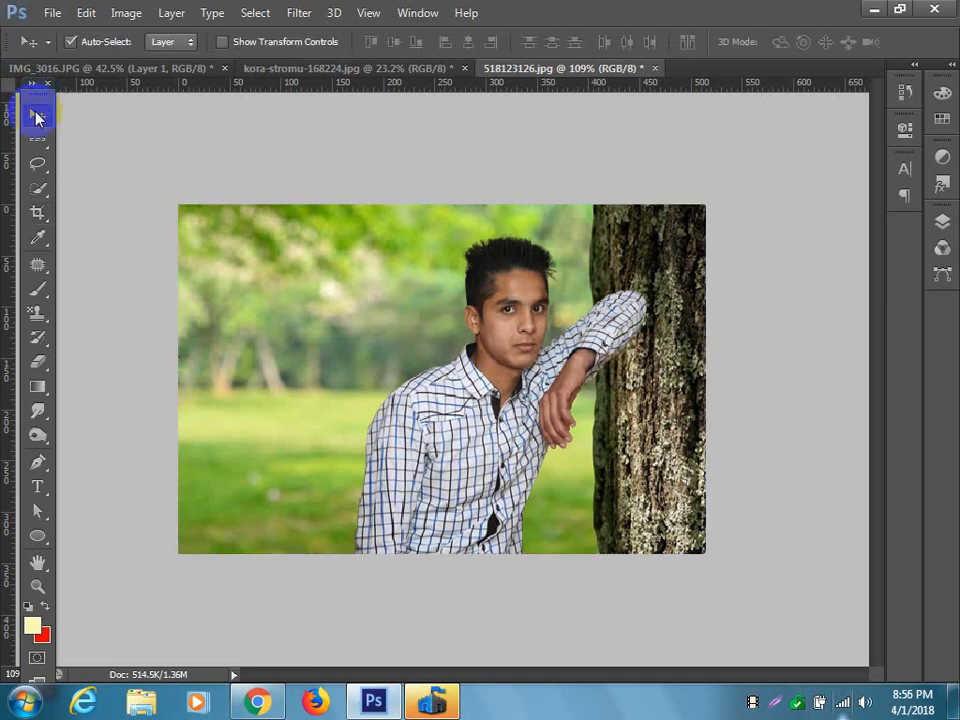
left_click(653, 440)
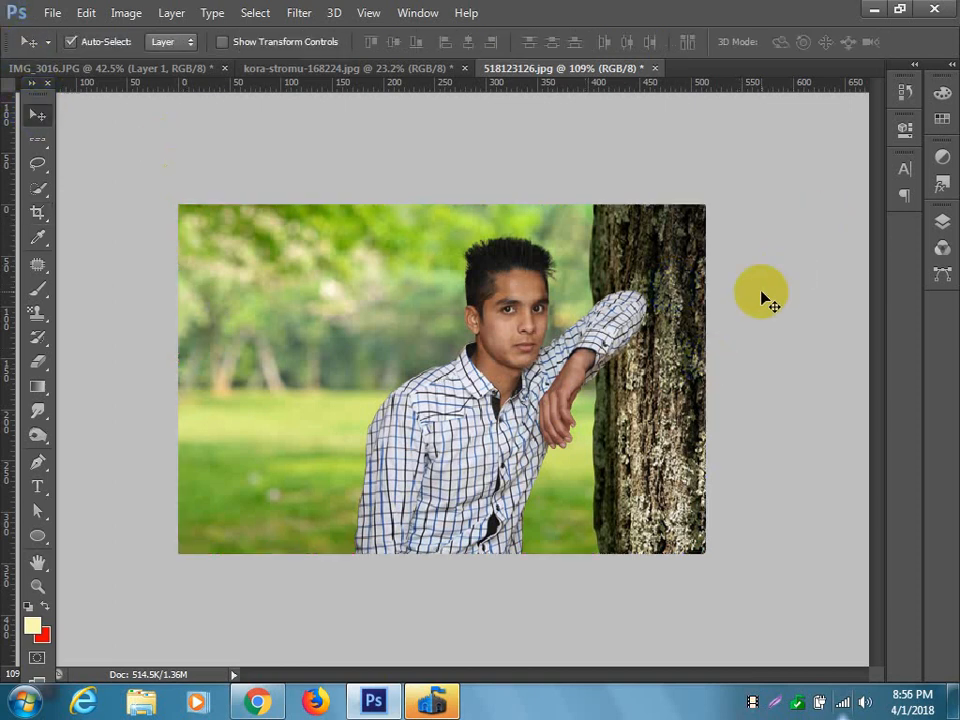
mouse_move(700, 440)
left_mouse_down()
mouse_move(712, 445)
mouse_move(605, 370)
mouse_move(514, 327)
mouse_move(516, 355)
left_mouse_up()
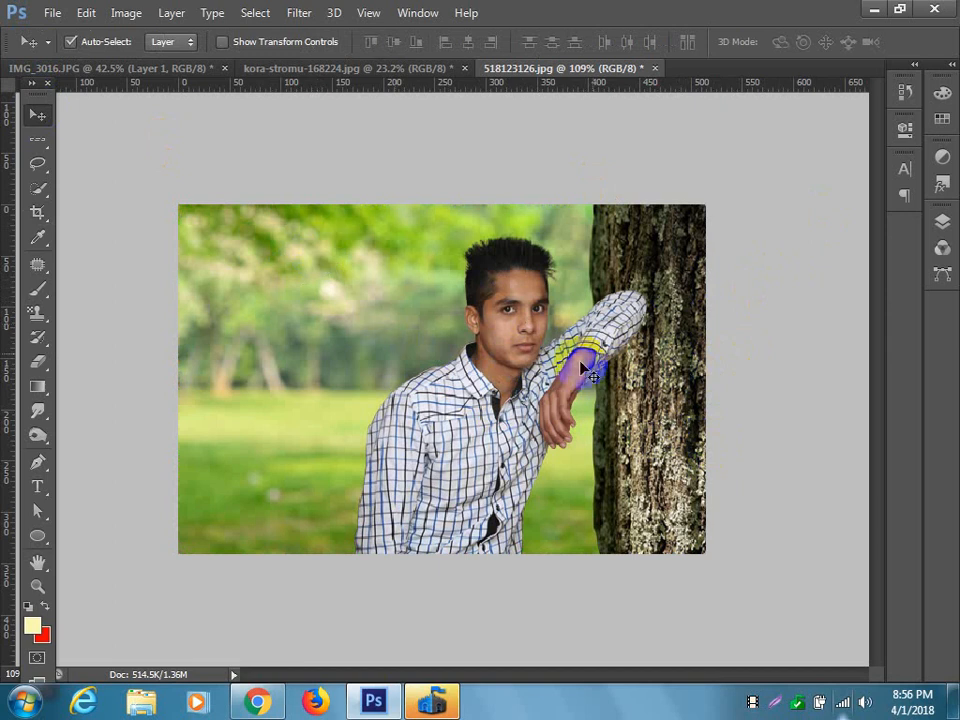
left_click(537, 320)
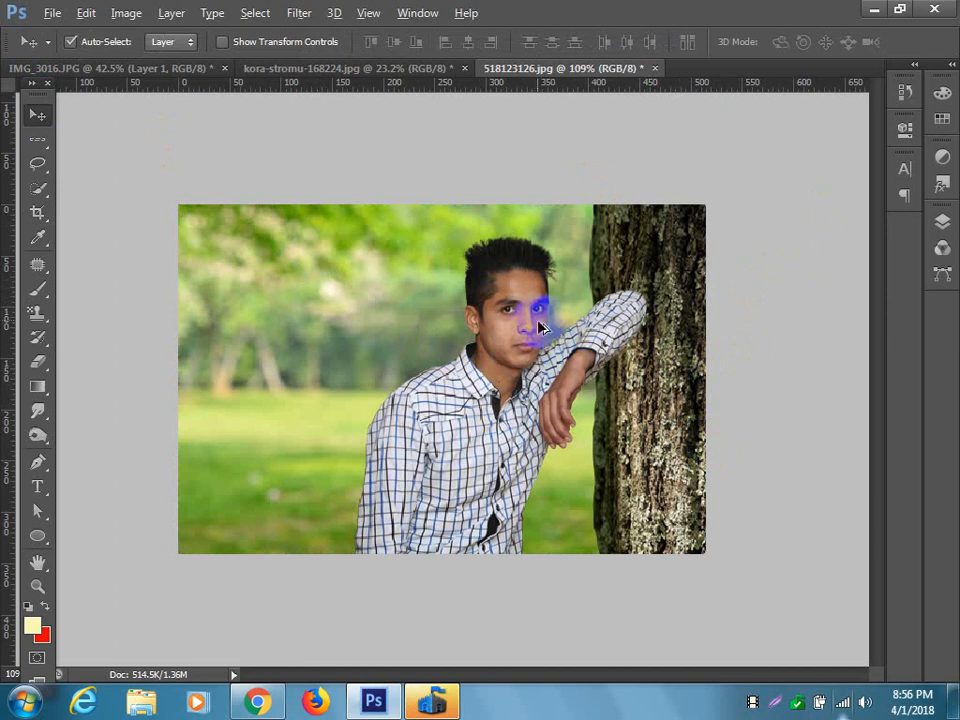
scroll(535, 323, "up", 14)
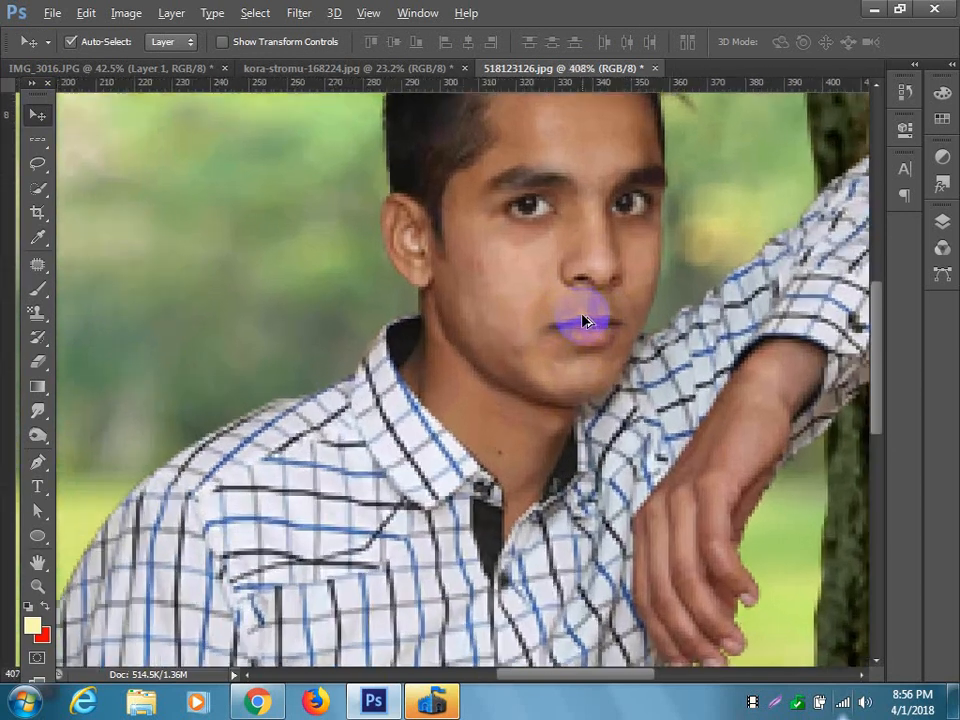
scroll(585, 320, "up", 3)
scroll(585, 320, "down", 5)
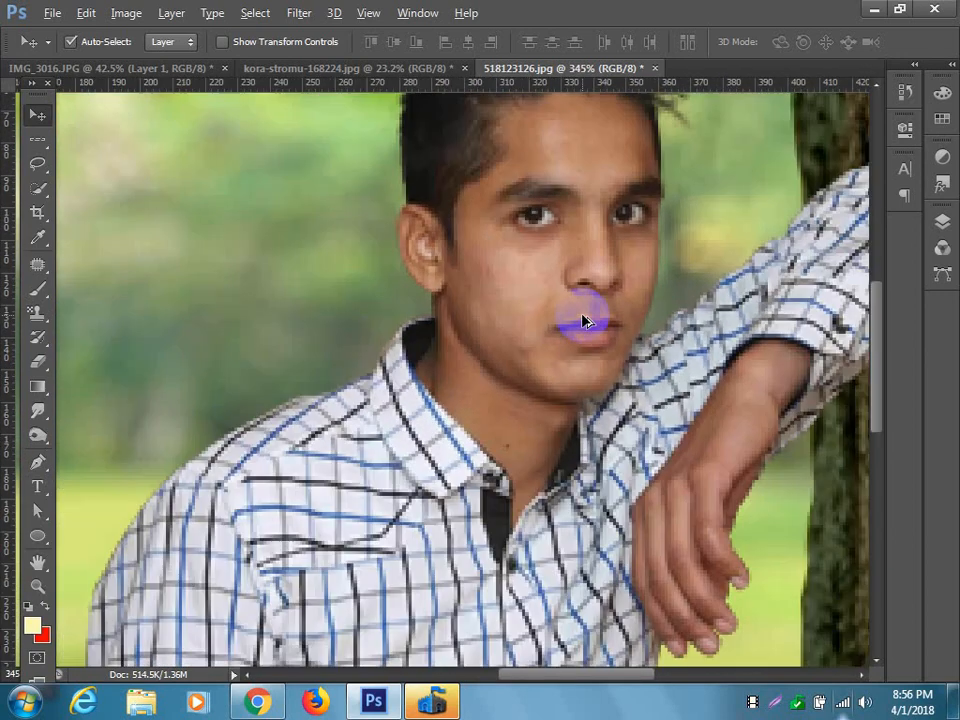
scroll(585, 320, "down", 12)
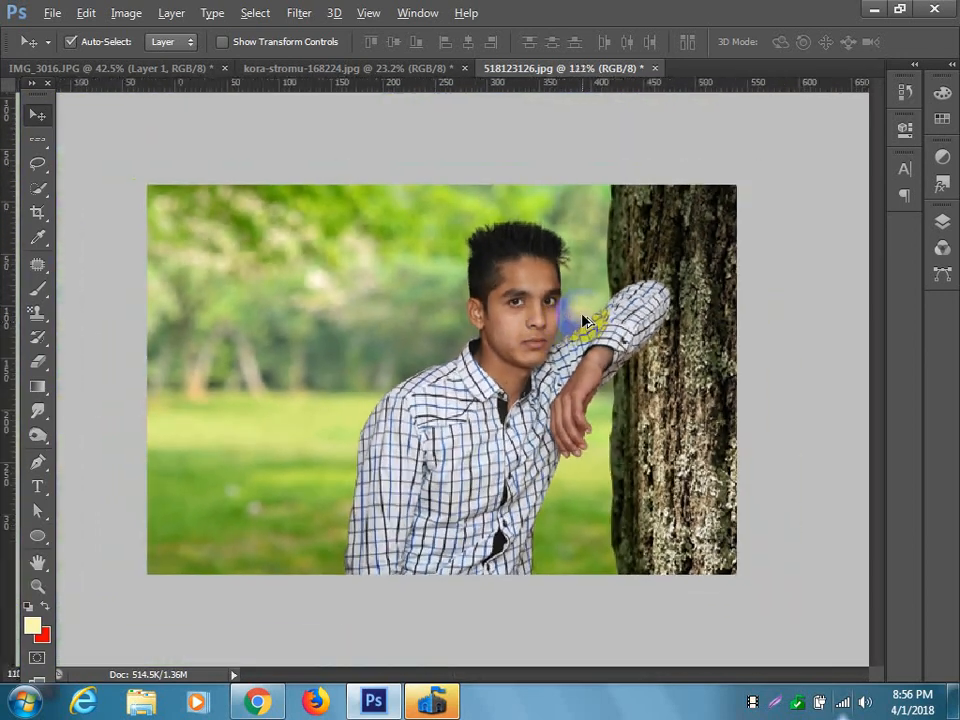
scroll(582, 320, "down", 1)
Marquee the entire composite to check its extent, and clear the selection.
left_click(38, 140)
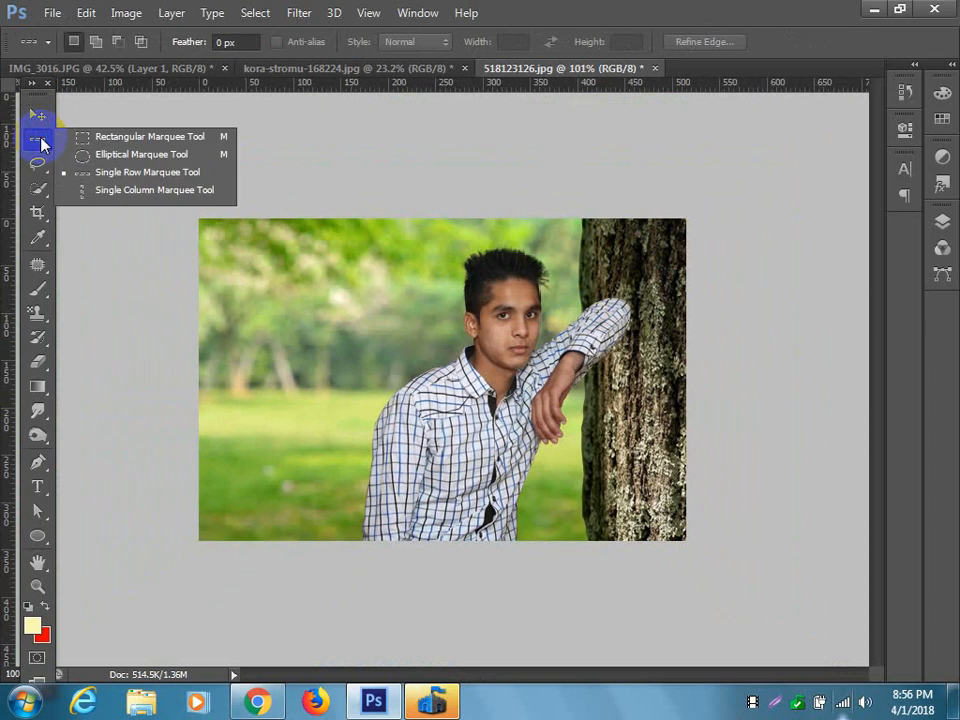
left_click(75, 136)
left_click_drag(190, 200, 850, 590)
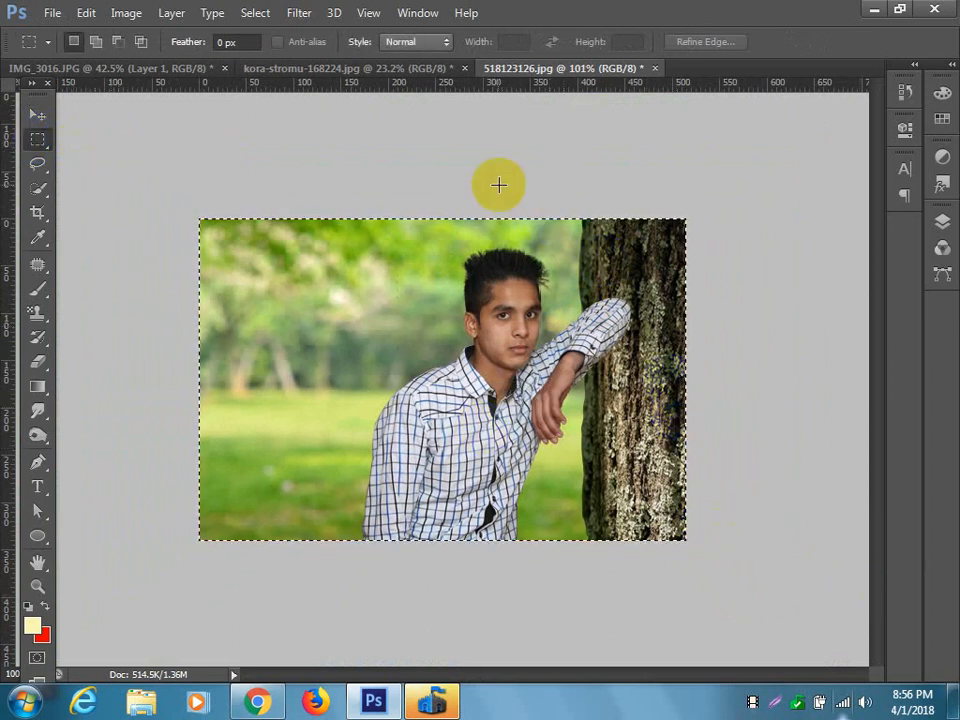
left_click(393, 99)
Switch the ruler units to inches and measure the entire composite with a rectangular marquee.
right_click(403, 81)
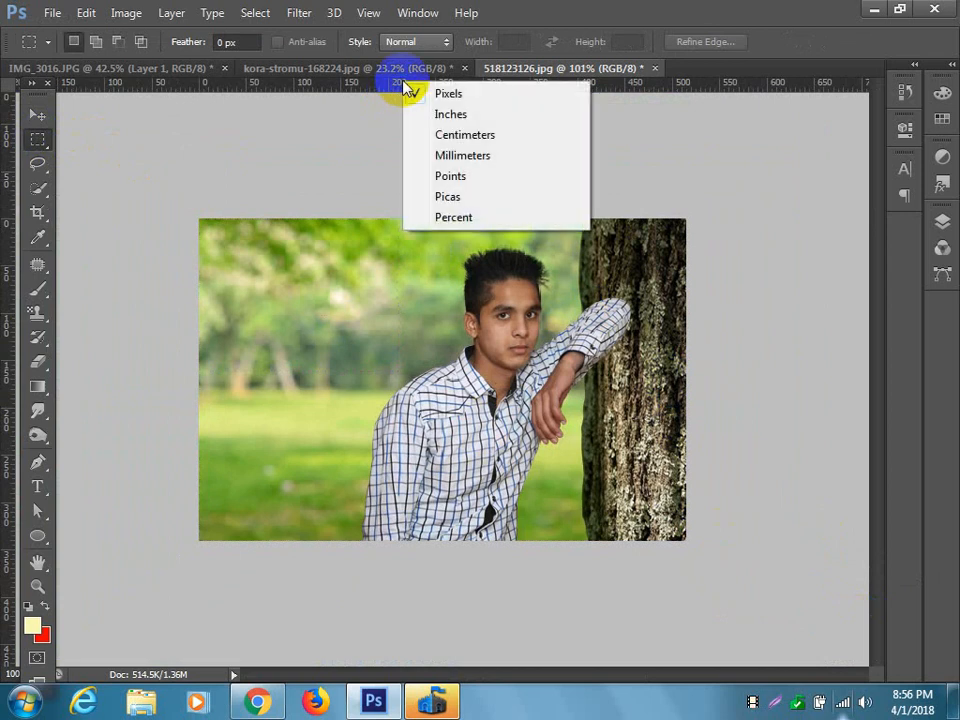
left_click(440, 112)
left_click_drag(230, 160, 228, 160)
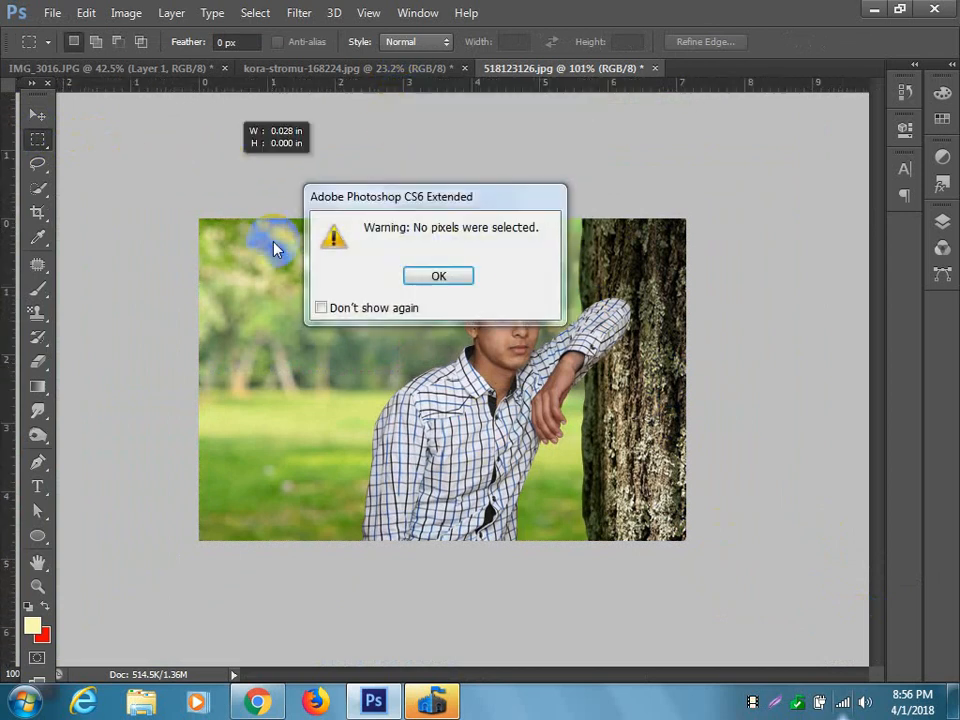
left_click(450, 272)
left_click_drag(135, 201, 733, 572)
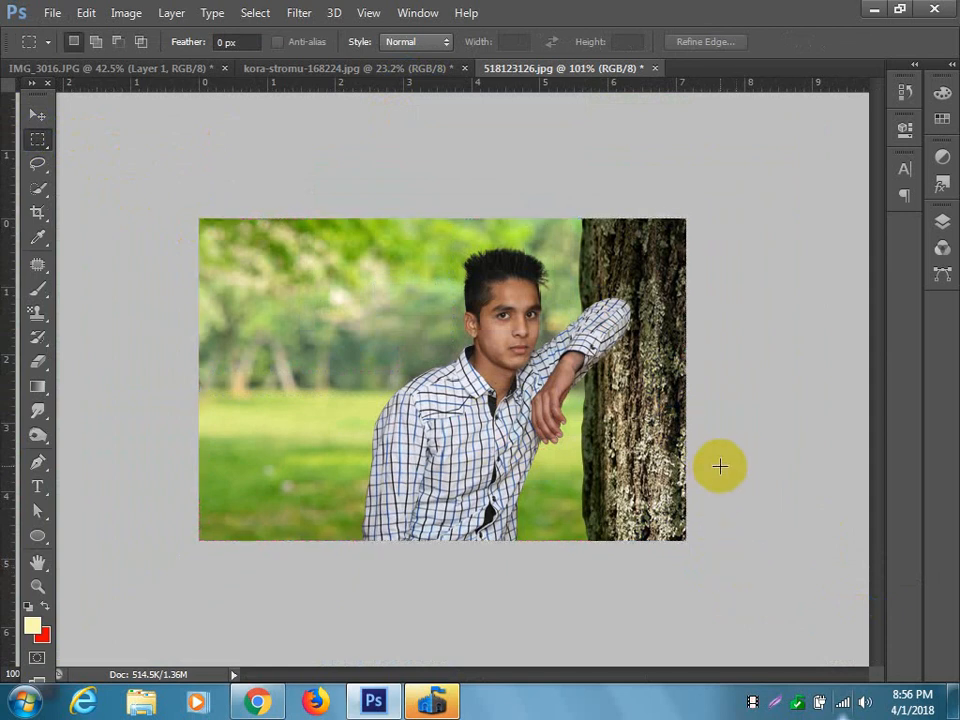
Resample the composite to a resolution of 300 pixels/inch, keeping its document size and proportions.
scroll(560, 345, "up", 3)
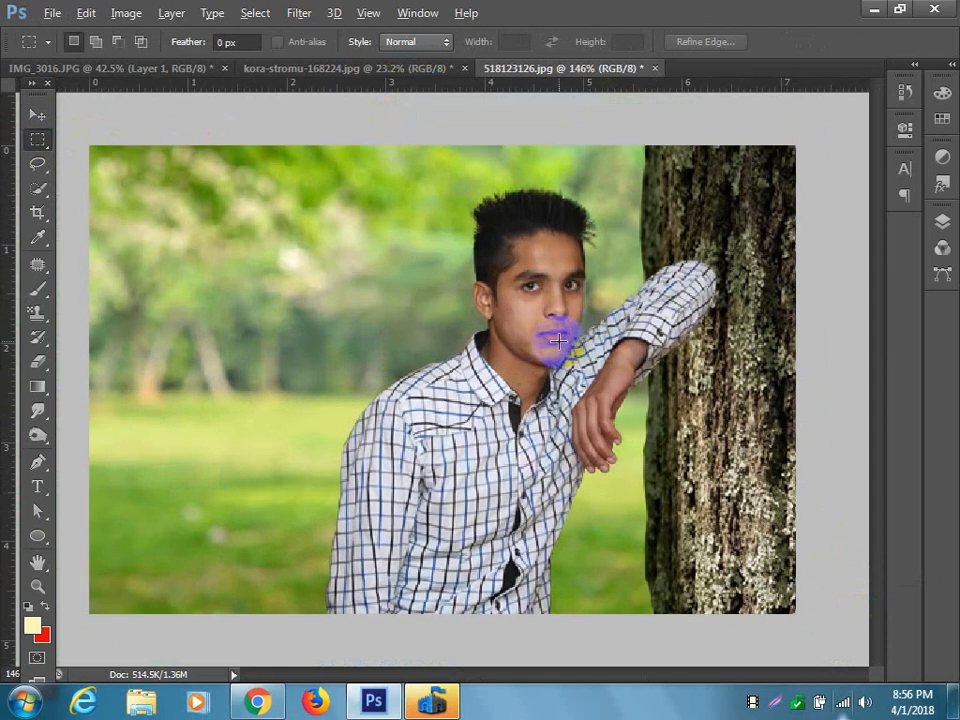
scroll(560, 342, "up", 1)
scroll(553, 338, "down", 3)
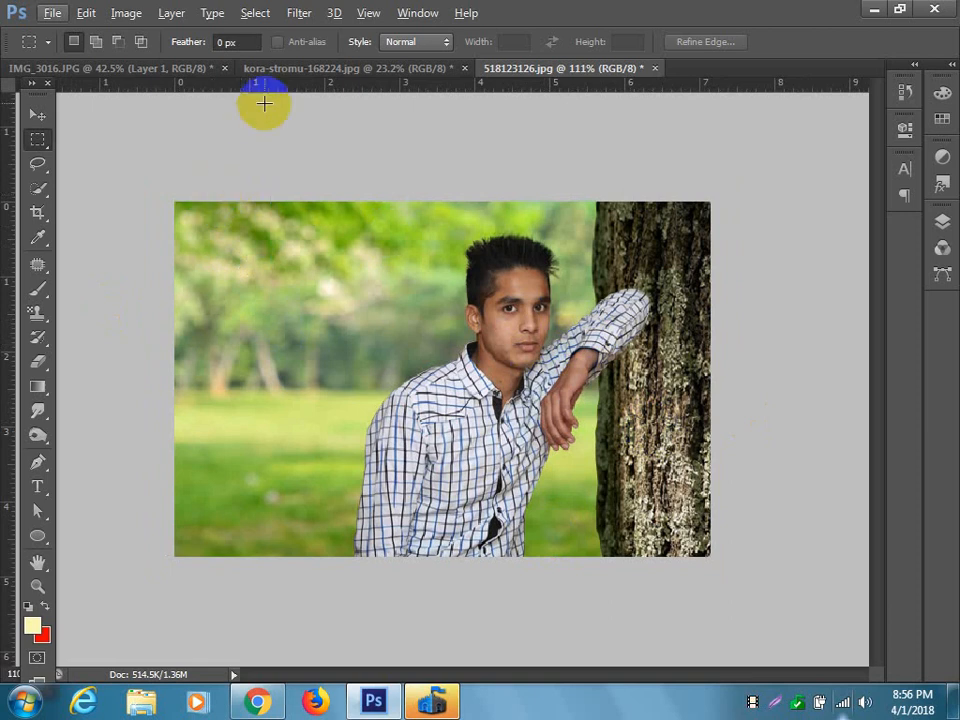
left_click(128, 12)
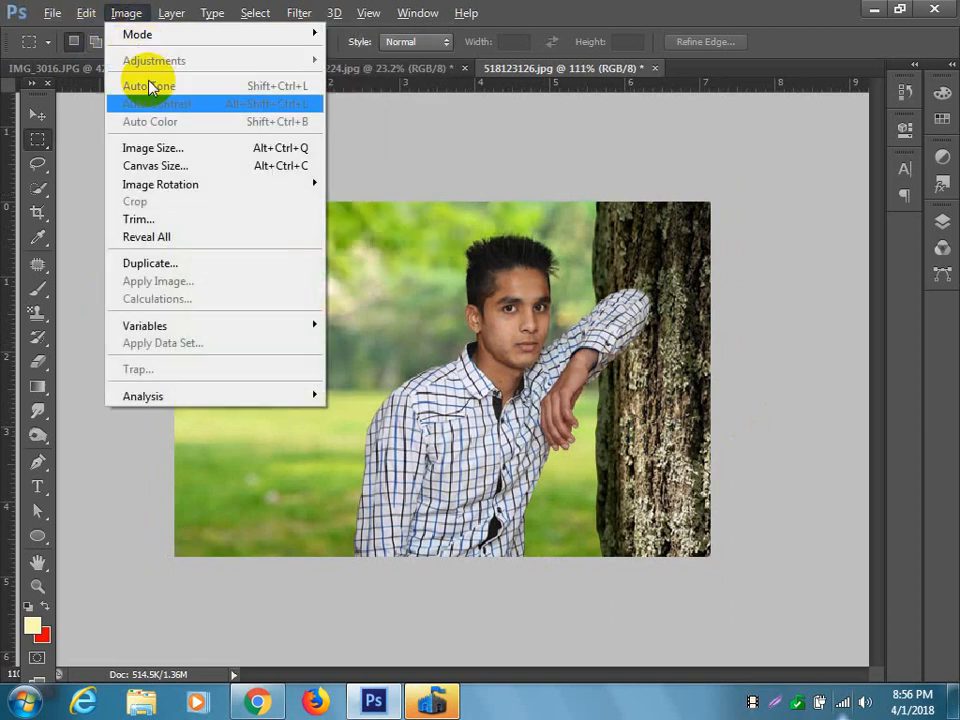
left_click(160, 150)
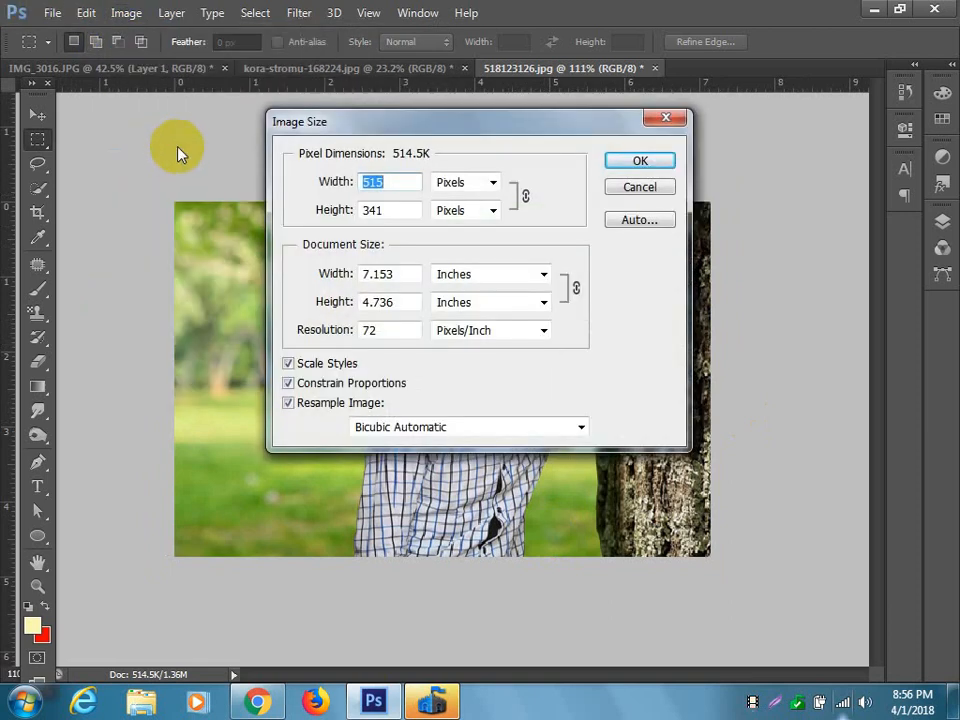
left_click_drag(390, 330, 293, 331)
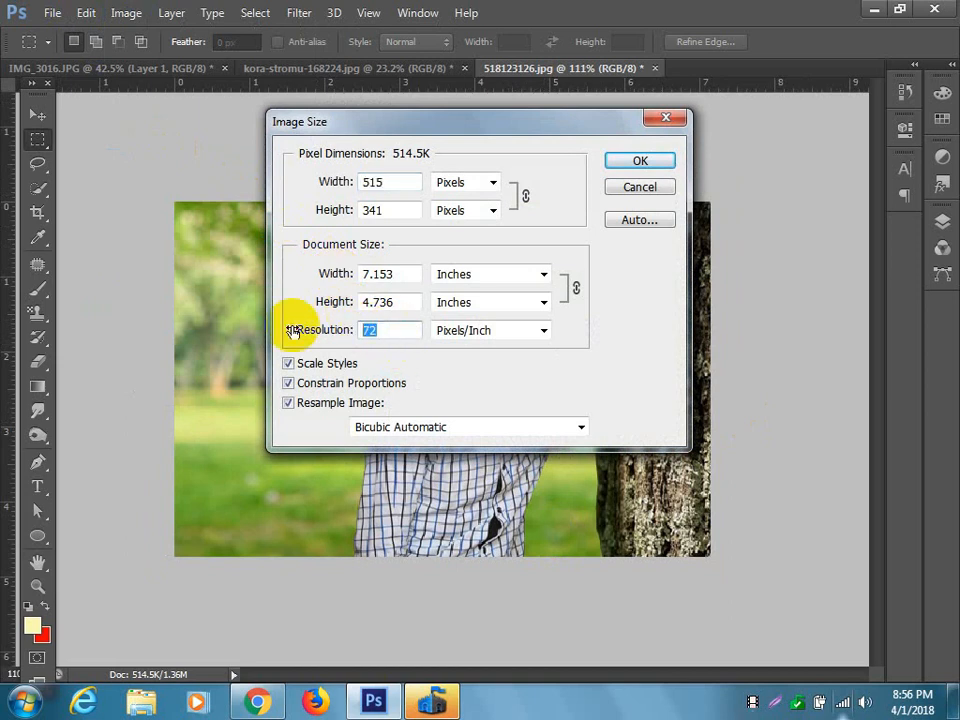
type("300")
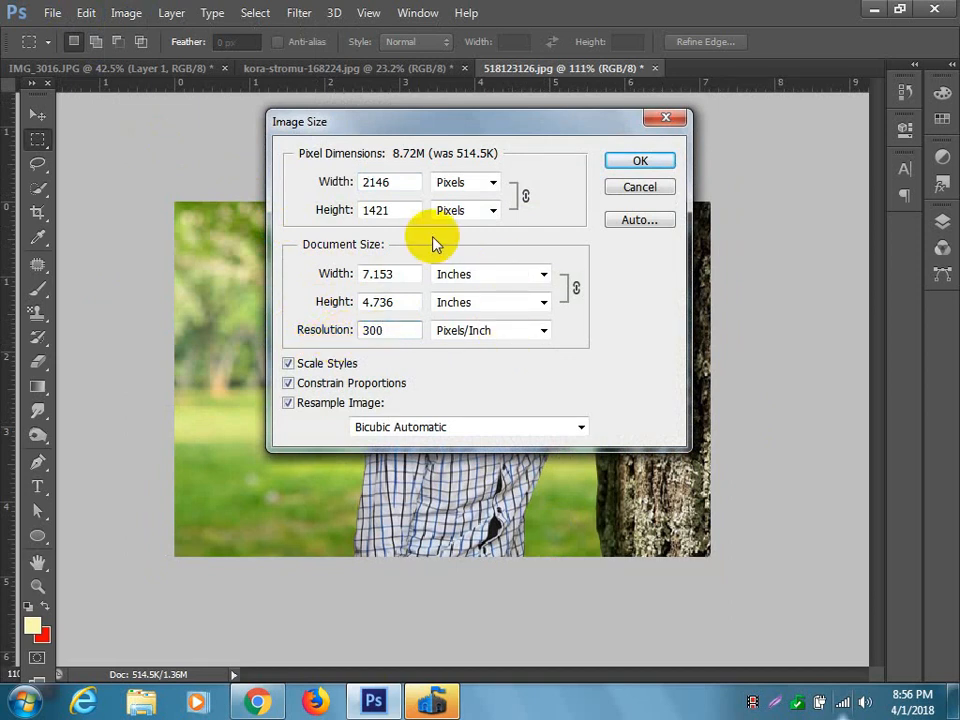
left_click(632, 164)
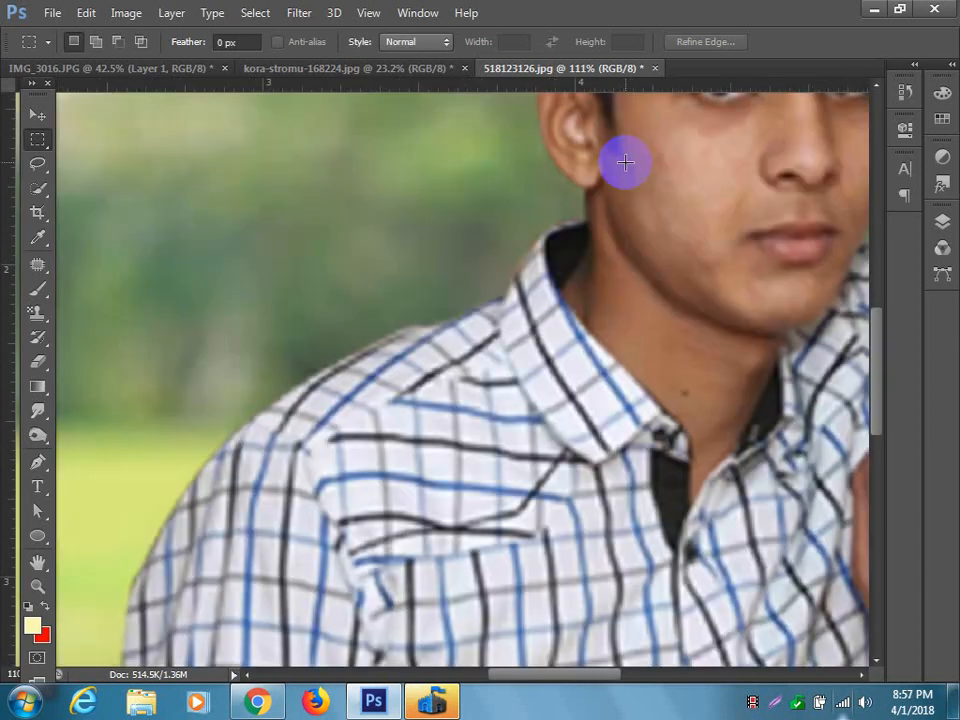
Convert the composite to CMYK Color mode without flattening its layers.
scroll(402, 267, "down", 6)
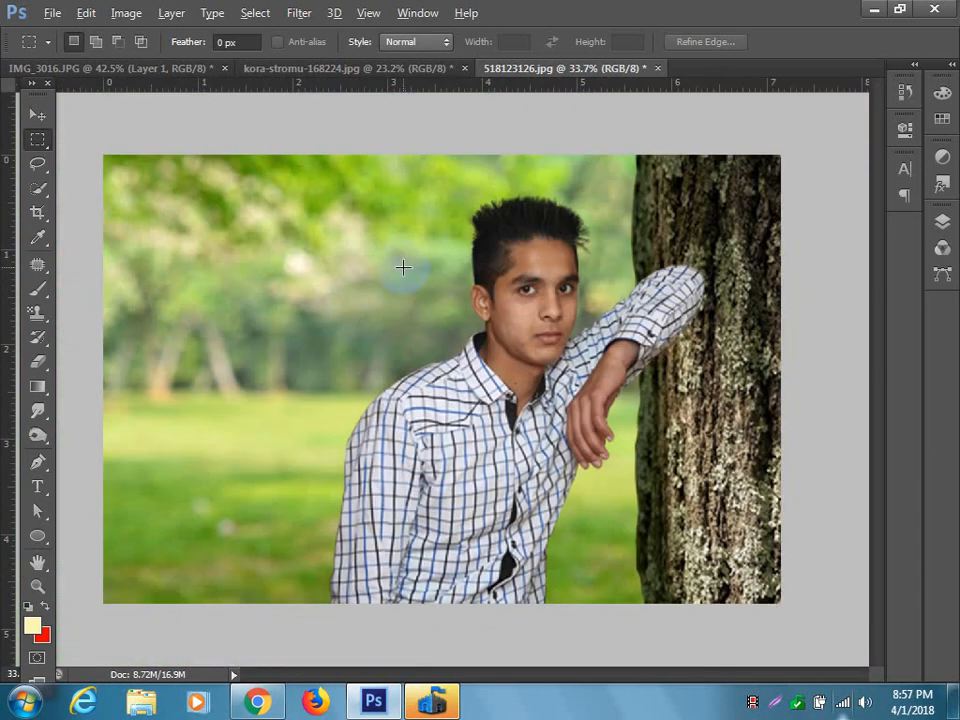
left_click(125, 13)
mouse_move(145, 34)
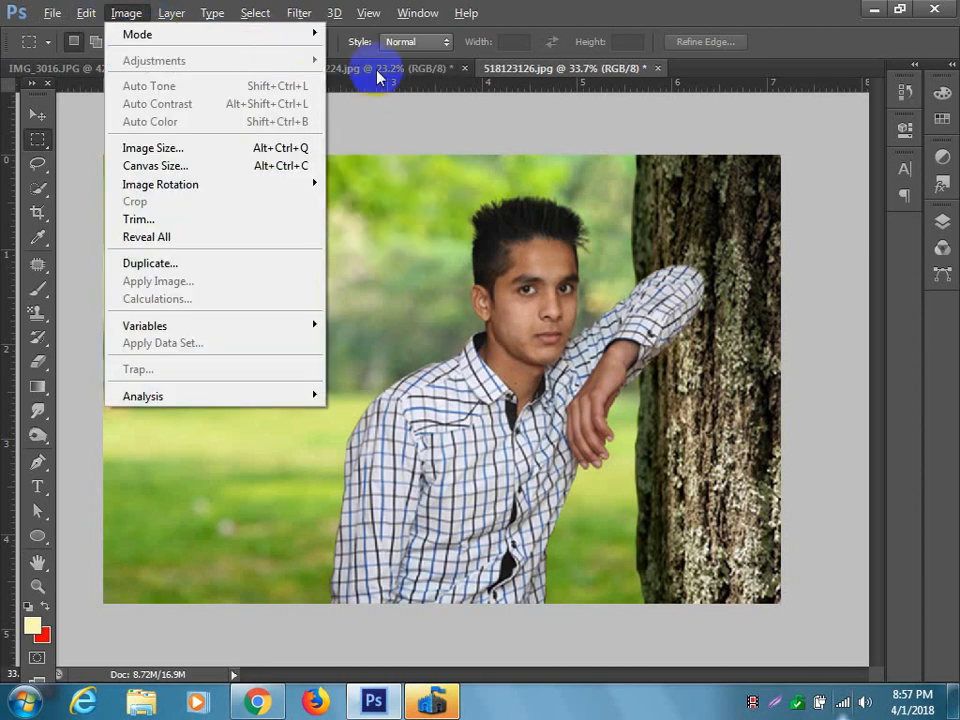
mouse_move(289, 34)
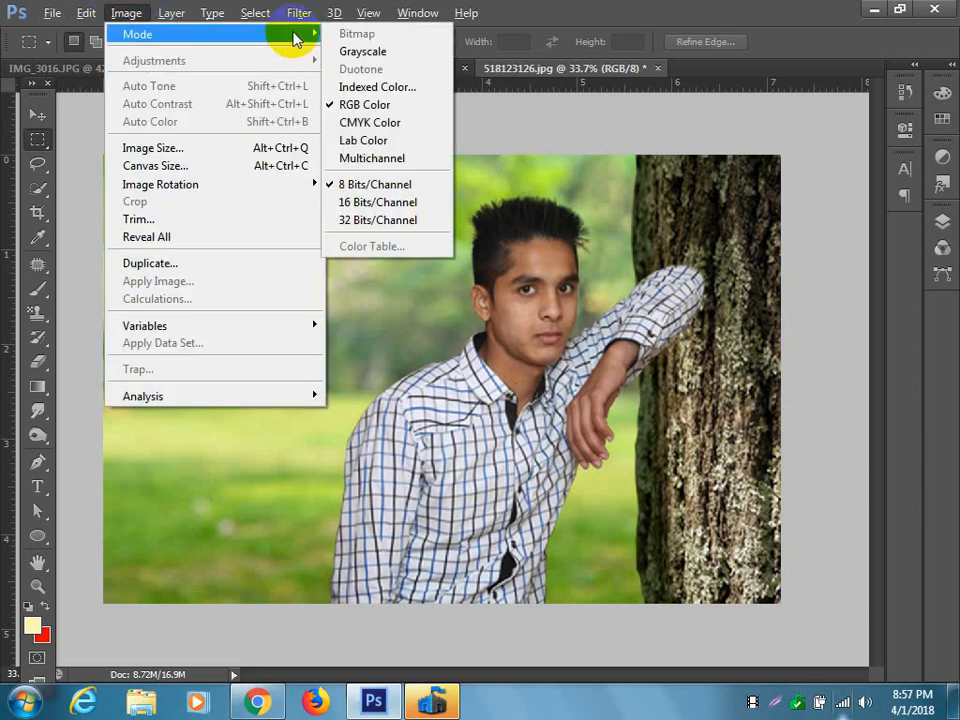
left_click(363, 124)
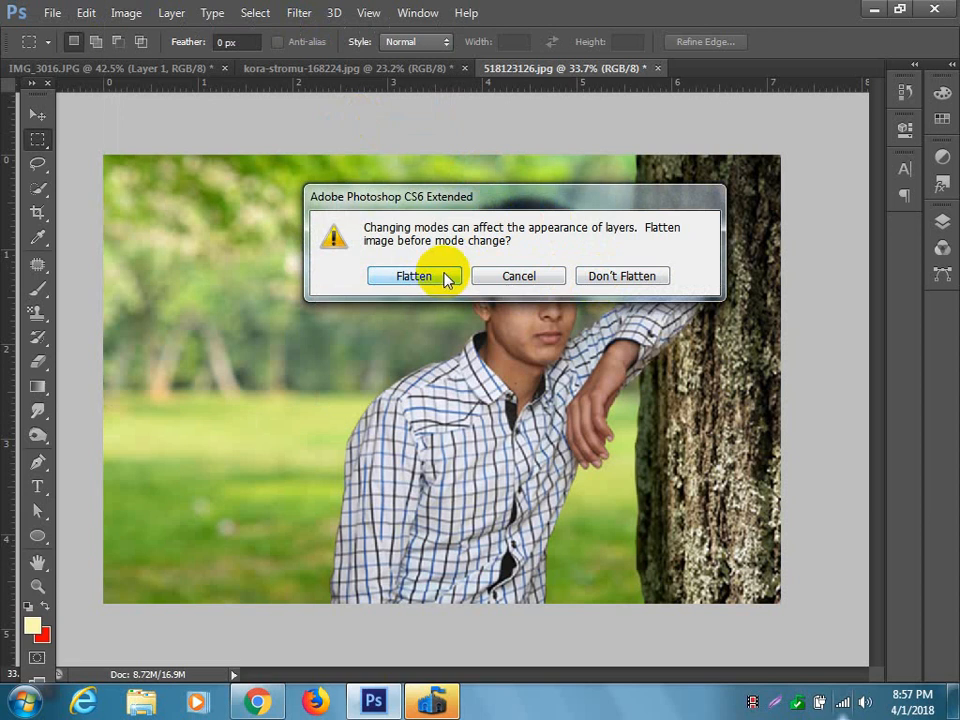
left_click(630, 277)
left_click(457, 286)
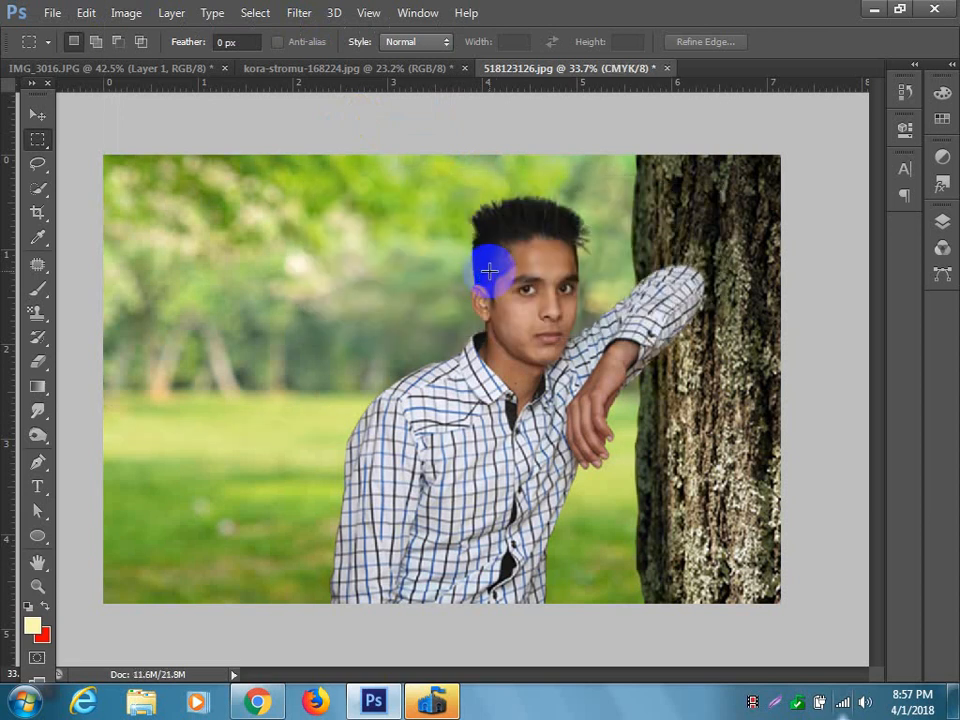
scroll(550, 343, "down", 2)
scroll(555, 343, "up", 3)
scroll(575, 315, "up", 4)
scroll(575, 315, "down", 5)
scroll(575, 315, "down", 4)
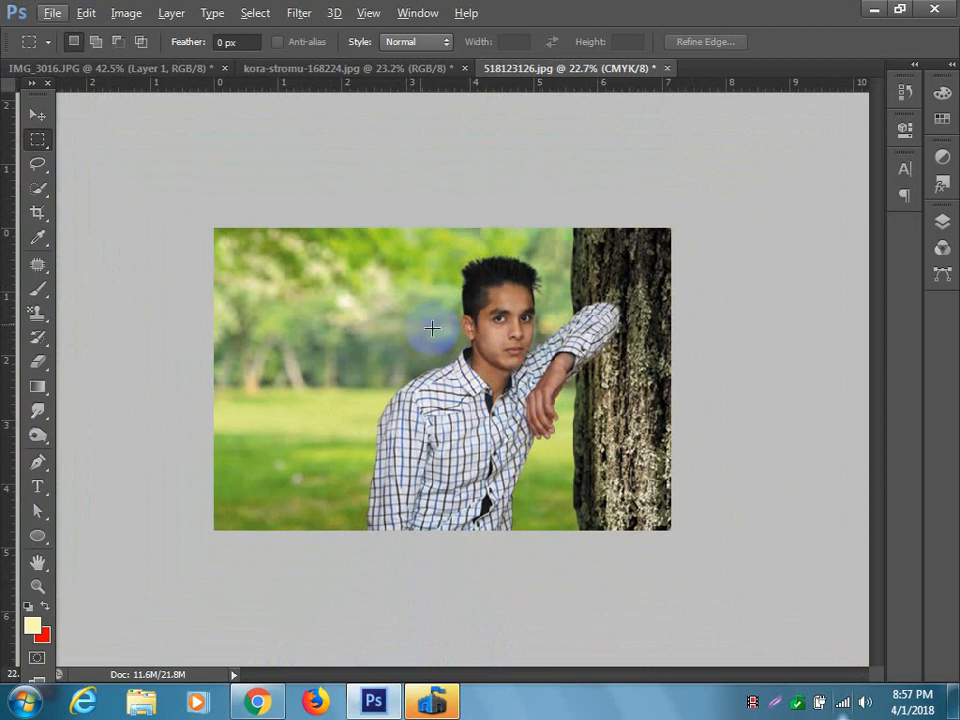
Brighten the Background layer with Brightness/Contrast, setting the brightness to 18.
left_click(36, 114)
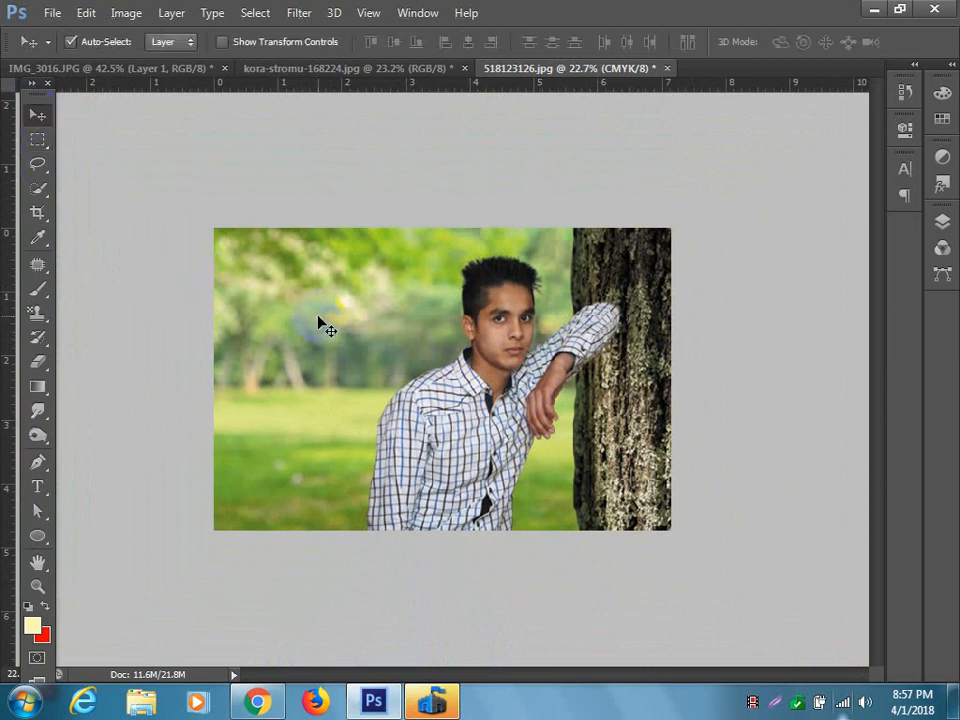
left_click(942, 220)
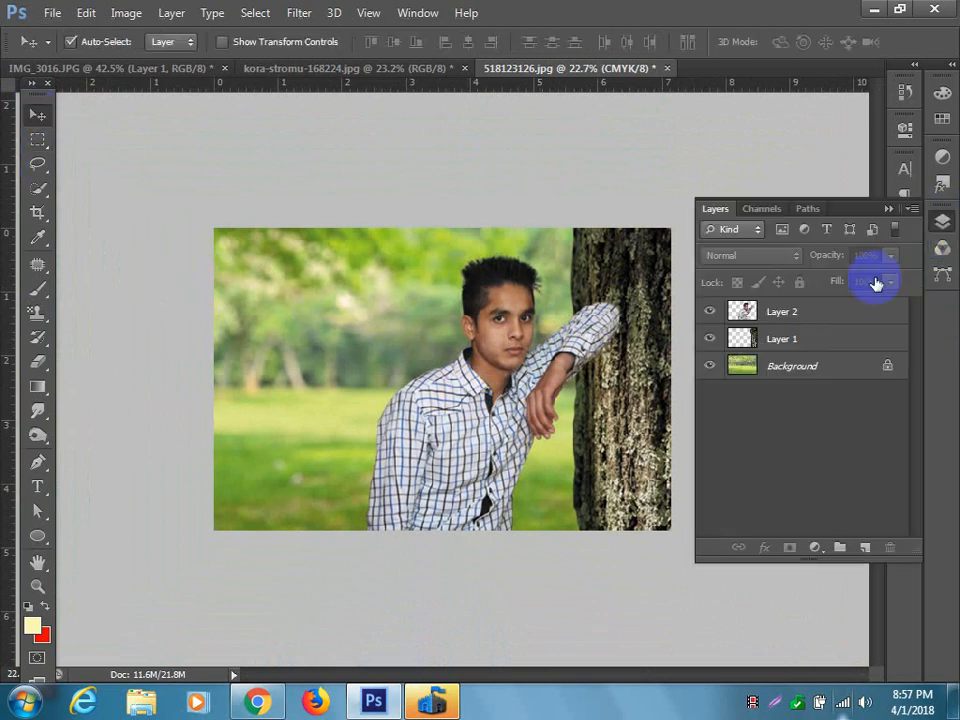
left_click(797, 368)
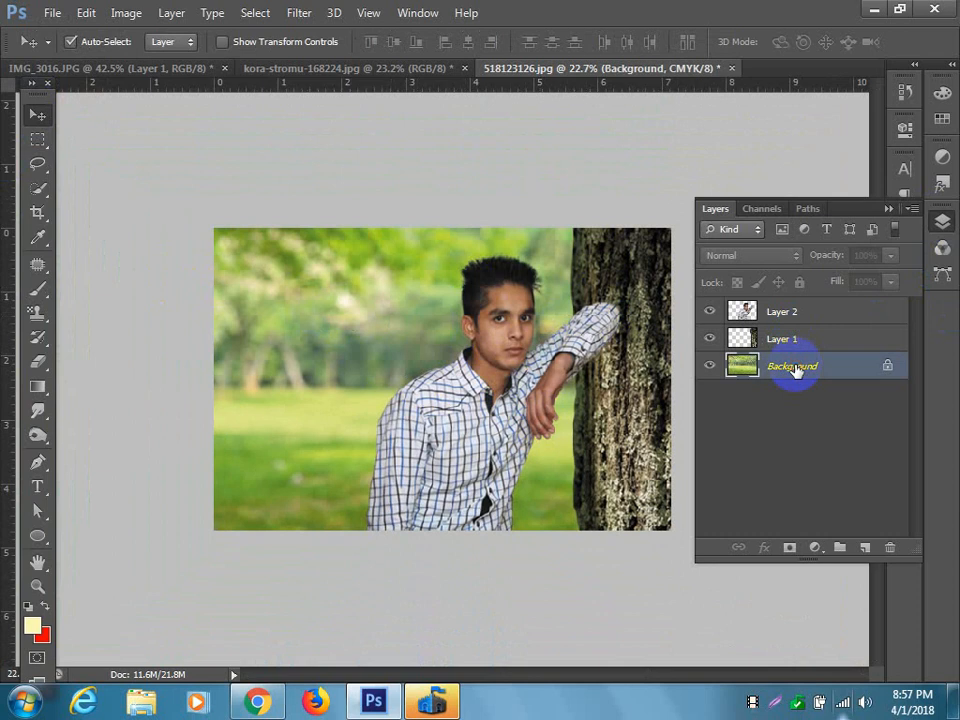
left_click(126, 14)
mouse_move(160, 58)
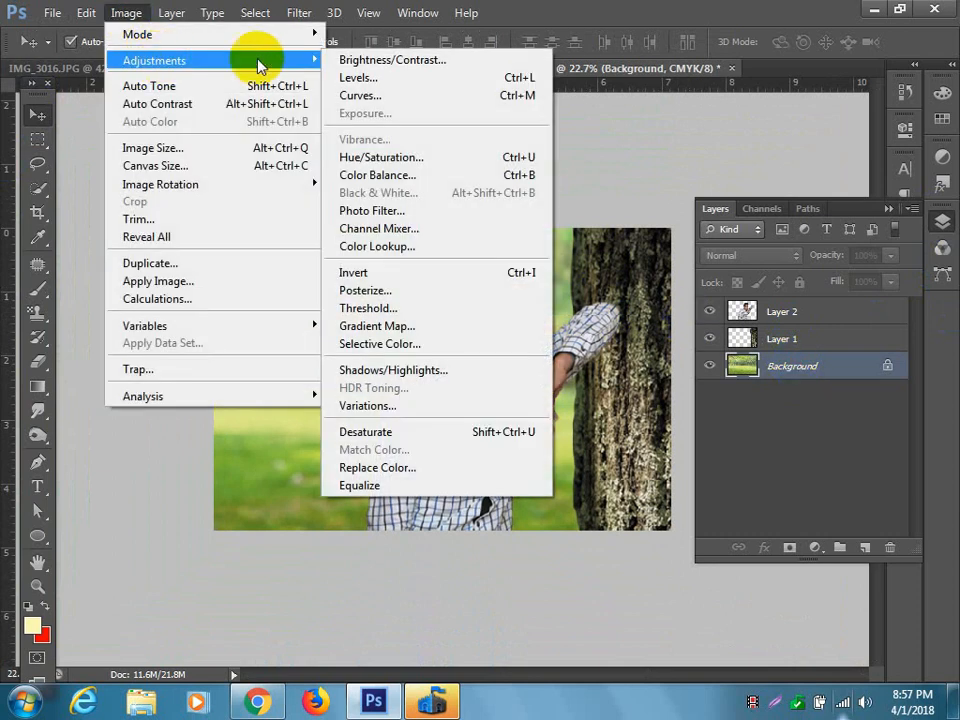
left_click(350, 62)
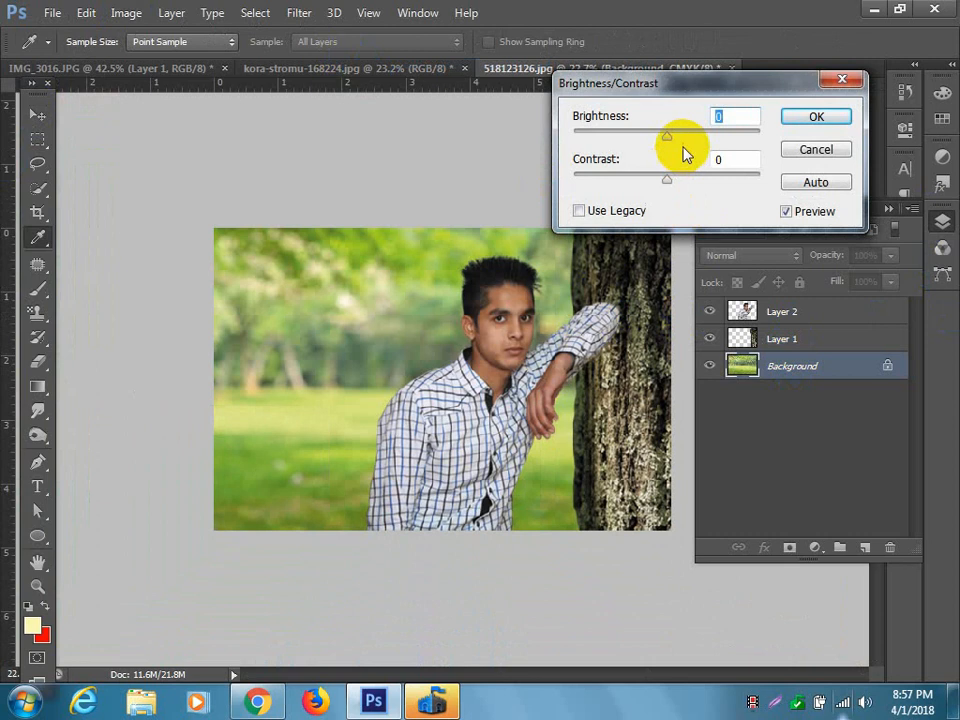
left_click_drag(666, 134, 677, 134)
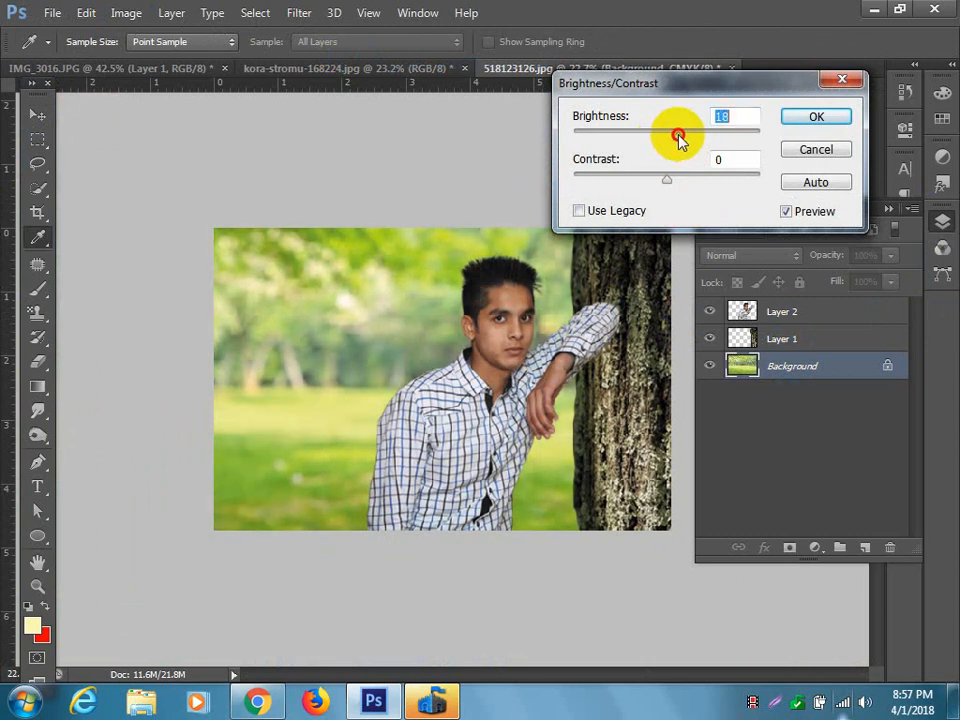
left_click(831, 116)
key("v")
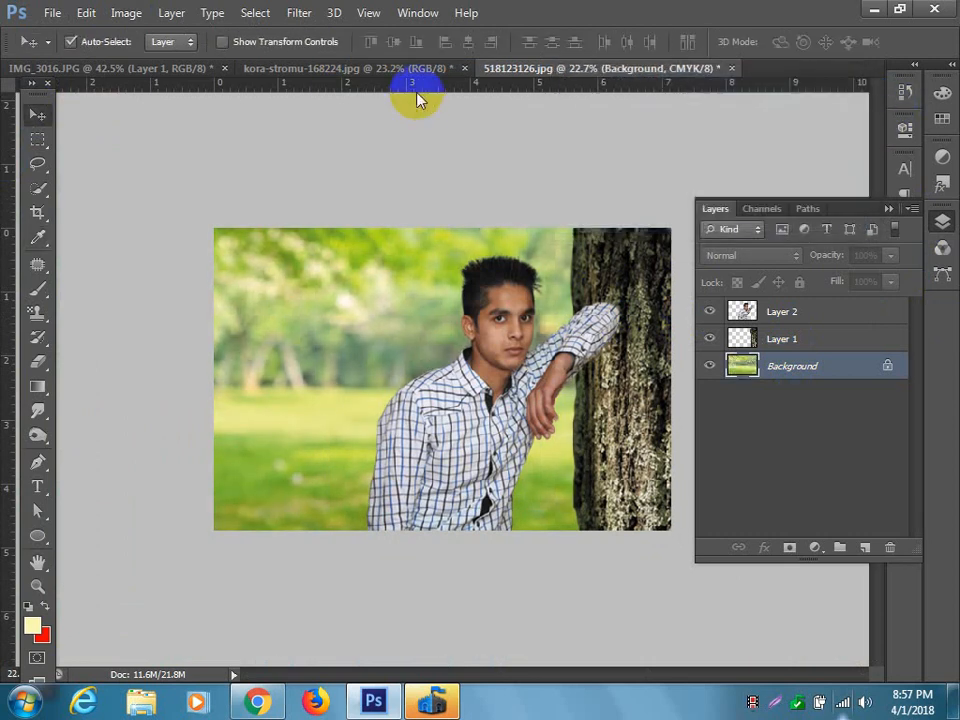
Apply Levels to the Background layer, setting the composite CMYK input levels to 75 for the shadows and 233 for the highlights.
left_click(125, 14)
mouse_move(159, 62)
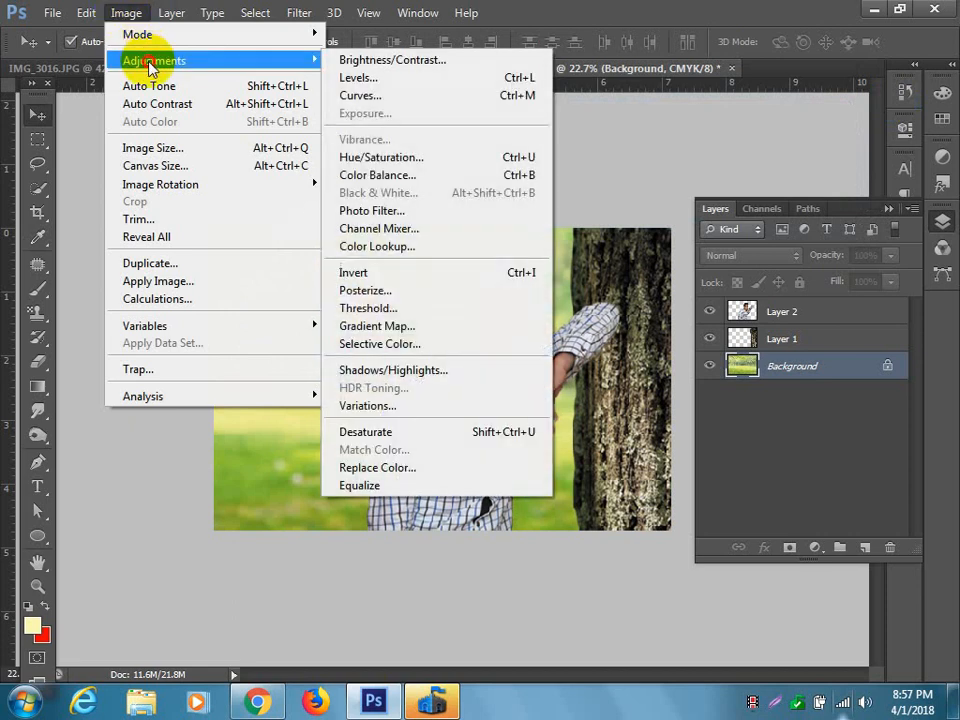
left_click(399, 79)
left_click_drag(497, 316, 757, 75)
left_click_drag(570, 289, 641, 290)
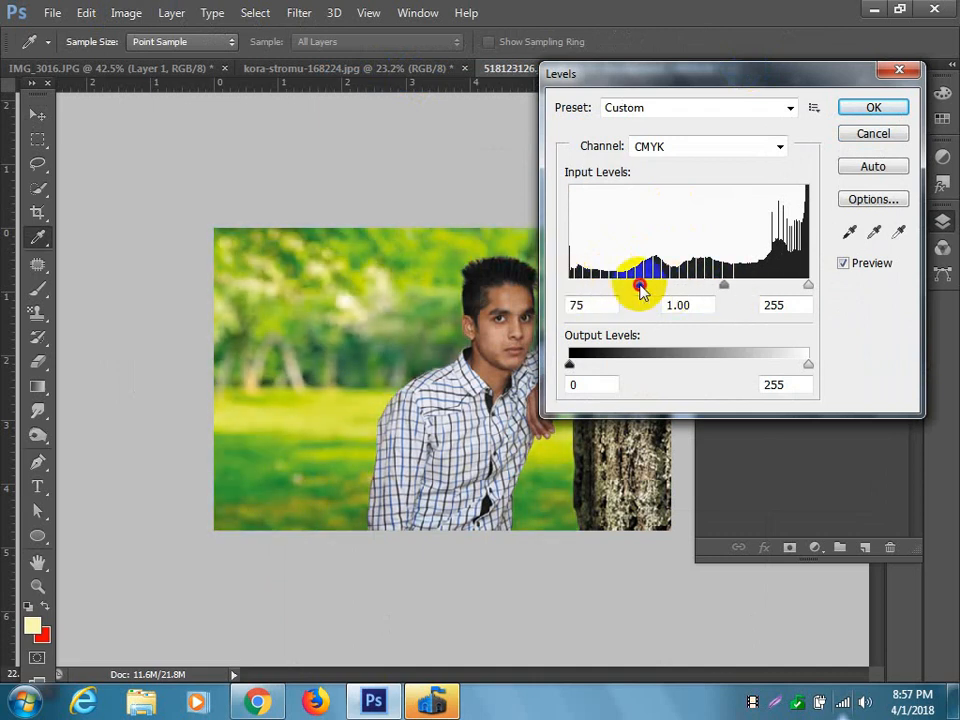
left_click_drag(799, 285, 790, 287)
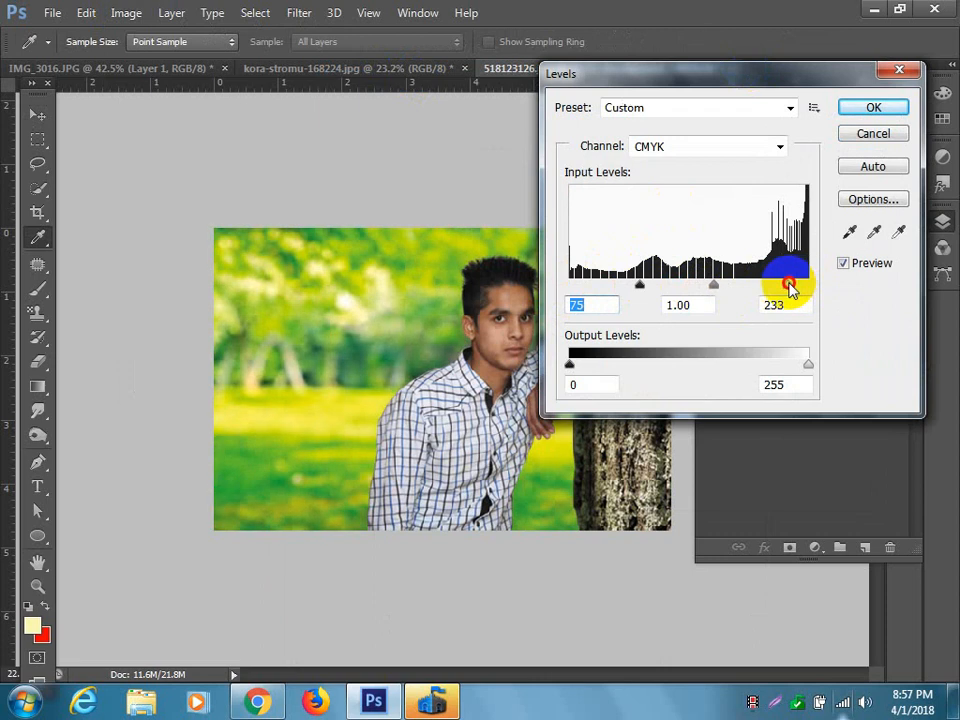
Shift the Magenta channel's midtone input level toward the highlights and apply the Levels adjustment.
left_click(731, 146)
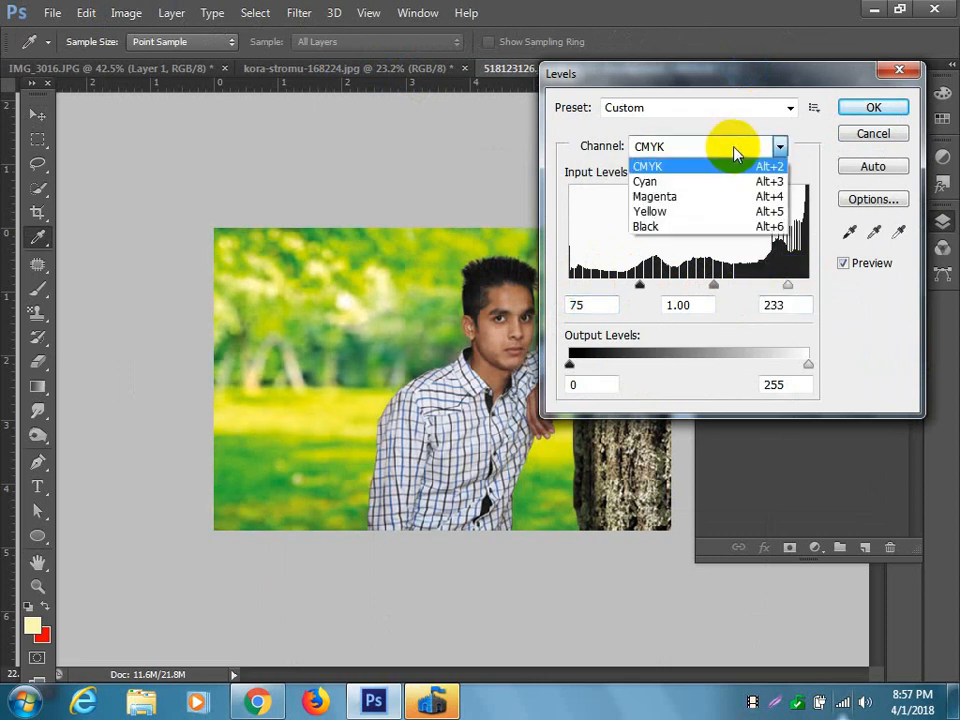
left_click(707, 196)
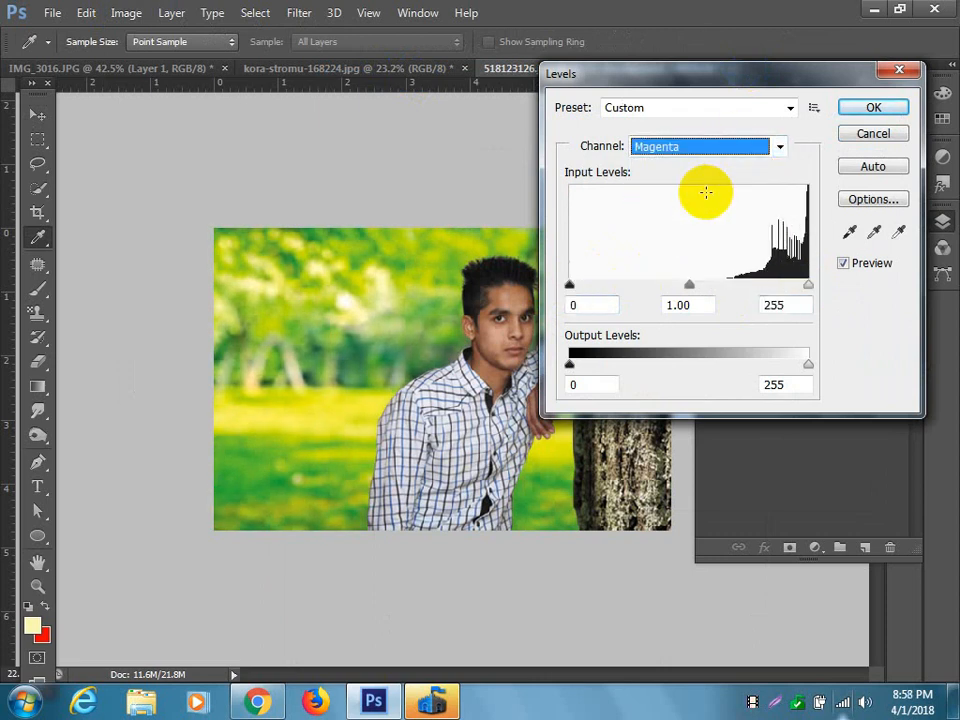
left_click(809, 286)
mouse_move(810, 285)
left_mouse_down()
mouse_move(787, 286)
mouse_move(827, 283)
left_mouse_up()
left_click_drag(688, 286, 737, 286)
left_click(870, 108)
key("v")
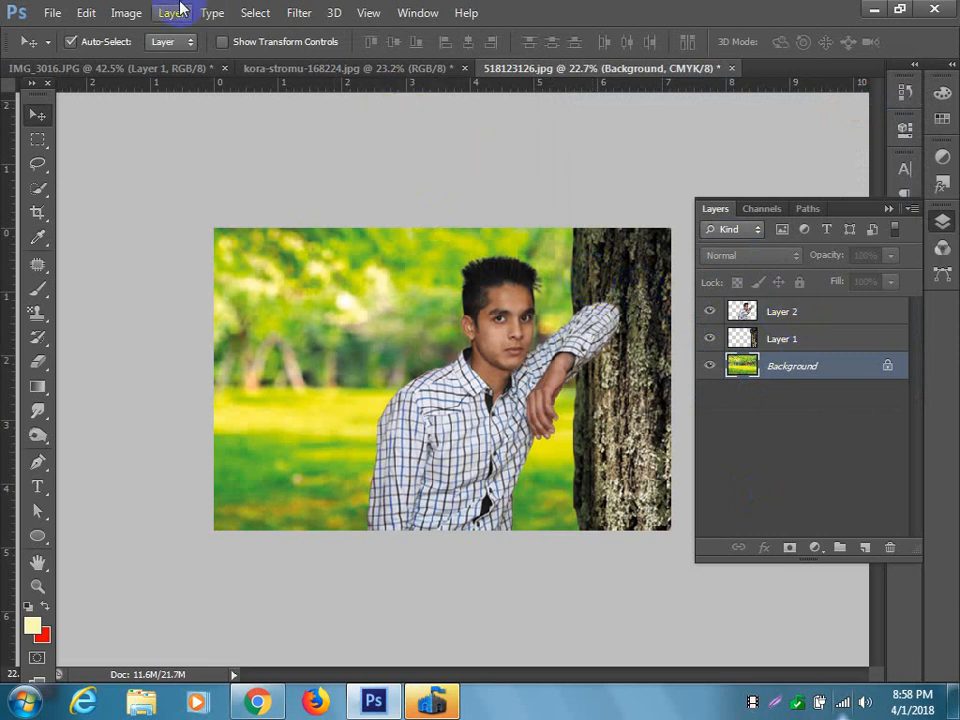
Apply Curves to the Background layer's CMYK channel, raising a midtone point to output 49 at input 43.
left_click(126, 13)
mouse_move(171, 58)
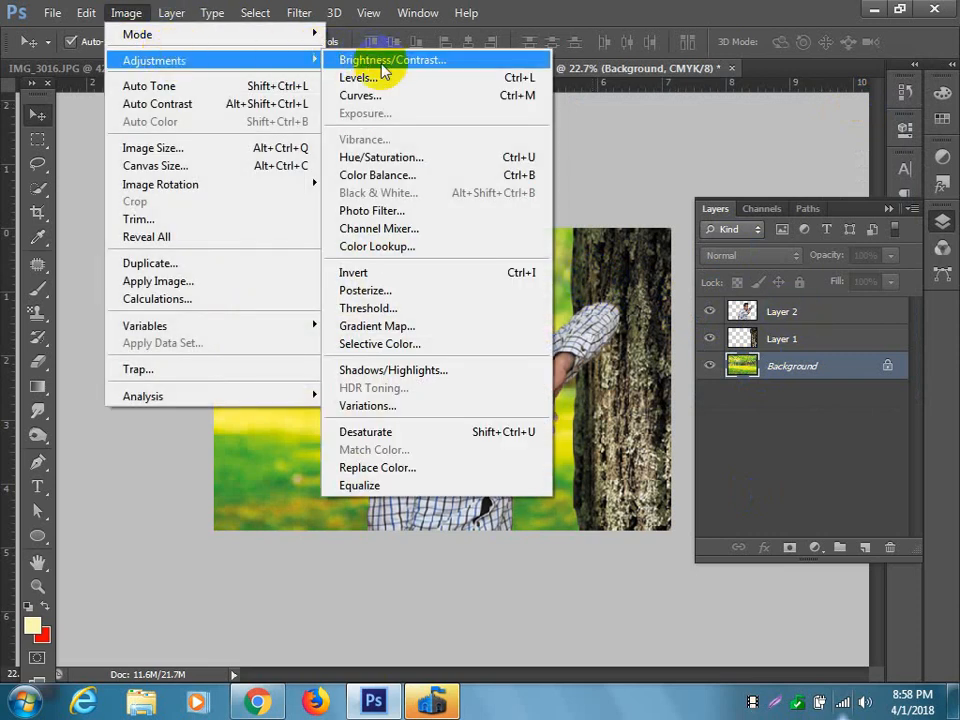
left_click(396, 95)
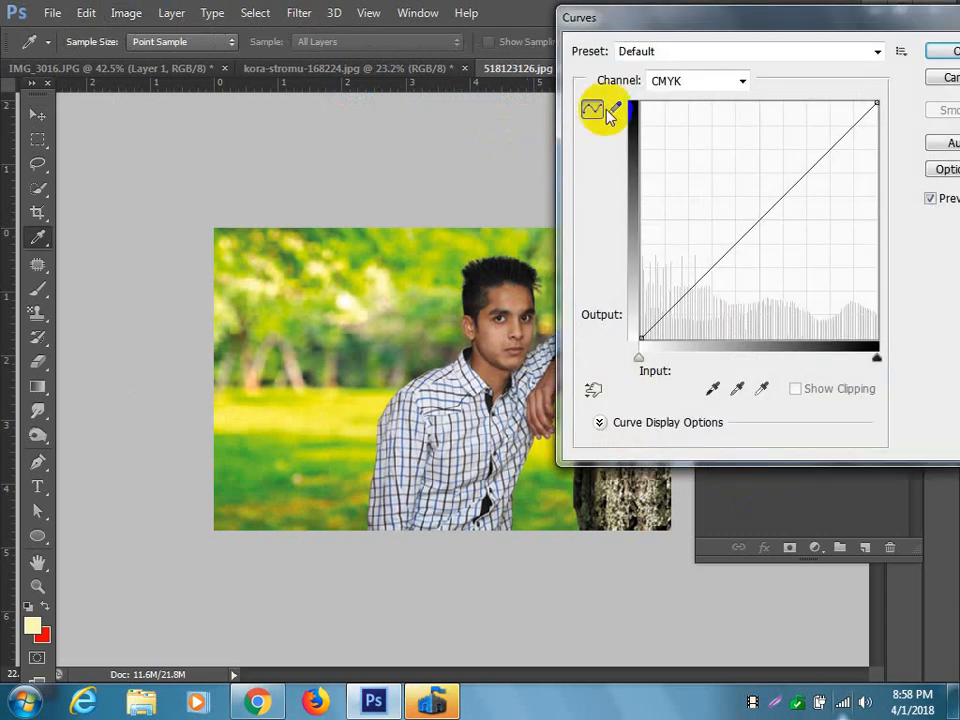
mouse_move(760, 219)
left_mouse_down()
mouse_move(754, 208)
mouse_move(768, 223)
mouse_move(732, 204)
mouse_move(742, 221)
left_mouse_up()
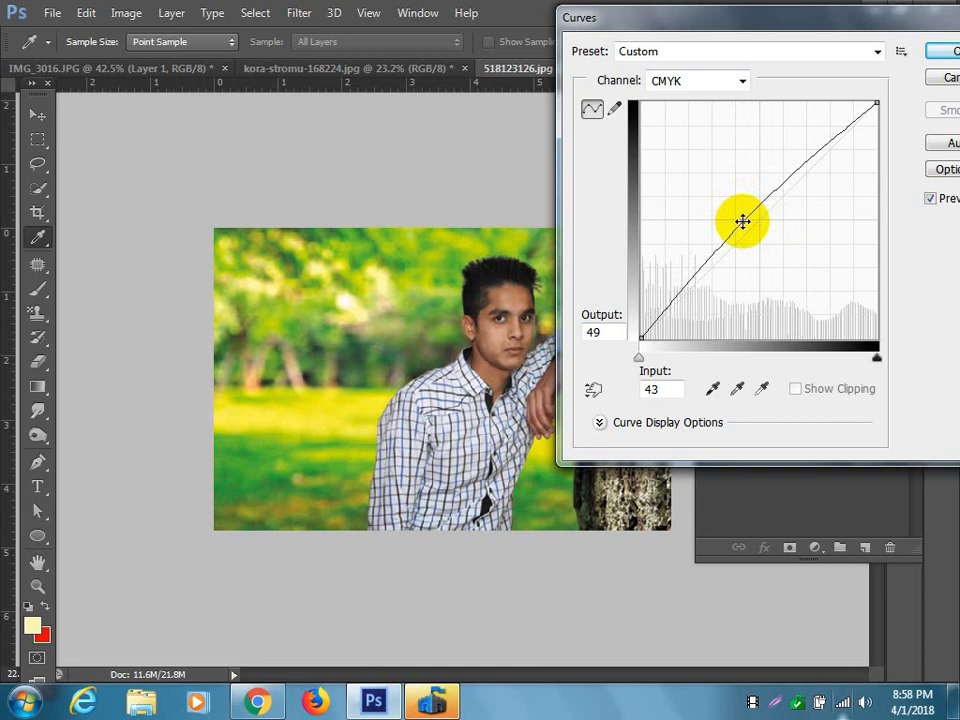
left_click(953, 55)
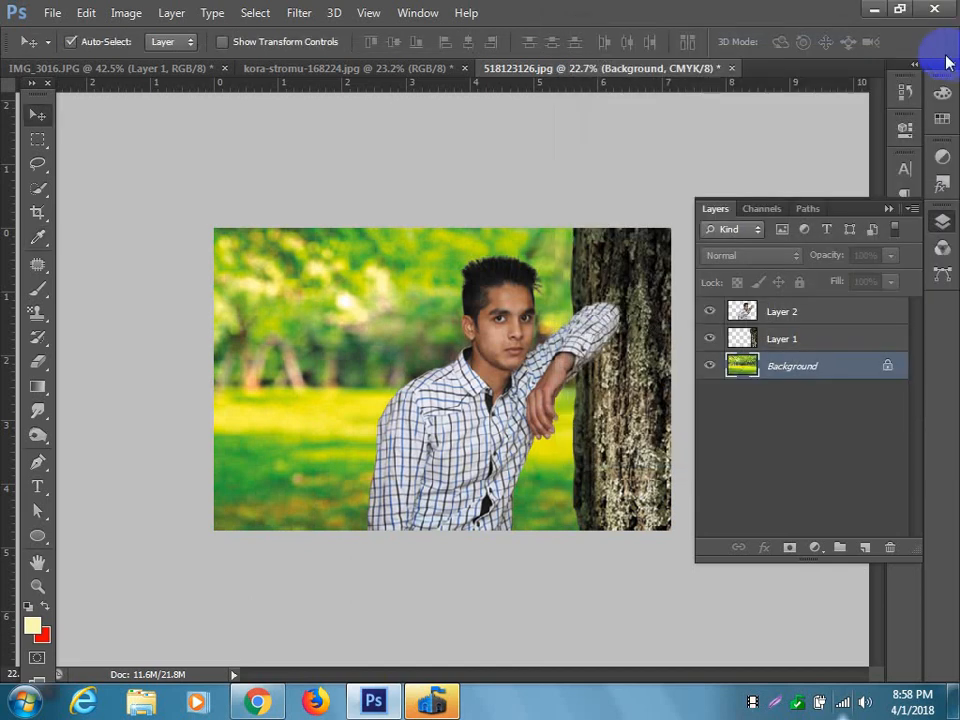
left_click(127, 13)
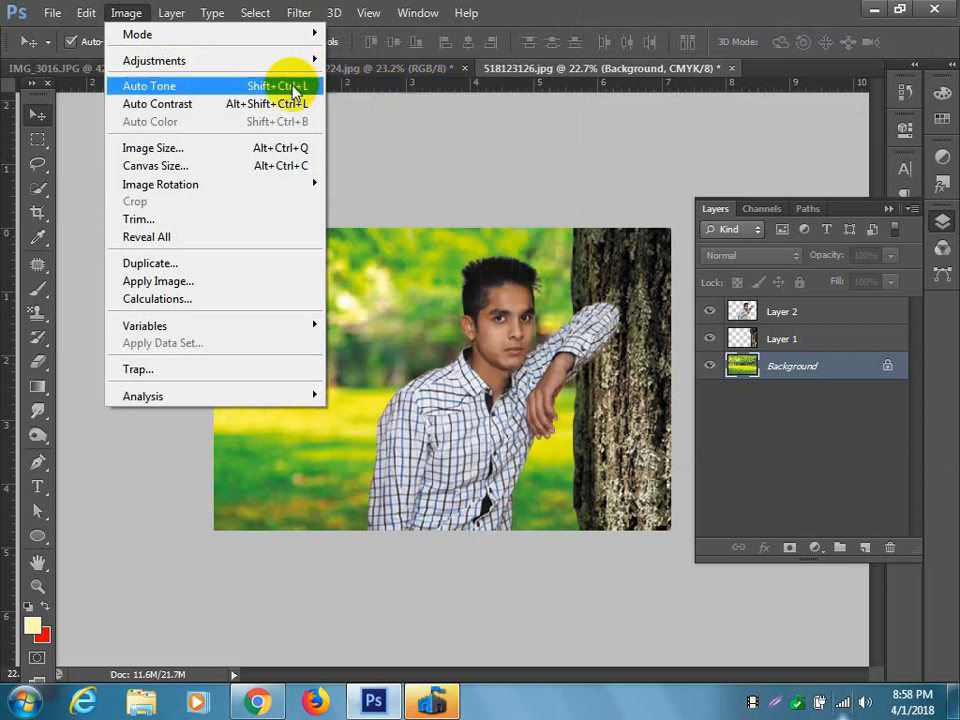
mouse_move(296, 62)
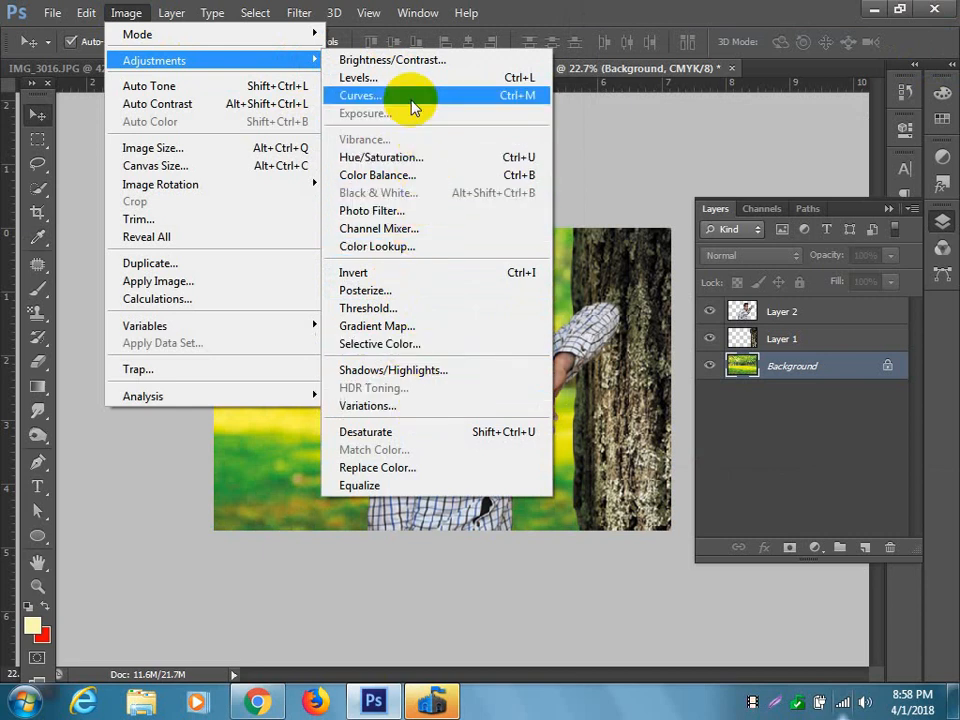
left_click(735, 17)
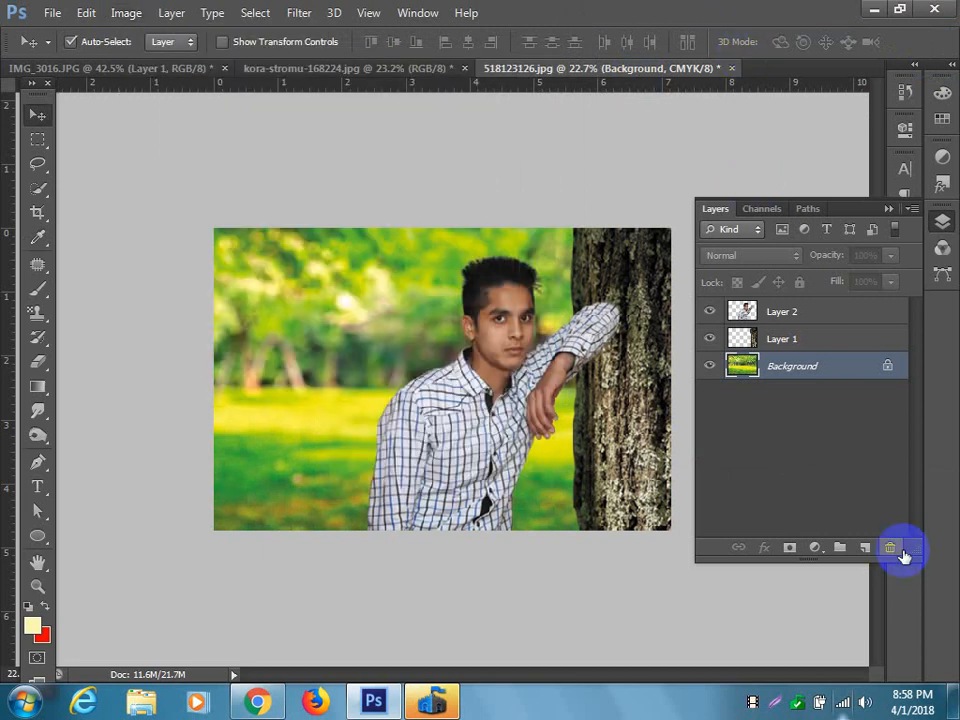
left_click(493, 338)
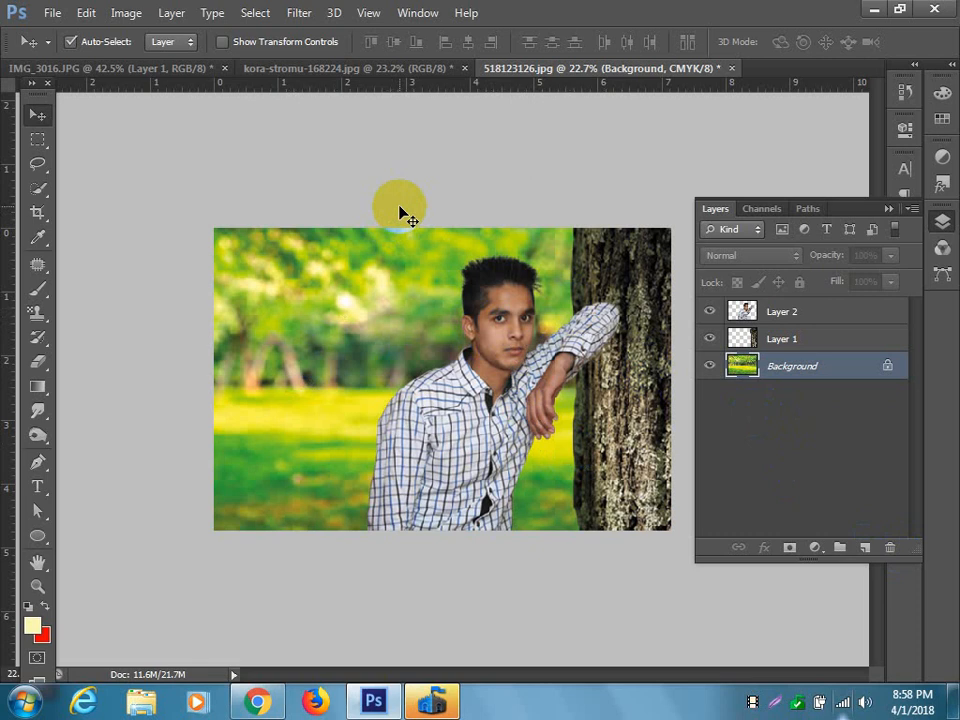
Minimize the open programs and open the software & caletion (D:) drive in Windows Explorer.
left_click(876, 11)
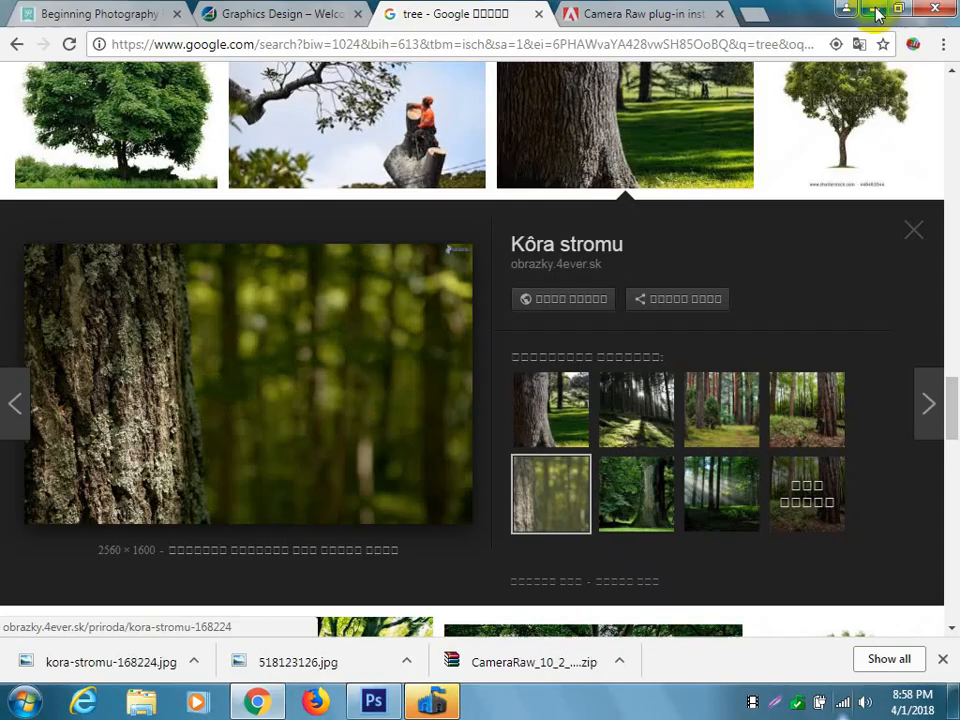
left_click(868, 16)
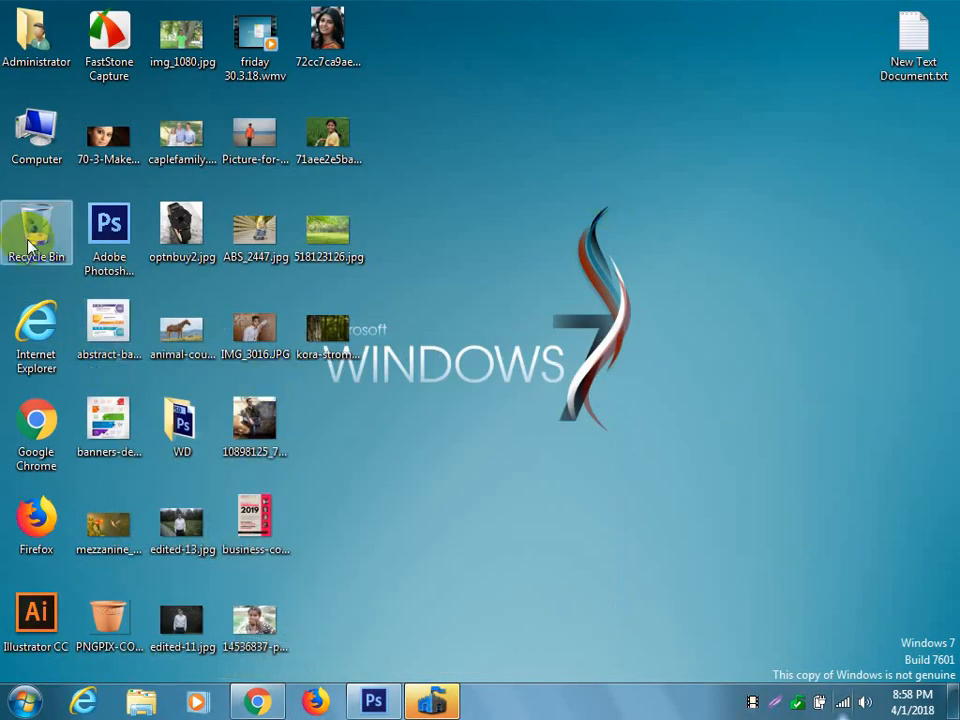
double_click(36, 130)
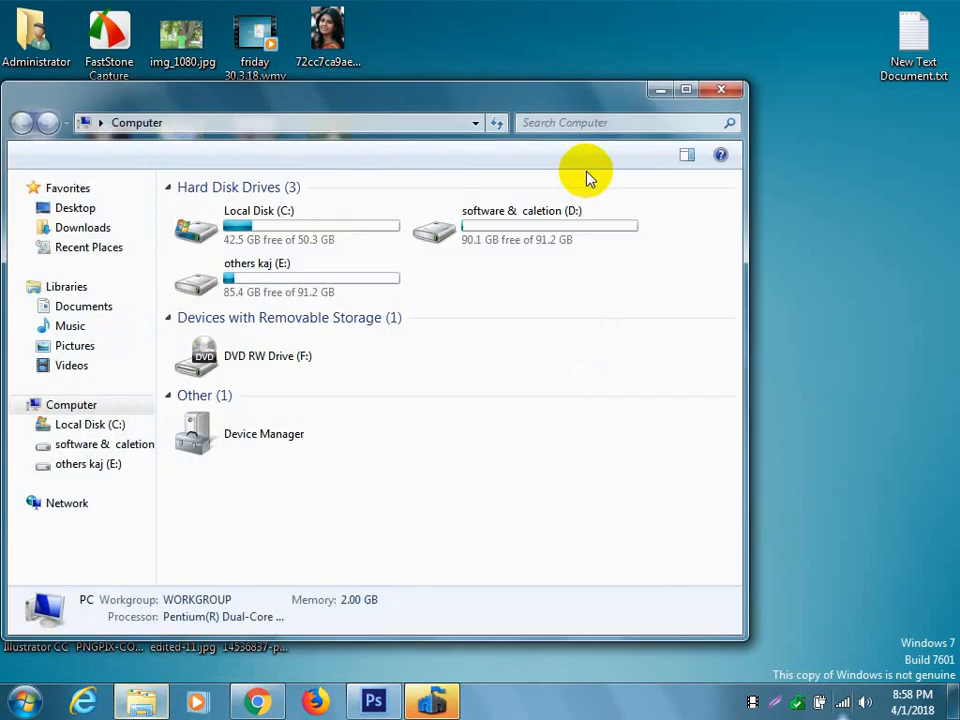
left_click_drag(499, 97, 621, 72)
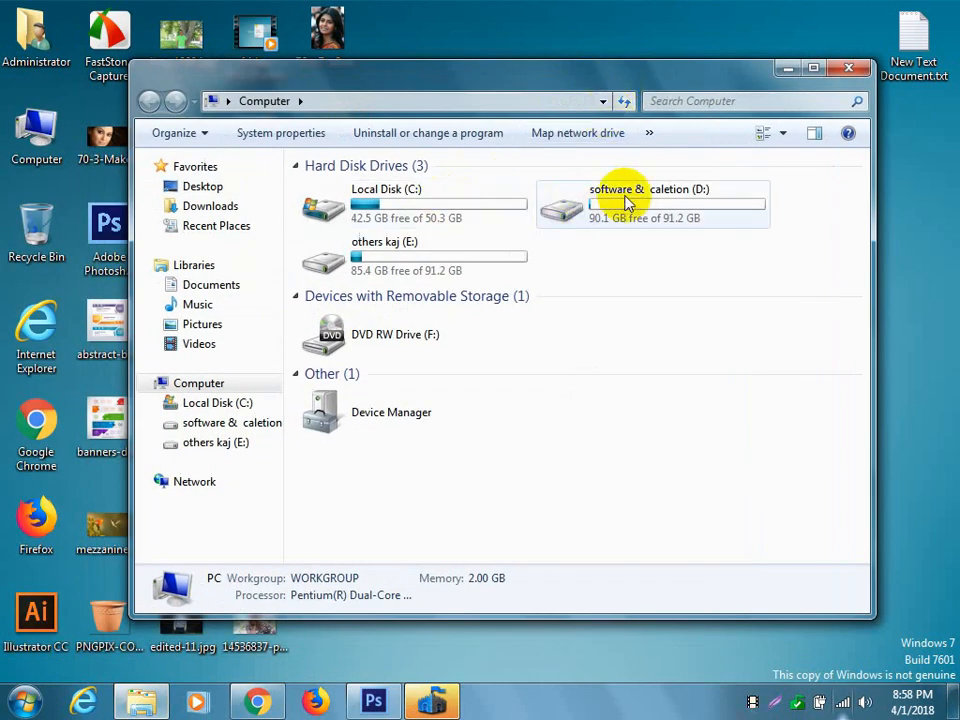
double_click(664, 199)
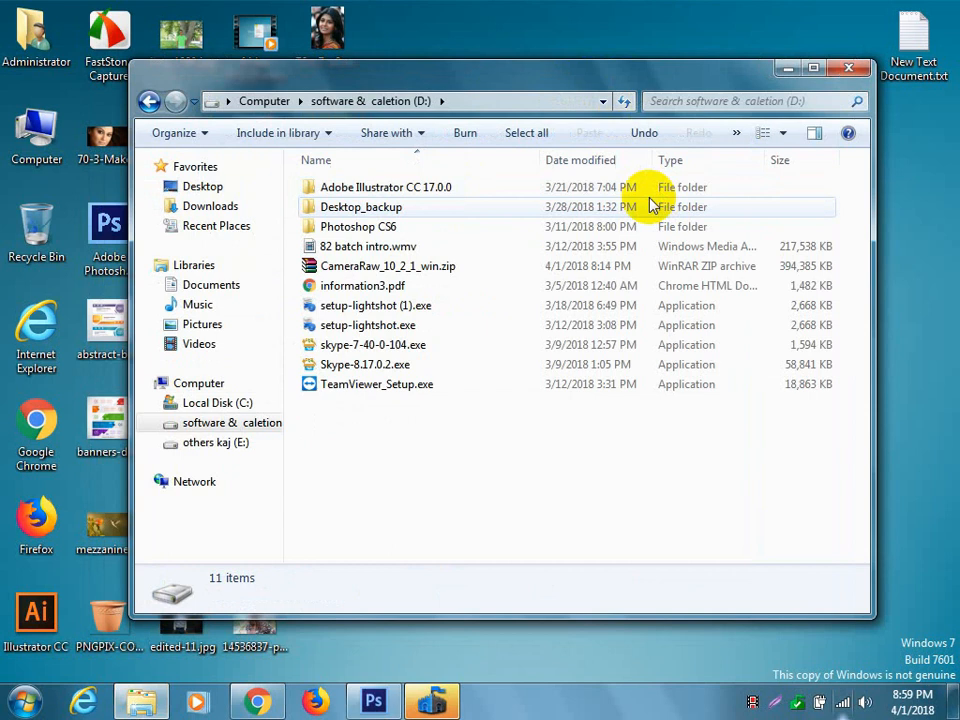
Extract CameraRaw_10_2_1_win.zip into a folder of the same name and open that folder.
right_click(514, 269)
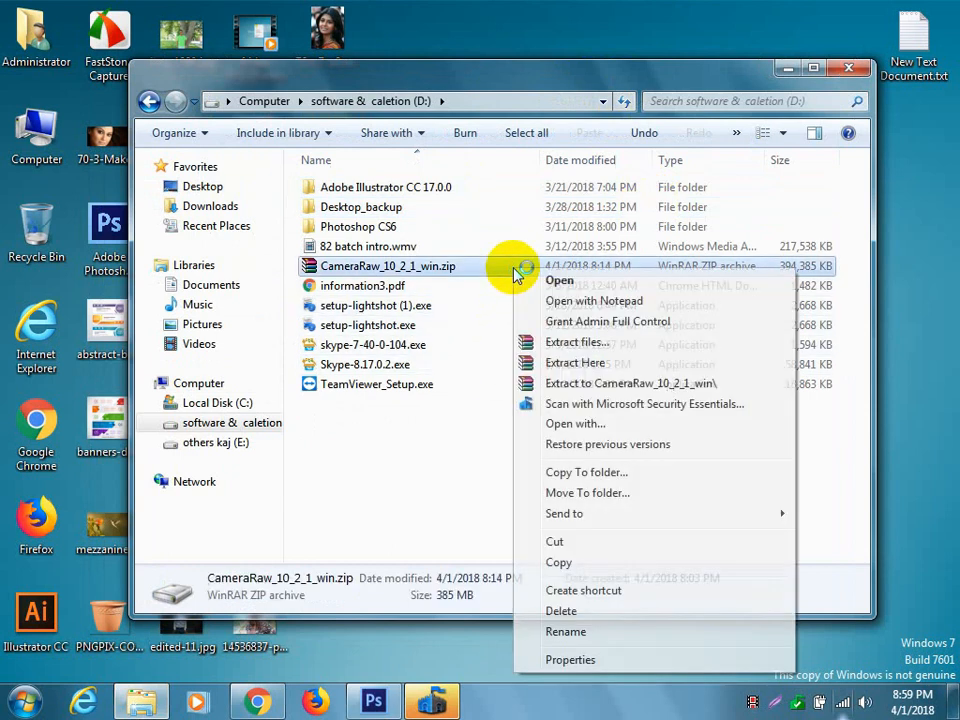
left_click(605, 390)
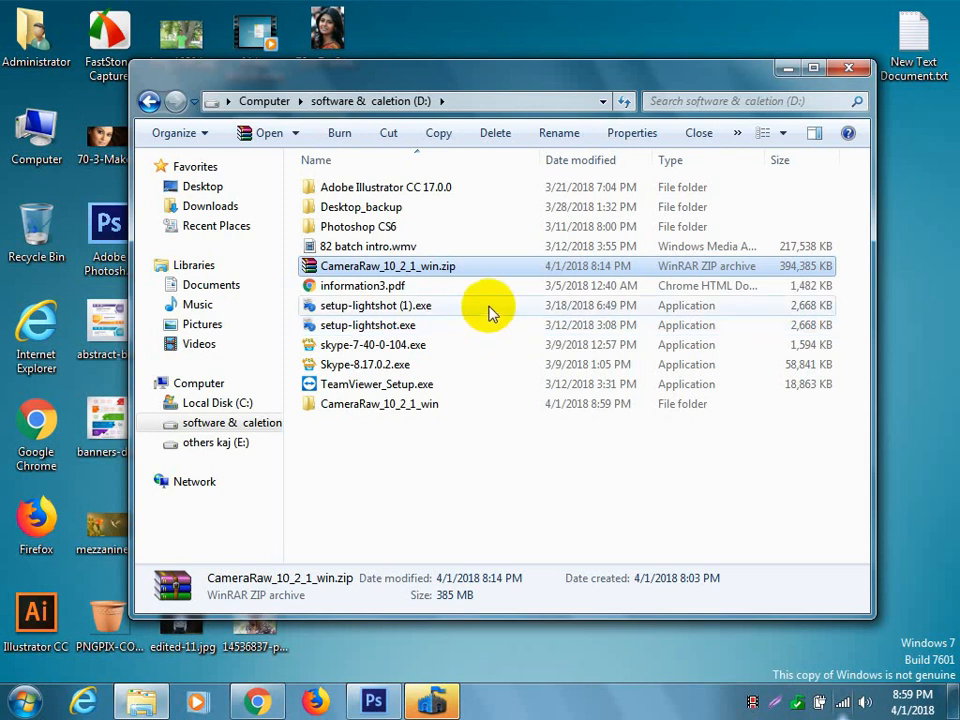
double_click(438, 405)
right_click(441, 274)
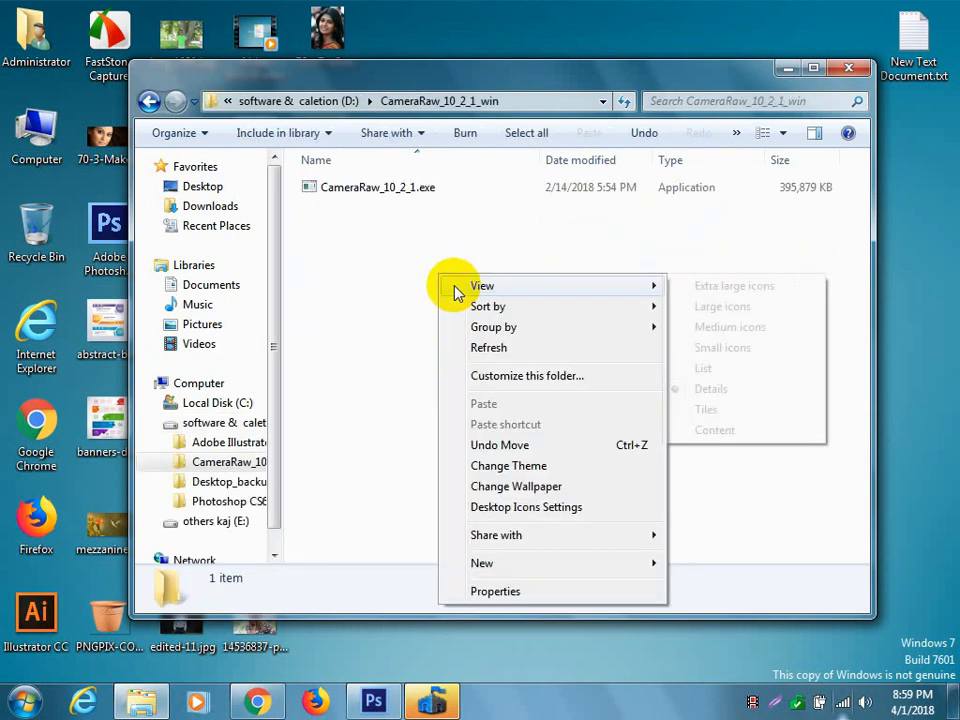
left_click(505, 346)
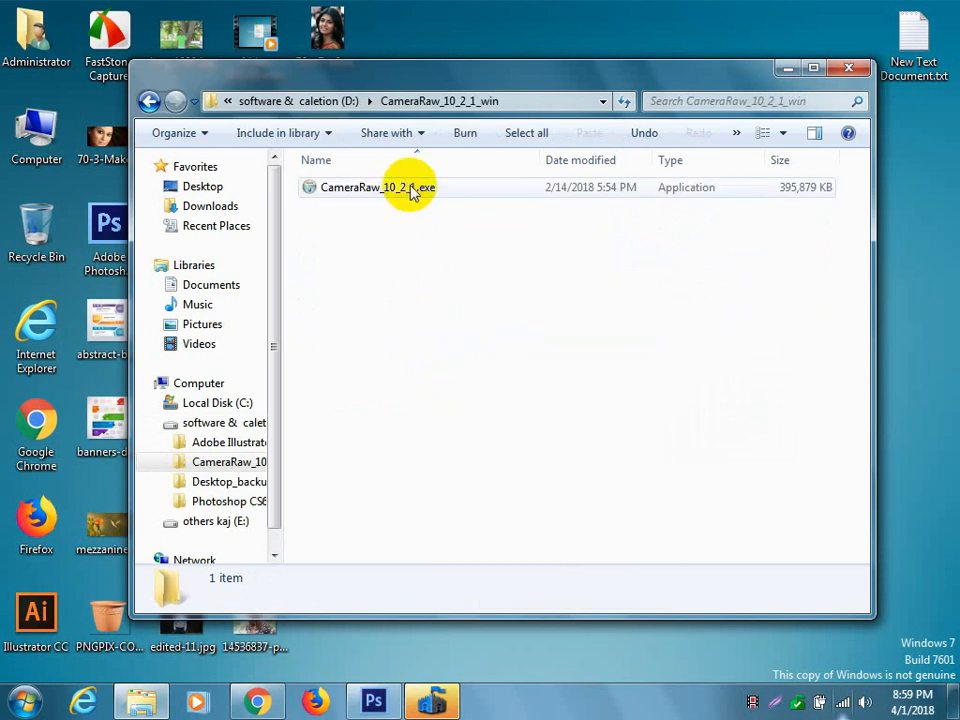
Run CameraRaw_10_2_1.exe and install Camera Raw 10.2.1 through to the end of its setup.
double_click(414, 191)
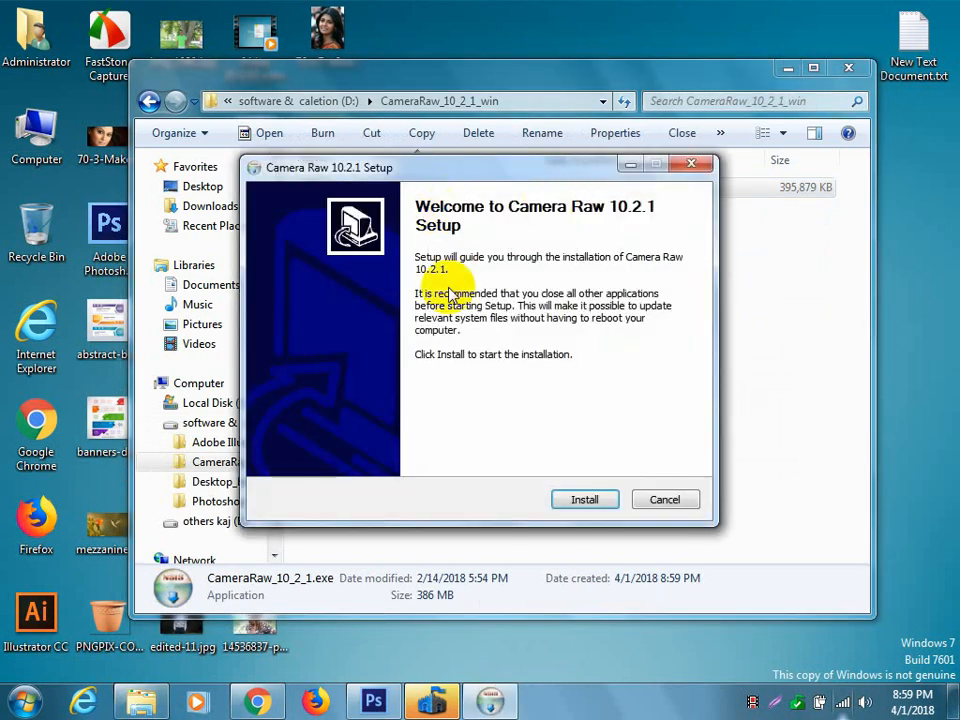
left_click(588, 503)
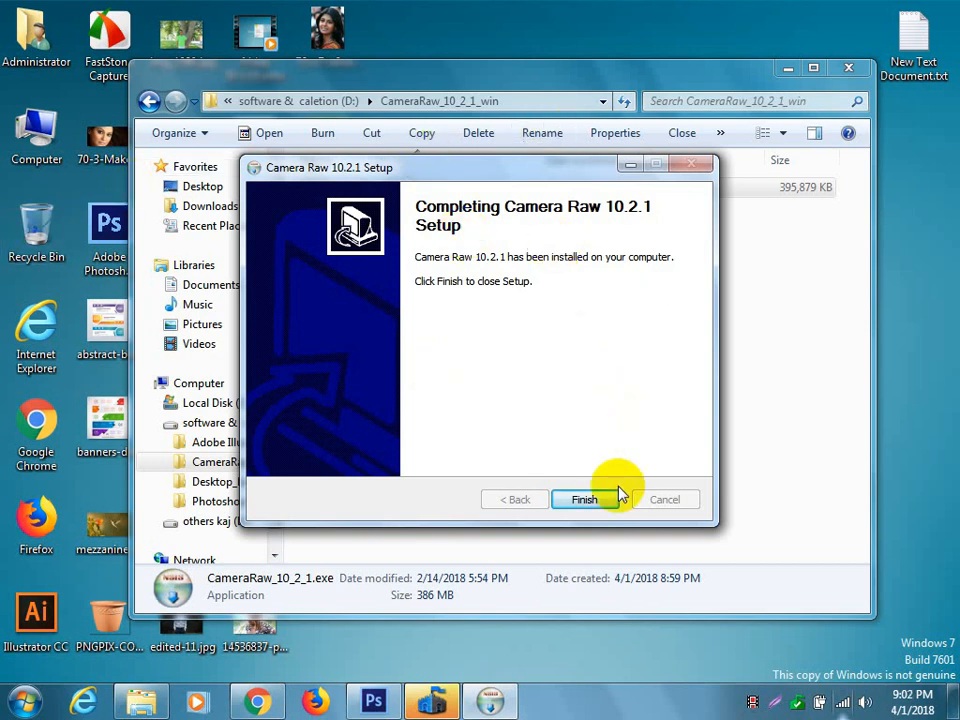
left_click(589, 503)
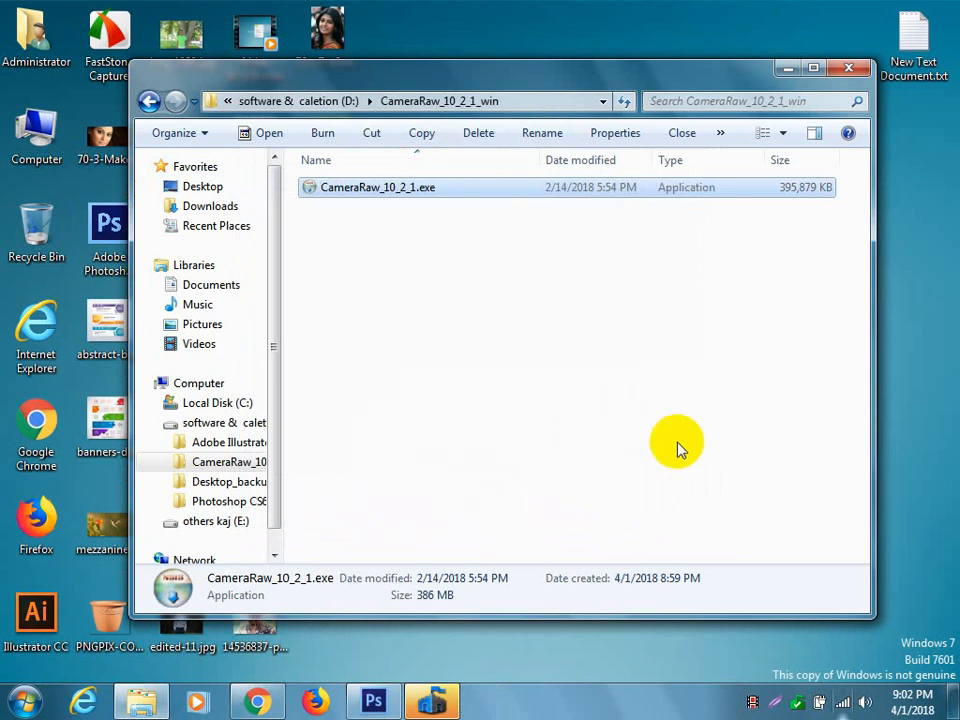
right_click(495, 302)
left_click(561, 377)
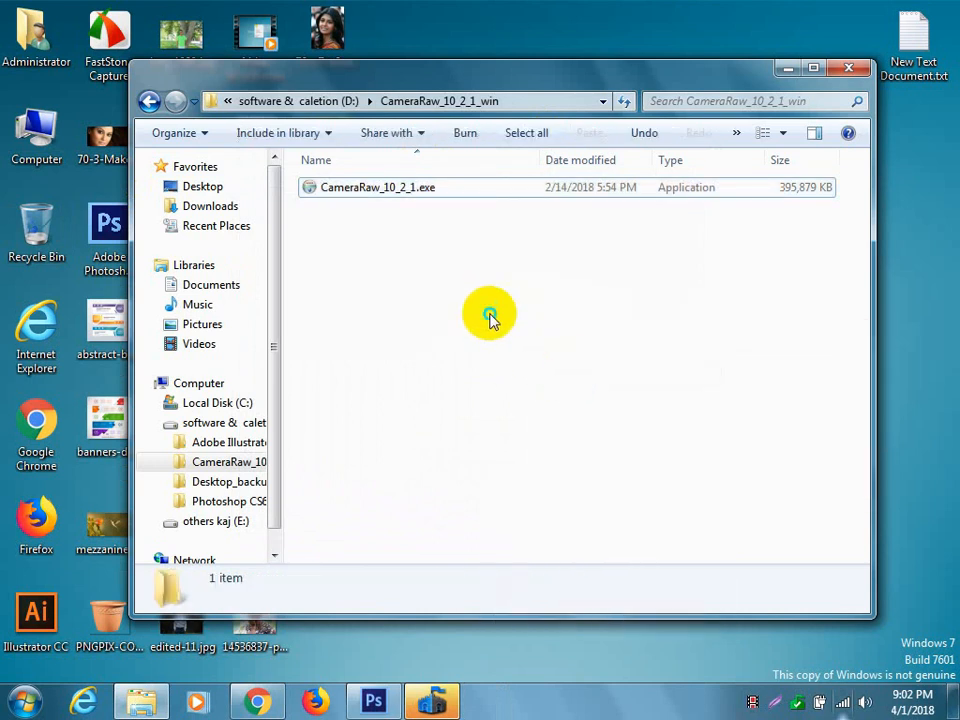
right_click(490, 316)
left_click(562, 390)
right_click(512, 340)
left_click(583, 414)
right_click(512, 340)
left_click(598, 417)
right_click(546, 348)
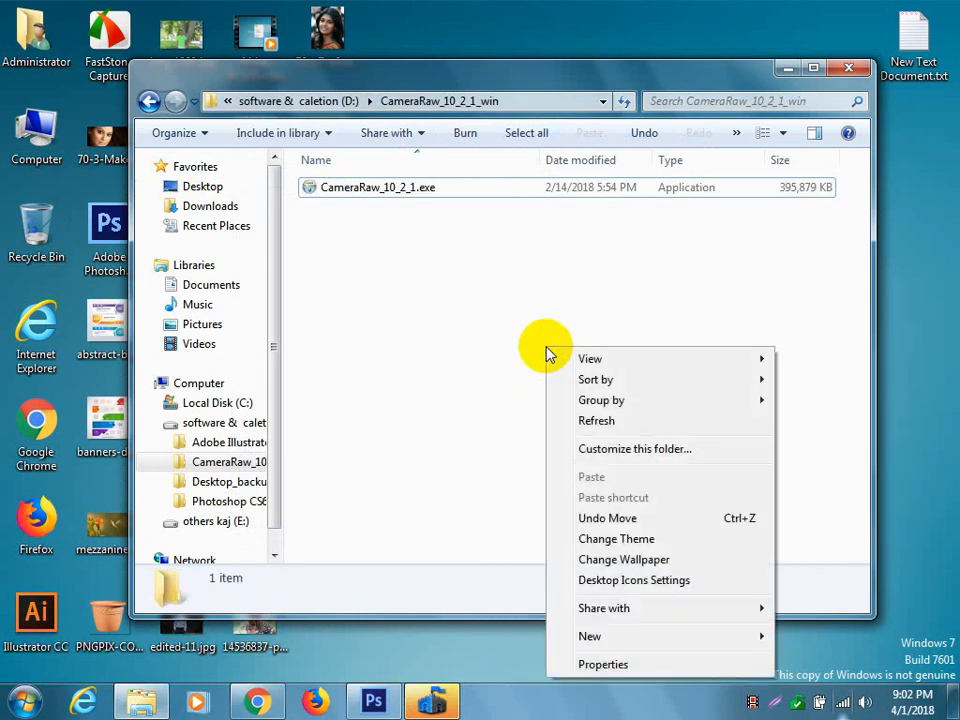
left_click(602, 421)
right_click(530, 313)
left_click(608, 388)
right_click(546, 319)
left_click(605, 388)
right_click(553, 312)
left_click(630, 384)
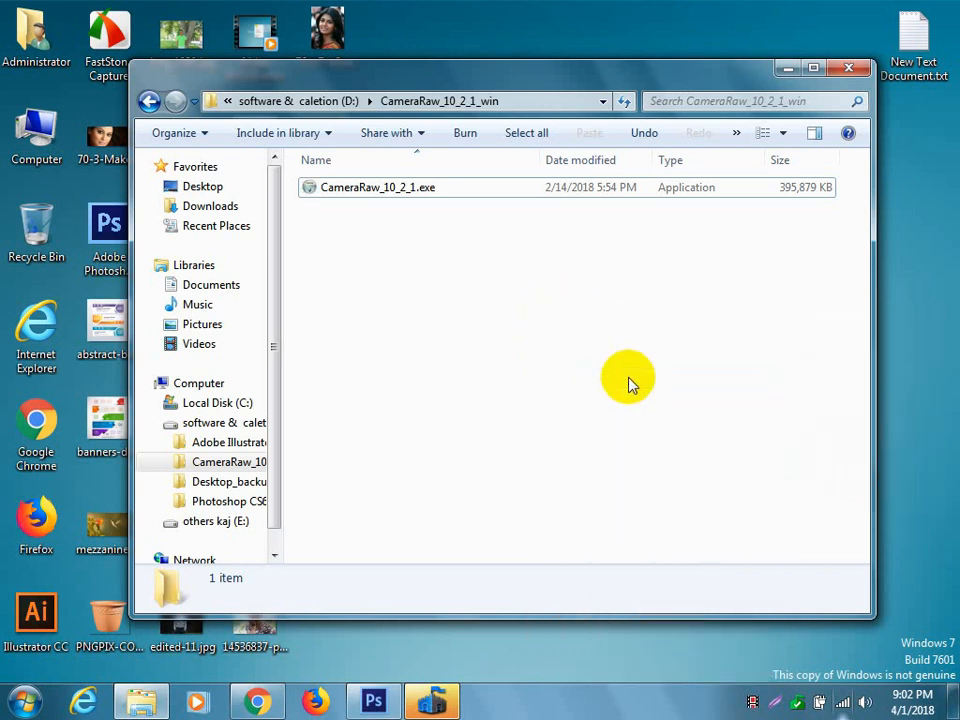
right_click(577, 270)
left_click(666, 341)
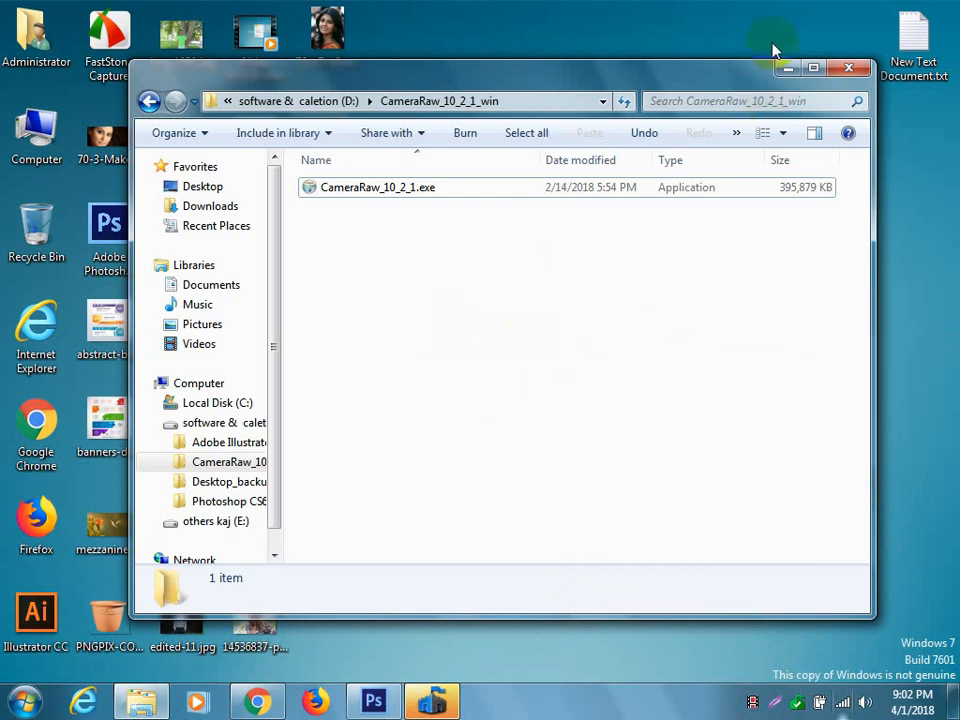
Close the installer folder, return to the composite in Photoshop and examine the available filters for Camera Raw.
left_click(862, 70)
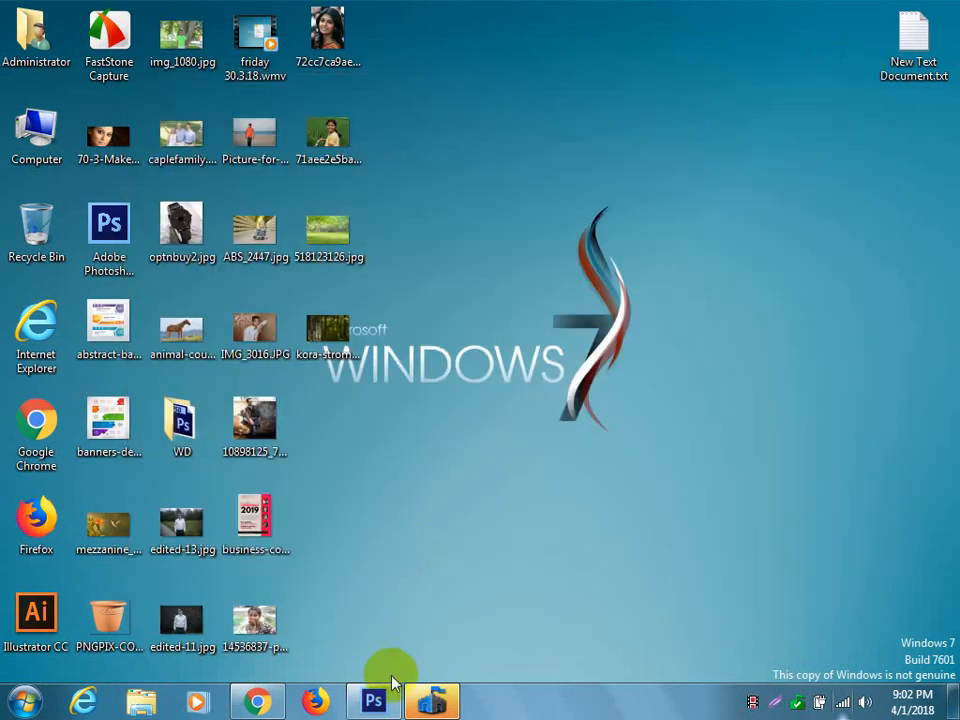
left_click(375, 699)
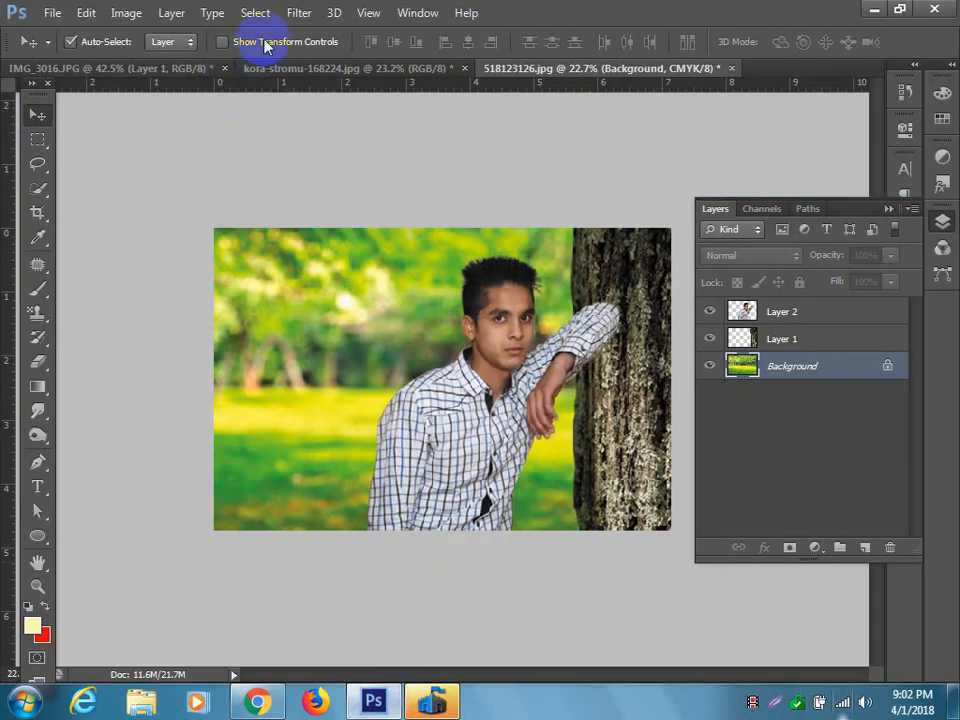
left_click(300, 13)
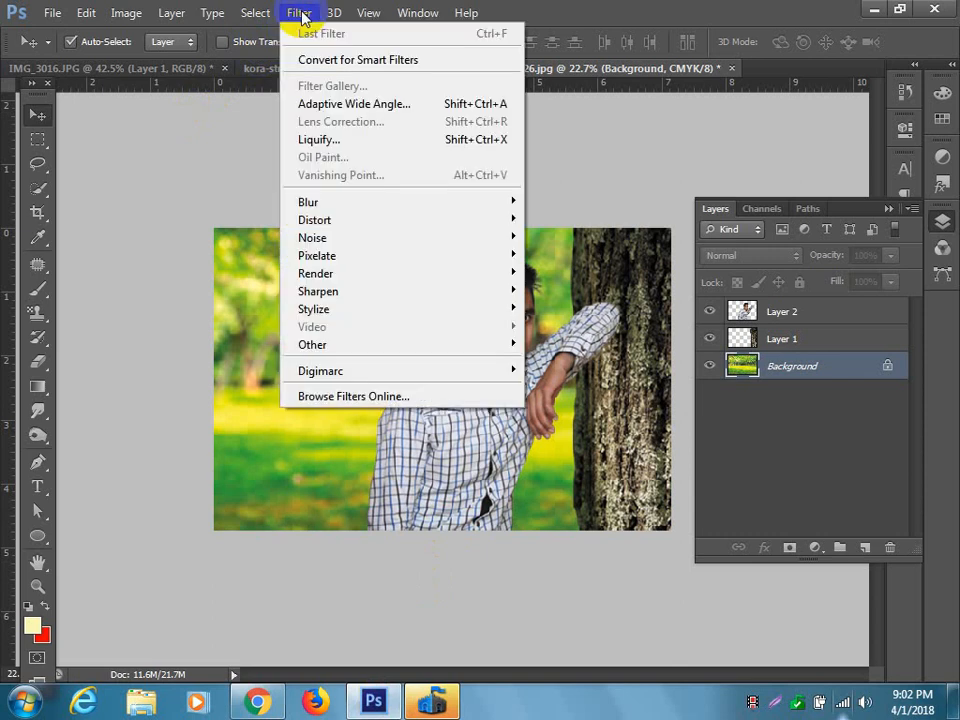
mouse_move(124, 19)
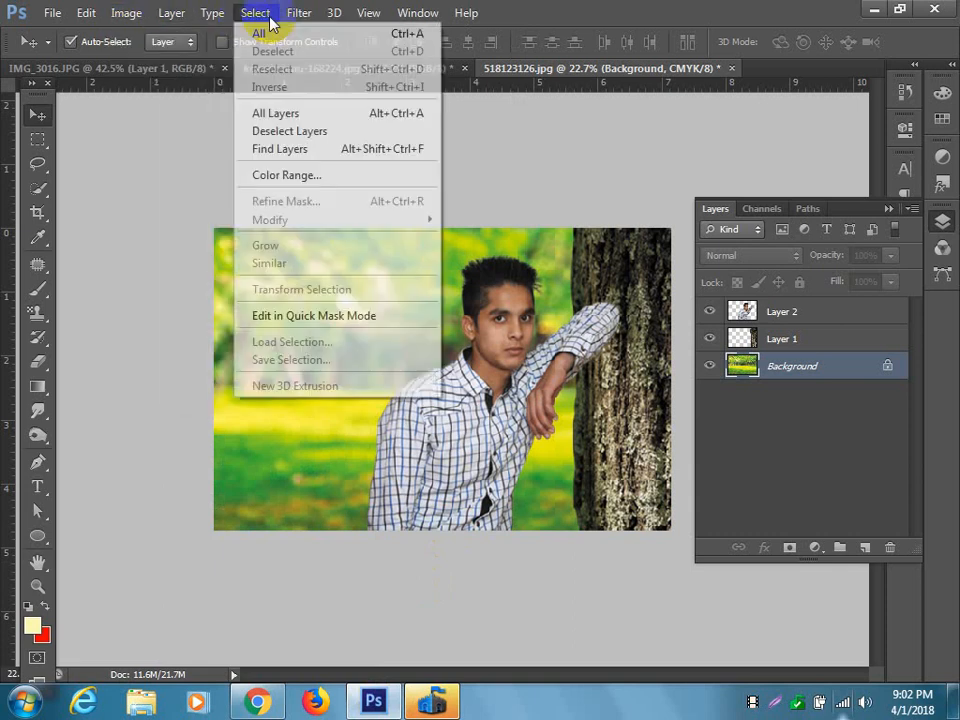
mouse_move(293, 20)
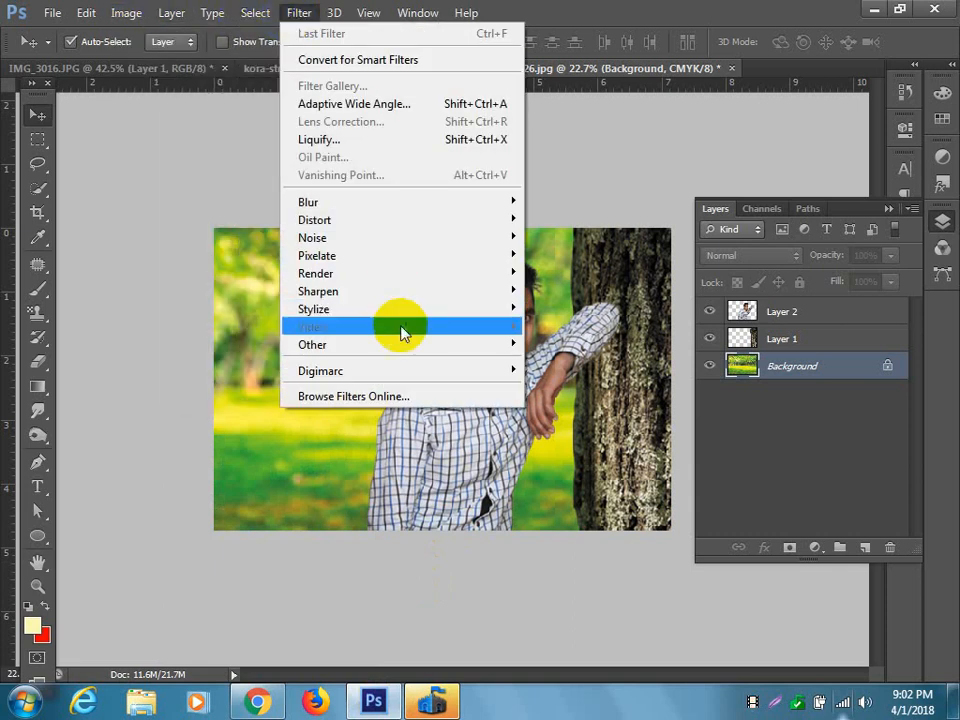
mouse_move(408, 345)
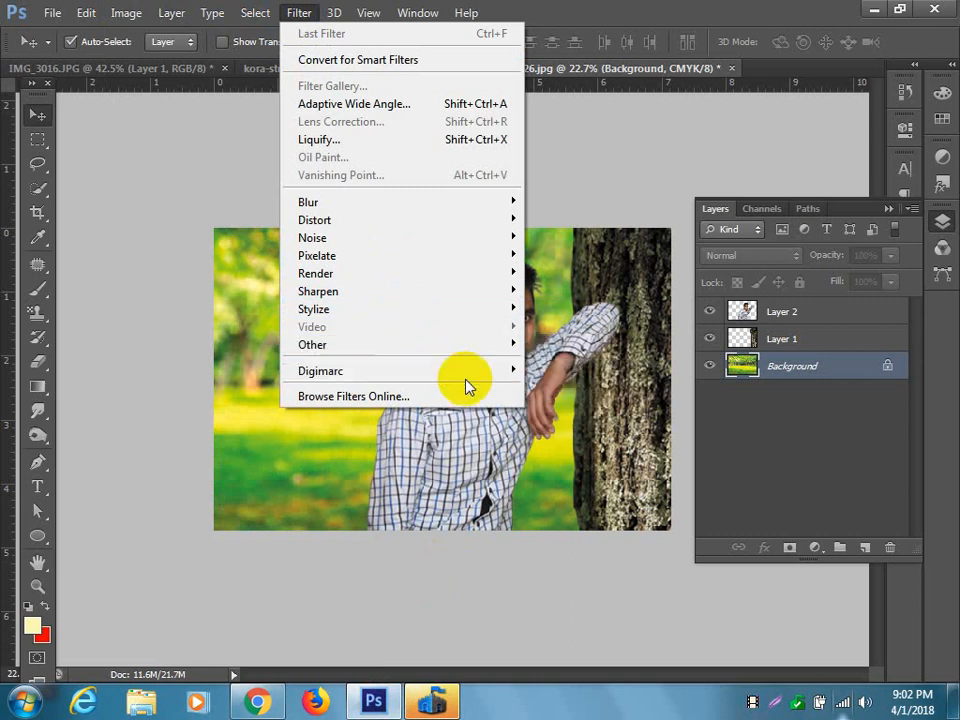
mouse_move(476, 372)
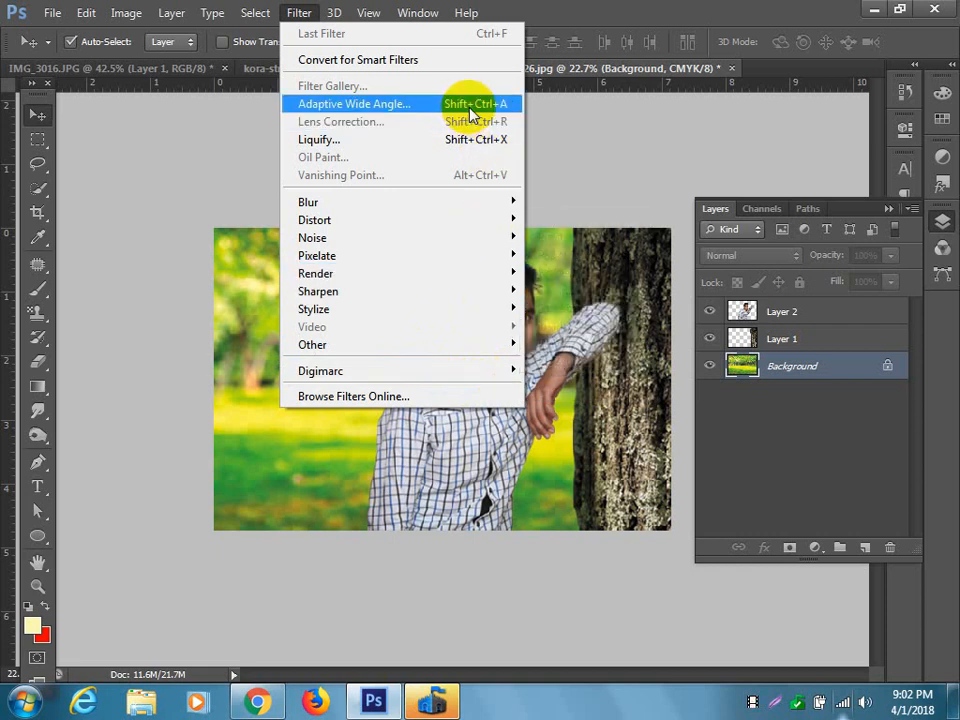
left_click(300, 15)
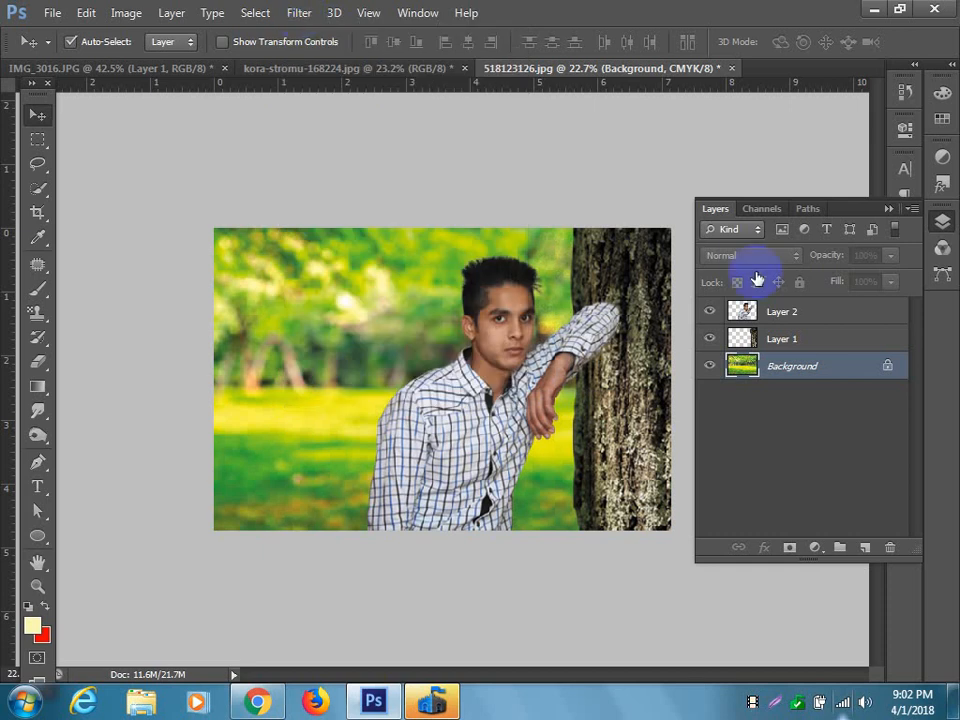
Duplicate the Background, Layer 1 and Layer 2 together and group the three copies.
left_click(802, 343)
left_click(815, 368)
left_click(808, 345, "shift")
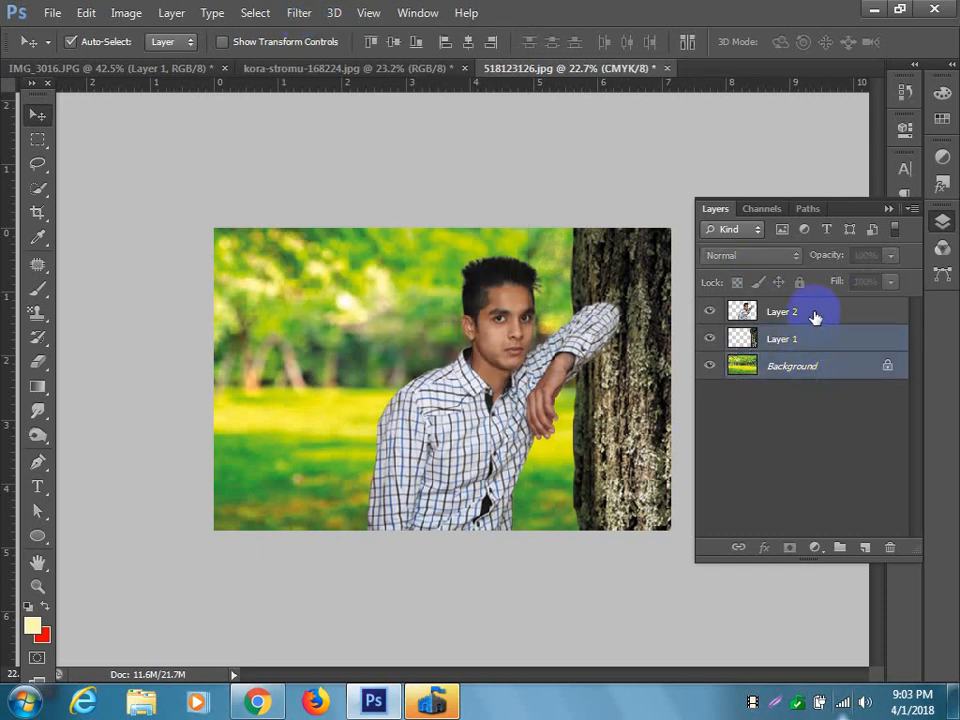
left_click(815, 317, "shift")
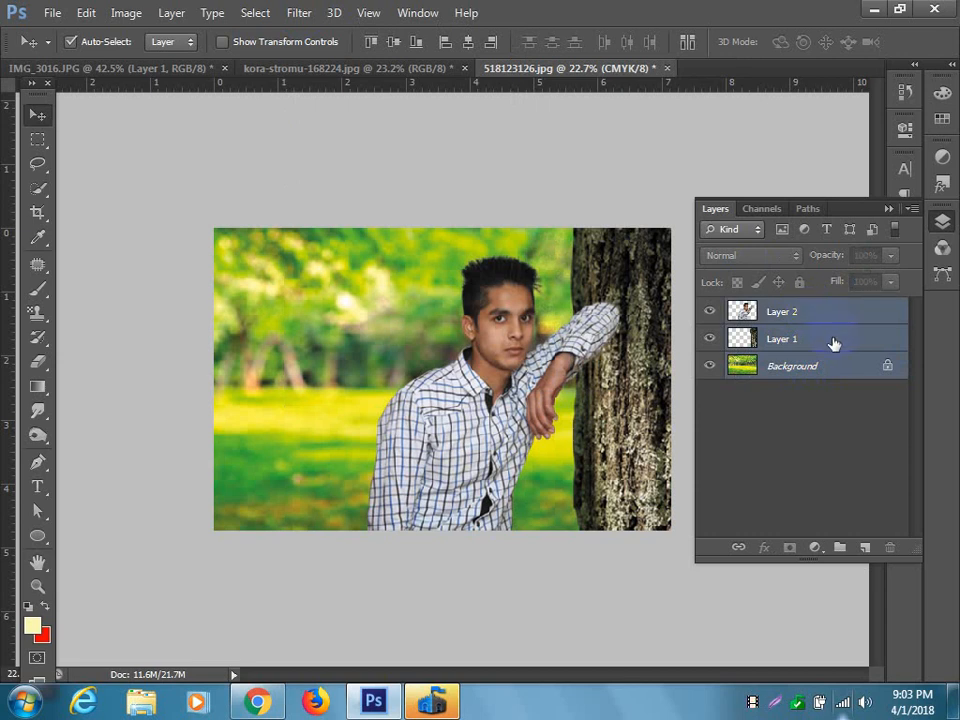
key("ctrl+j")
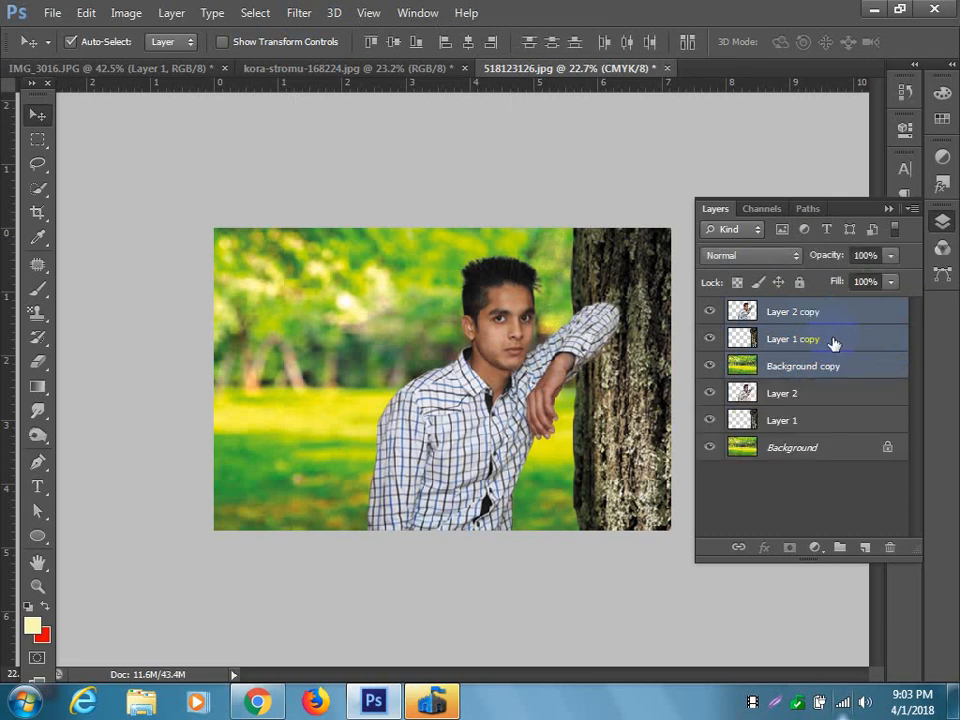
key("ctrl+g")
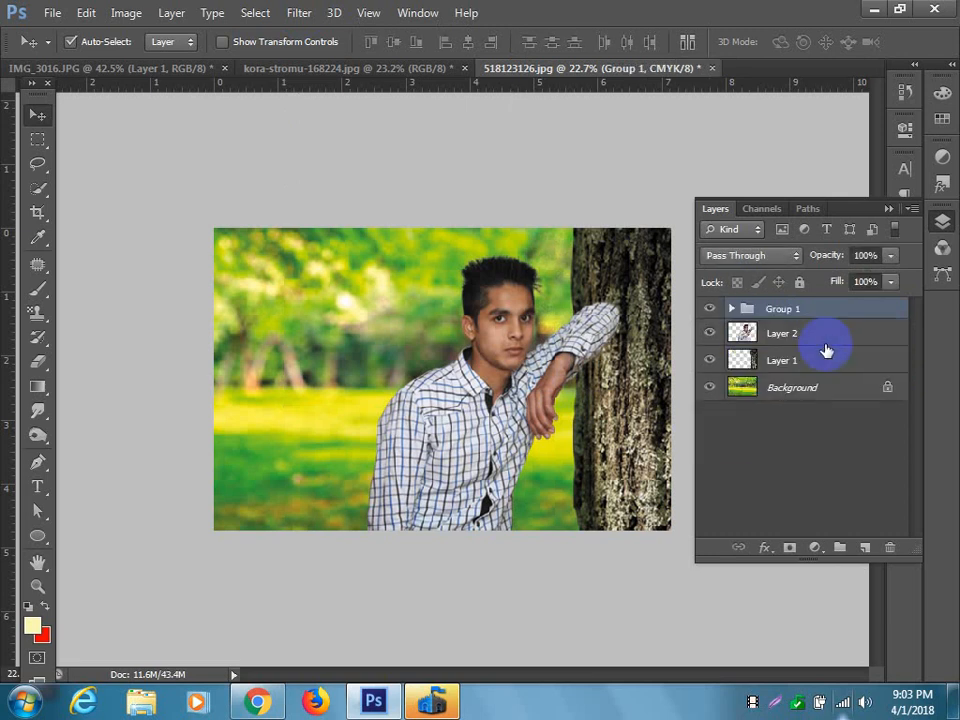
Convert Group 1 to a smart object and rasterize it into a single pixel layer.
left_click(311, 20)
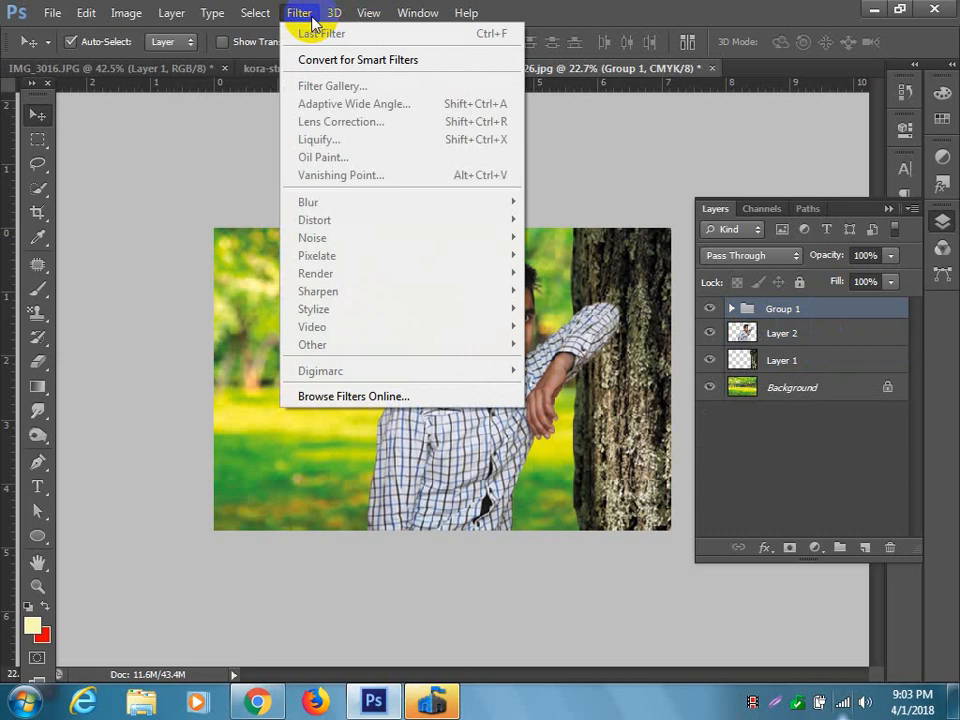
right_click(808, 309)
left_click(718, 301)
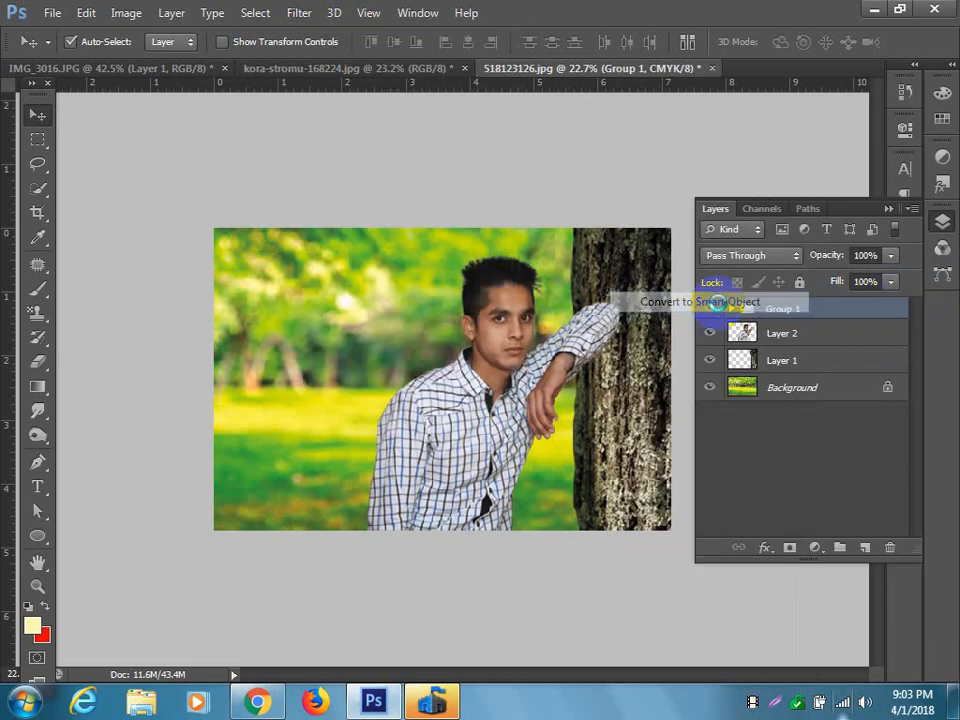
left_click(299, 12)
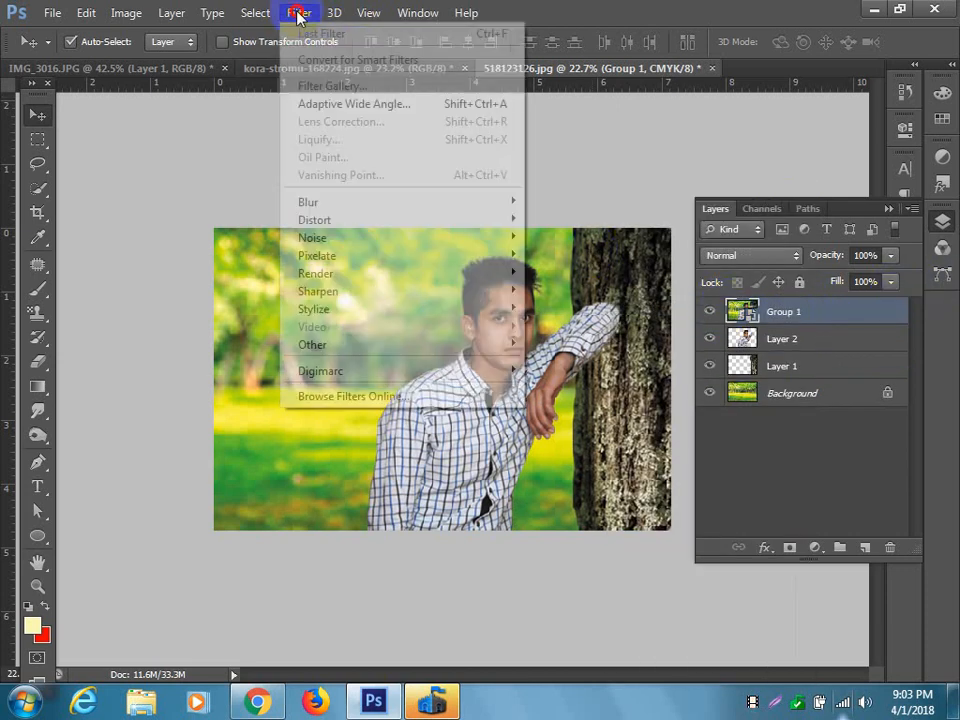
right_click(788, 315)
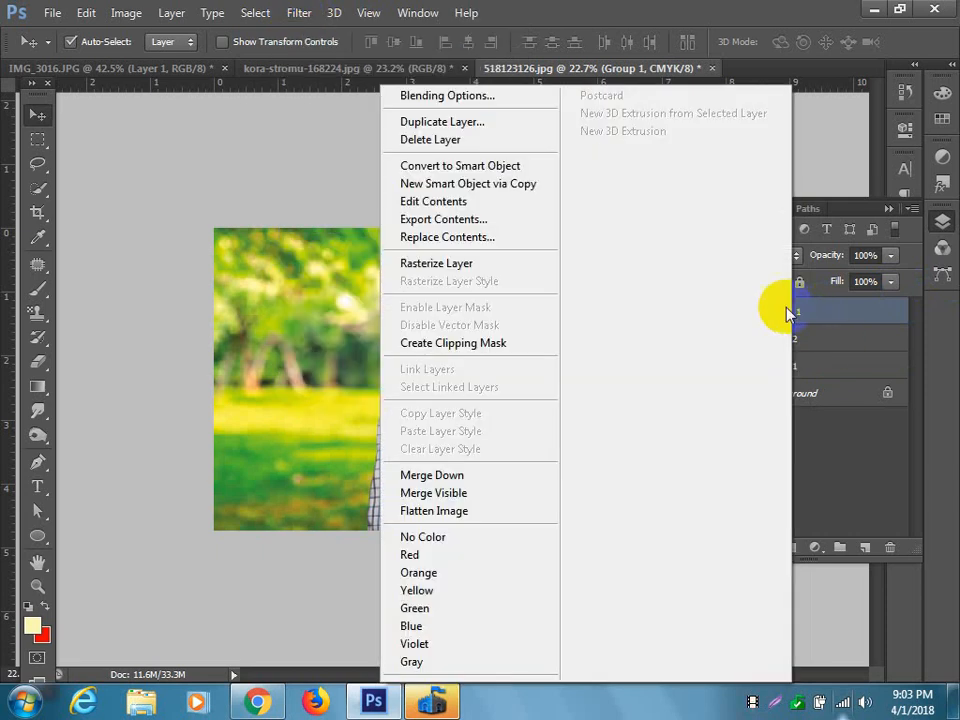
left_click(509, 262)
left_click(299, 12)
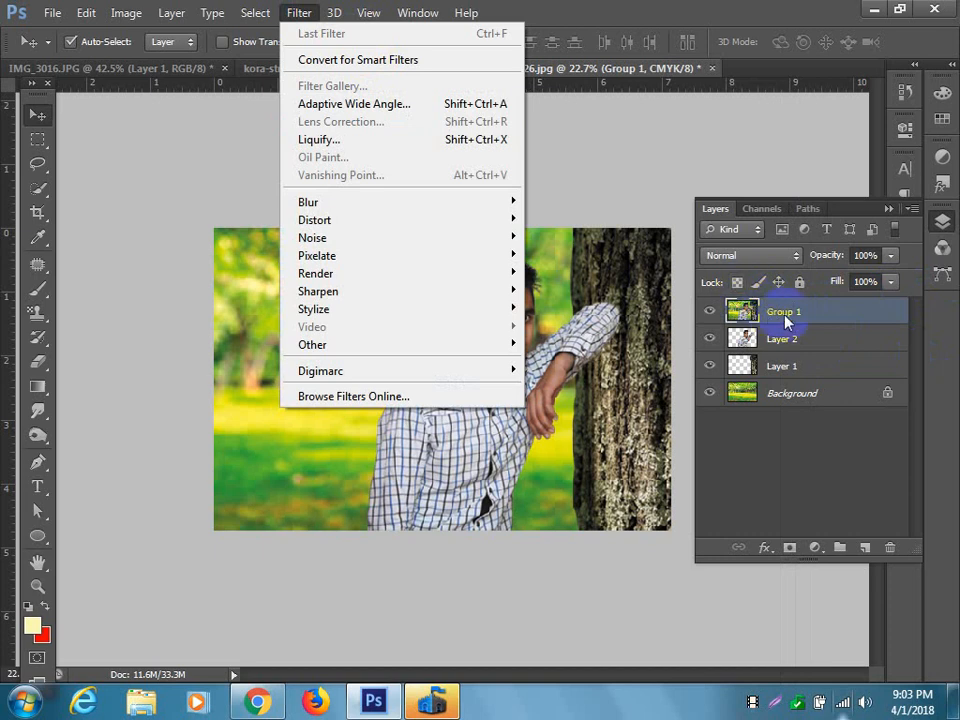
left_click(745, 311)
left_click(92, 18)
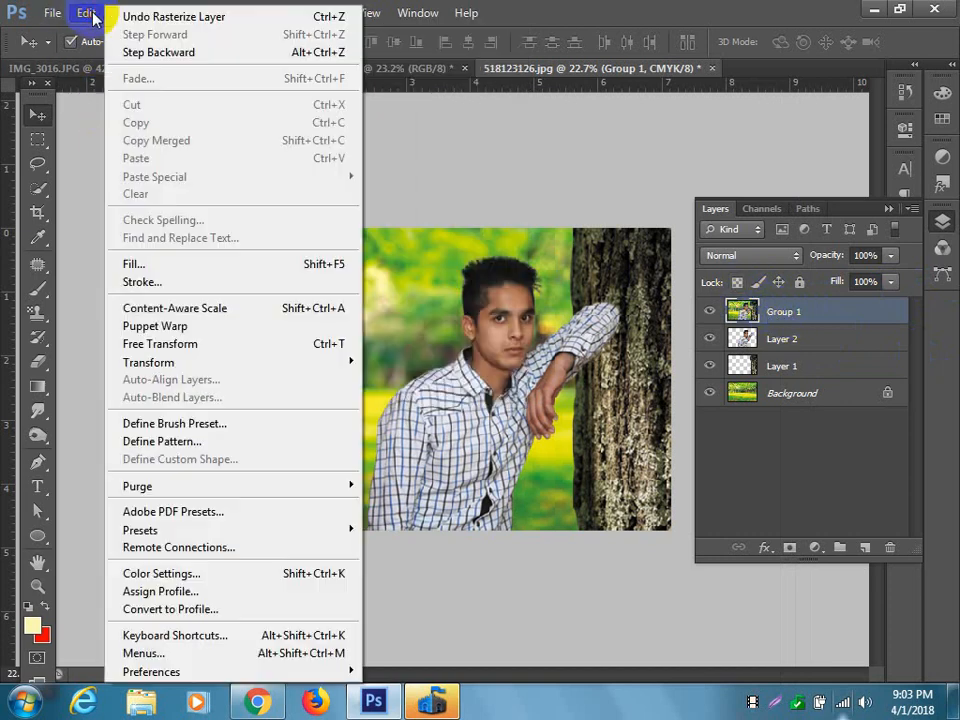
left_click(90, 33)
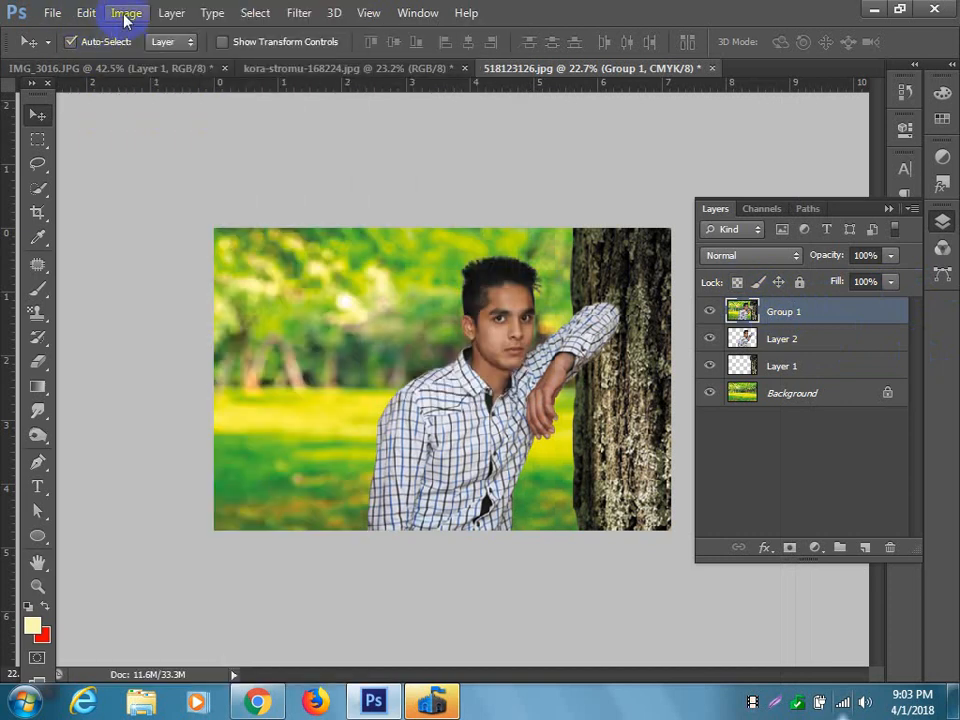
Convert the composite's colour mode to RGB Color without flattening the layers.
left_click(124, 12)
mouse_move(171, 34)
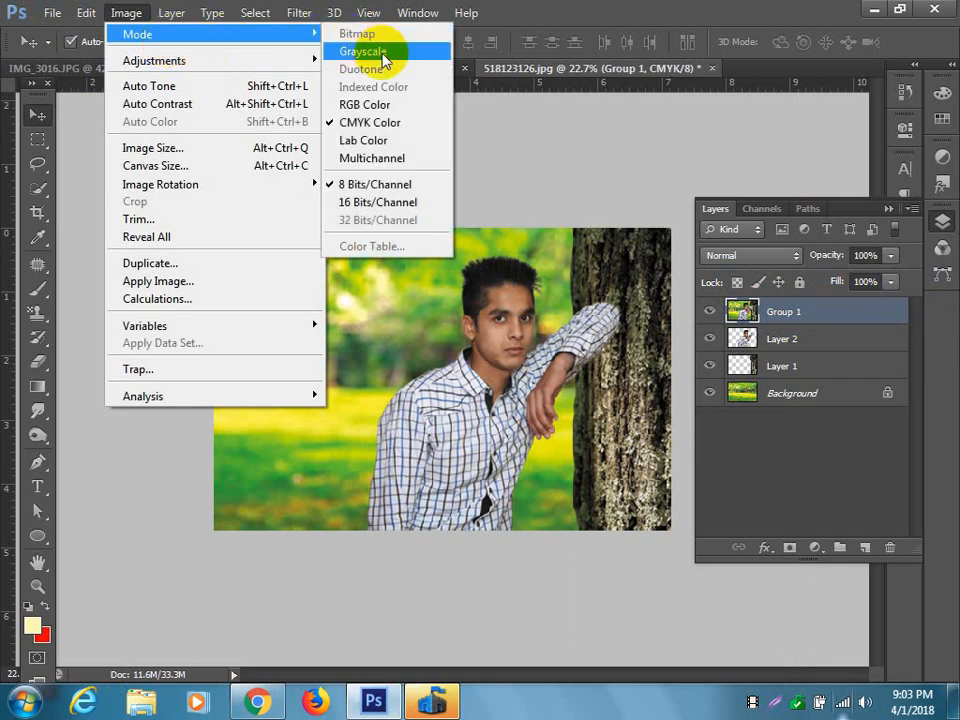
left_click(398, 114)
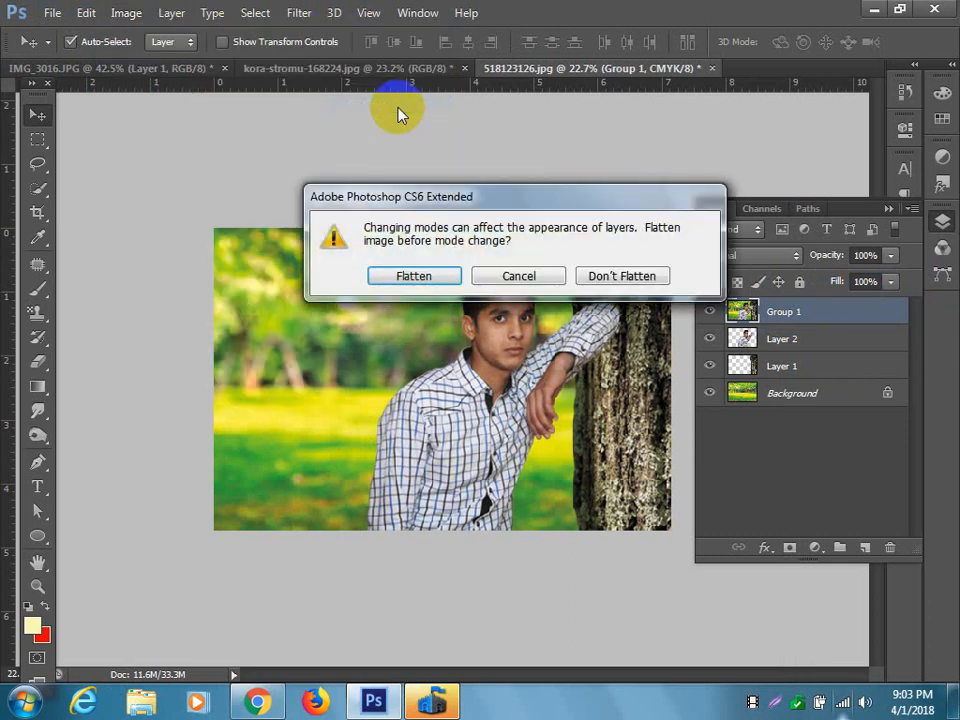
left_click(598, 274)
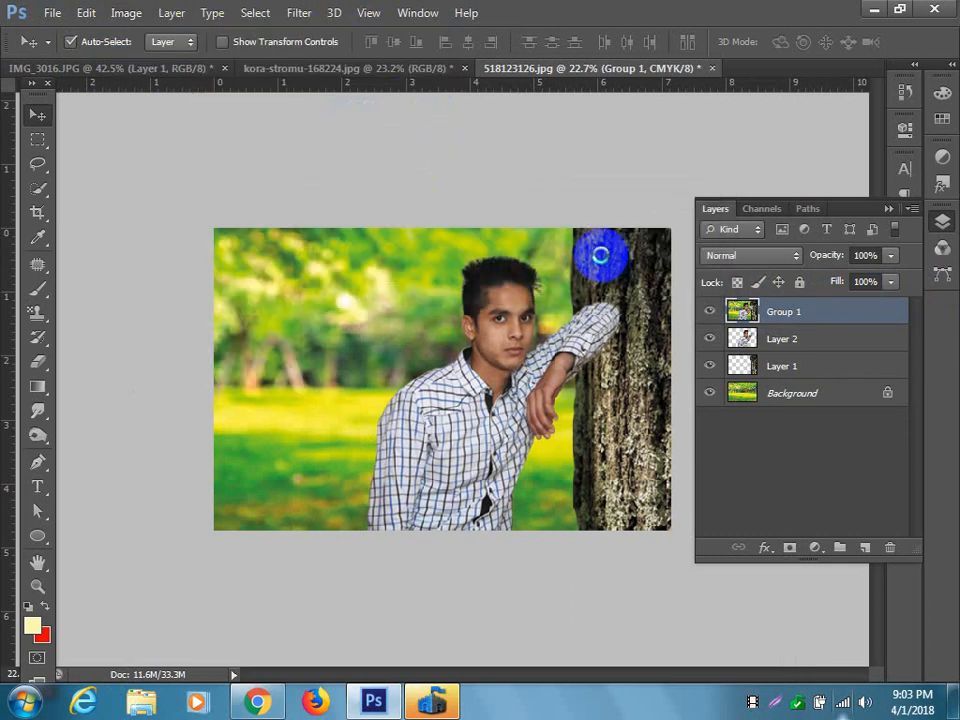
Examine the Stylize and Artistic filters in the Filter Gallery for the Group 1 layer with a 25% preview, and leave without applying any.
left_click(311, 13)
left_click(805, 312)
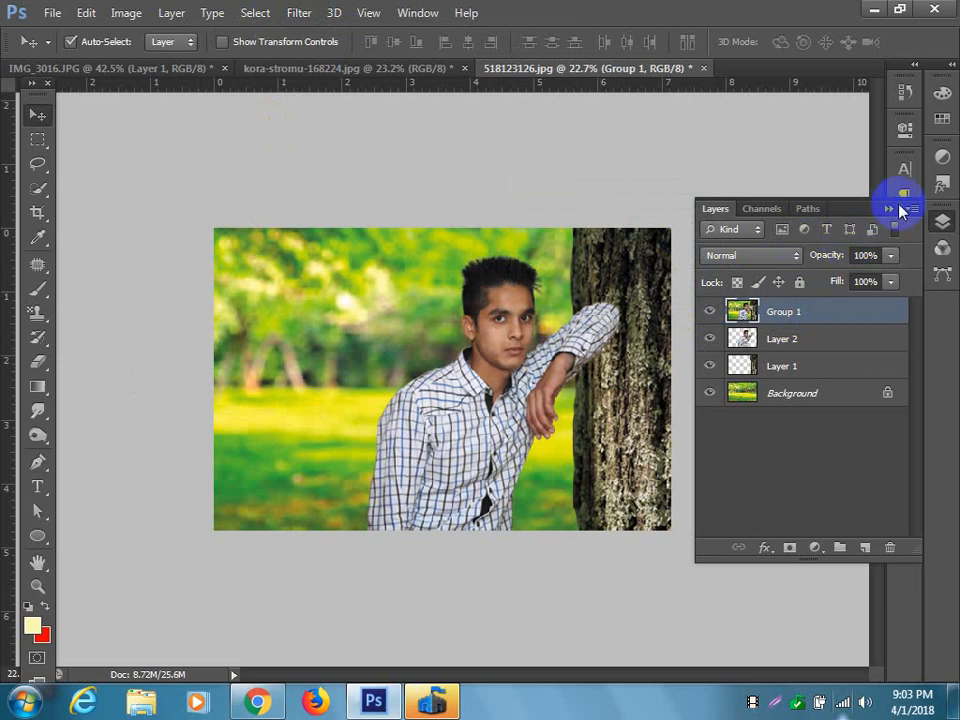
left_click(297, 14)
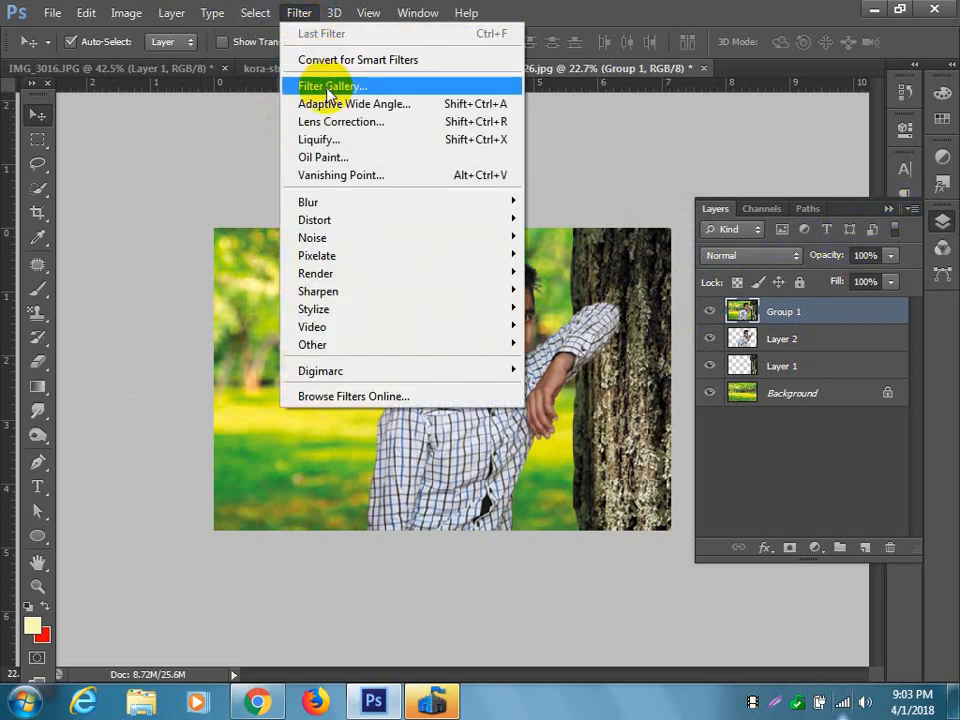
mouse_move(338, 348)
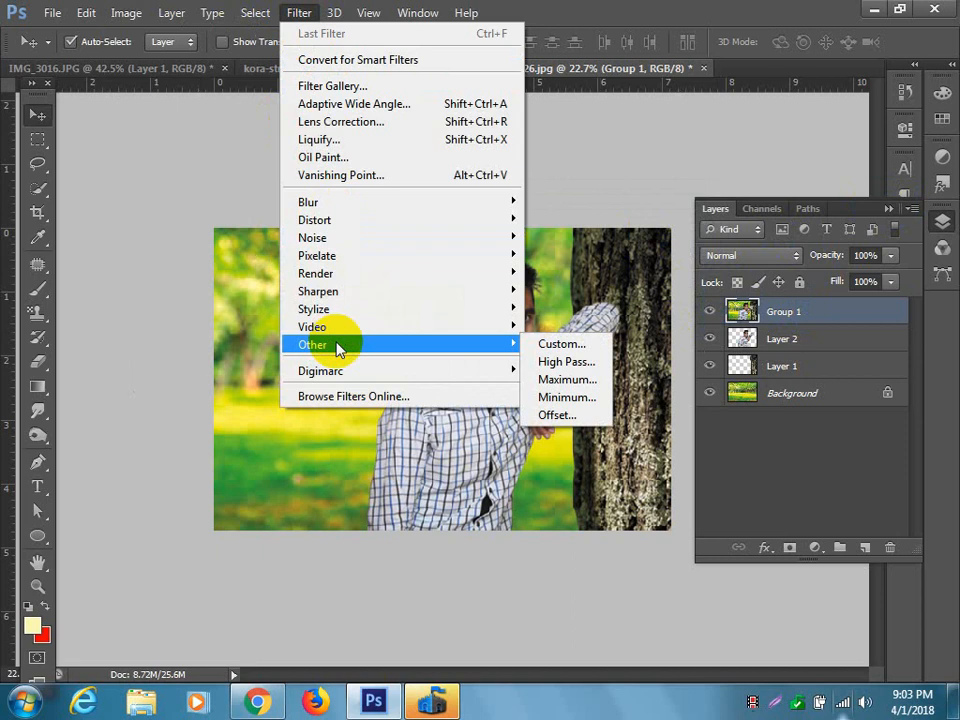
left_click(325, 90)
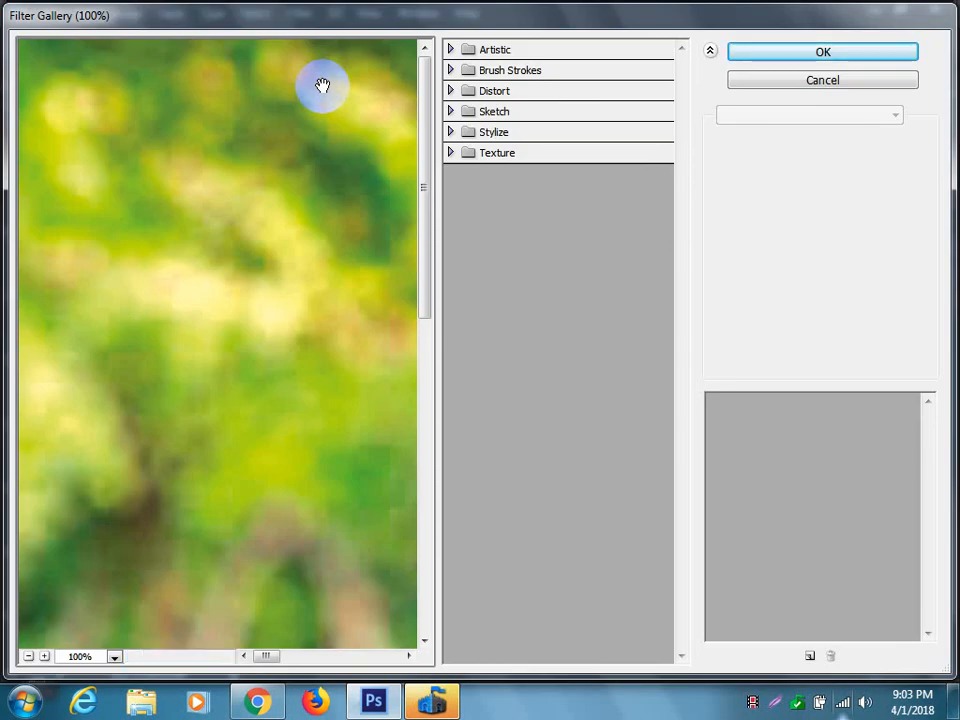
left_click_drag(347, 444, 154, 390)
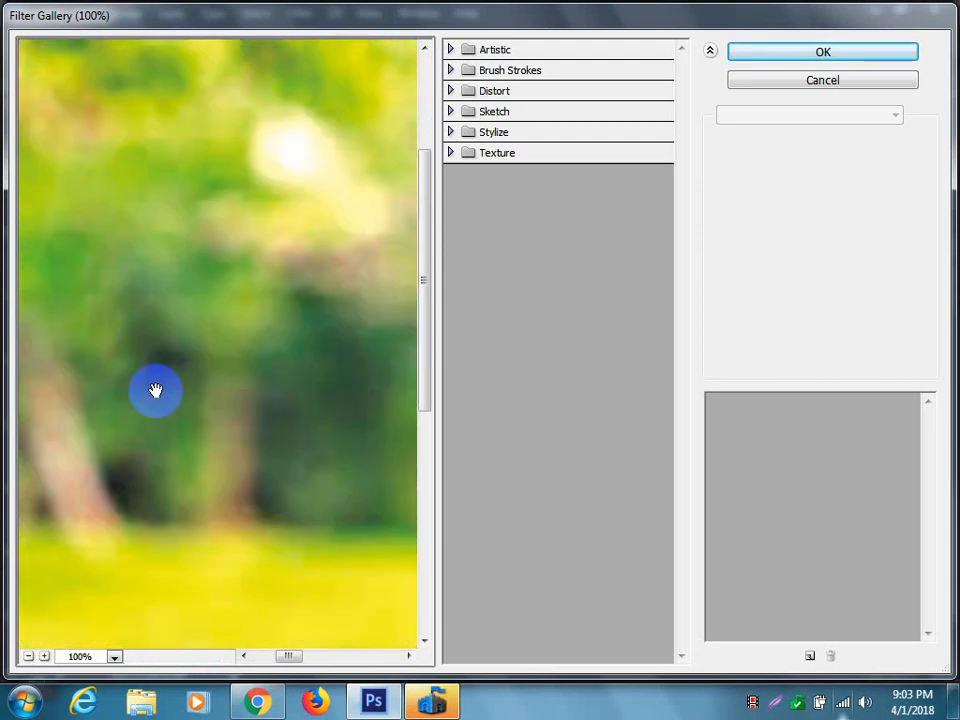
left_click(29, 657)
left_click(29, 657)
left_click(29, 657)
left_click(29, 657)
left_click(29, 657)
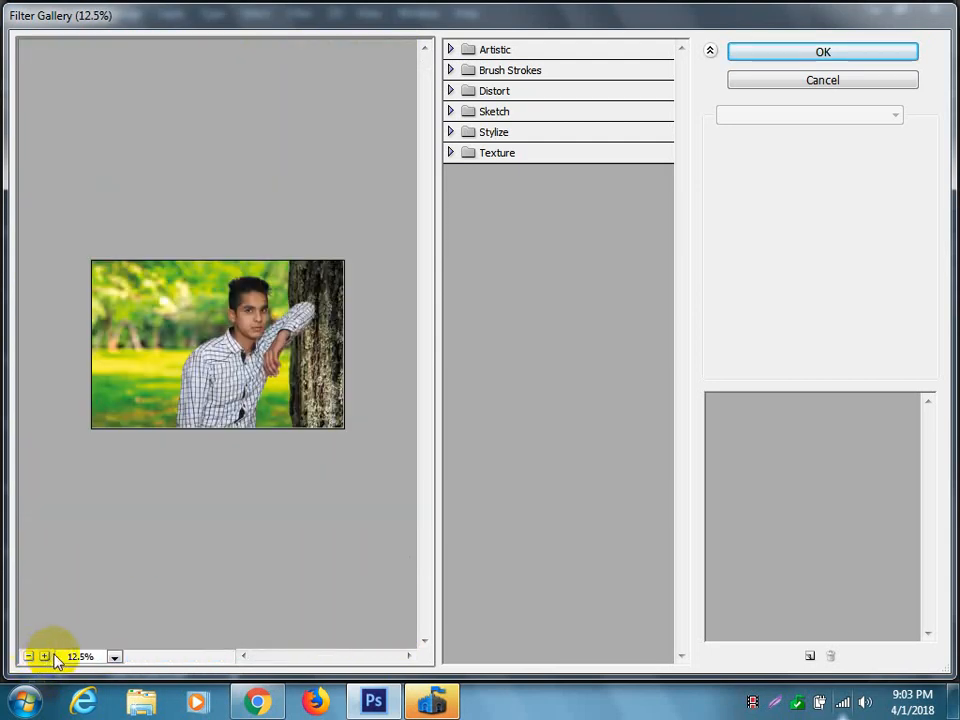
left_click(45, 657)
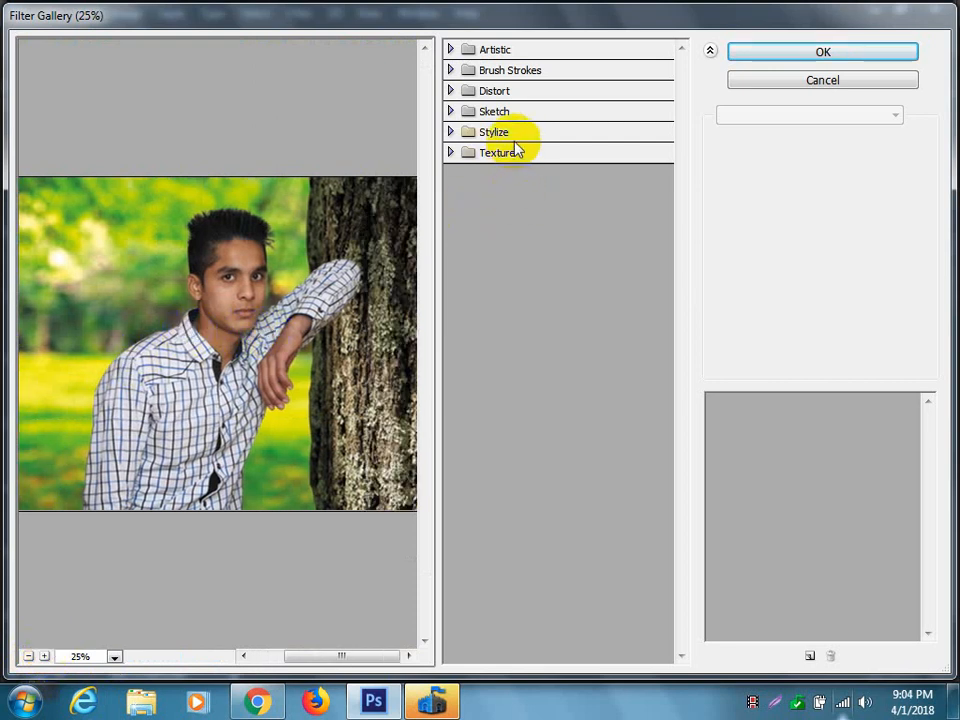
left_click(453, 133)
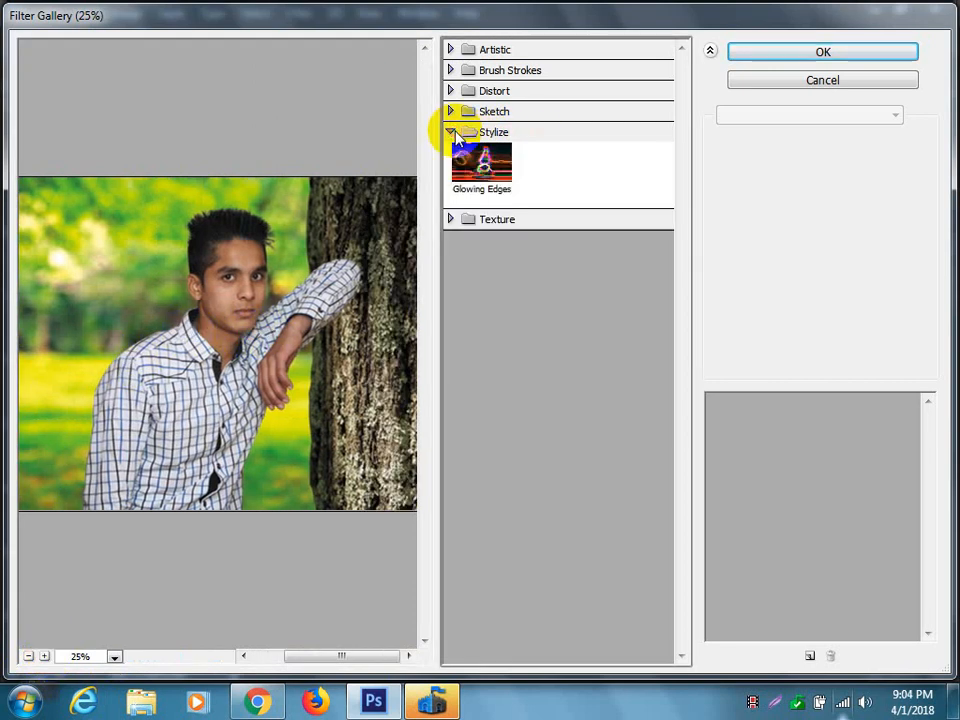
left_click(452, 52)
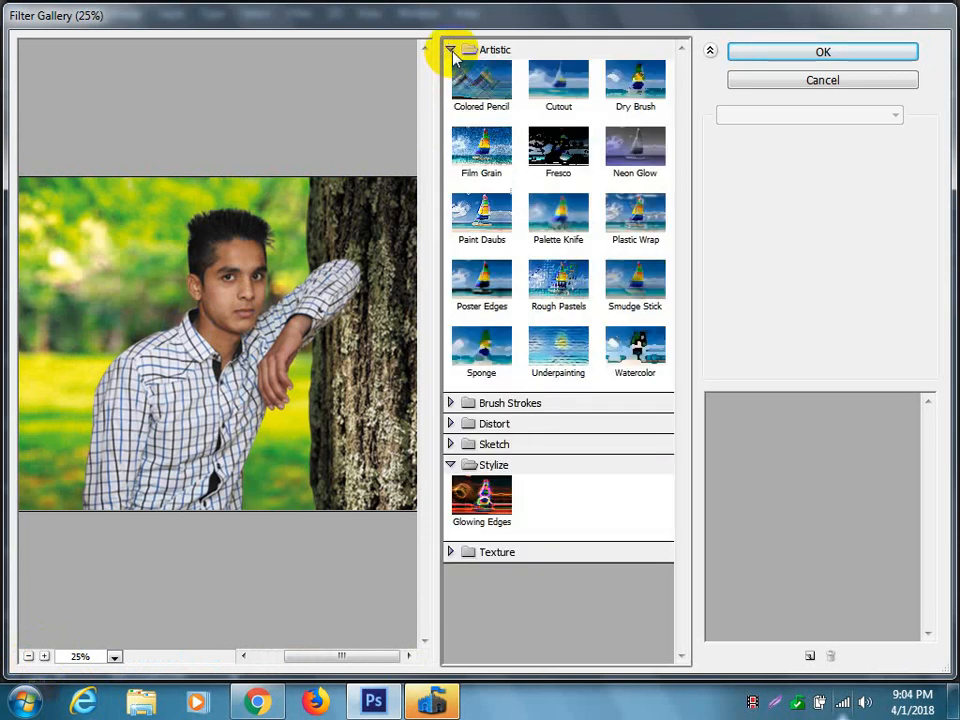
left_click(808, 84)
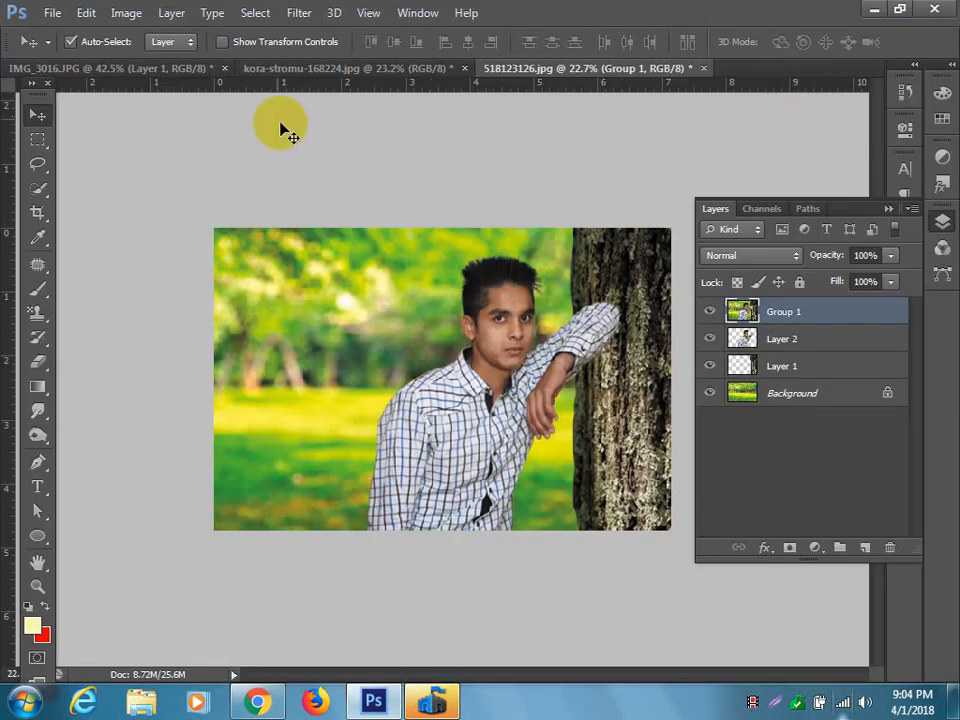
left_click(121, 13)
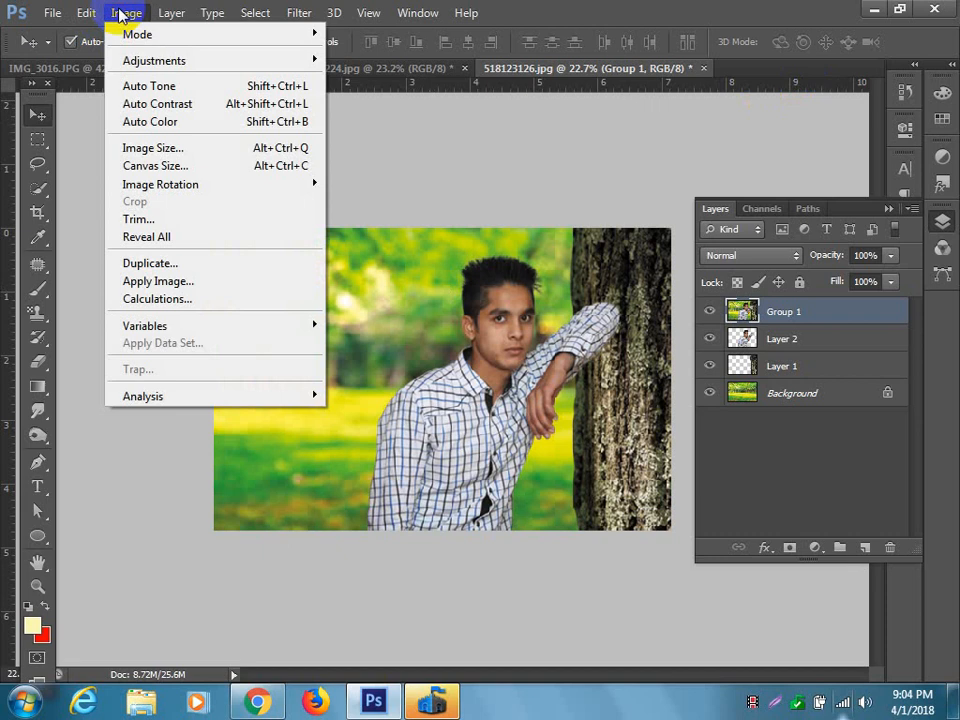
mouse_move(171, 63)
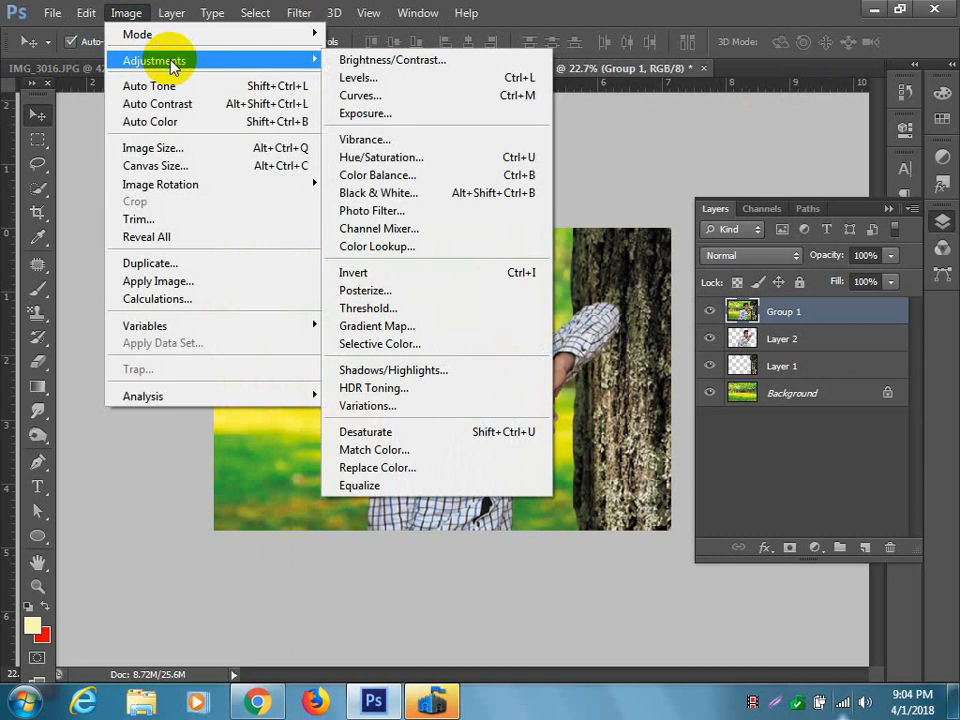
left_click(763, 9)
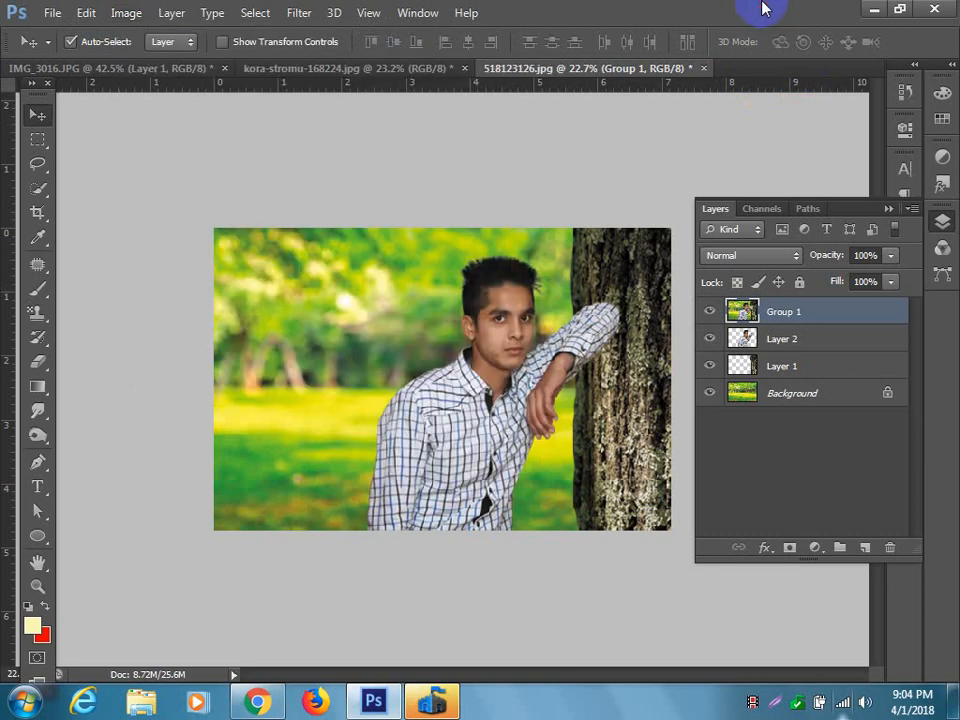
left_click(797, 367)
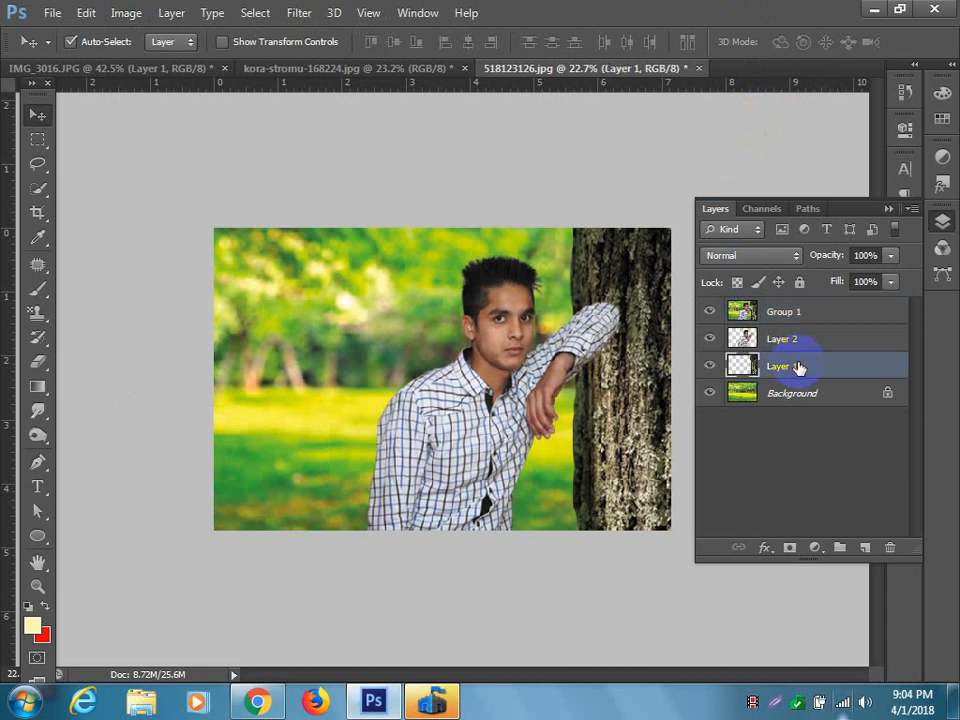
left_click(890, 209)
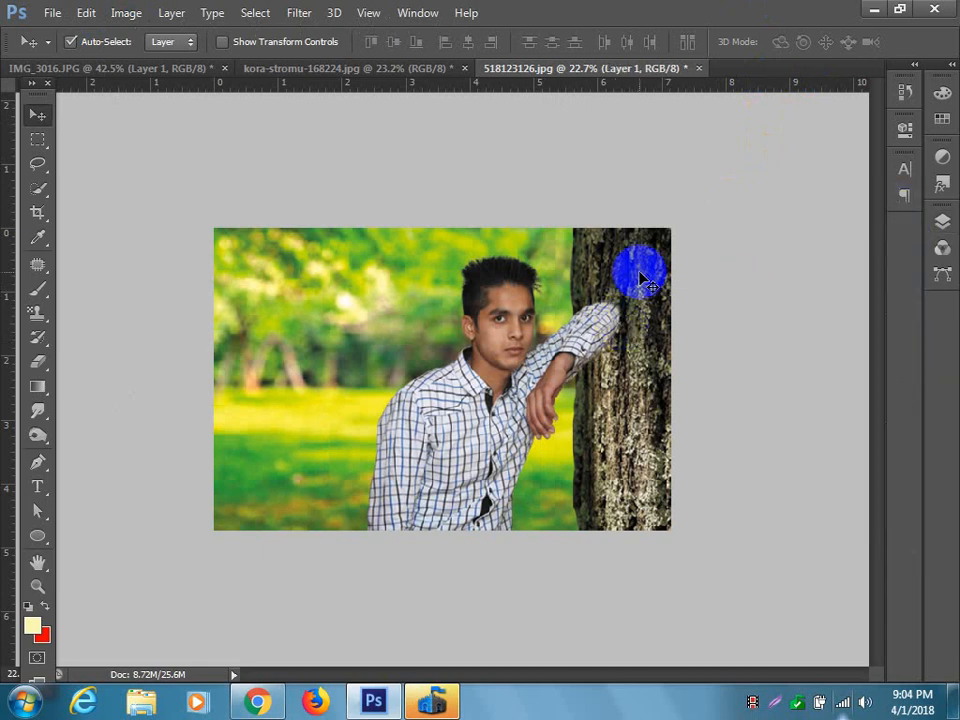
left_click(942, 220)
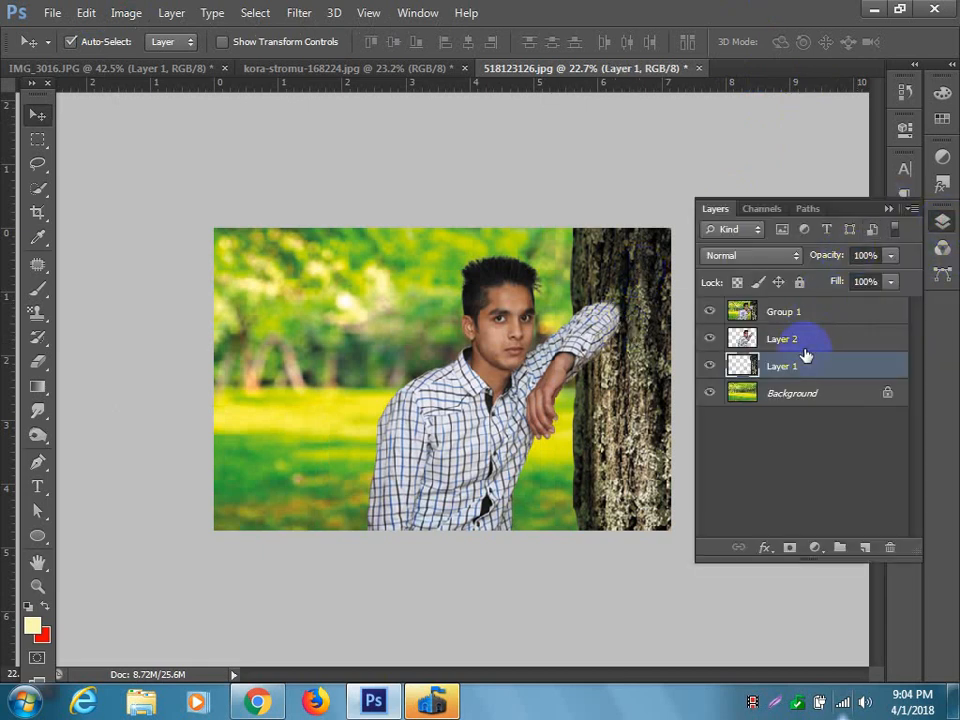
left_click(126, 13)
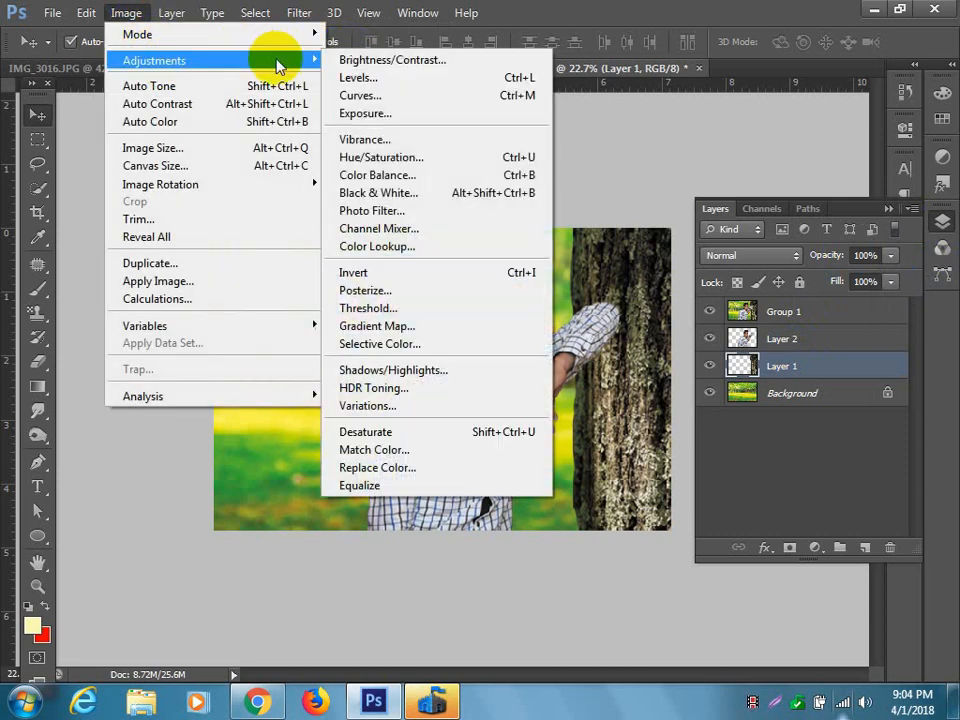
left_click(429, 370)
left_click_drag(490, 167, 318, 118)
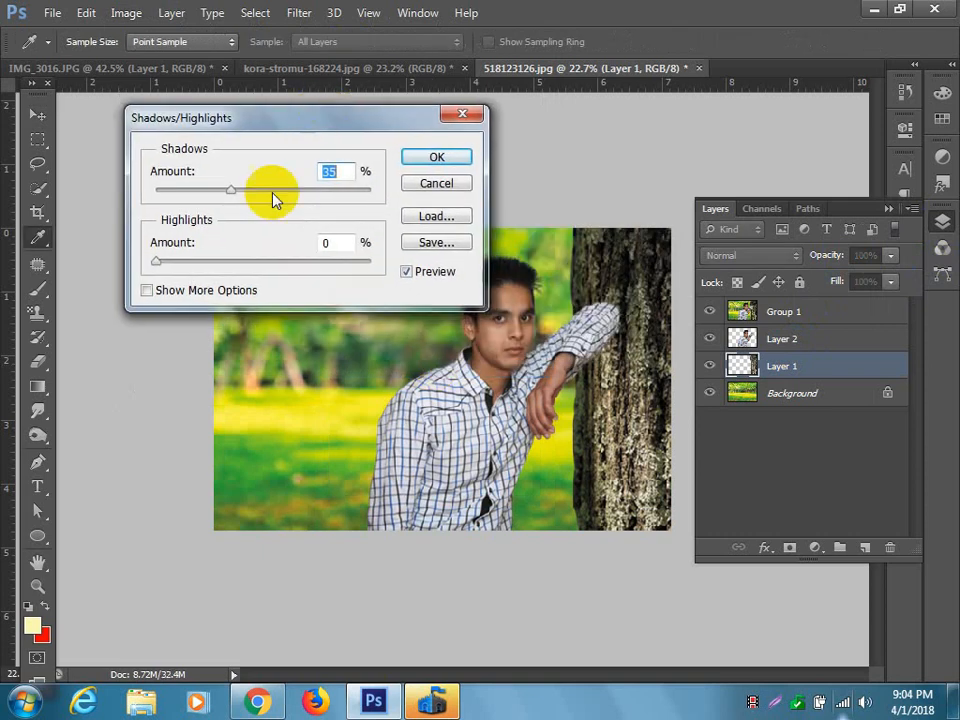
left_click_drag(228, 195, 257, 195)
mouse_move(157, 262)
left_mouse_down()
mouse_move(221, 260)
mouse_move(157, 263)
mouse_move(167, 263)
left_mouse_up()
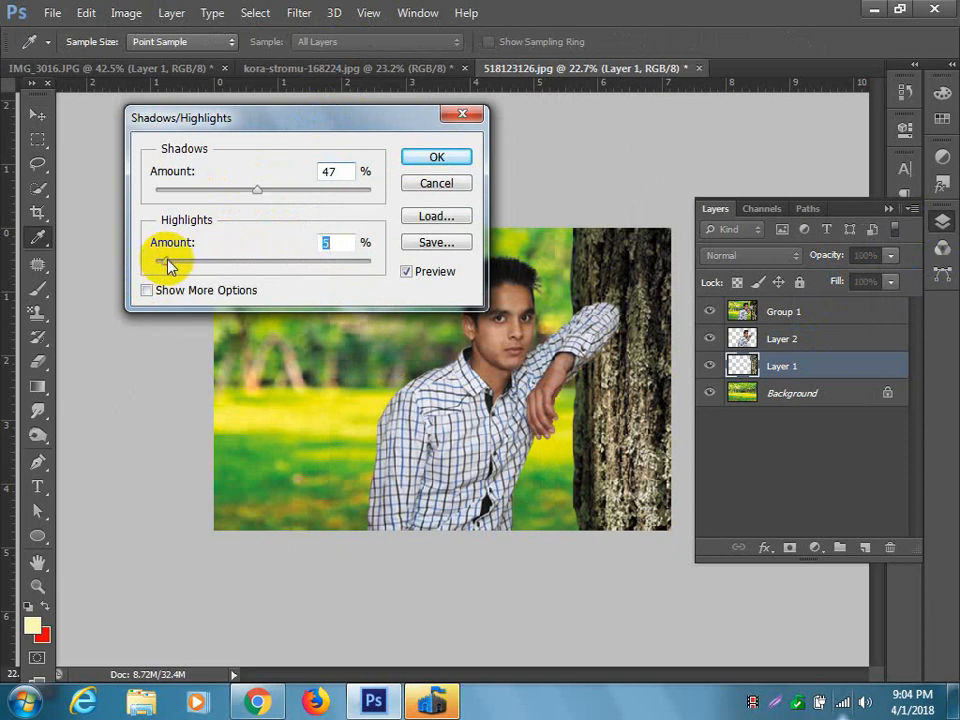
left_click(407, 272)
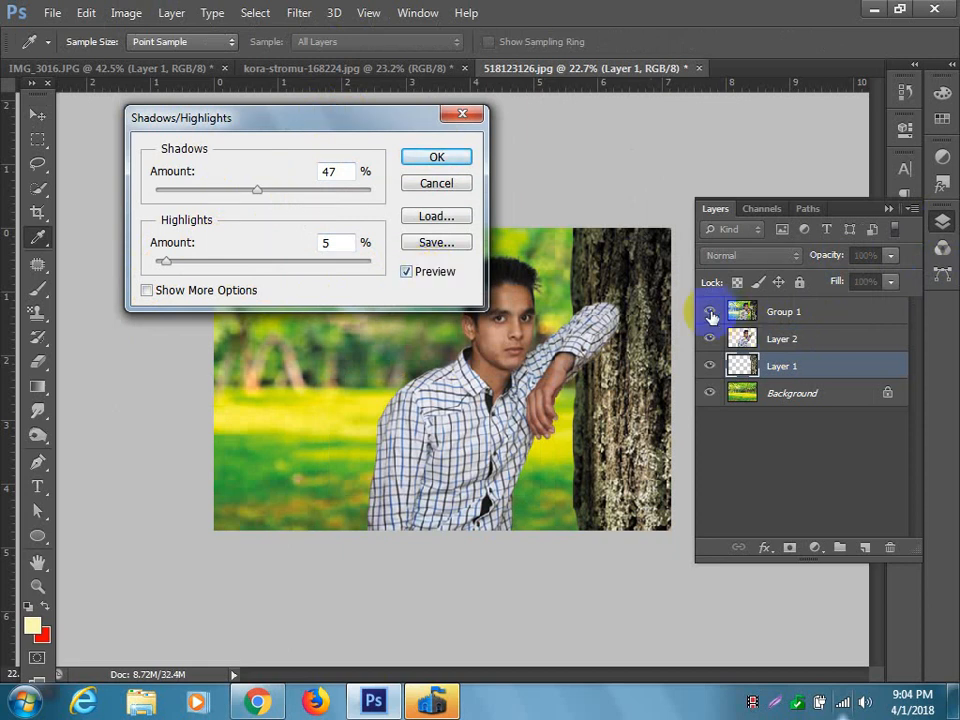
left_click(437, 184)
Hide the merged Group 1 layer and apply Shadows/Highlights to the bark trunk on Layer 1 with shadows 24% and highlights 41%.
left_click(709, 311)
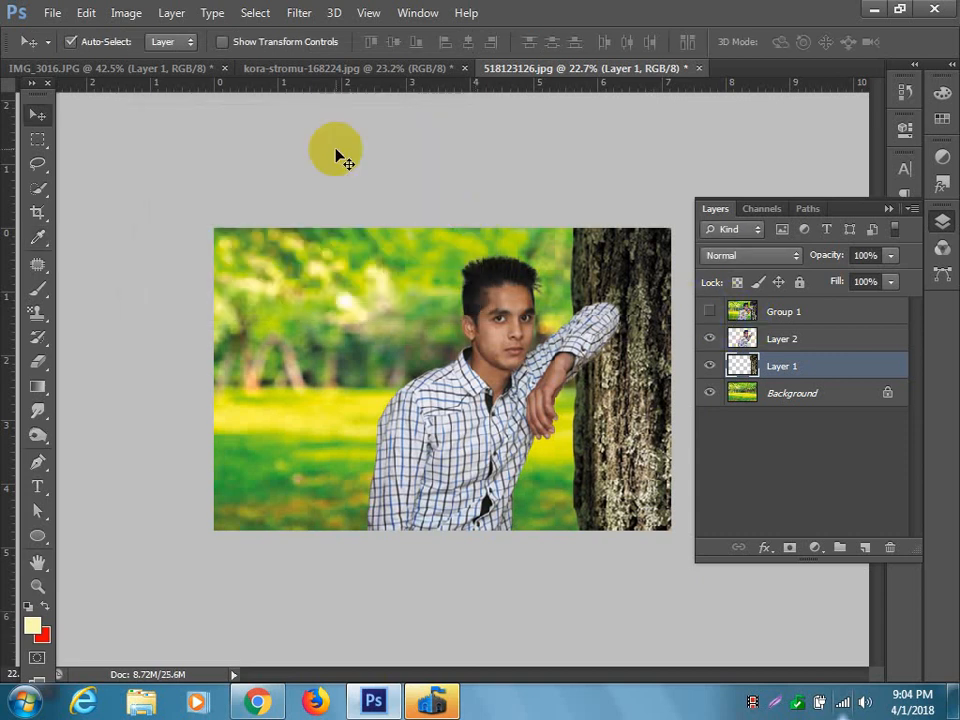
left_click(127, 12)
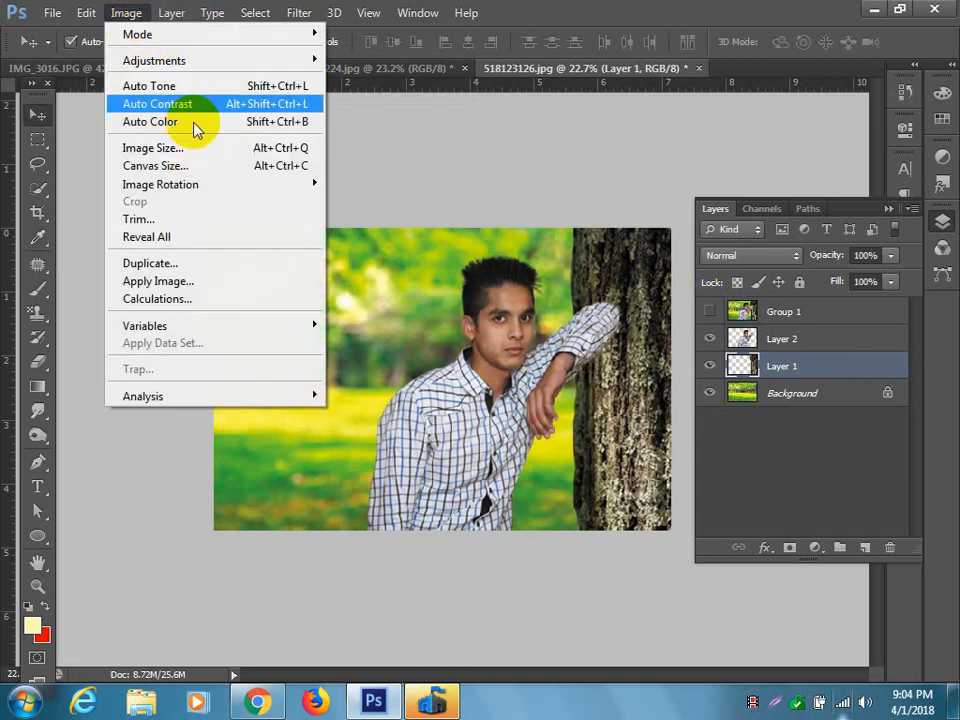
mouse_move(193, 60)
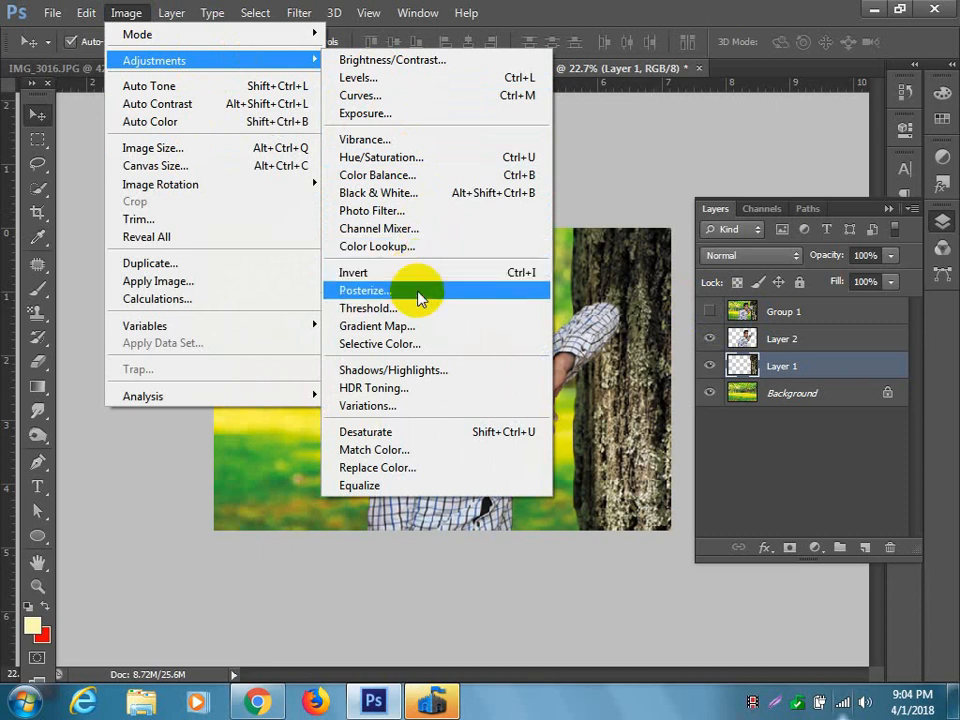
left_click(432, 370)
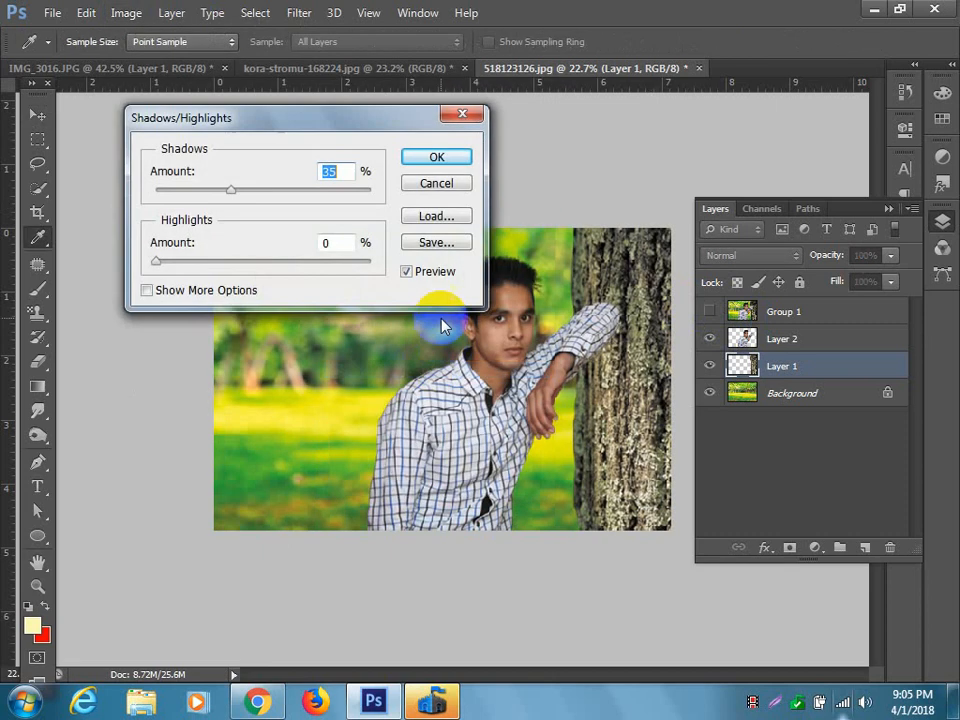
mouse_move(243, 195)
left_mouse_down()
mouse_move(277, 194)
mouse_move(207, 194)
mouse_move(233, 195)
left_mouse_up()
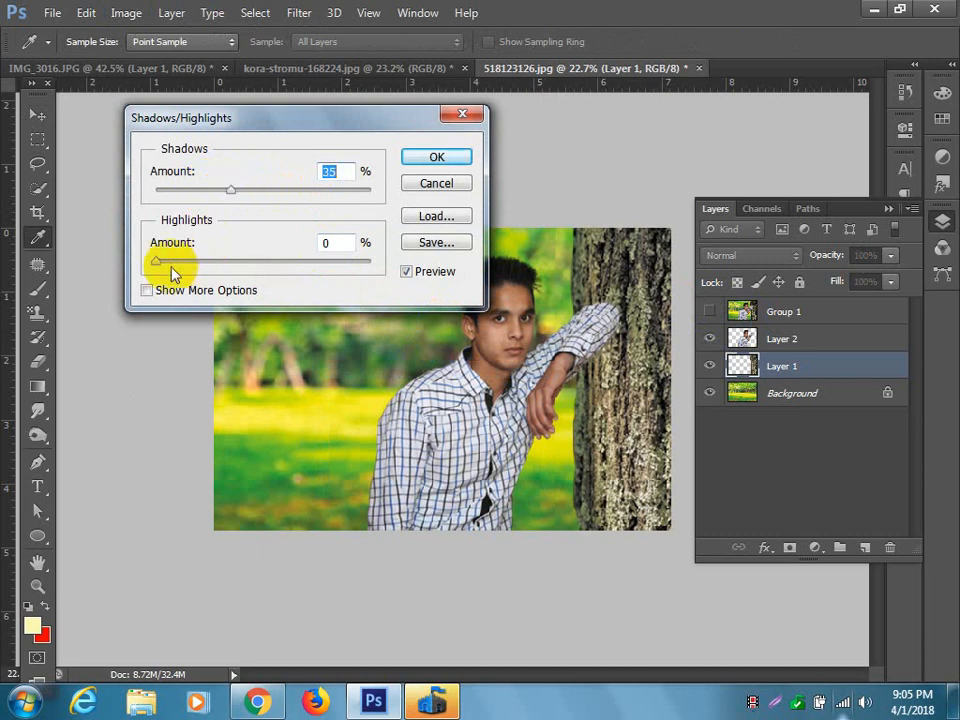
left_click_drag(156, 261, 246, 270)
left_click(231, 191)
left_click_drag(231, 193, 207, 195)
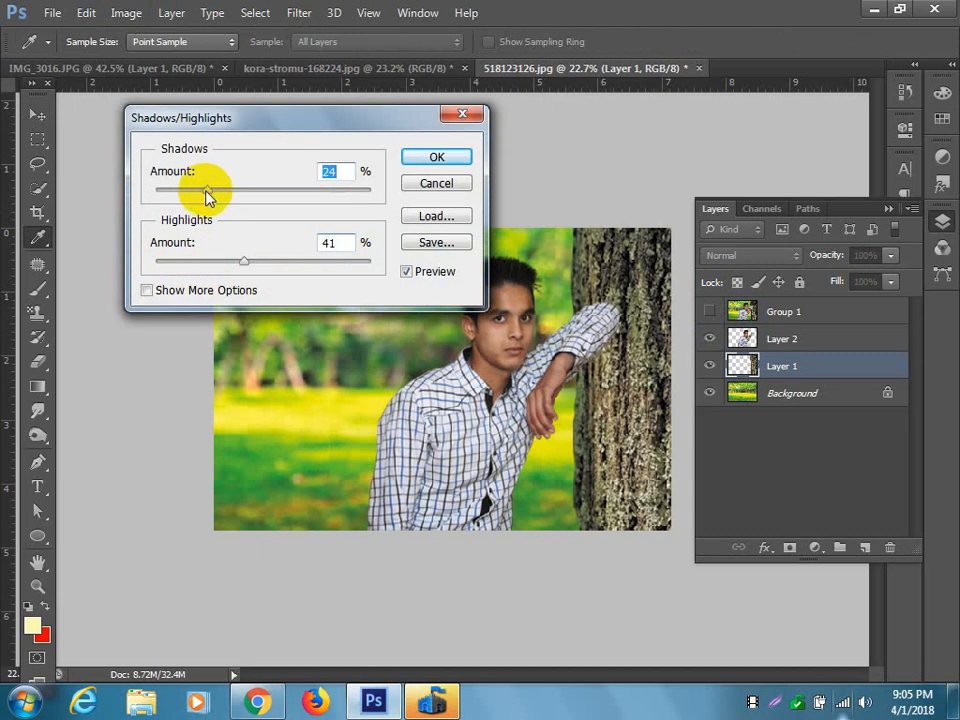
left_click(438, 162)
key("v")
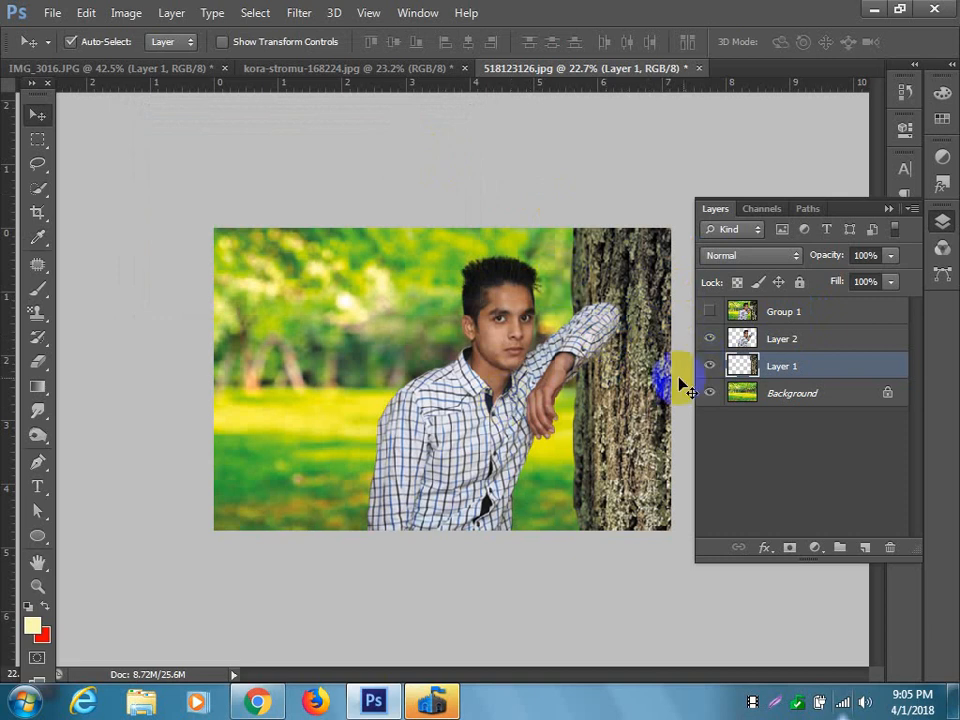
Brighten the subject on Layer 2 with an RGB Curves adjustment that raises input 108 to output 135.
left_click(792, 343)
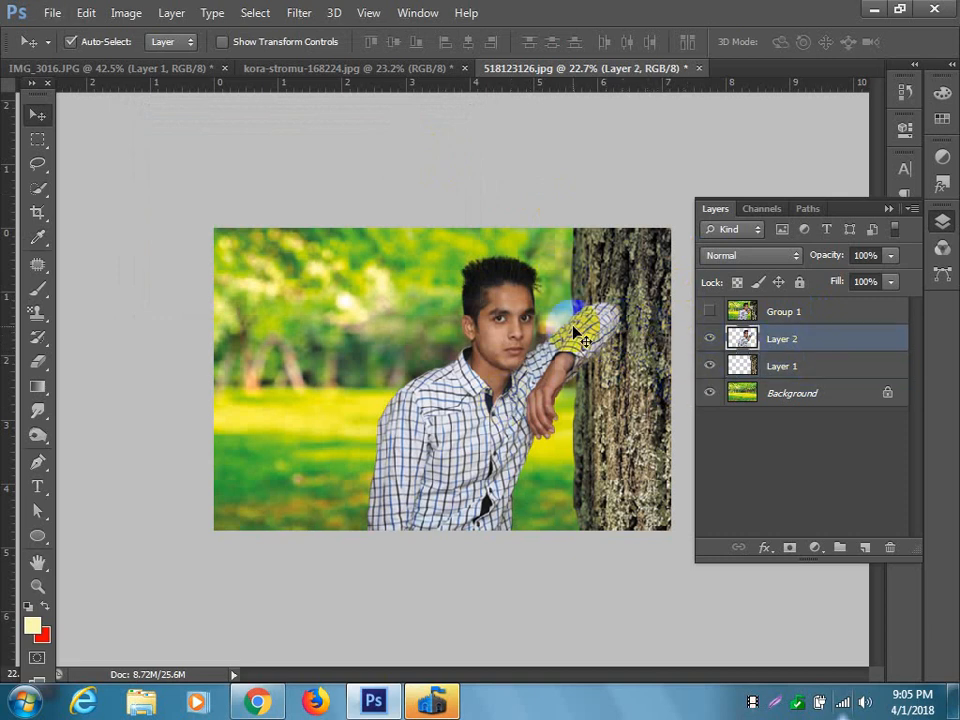
scroll(508, 319, "up", 6)
scroll(538, 332, "up", 2)
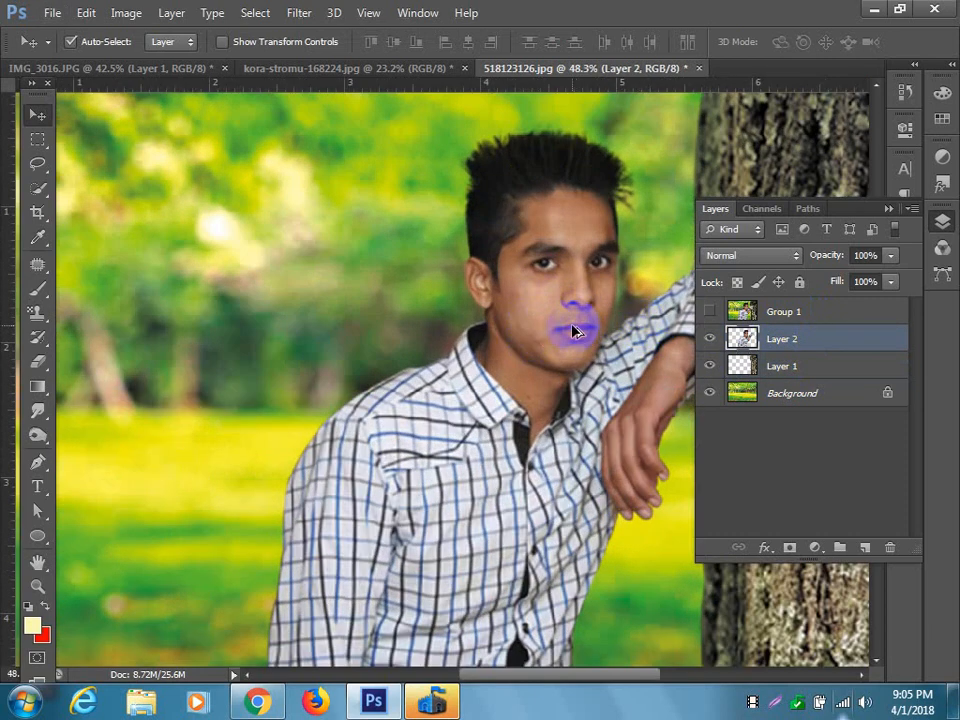
scroll(574, 332, "up", 1)
left_click_drag(605, 332, 441, 358)
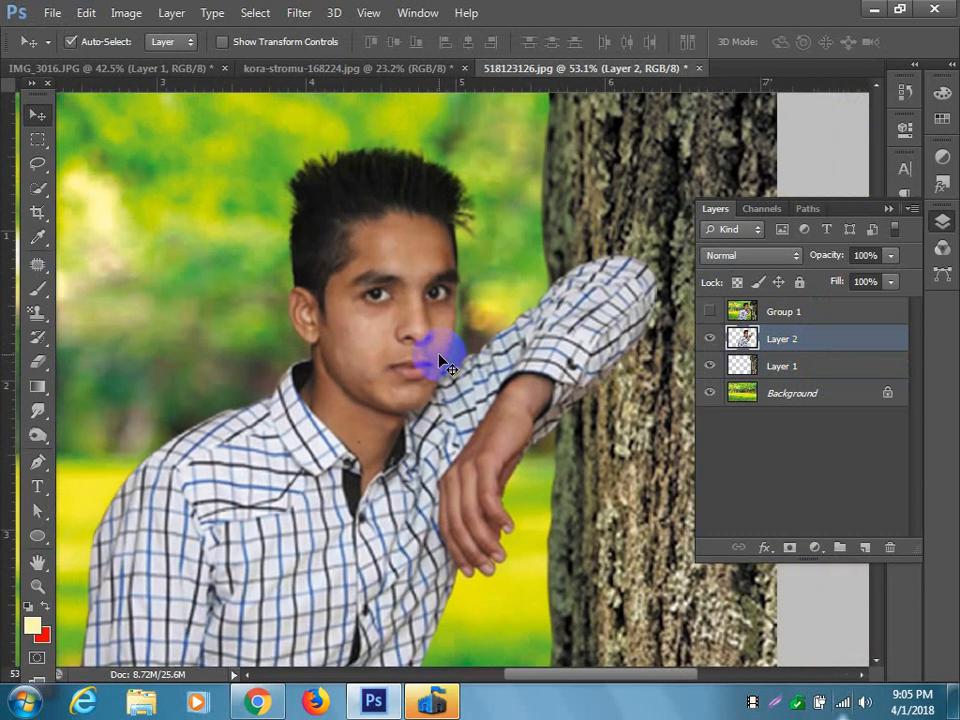
key("i")
key("ctrl+m")
left_click_drag(778, 28, 744, 98)
left_click_drag(744, 282, 714, 287)
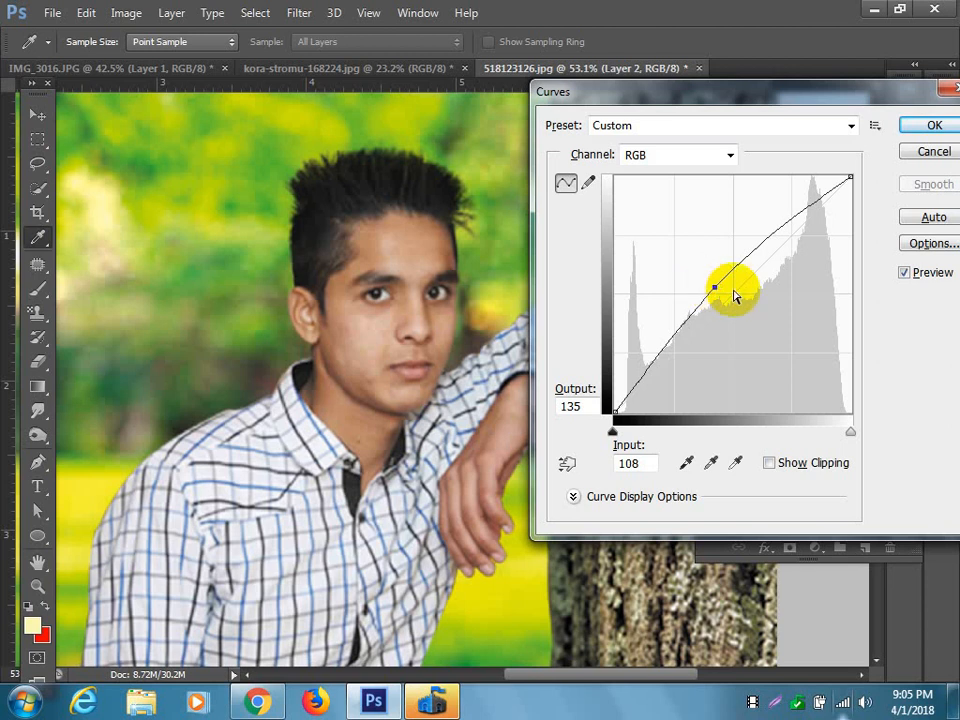
left_click(934, 125)
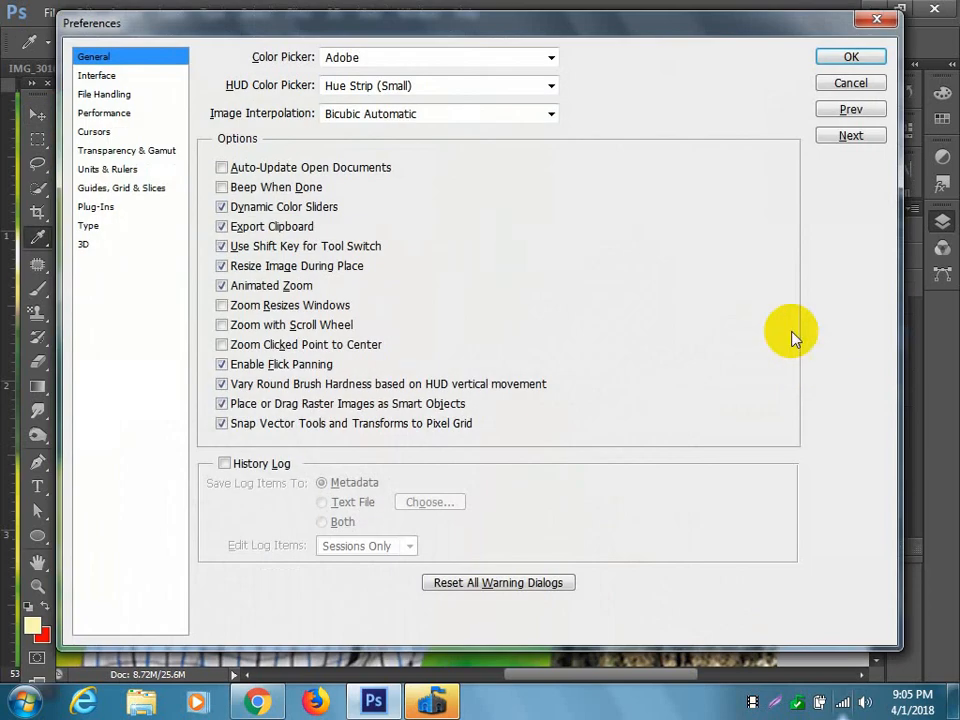
Apply Levels to the subject on Layer 2 with the midtone input at 1.21 and the white input at 248.
left_click(851, 83)
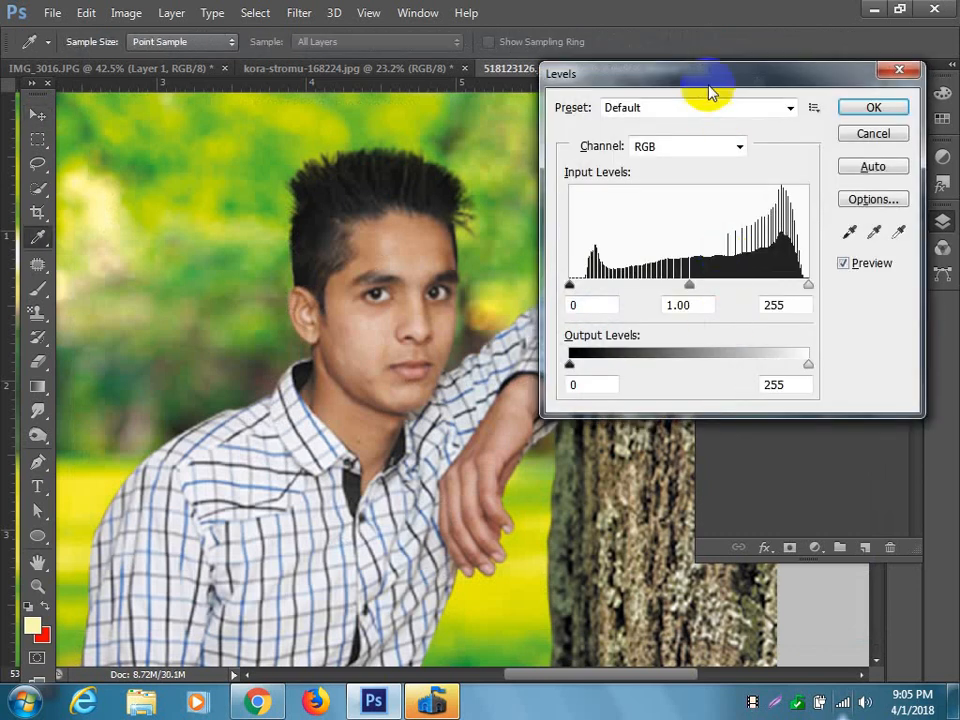
left_click_drag(711, 86, 693, 105)
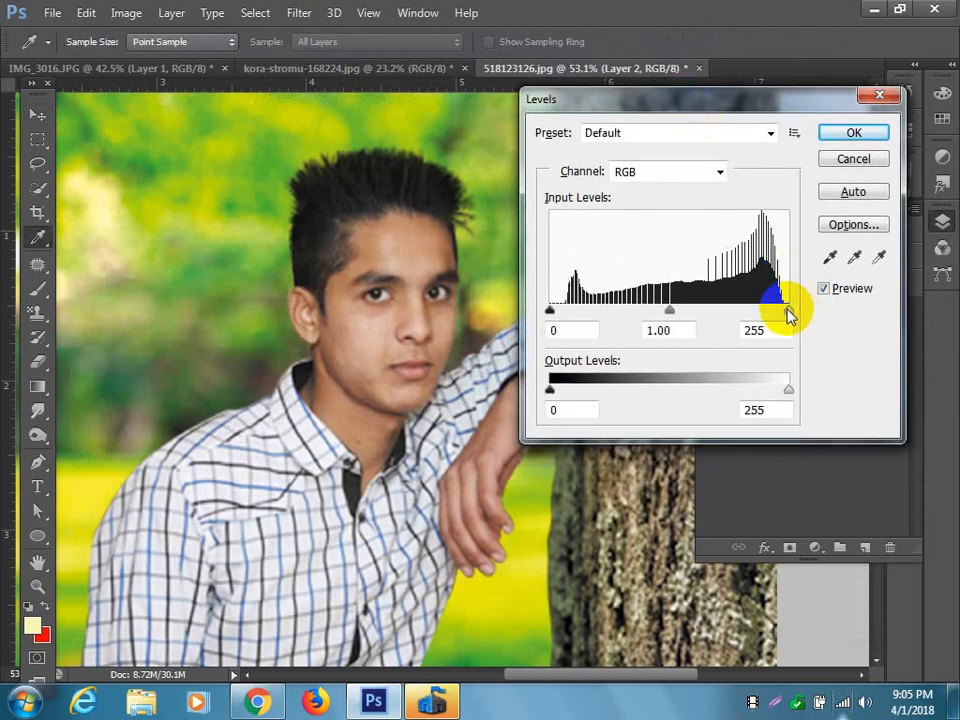
left_click_drag(783, 314, 783, 314)
mouse_move(551, 311)
left_mouse_down()
mouse_move(564, 306)
mouse_move(549, 311)
left_mouse_up()
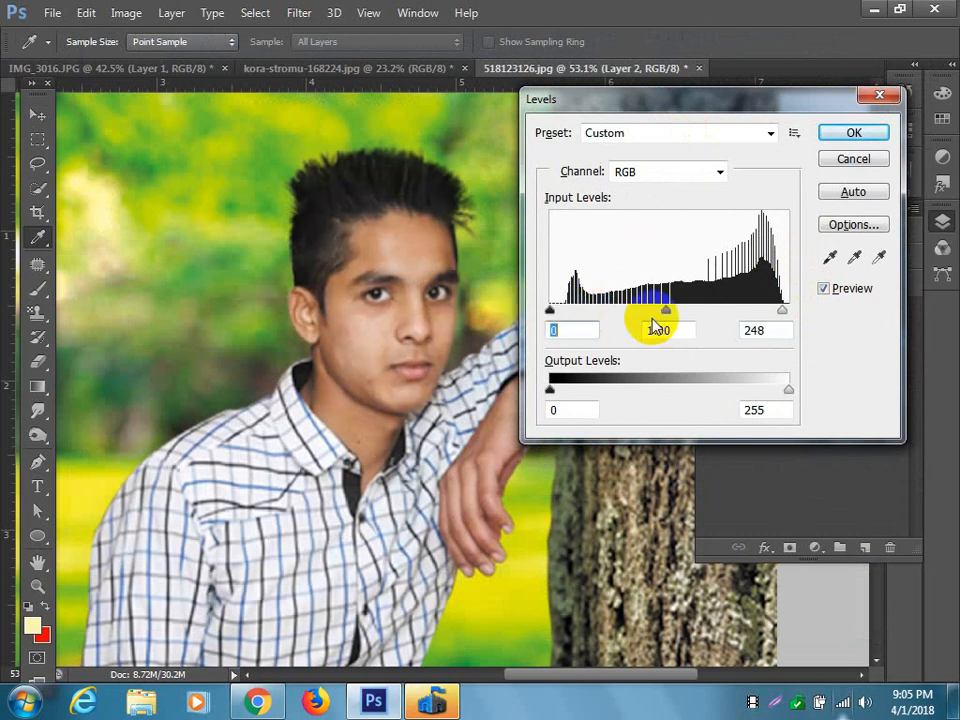
left_click_drag(662, 314, 651, 313)
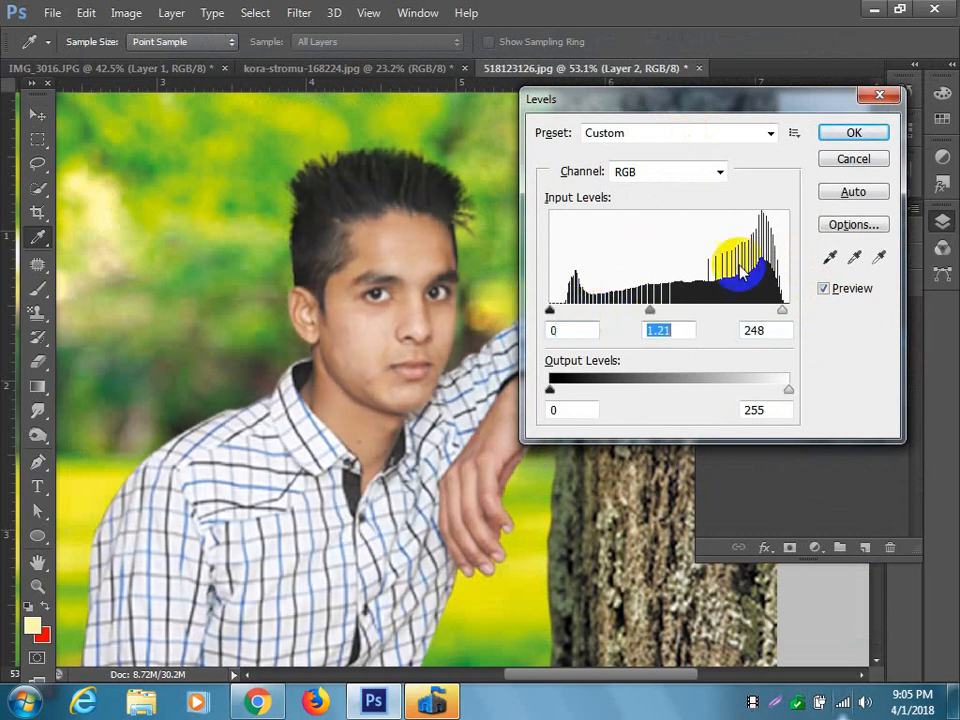
left_click(853, 133)
key("v")
Examine the brightened subject against the lawn and the bark trunk, both as a whole and close up around the arm.
scroll(505, 330, "down", 4)
left_click_drag(519, 347, 538, 362)
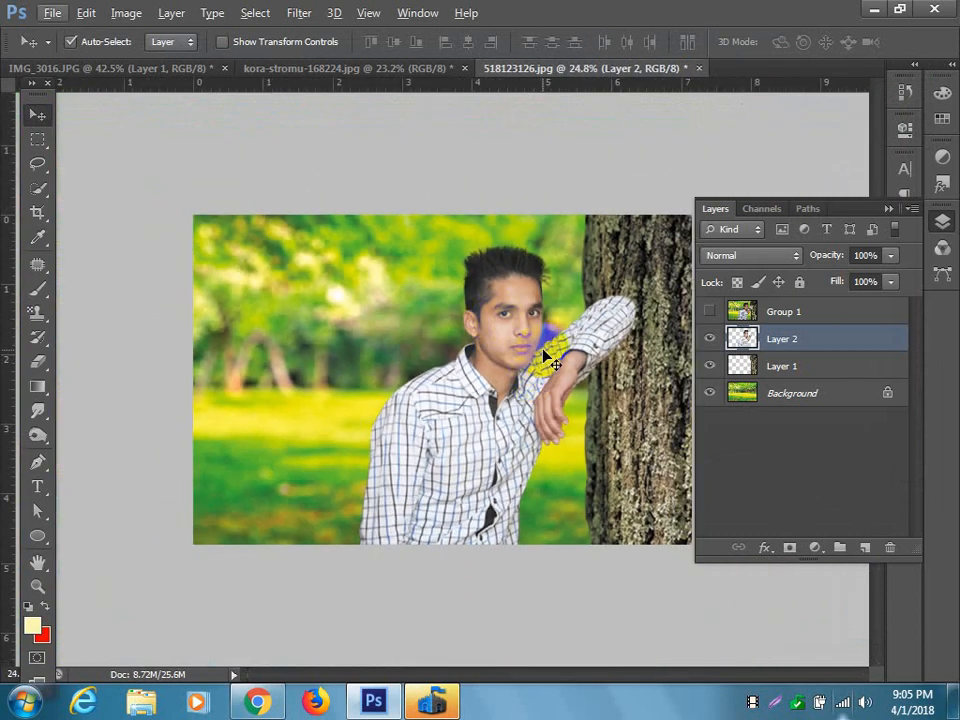
left_click_drag(558, 372, 582, 343)
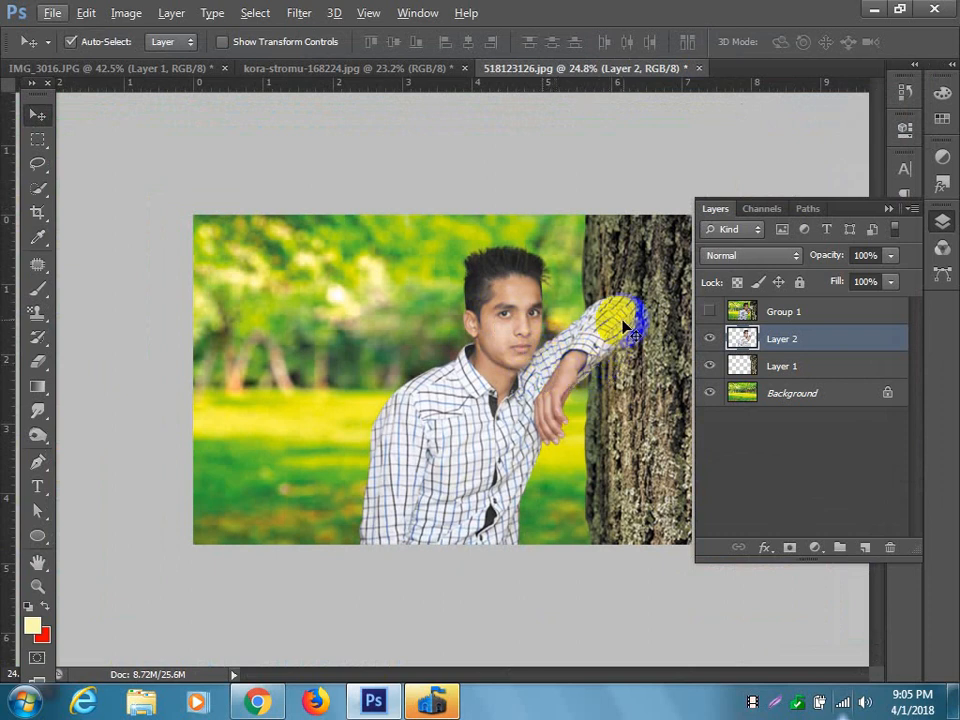
scroll(644, 326, "up", 2)
scroll(644, 326, "down", 2)
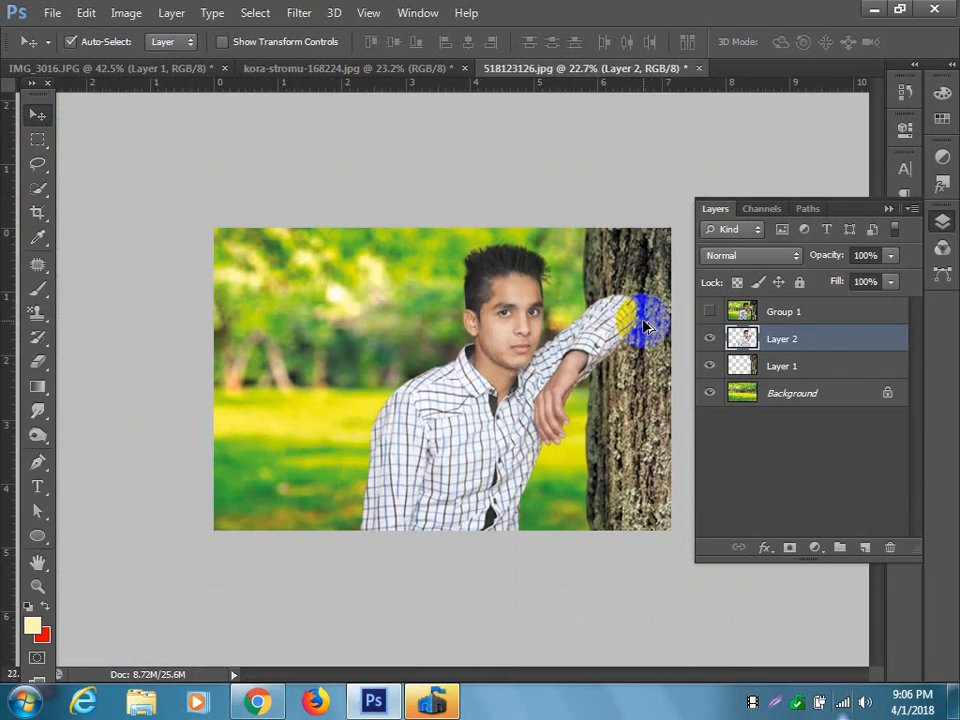
scroll(681, 321, "up", 2)
left_click_drag(690, 330, 304, 317)
scroll(639, 291, "up", 2)
left_click_drag(537, 330, 478, 300)
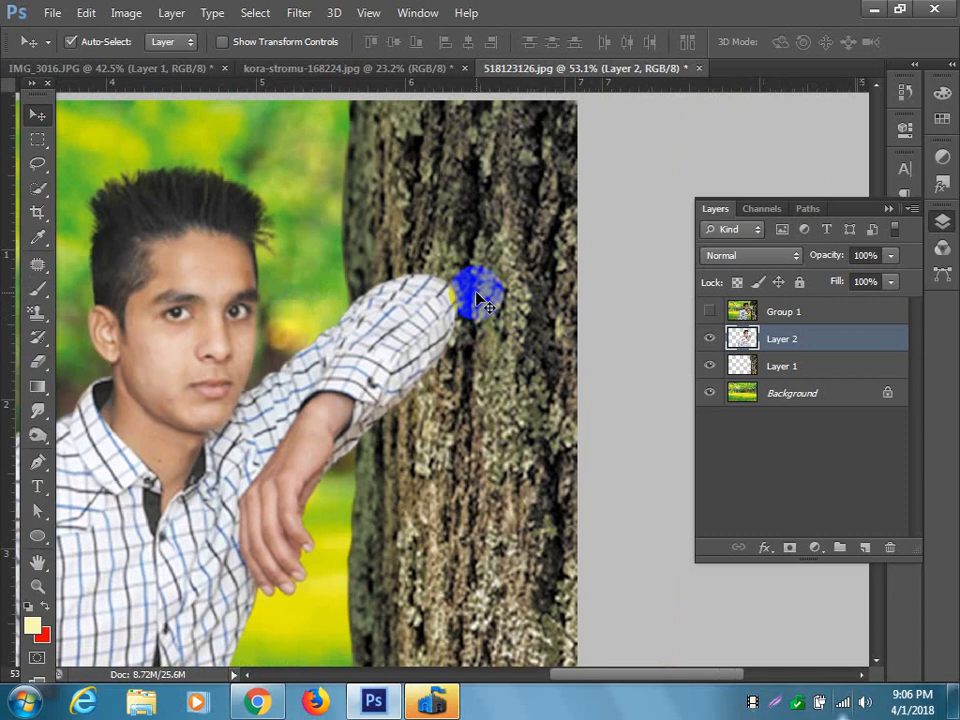
scroll(420, 352, "down", 3)
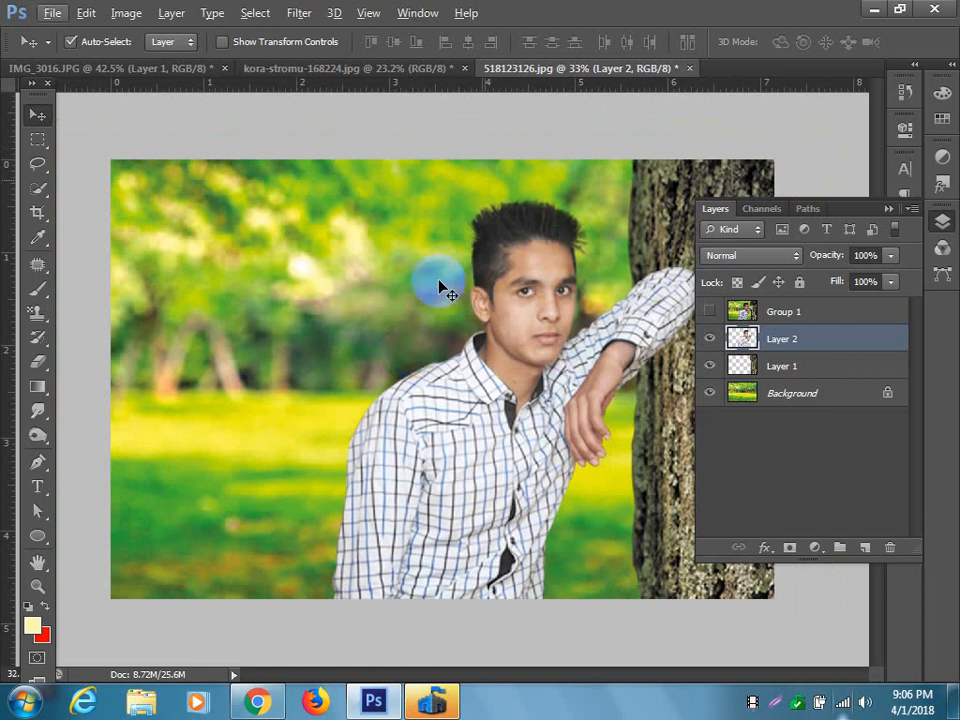
scroll(679, 347, "up", 2)
scroll(673, 342, "up", 2)
left_click_drag(616, 303, 337, 356)
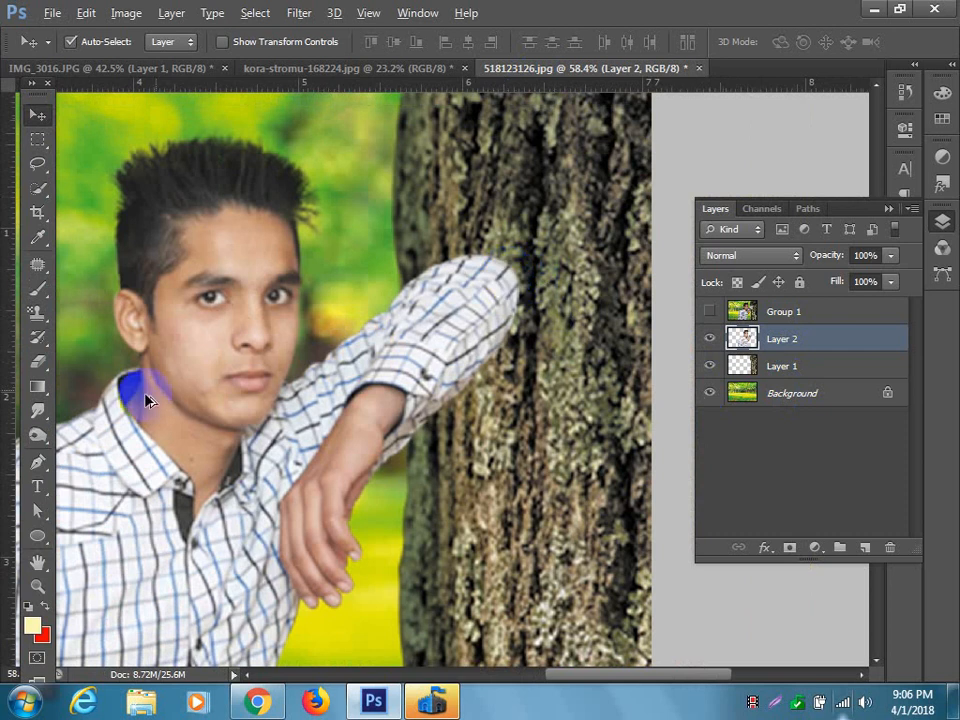
Patch the dark blemish on the subject's lower cheek beside the mouth with clean skin from higher on the cheek, and deselect.
scroll(180, 400, "up", 4)
scroll(183, 412, "up", 1)
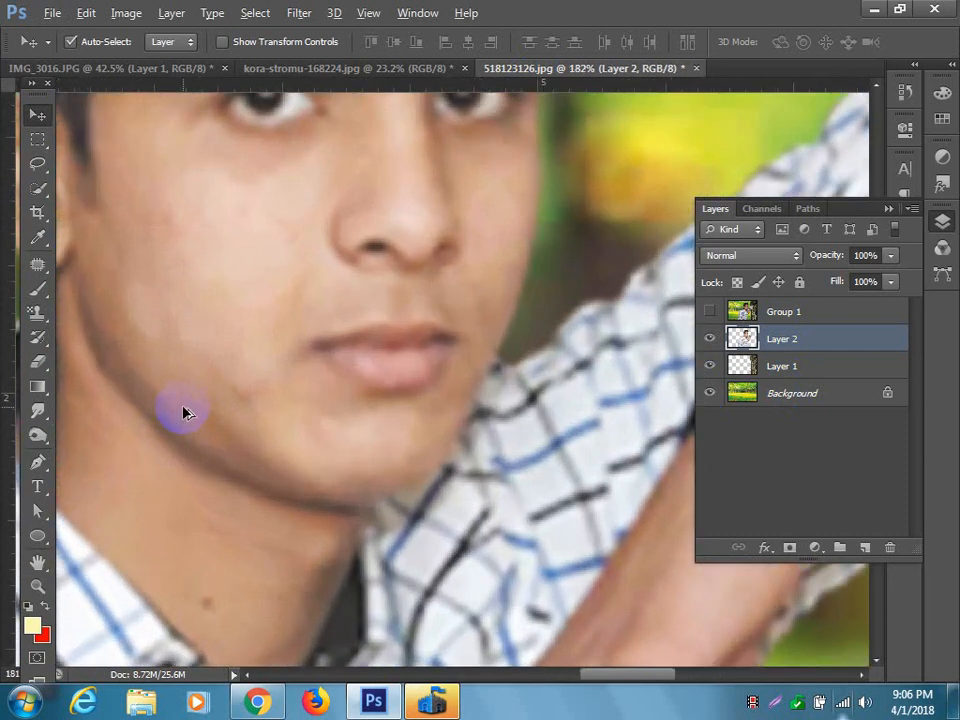
scroll(201, 385, "up", 3)
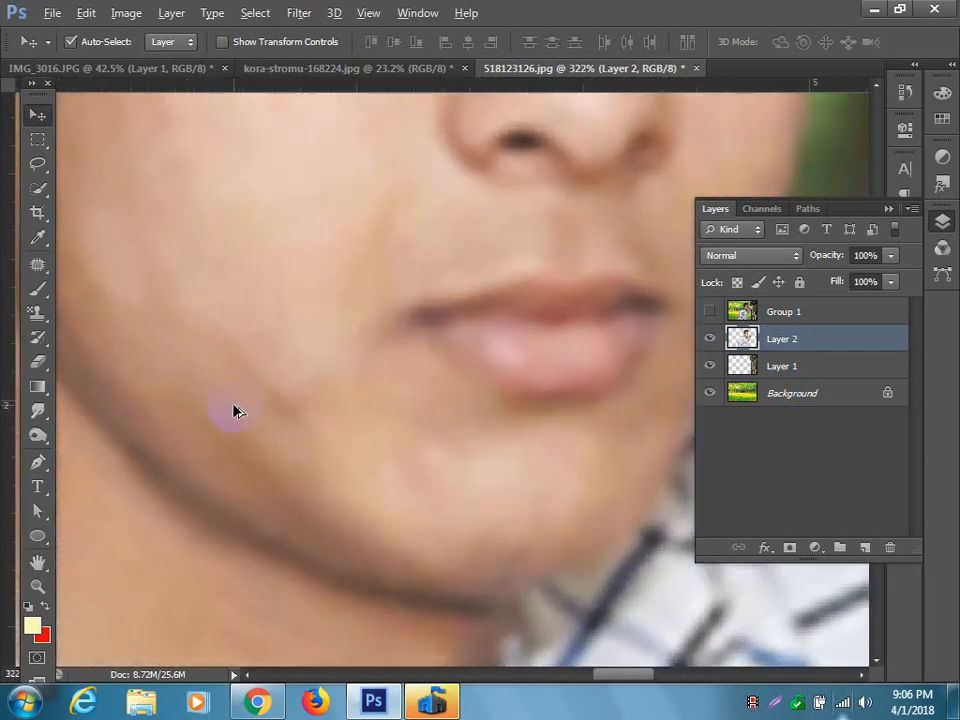
left_click(37, 264)
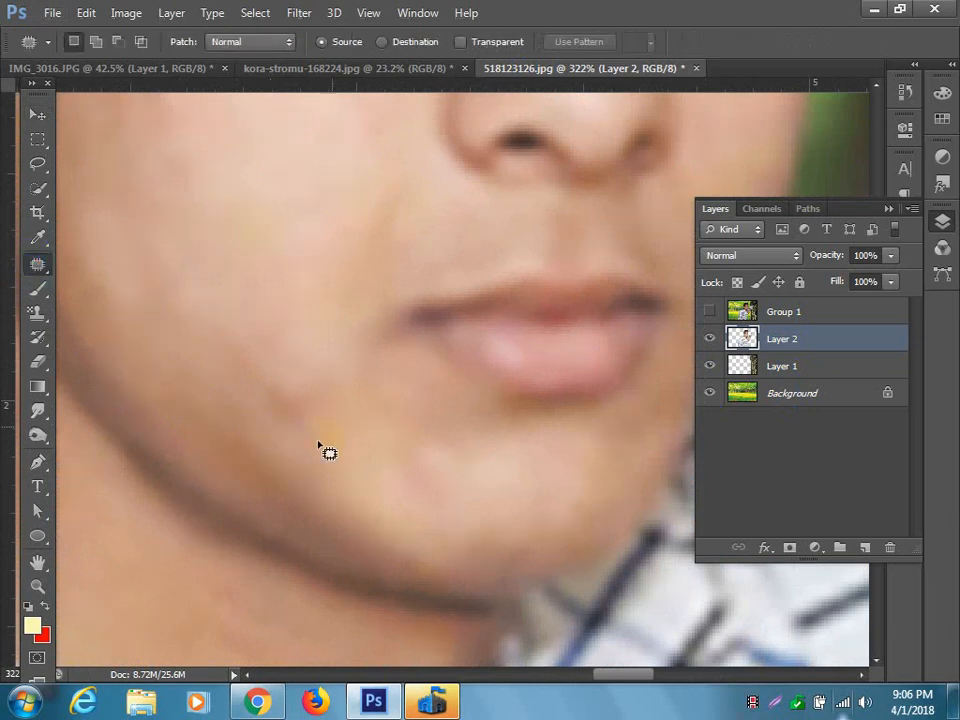
mouse_move(333, 393)
left_mouse_down()
mouse_move(326, 401)
mouse_move(296, 279)
left_mouse_up()
key("ctrl+d")
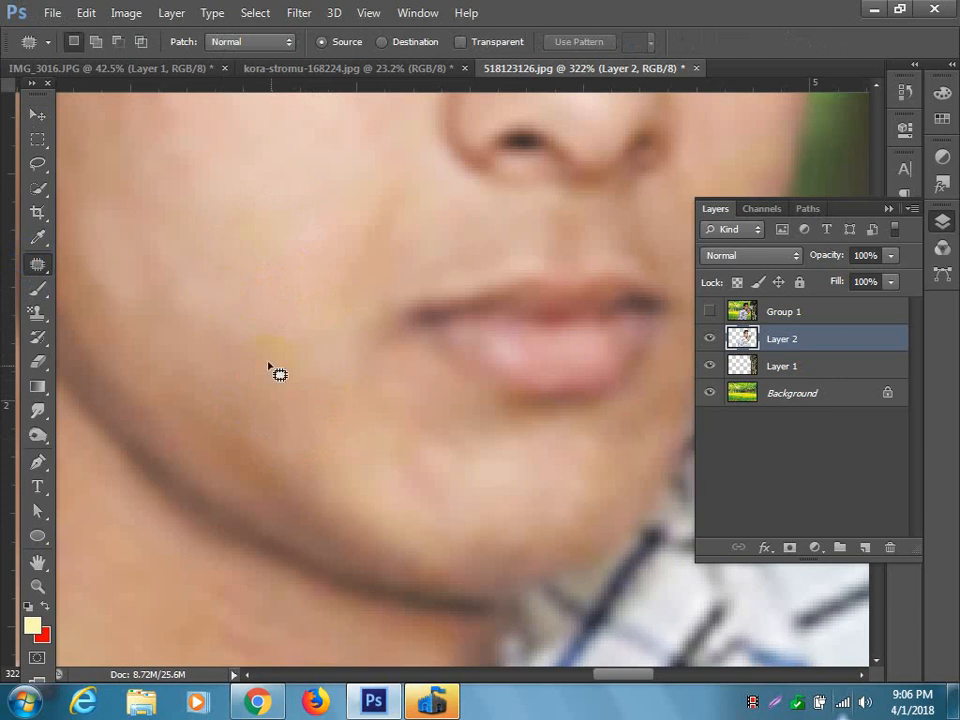
Patch the uneven skin on the subject's cheek below the eye and the darker area on the outer cheek with smooth neighbouring skin.
scroll(300, 398, "up", 2)
scroll(298, 400, "up", 6)
mouse_move(303, 372)
left_mouse_down()
mouse_move(265, 343)
mouse_move(298, 356)
left_mouse_up()
left_click(279, 414)
mouse_move(378, 397)
left_mouse_down()
mouse_move(317, 358)
mouse_move(406, 389)
mouse_move(382, 393)
mouse_move(313, 448)
left_mouse_up()
left_click(287, 481)
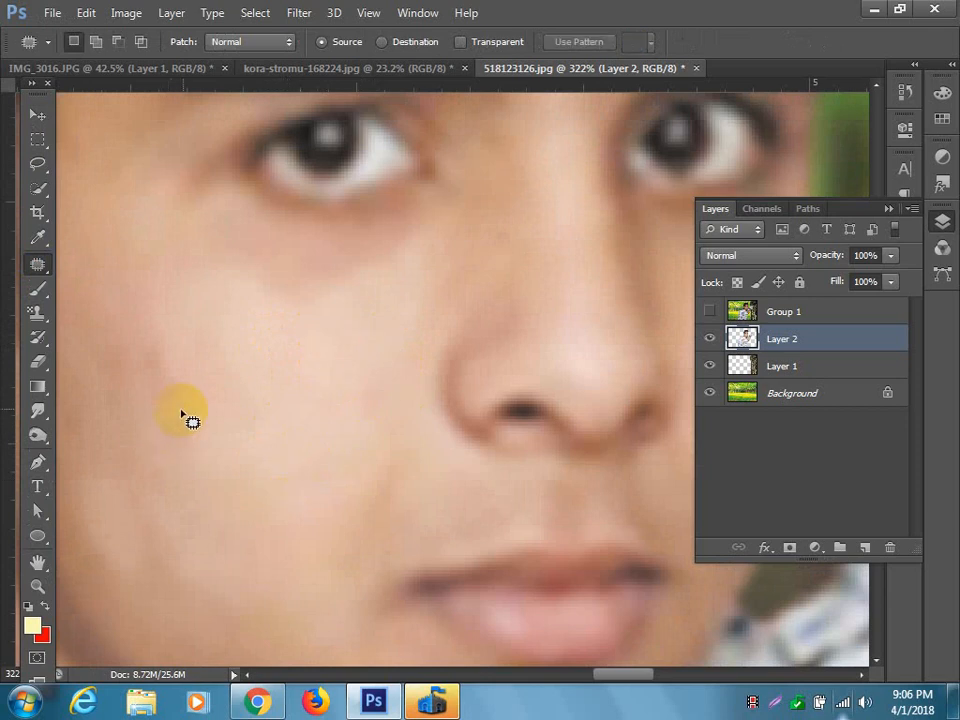
left_click_drag(157, 369, 238, 433)
left_click(259, 422)
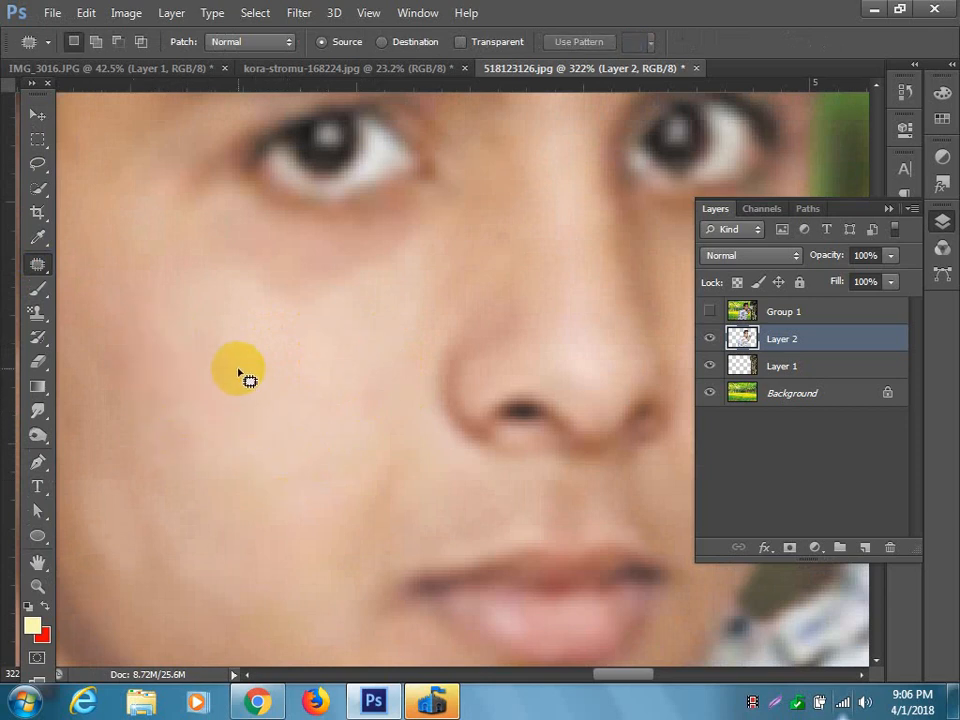
Patch the uneven skin on the subject's cheek beside the nose and lower toward the jaw with smooth neighbouring skin.
scroll(239, 371, "up", 2)
mouse_move(330, 368)
left_mouse_down()
mouse_move(262, 351)
mouse_move(350, 335)
mouse_move(342, 363)
mouse_move(290, 425)
left_mouse_up()
left_click(243, 450)
scroll(254, 453, "down", 1)
scroll(255, 455, "down", 5)
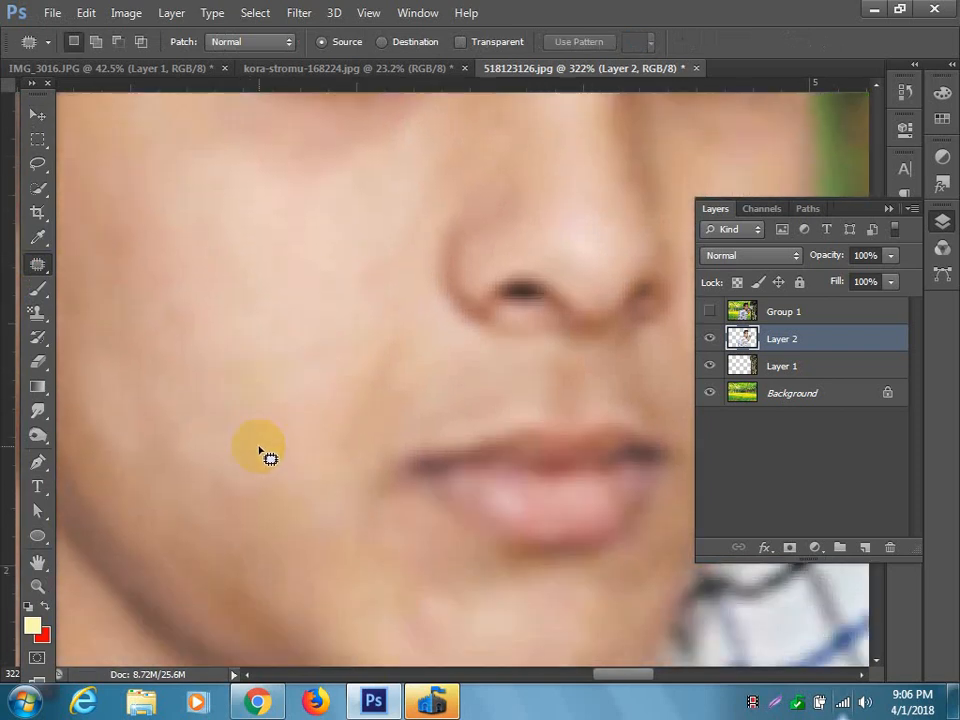
left_click_drag(316, 423, 204, 456)
left_click_drag(230, 190, 215, 433)
Patch the dark mole on the subject's neck with clean neighbouring skin and deselect.
left_click_drag(476, 236, 552, 90)
left_click_drag(272, 478, 532, 196)
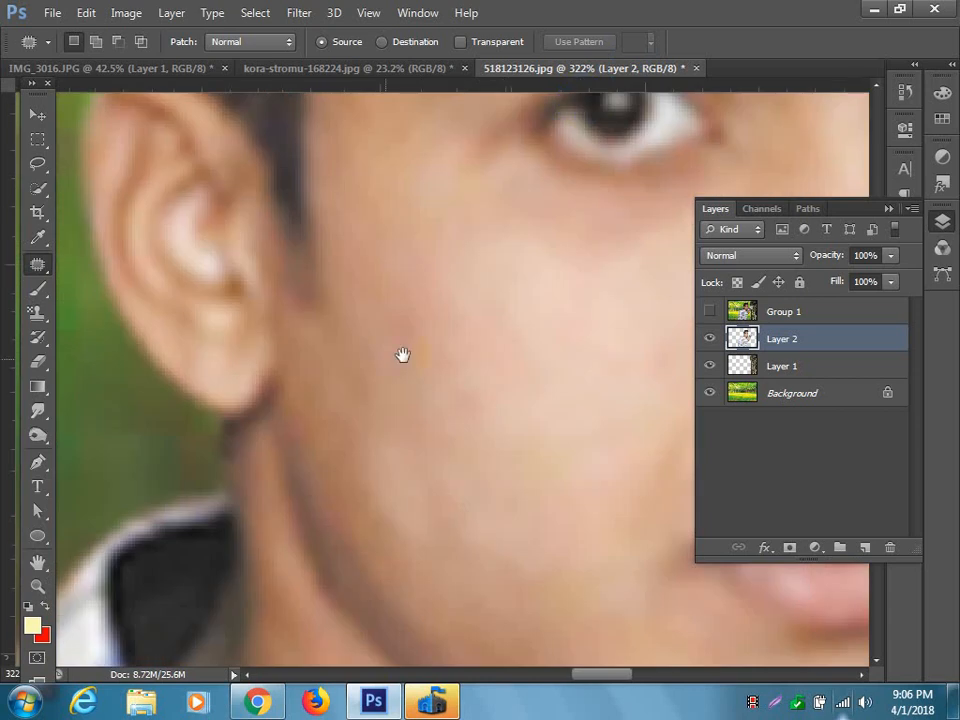
left_click_drag(331, 442, 271, 164)
left_click_drag(557, 401, 469, 313)
left_click_drag(555, 270, 448, 133)
left_click_drag(468, 419, 524, 287)
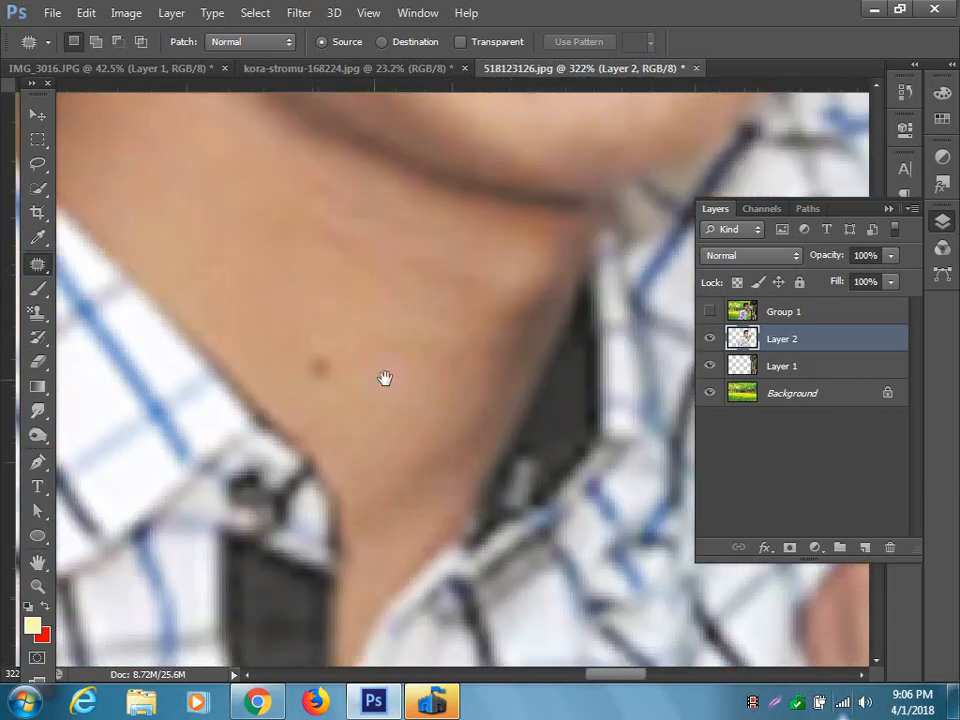
left_click_drag(363, 390, 364, 392)
left_click_drag(333, 372, 403, 335)
left_click(409, 388)
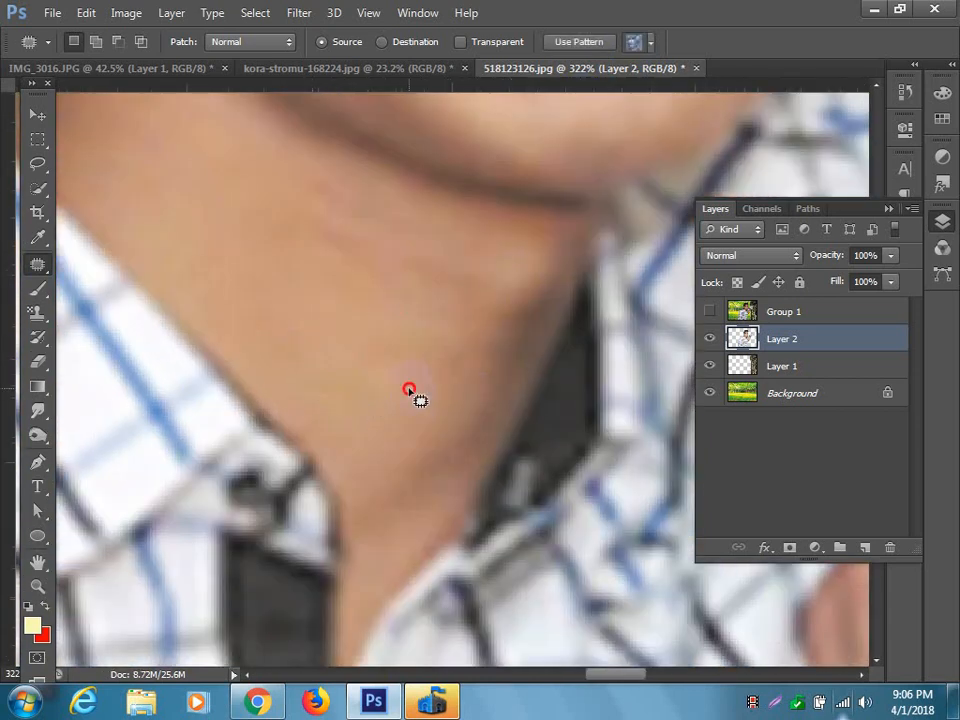
Patch the darker skin on the subject's outer cheek near the ear with smoother skin from the inner cheek, and deselect.
scroll(335, 384, "down", 4)
scroll(330, 353, "down", 9)
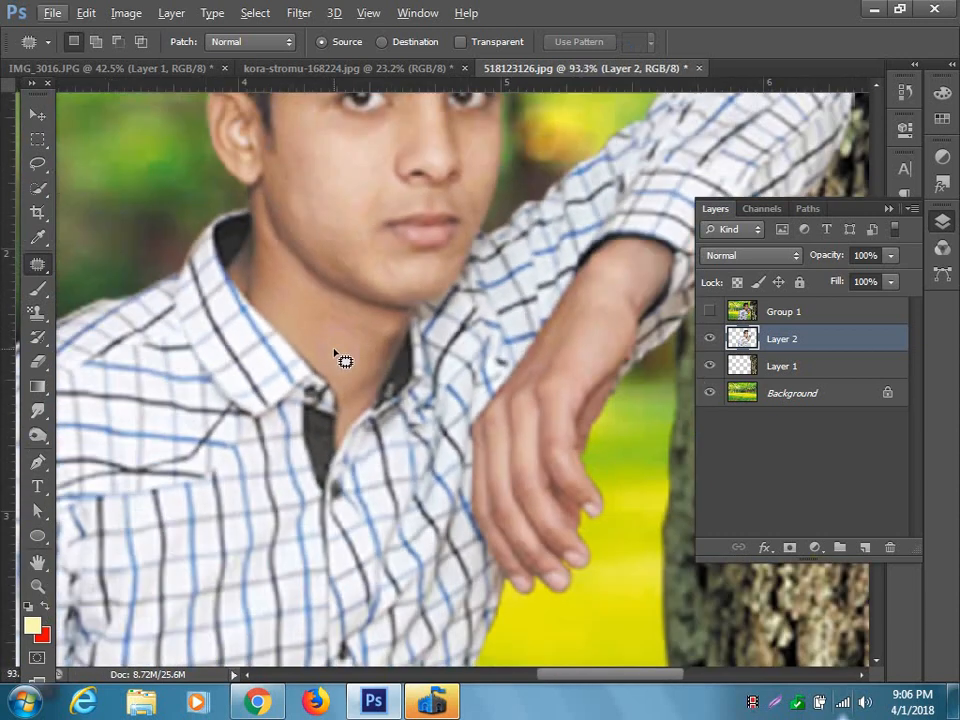
scroll(343, 350, "up", 2)
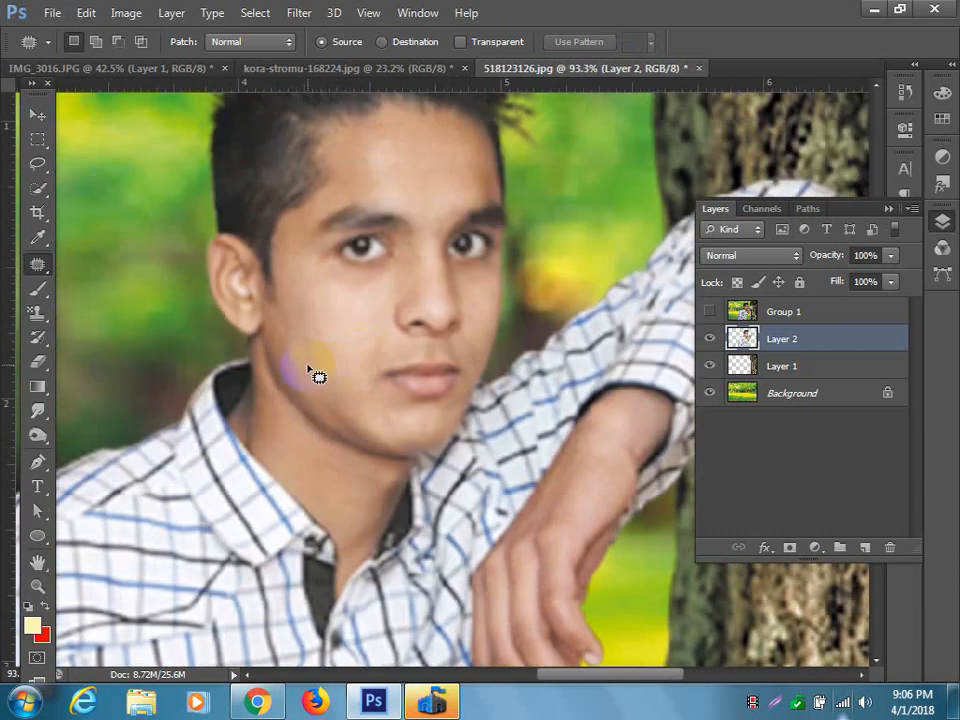
scroll(318, 376, "up", 4)
mouse_move(334, 355)
left_mouse_down()
mouse_move(329, 370)
mouse_move(377, 336)
left_mouse_up()
left_click(381, 337)
scroll(335, 371, "up", 2)
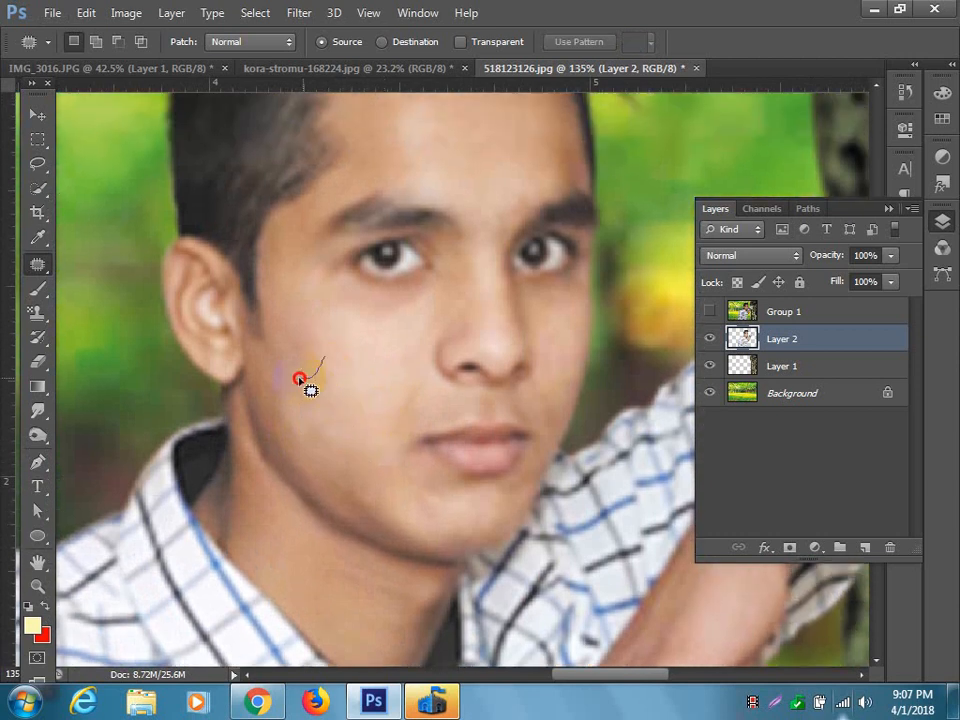
mouse_move(293, 334)
left_mouse_down()
mouse_move(319, 352)
mouse_move(352, 335)
left_mouse_up()
left_click(389, 375)
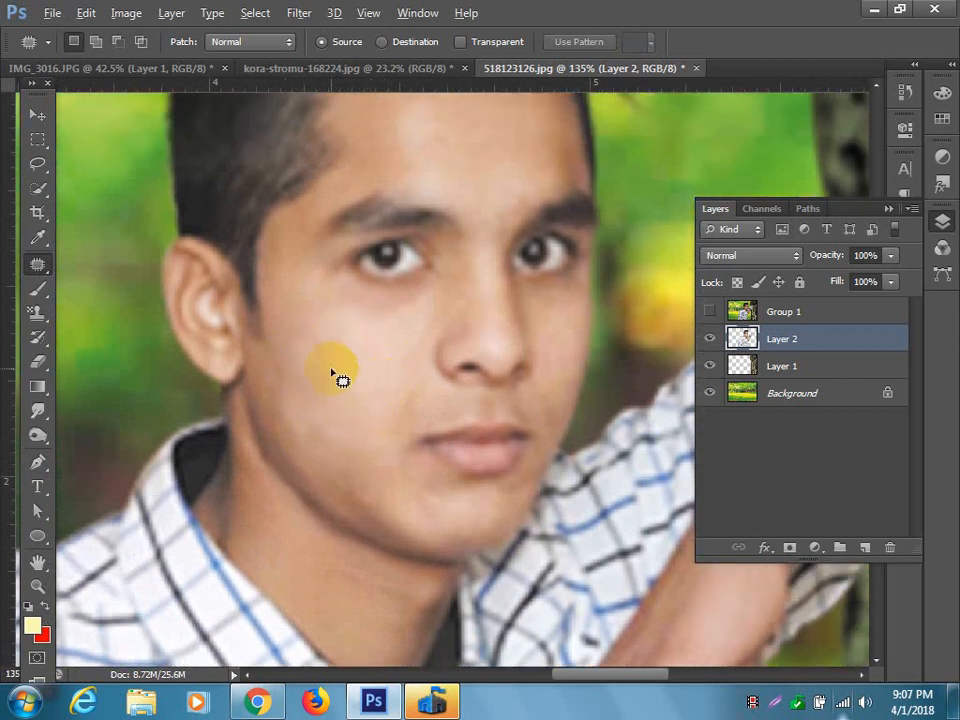
Examine the retouched subject within the whole composite and close up where the sleeve rests against the bark trunk.
scroll(334, 377, "down", 6)
scroll(334, 377, "down", 4)
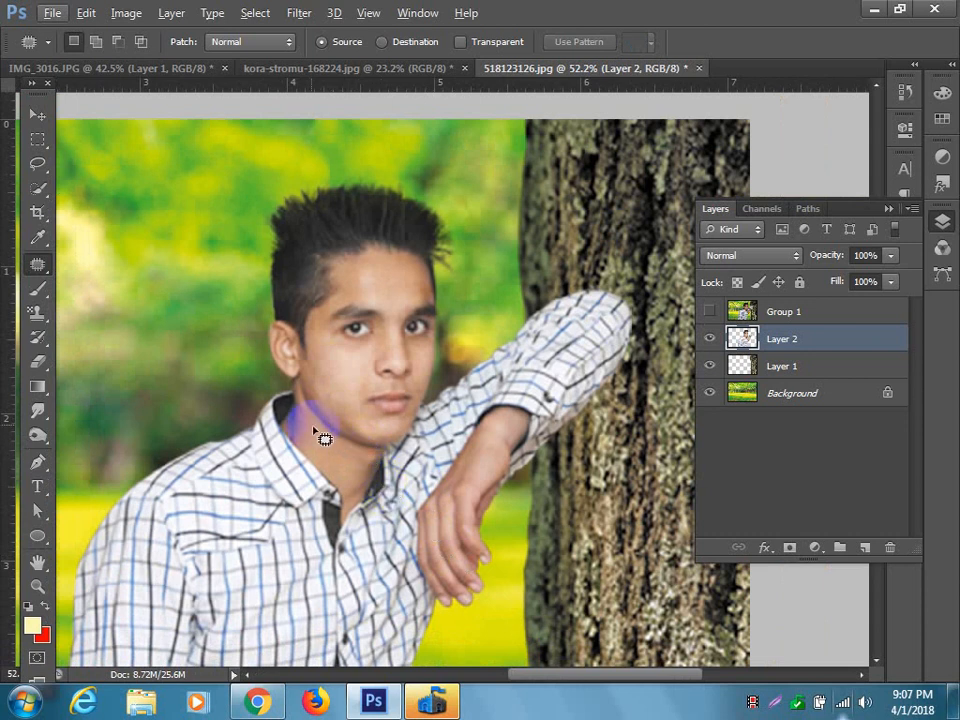
scroll(317, 392, "down", 3)
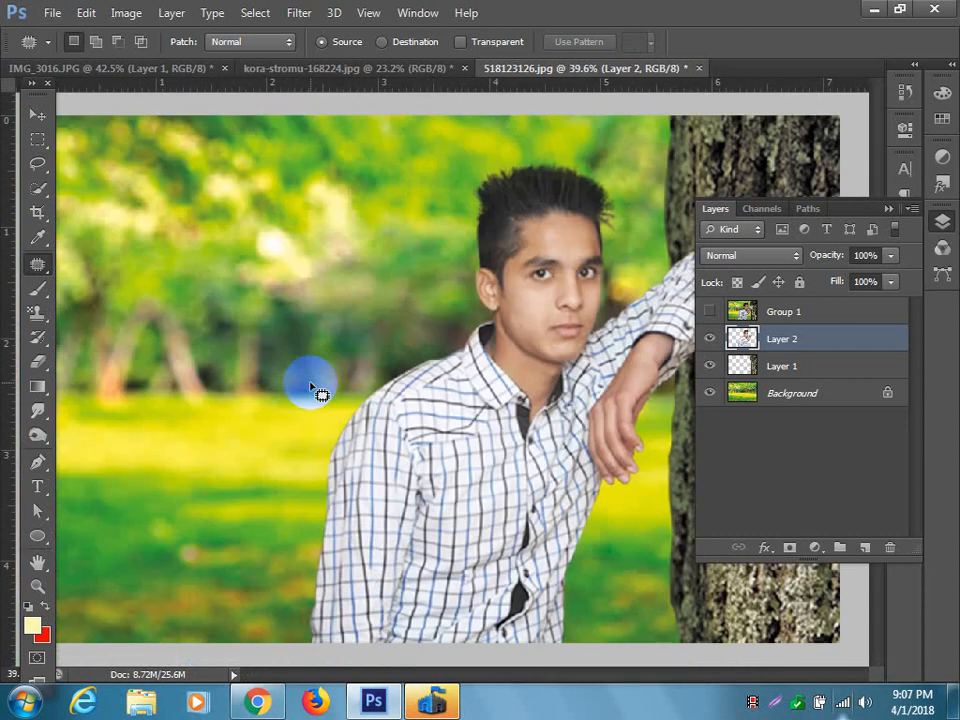
scroll(317, 392, "down", 1)
scroll(317, 392, "down", 1)
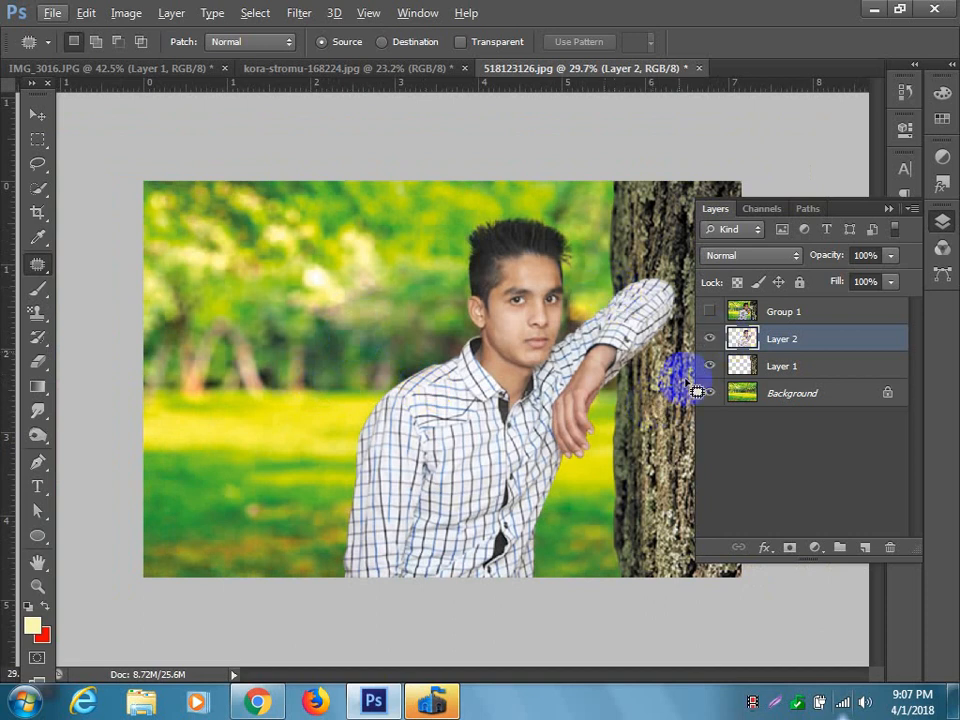
scroll(675, 325, "up", 1)
scroll(684, 338, "up", 3)
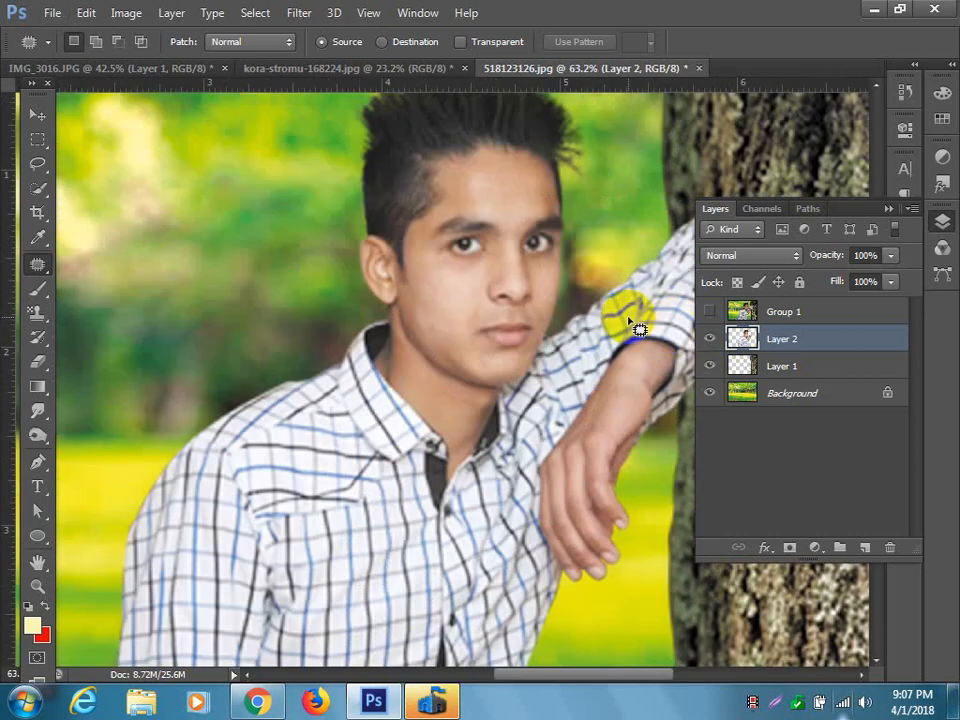
left_click_drag(619, 326, 366, 386)
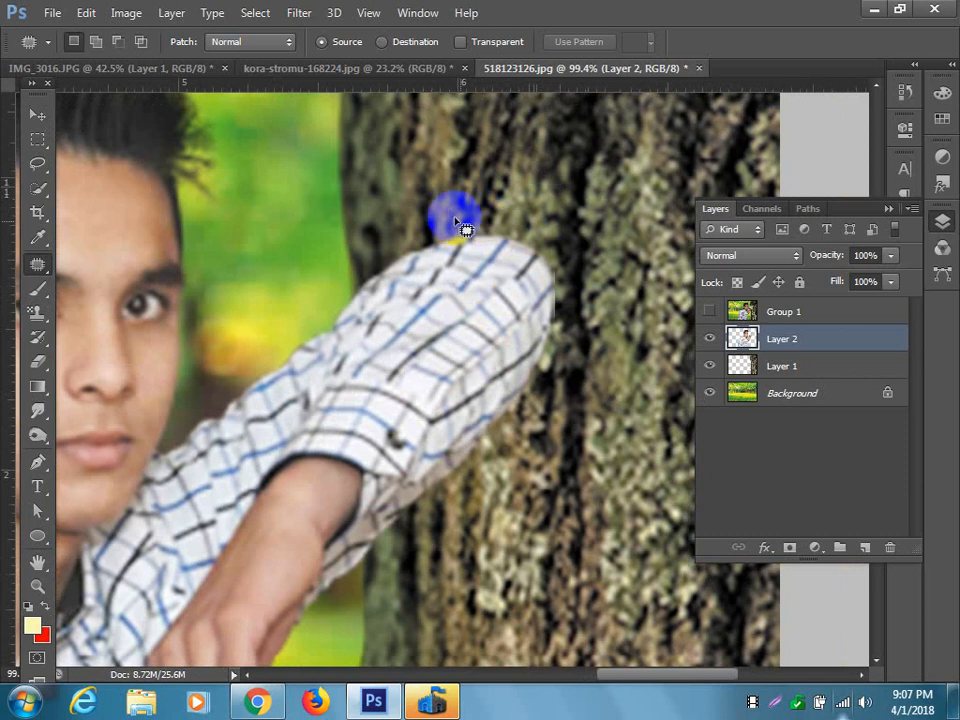
mouse_move(541, 354)
left_mouse_down()
mouse_move(562, 398)
mouse_move(552, 311)
mouse_move(492, 239)
mouse_move(466, 234)
mouse_move(536, 342)
mouse_move(548, 401)
left_mouse_up()
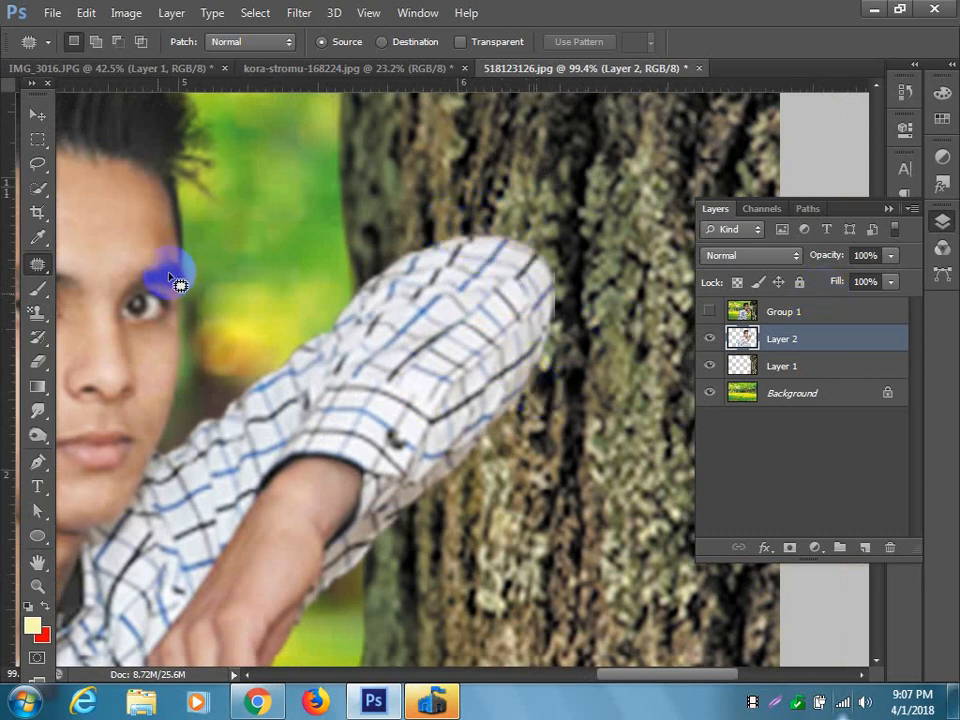
Blur the outer edge of the raised sleeve against the bark on Layer 2 with the Blur tool at 50% strength.
left_click(36, 289)
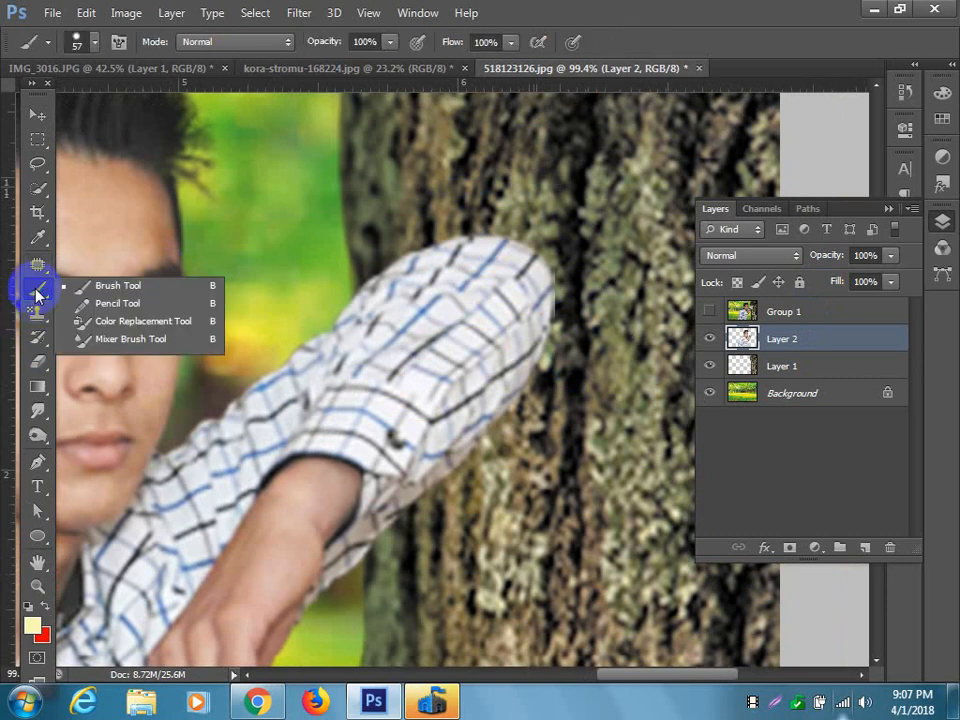
left_click(38, 434)
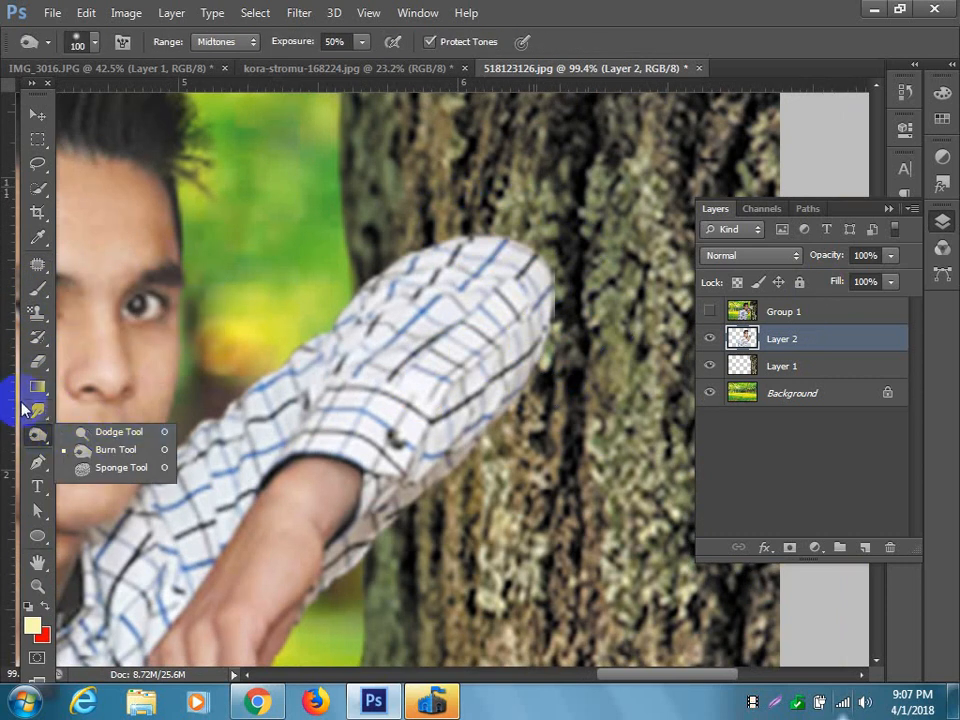
left_click(38, 410)
left_click(104, 461)
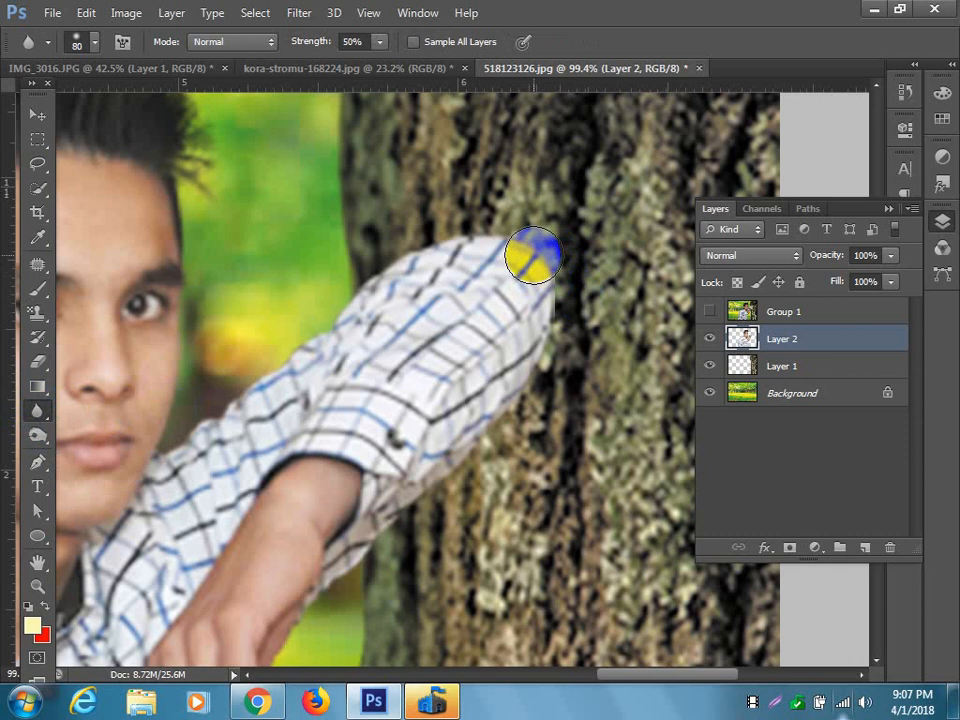
mouse_move(515, 250)
left_mouse_down()
mouse_move(552, 345)
mouse_move(544, 378)
mouse_move(561, 329)
mouse_move(565, 387)
mouse_move(523, 438)
mouse_move(555, 234)
mouse_move(486, 209)
mouse_move(509, 214)
mouse_move(414, 236)
mouse_move(558, 217)
mouse_move(554, 248)
mouse_move(578, 304)
mouse_move(540, 413)
mouse_move(559, 351)
mouse_move(522, 228)
mouse_move(503, 219)
mouse_move(491, 228)
mouse_move(544, 241)
mouse_move(476, 220)
mouse_move(562, 297)
mouse_move(497, 258)
mouse_move(538, 290)
mouse_move(536, 313)
mouse_move(558, 318)
mouse_move(568, 348)
left_mouse_up()
Create a new layer above the subject and choose dark grey as the brush's foreground colour.
left_click(866, 549)
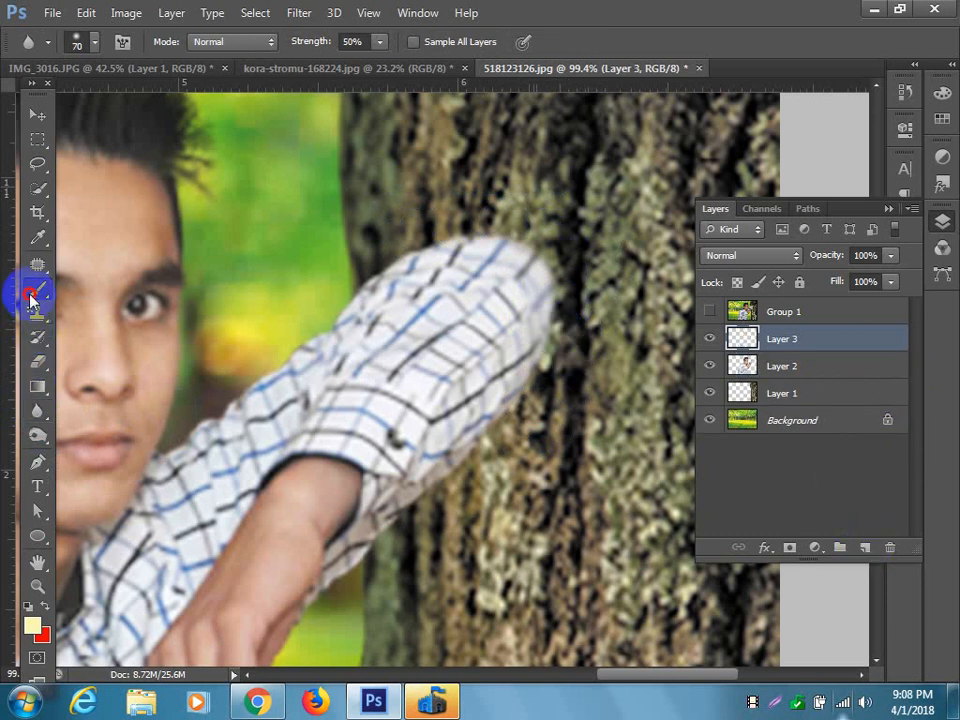
left_click(37, 289)
left_click(33, 627)
left_click(505, 593)
left_click(903, 428)
Try a grey brush stroke over the end of the sleeve with the new layer's opacity at 66%, and undo the stroke.
left_click(890, 255)
left_click_drag(894, 274, 866, 281)
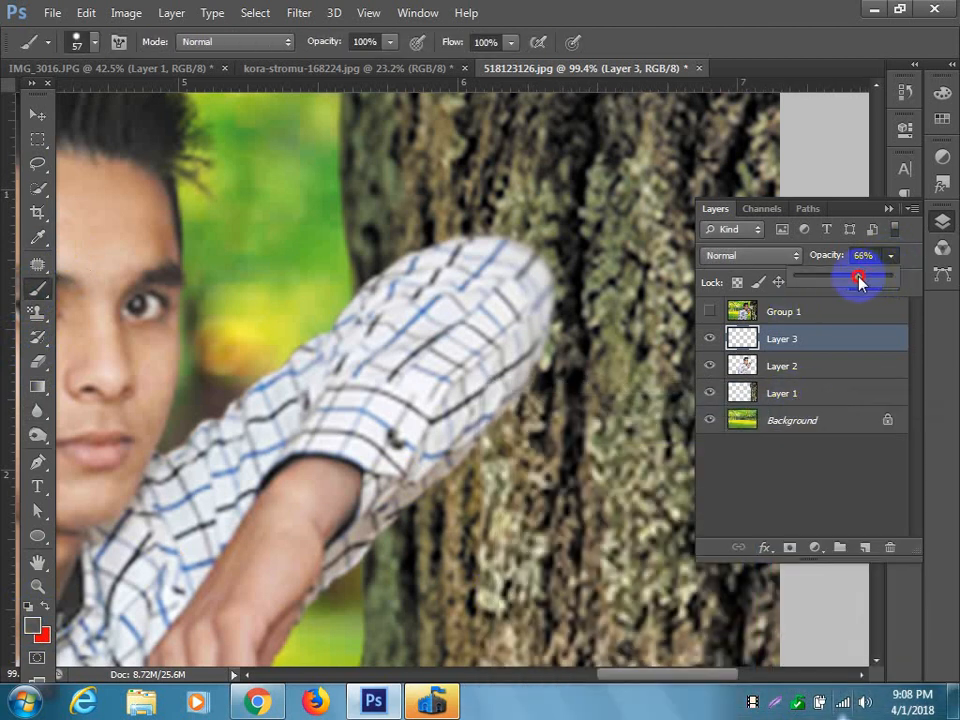
left_click_drag(521, 261, 572, 277)
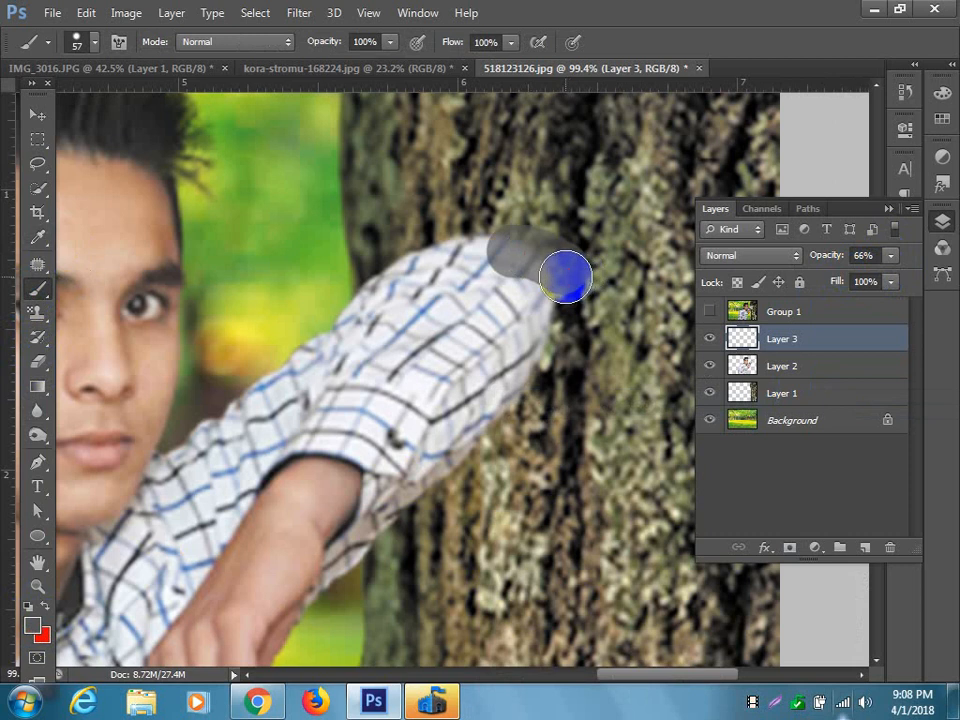
key("ctrl+z")
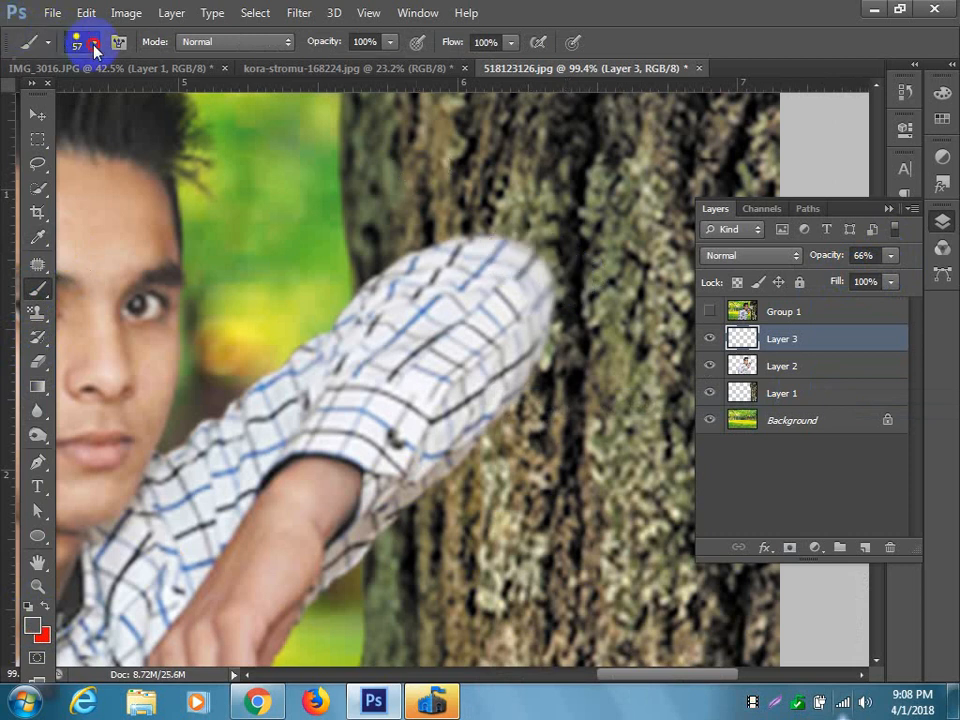
Choose a soft round brush with 64% opacity and 51% flow, and set the new layer's opacity to 100%.
left_click(94, 44)
left_click(95, 187)
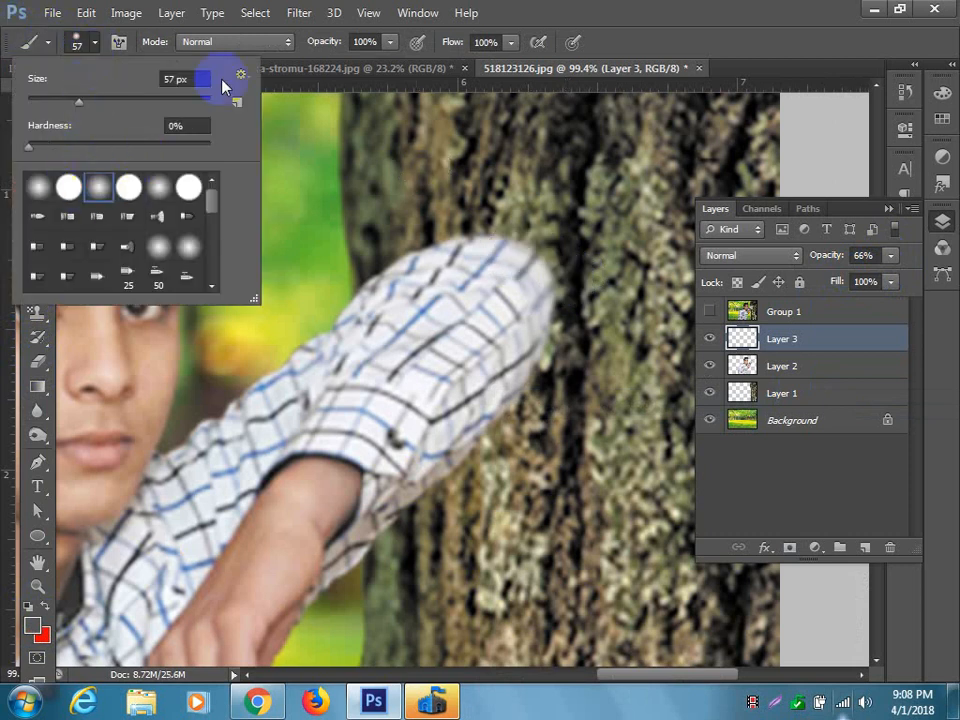
left_click(390, 42)
left_click_drag(369, 68, 355, 68)
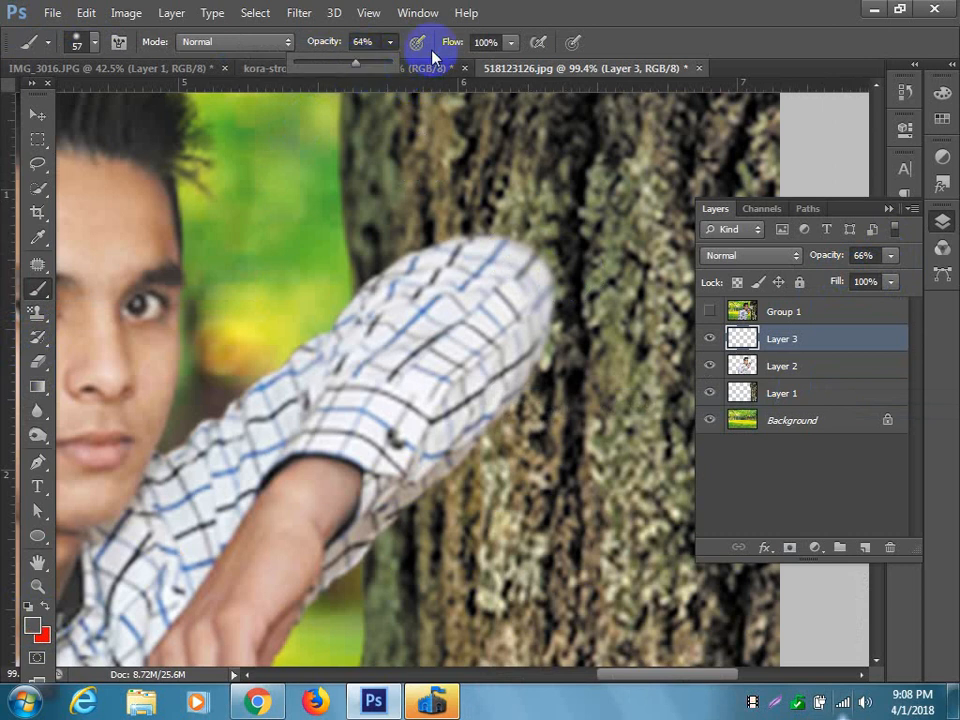
left_click(510, 42)
left_click_drag(510, 66, 461, 71)
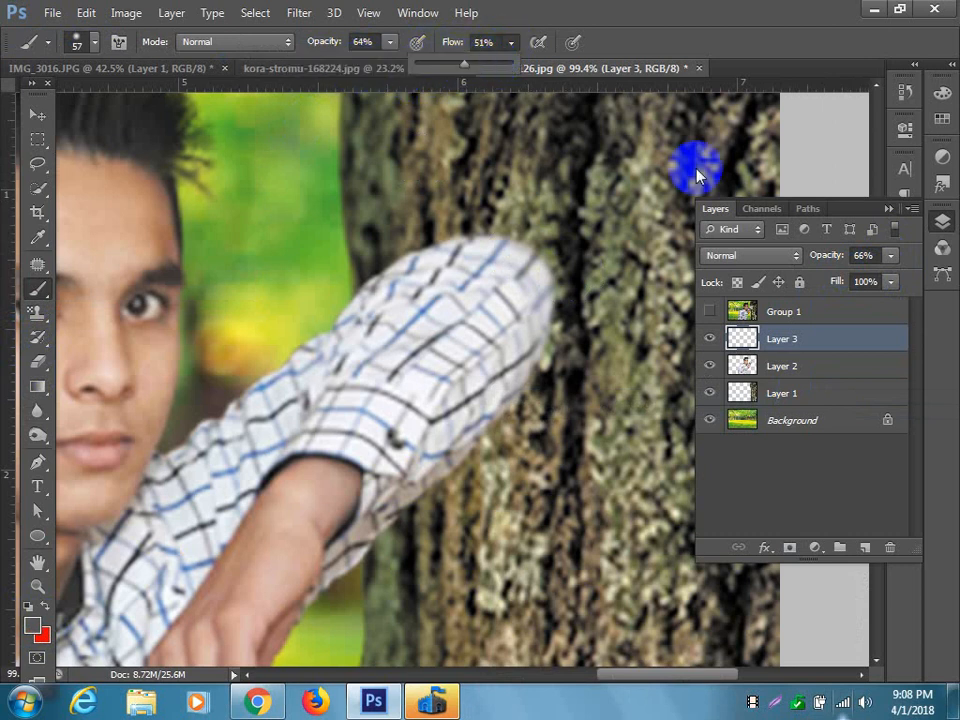
left_click(891, 255)
left_click_drag(886, 282, 915, 276)
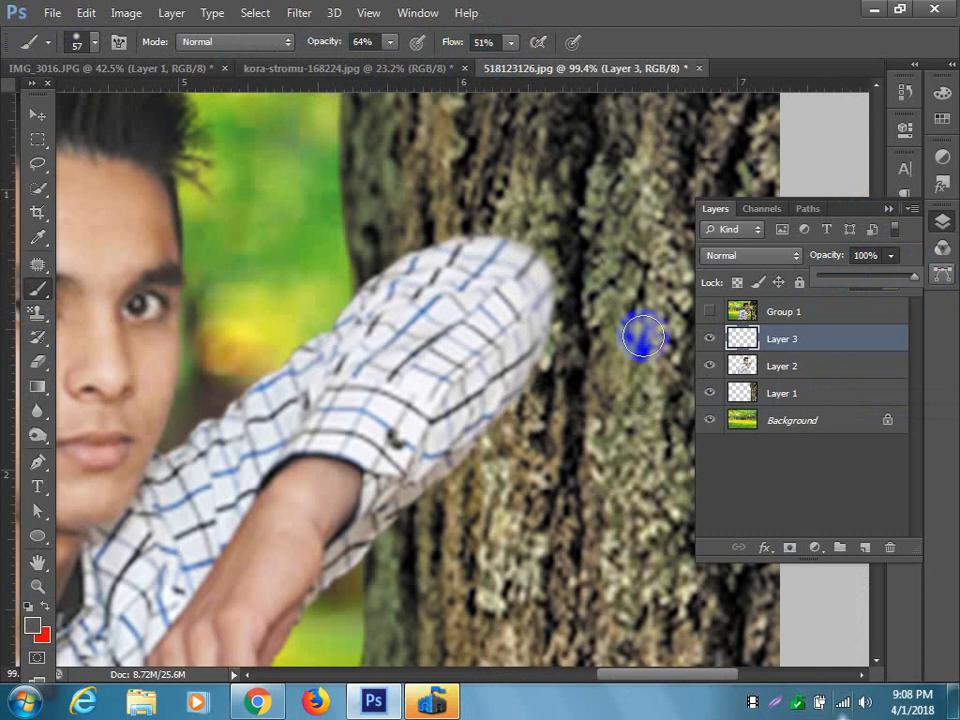
Paint soft dark grey shading around the end of the raised sleeve on the new layer, enlarging the brush to 125 px.
mouse_move(531, 243)
left_mouse_down()
mouse_move(555, 253)
mouse_move(461, 221)
mouse_move(504, 206)
mouse_move(577, 234)
left_mouse_up()
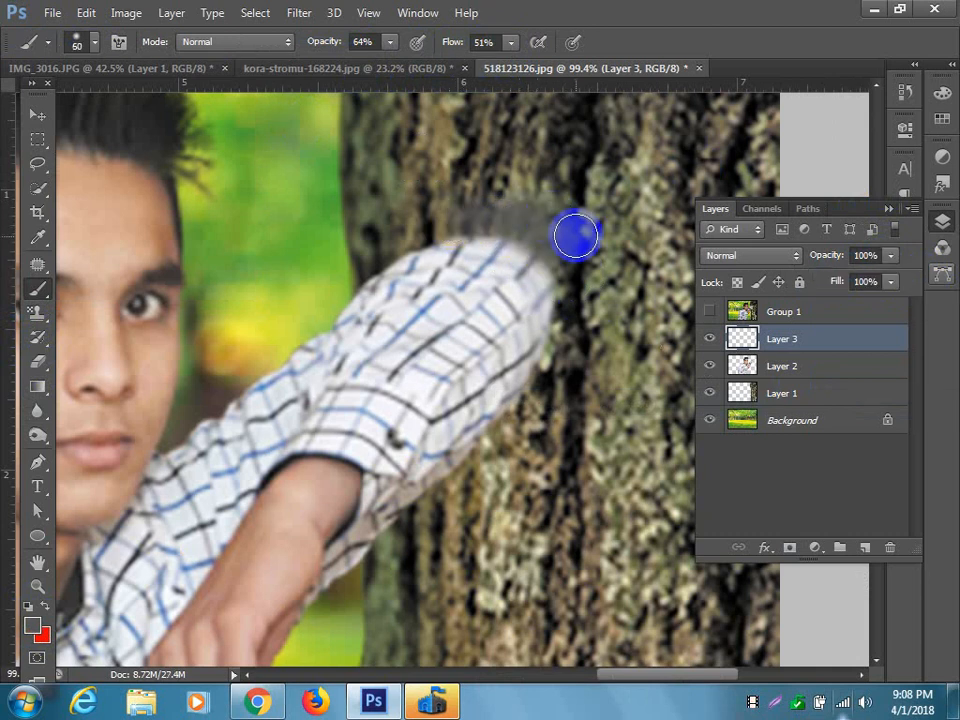
key("bracketright")
key("bracketright")
key("bracketright")
key("bracketright")
key("bracketright")
key("bracketright")
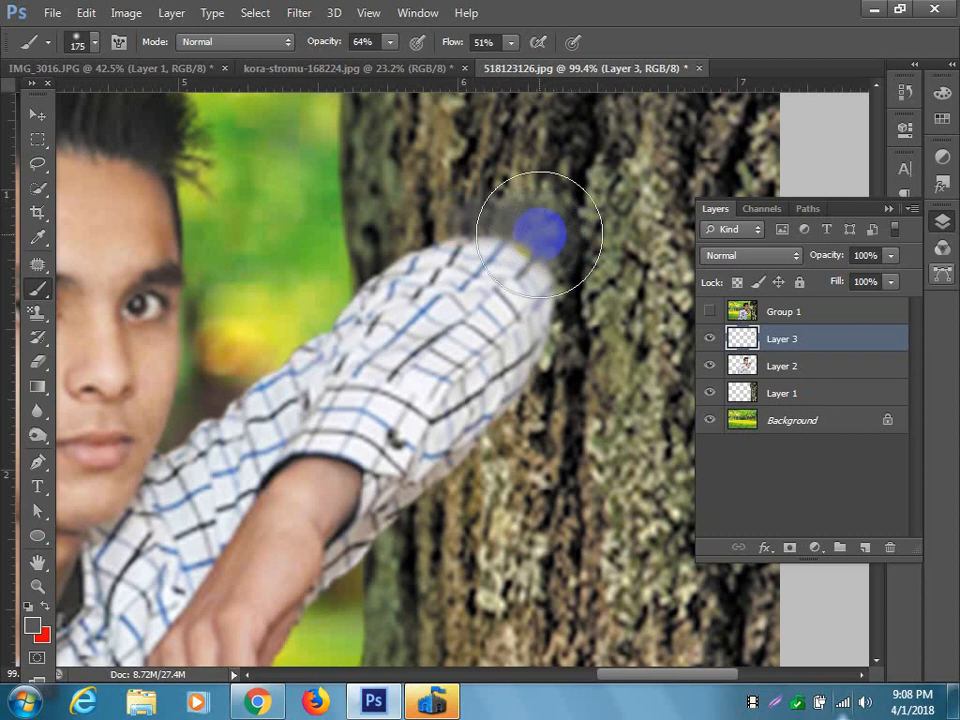
key("bracketleft")
key("bracketleft")
key("bracketleft")
scroll(552, 237, "up", 3, "alt")
key("bracketright")
key("bracketright")
key("bracketright")
key("bracketleft")
key("bracketleft")
key("bracketleft")
mouse_move(545, 287)
left_mouse_down()
mouse_move(495, 230)
mouse_move(482, 235)
mouse_move(469, 223)
mouse_move(555, 300)
mouse_move(548, 285)
mouse_move(576, 372)
mouse_move(571, 430)
mouse_move(545, 487)
mouse_move(470, 604)
mouse_move(531, 554)
mouse_move(490, 605)
mouse_move(534, 566)
mouse_move(480, 602)
mouse_move(519, 562)
mouse_move(503, 261)
mouse_move(397, 204)
mouse_move(341, 198)
mouse_move(404, 195)
mouse_move(343, 189)
mouse_move(431, 189)
mouse_move(514, 215)
mouse_move(570, 297)
mouse_move(571, 404)
mouse_move(551, 488)
mouse_move(475, 660)
mouse_move(515, 606)
mouse_move(489, 622)
mouse_move(503, 598)
mouse_move(569, 542)
mouse_move(634, 377)
mouse_move(597, 263)
left_mouse_up()
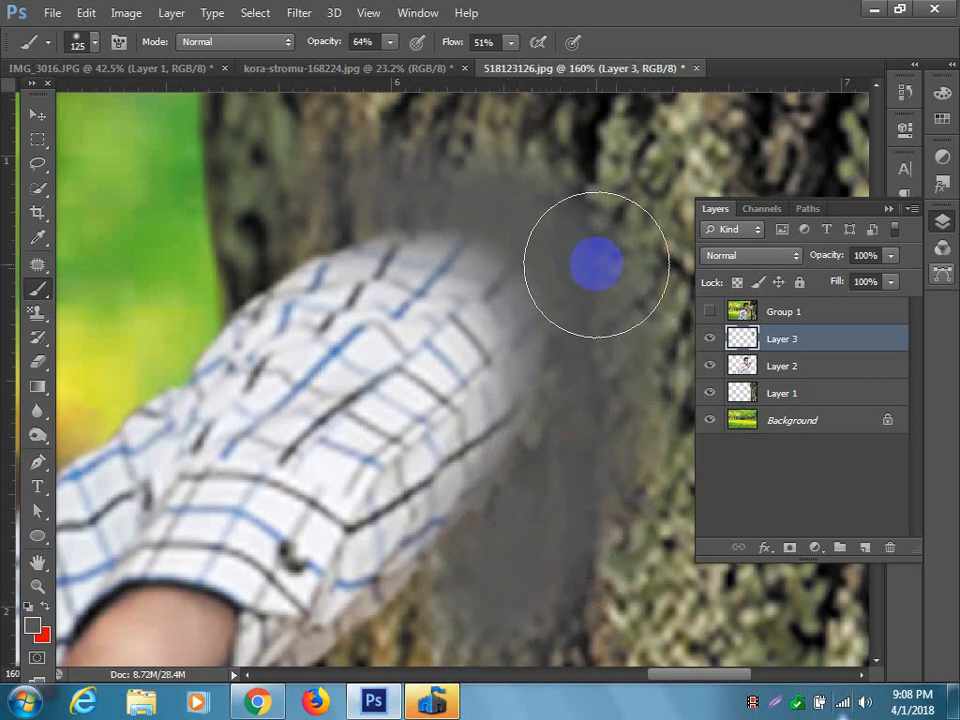
Clip the grey shading layer to the subject on Layer 2 and set its opacity to 62%.
scroll(597, 263, "down", 5)
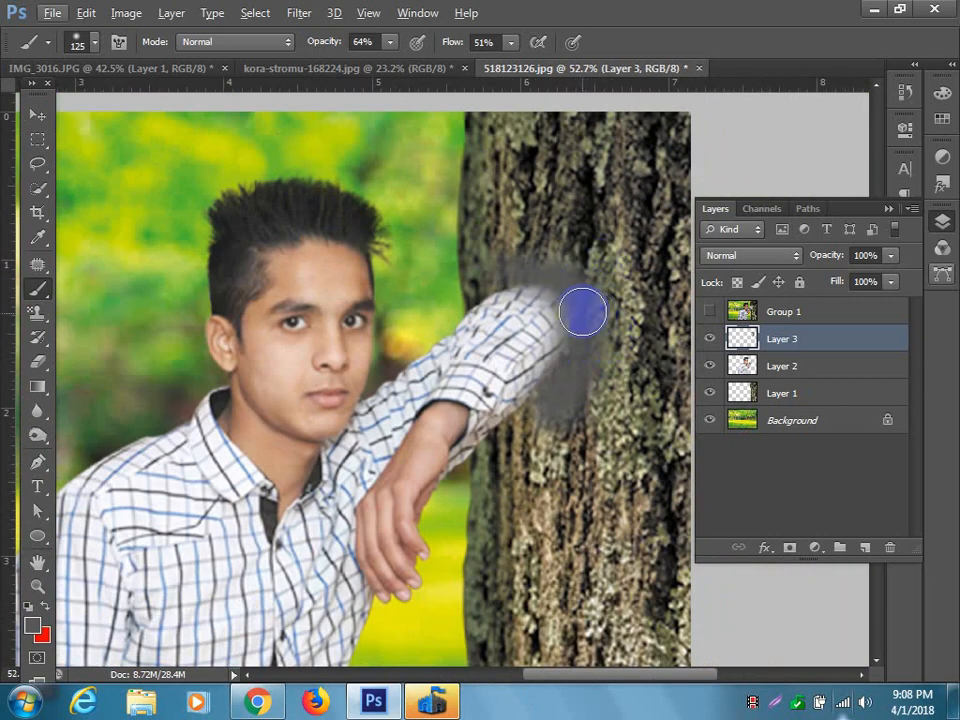
right_click(786, 342)
left_click(440, 298)
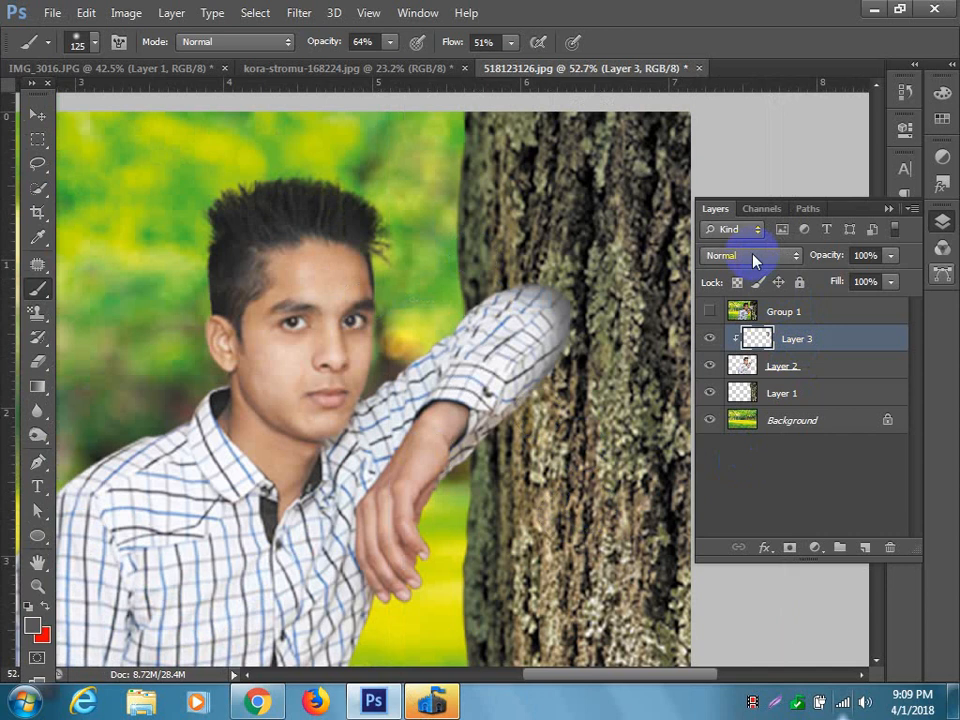
left_click(891, 257)
left_click_drag(876, 279, 872, 281)
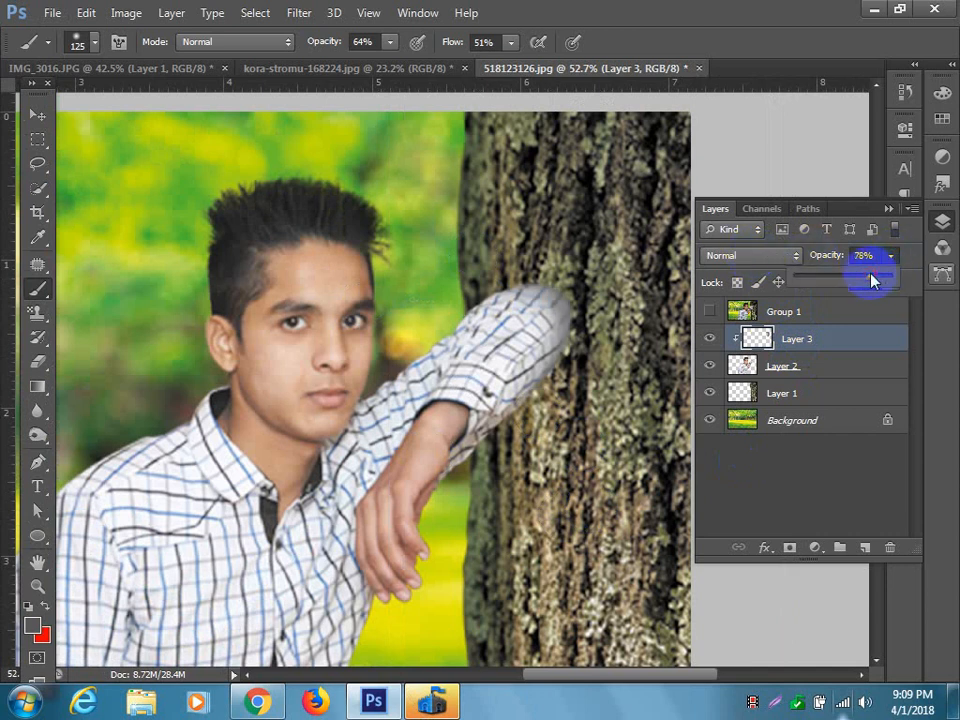
left_click(765, 279)
Try the Overlay and Vivid Light blend modes on the clipped shading layer and settle on Hard Light.
left_click(758, 256)
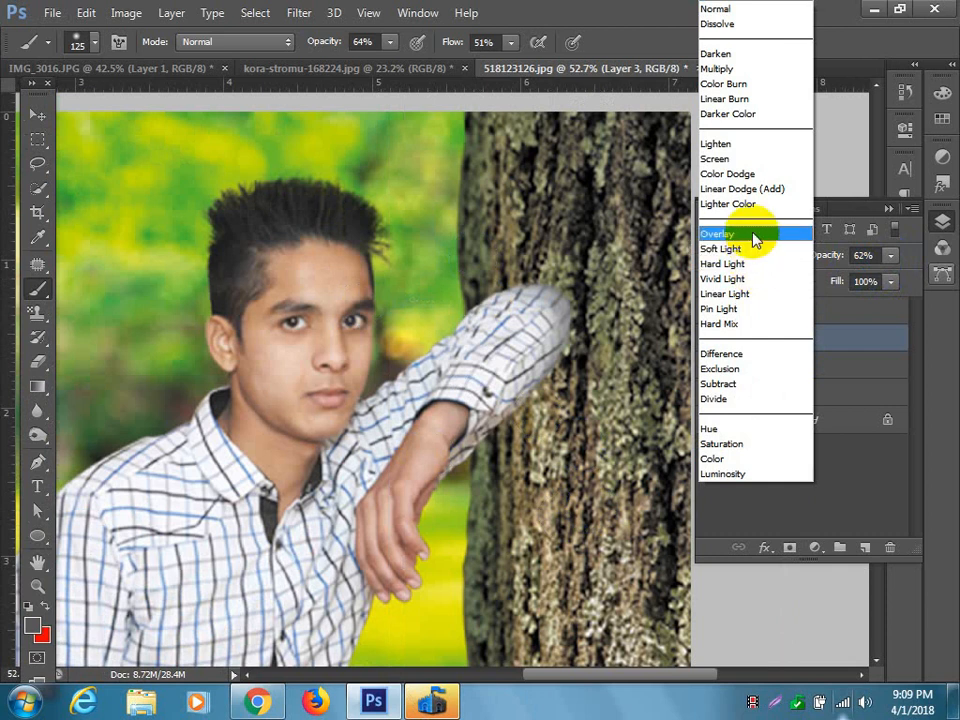
left_click(755, 236)
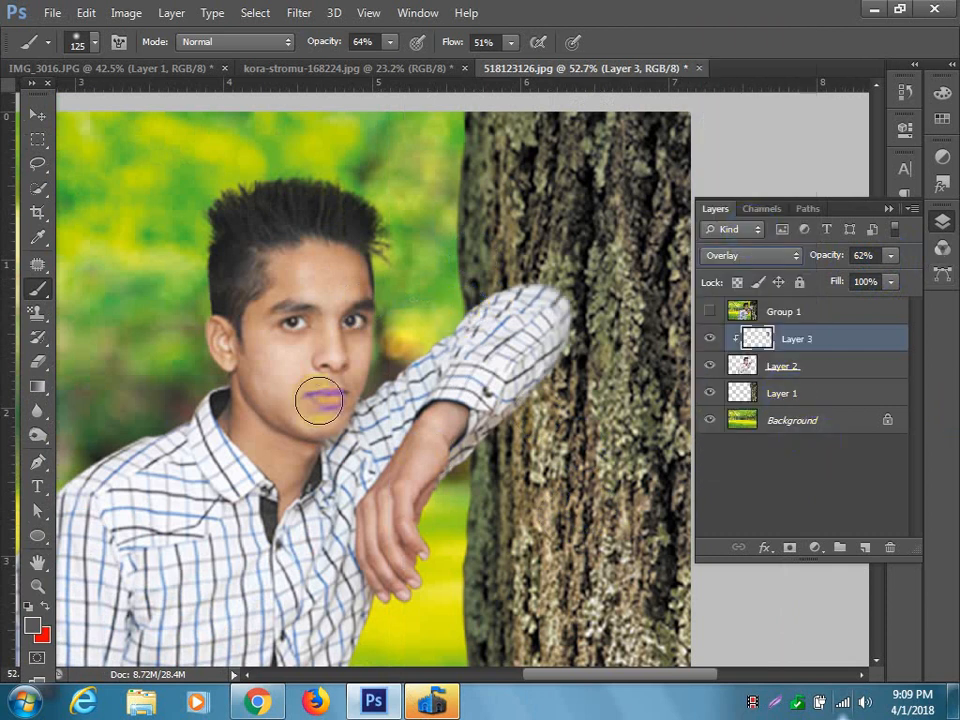
scroll(470, 346, "down", 2)
scroll(470, 346, "up", 2)
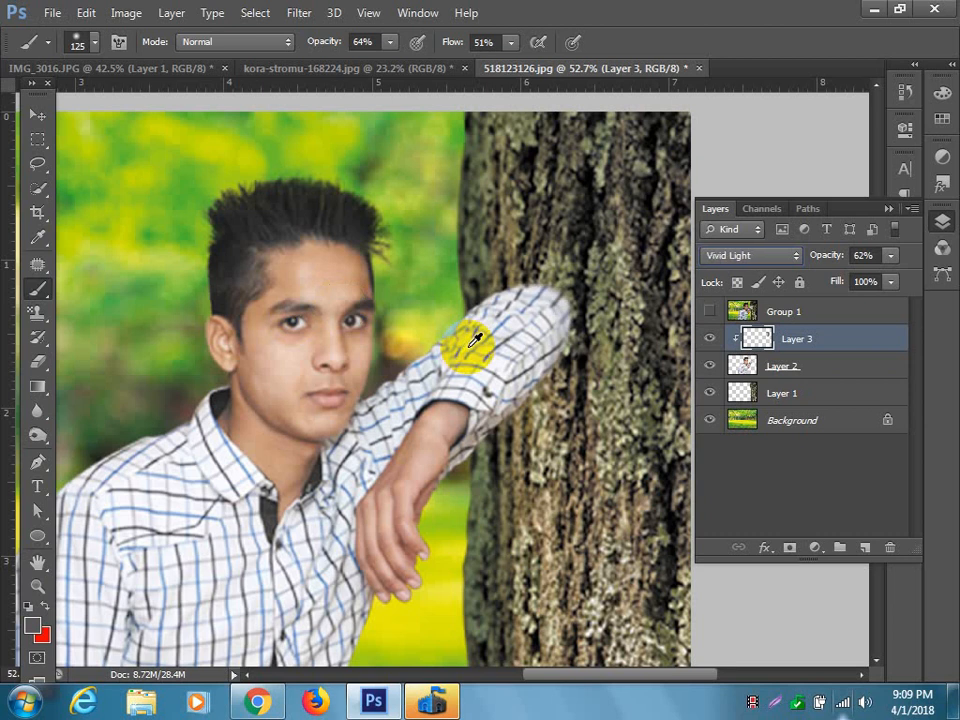
left_click(37, 115)
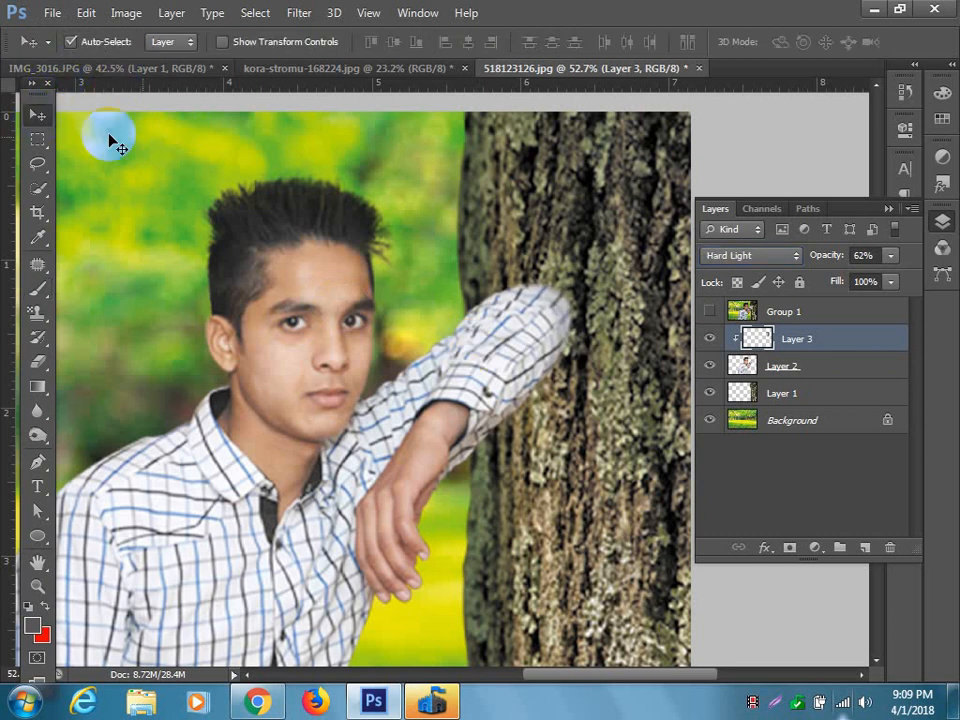
Collapse the layer list and examine the whole composite at several zoom levels, checking how the subject and sleeve blend with the trunk.
left_click(393, 170)
scroll(393, 170, "down", 4)
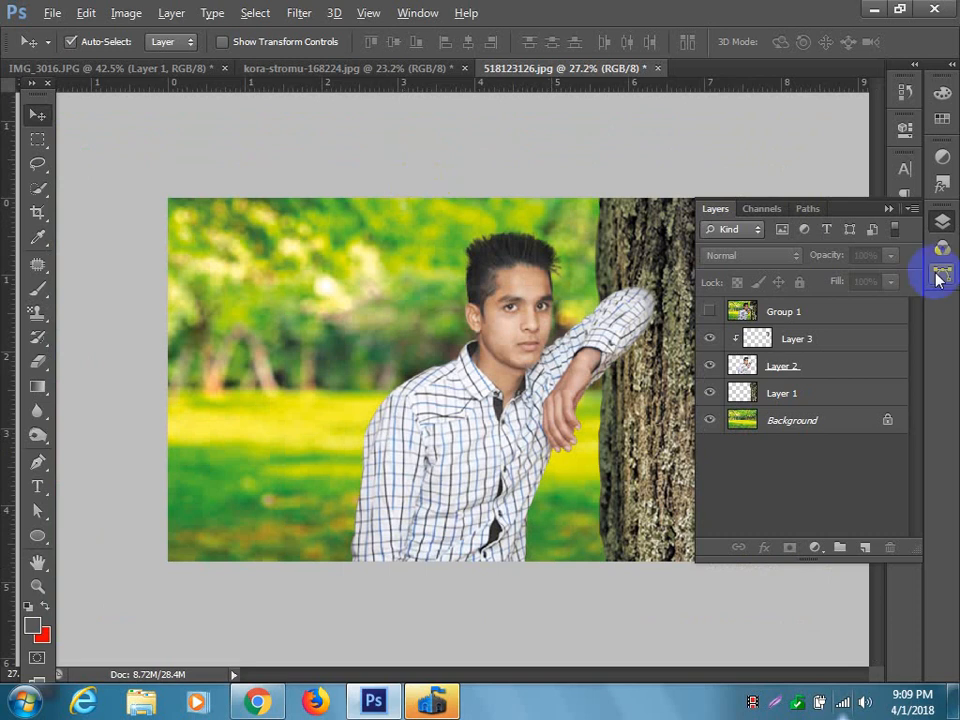
left_click(887, 210)
scroll(638, 417, "down", 2)
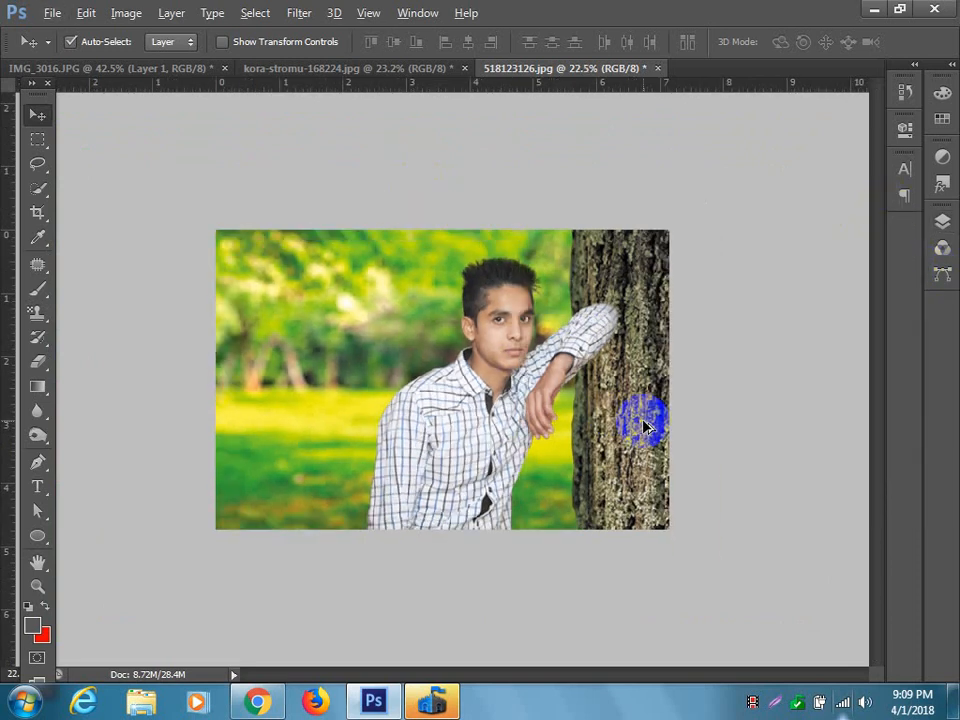
scroll(603, 415, "up", 1)
scroll(603, 415, "down", 1)
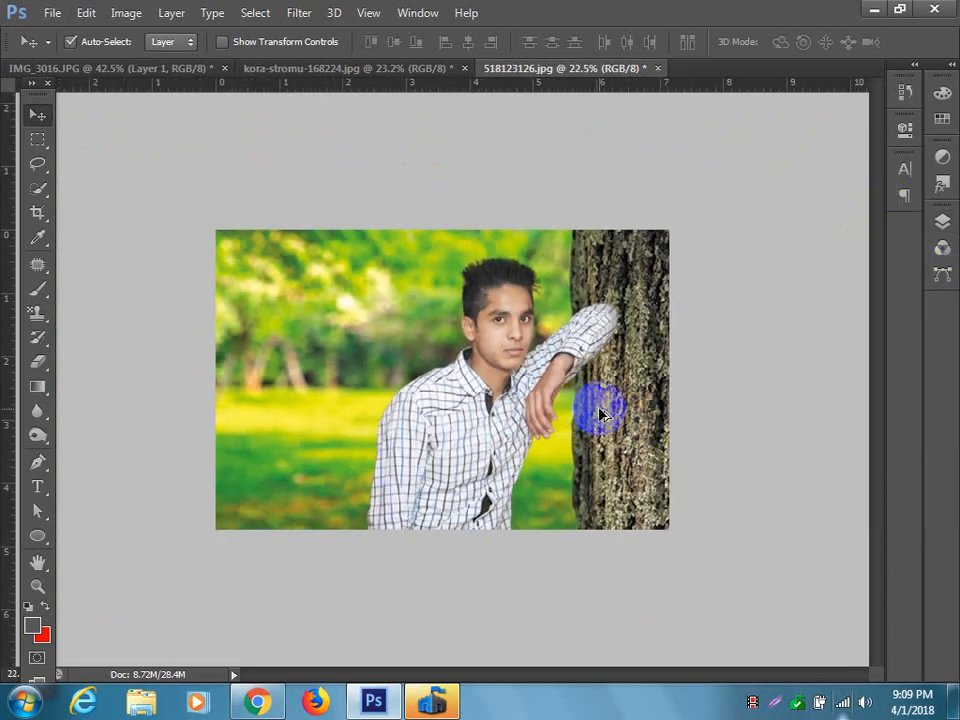
scroll(603, 415, "up", 2)
scroll(603, 415, "down", 1)
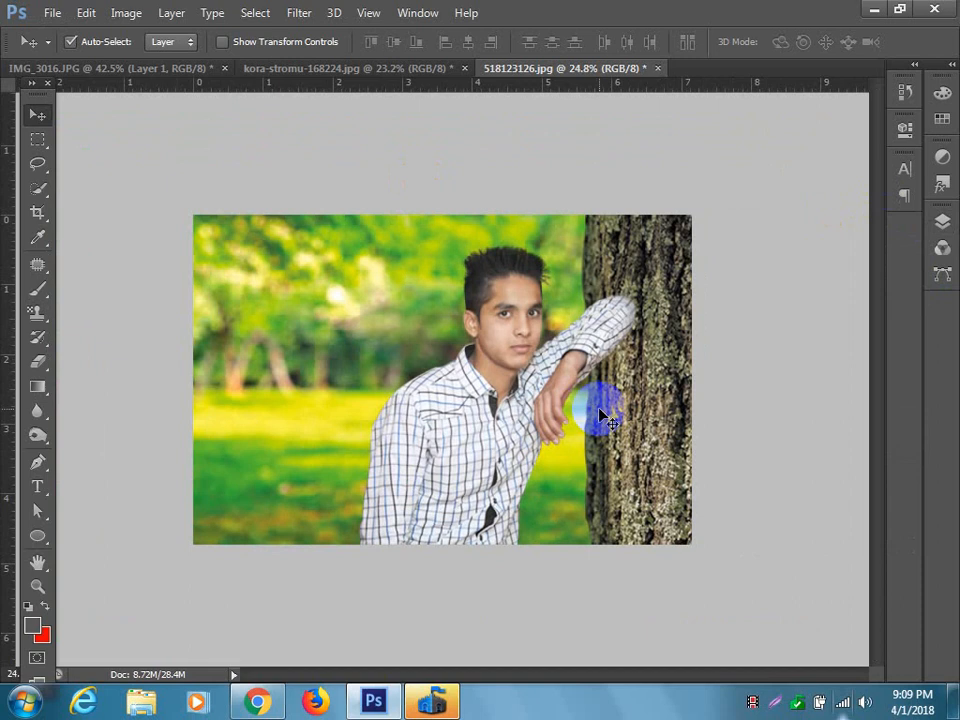
scroll(603, 416, "up", 1)
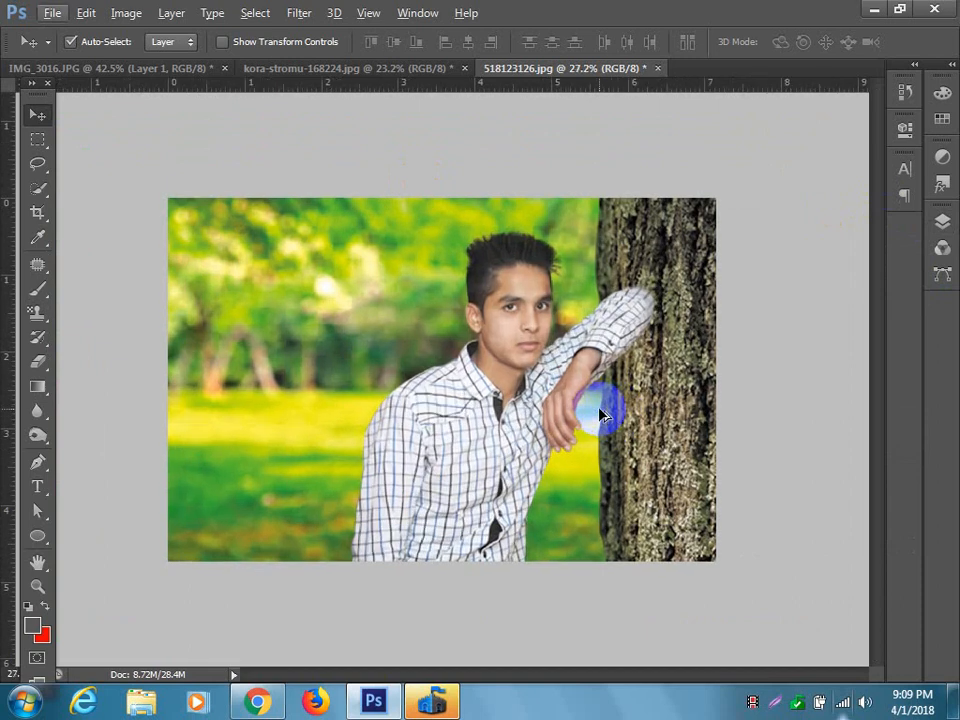
scroll(603, 416, "up", 1)
scroll(603, 415, "down", 1)
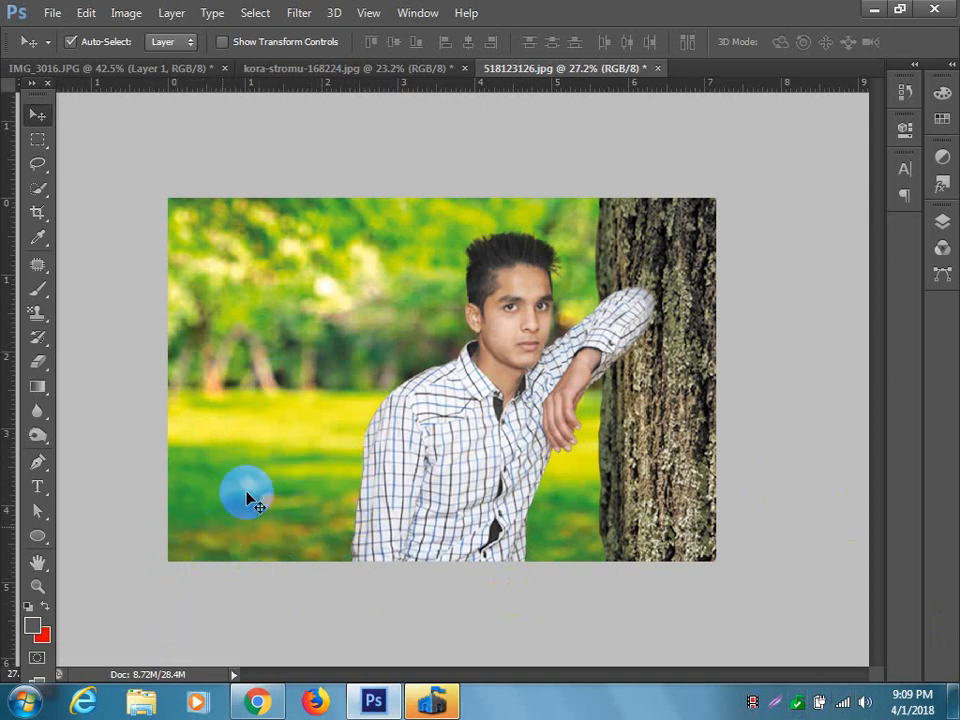
Switch to Chrome and replace the image search for trees with one for "sing png".
left_click(256, 700)
scroll(415, 330, "up", 15)
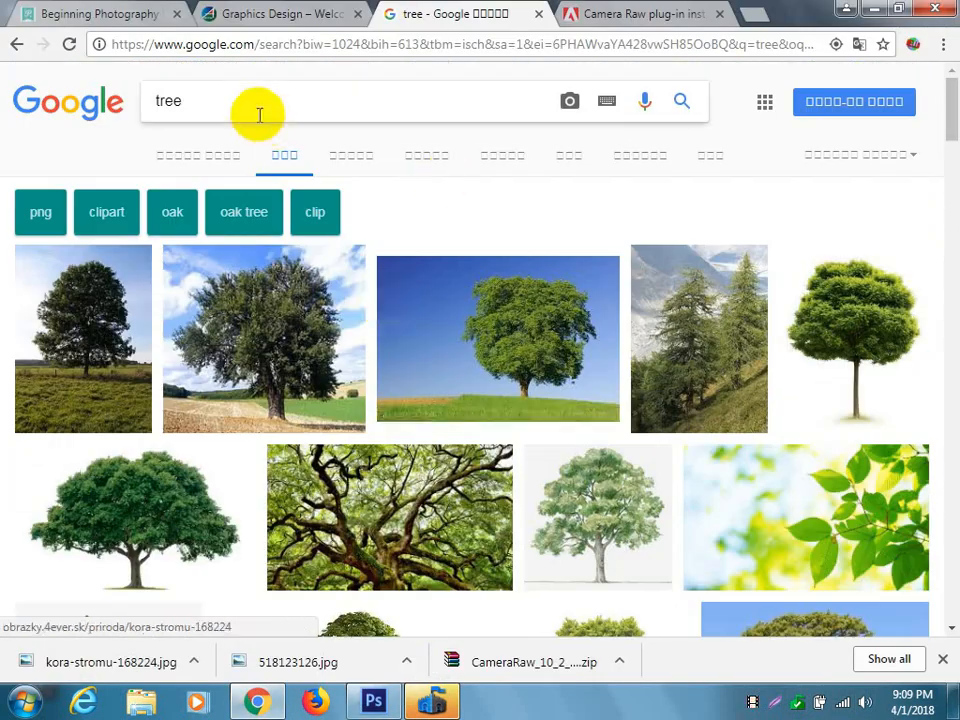
left_click_drag(259, 115, 2, 111)
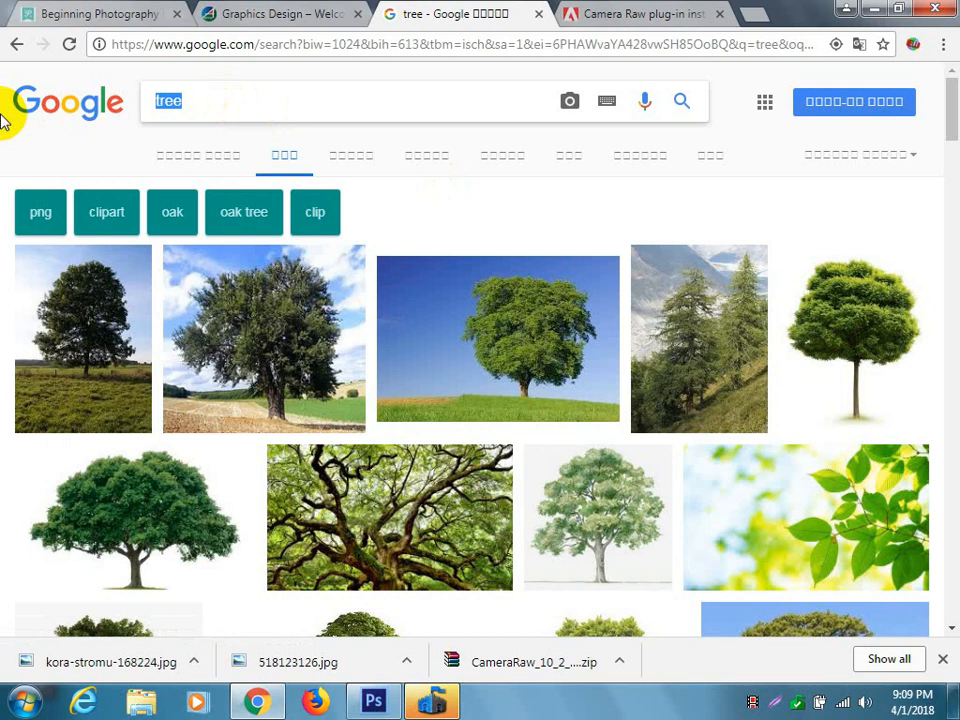
type("sing")
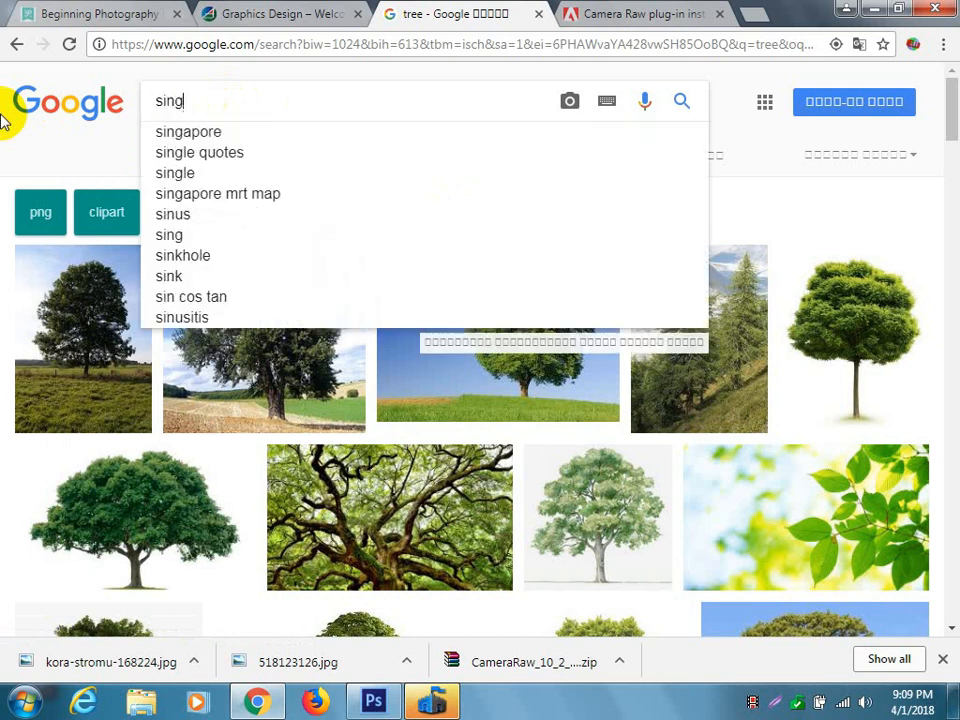
type(" png")
key("Return")
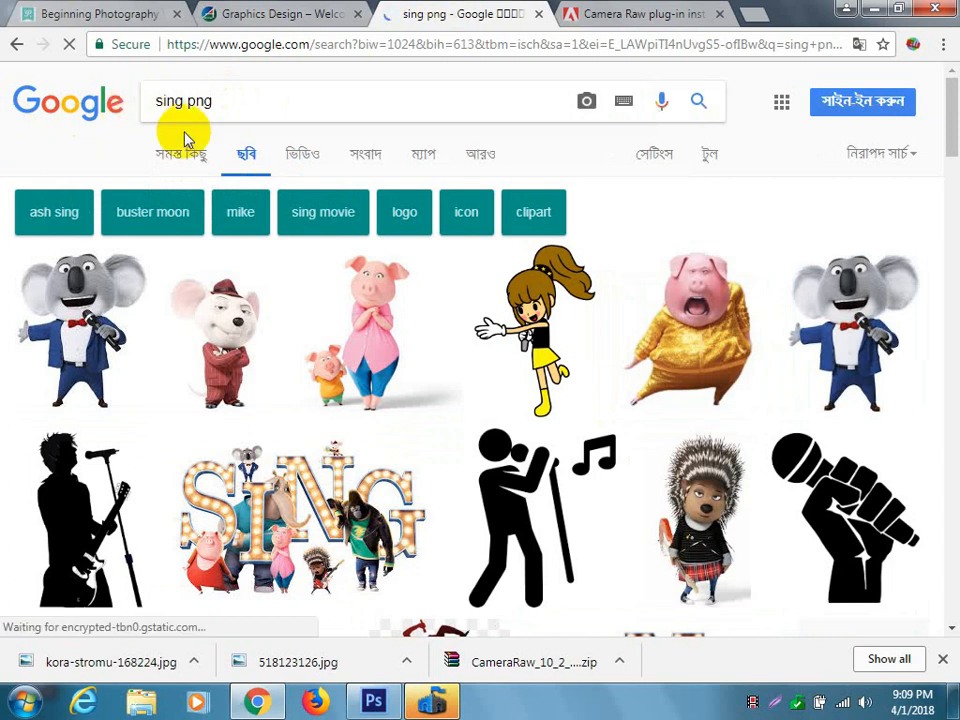
scroll(448, 326, "down", 5)
scroll(446, 326, "up", 5)
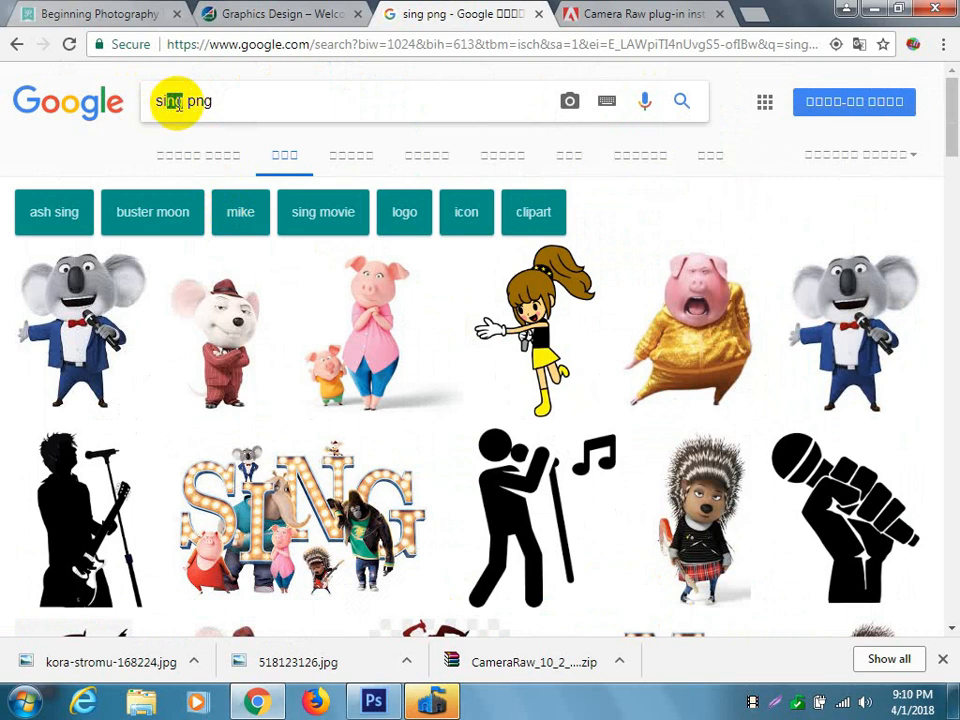
Change the image search to "signeture png" and run it.
left_click_drag(182, 103, 143, 110)
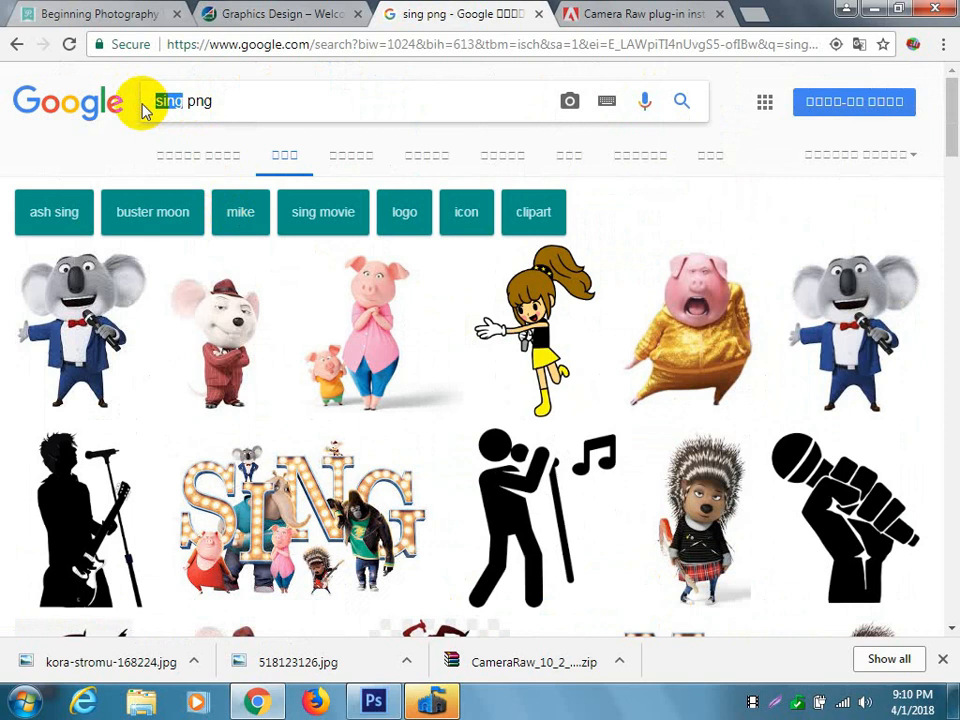
type("si")
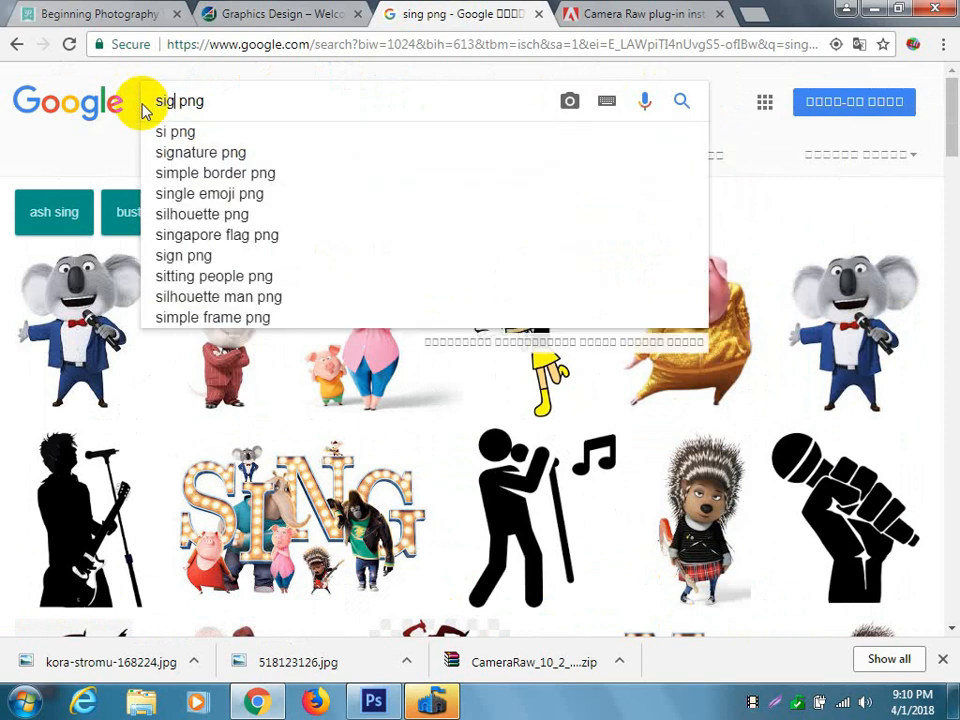
type("gnetu")
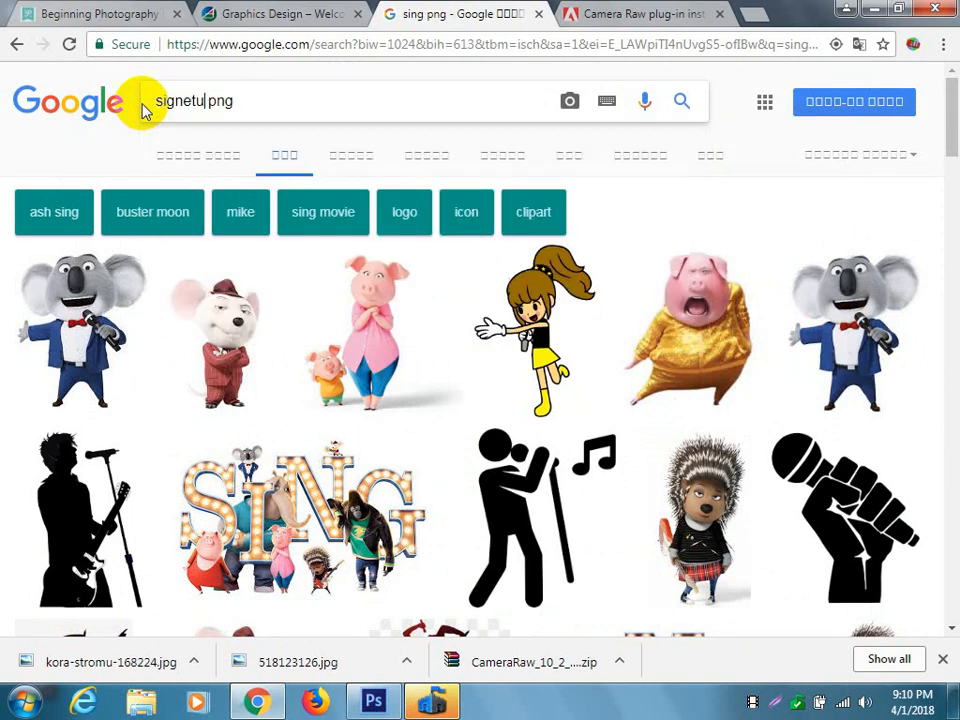
type("re")
key("Return")
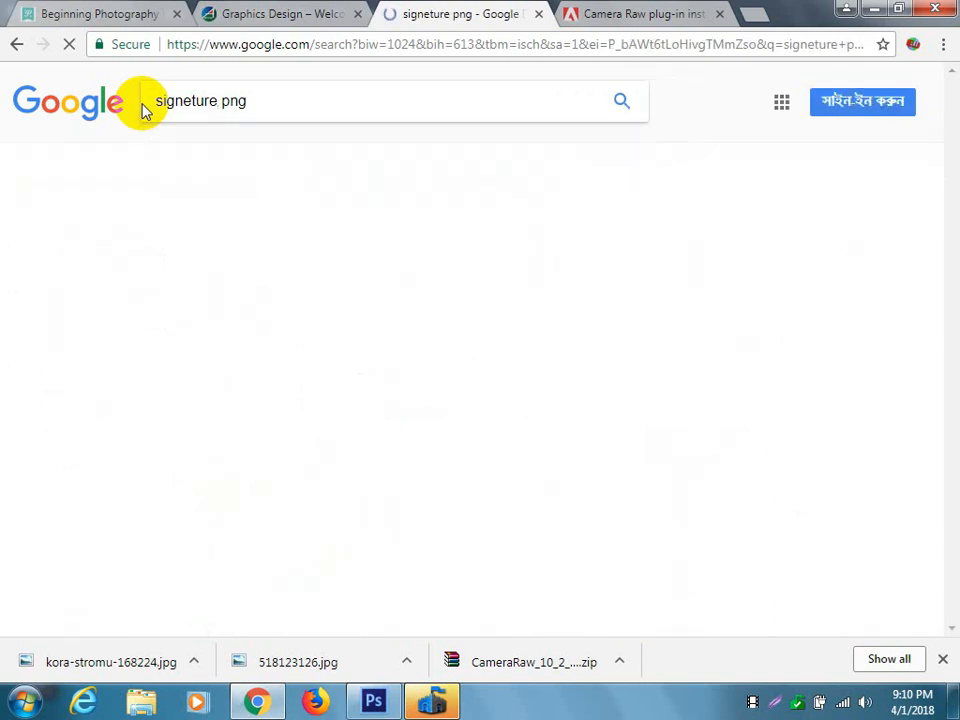
Look through the signature image results for a handwritten signature suited to the composite.
scroll(385, 266, "down", 2)
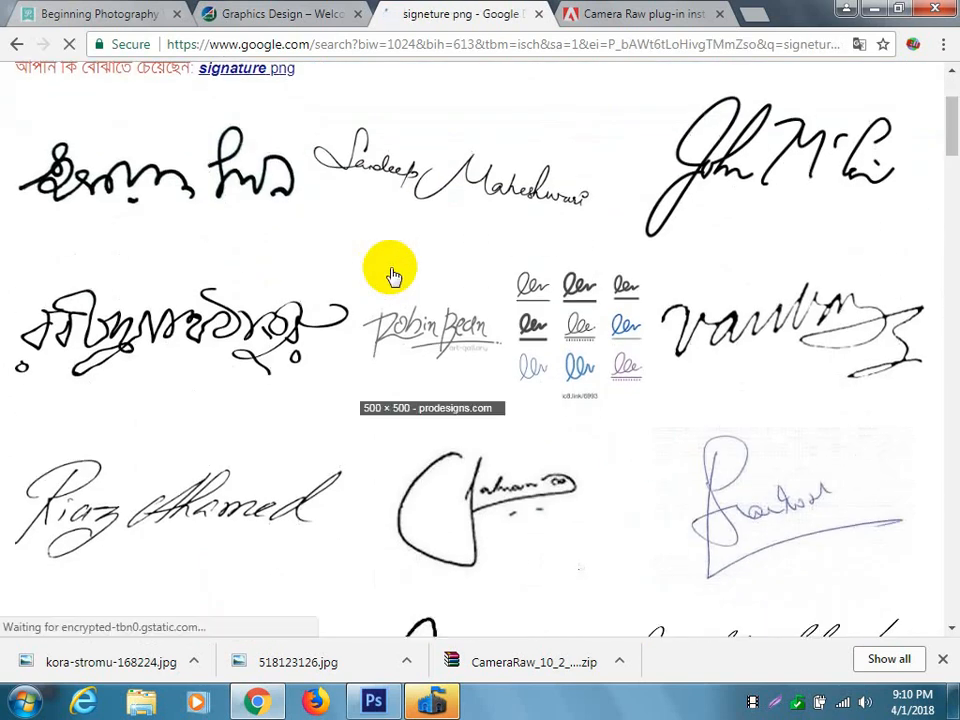
scroll(393, 276, "down", 3)
scroll(393, 276, "down", 3)
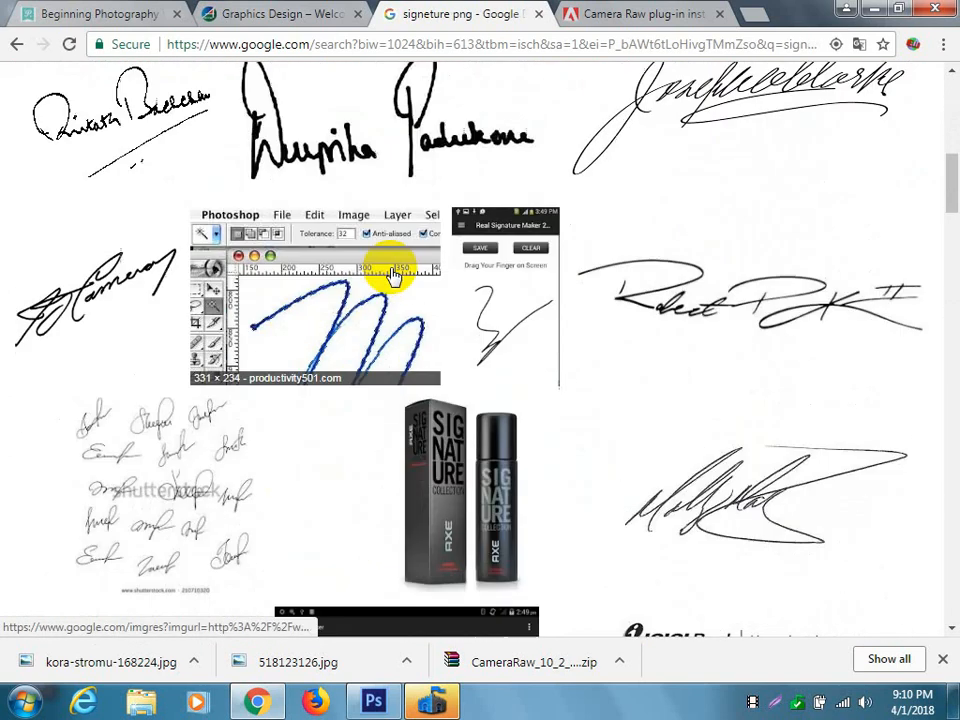
scroll(393, 276, "down", 2)
scroll(393, 276, "up", 2)
scroll(393, 276, "up", 4)
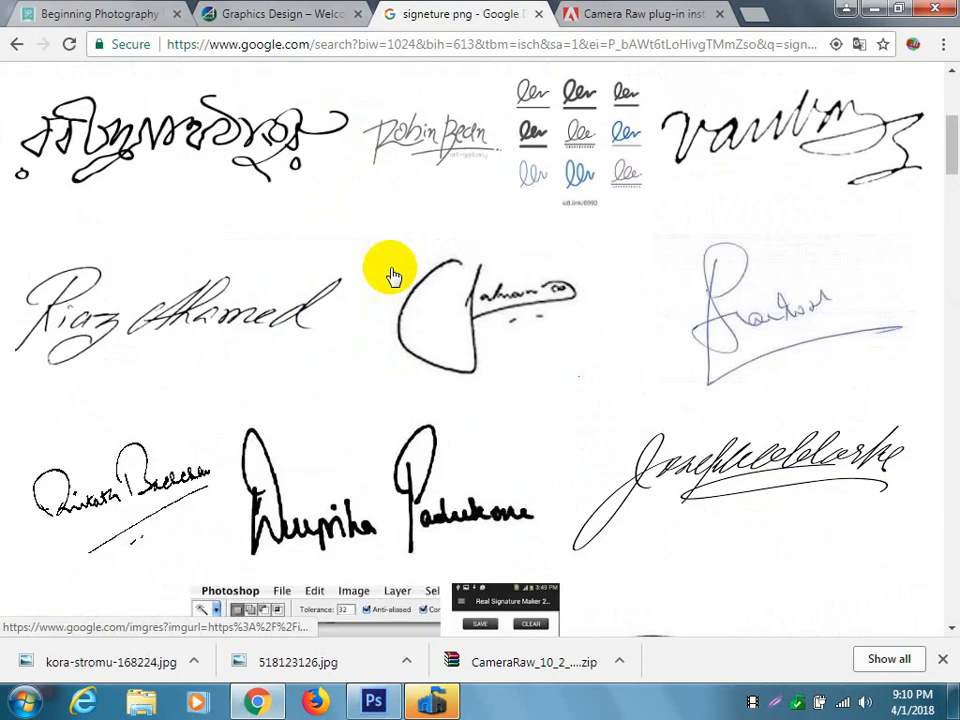
scroll(393, 276, "down", 8)
scroll(393, 276, "down", 15)
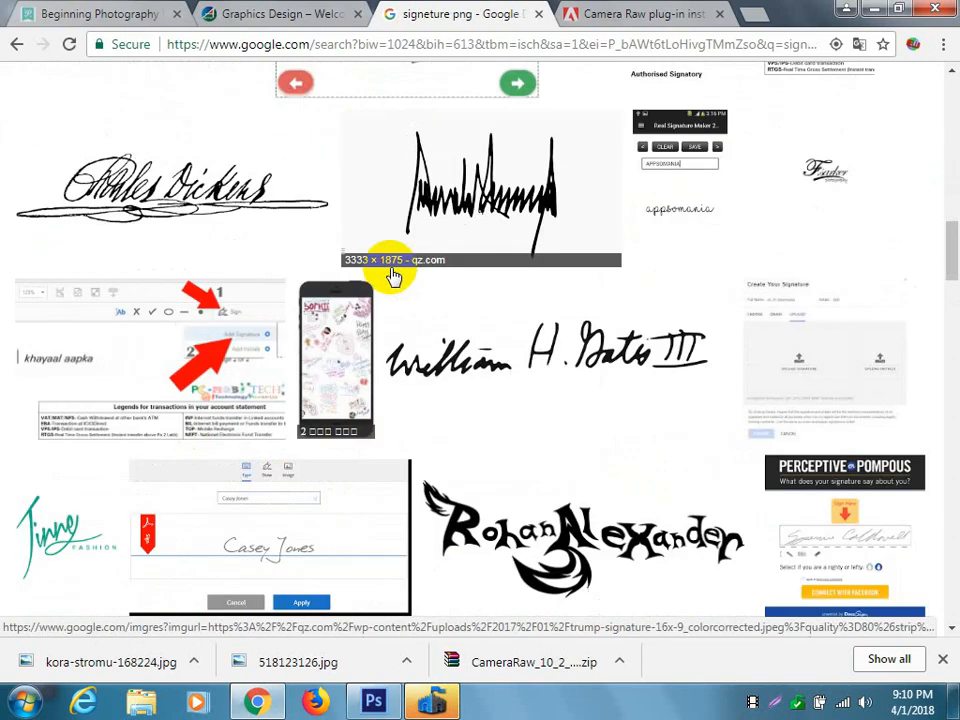
scroll(393, 276, "down", 5)
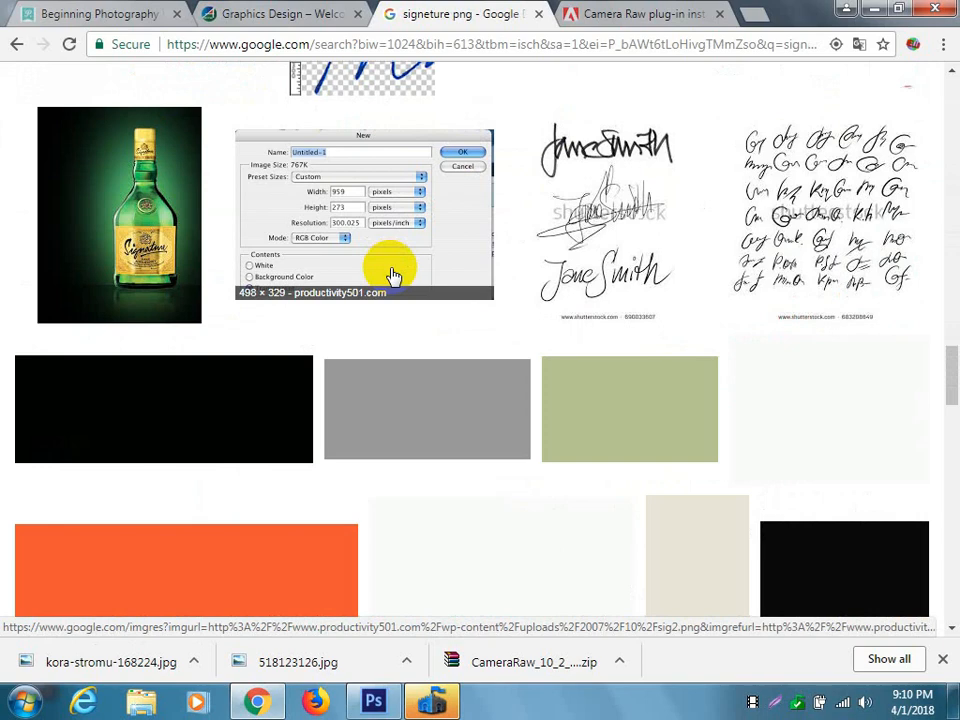
scroll(393, 276, "up", 2)
scroll(393, 276, "down", 2)
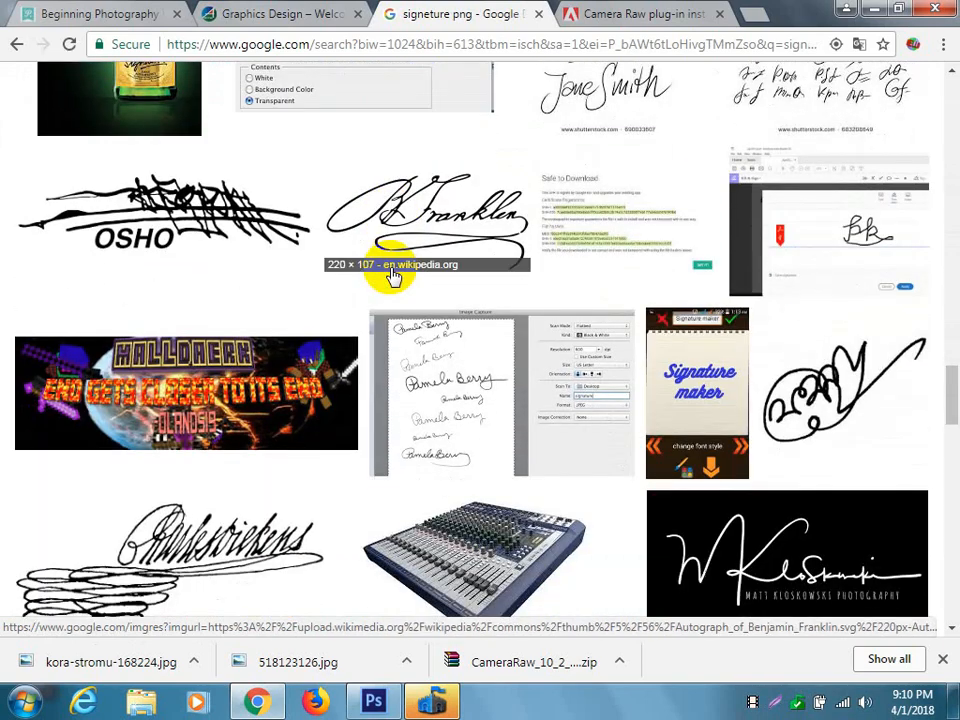
scroll(393, 276, "down", 10)
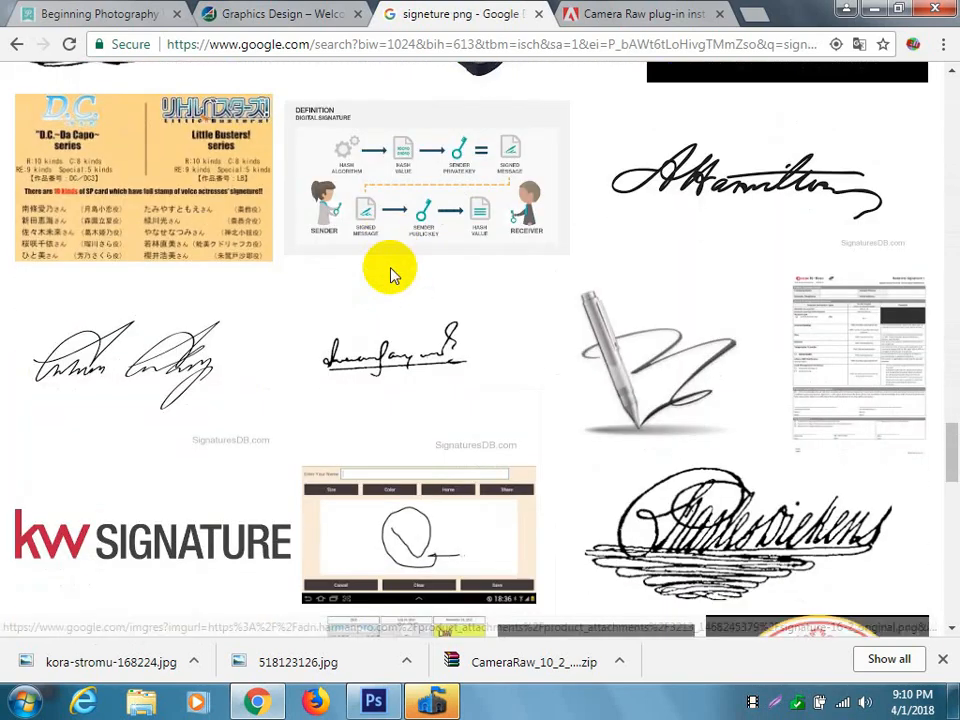
scroll(393, 276, "down", 10)
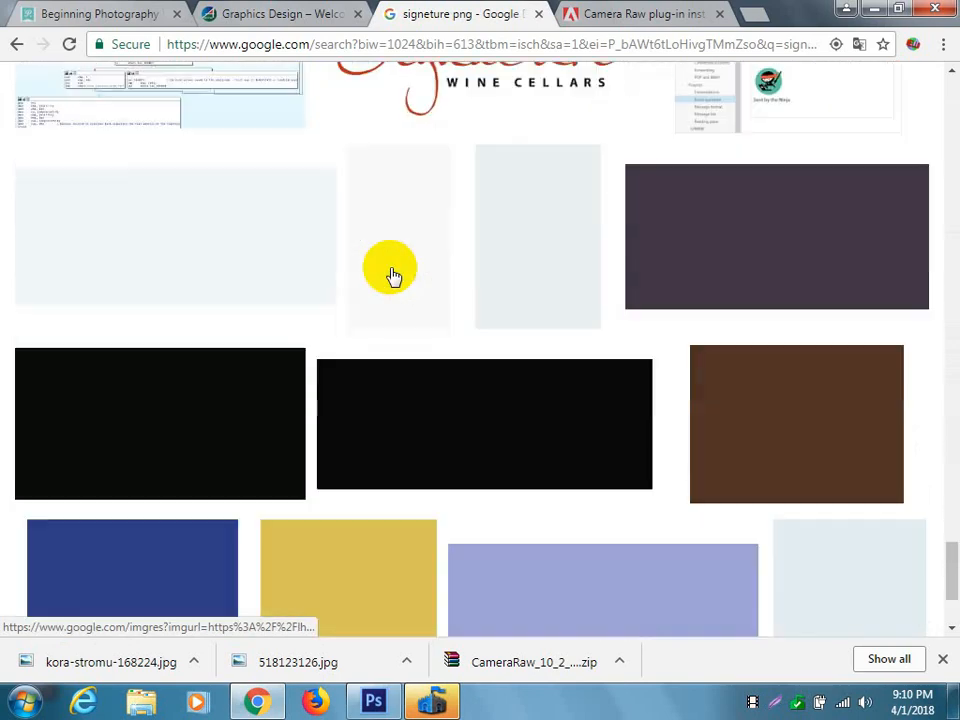
scroll(393, 276, "up", 20)
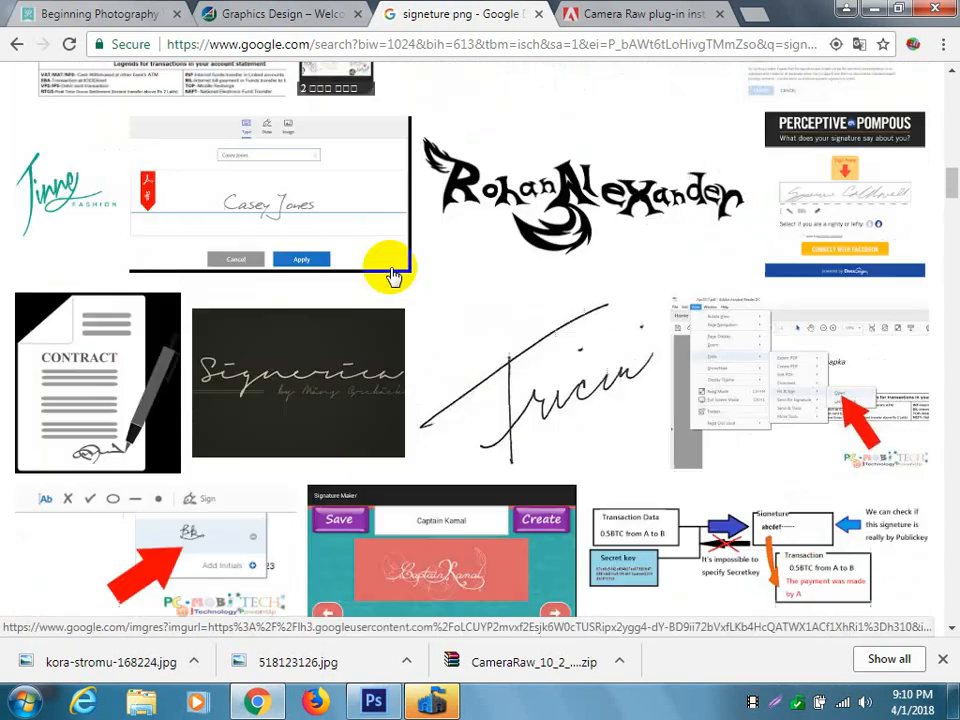
scroll(394, 275, "up", 5)
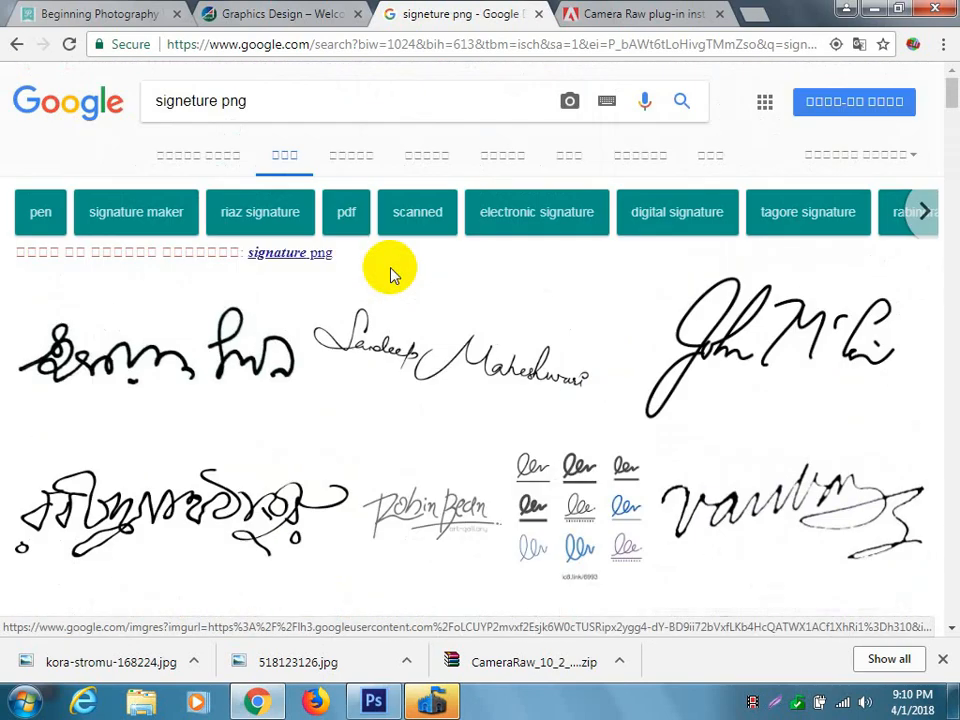
Rerun the image search with the suggested spelling "signature png" and look over the first results.
left_click(298, 256)
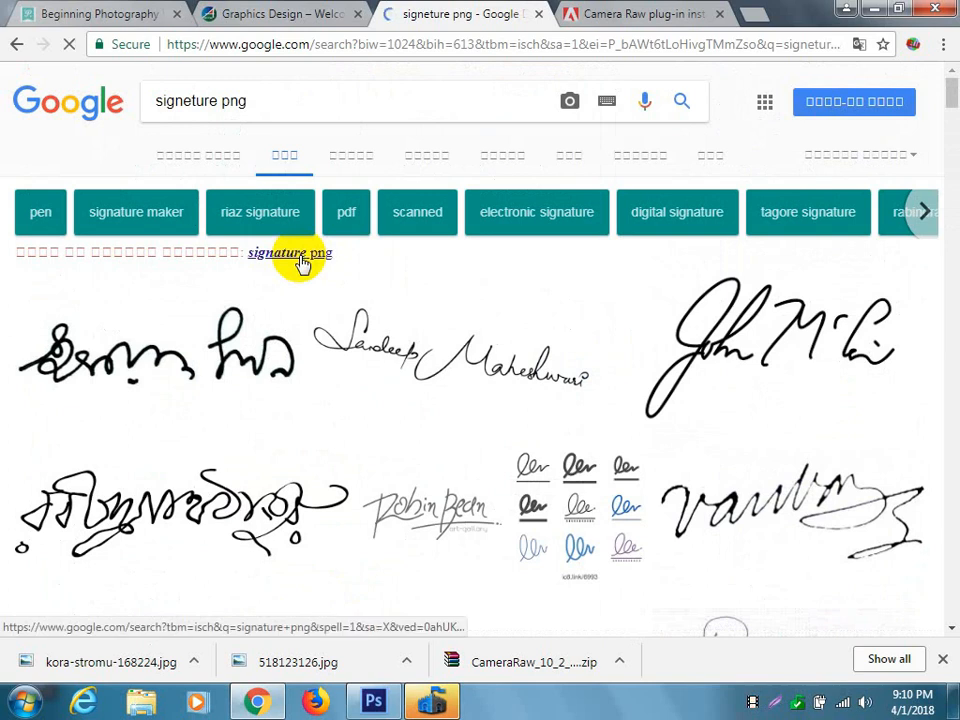
scroll(391, 311, "down", 3)
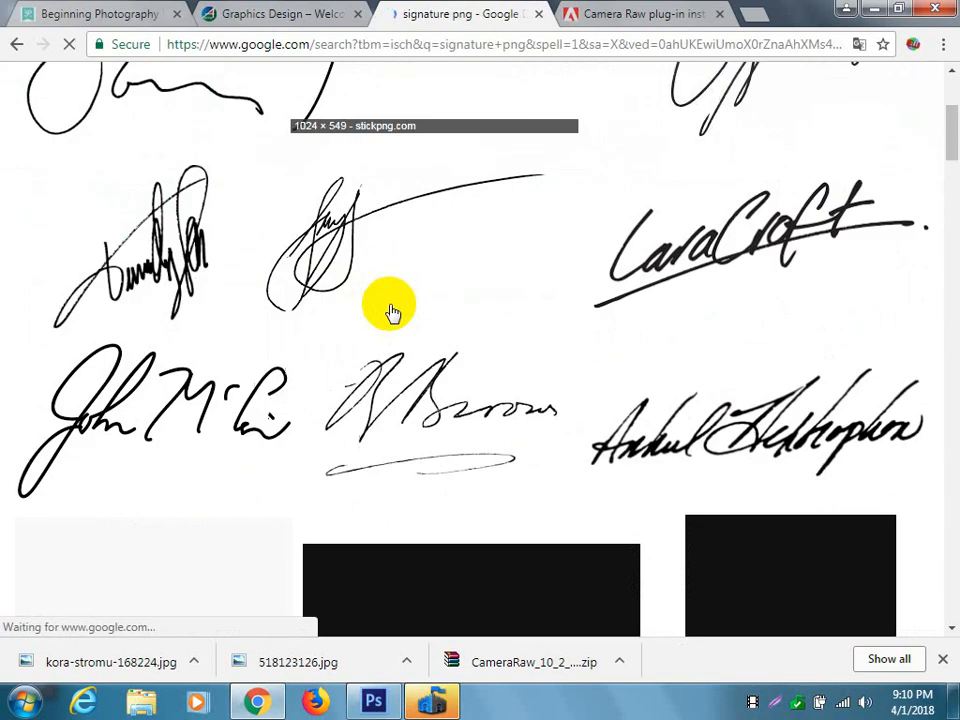
scroll(391, 311, "up", 1)
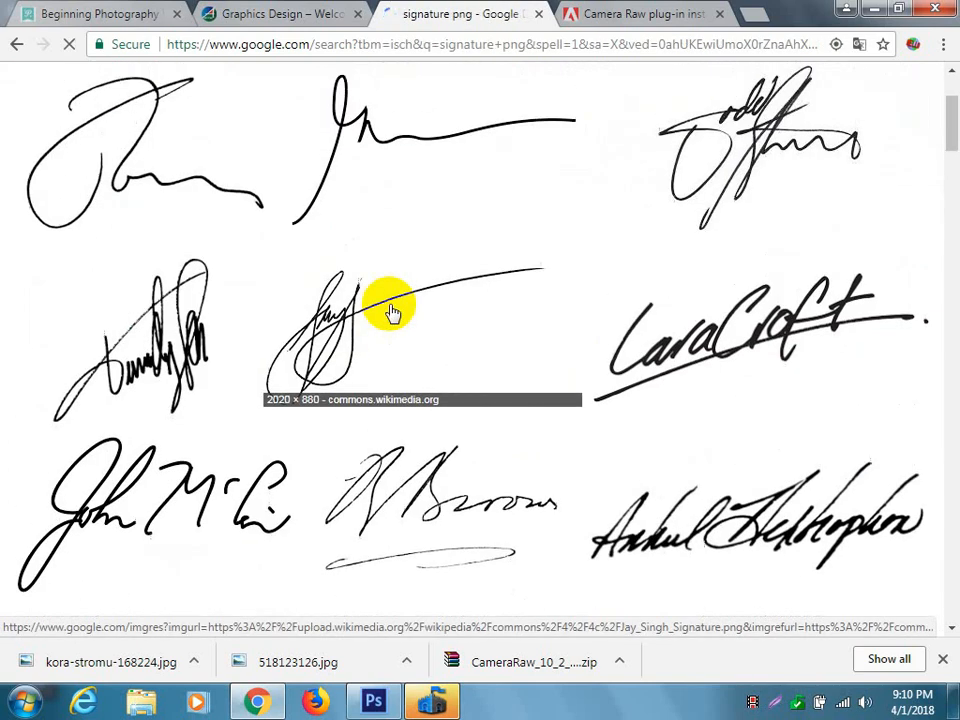
Preview the Lara Croft signature with the transparent background and save it to the Desktop as Signature.png.
left_click(686, 355)
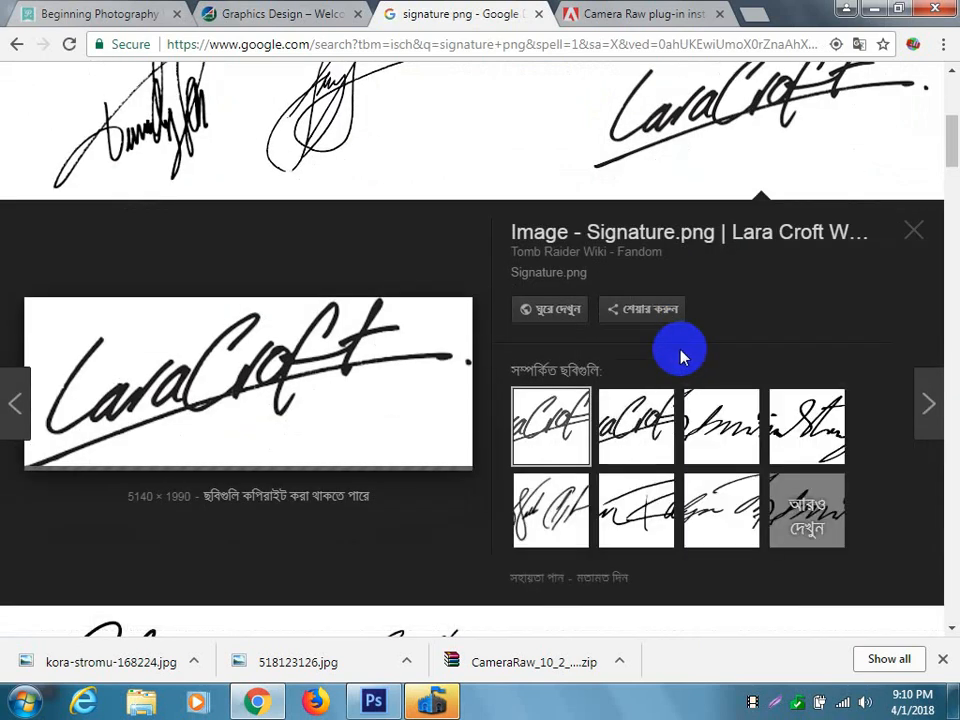
right_click(226, 318)
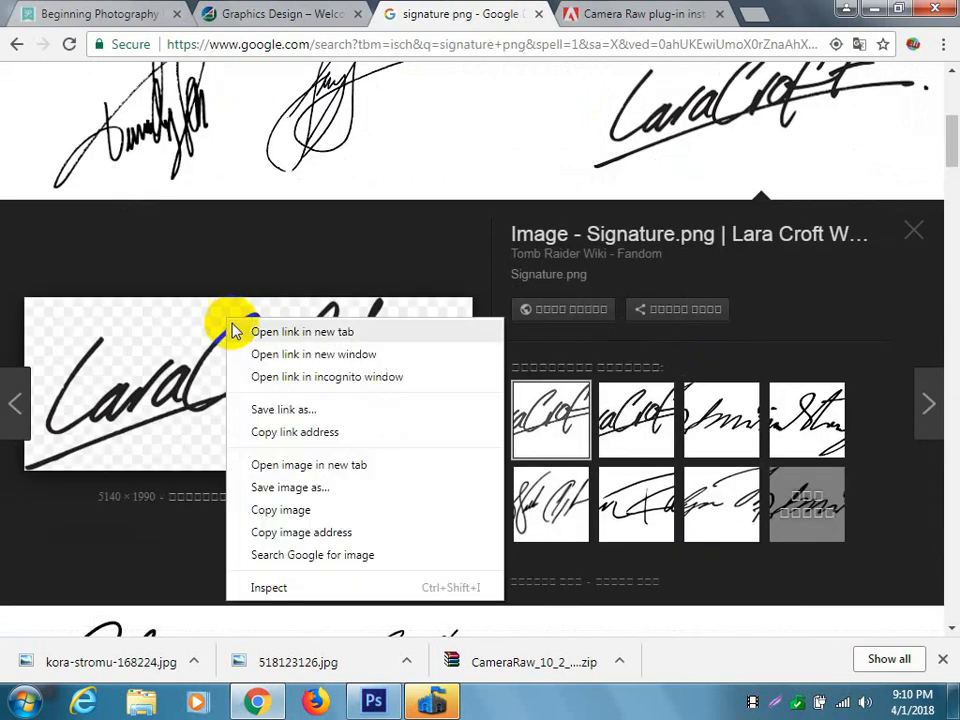
left_click(300, 488)
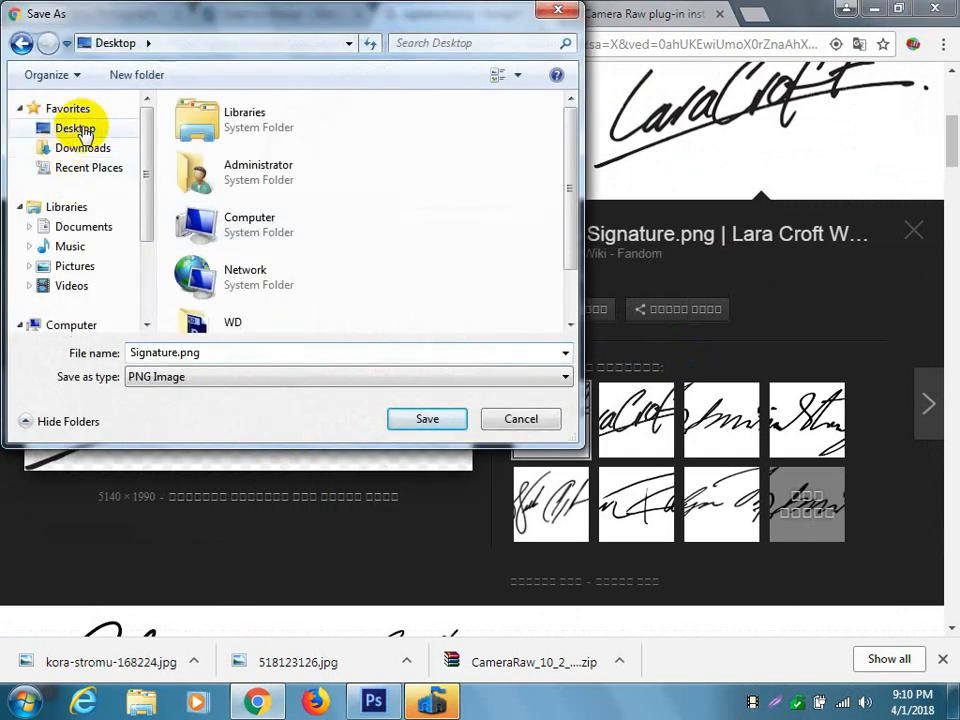
left_click(433, 419)
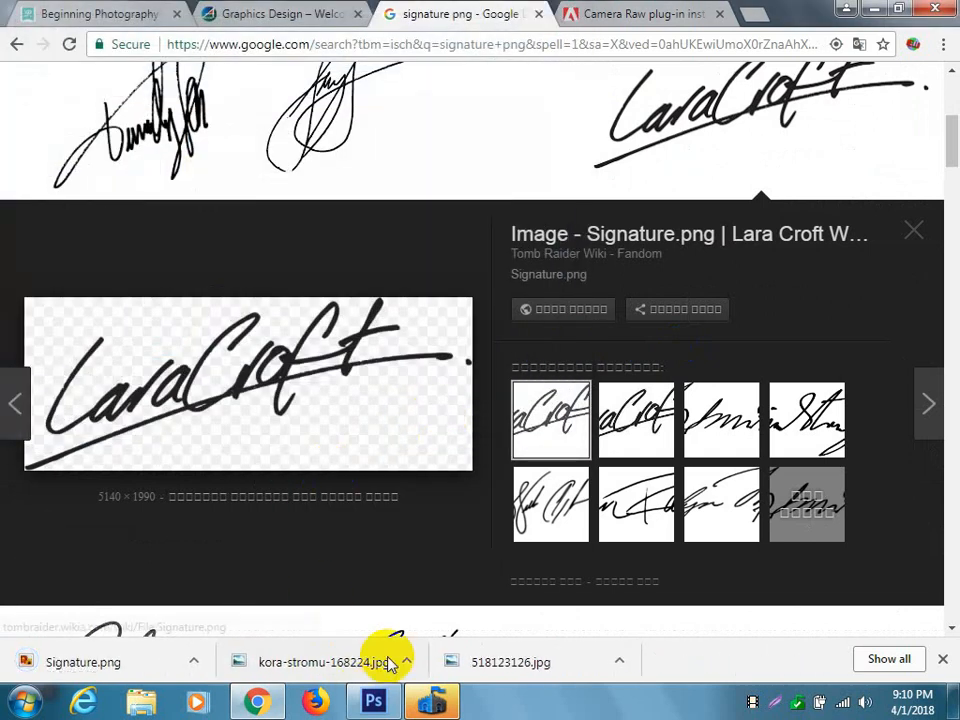
Switch back to Photoshop and open Signature.png from the Desktop.
left_click(373, 700)
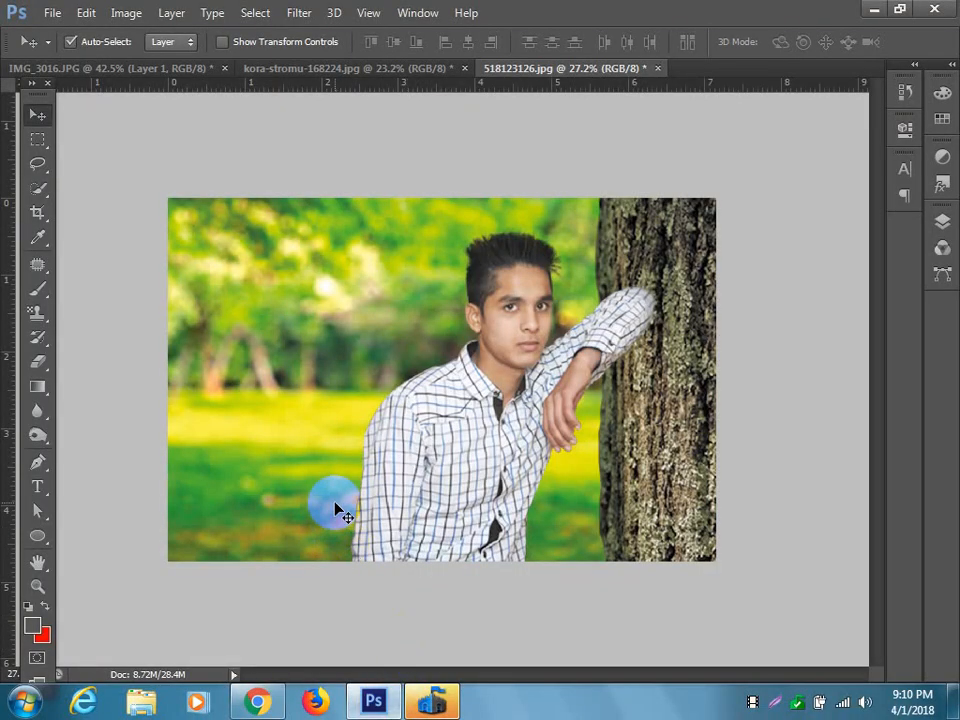
left_click(52, 12)
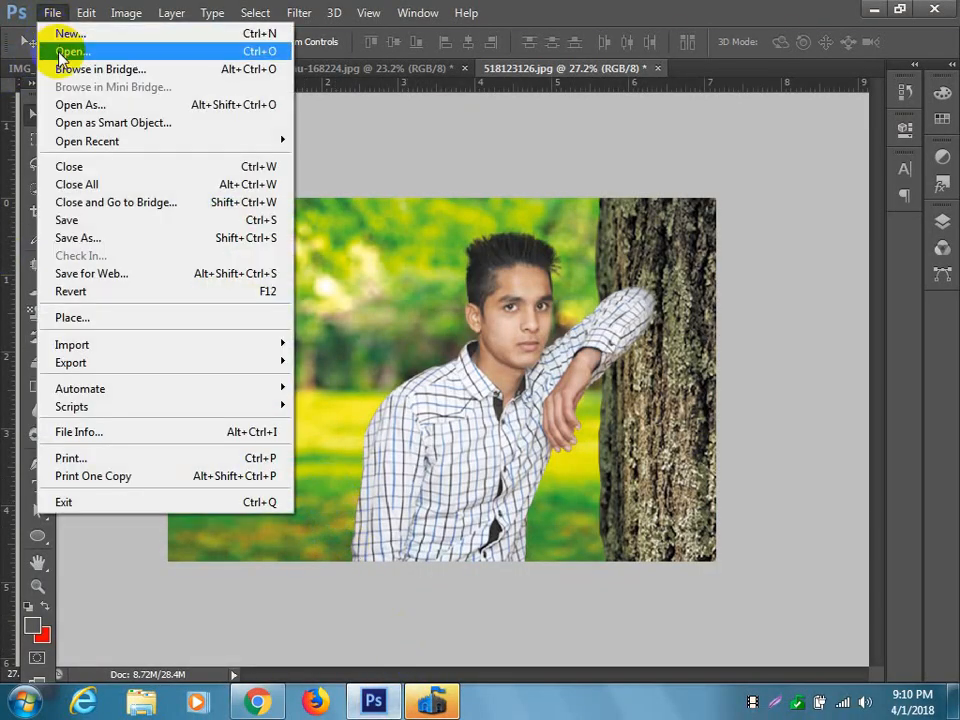
left_click(47, 60)
scroll(540, 302, "down", 5)
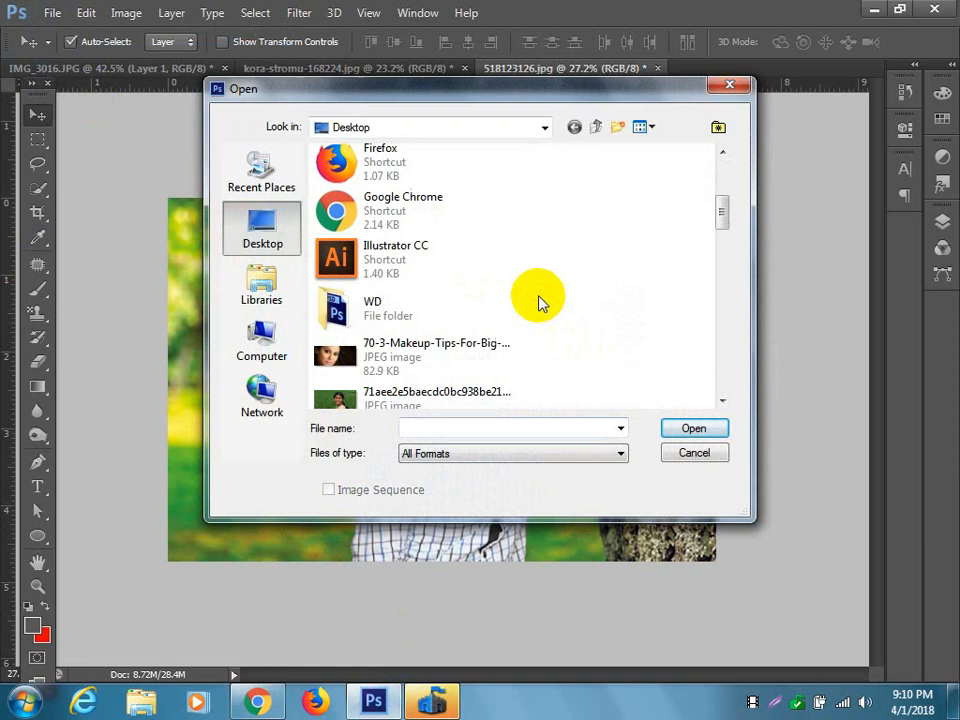
scroll(540, 302, "down", 10)
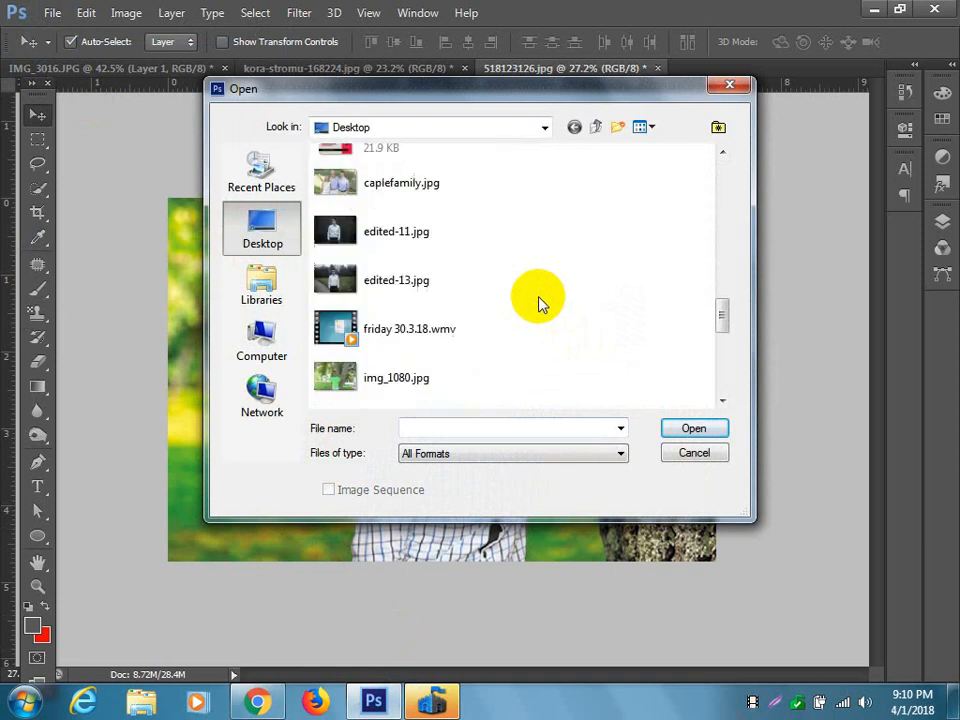
scroll(540, 302, "down", 5)
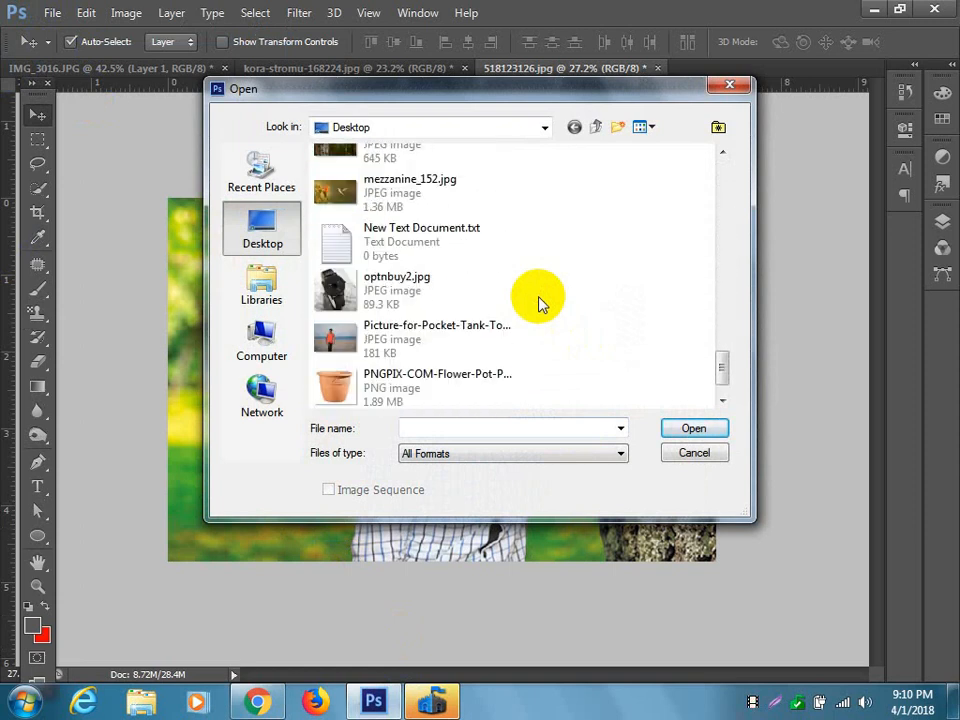
left_click(460, 398)
left_click(668, 429)
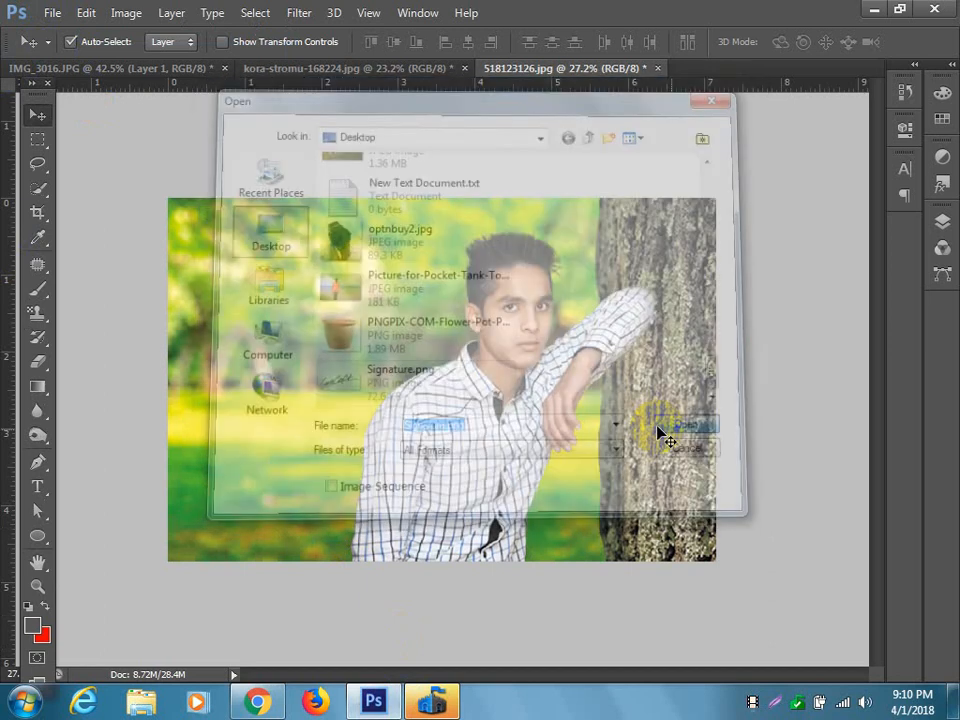
Bring the signature into the 518123126.jpg composite and scale it to about 12% over the lower-left lawn.
mouse_move(437, 362)
left_mouse_down()
mouse_move(219, 141)
mouse_move(298, 68)
mouse_move(497, 70)
mouse_move(505, 60)
mouse_move(350, 398)
left_mouse_up()
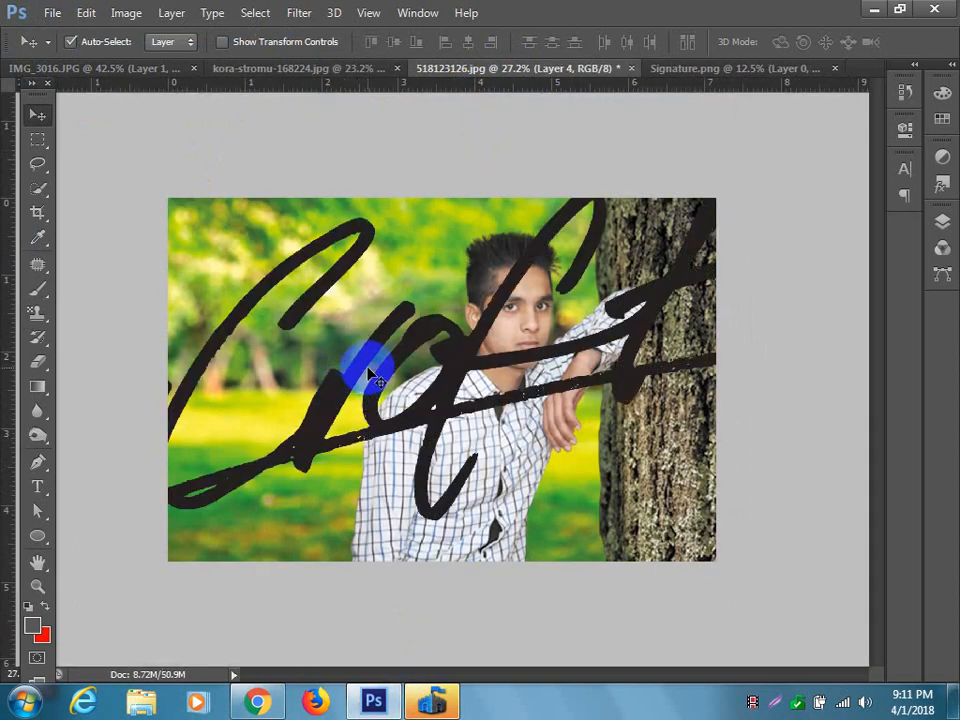
key("ctrl+t")
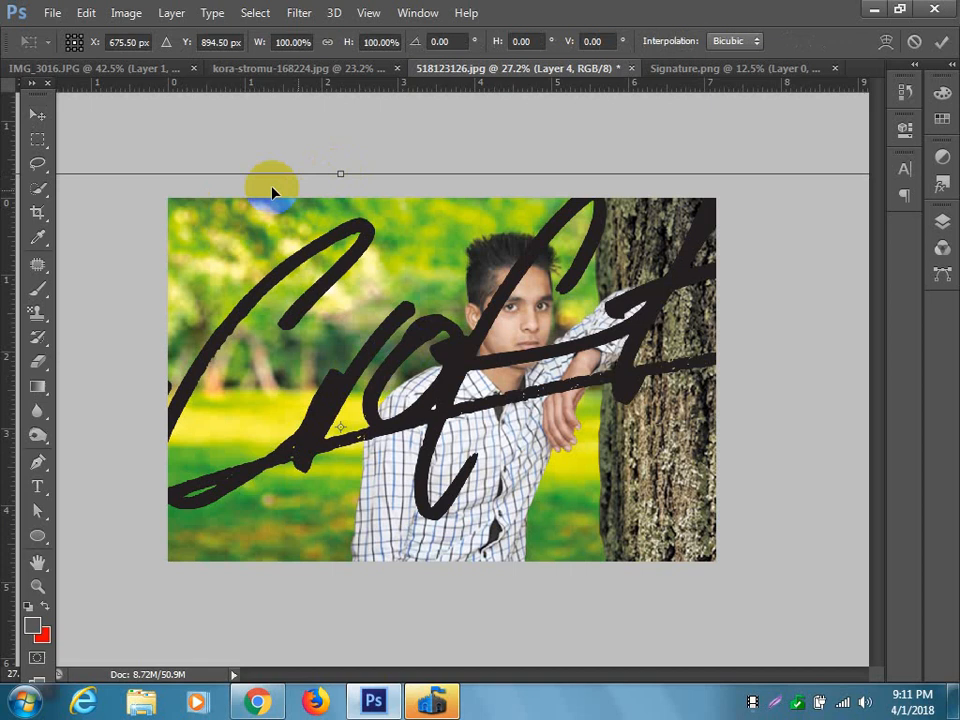
scroll(296, 316, "down", 7)
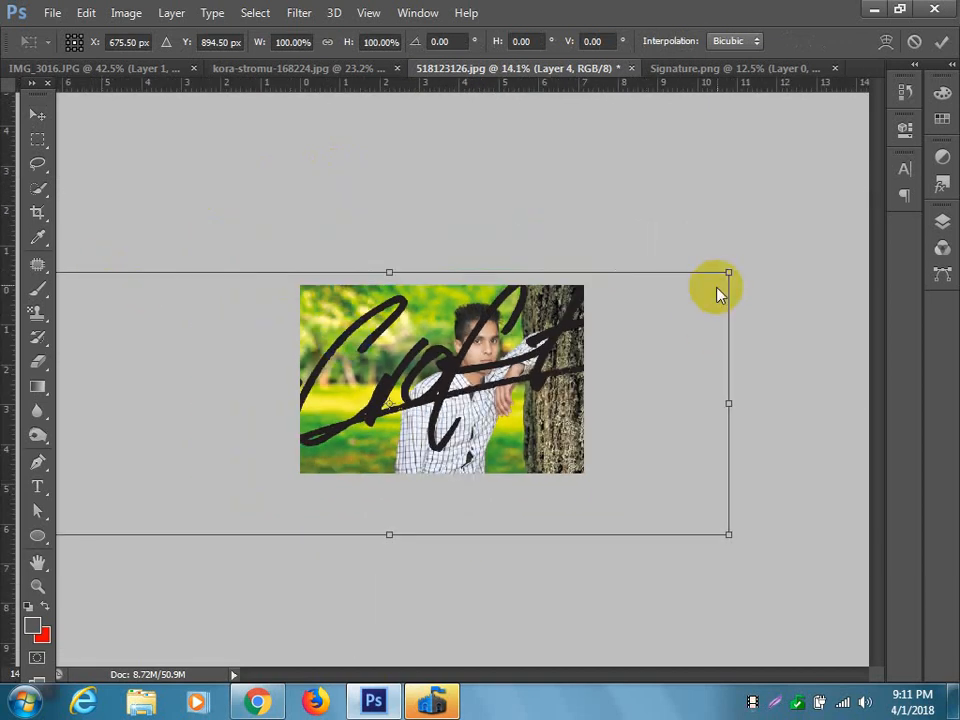
mouse_move(729, 271)
left_mouse_down()
mouse_move(568, 360)
mouse_move(456, 397)
mouse_move(430, 389)
mouse_move(389, 457)
left_mouse_up()
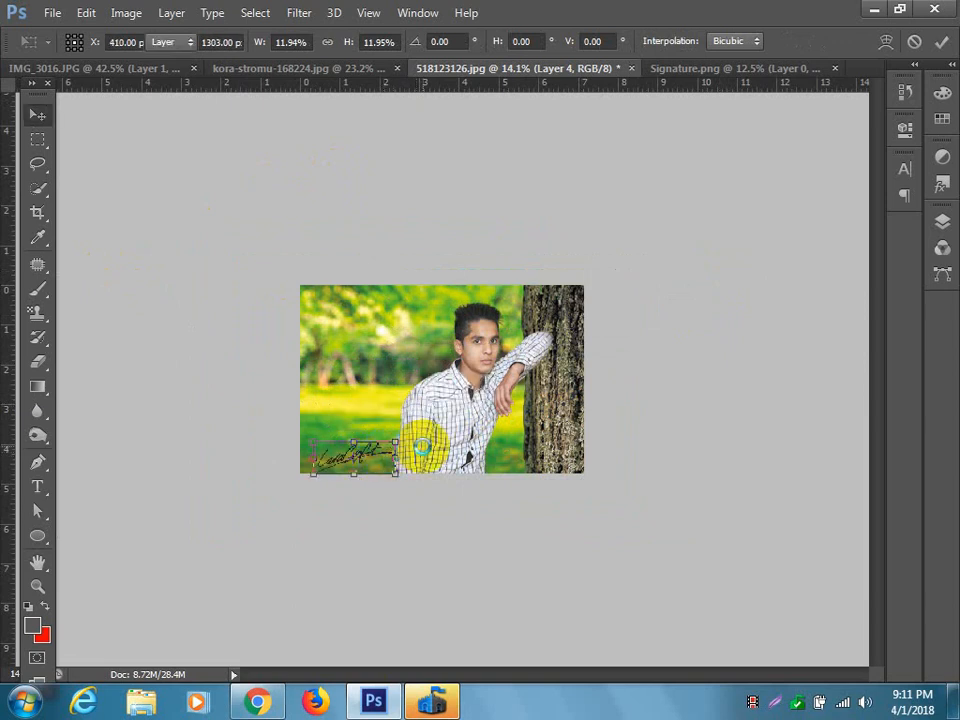
key("Return")
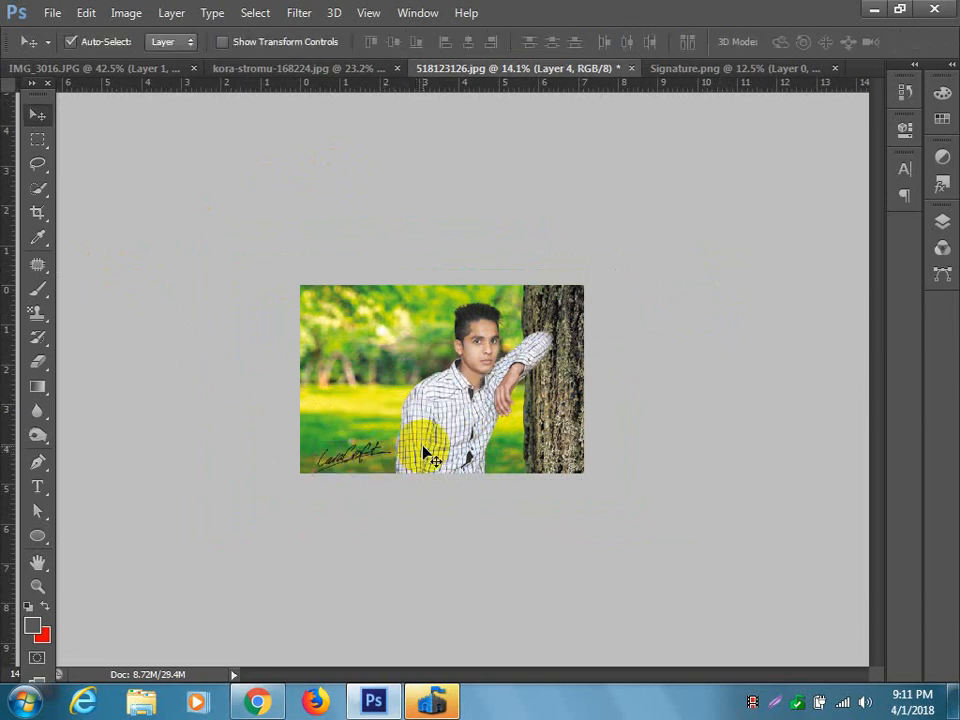
Position the signature just inside the photo's lower-left corner, undoing the stray move that also shifts the subject.
scroll(343, 489, "up", 8)
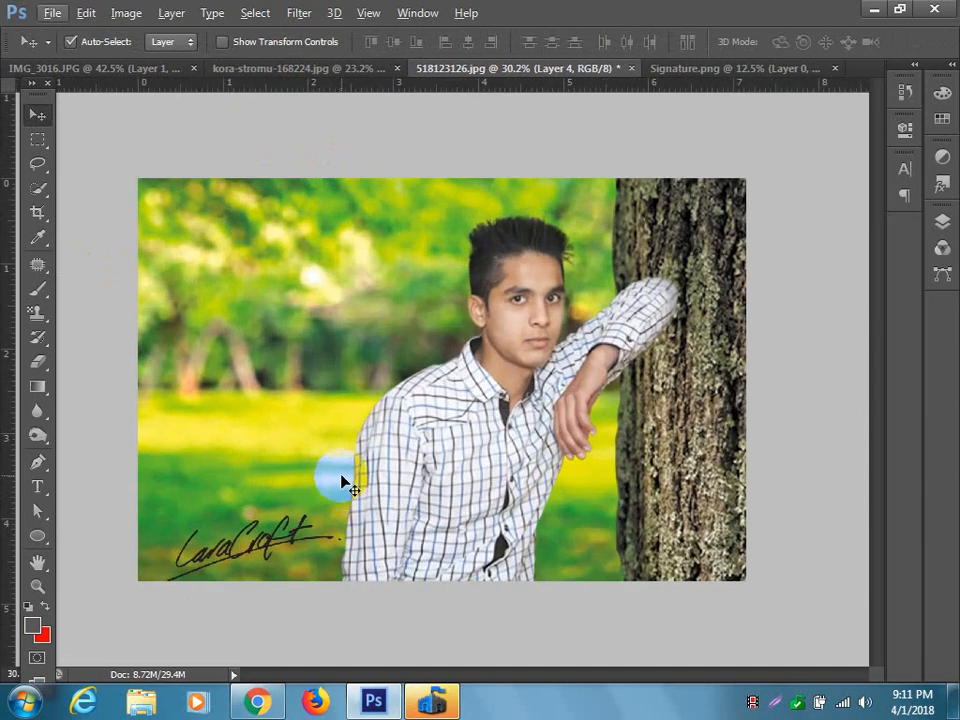
scroll(330, 512, "up", 1)
mouse_move(252, 558)
left_mouse_down()
mouse_move(228, 550)
mouse_move(648, 579)
mouse_move(682, 561)
left_mouse_up()
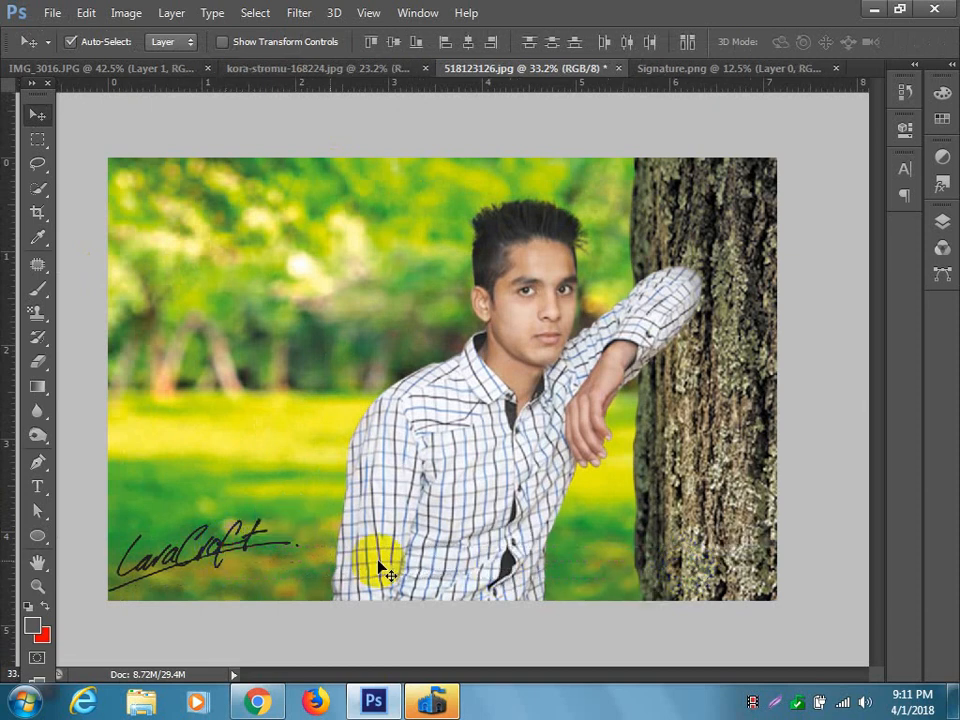
left_click_drag(222, 552, 432, 519)
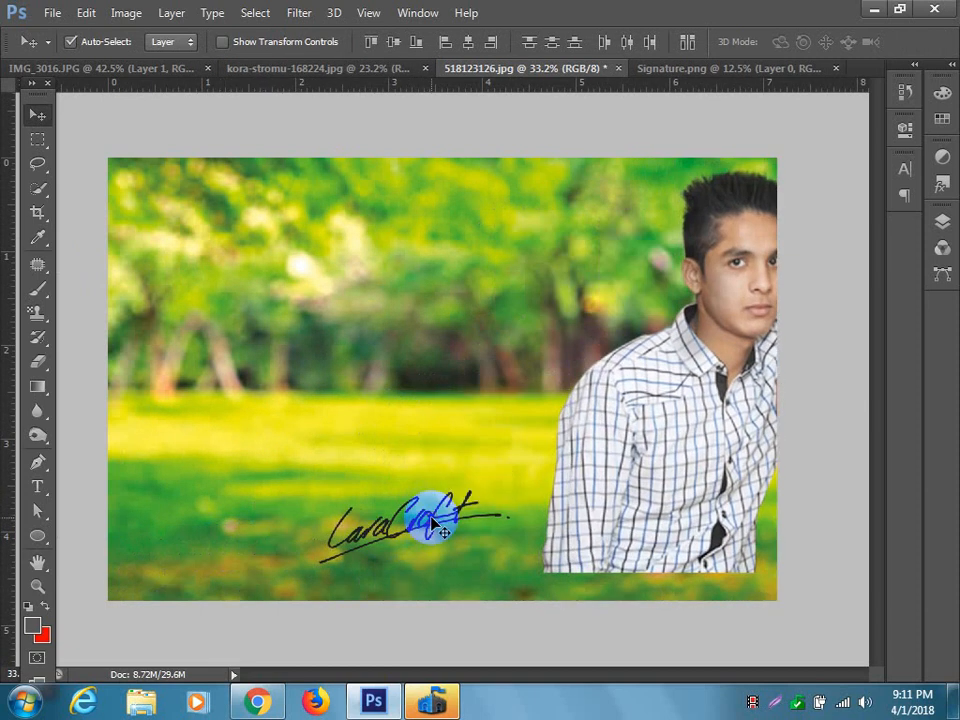
key("ctrl+z")
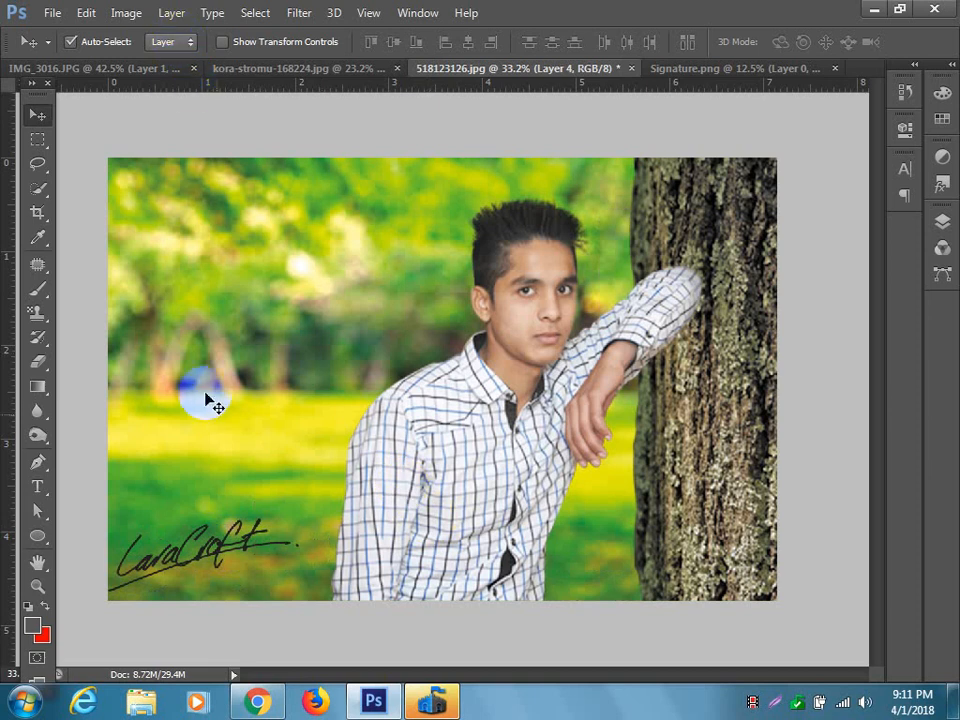
left_click(101, 131)
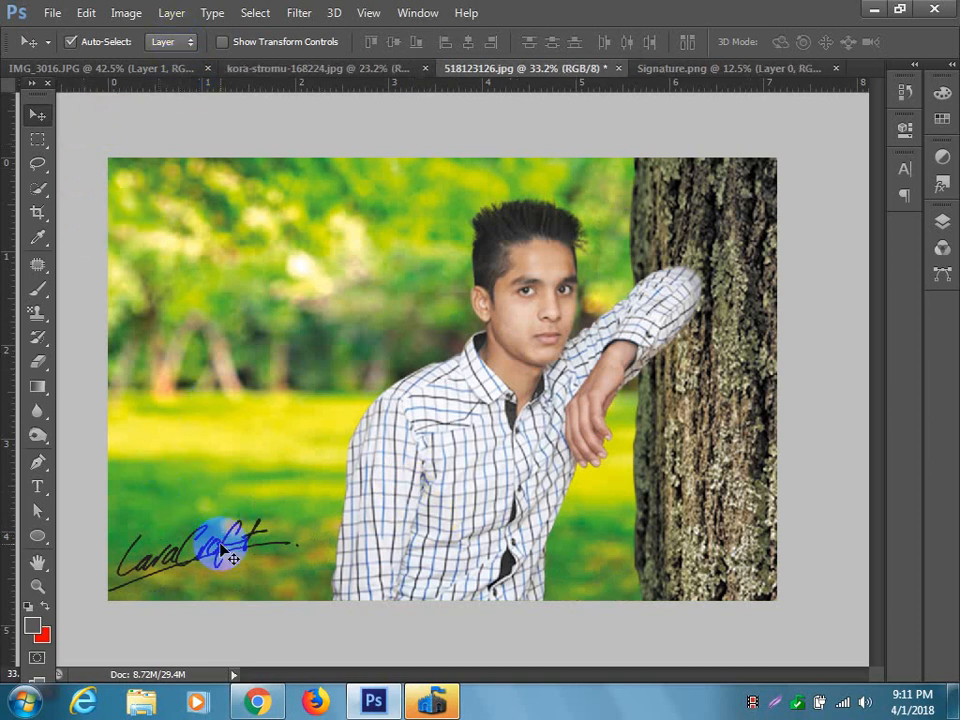
mouse_move(220, 549)
left_mouse_down()
mouse_move(221, 523)
mouse_move(611, 525)
mouse_move(677, 557)
mouse_move(737, 558)
mouse_move(532, 525)
mouse_move(510, 560)
mouse_move(277, 532)
mouse_move(232, 548)
left_mouse_up()
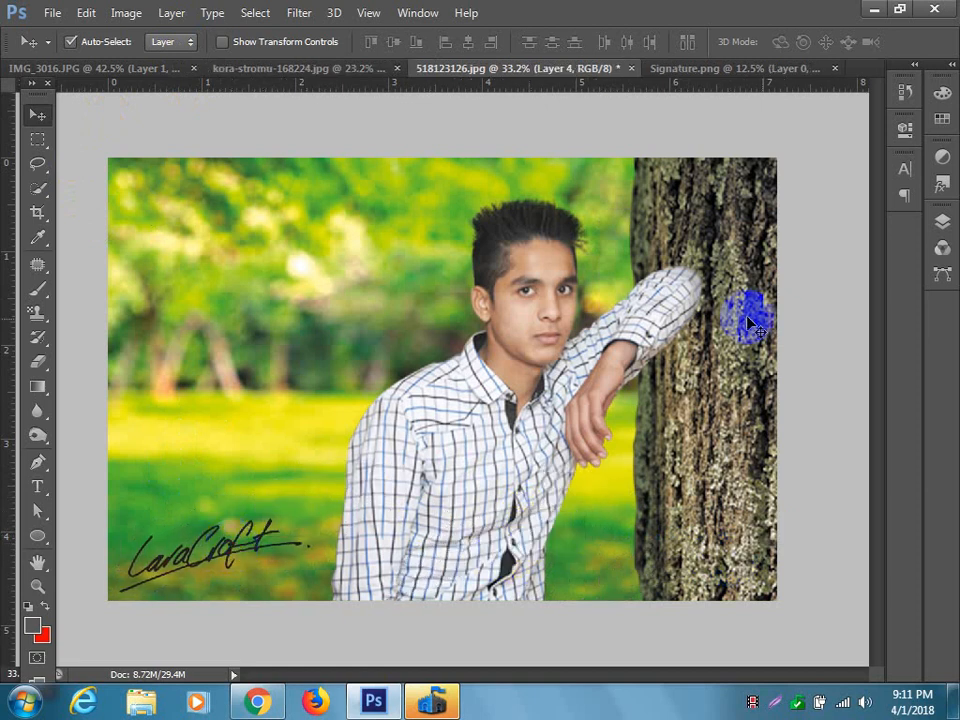
left_click(776, 312)
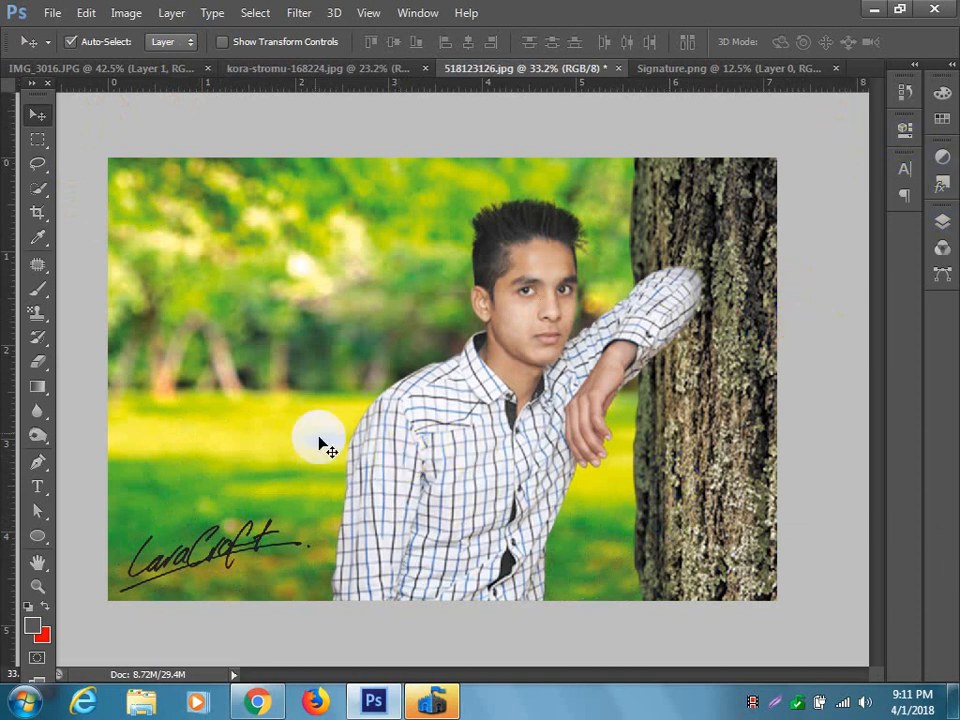
Switch to Chrome and look through the signature PNG results, previewing the Gandhi, Jeb Bush and electronic-signature images.
left_click(277, 705)
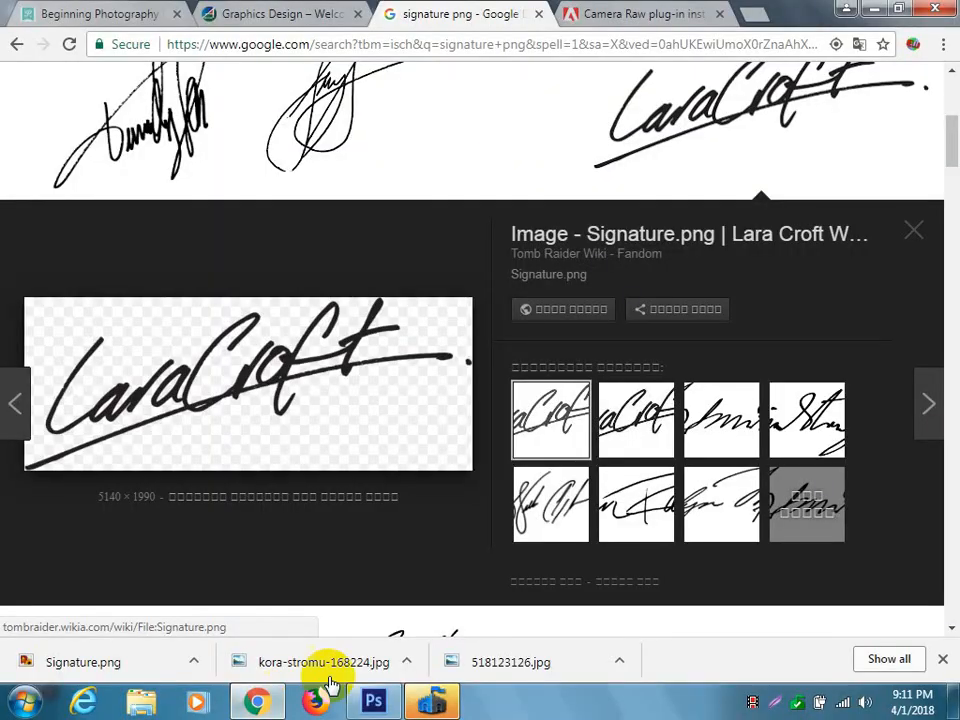
scroll(519, 357, "up", 4)
scroll(519, 357, "down", 10)
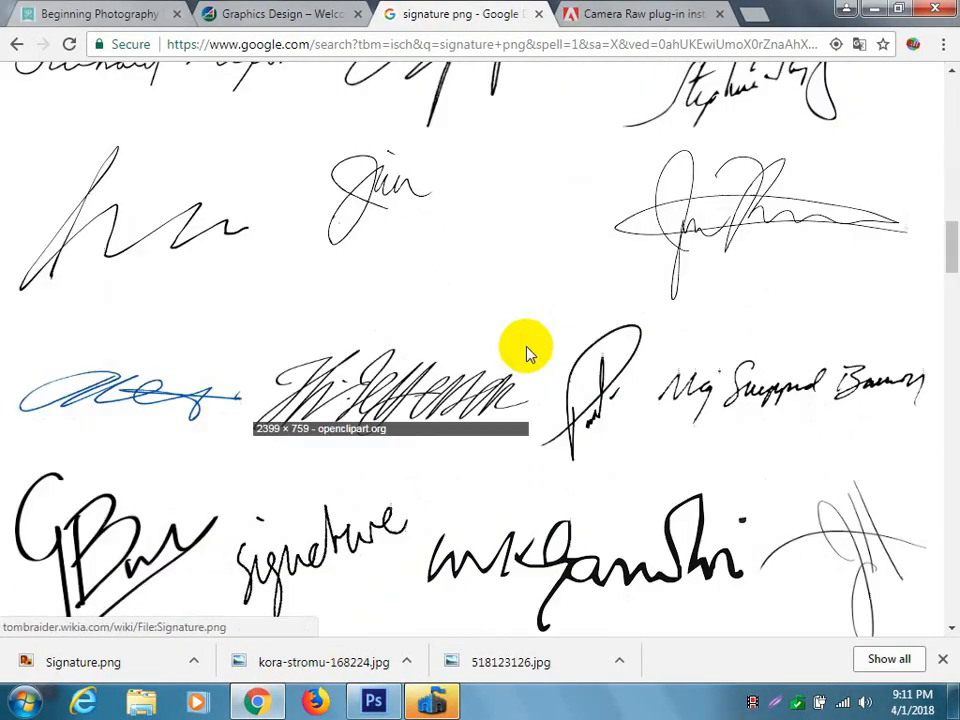
left_click(569, 549)
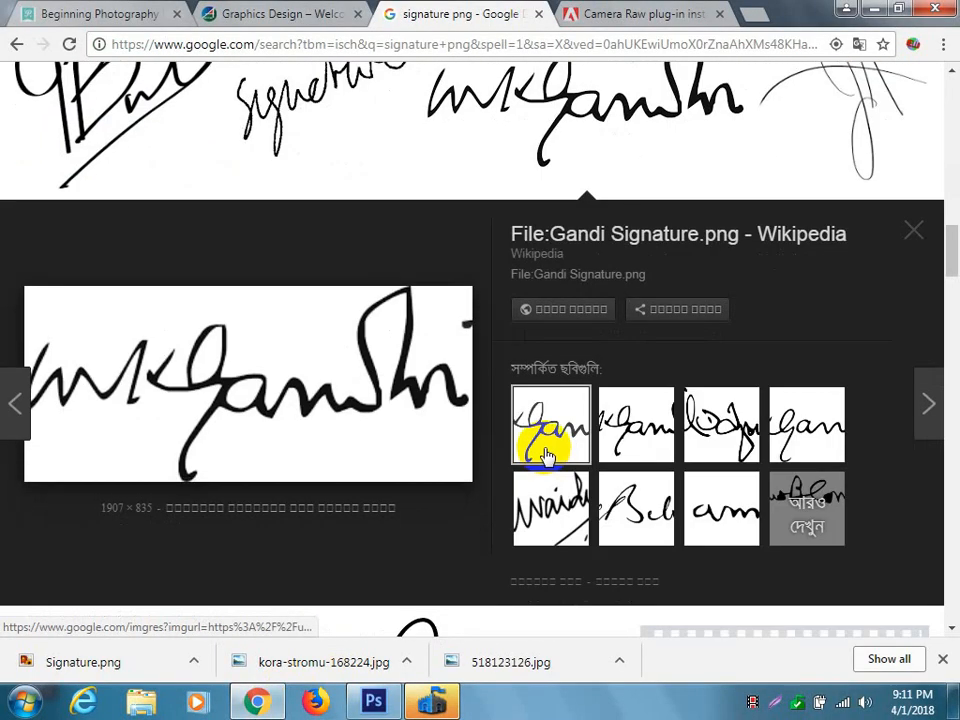
scroll(557, 372, "down", 5)
scroll(561, 375, "up", 1)
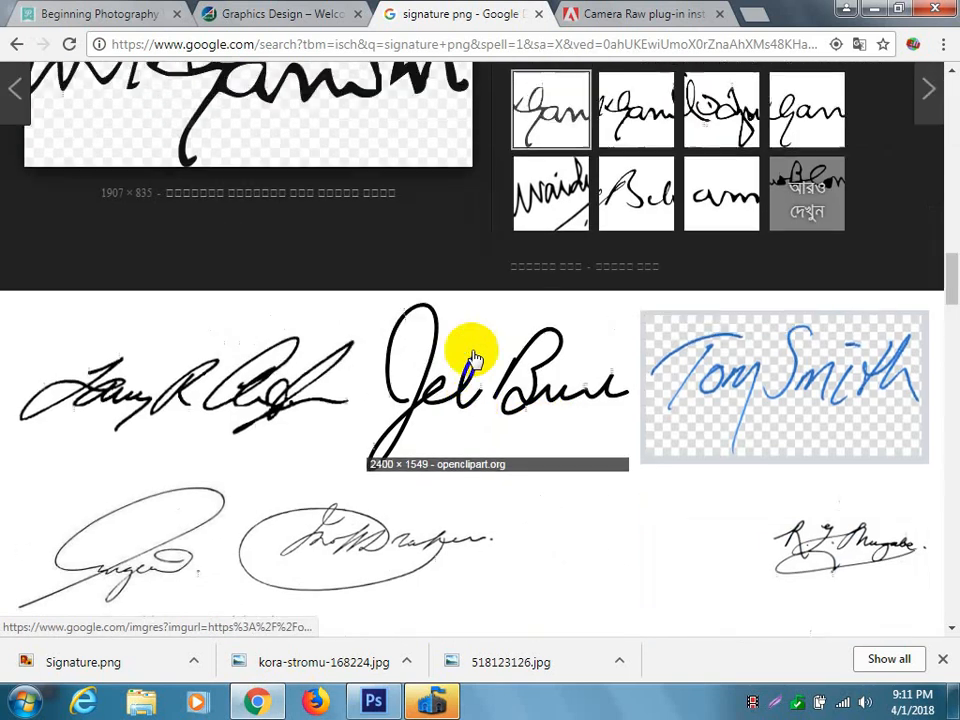
left_click(476, 364)
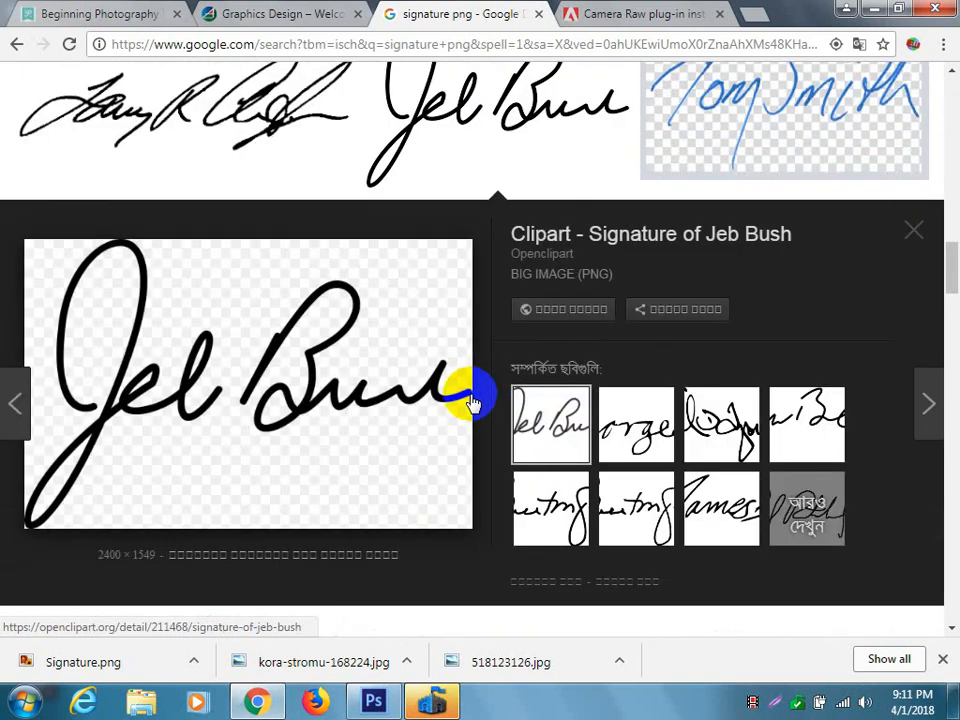
scroll(480, 400, "down", 7)
left_click(279, 508)
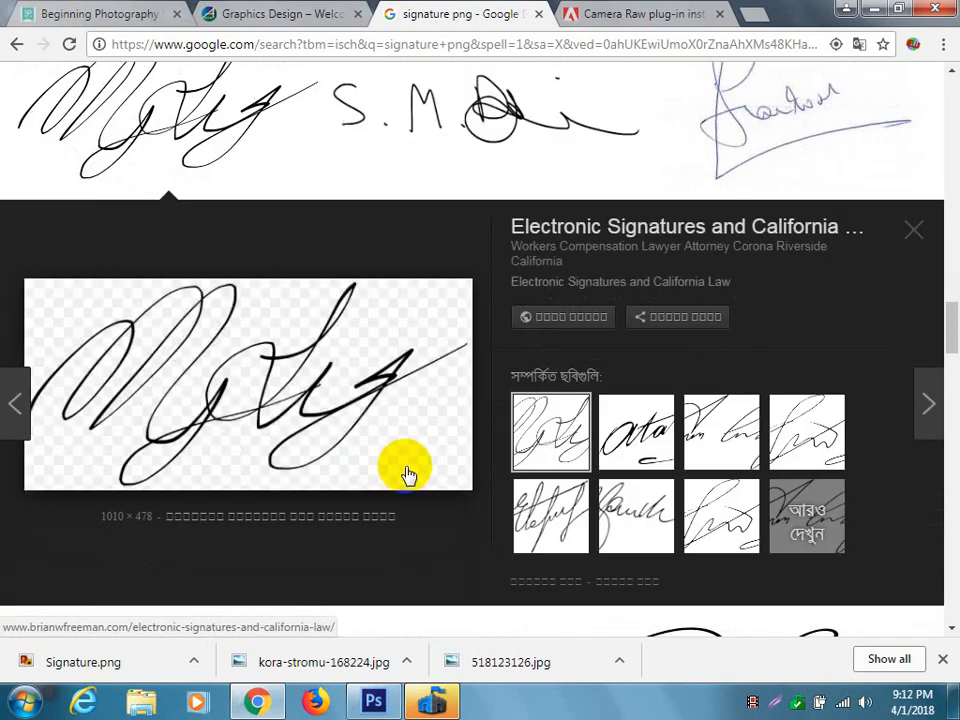
scroll(406, 472, "up", 15)
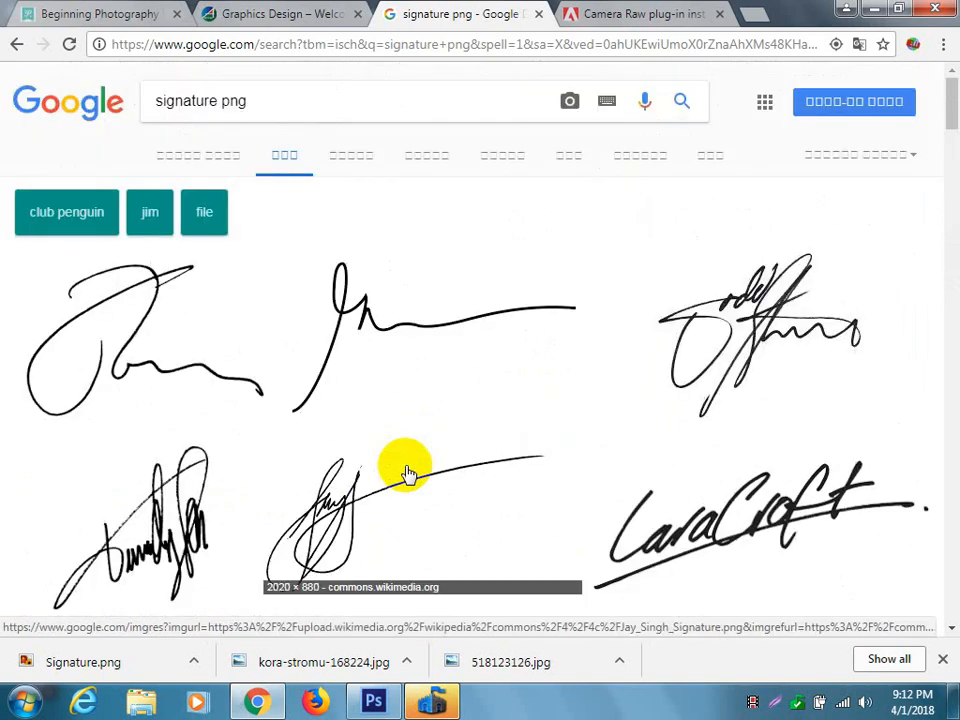
Change the image search to "signature", run it, and preview the Emmanuel Macron signature.
left_click(318, 94)
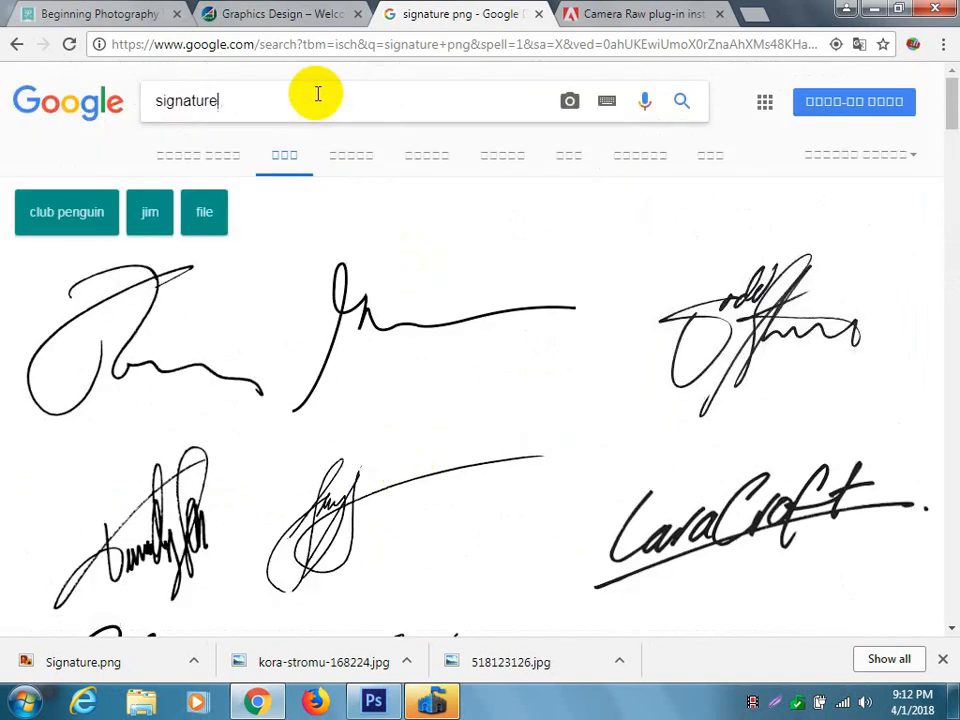
key("Return")
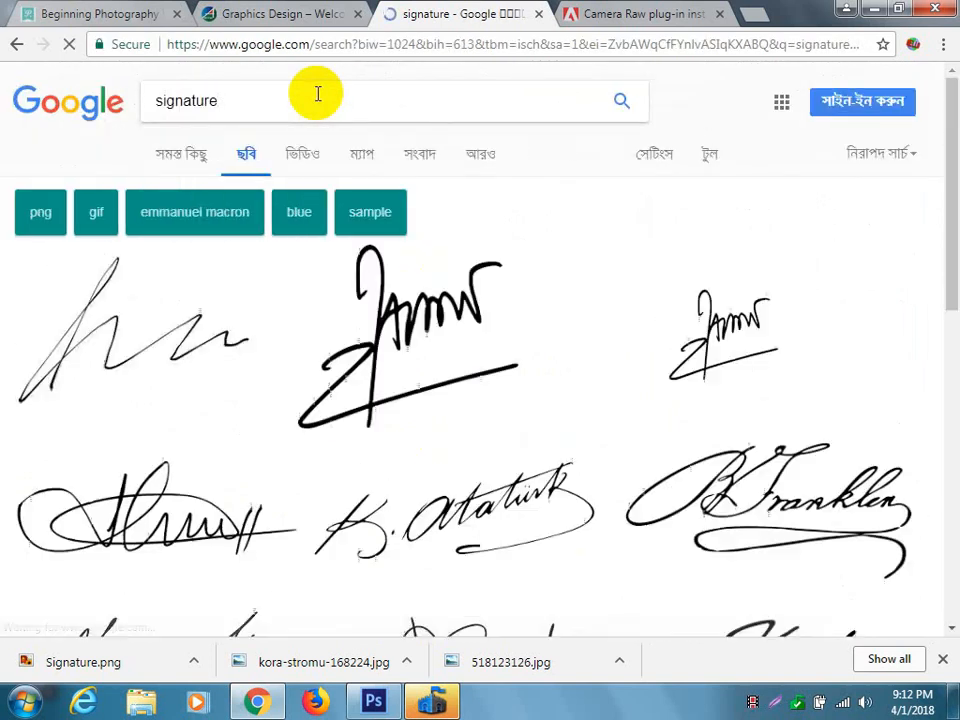
left_click(463, 347)
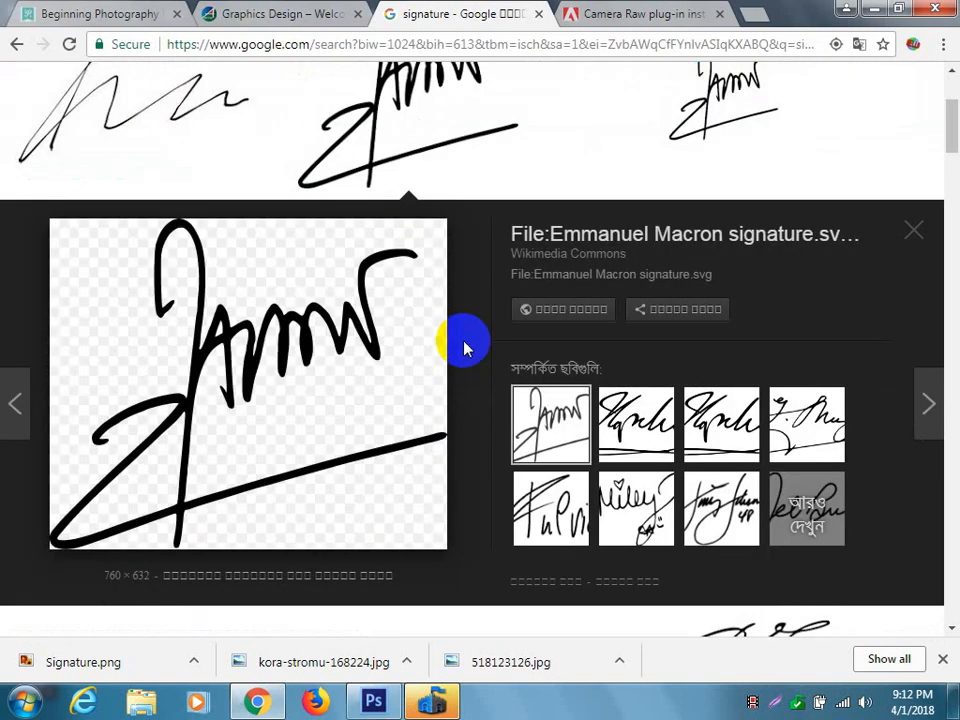
scroll(460, 342, "up", 2)
scroll(507, 364, "down", 7)
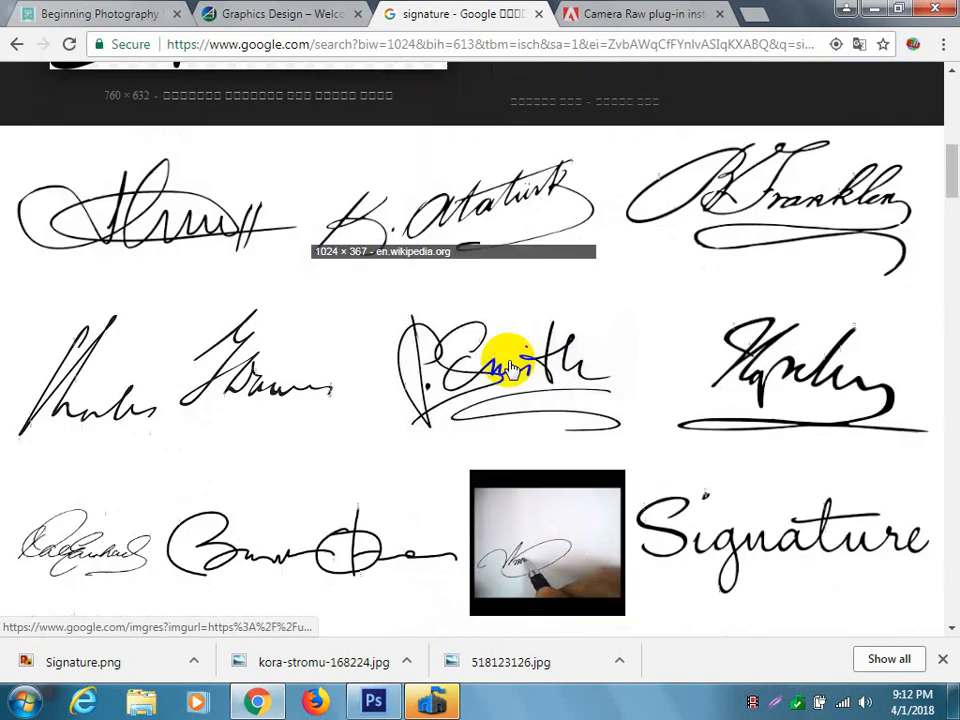
left_click(786, 321)
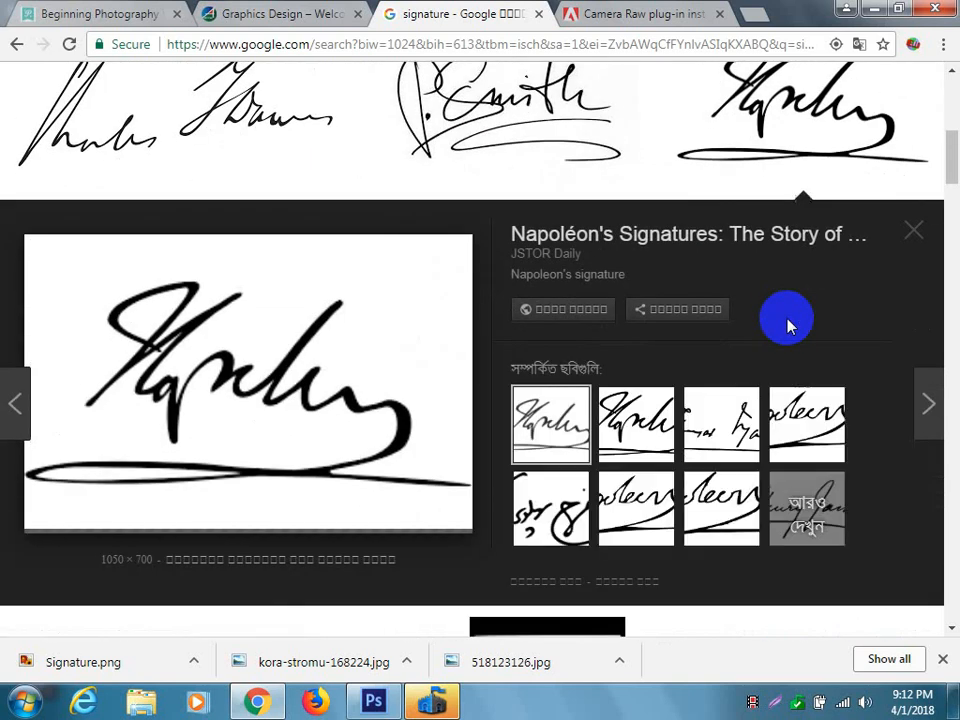
right_click(225, 368)
left_click(298, 533)
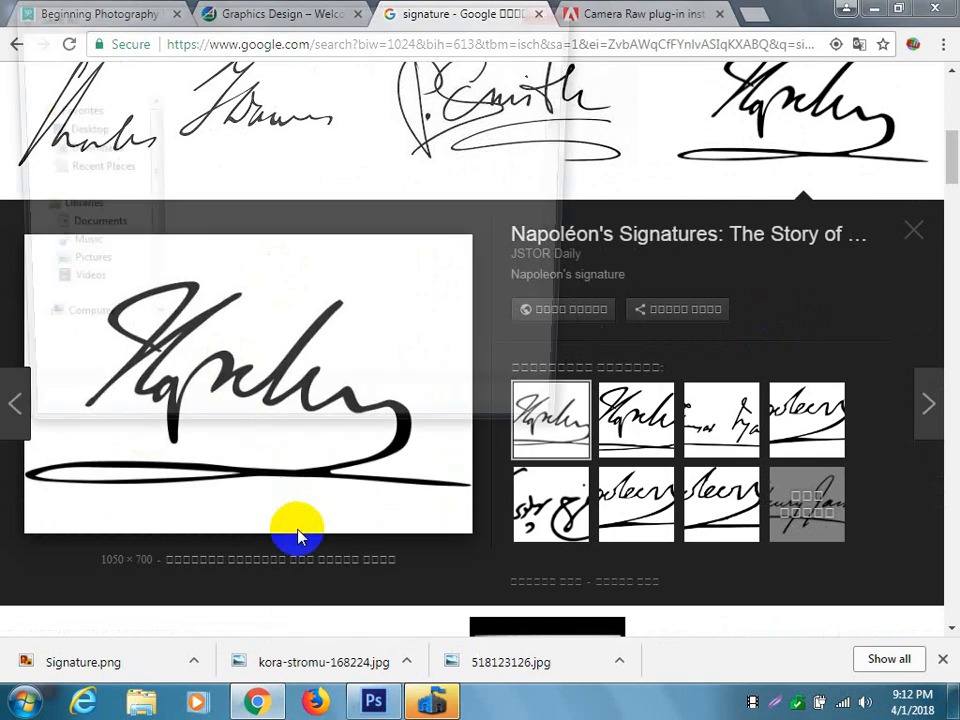
left_click(512, 436)
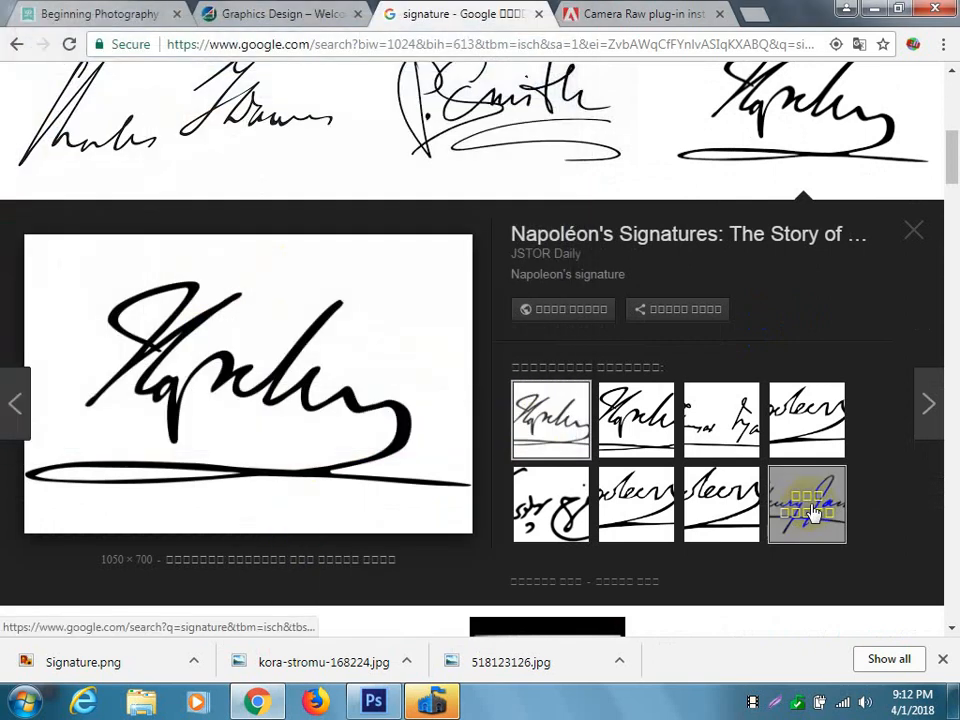
Look further through the signature results and preview the Art of Manliness sheet of several sample signatures.
scroll(617, 306, "up", 4)
scroll(617, 306, "down", 8)
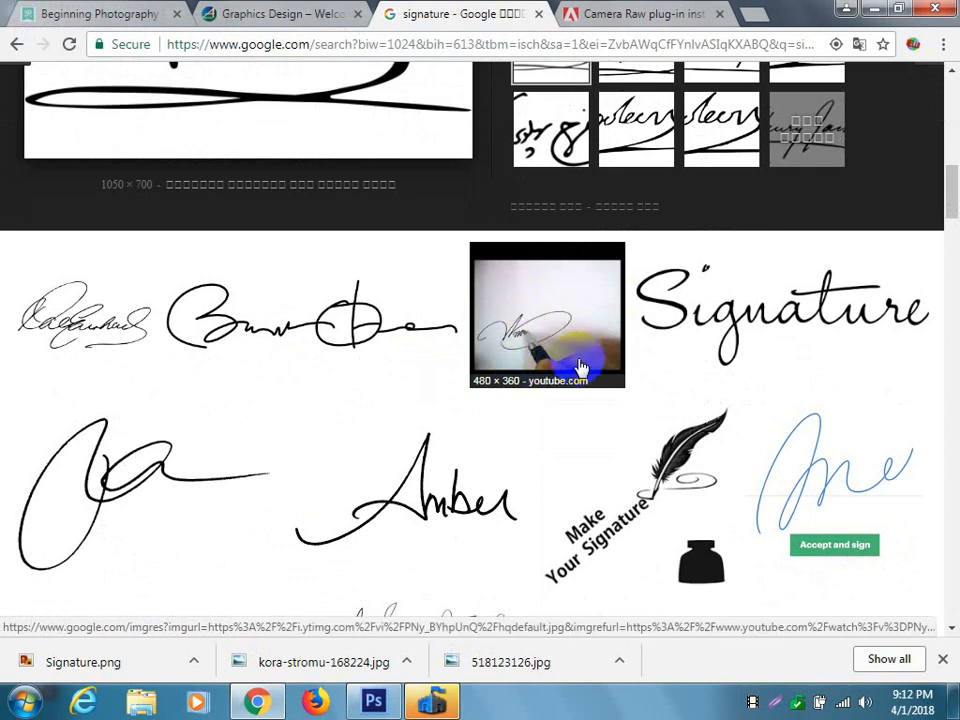
scroll(578, 366, "down", 4)
scroll(578, 366, "down", 2)
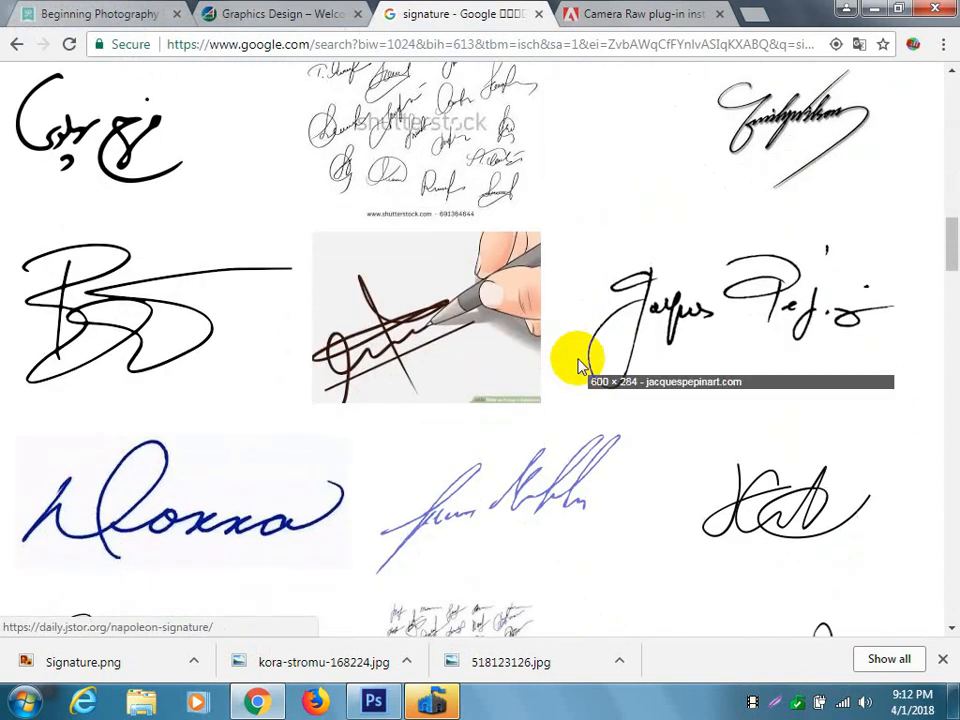
scroll(617, 330, "down", 5)
scroll(619, 330, "down", 2)
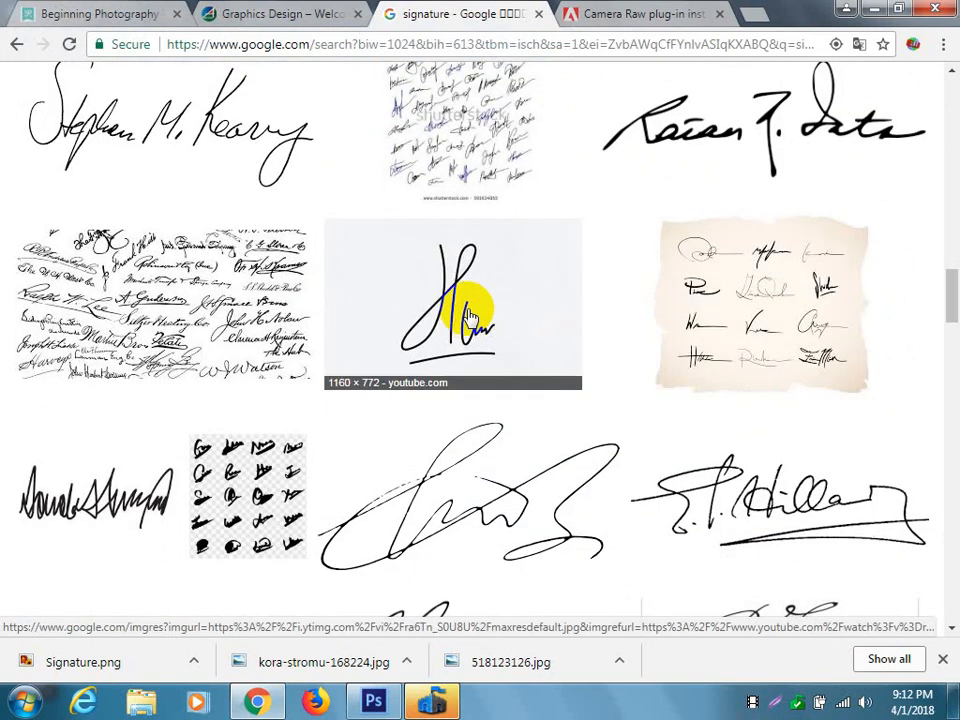
scroll(470, 316, "down", 6)
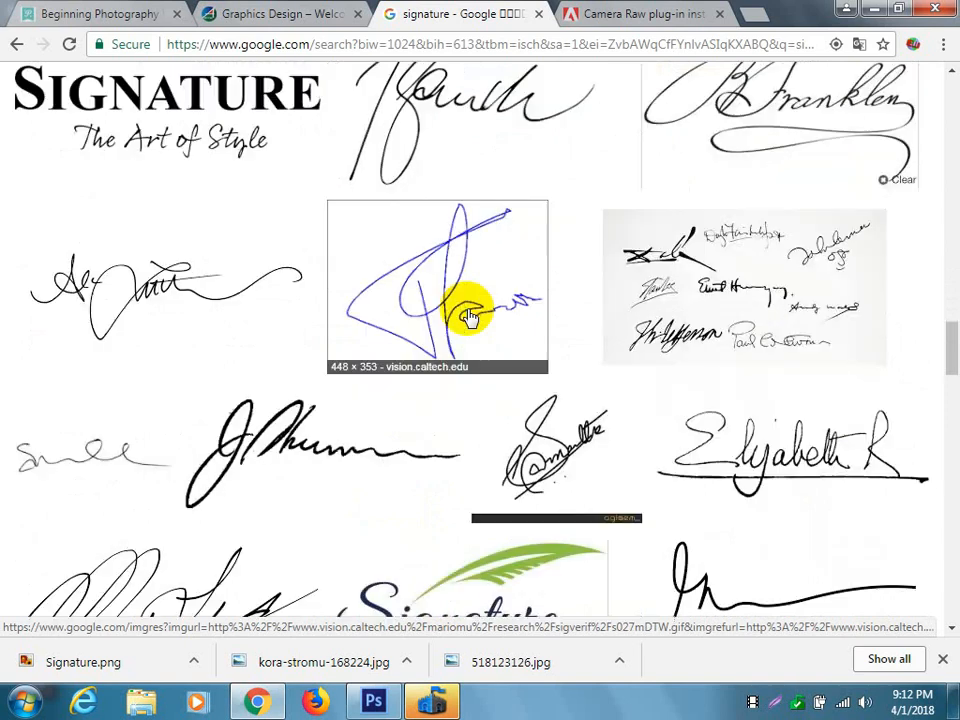
left_click(710, 280)
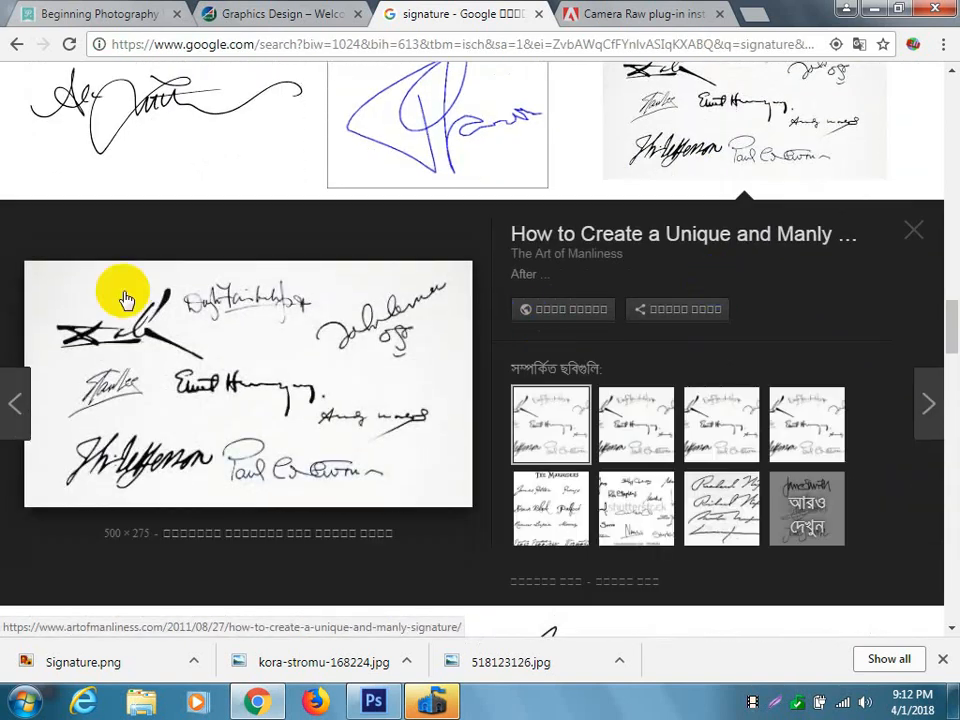
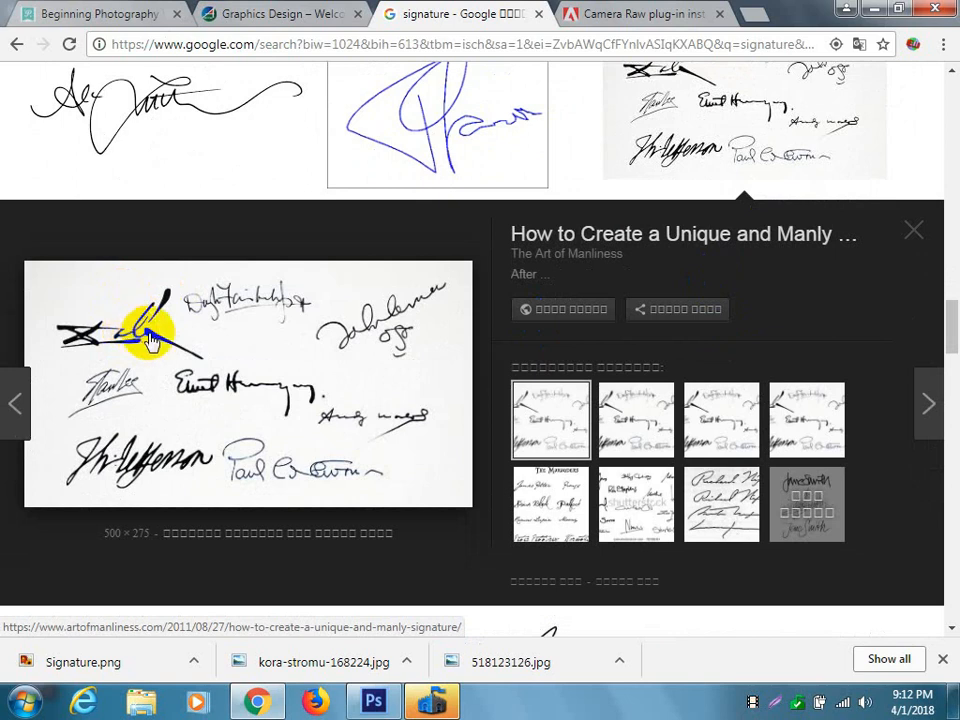
Save the Art of Manliness sheet of sample signatures to the Desktop as Signature_932x513.jpg.
right_click(258, 350)
left_click(342, 514)
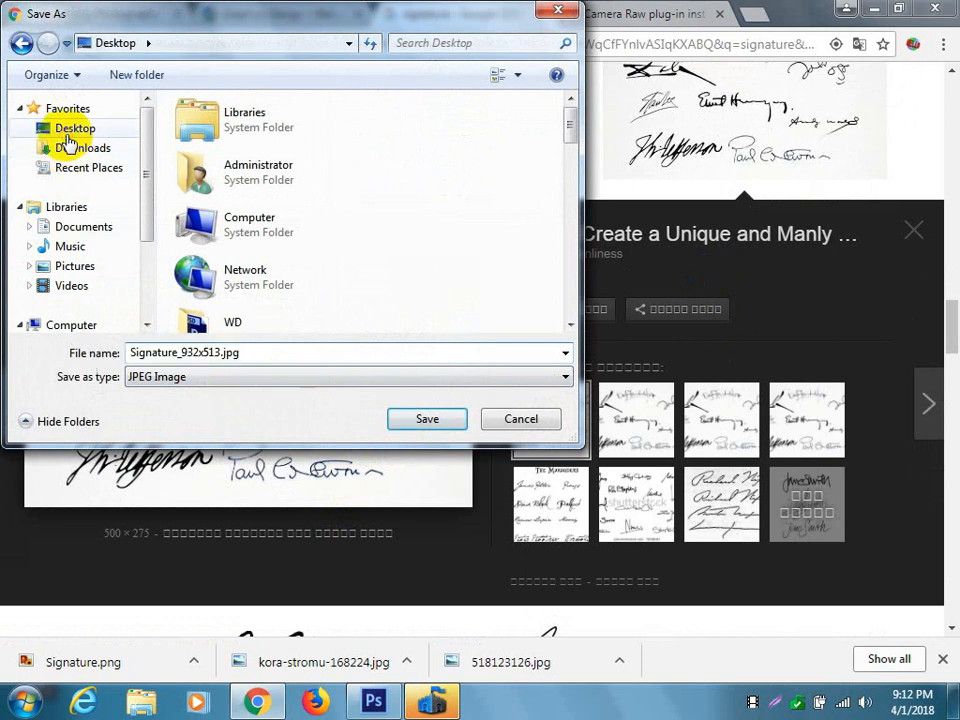
left_click(422, 422)
Look further through the signature results and preview the Clipart Panda signature.
scroll(456, 452, "down", 3)
scroll(460, 456, "down", 2)
left_click(411, 343)
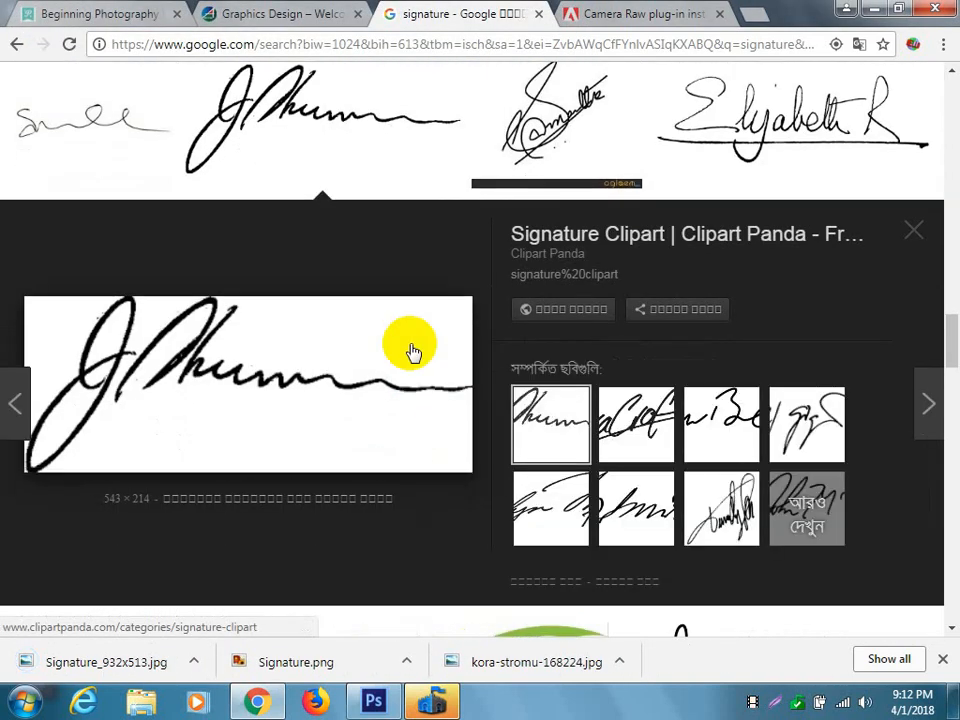
scroll(470, 345, "down", 5)
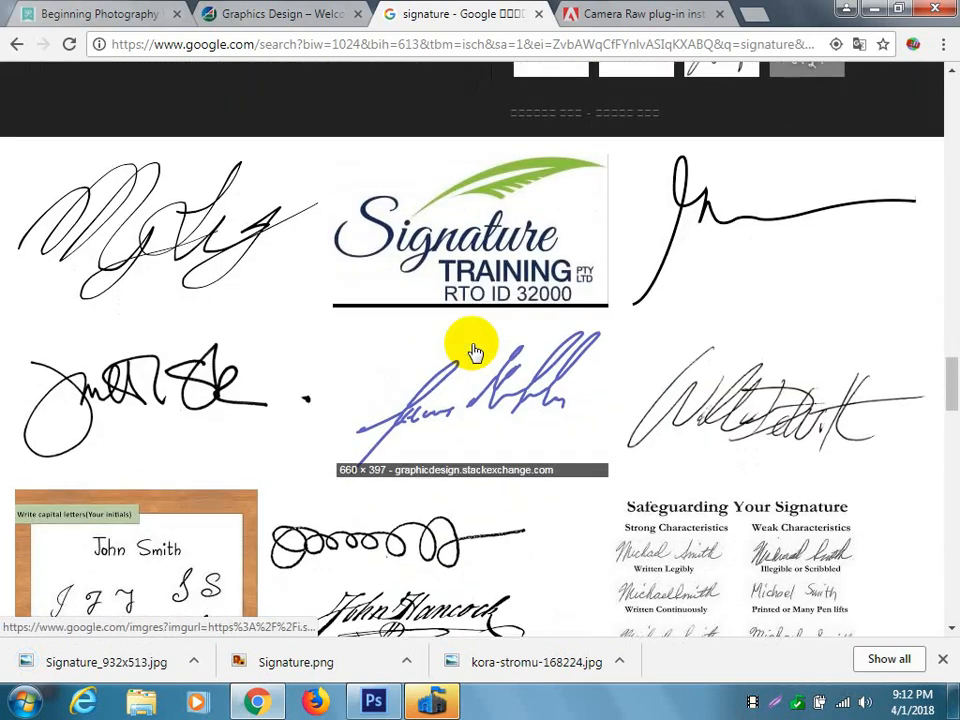
scroll(475, 352, "down", 3)
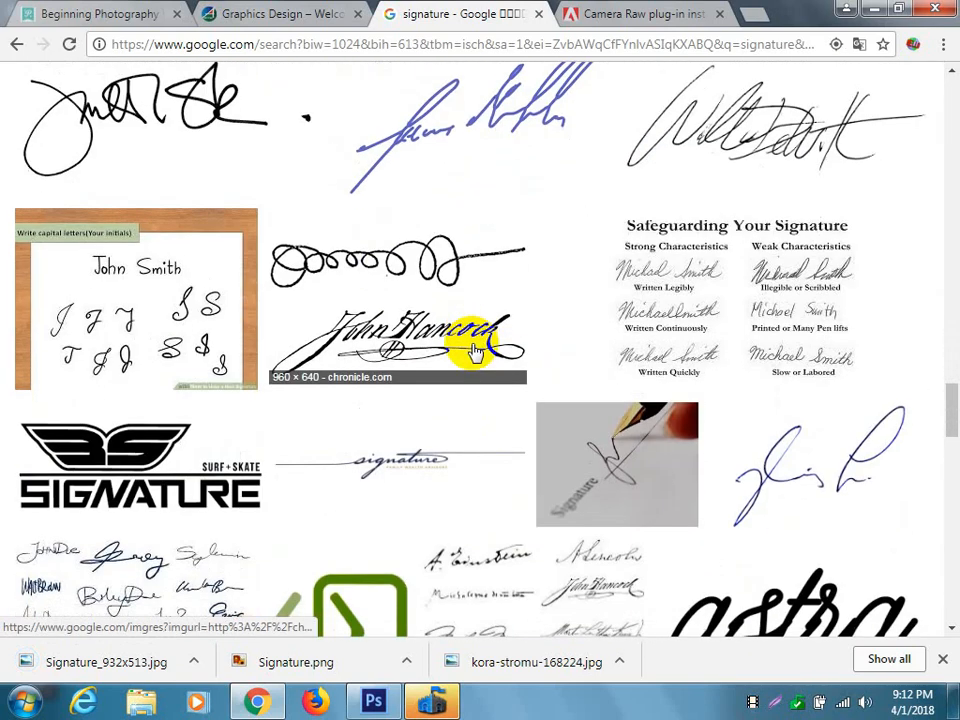
scroll(475, 352, "down", 2)
scroll(475, 352, "up", 3)
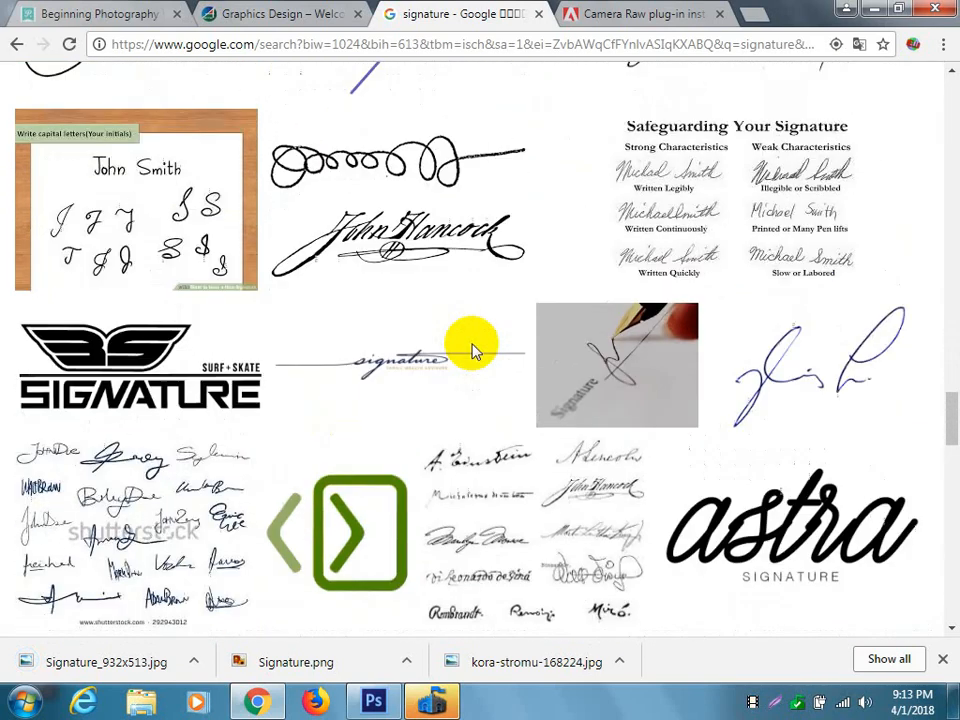
Preview the Western Laser Engraving signature, pick the related Clarence King one, and save it to the Desktop as Signature_of_Clarence_King.jpg.
left_click(787, 243)
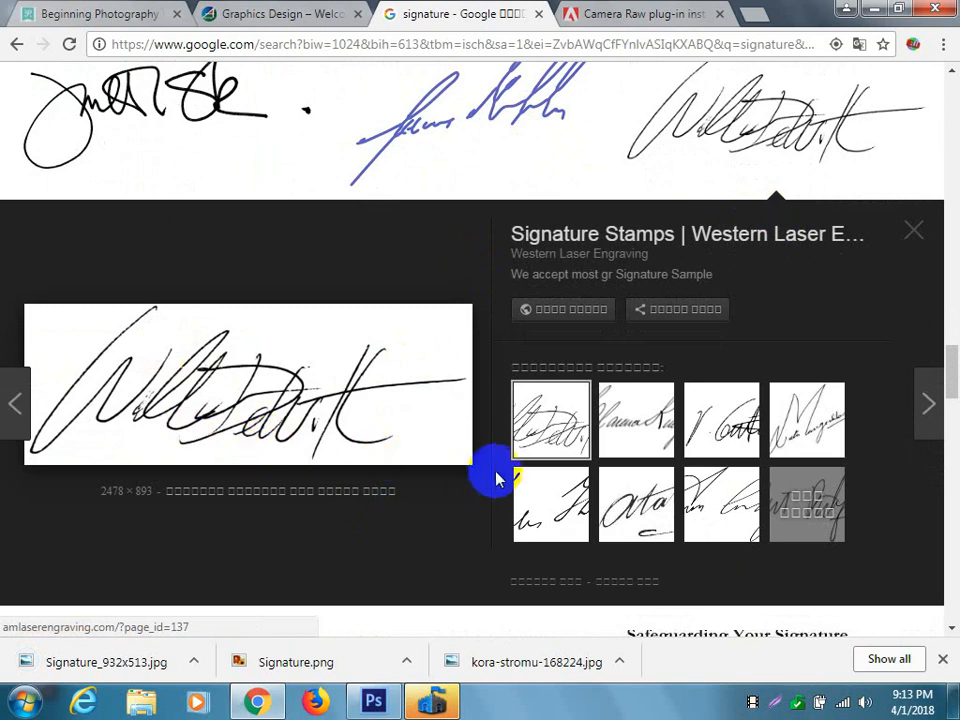
left_click(638, 423)
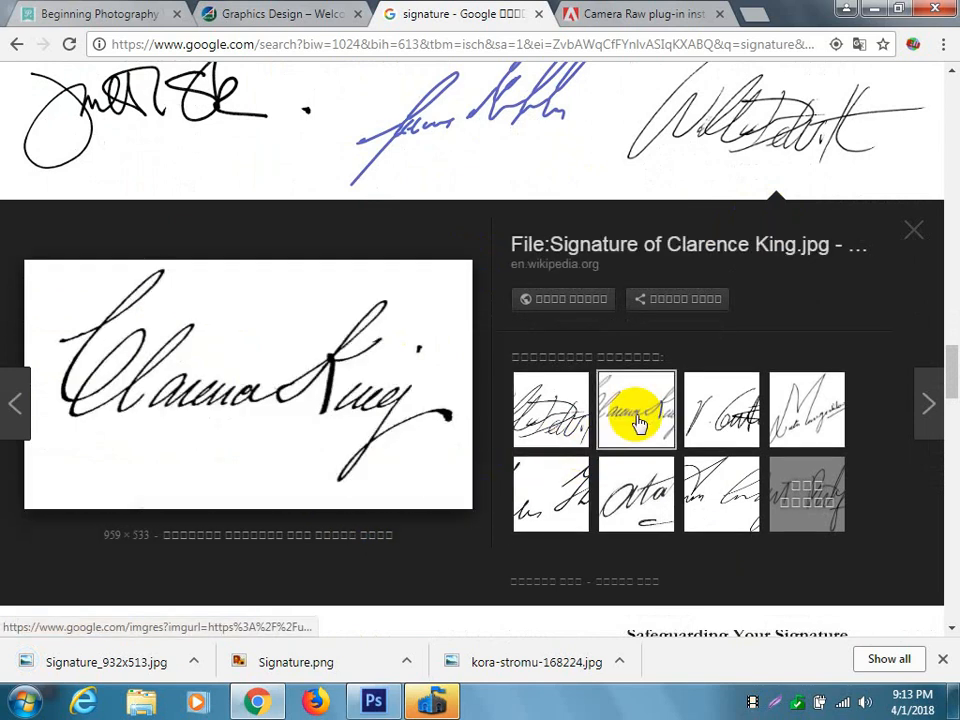
right_click(286, 352)
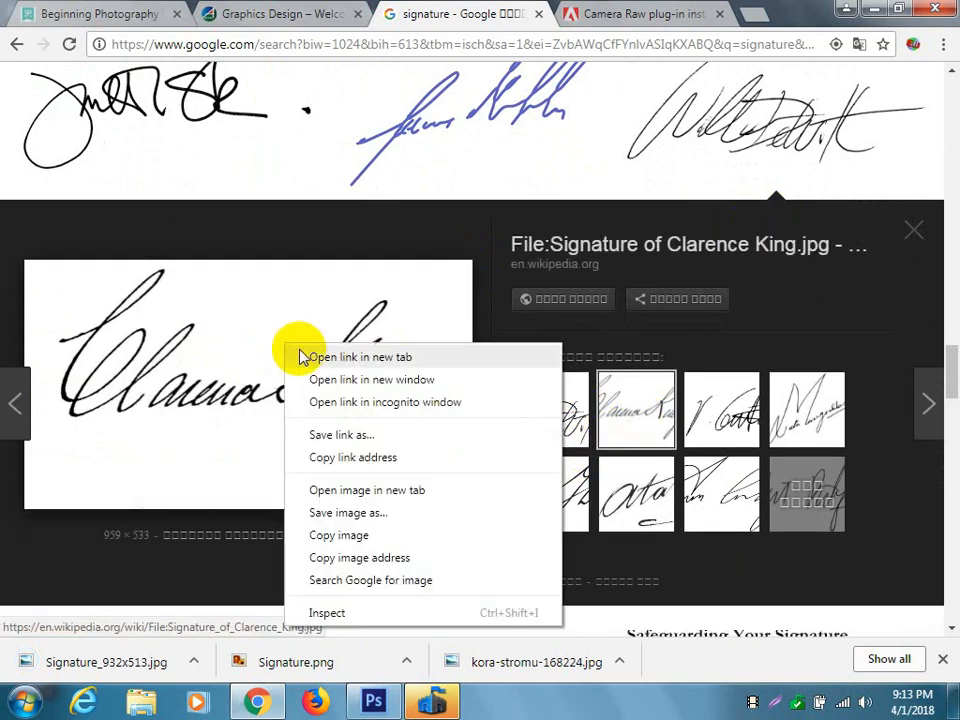
left_click(378, 512)
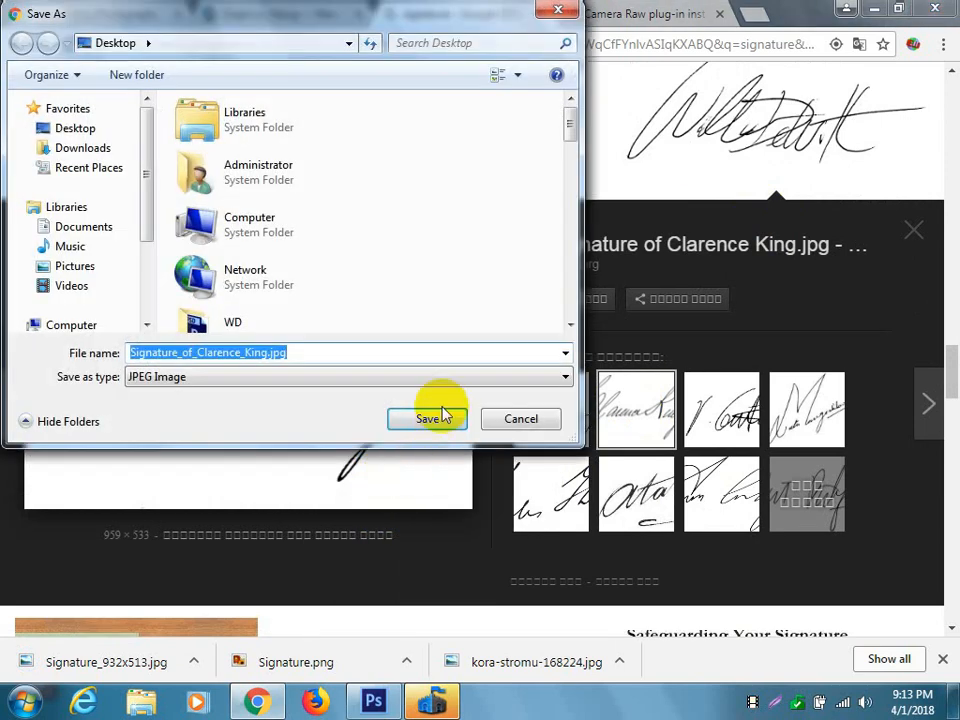
left_click(429, 416)
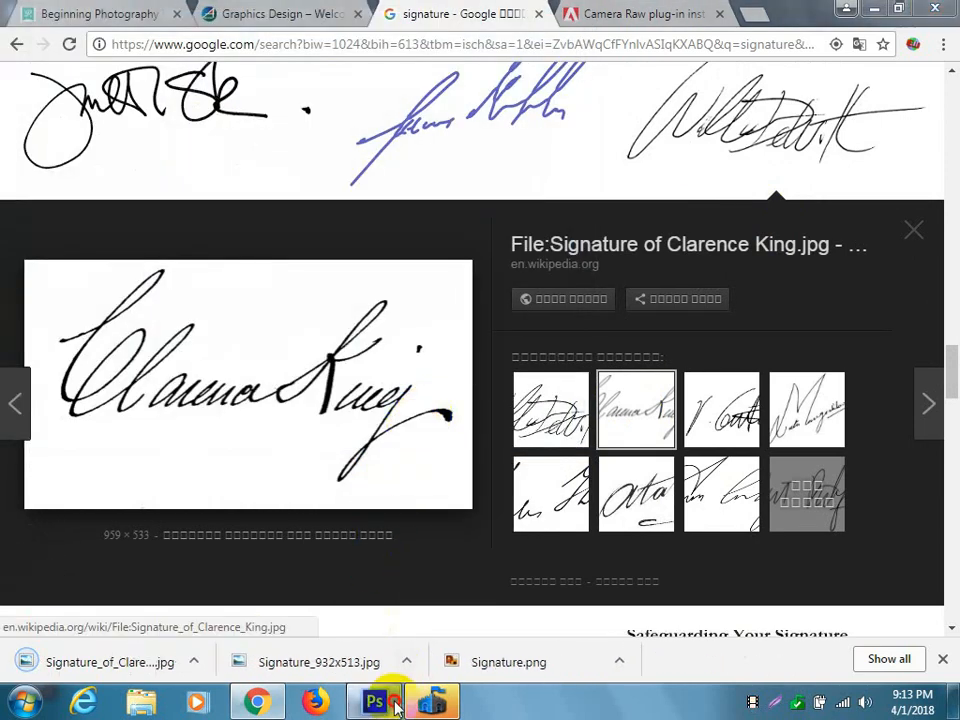
Switch to Photoshop and open Signature_of_Clarence_King.jpg from the Desktop, discarding its embedded color profile.
left_click(376, 700)
left_click(50, 16)
left_click(56, 50)
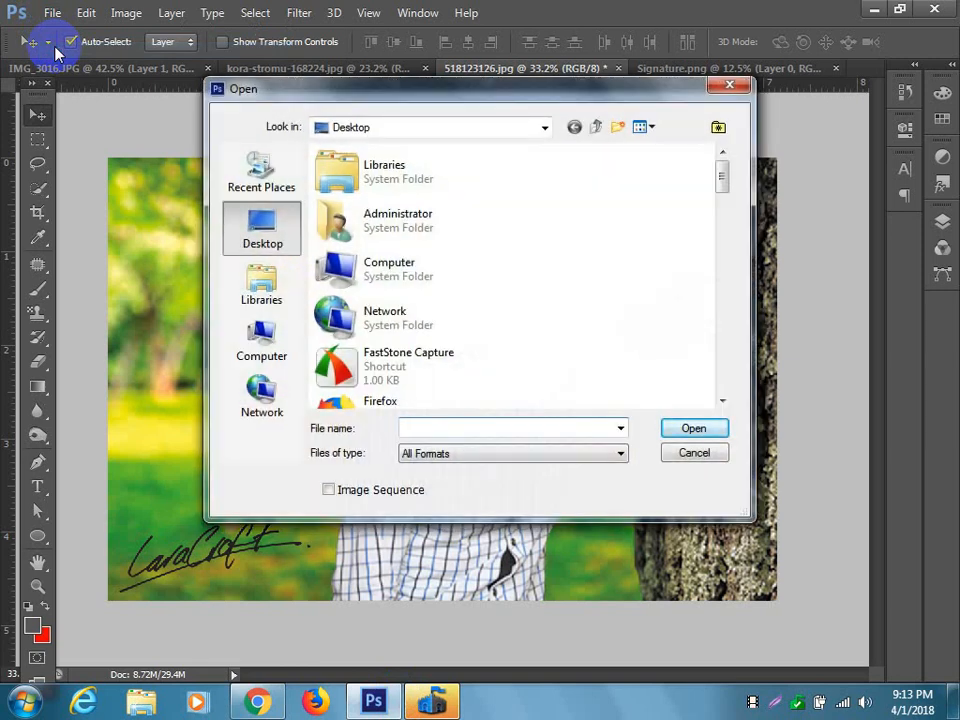
scroll(549, 274, "down", 5)
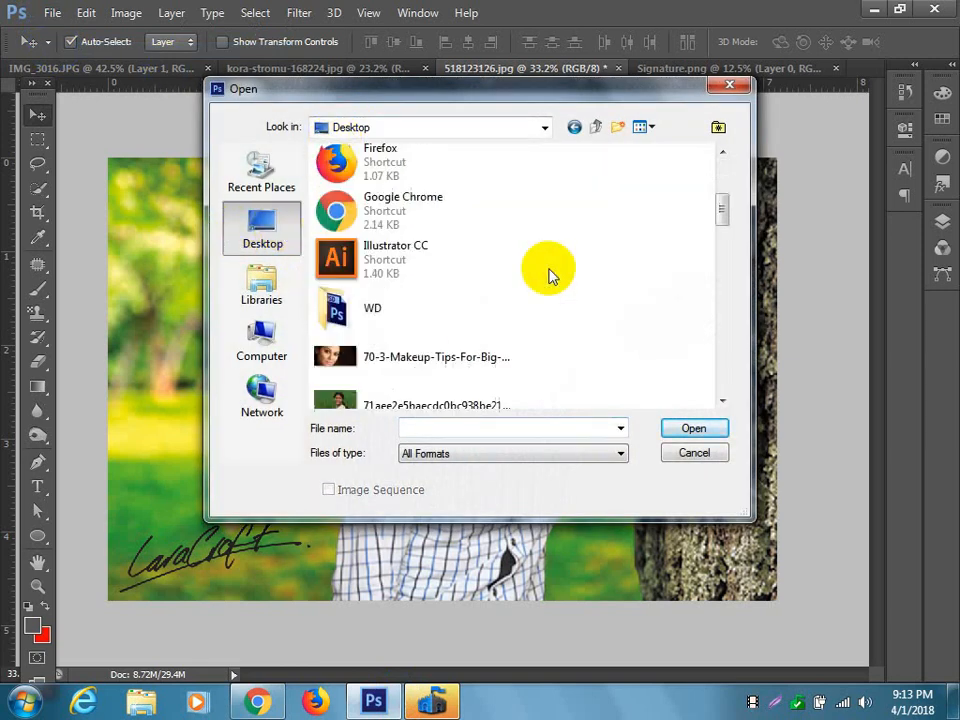
scroll(549, 274, "down", 6)
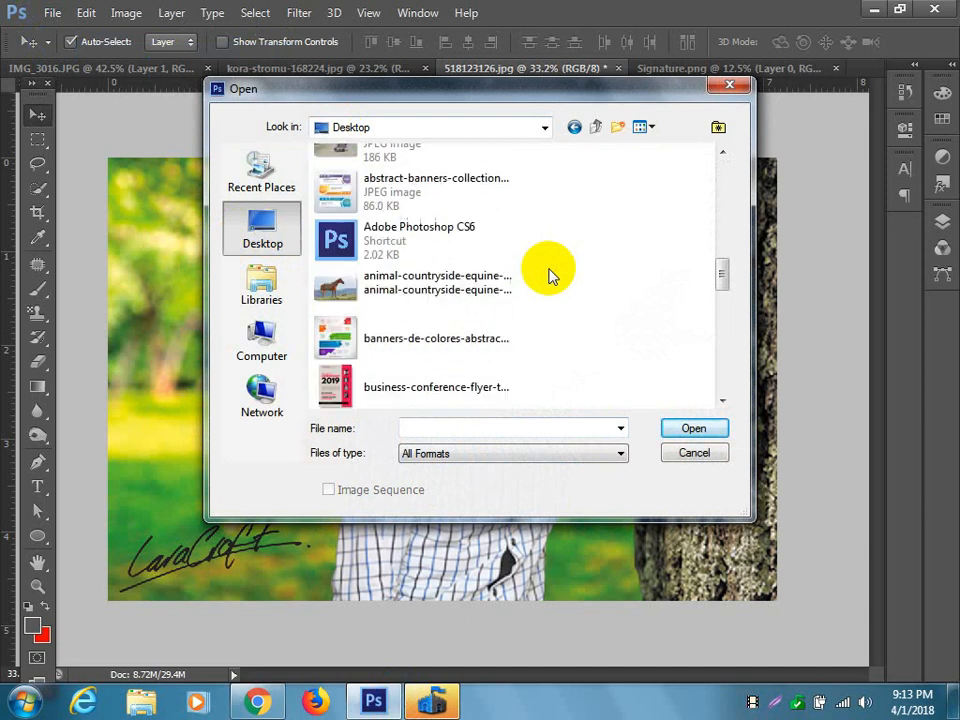
scroll(549, 274, "down", 8)
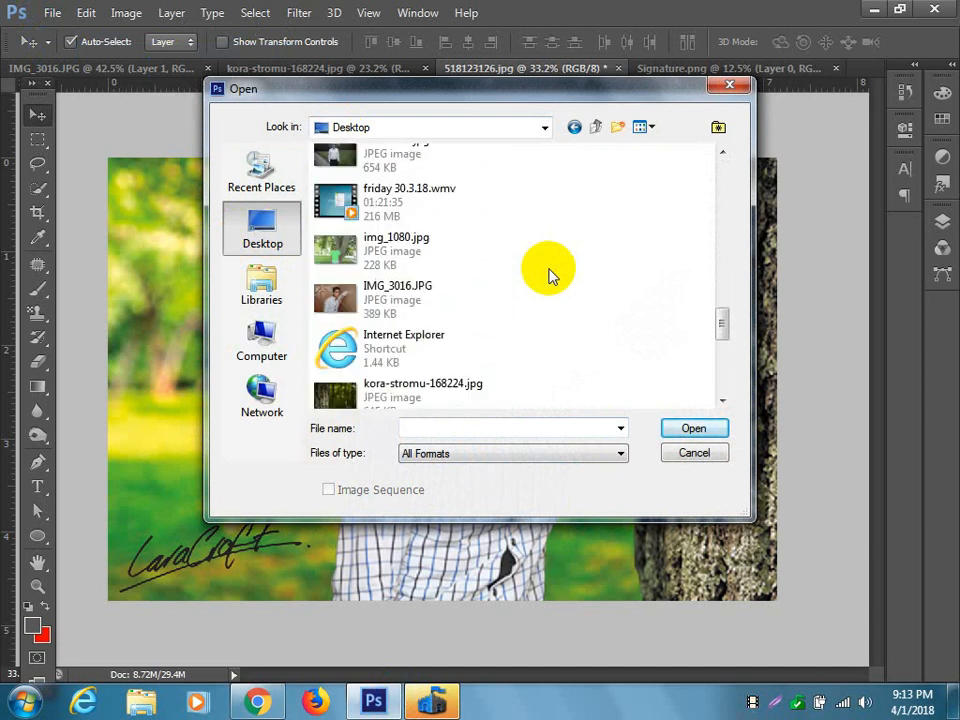
scroll(549, 274, "down", 3)
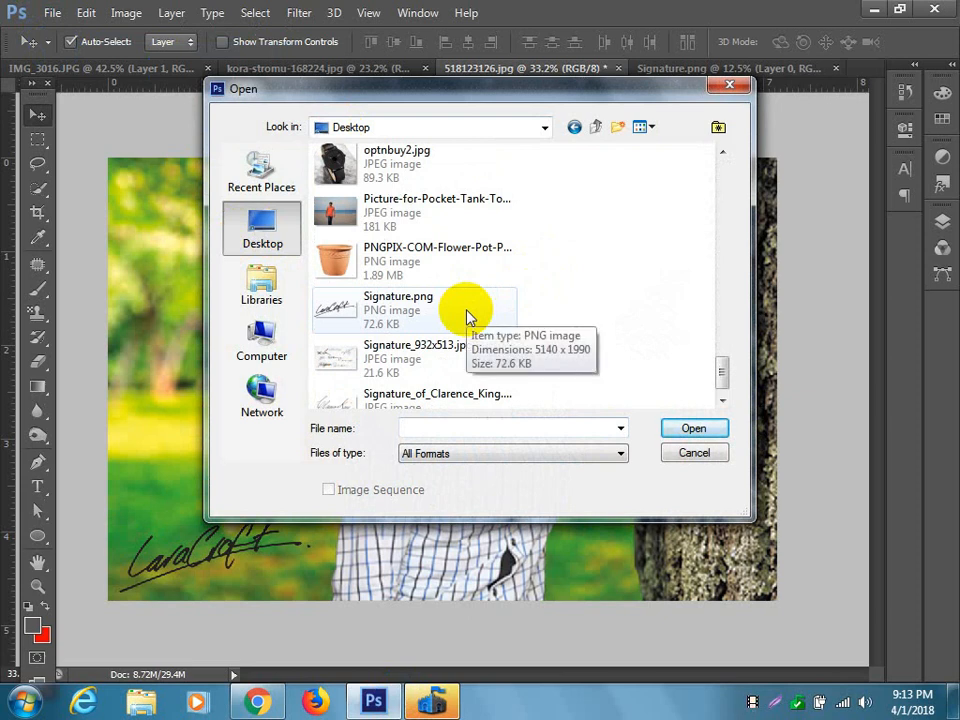
scroll(466, 316, "down", 1)
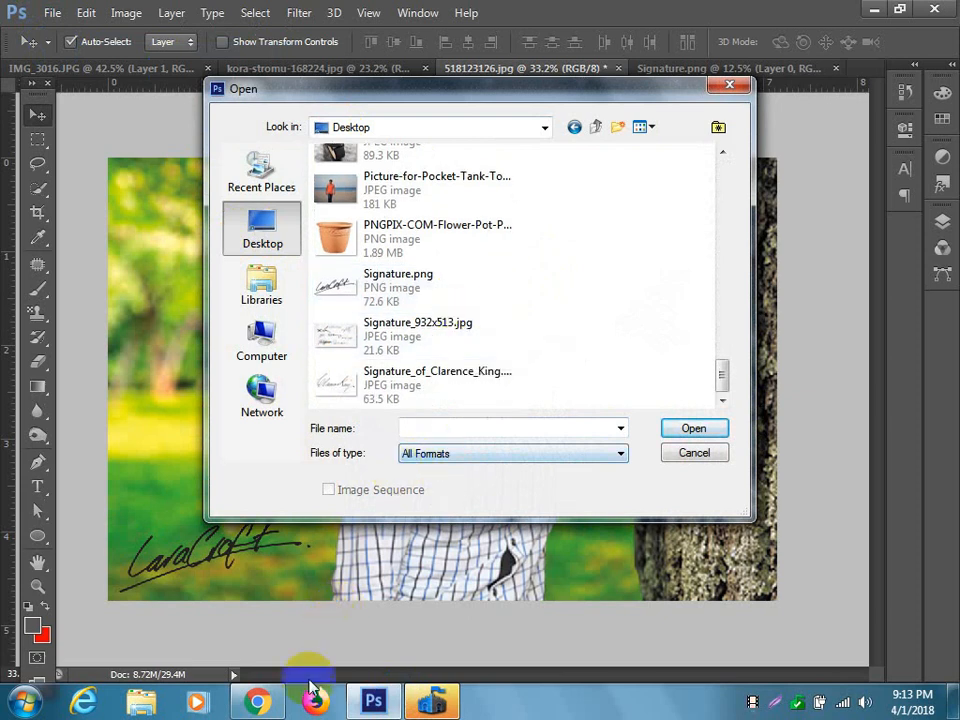
left_click(262, 701)
left_click(262, 701)
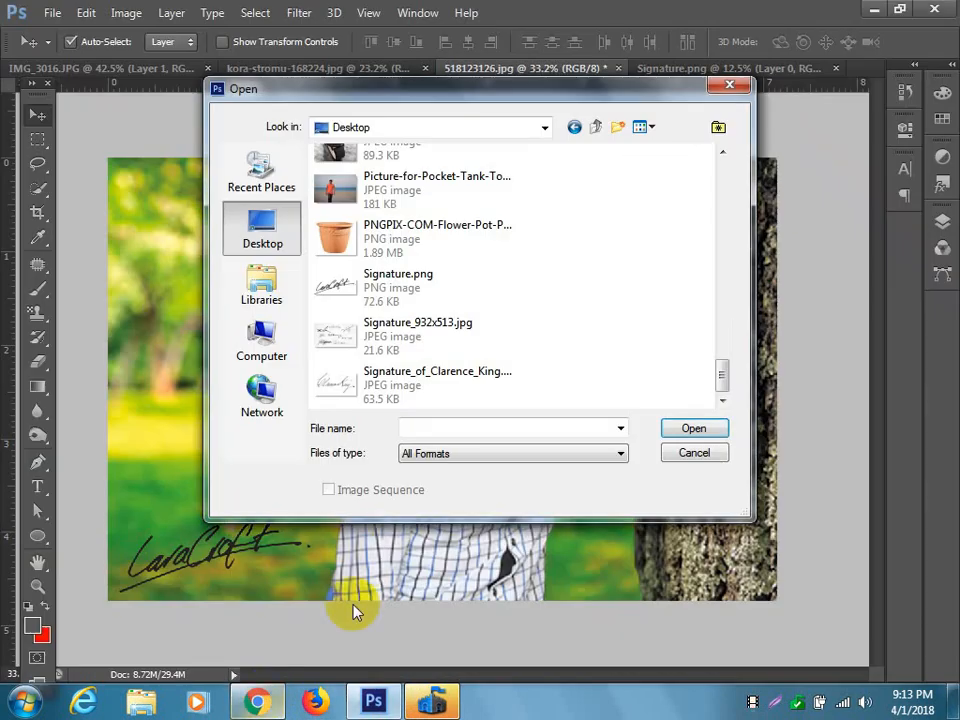
left_click(439, 400)
left_click(691, 430)
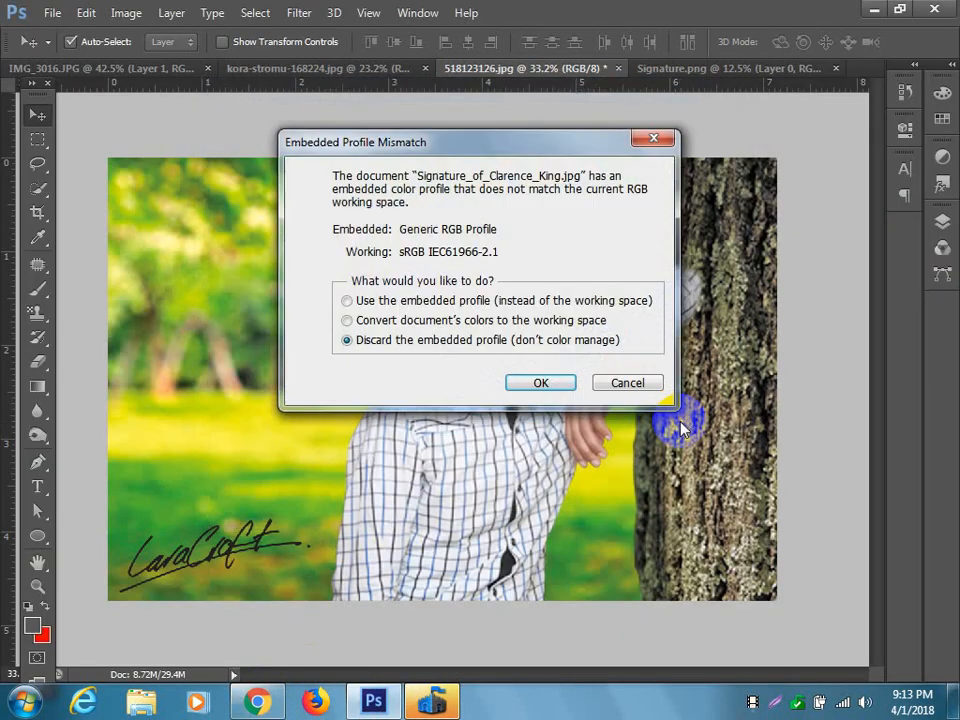
left_click(558, 385)
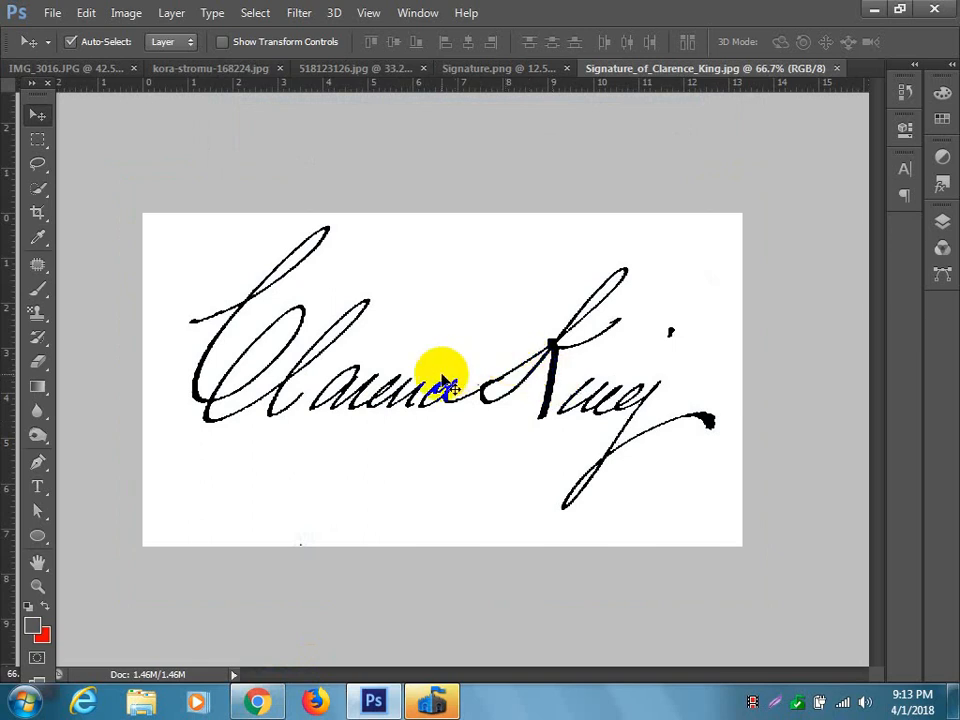
scroll(428, 393, "up", 3)
scroll(418, 381, "down", 4)
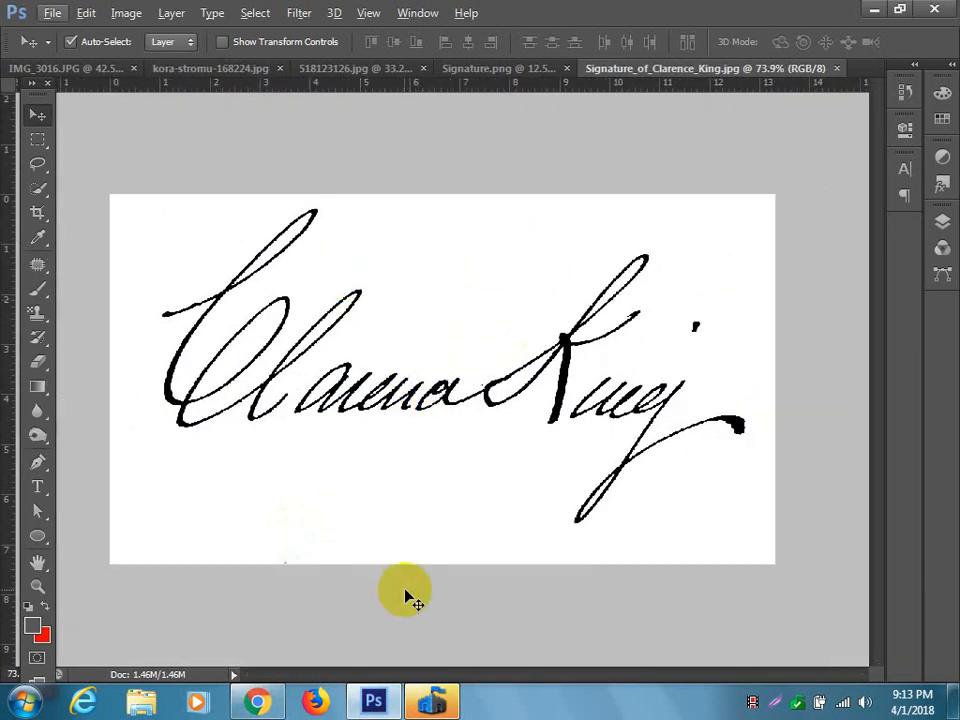
Open Signature_932x513.jpg from the Desktop as another document.
left_click(45, 13)
left_click(66, 50)
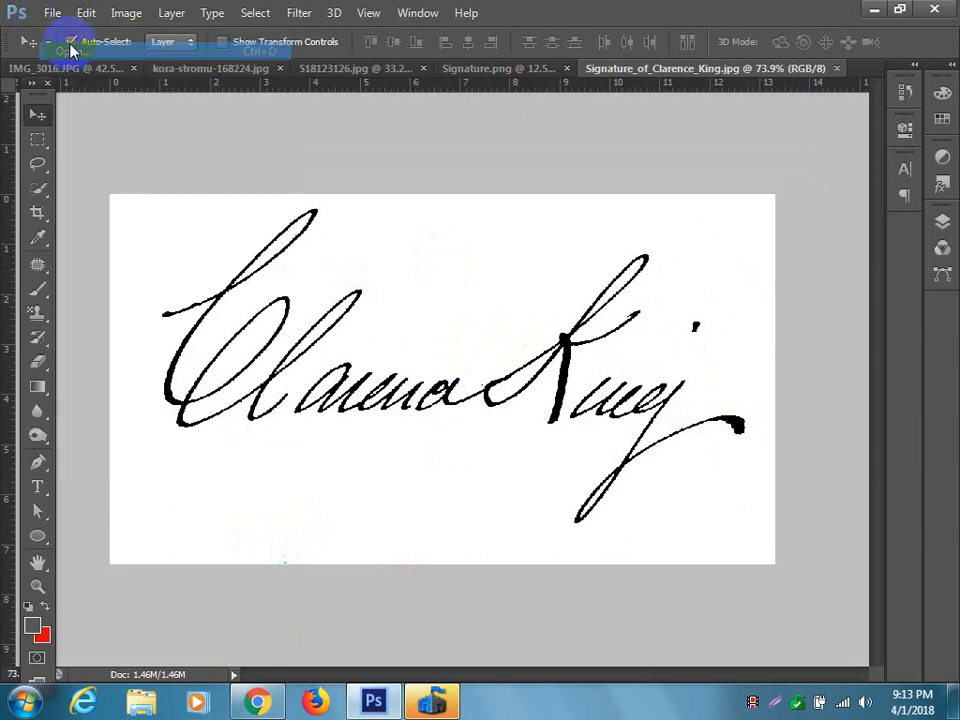
scroll(480, 255, "down", 5)
scroll(497, 265, "down", 10)
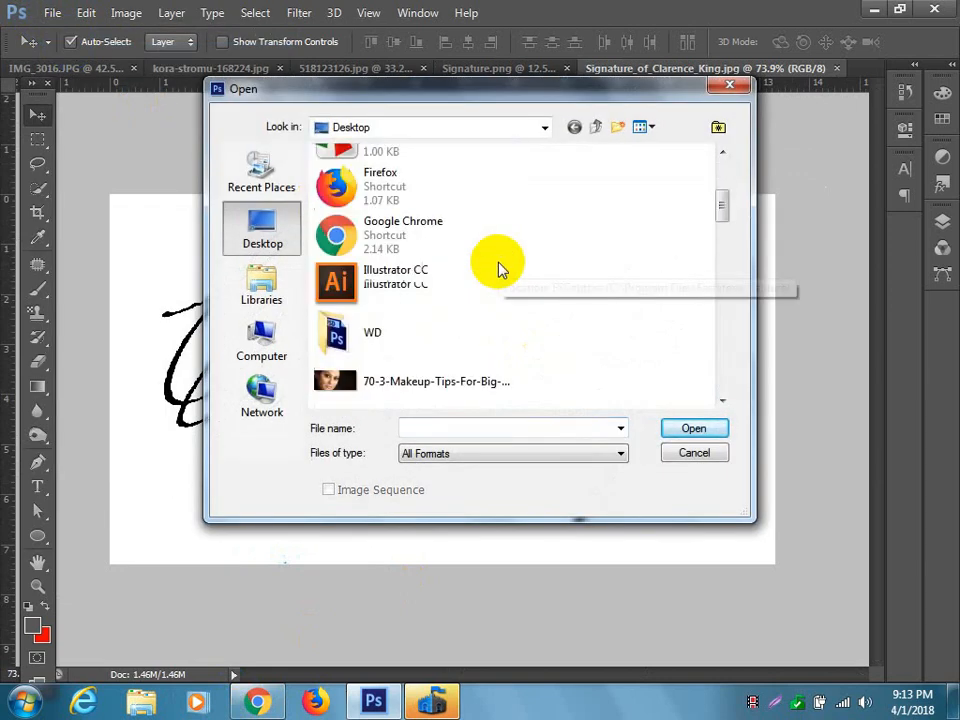
scroll(500, 268, "down", 12)
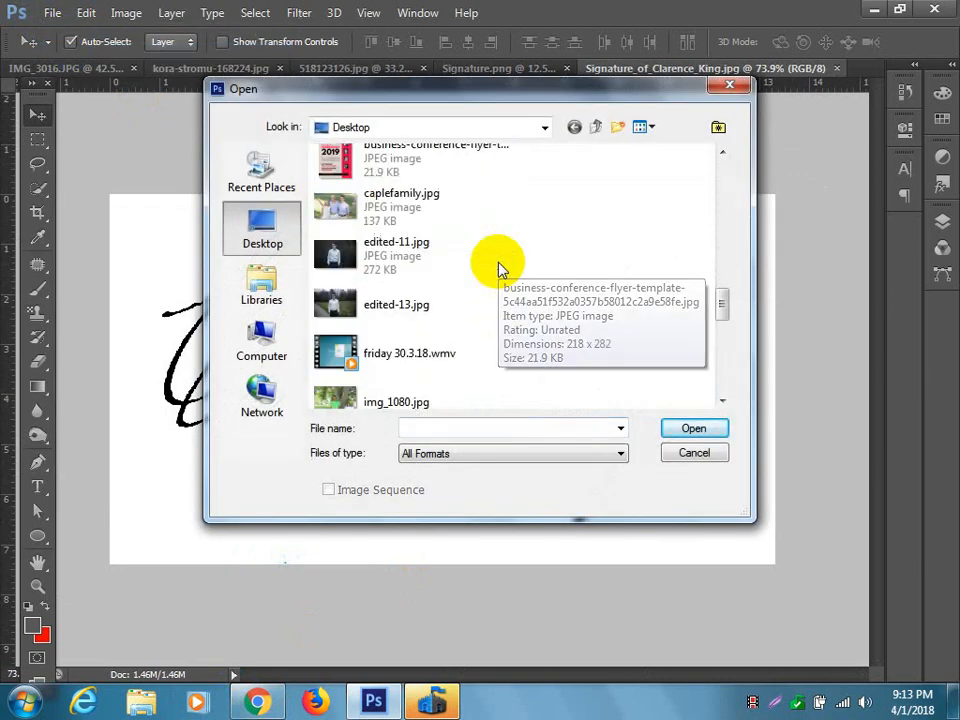
scroll(500, 268, "down", 4)
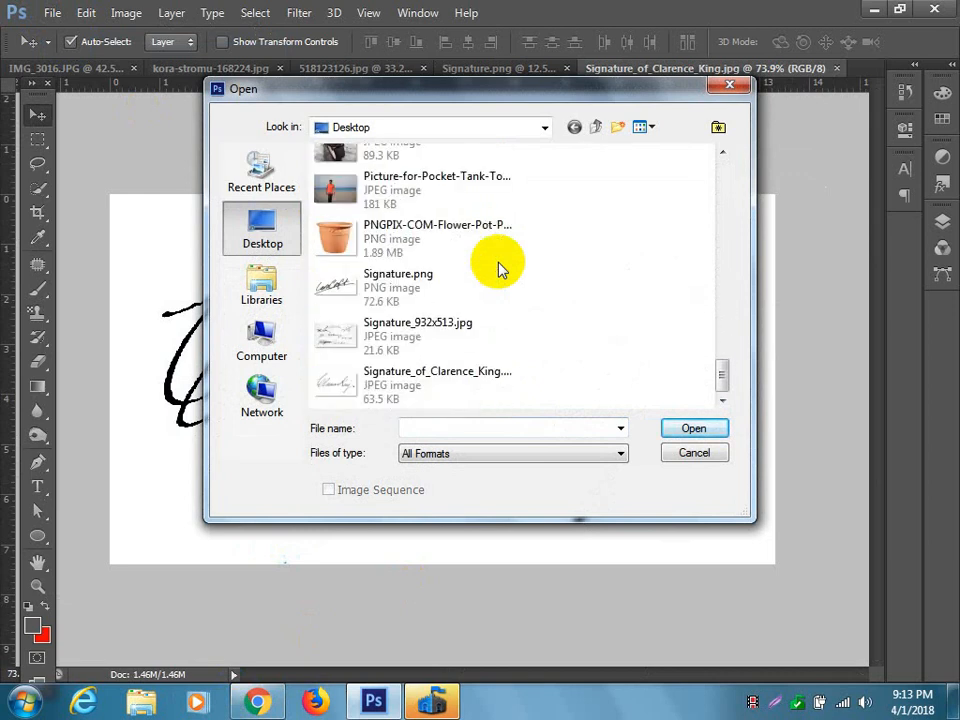
left_click(450, 338)
left_click(714, 434)
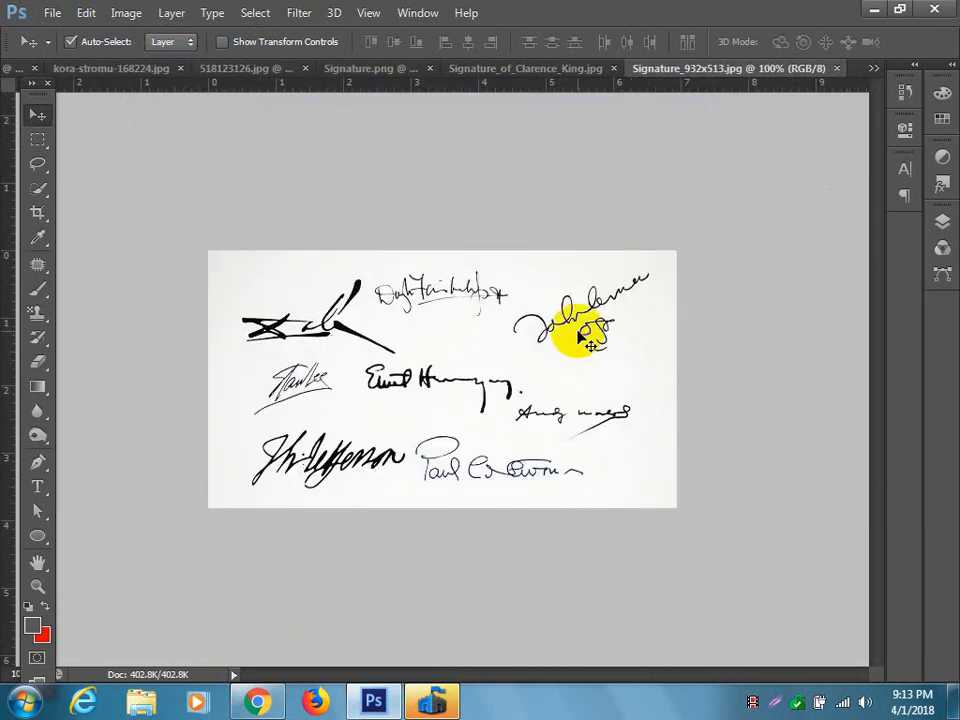
scroll(474, 311, "up", 3)
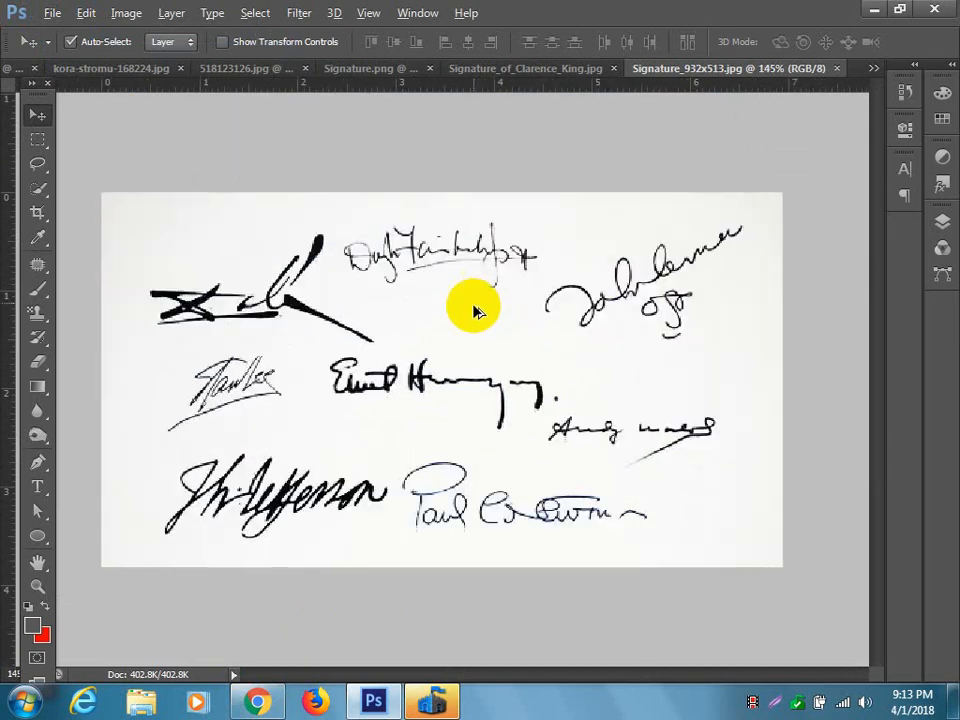
scroll(480, 368, "down", 3)
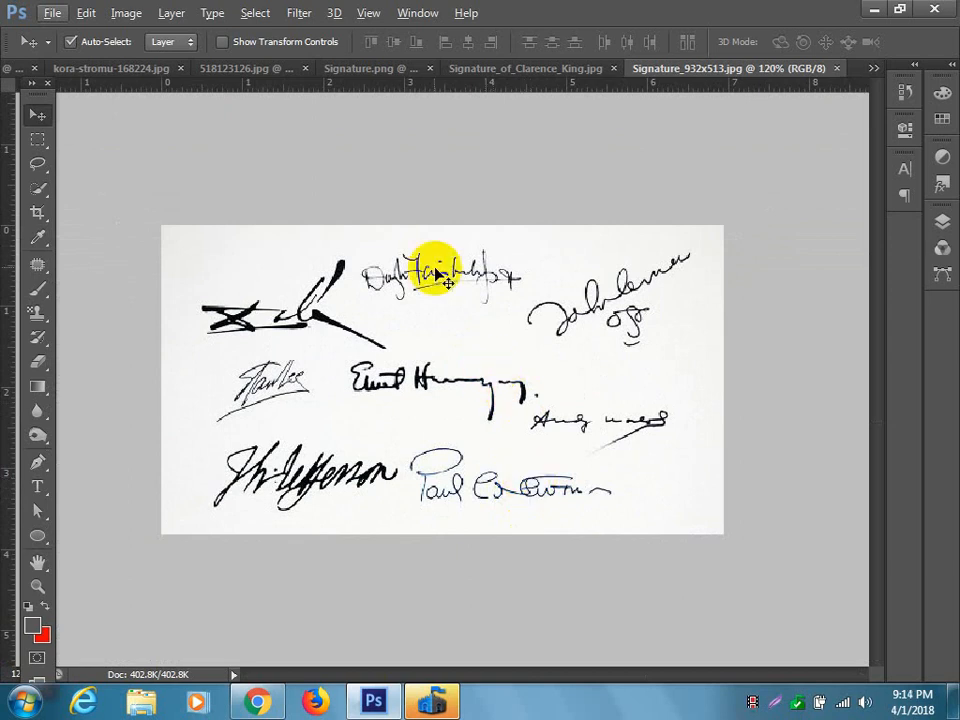
Crop the signature sheet to only the upper-middle signature with the underline.
scroll(455, 338, "up", 4)
scroll(463, 300, "up", 1)
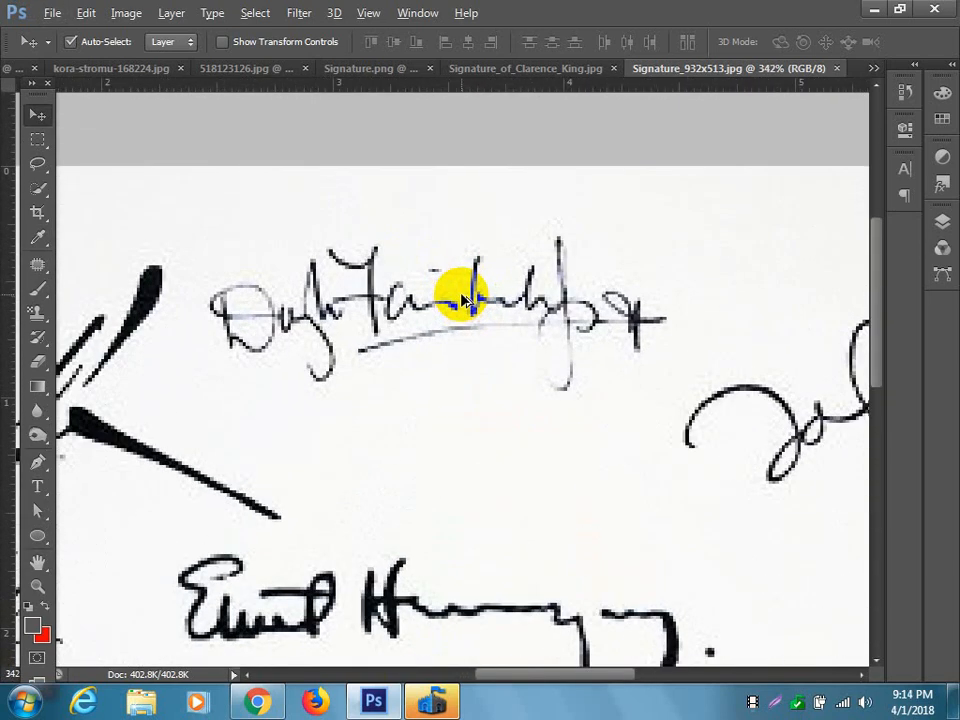
left_click(38, 212)
mouse_move(204, 236)
left_mouse_down()
mouse_move(454, 364)
mouse_move(674, 411)
left_mouse_up()
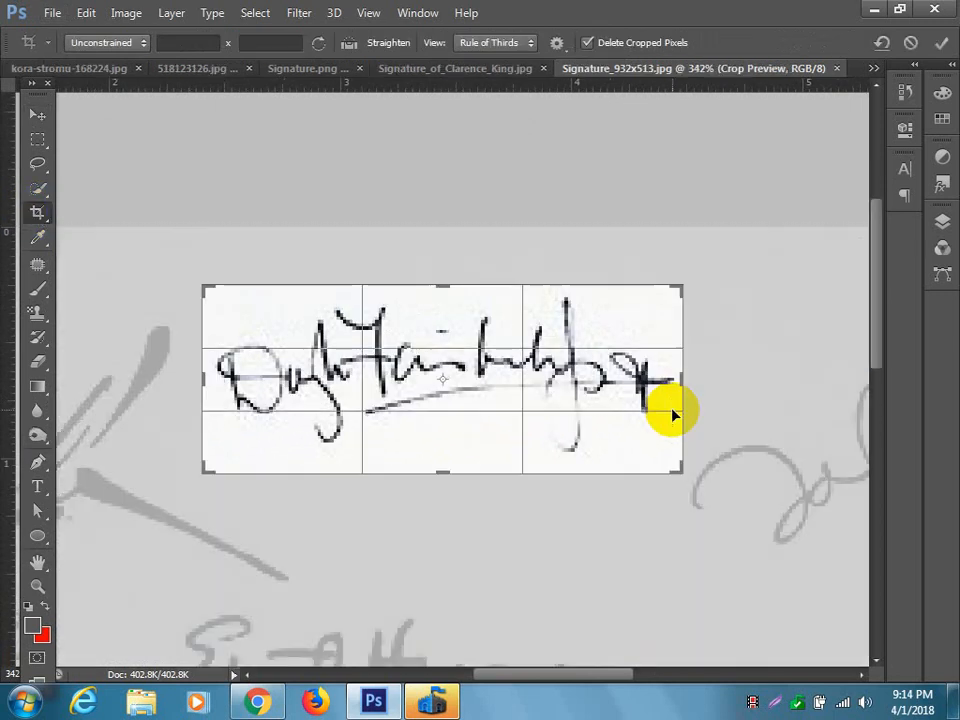
key("Return")
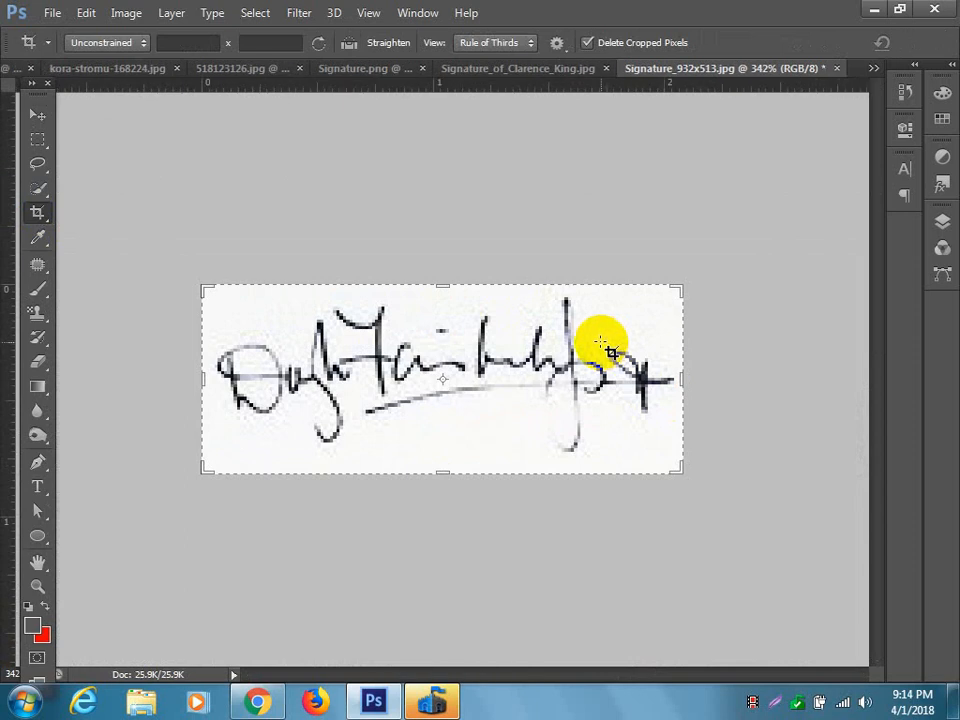
left_click(37, 115)
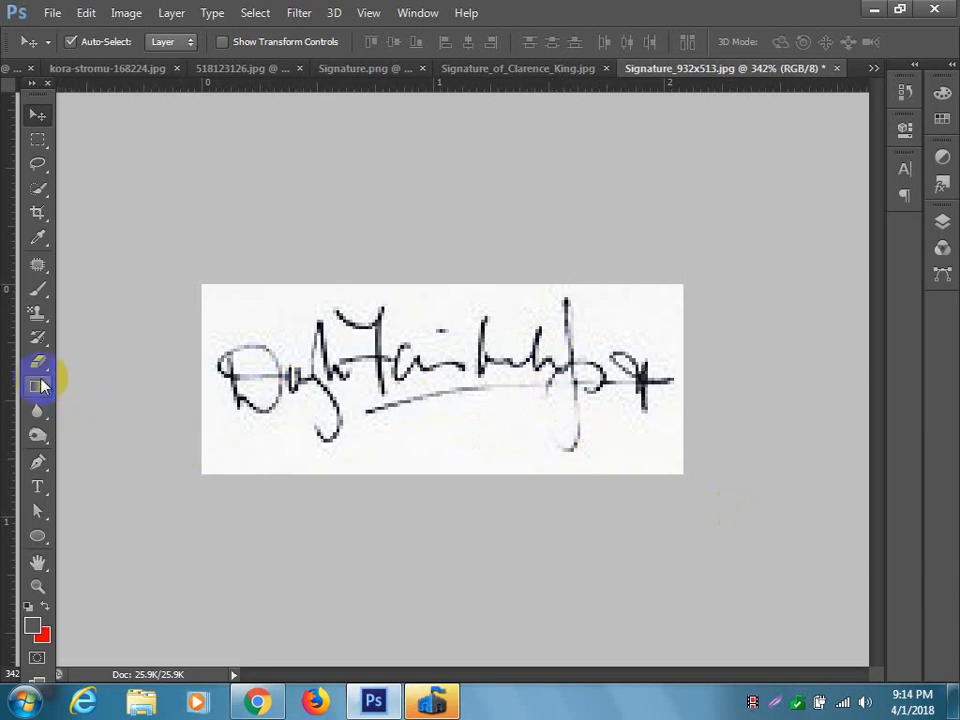
Darken the cropped signature's strokes with the Burn tool, using the Midtones range at 50% exposure.
left_click(38, 434)
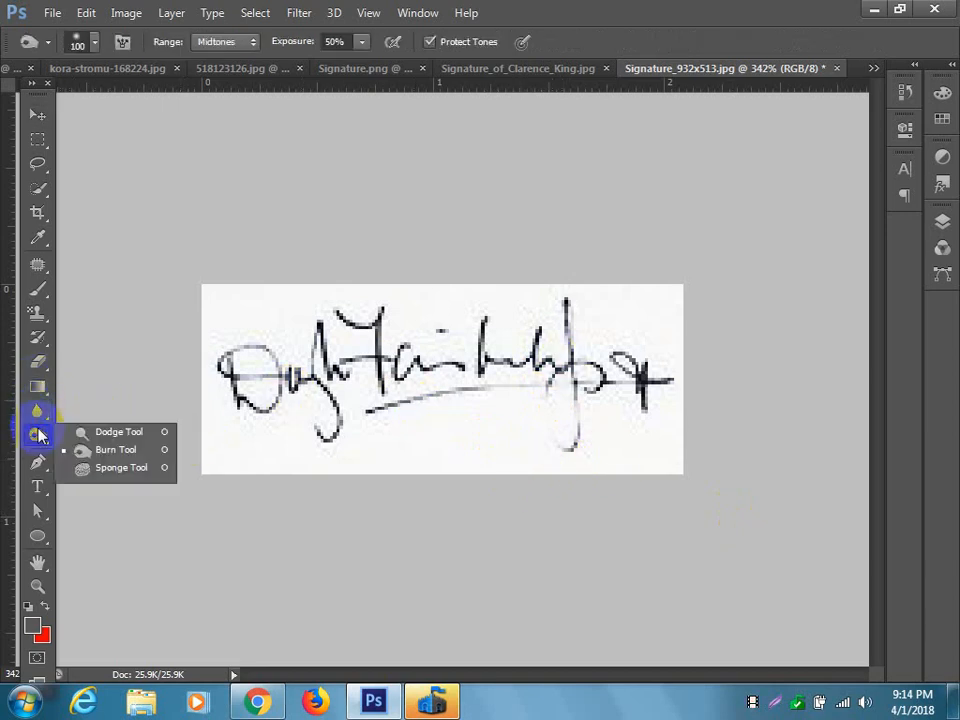
left_click(127, 452)
mouse_move(289, 365)
left_mouse_down()
mouse_move(535, 392)
mouse_move(306, 379)
mouse_move(605, 413)
mouse_move(462, 375)
mouse_move(676, 418)
mouse_move(337, 363)
mouse_move(640, 402)
mouse_move(533, 364)
mouse_move(242, 374)
mouse_move(528, 358)
mouse_move(227, 336)
left_mouse_up()
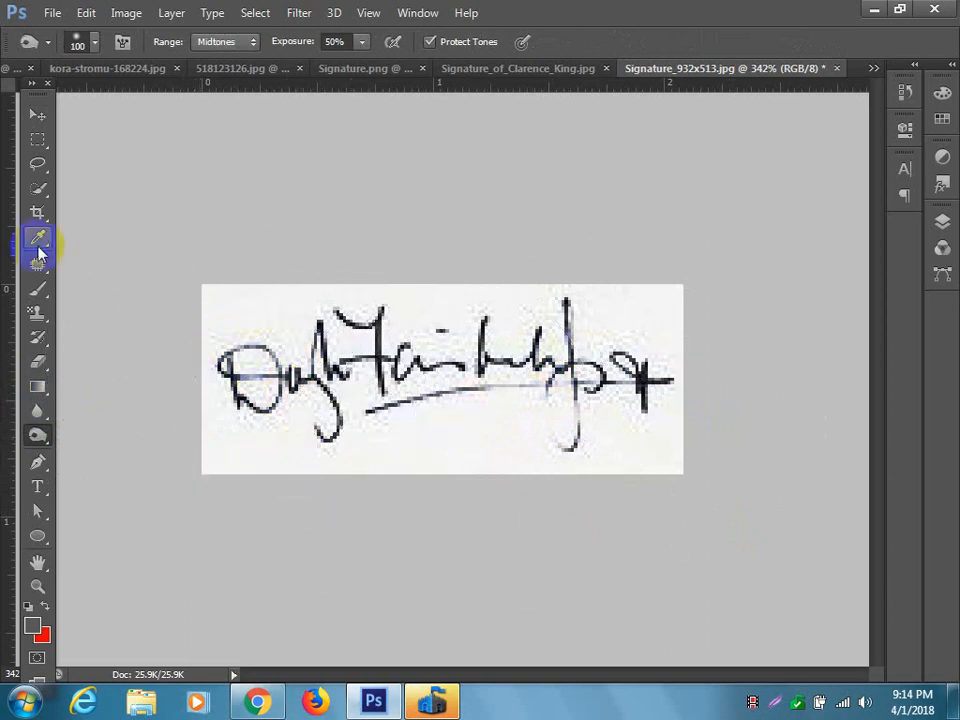
left_click(129, 14)
mouse_move(167, 60)
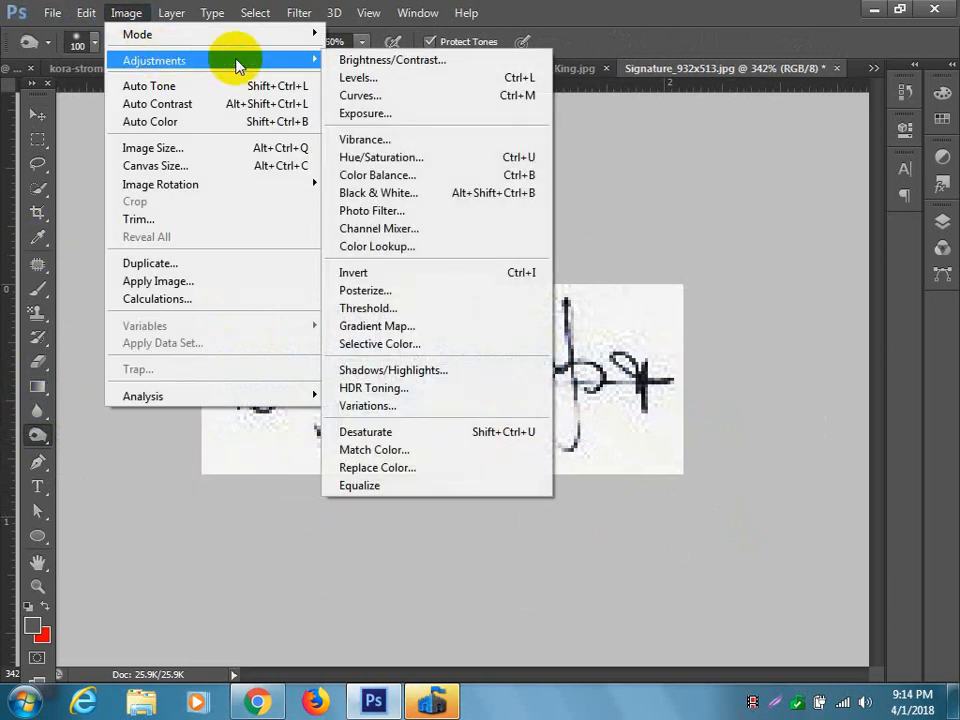
left_click(343, 62)
mouse_move(670, 143)
left_mouse_down()
mouse_move(655, 141)
mouse_move(703, 145)
left_mouse_up()
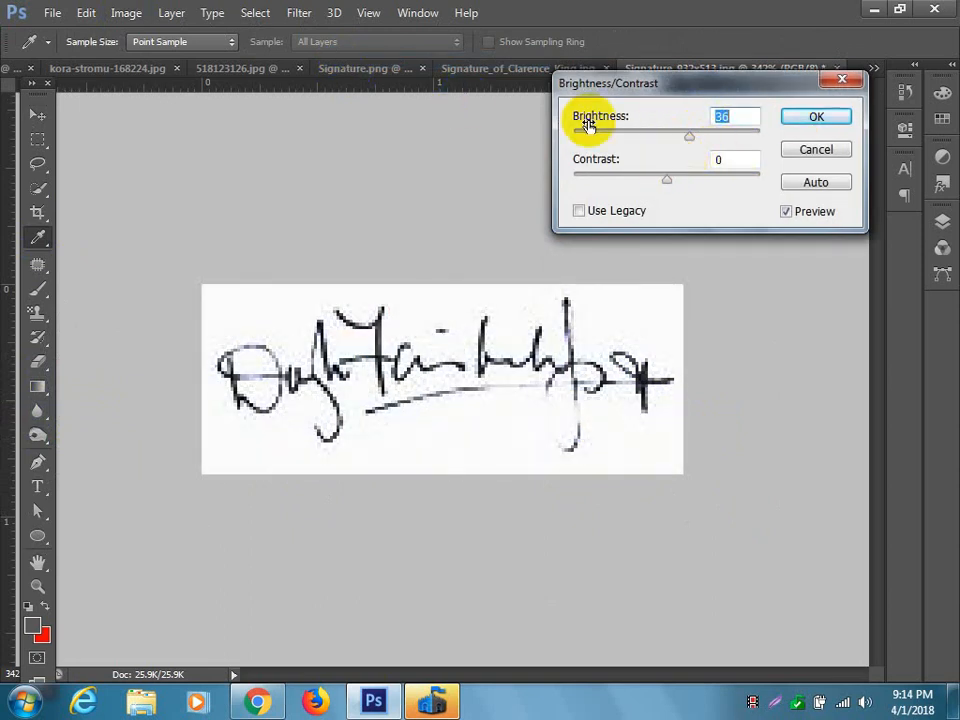
left_click(813, 152)
key("o")
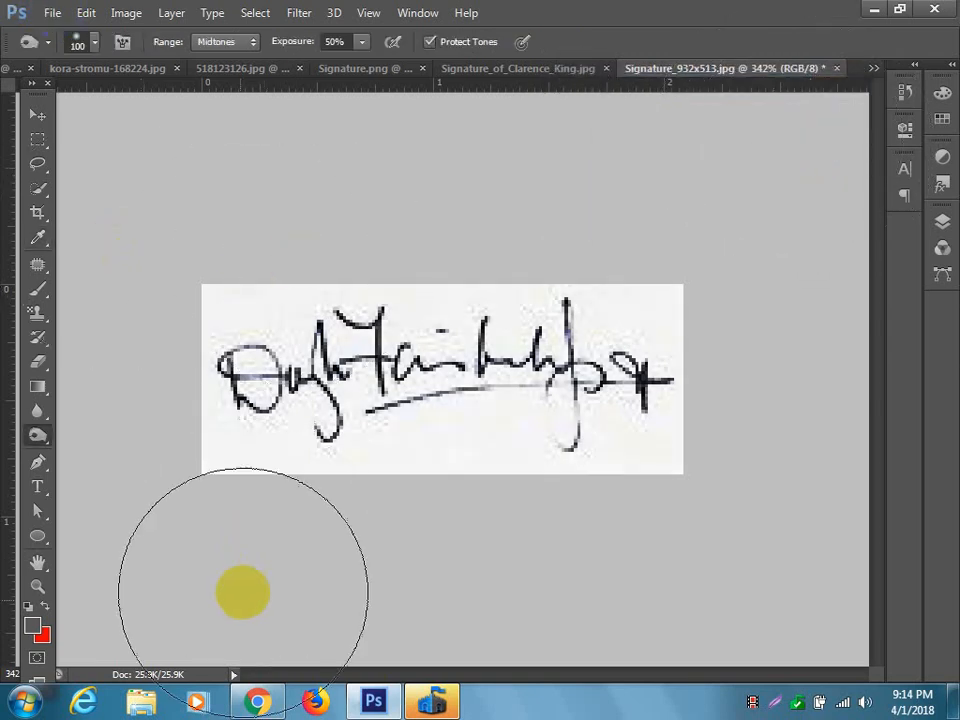
Switch to Chrome and download the black underlined signature on a pale background, maxresdefault.jpg, from the image results to the Desktop.
left_click(265, 704)
scroll(480, 497, "up", 9)
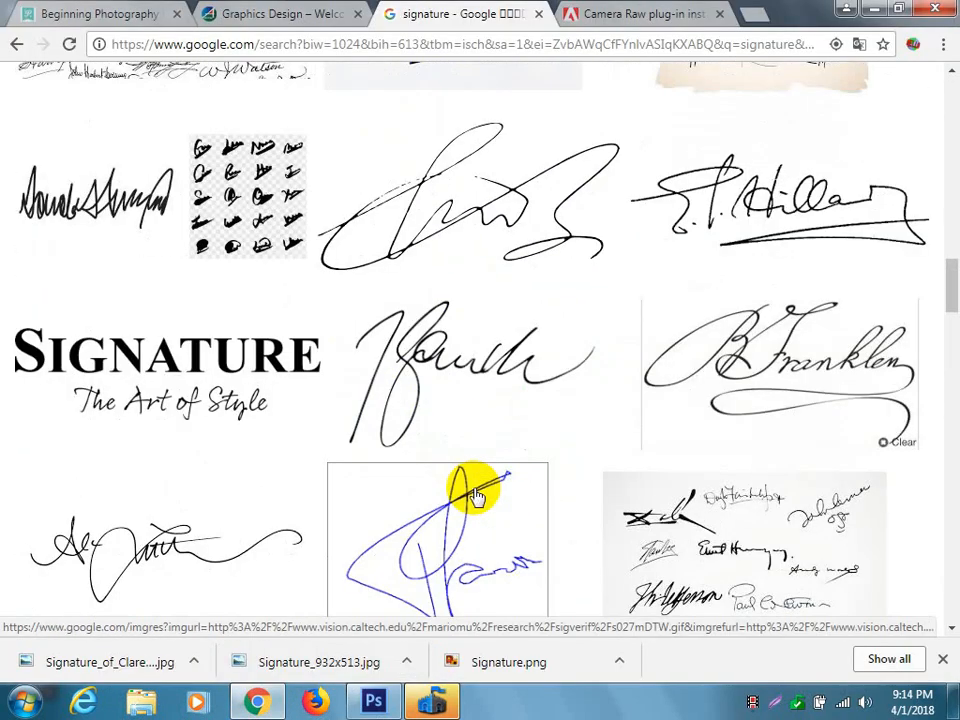
scroll(476, 497, "up", 3)
left_click(68, 468)
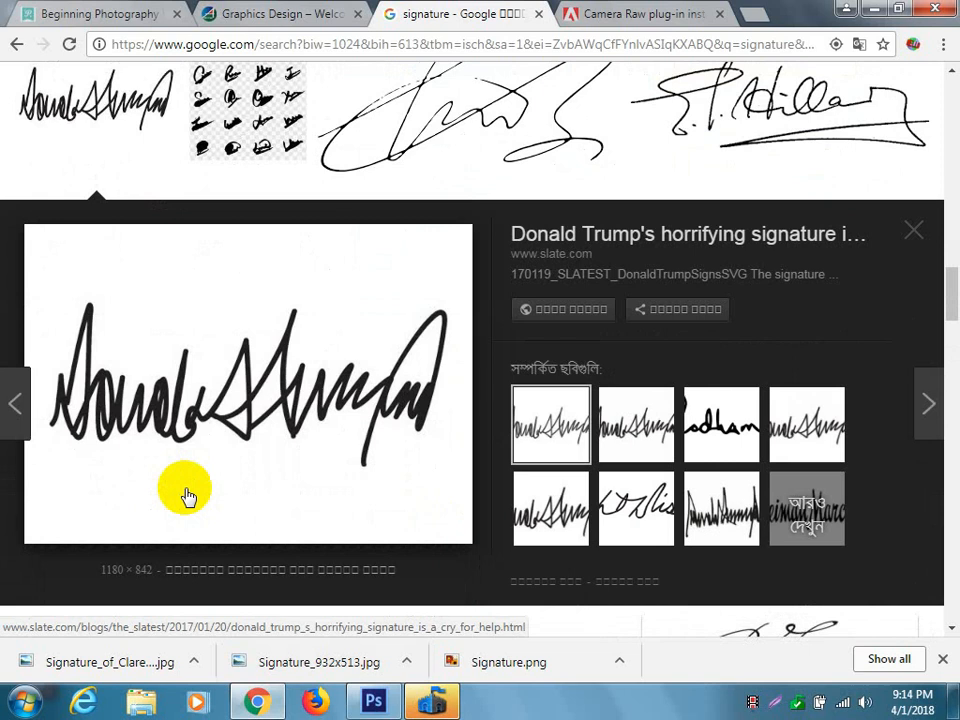
scroll(300, 499, "down", 10)
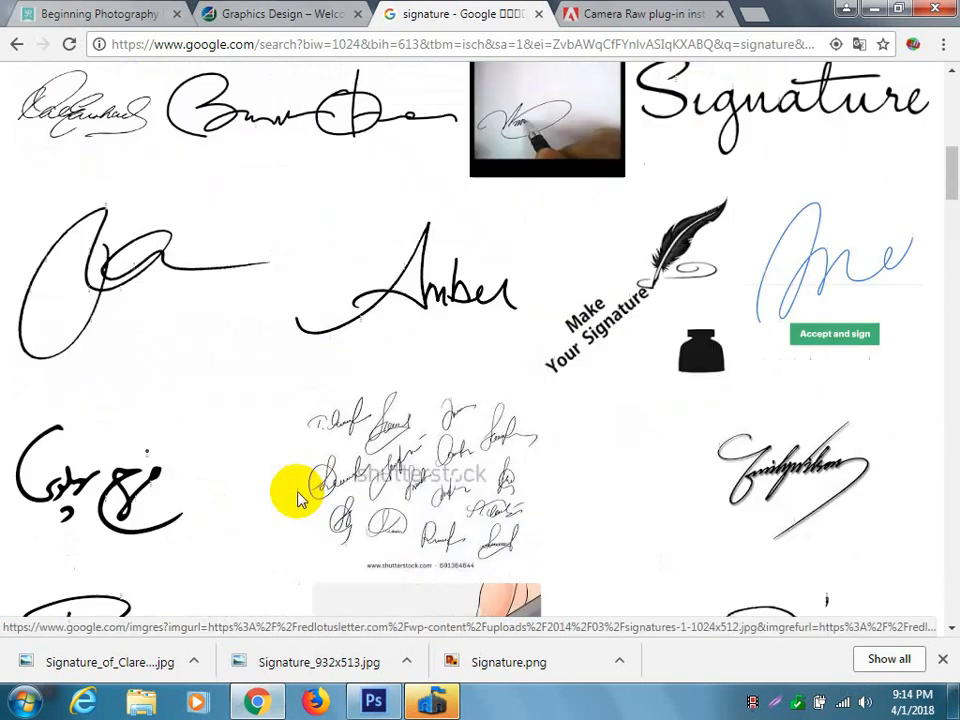
scroll(296, 498, "down", 5)
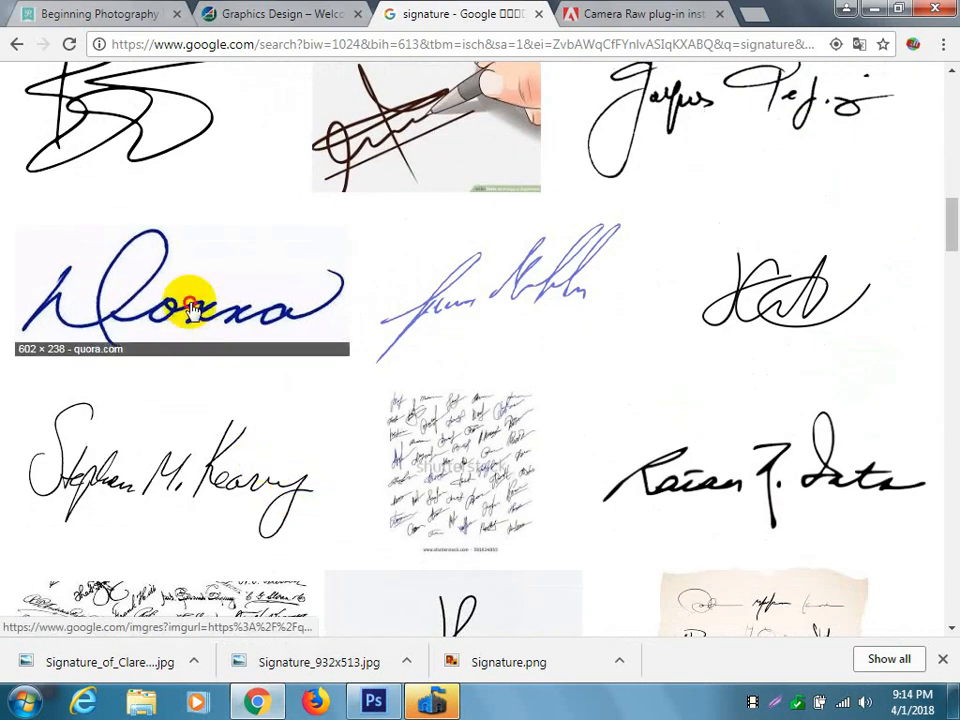
left_click(126, 246)
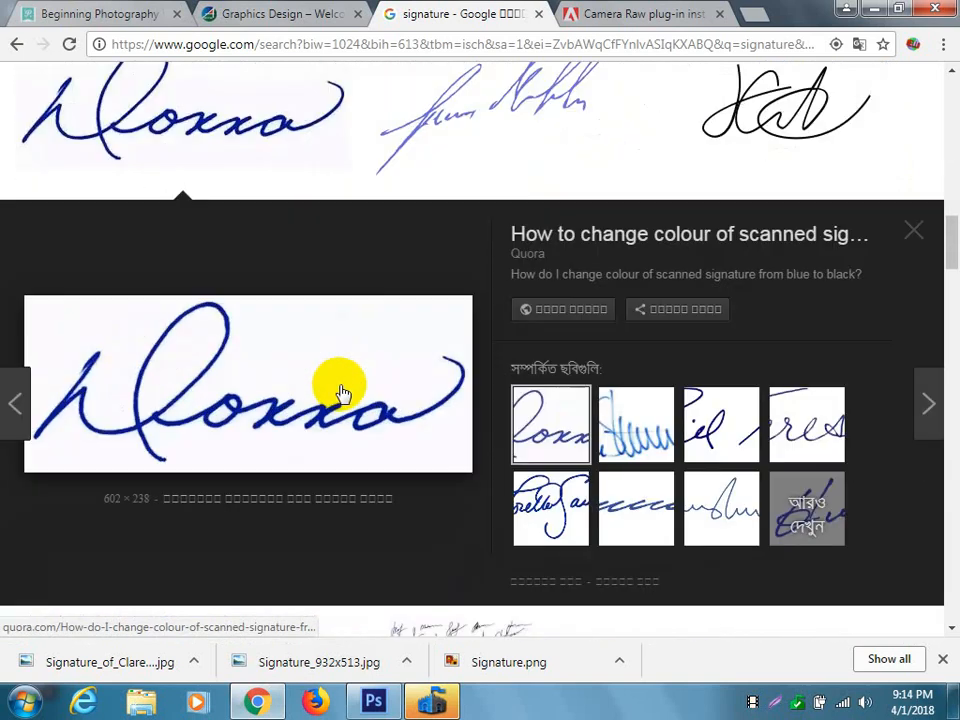
scroll(338, 390, "down", 4)
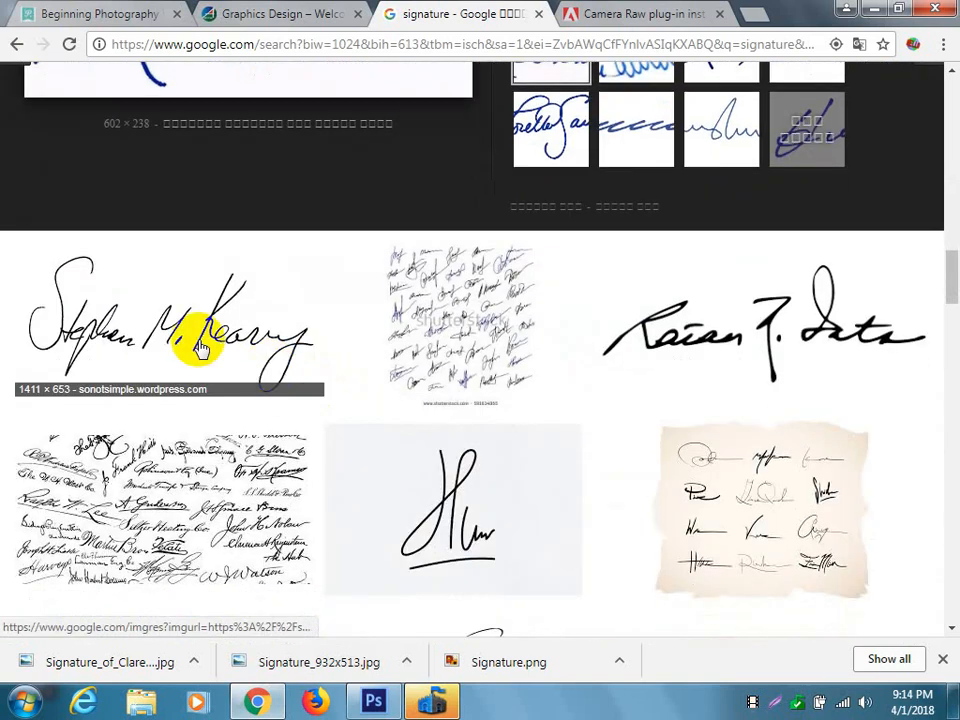
left_click(441, 500)
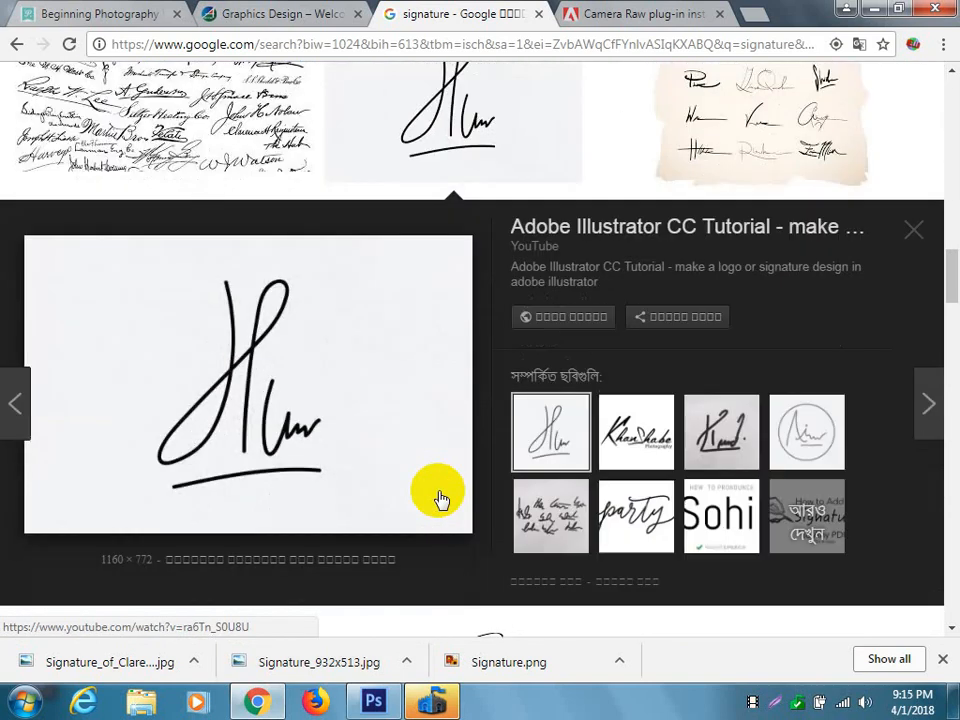
right_click(197, 349)
left_click(303, 516)
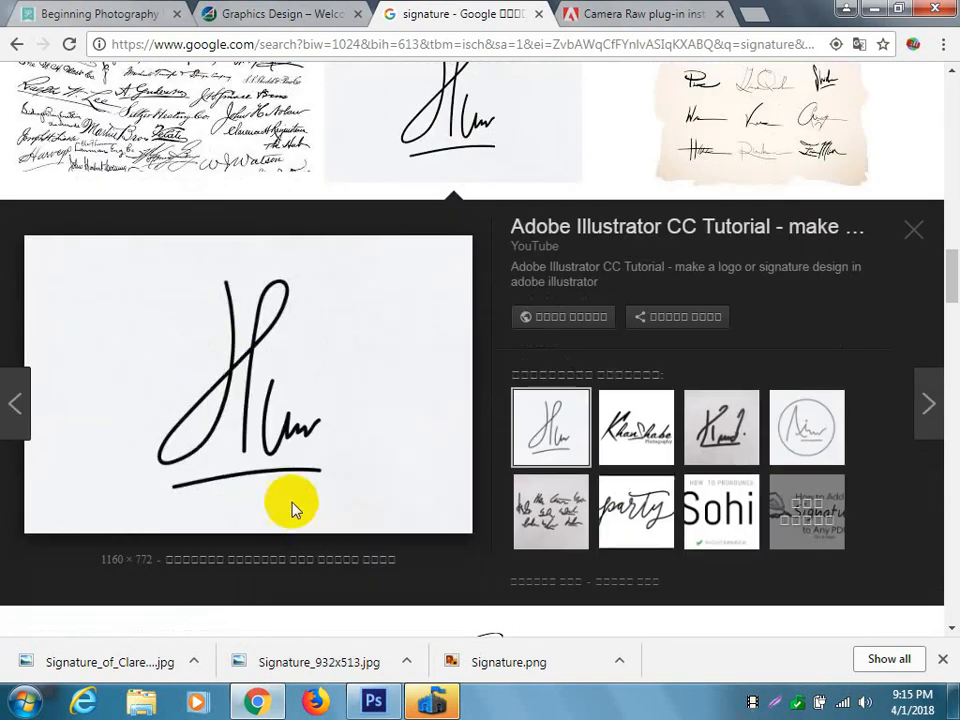
left_click(425, 420)
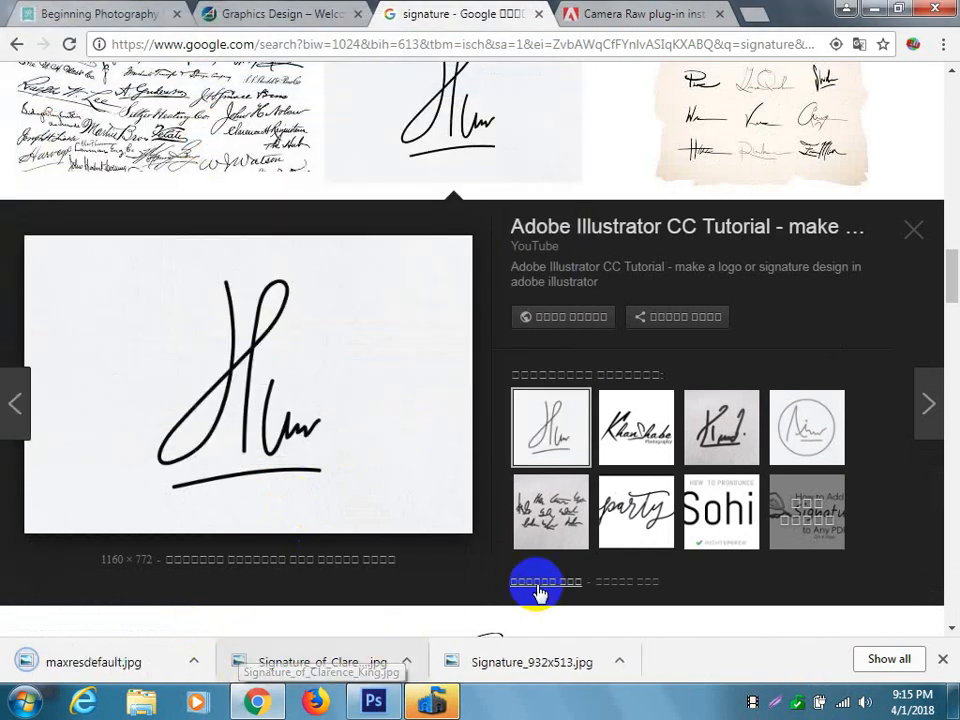
Preview the related signature on textured paper and browse the full set of related signature images for other styles.
left_click(723, 428)
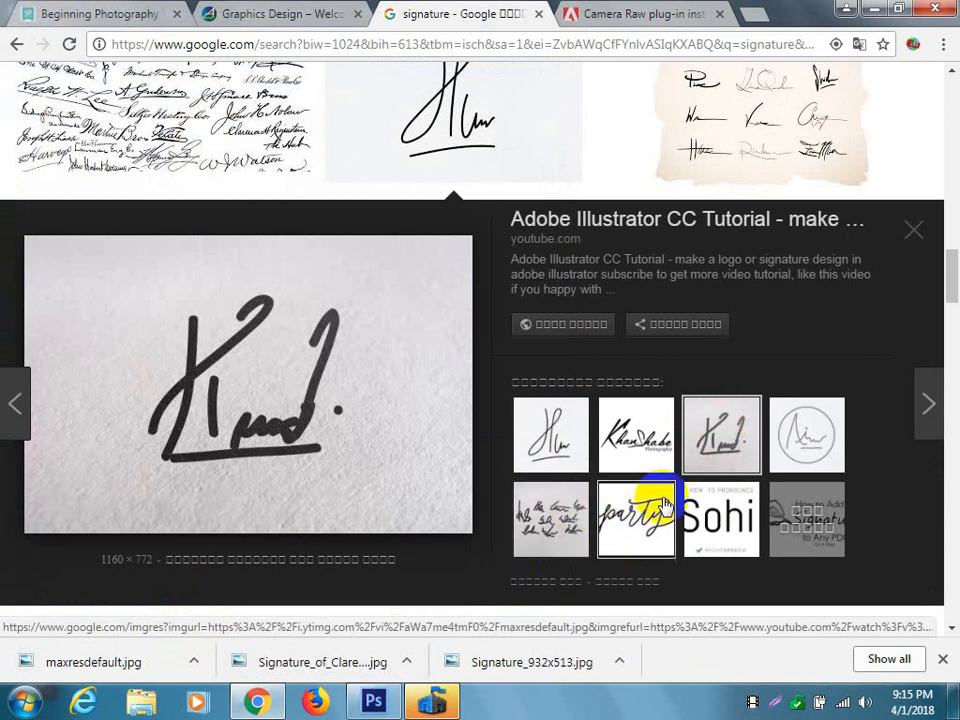
left_click(806, 519)
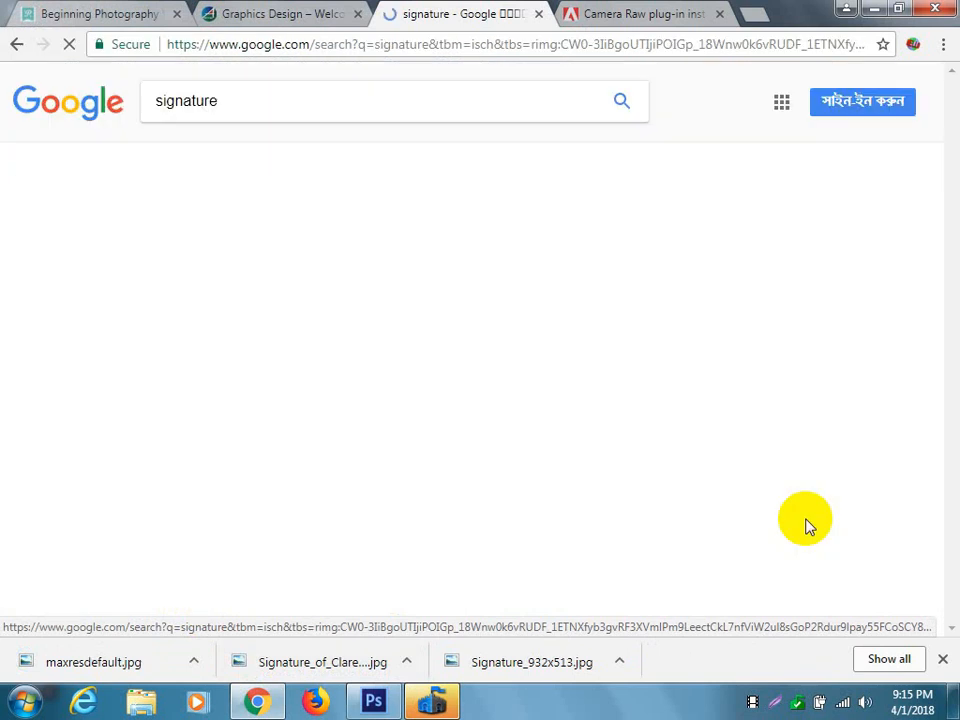
scroll(600, 430, "down", 2)
scroll(590, 437, "down", 5)
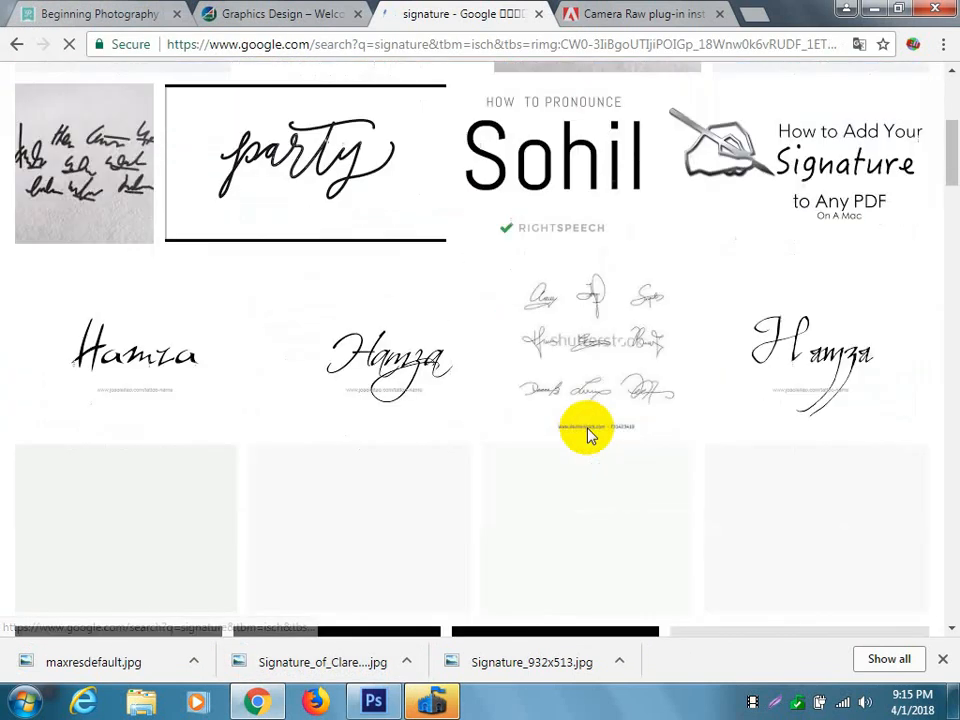
scroll(590, 437, "down", 10)
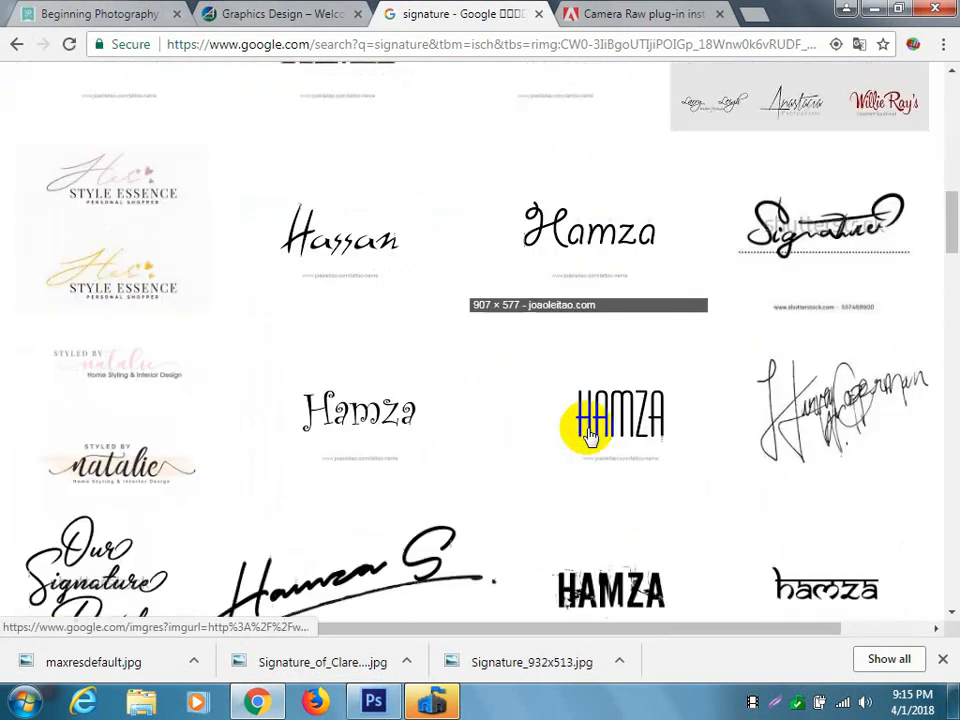
scroll(590, 437, "down", 10)
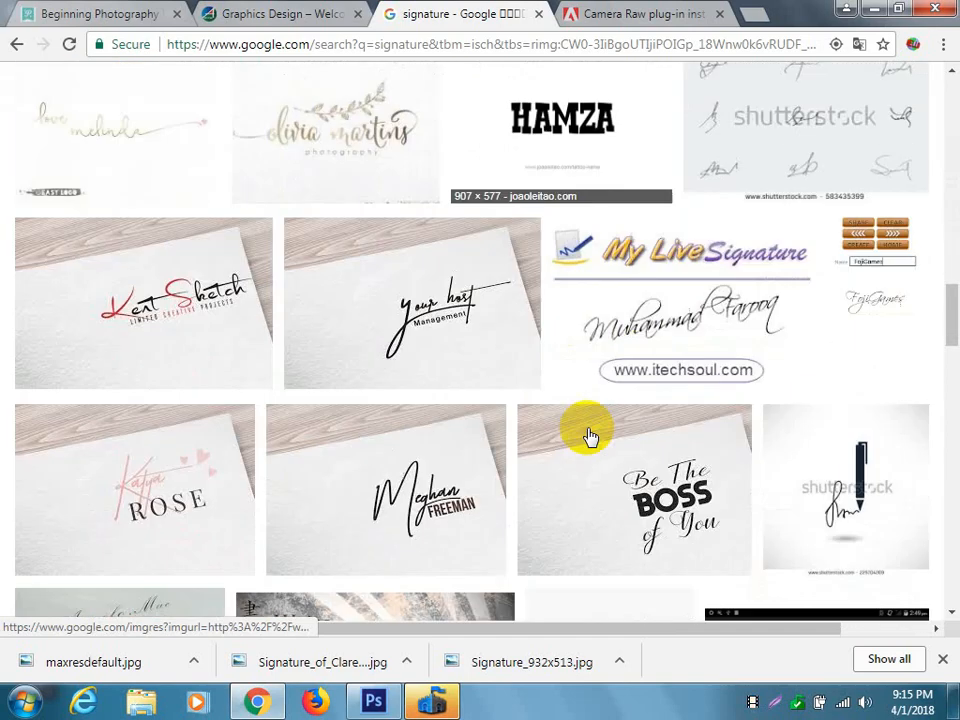
scroll(591, 435, "down", 5)
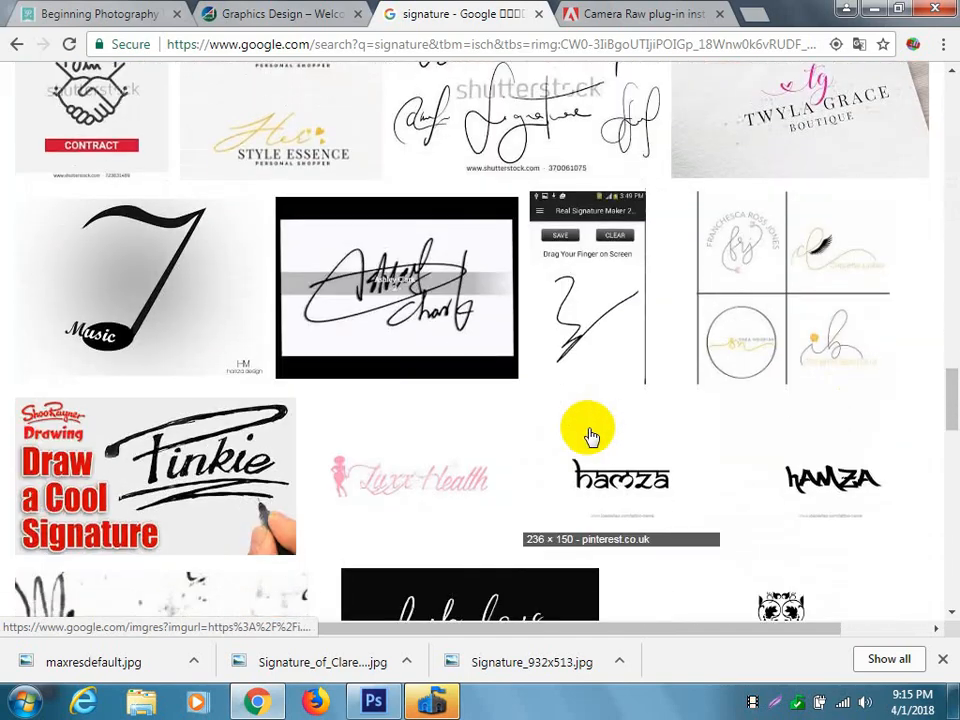
scroll(591, 435, "down", 8)
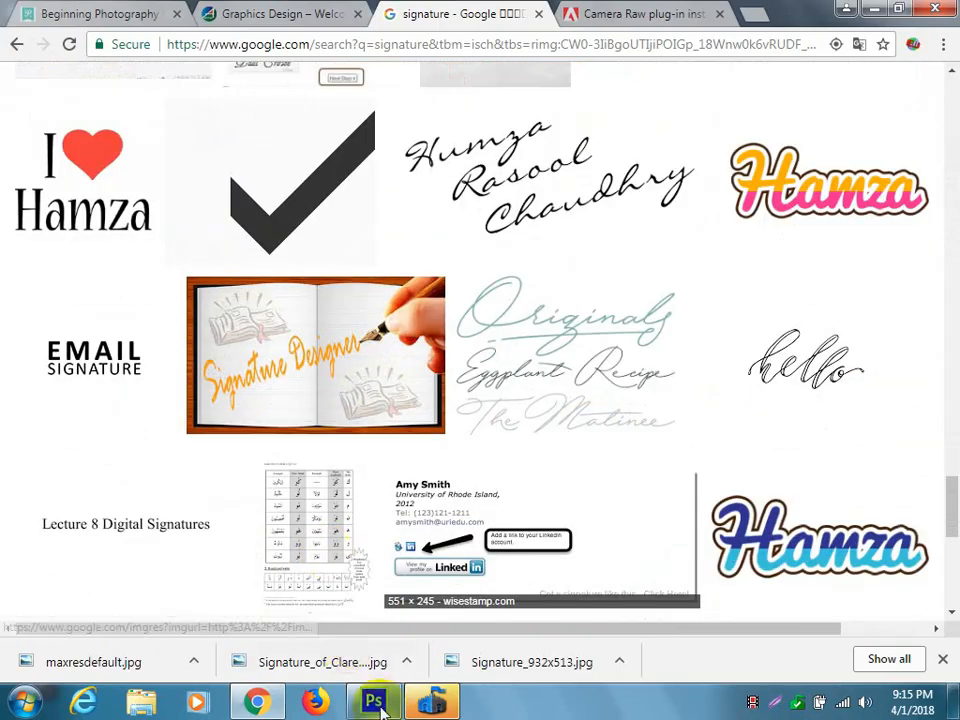
Switch to Photoshop and close Signature_932x513.jpg without saving, along with Signature_of_Clarence_King.jpg.
left_click(374, 702)
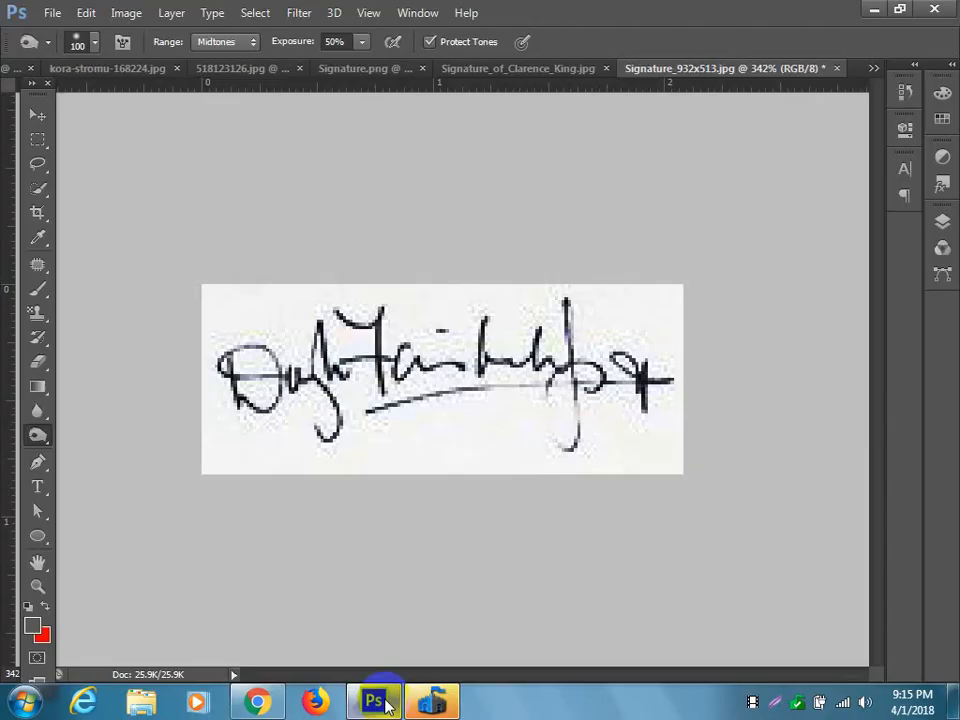
left_click(837, 68)
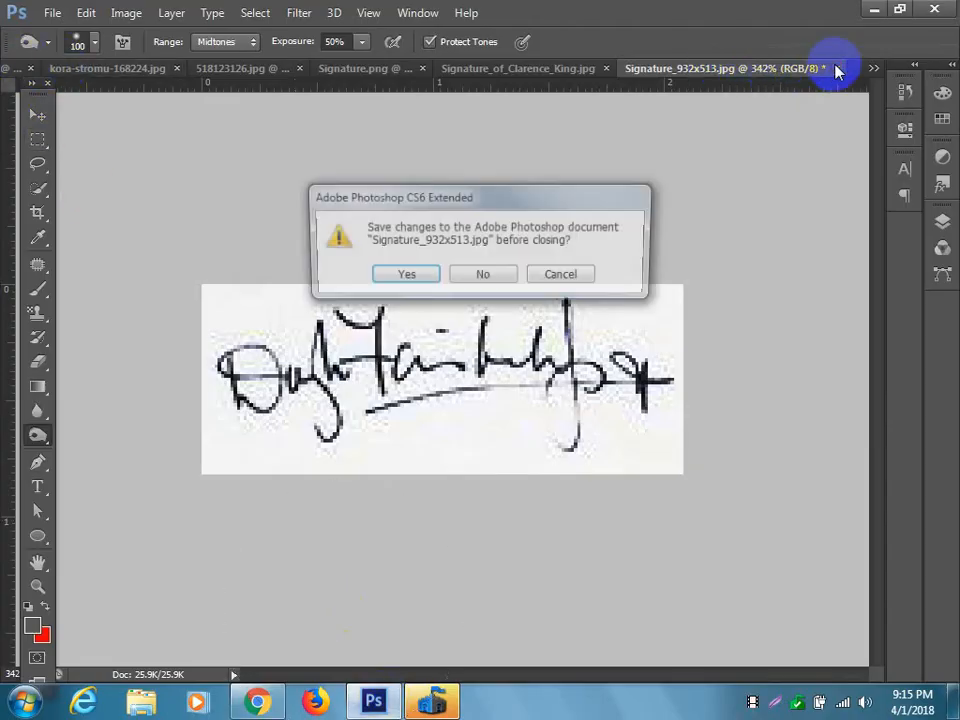
left_click(482, 276)
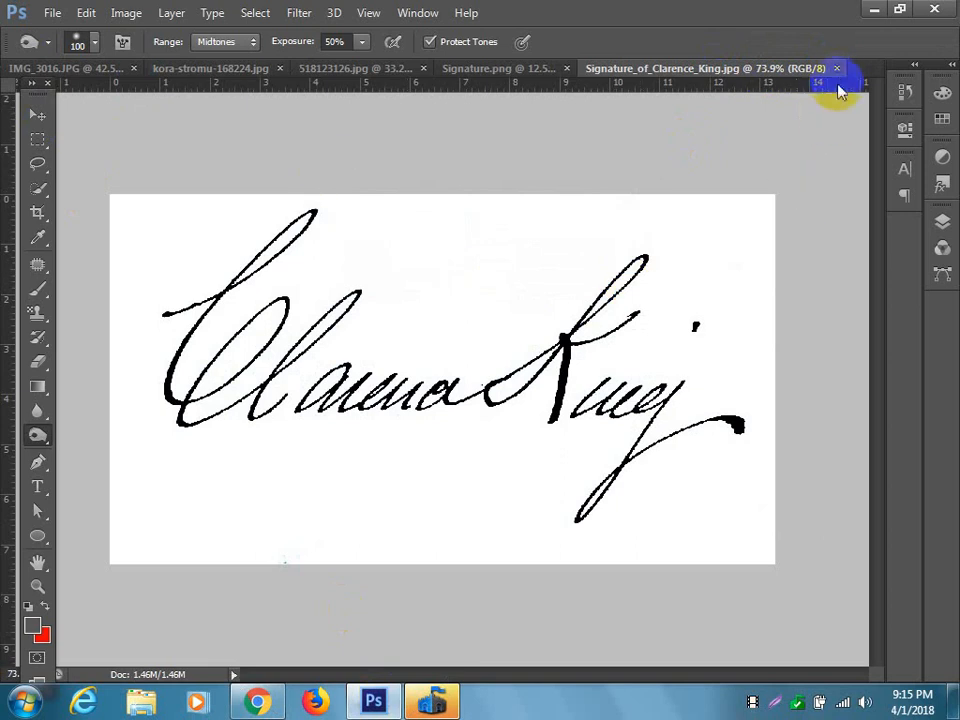
left_click(837, 68)
Open maxresdefault.jpg from the Desktop.
left_click(49, 12)
left_click(62, 49)
scroll(548, 305, "down", 12)
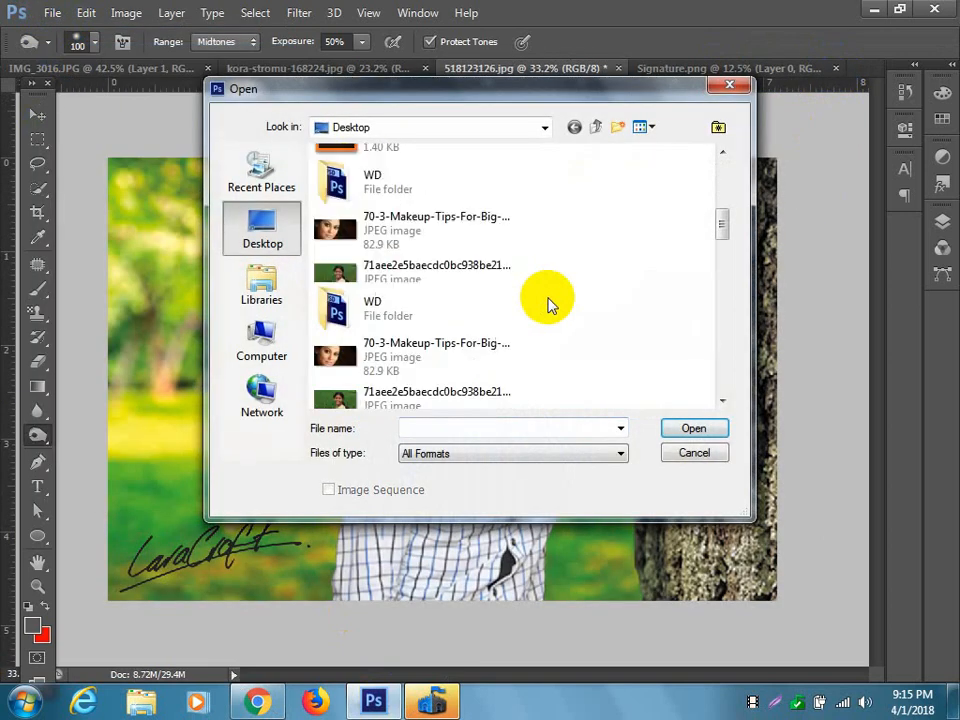
scroll(548, 305, "down", 12)
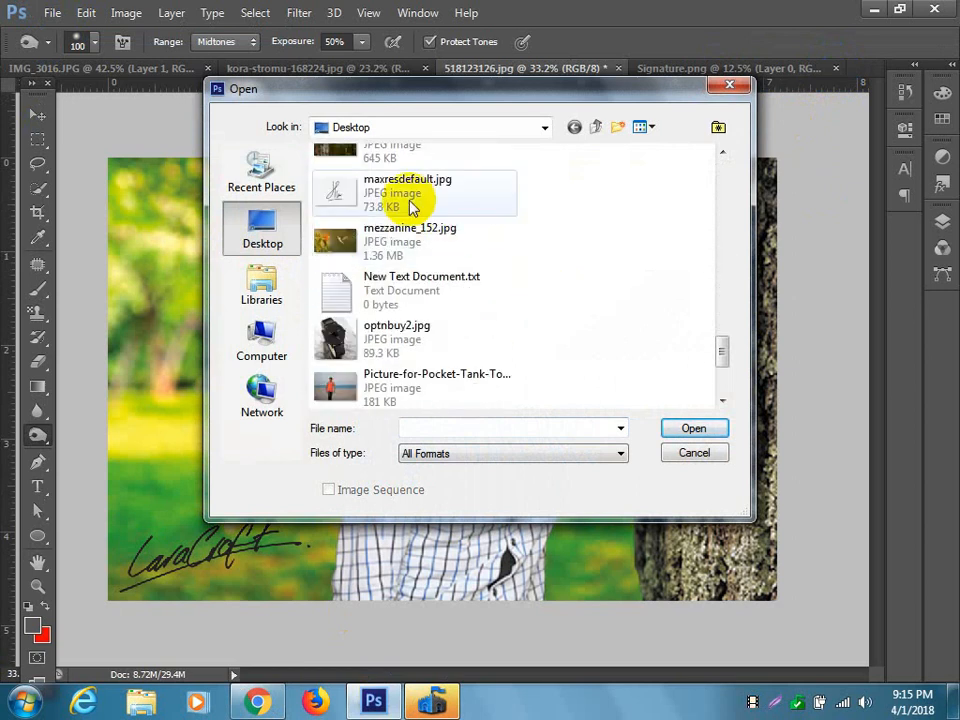
left_click(405, 195)
left_click(690, 428)
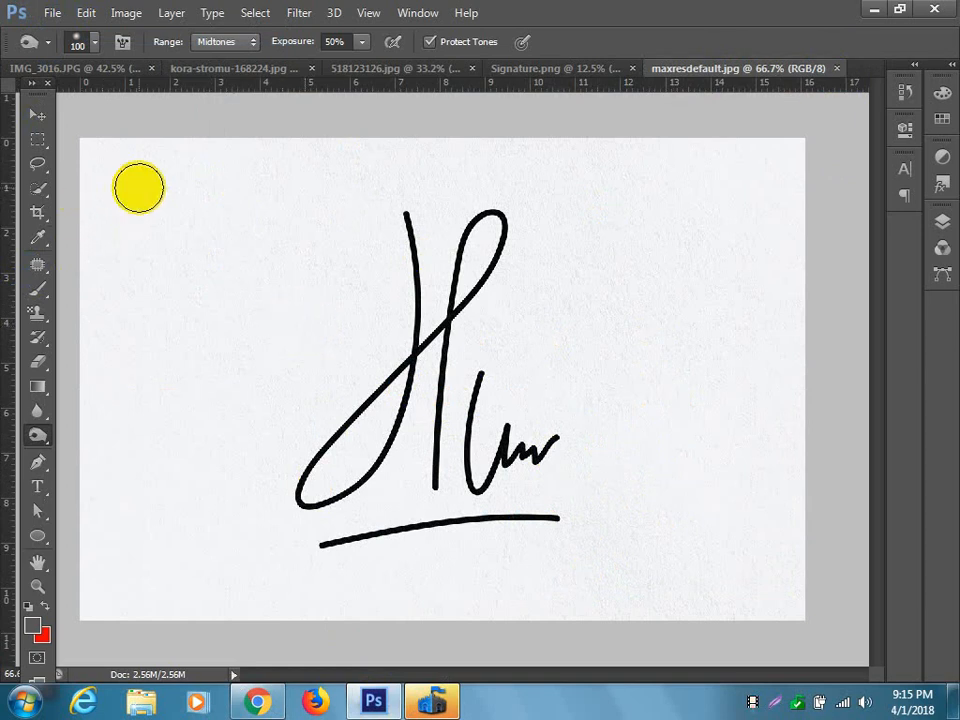
Apply a Brightness/Contrast adjustment to the signature image with brightness 55 and contrast -16.
left_click(136, 17)
mouse_move(167, 60)
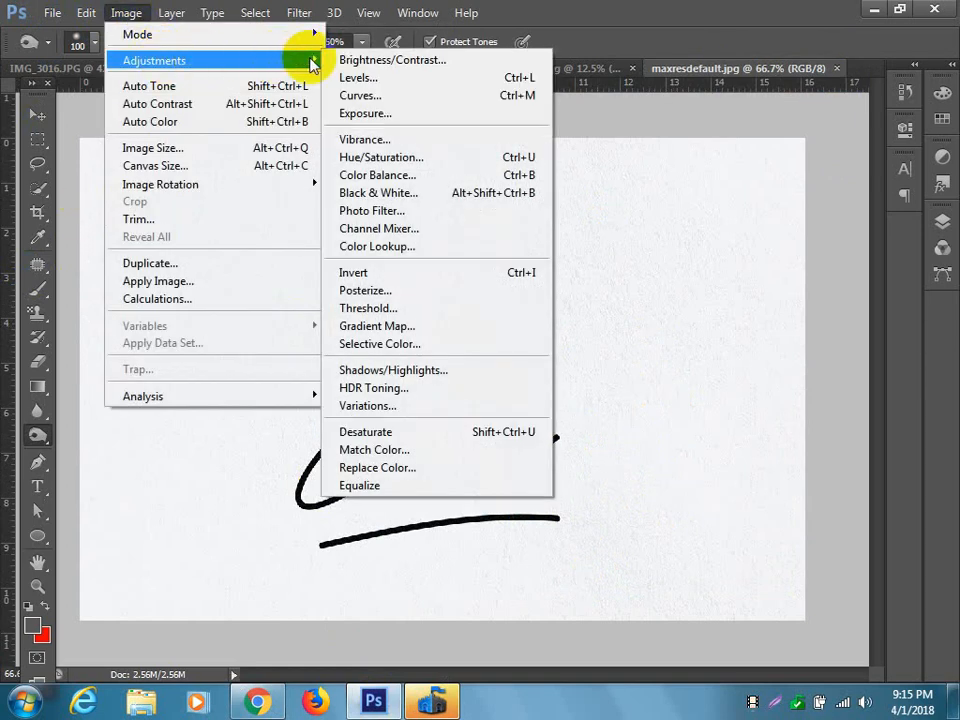
left_click(350, 62)
left_click_drag(669, 138, 685, 138)
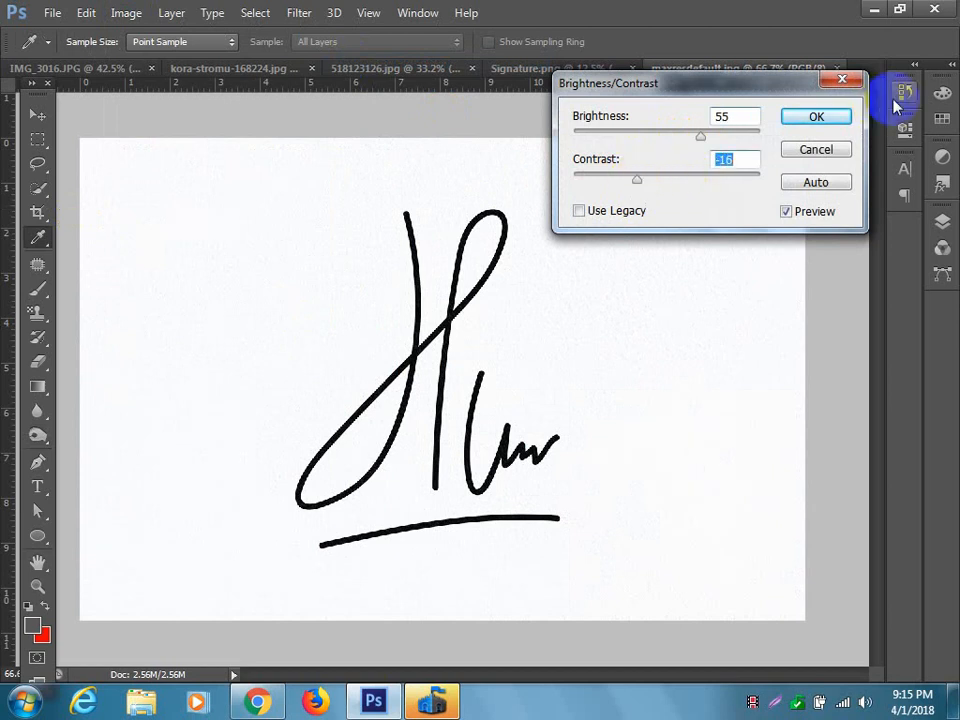
left_click(830, 118)
key("o")
Apply Levels to the signature image, lowering the white input level and raising the black one to whiten the paper and darken the strokes.
left_click(122, 12)
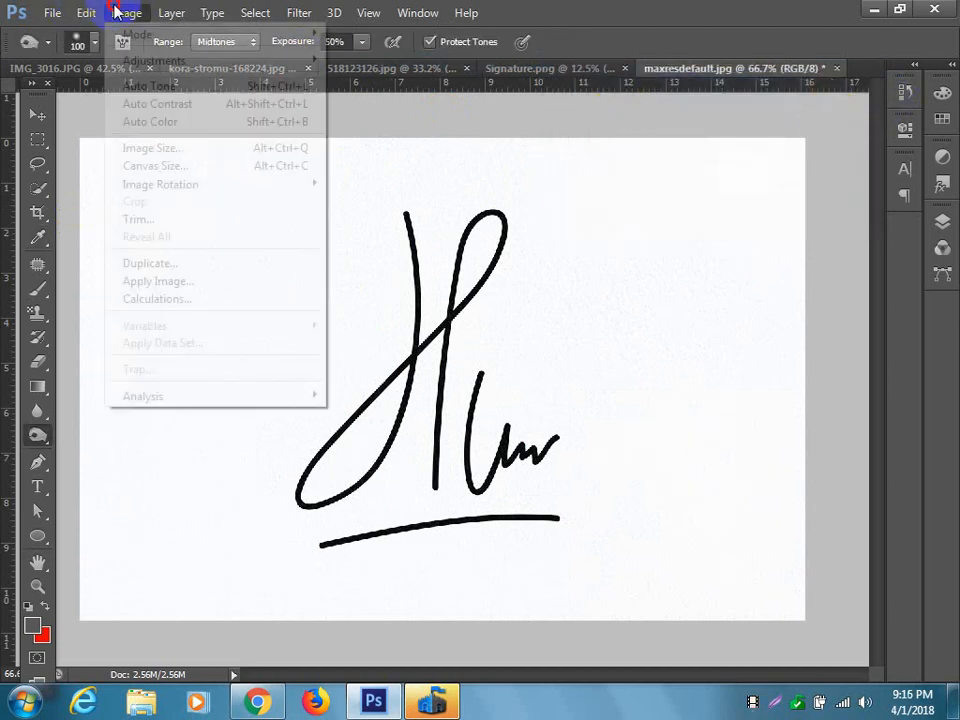
mouse_move(160, 61)
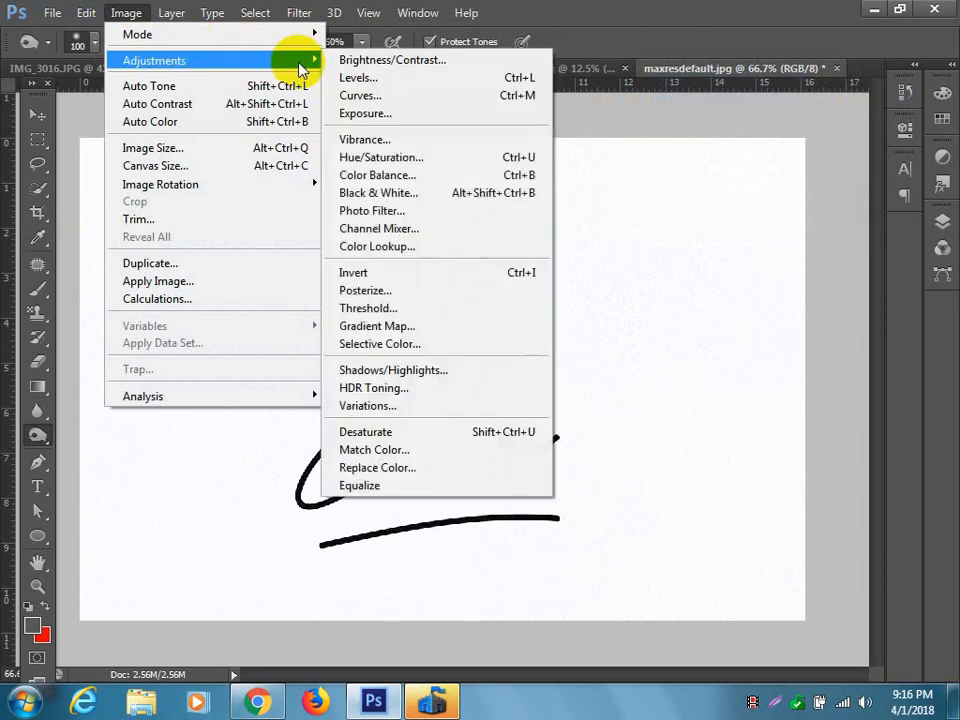
left_click(362, 78)
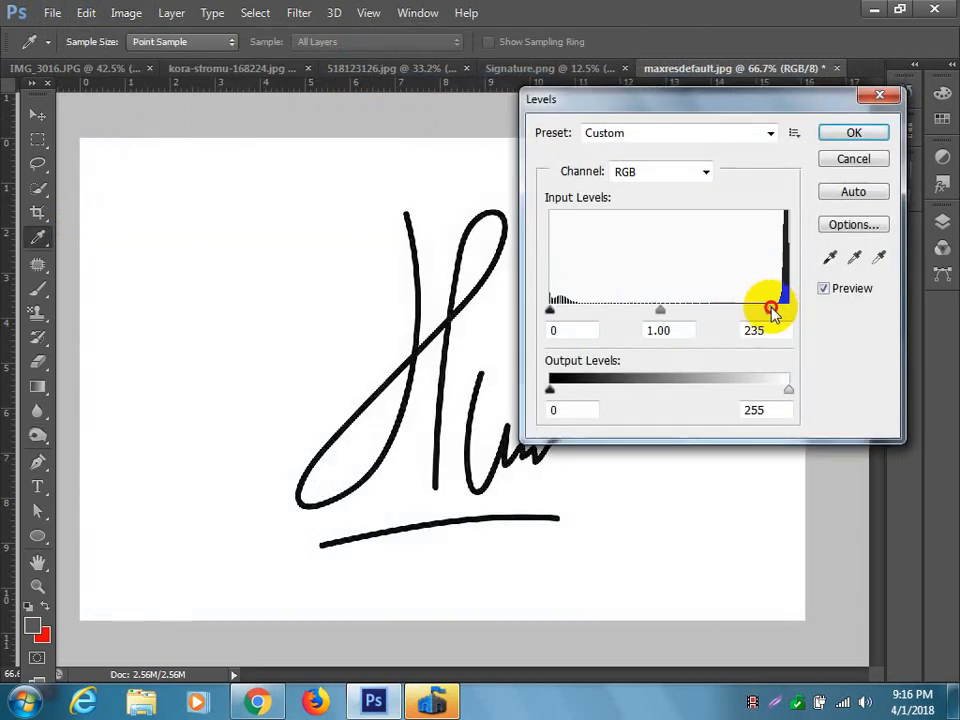
left_click_drag(754, 310, 749, 310)
left_click(747, 313)
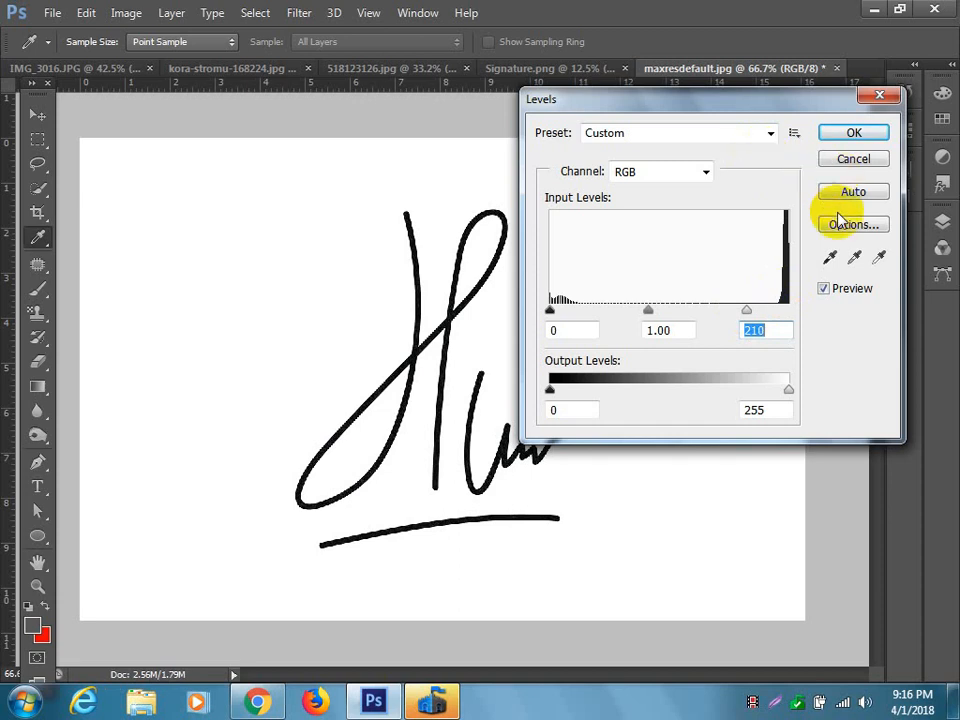
left_click(748, 313)
left_click_drag(748, 313, 645, 312)
left_click_drag(550, 312, 576, 311)
left_click(866, 140)
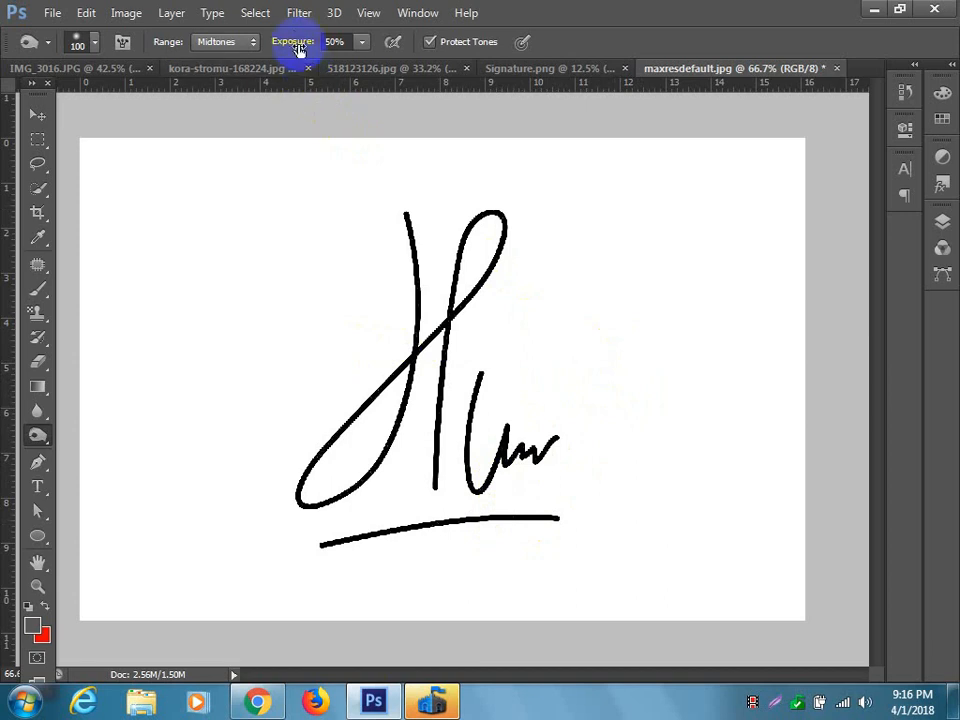
Select the black signature strokes with Color Range by sampling their color at a fuzziness of 200.
left_click(258, 14)
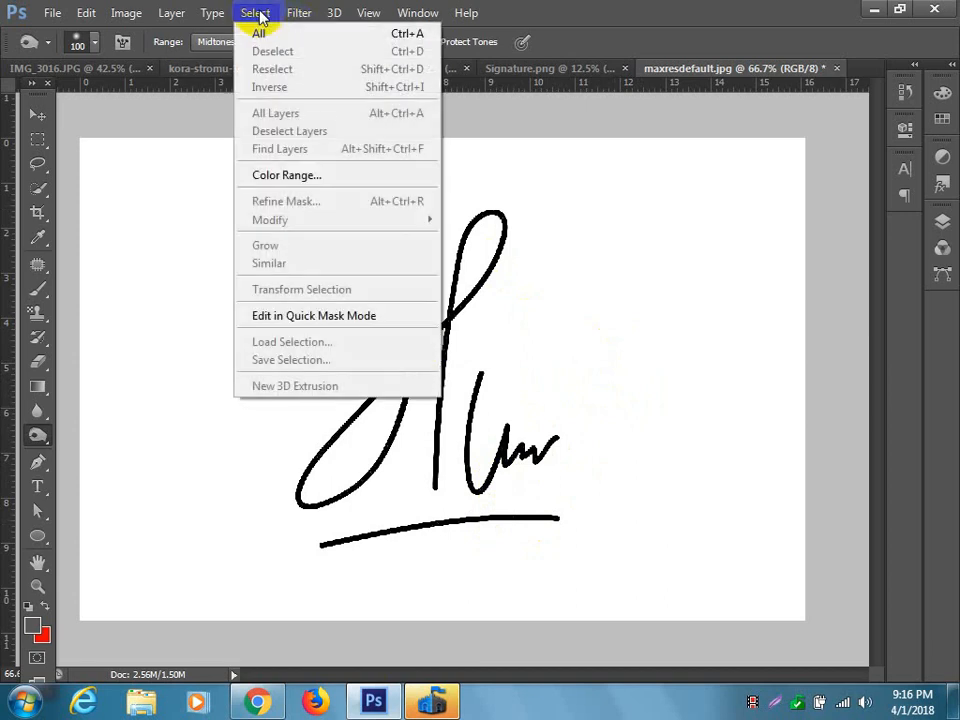
left_click(320, 177)
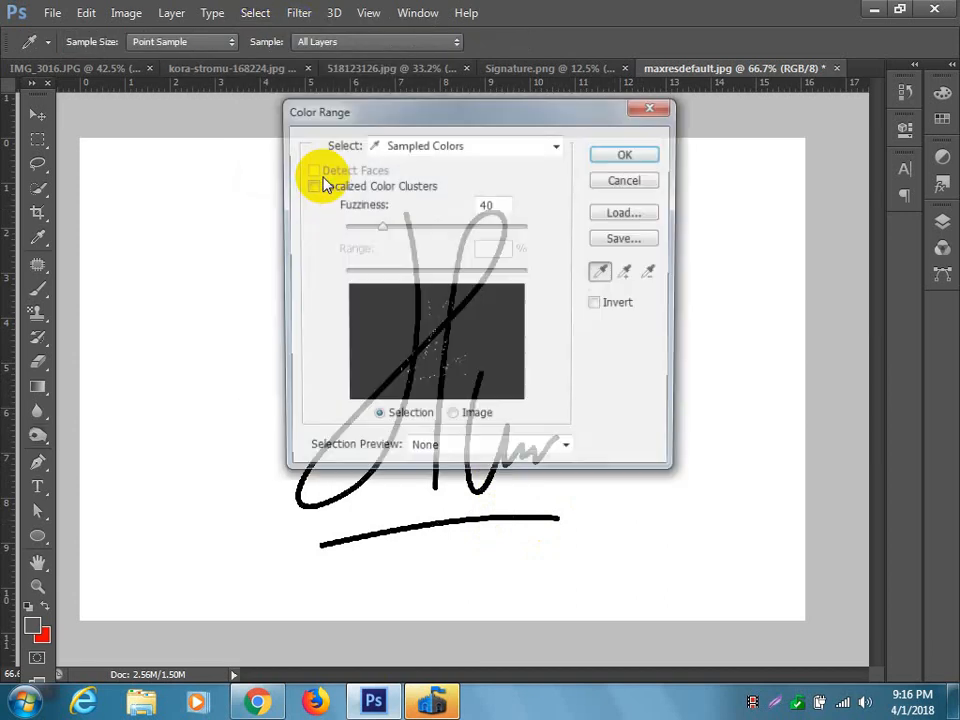
left_click_drag(412, 113, 602, 120)
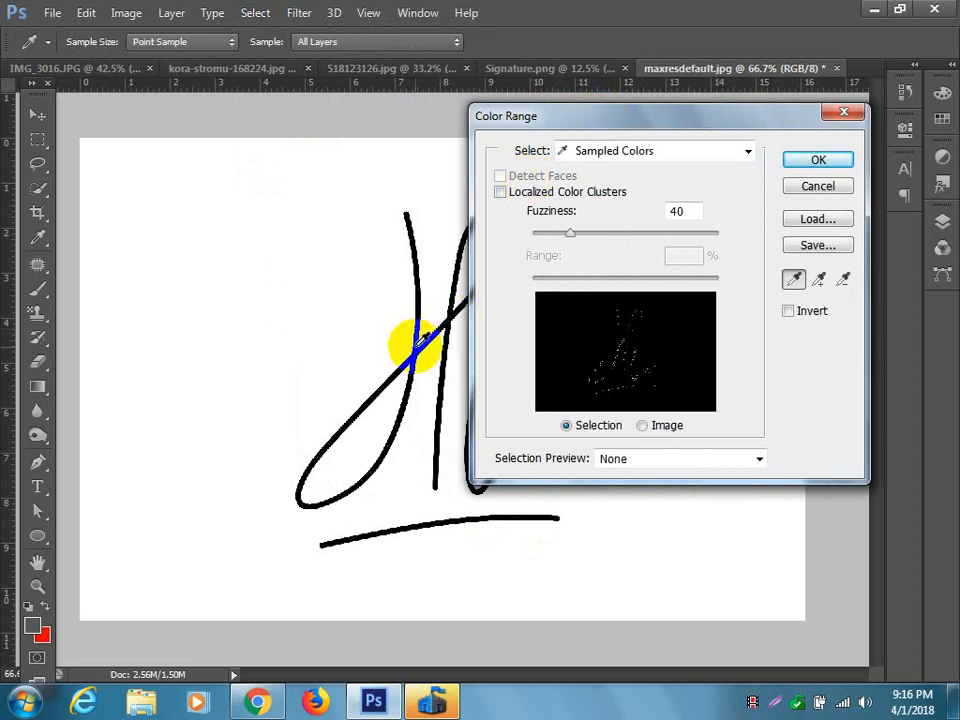
left_click(417, 350)
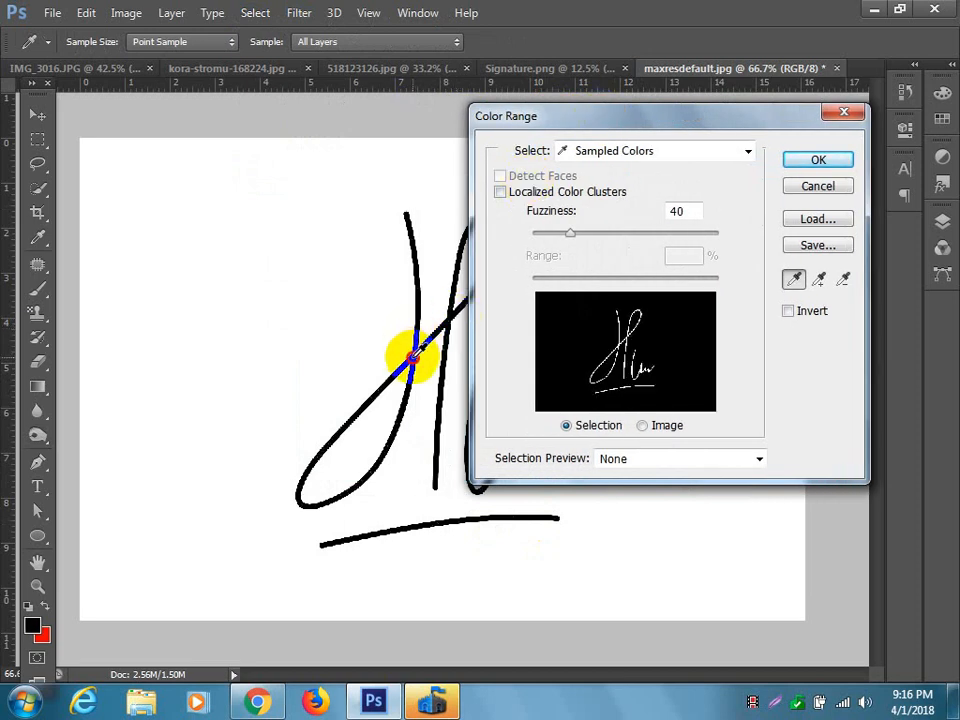
left_click_drag(570, 234, 754, 235)
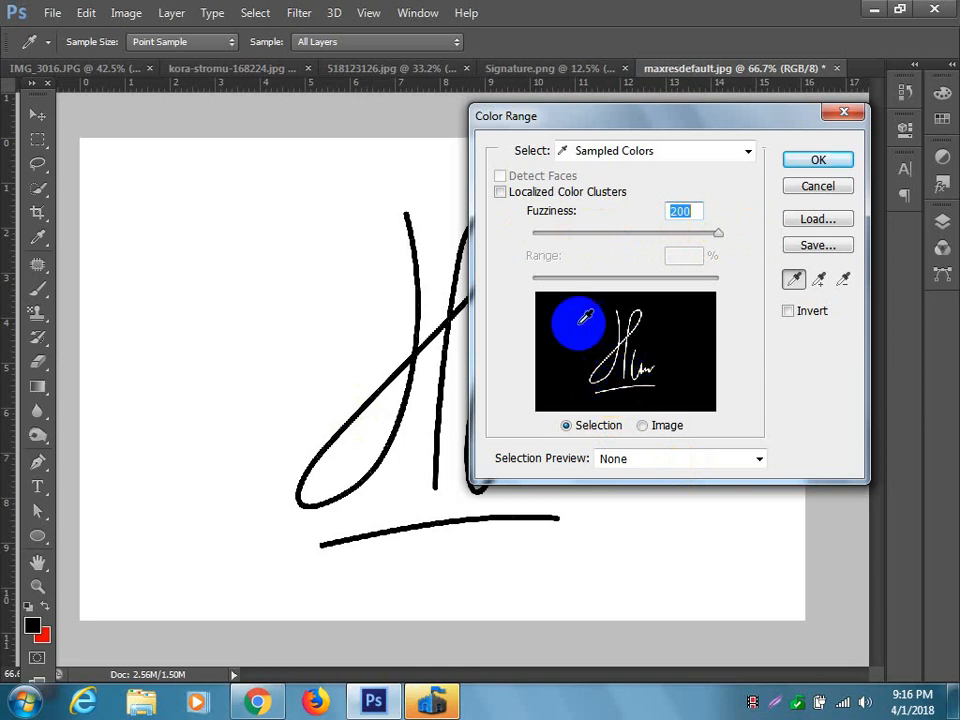
left_click(842, 165)
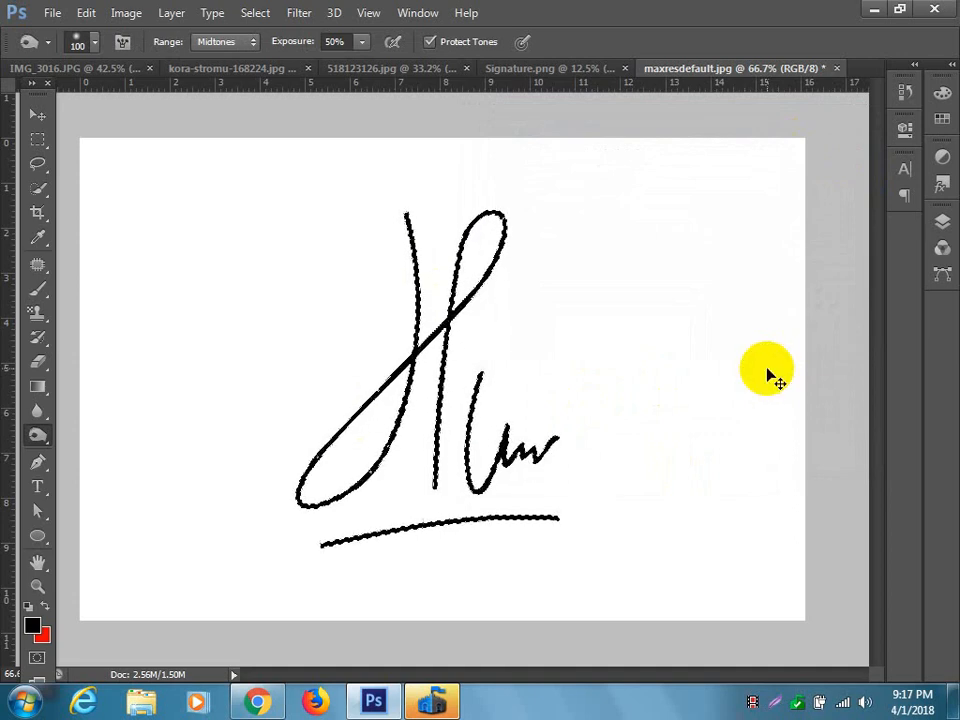
Copy the selected signature strokes to a new layer and hide the Background layer.
key("ctrl+j")
left_click(943, 220)
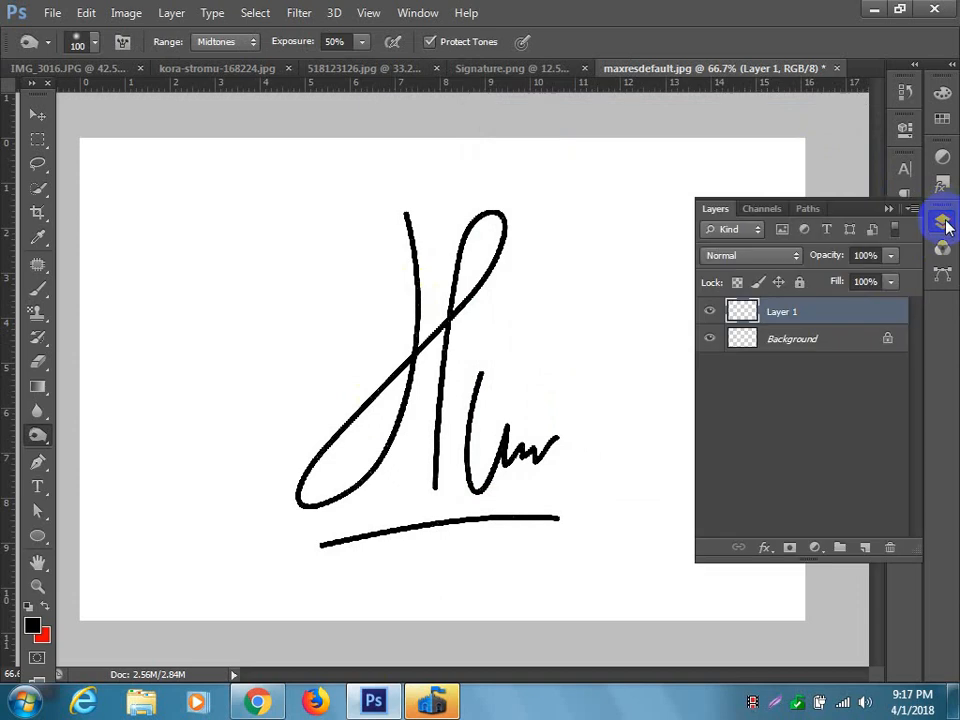
left_click(710, 341)
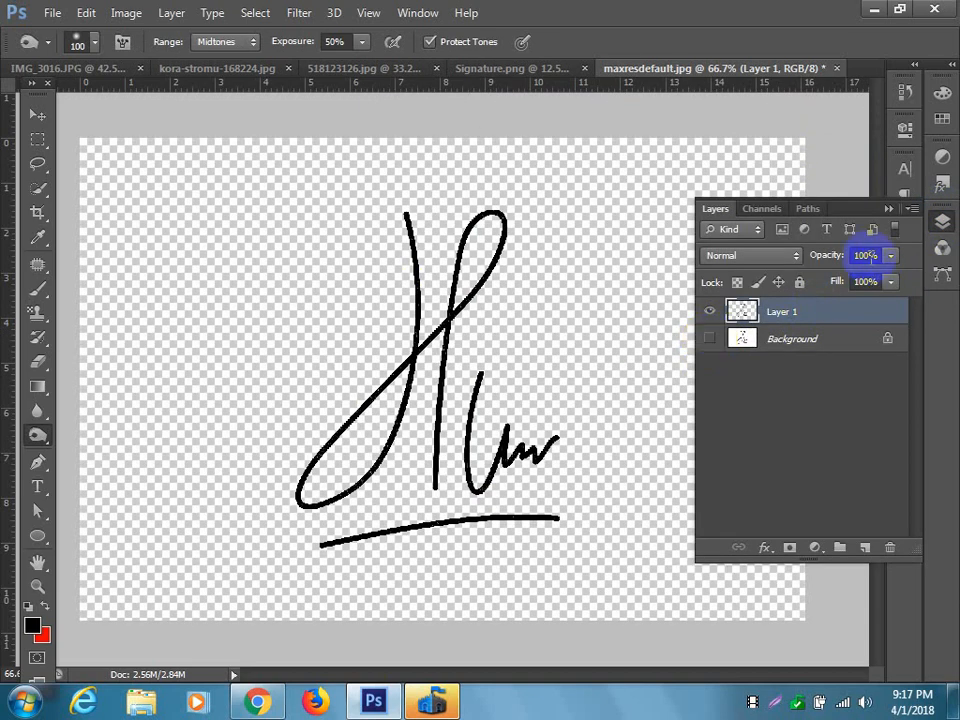
left_click(887, 208)
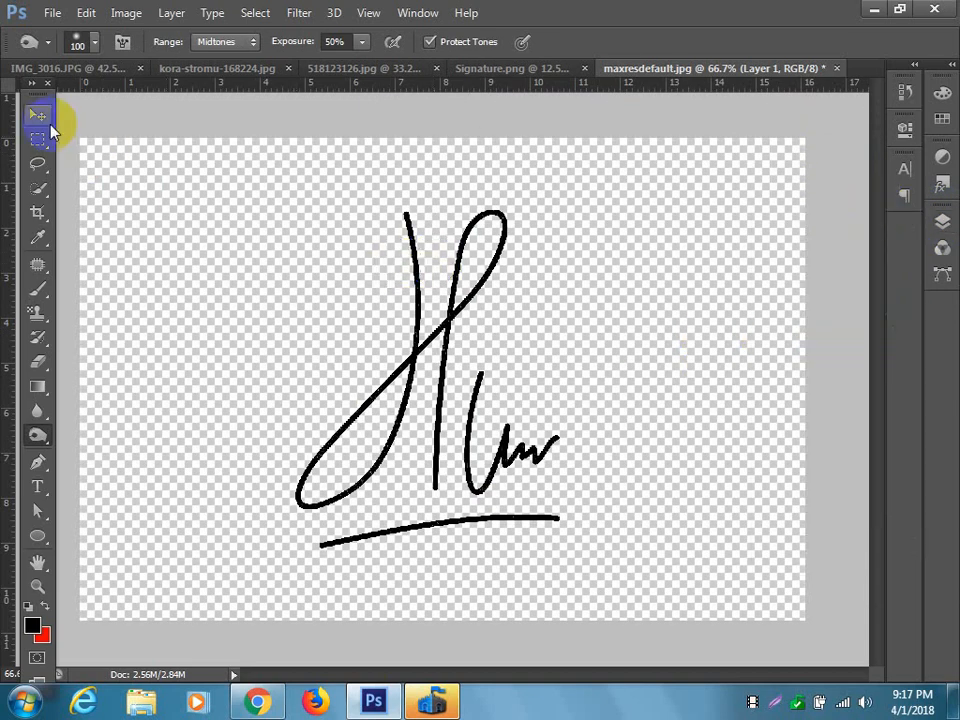
Move the signature into 518123126.jpg, scale it down, and place it on the grass above the existing signature.
left_click(38, 115)
mouse_move(464, 326)
left_mouse_down()
mouse_move(249, 107)
mouse_move(362, 71)
mouse_move(311, 392)
mouse_move(282, 365)
left_mouse_up()
key("ctrl+t")
left_click_drag(331, 306, 257, 397)
mouse_move(242, 461)
left_mouse_down()
mouse_move(197, 463)
mouse_move(180, 487)
left_mouse_up()
key("Return")
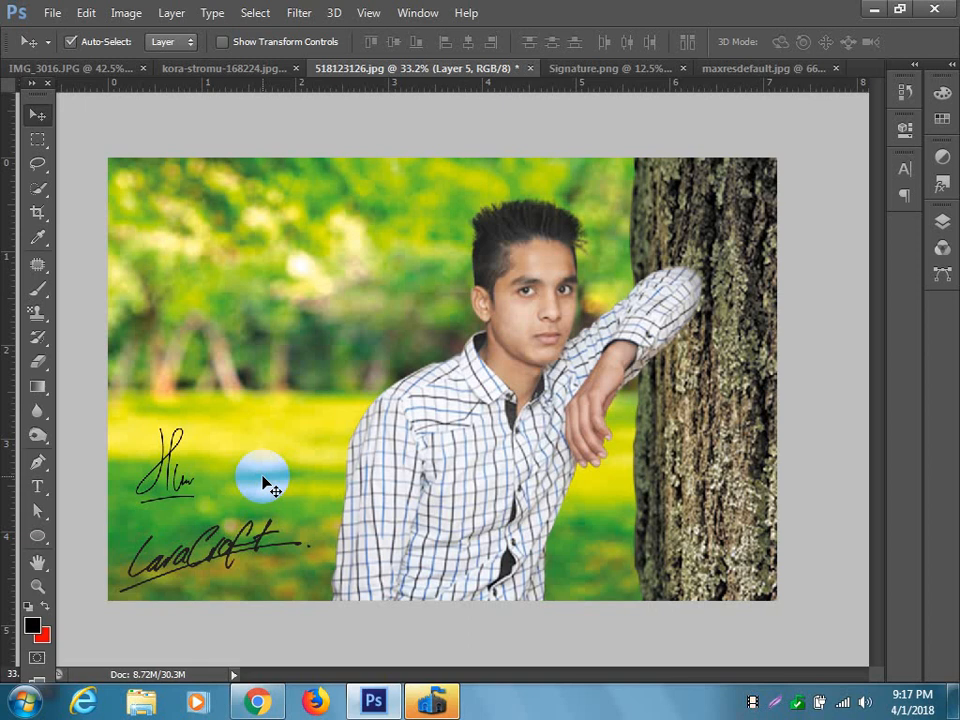
mouse_move(161, 456)
left_mouse_down()
mouse_move(233, 444)
mouse_move(240, 453)
left_mouse_up()
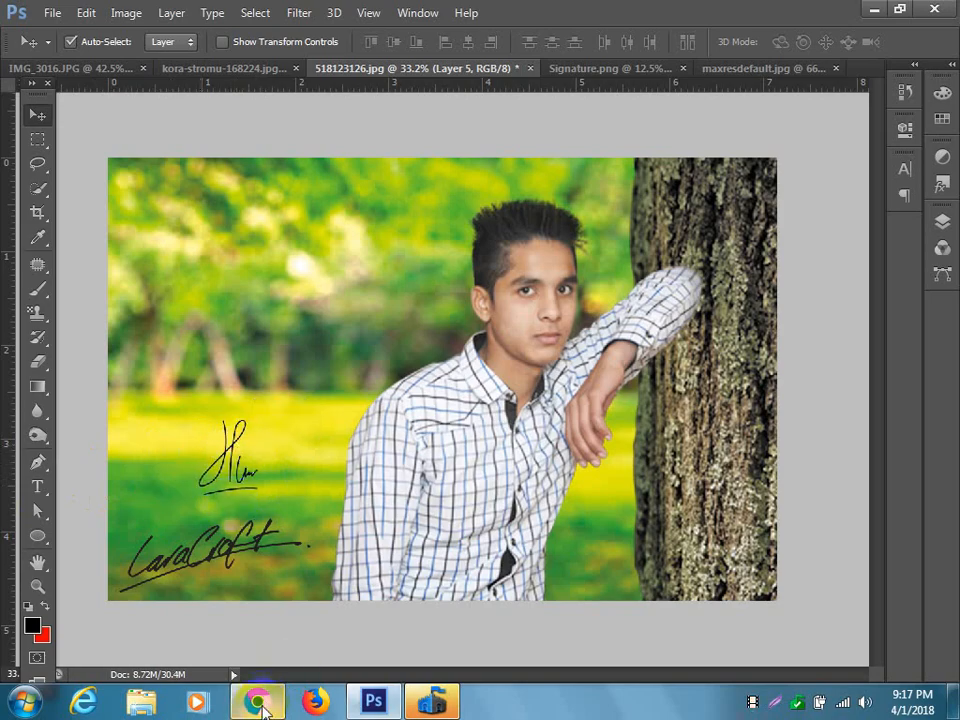
Switch to Chrome and examine the class outline on the allitbd.com Graphics Design course page.
left_click(257, 701)
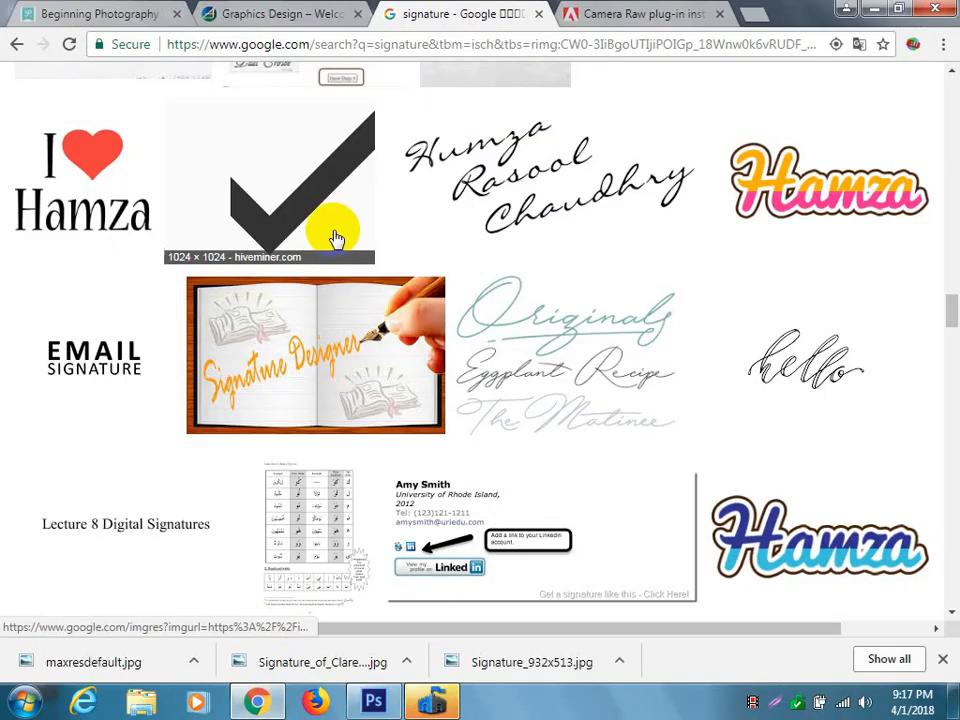
left_click(283, 14)
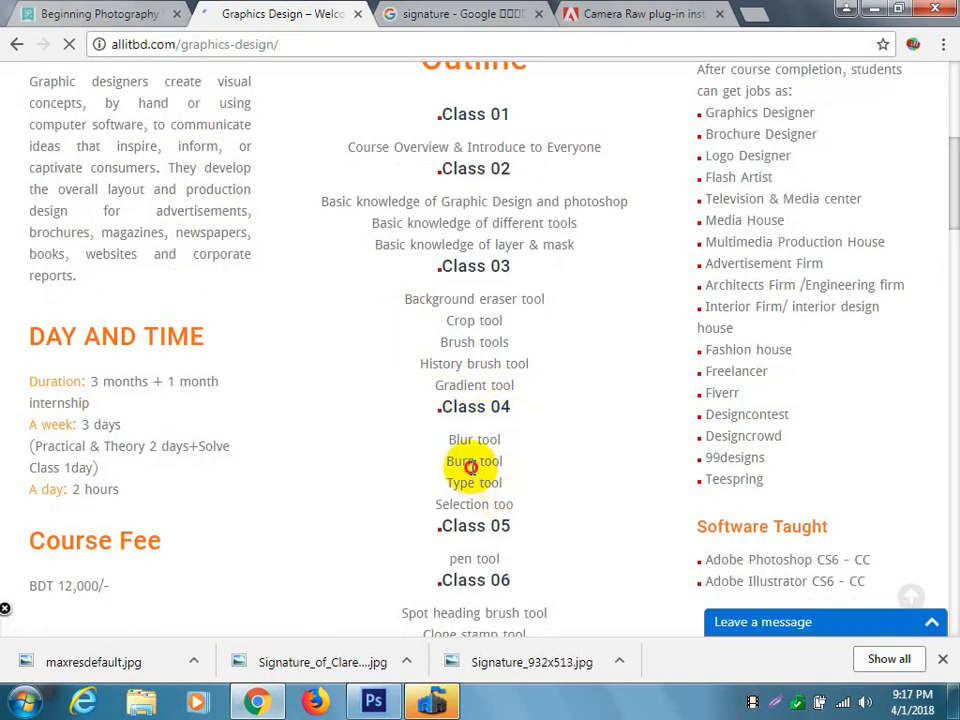
scroll(473, 466, "down", 1)
scroll(473, 466, "down", 2)
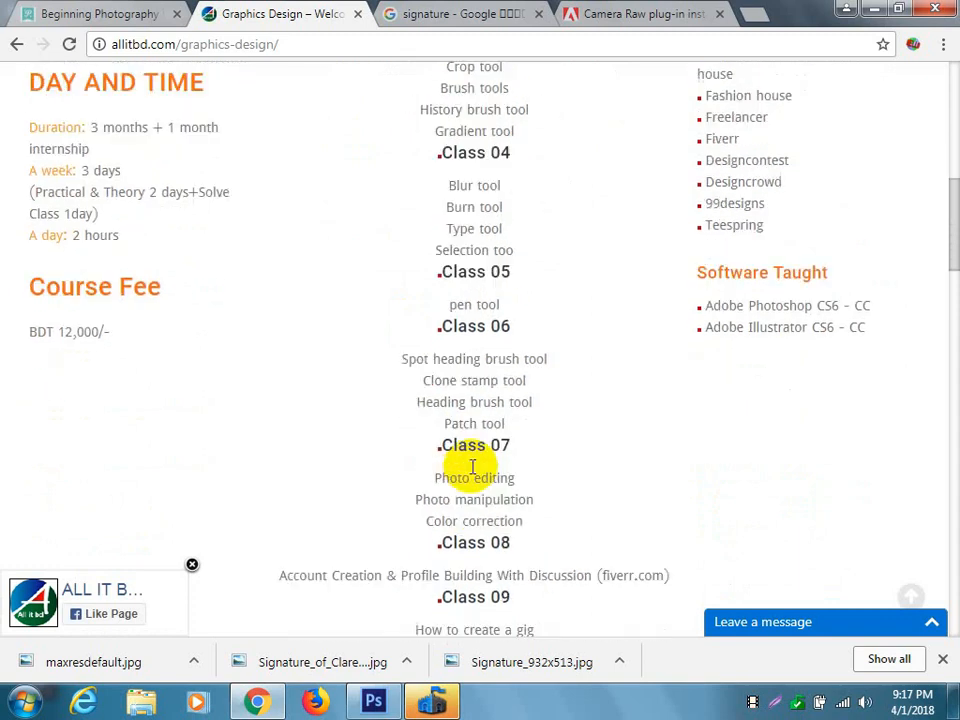
scroll(473, 466, "down", 1)
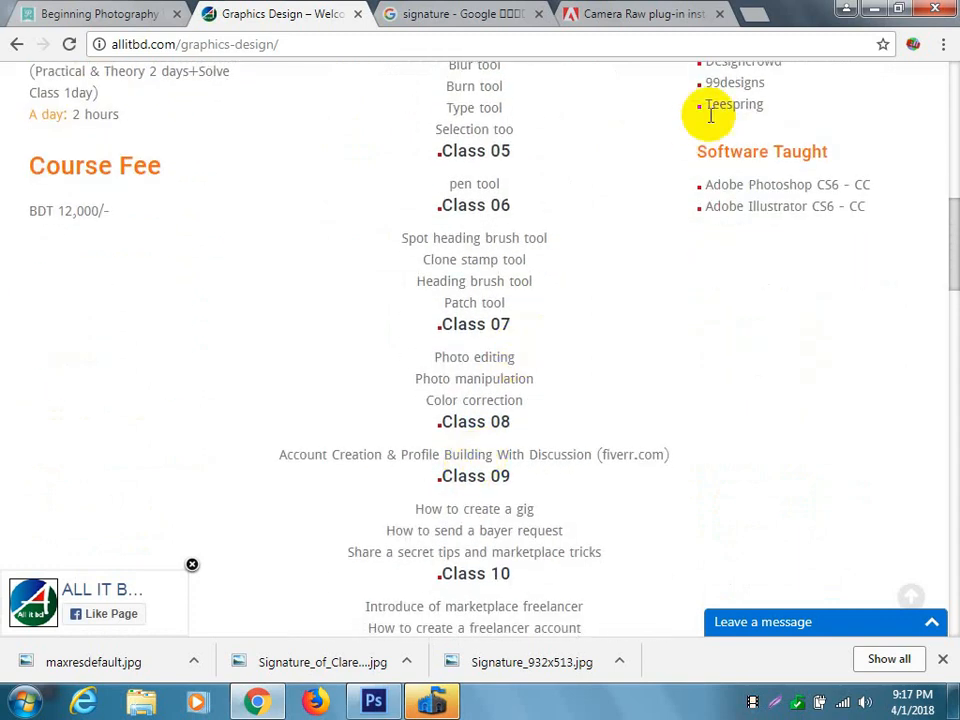
left_click(877, 15)
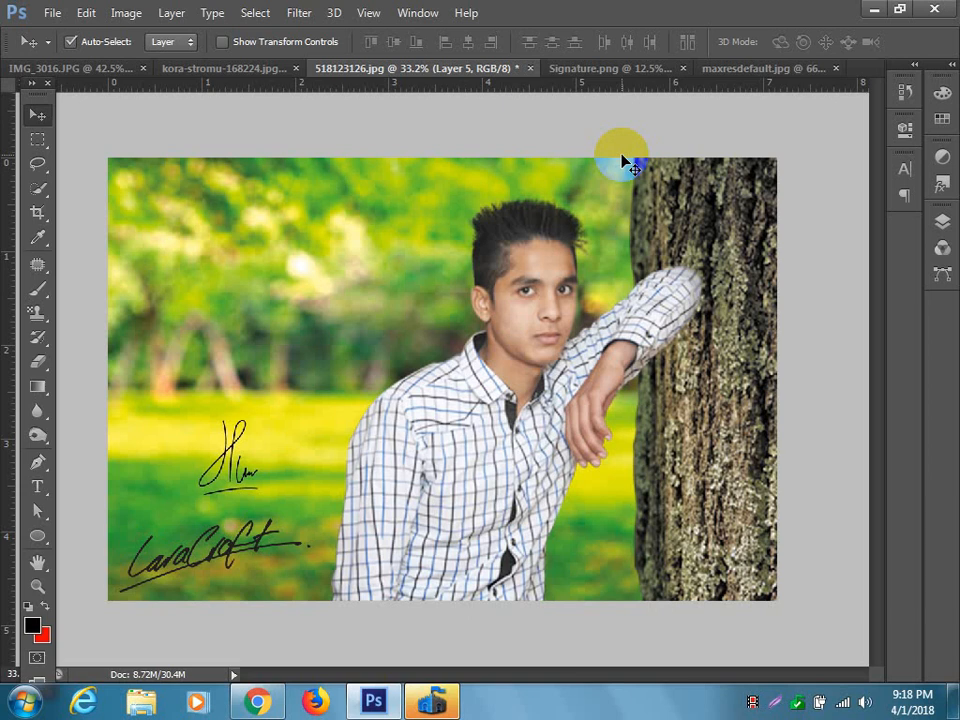
left_click_drag(622, 157, 531, 238)
key("ctrl+z")
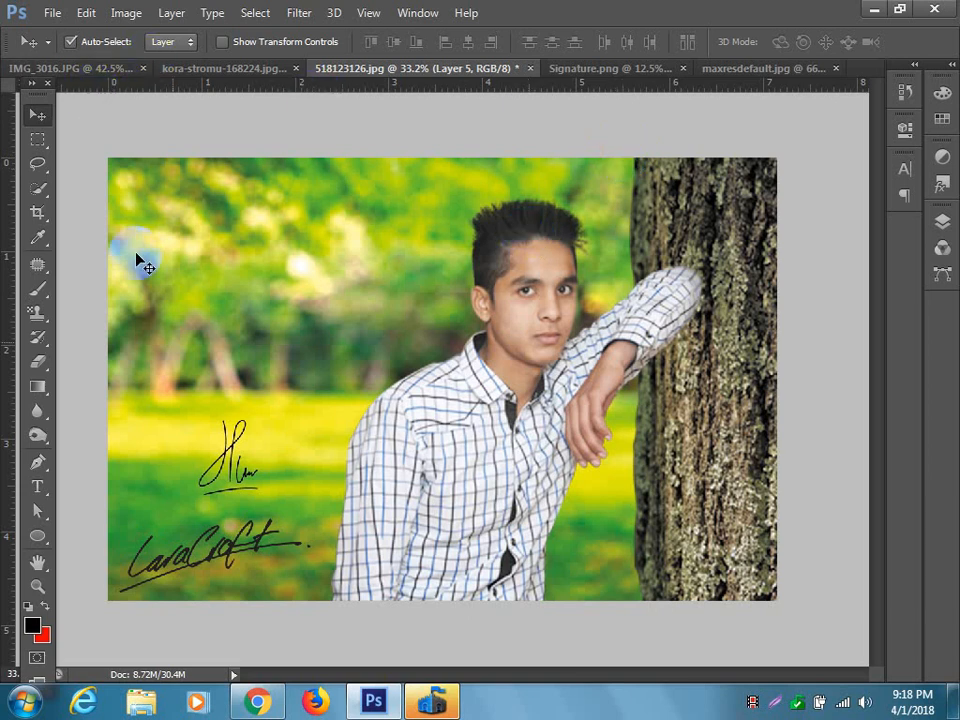
Switch to Chrome and replace the signature image search with a Google Images search for "manipulation".
left_click(257, 702)
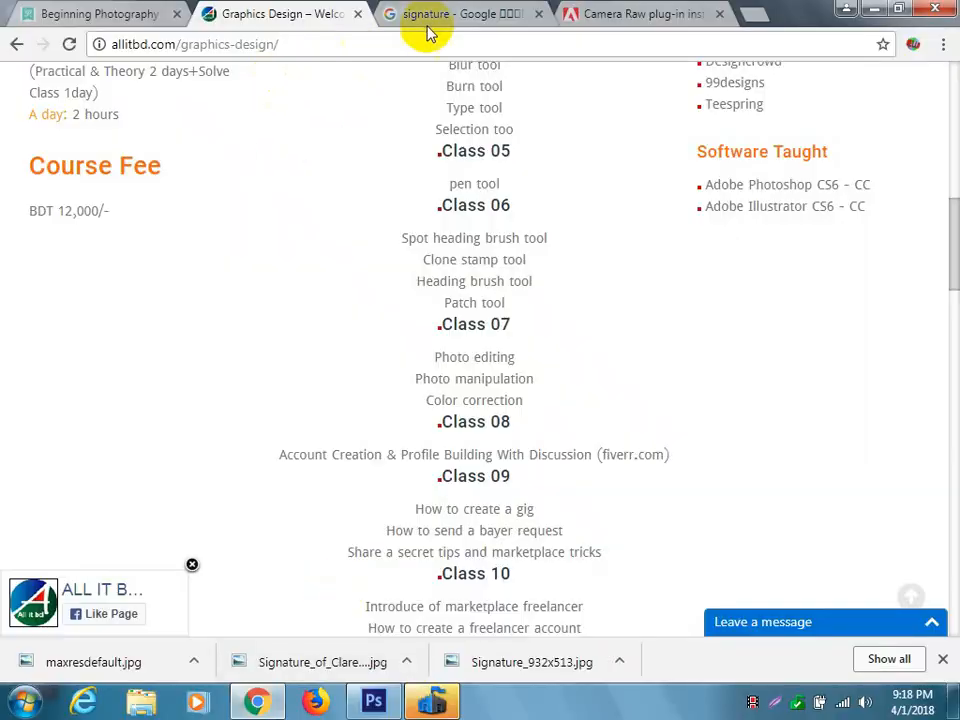
left_click(463, 15)
scroll(474, 449, "up", 5)
scroll(474, 449, "up", 10)
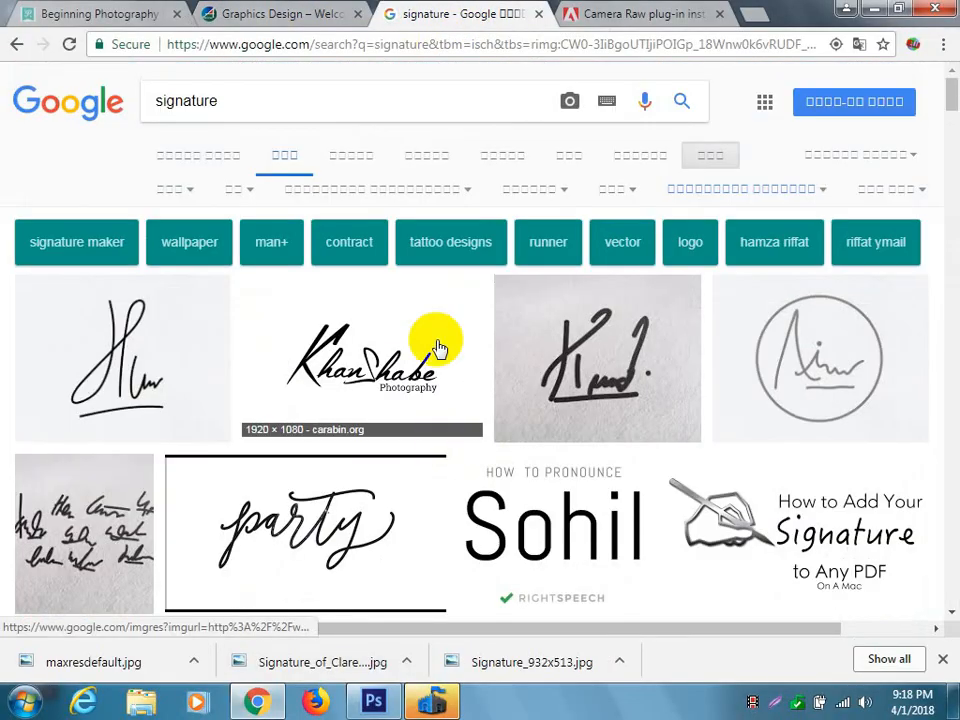
left_click_drag(244, 99, 64, 103)
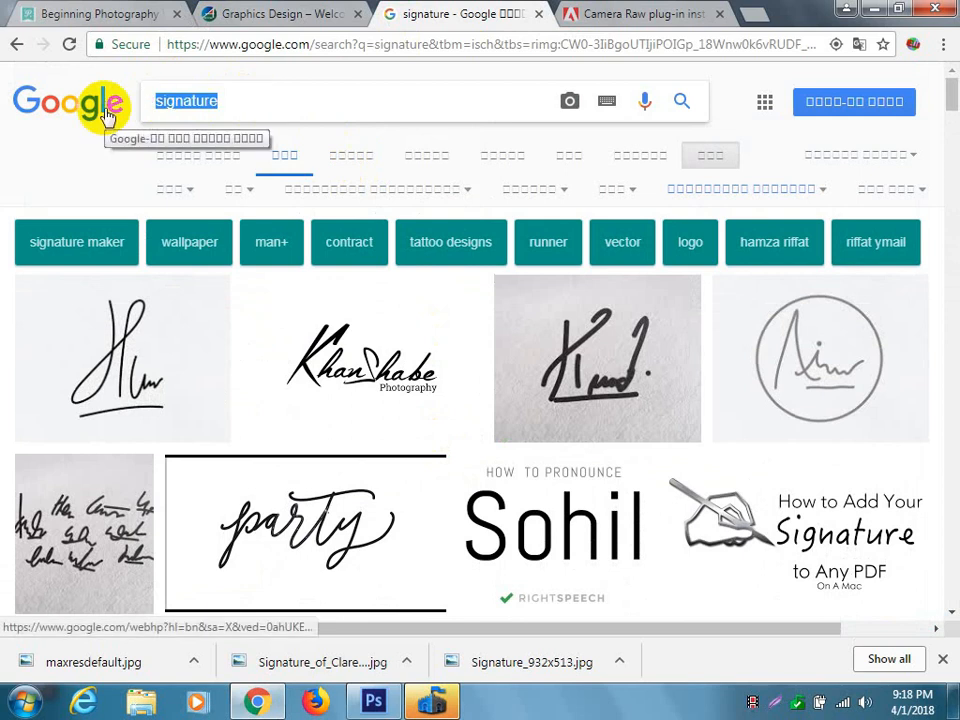
type("manip")
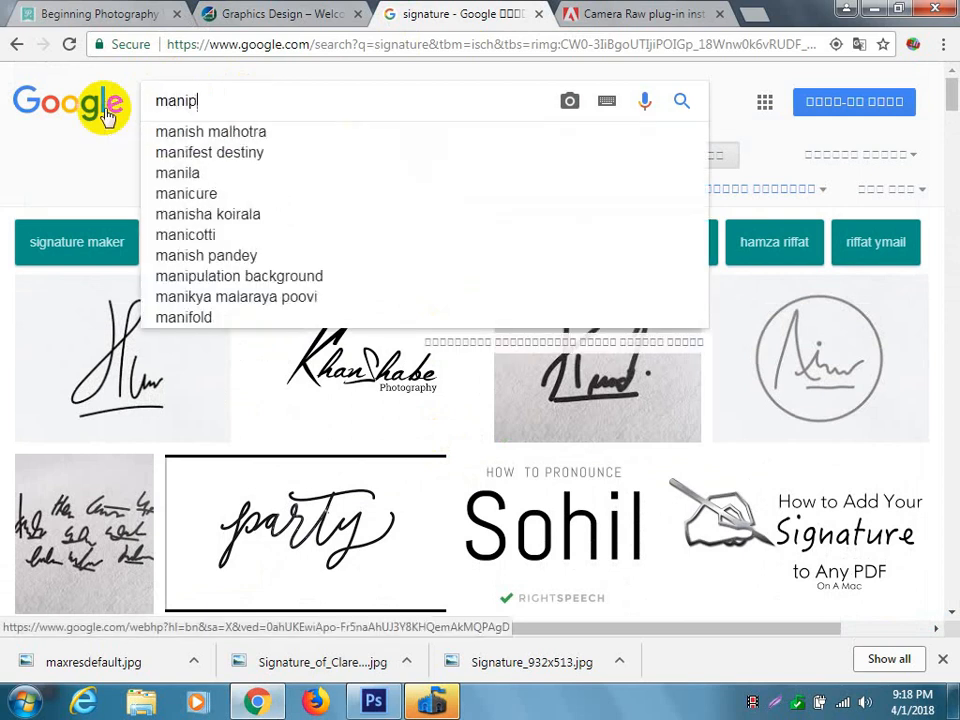
type("ulation")
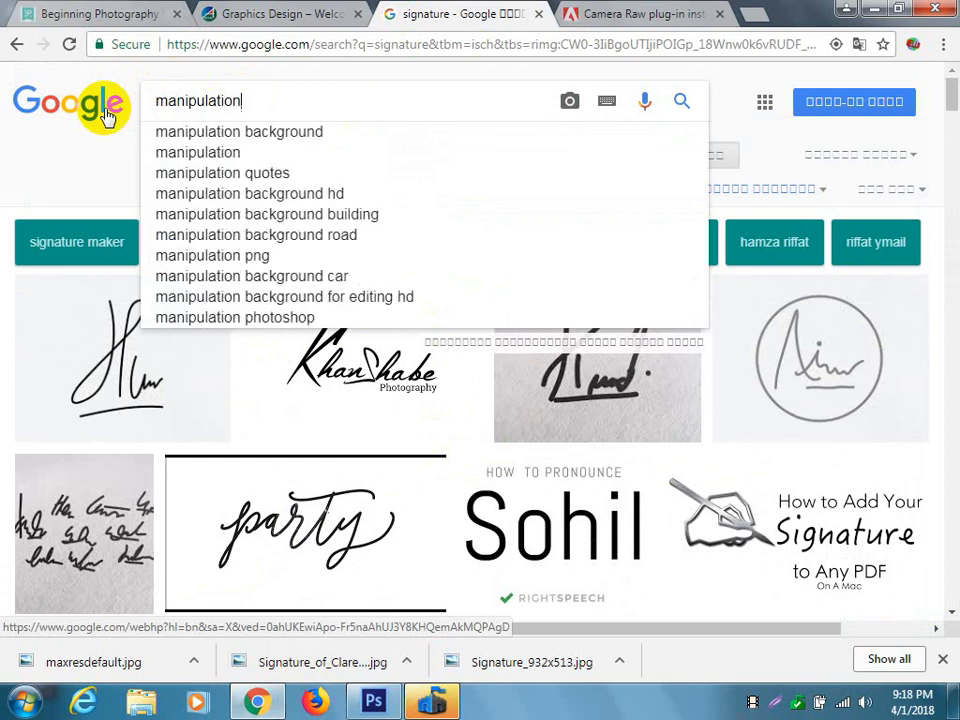
key("Return")
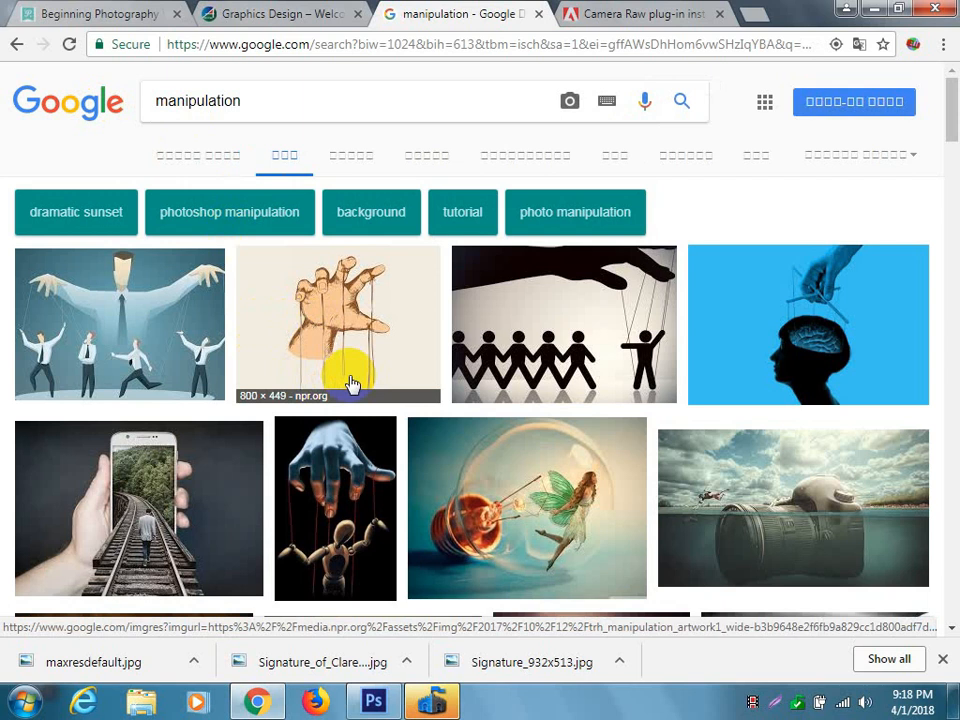
Preview the smartphone railway photo, its related iPhone football image, and the light-bulb fairy manipulation example.
left_click(190, 499)
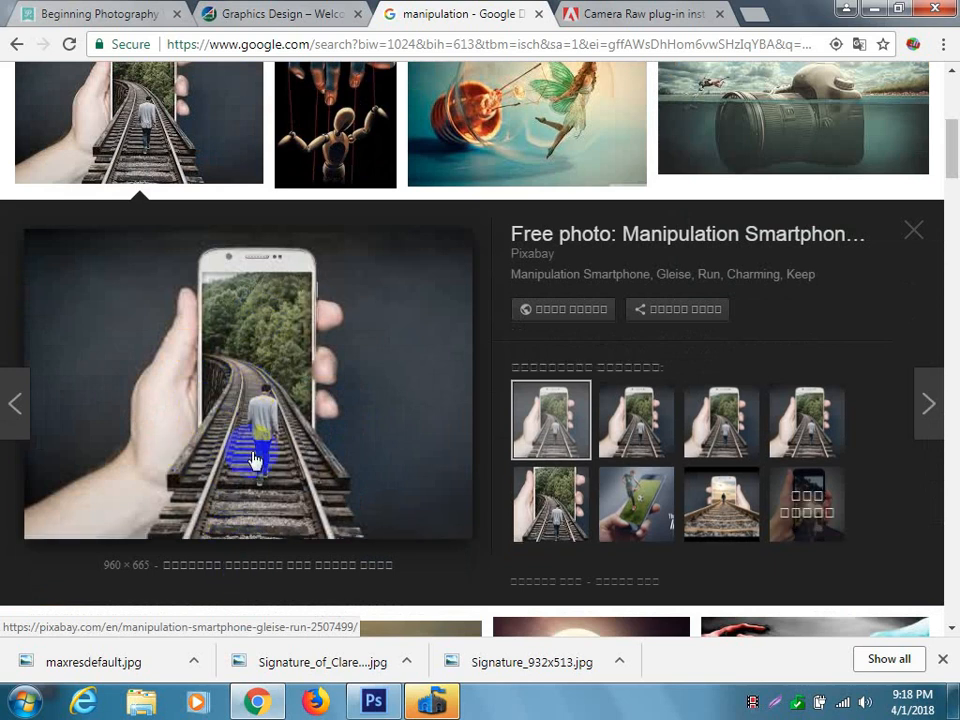
left_click(630, 502)
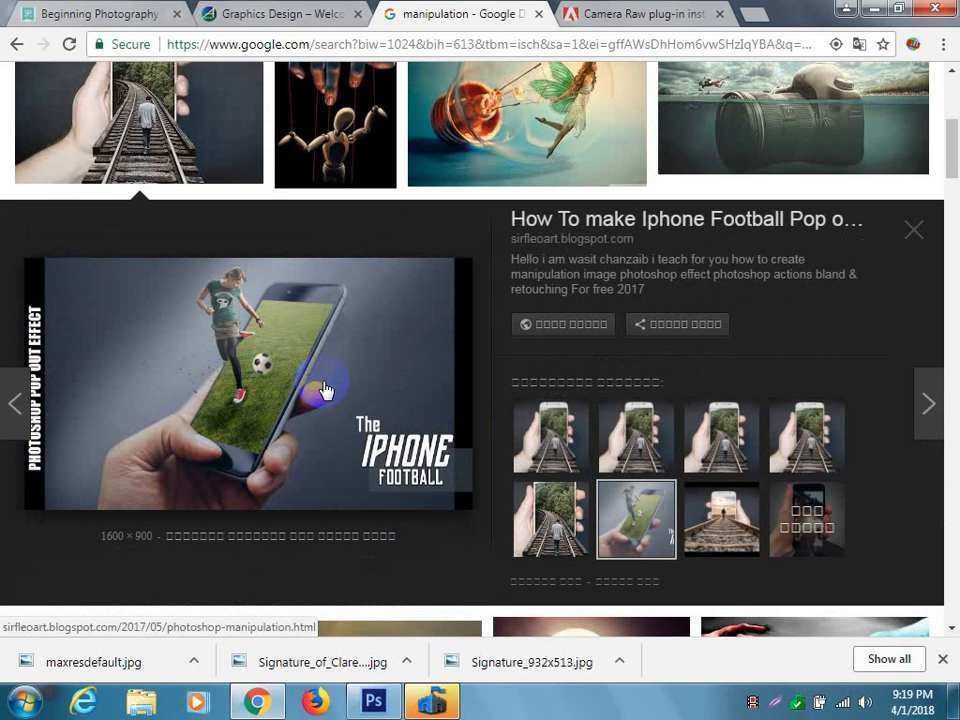
scroll(380, 418, "up", 3)
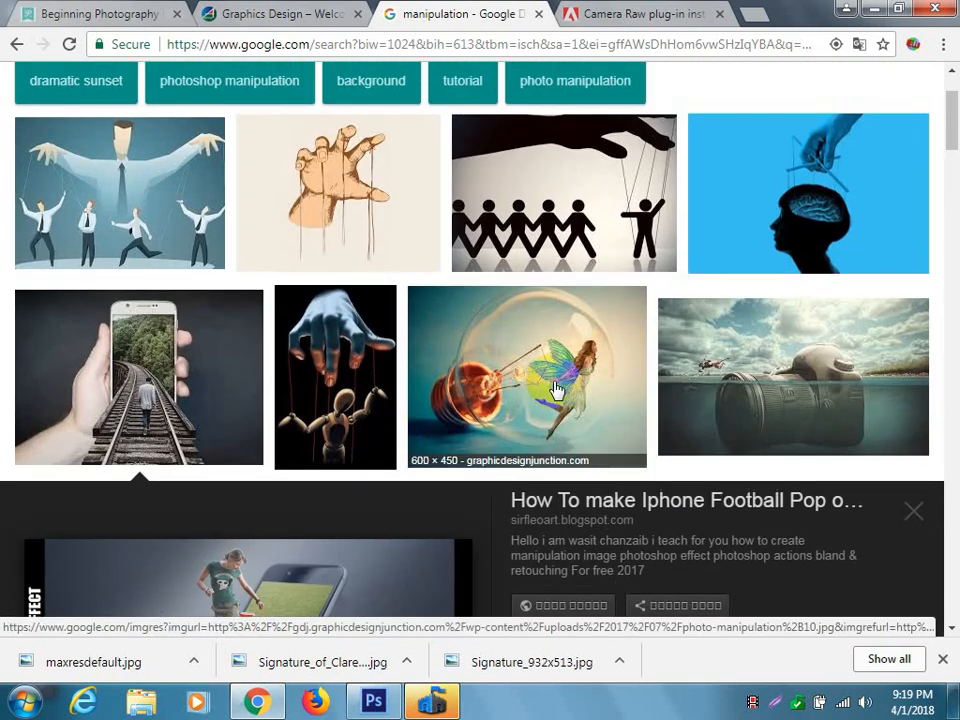
left_click(548, 394)
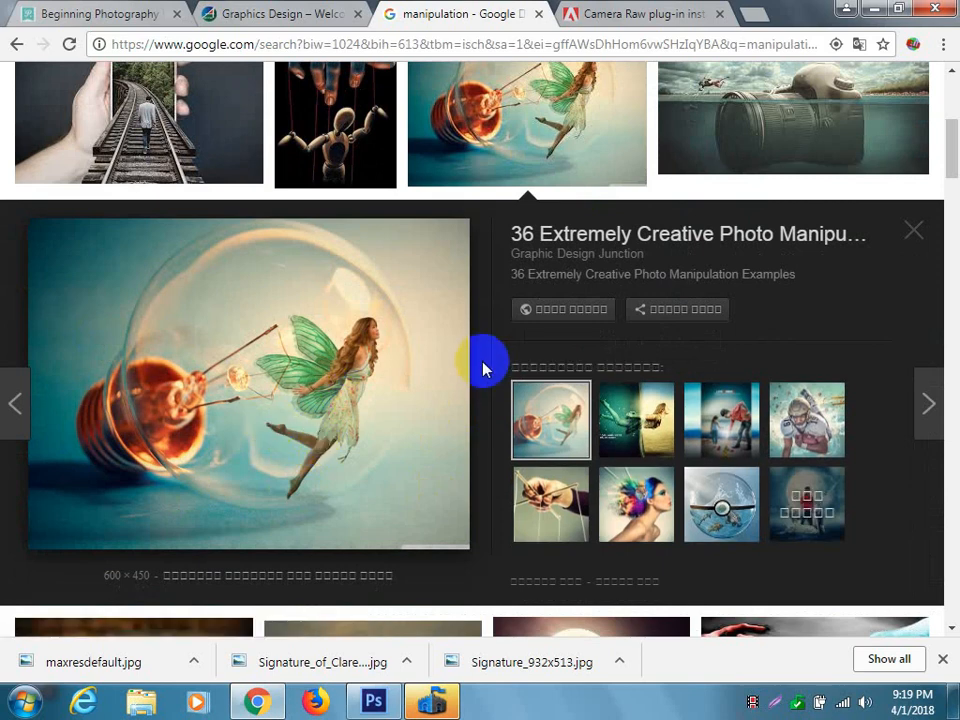
Look further through the manipulation images and examine the miniature person on a burning matchstick.
scroll(488, 366, "down", 12)
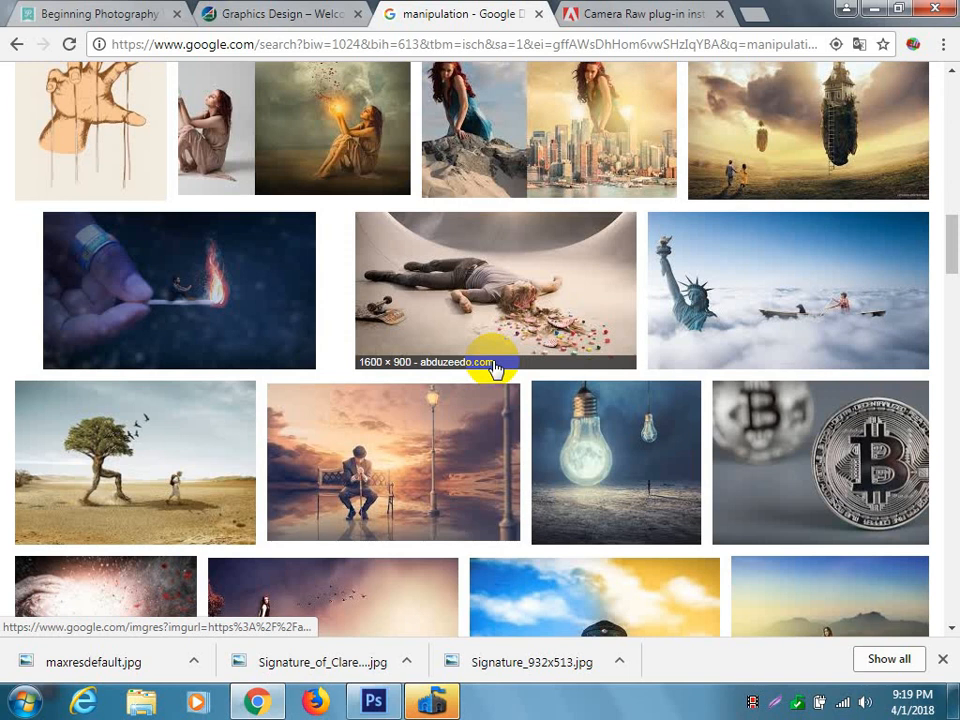
scroll(493, 368, "down", 1)
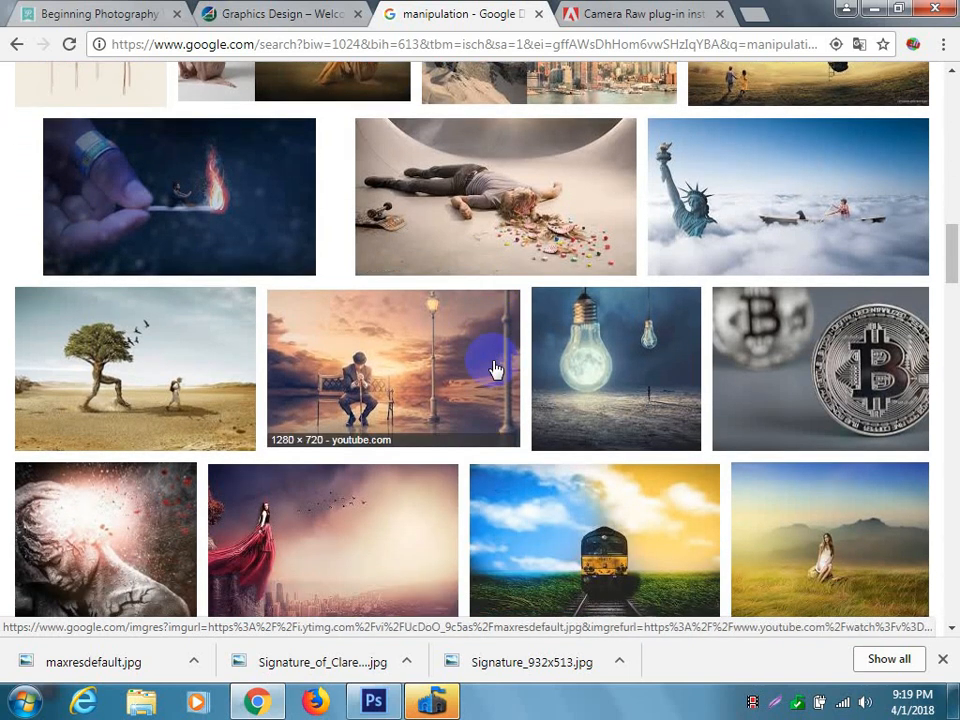
scroll(495, 370, "up", 1)
left_click(245, 306)
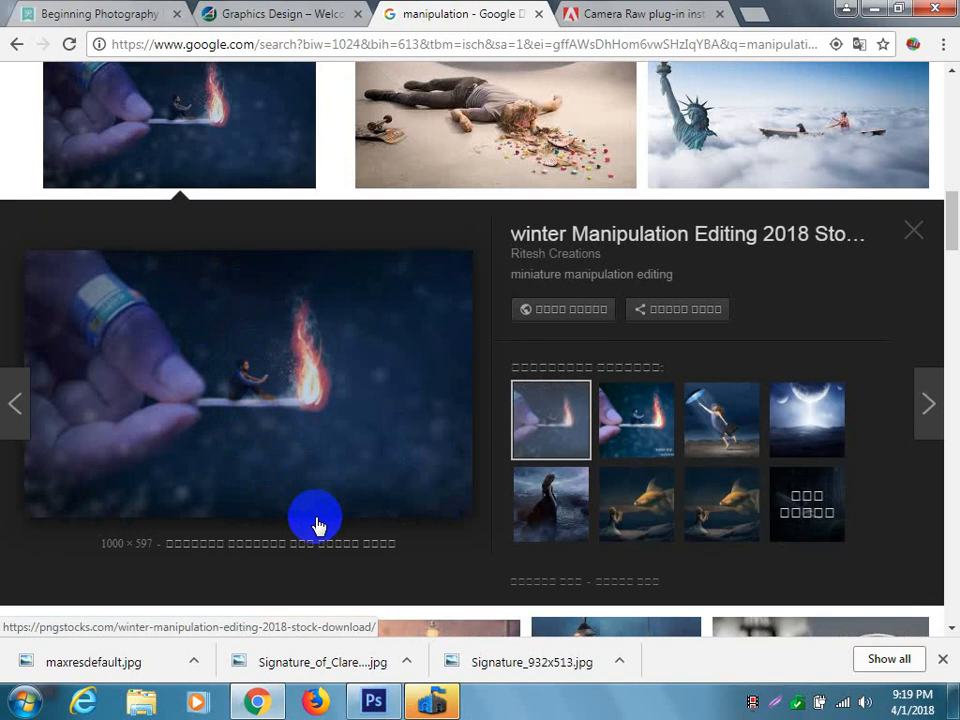
scroll(493, 529, "up", 1)
scroll(349, 493, "down", 1)
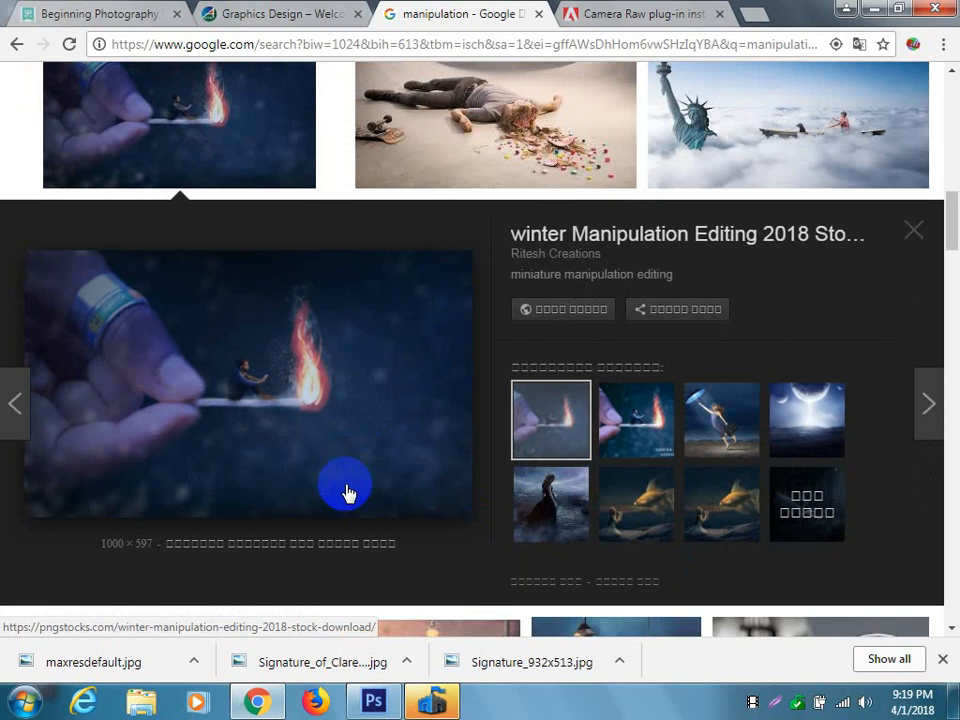
scroll(356, 444, "down", 1)
scroll(360, 430, "up", 2)
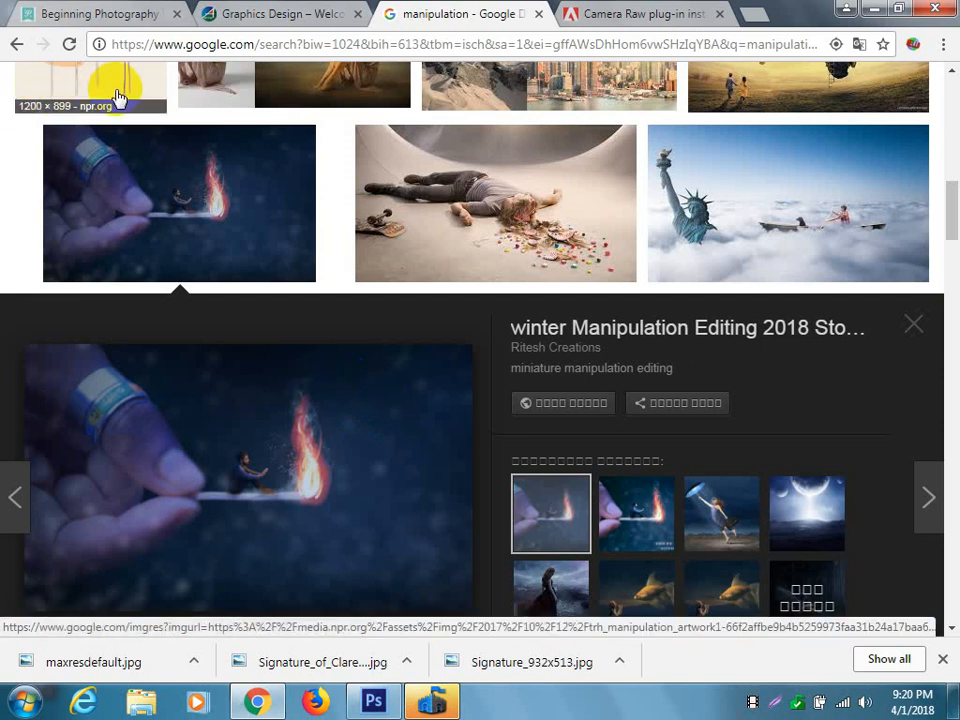
Preview the Sky Traveler surreal manipulation and the Story Book photo manipulation images.
left_click(789, 189)
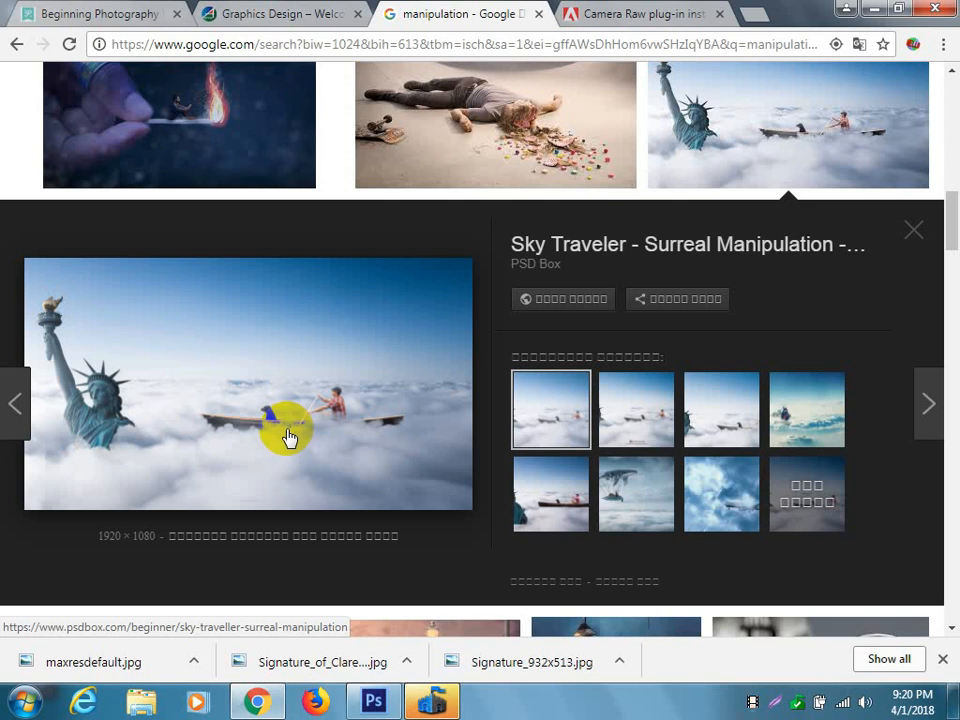
scroll(289, 438, "down", 5)
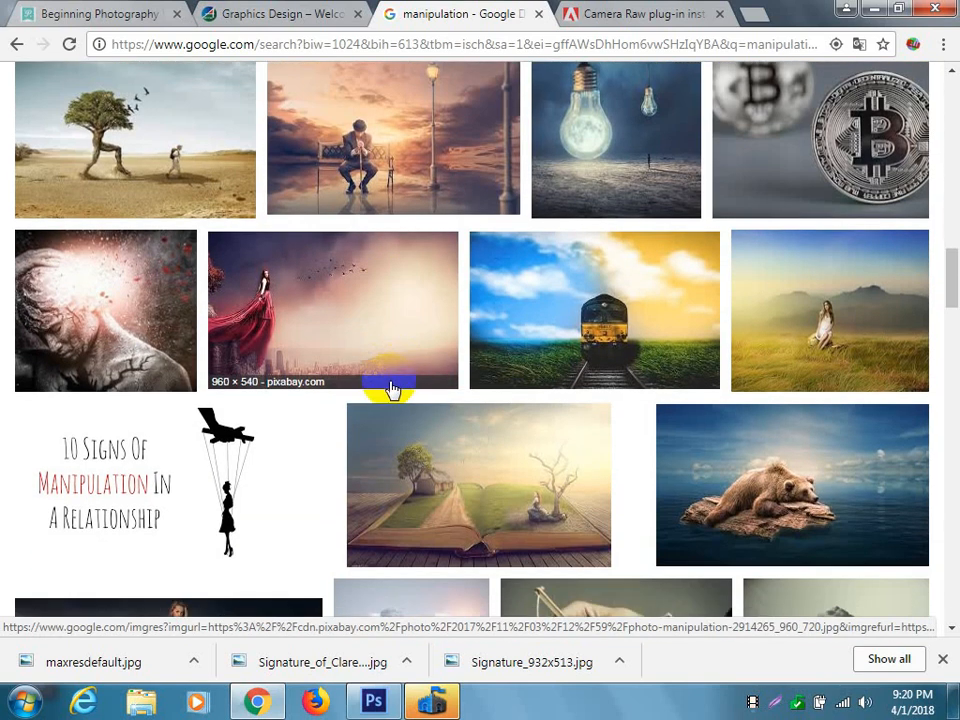
scroll(460, 380, "down", 1)
left_click(502, 450)
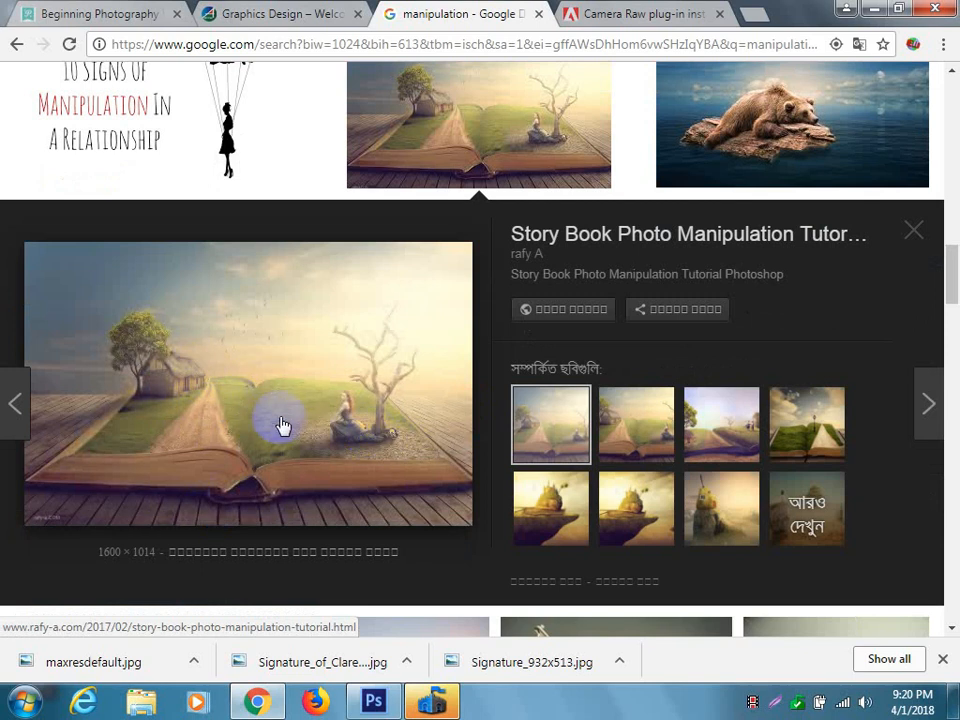
Look through more manipulation images and preview the Amazing Nature Manipulation picture of a half-green tree above a boardwalk.
scroll(292, 421, "down", 1)
scroll(292, 421, "down", 4)
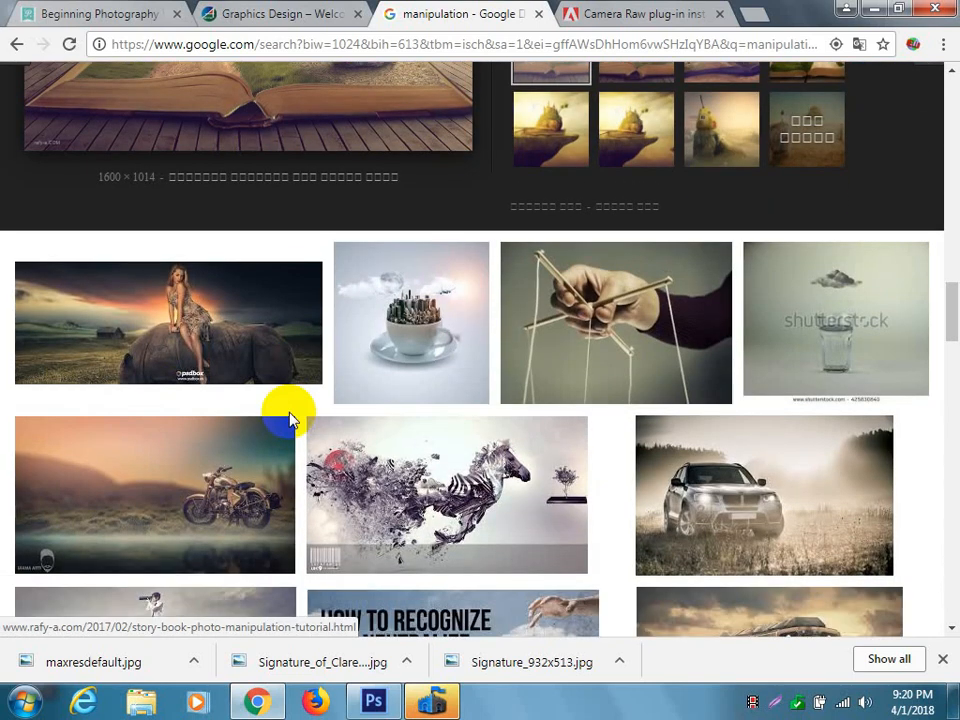
scroll(292, 421, "down", 1)
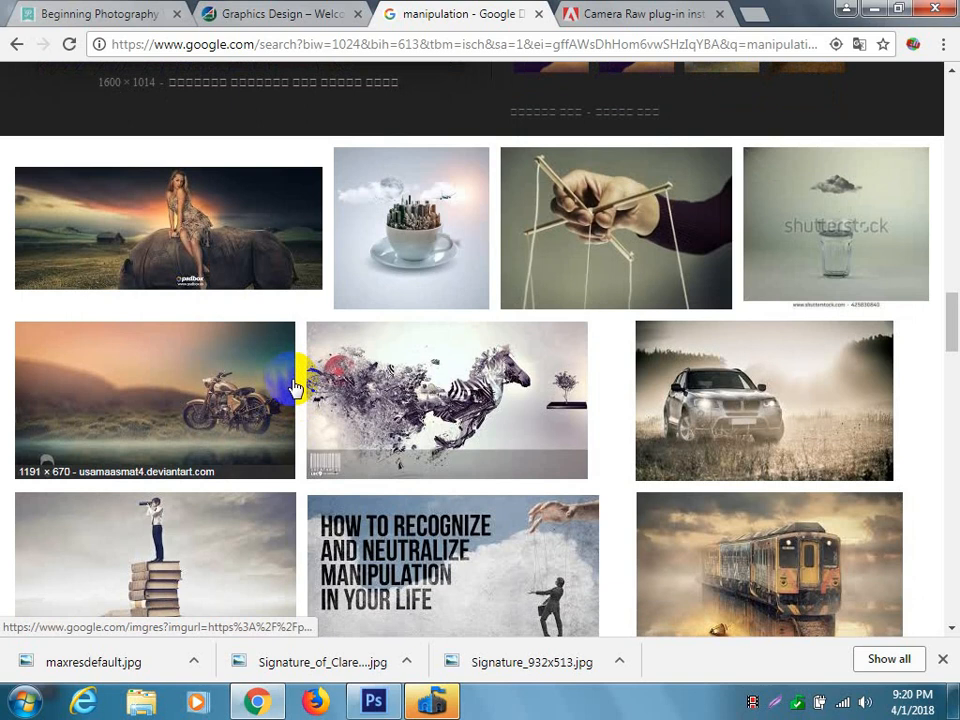
scroll(293, 387, "down", 1)
scroll(293, 387, "down", 1)
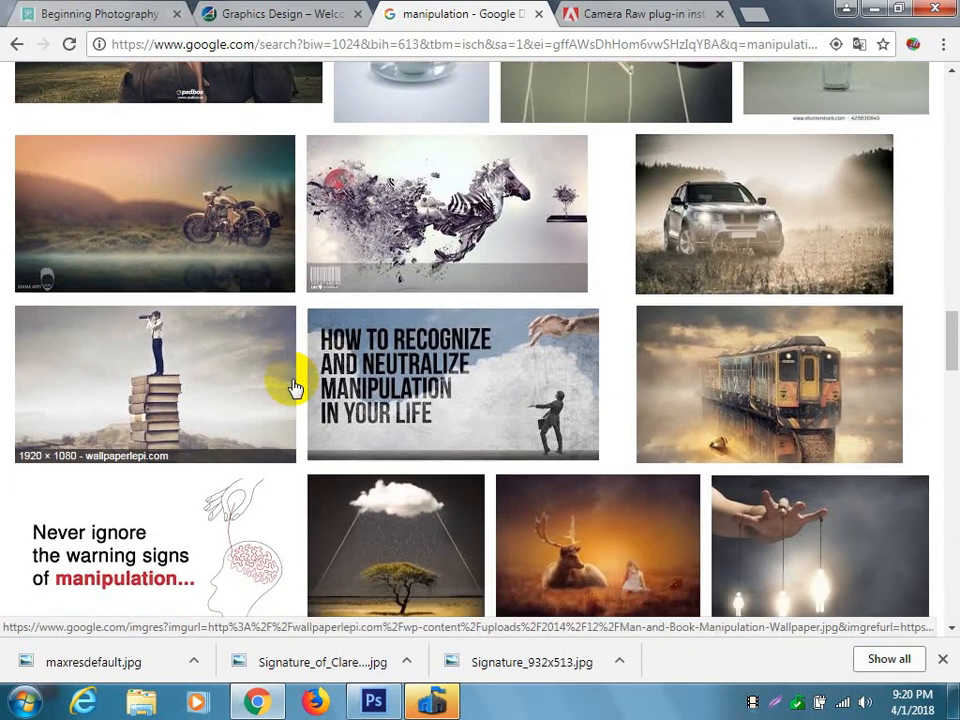
scroll(294, 388, "down", 2)
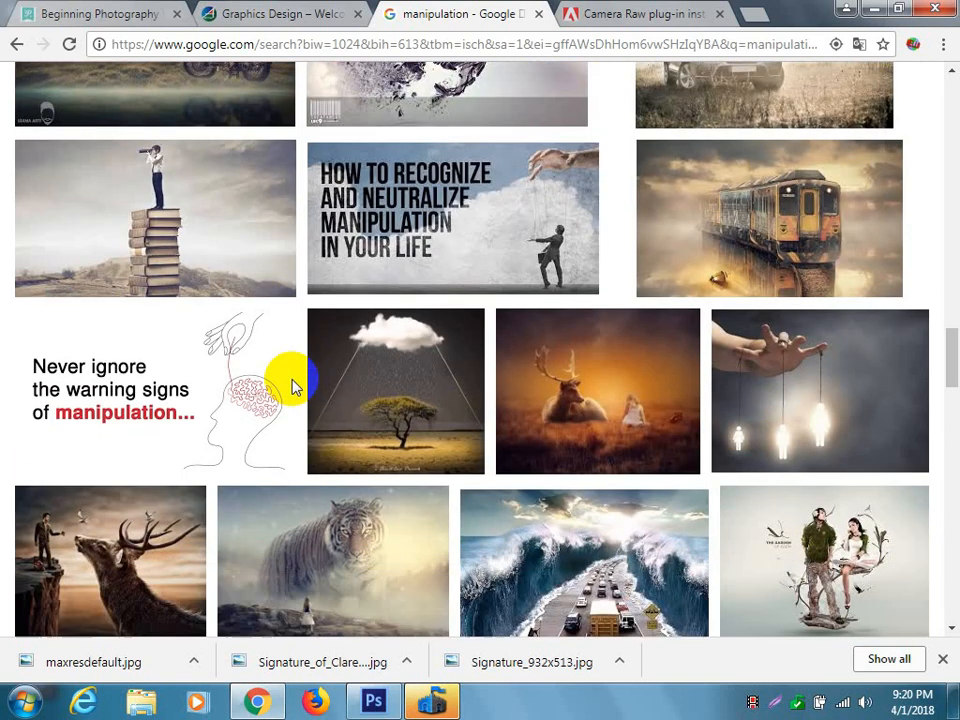
scroll(294, 388, "down", 4)
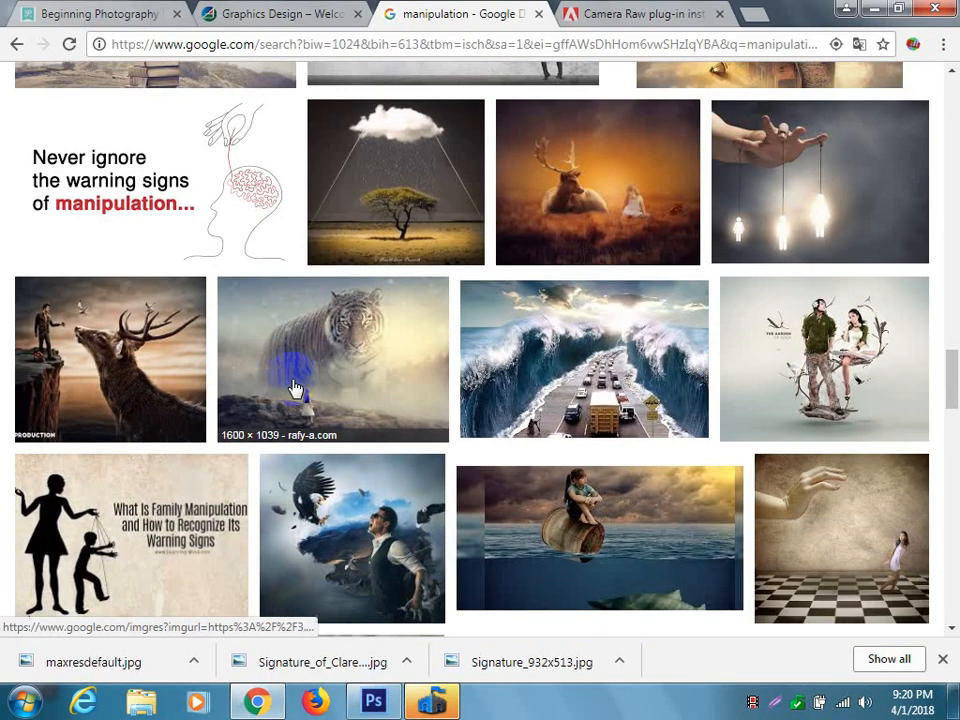
scroll(294, 388, "down", 1)
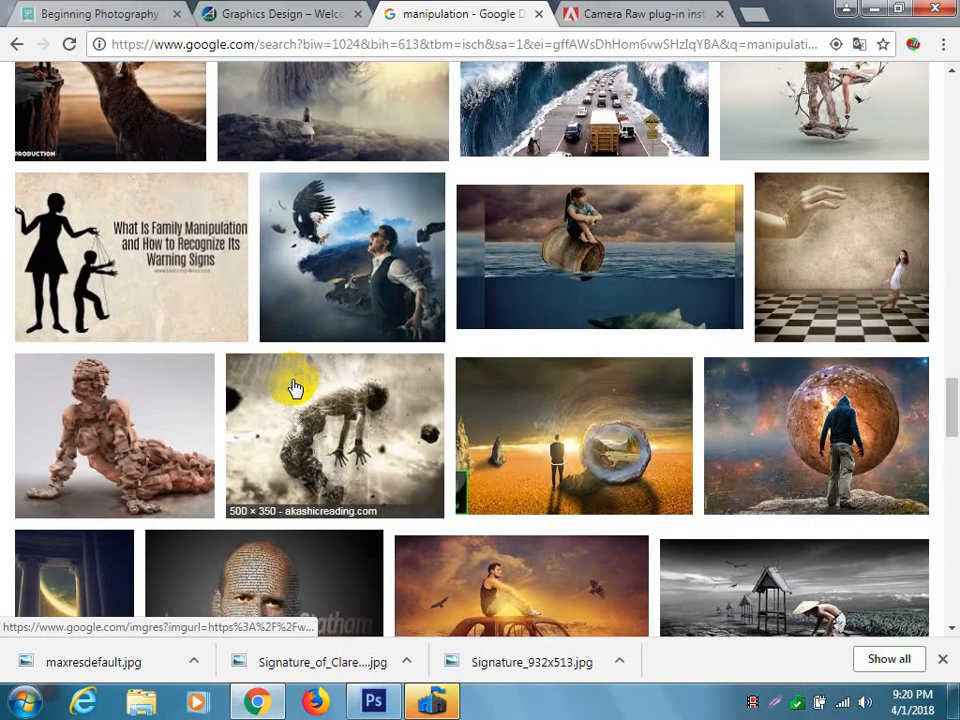
scroll(294, 388, "down", 1)
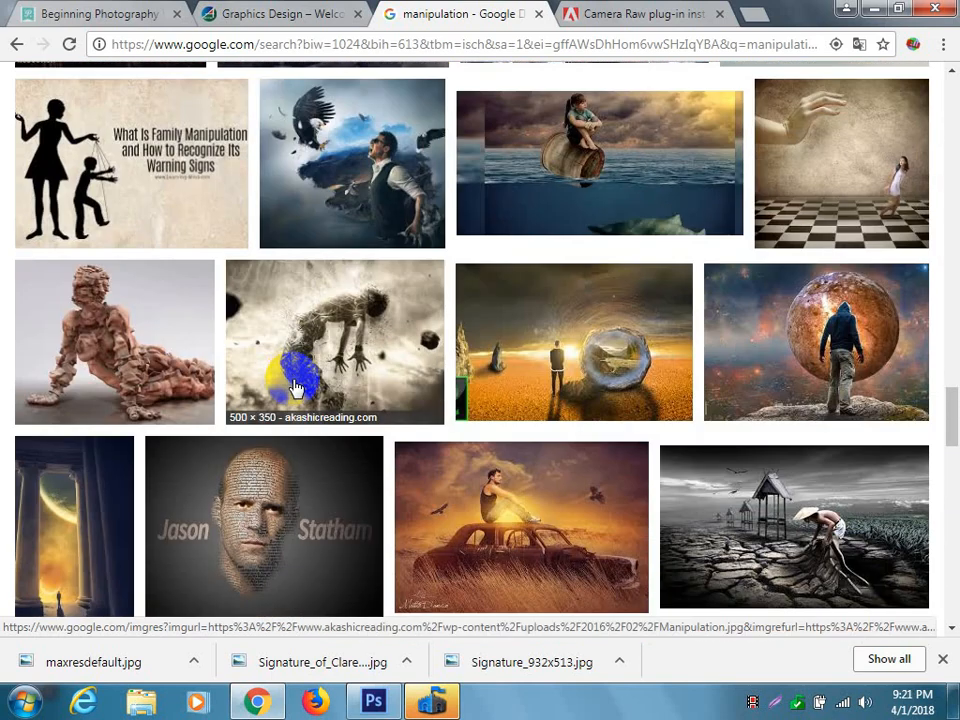
scroll(294, 388, "down", 2)
scroll(294, 388, "down", 4)
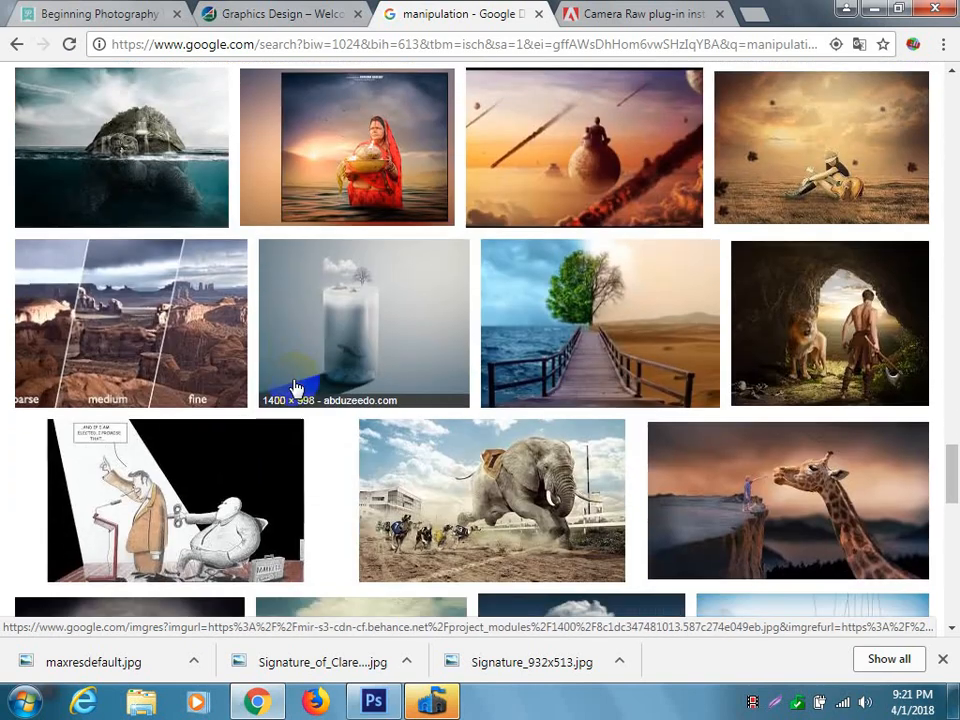
left_click(583, 369)
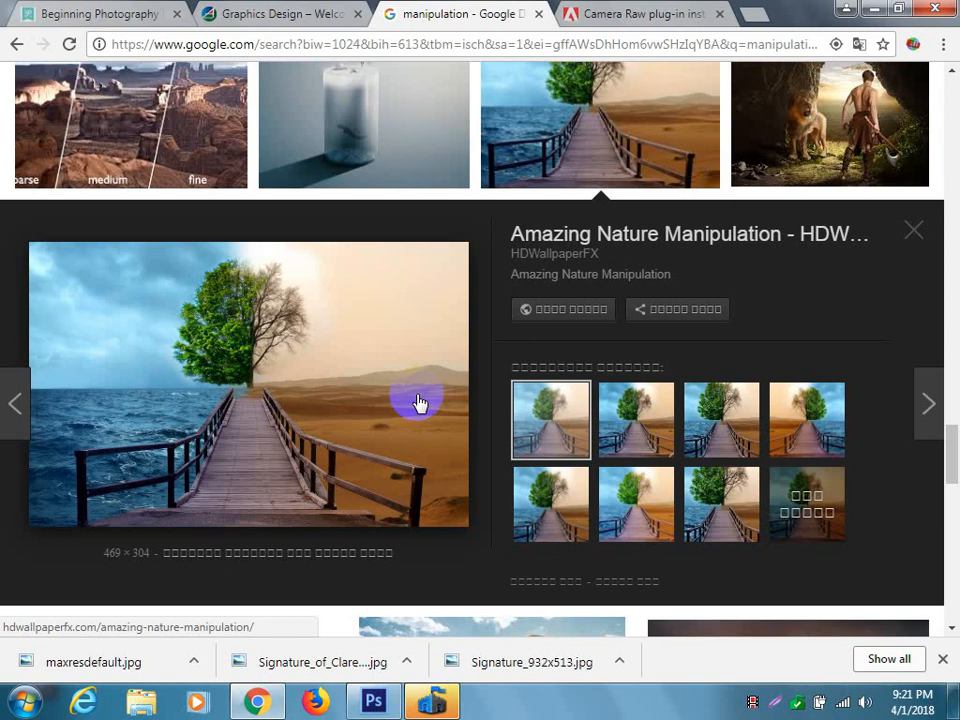
Look further through the manipulation results and preview the image of a person sitting on a giant wheat ear.
scroll(418, 400, "down", 1)
scroll(417, 403, "up", 1)
scroll(430, 392, "down", 3)
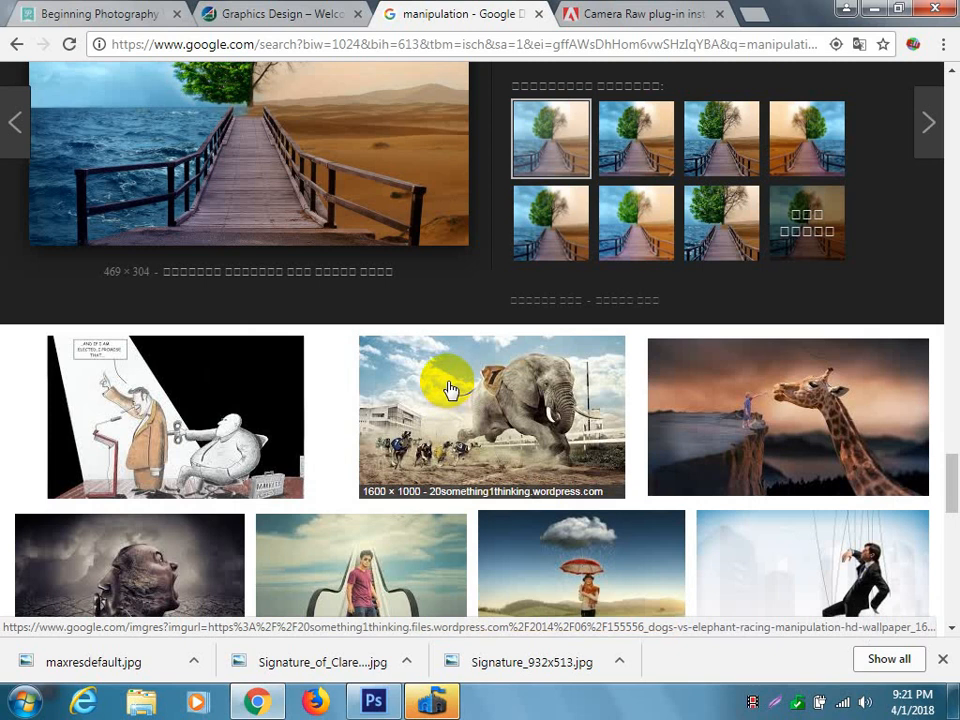
scroll(450, 390, "down", 3)
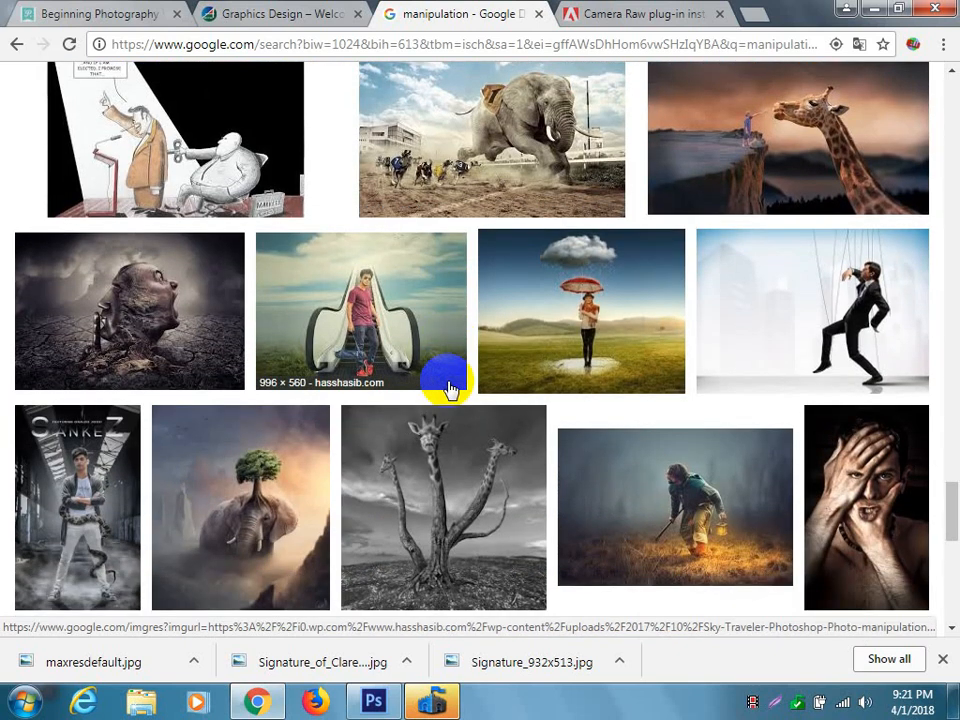
scroll(449, 389, "down", 2)
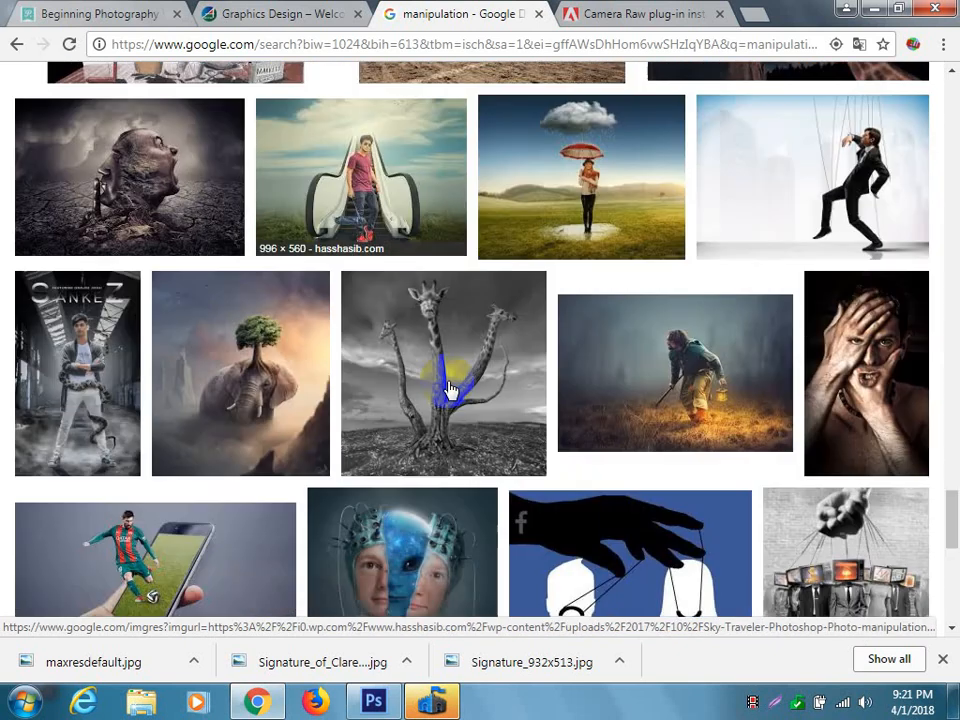
scroll(449, 389, "down", 1)
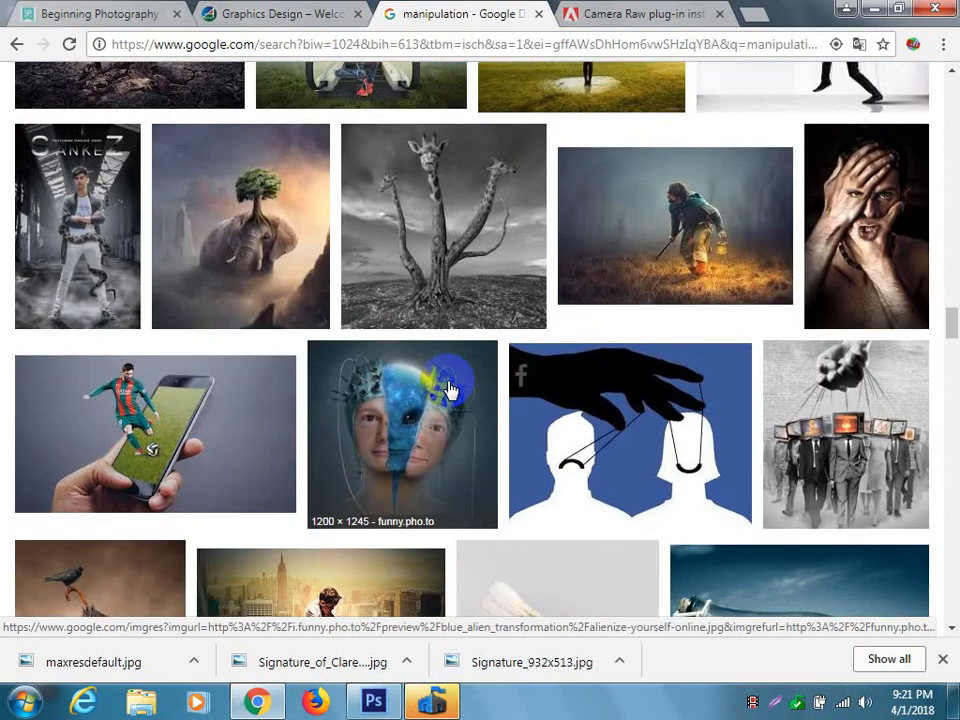
scroll(449, 389, "down", 1)
scroll(449, 389, "down", 2)
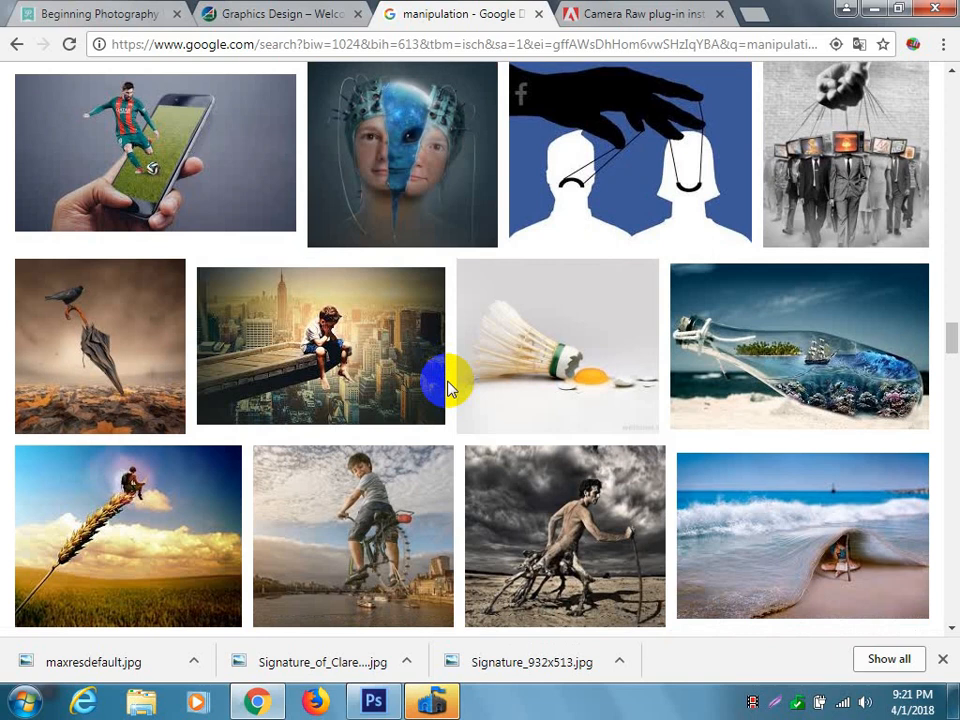
scroll(449, 389, "down", 1)
scroll(452, 387, "down", 1)
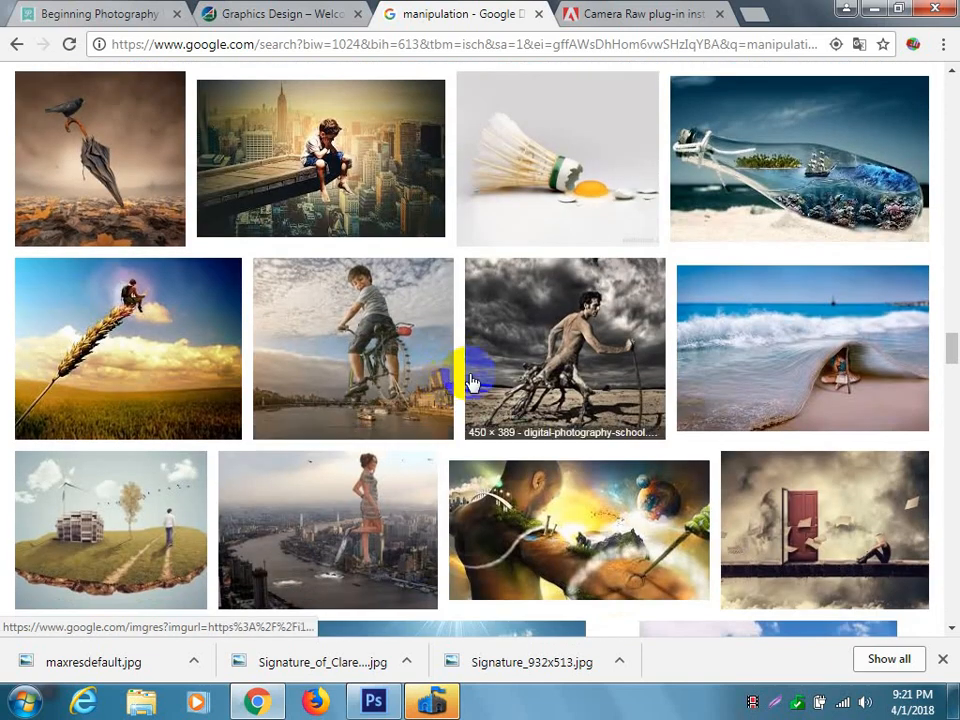
left_click(124, 358)
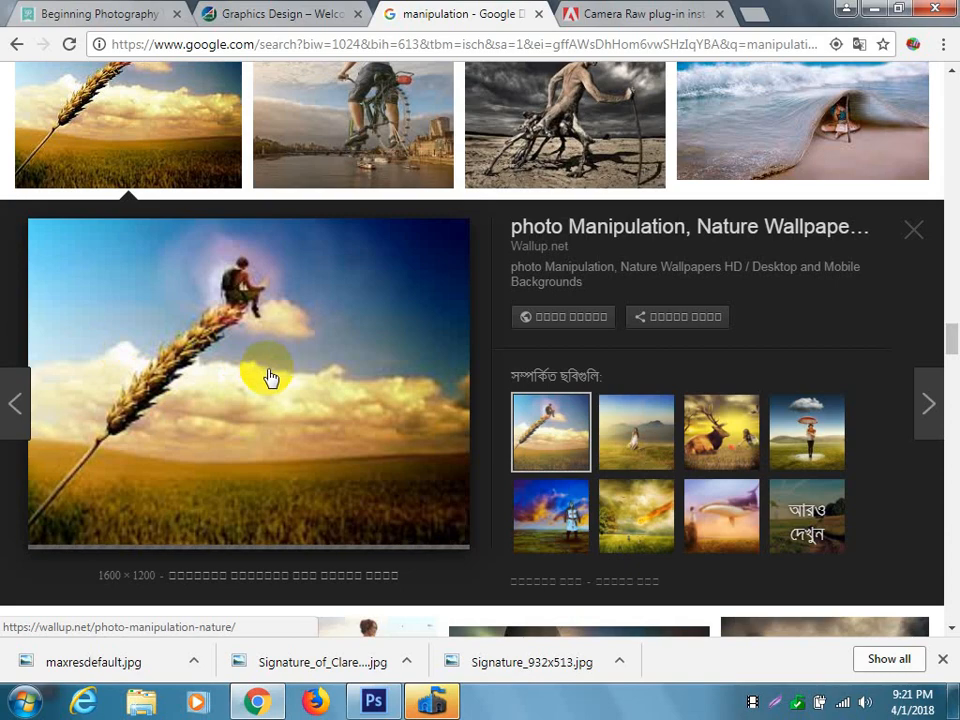
Examine the remaining manipulation image results for more examples of surreal composites.
scroll(268, 378, "down", 8)
scroll(268, 378, "down", 7)
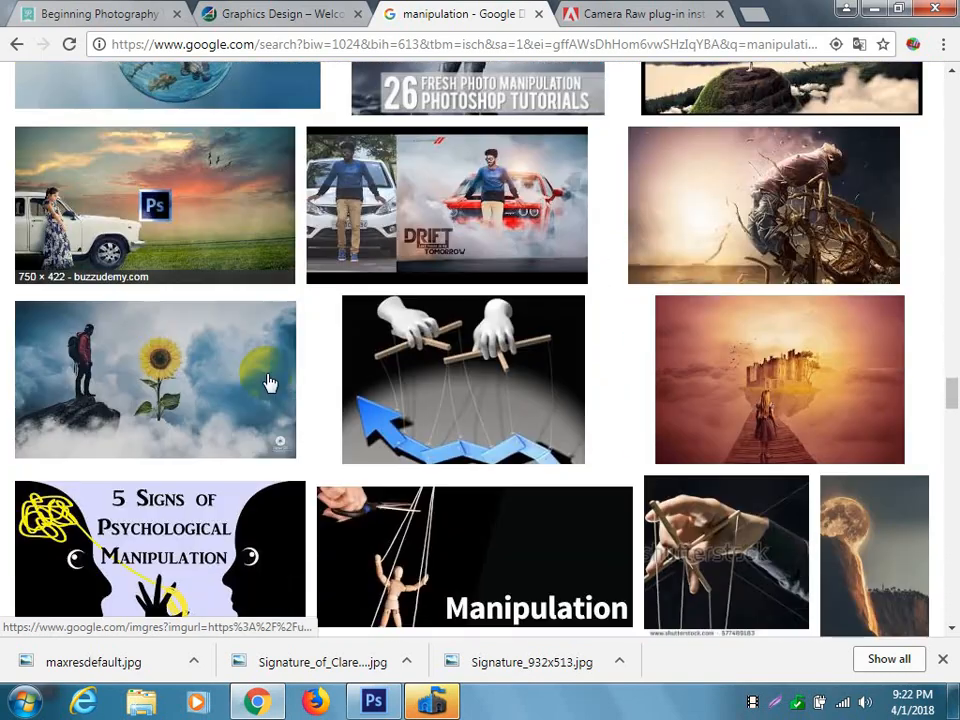
scroll(268, 380, "down", 3)
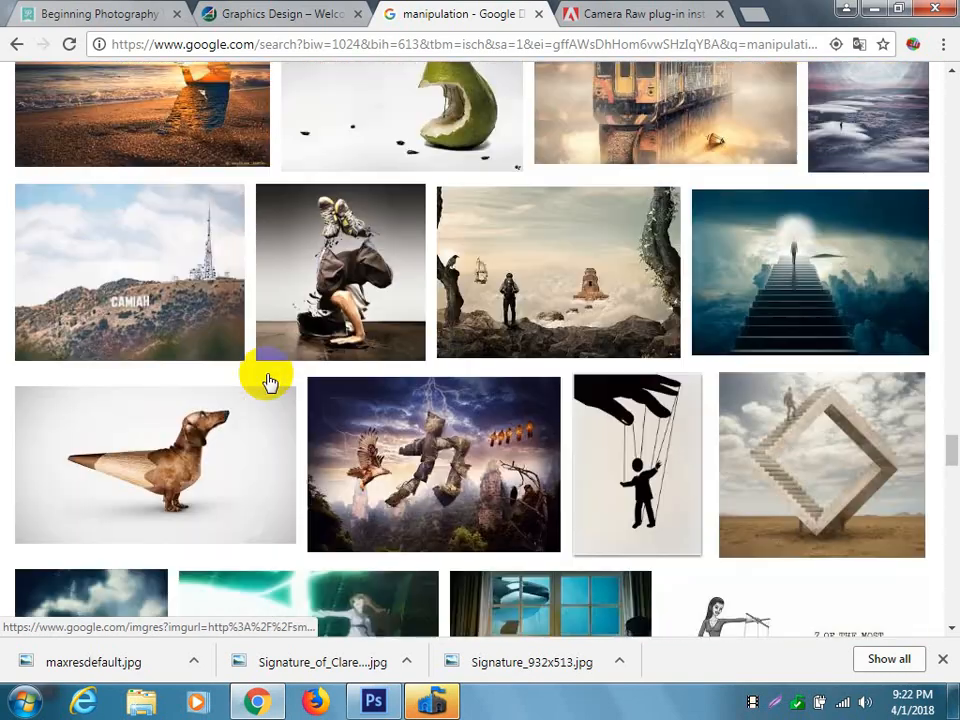
scroll(268, 381, "up", 6)
scroll(268, 380, "down", 10)
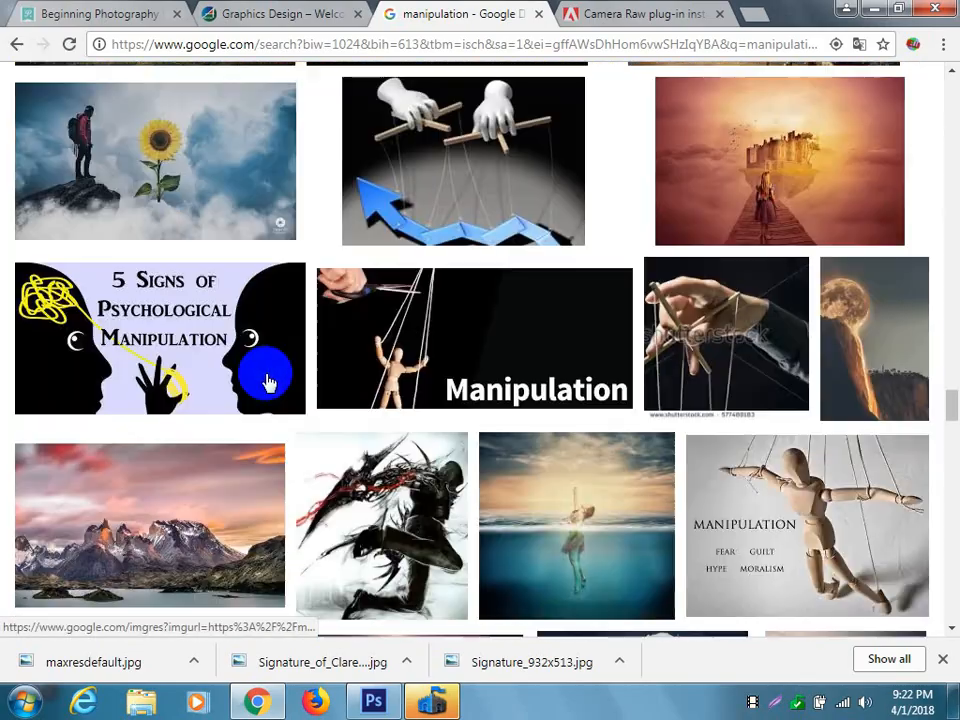
scroll(264, 380, "down", 8)
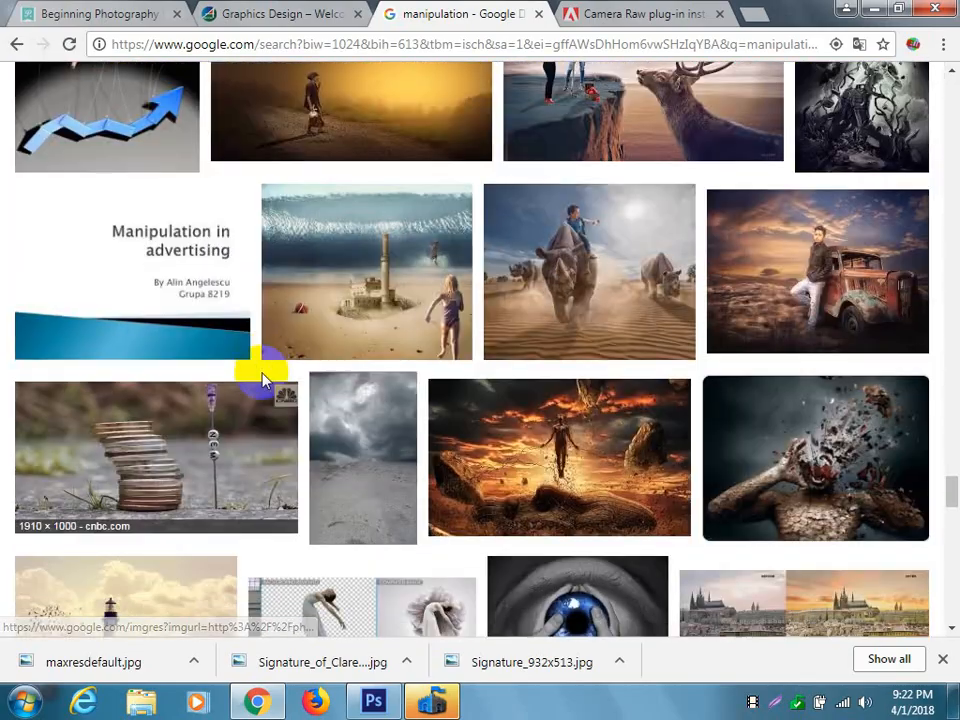
scroll(264, 380, "down", 10)
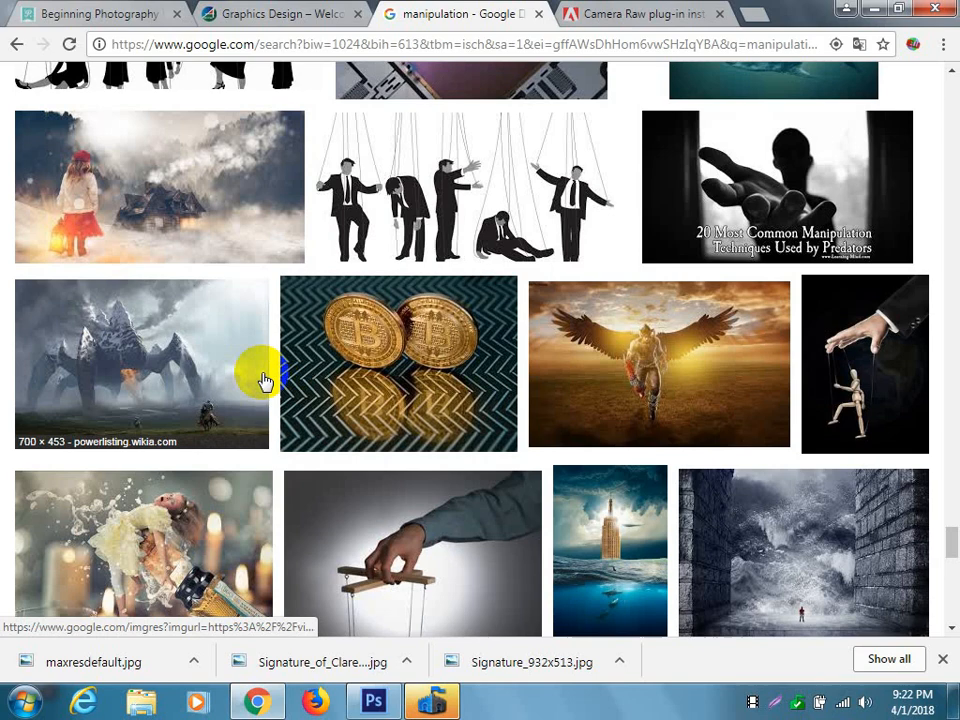
scroll(265, 382, "up", 5)
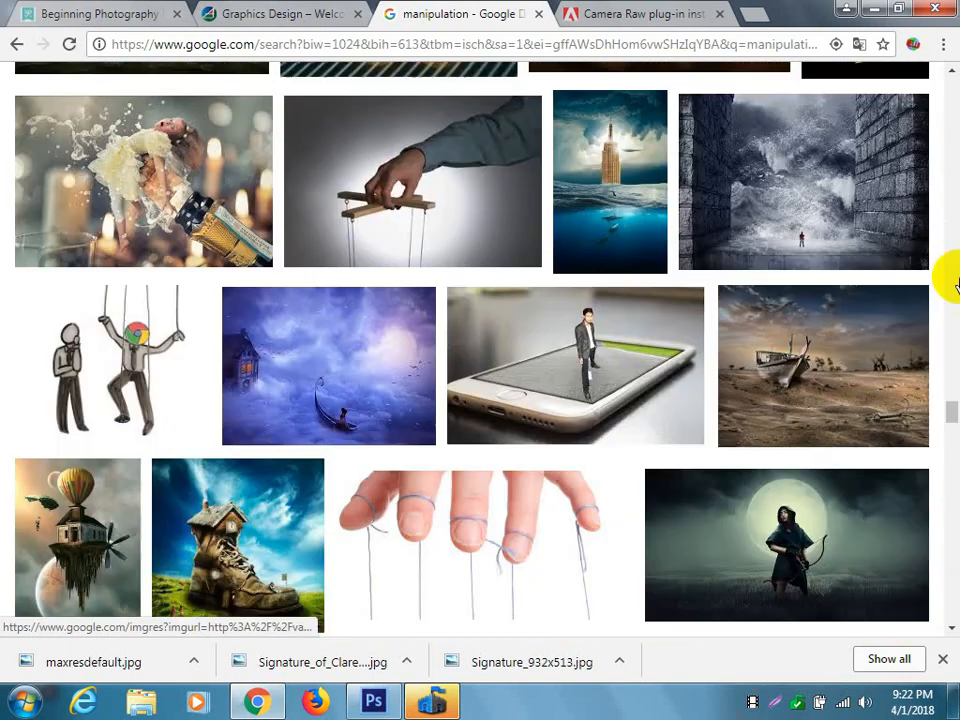
Return to the search box and change the image search to "apple manipulation".
left_click_drag(953, 411, 954, 75)
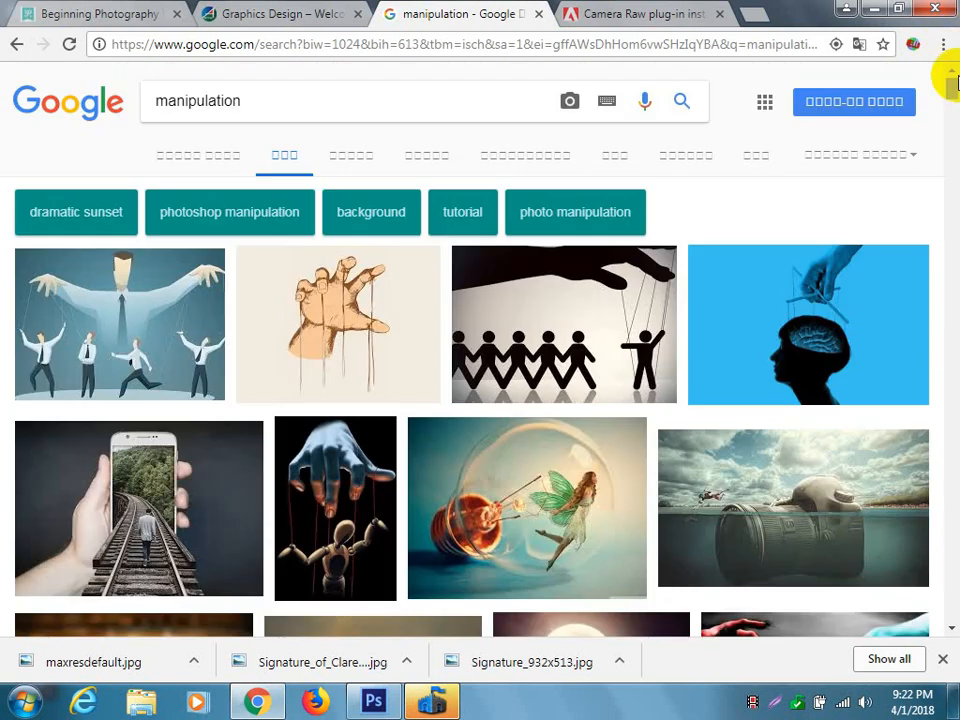
left_click(155, 104)
type("ap")
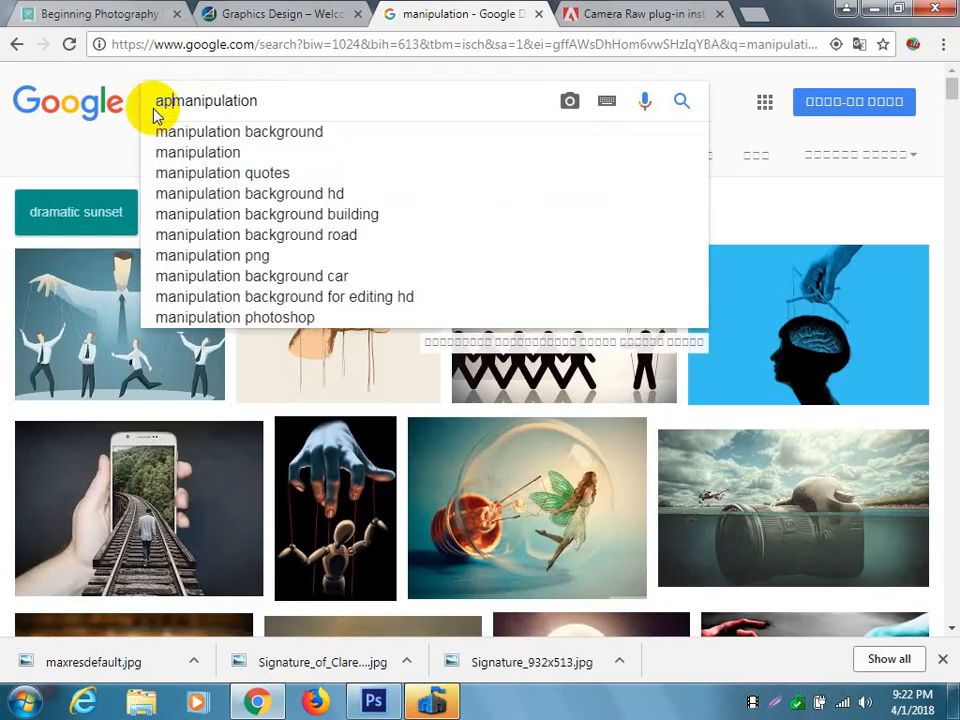
type("ple")
key("Return")
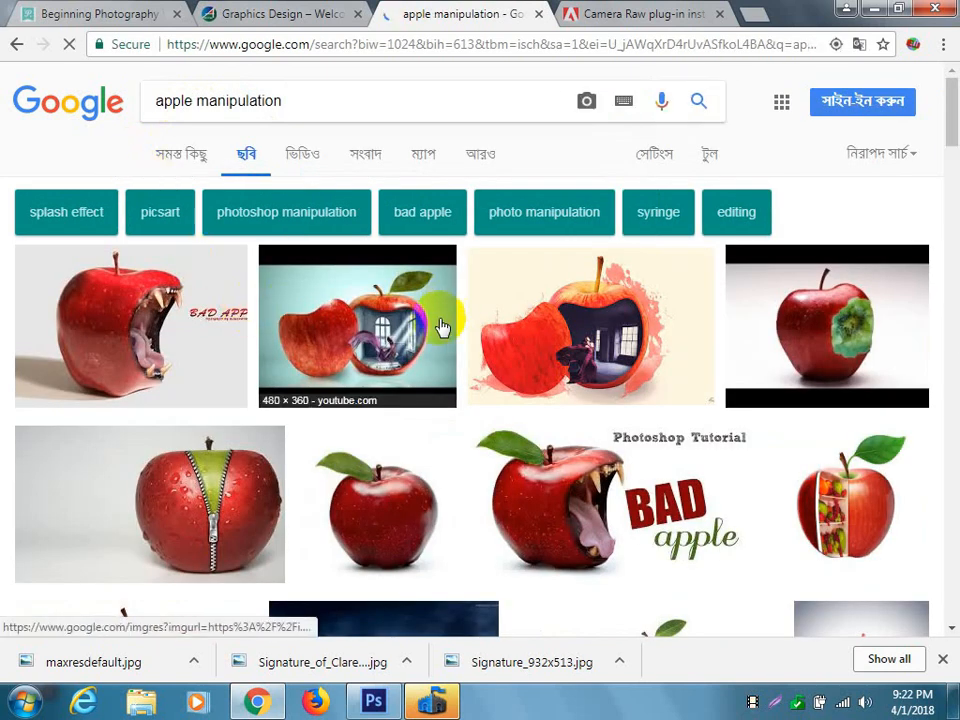
Preview the red apple with a zipper, and the apple with a wide-open human mouth among the apple manipulations.
left_click(246, 508)
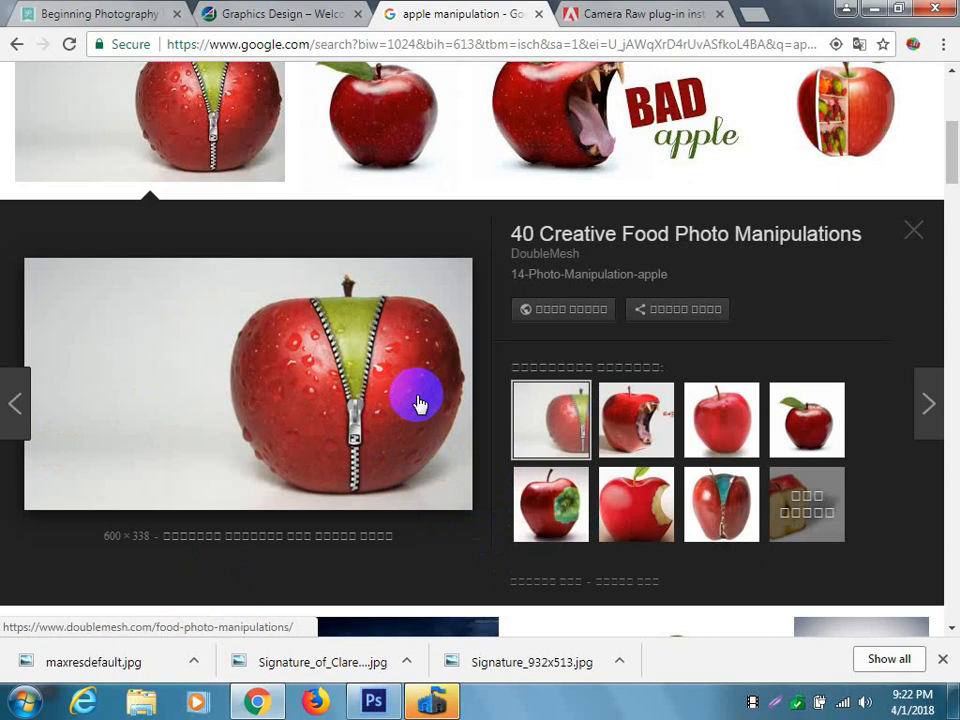
scroll(446, 413, "down", 4)
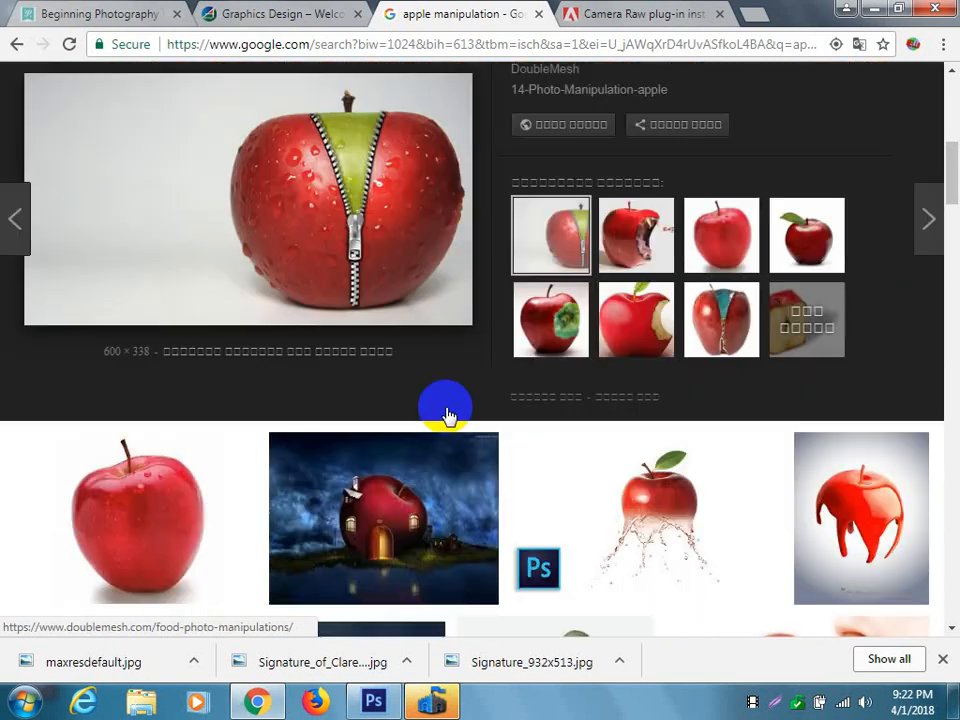
scroll(446, 413, "down", 2)
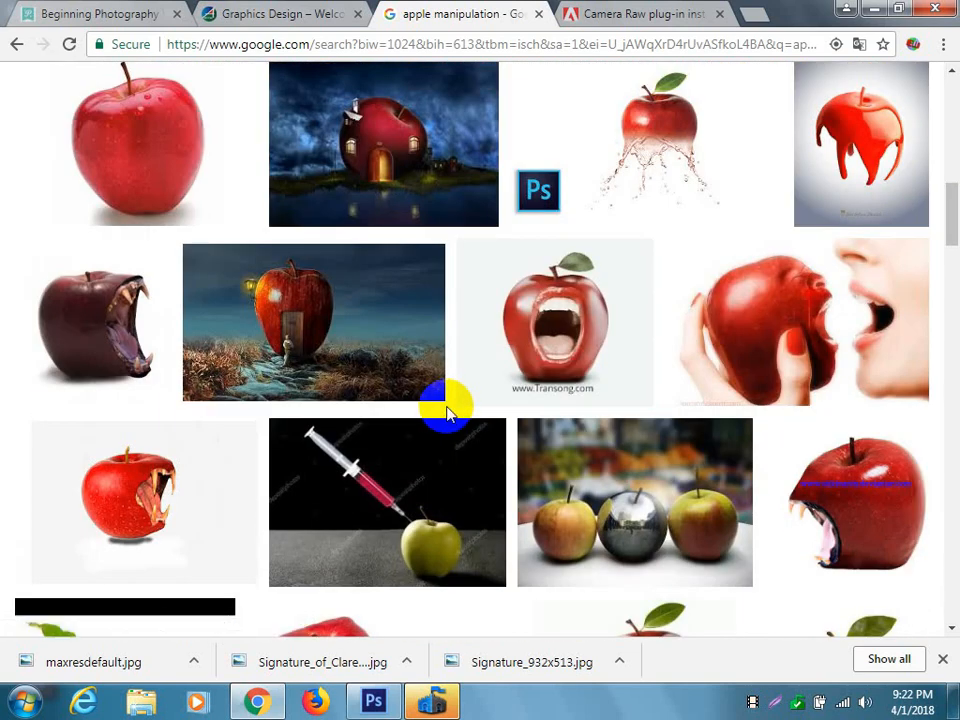
scroll(446, 413, "down", 2)
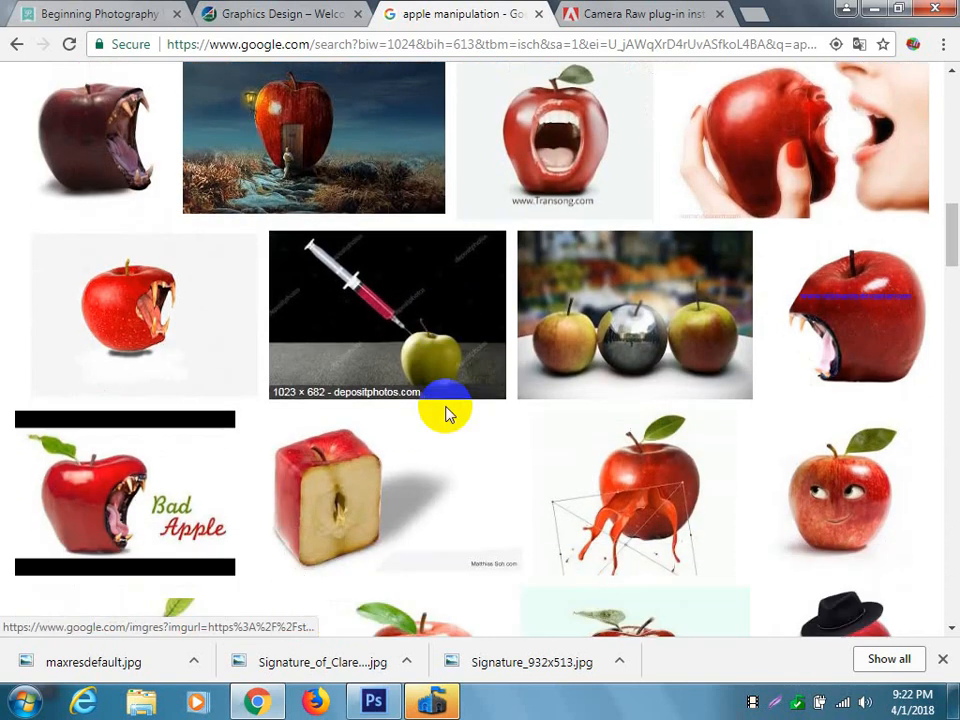
scroll(500, 480, "down", 1)
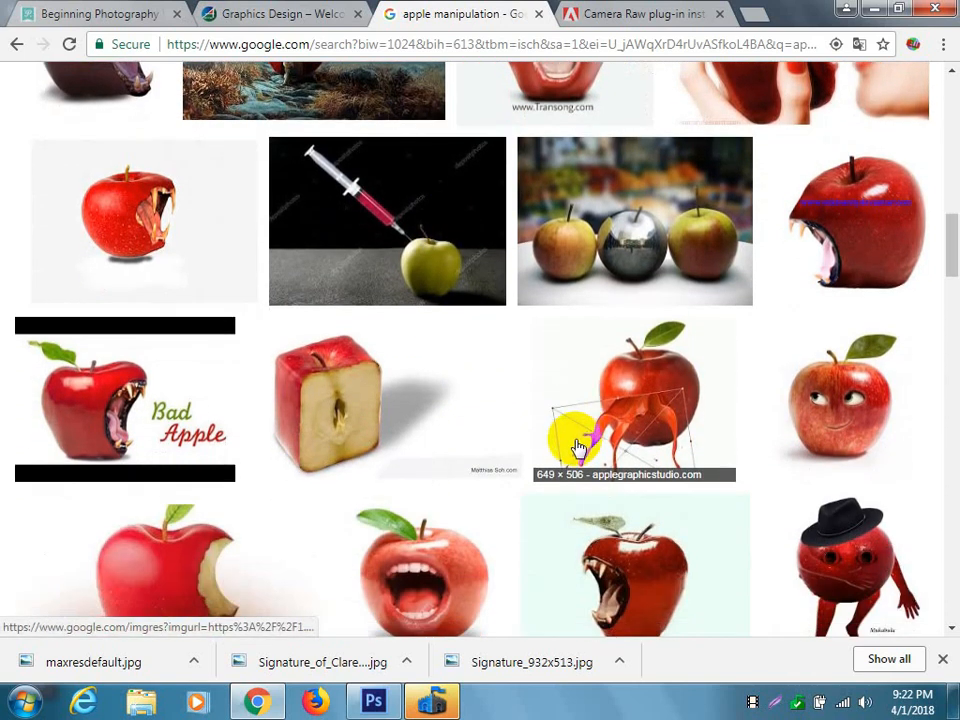
scroll(563, 411, "down", 2)
scroll(575, 450, "down", 1)
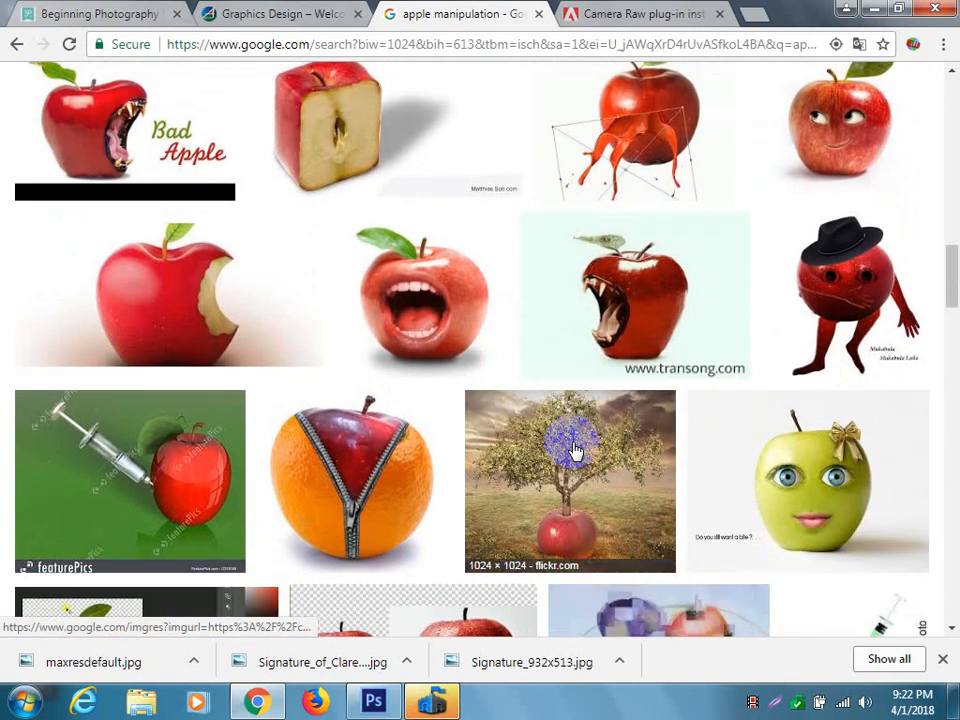
left_click(456, 306)
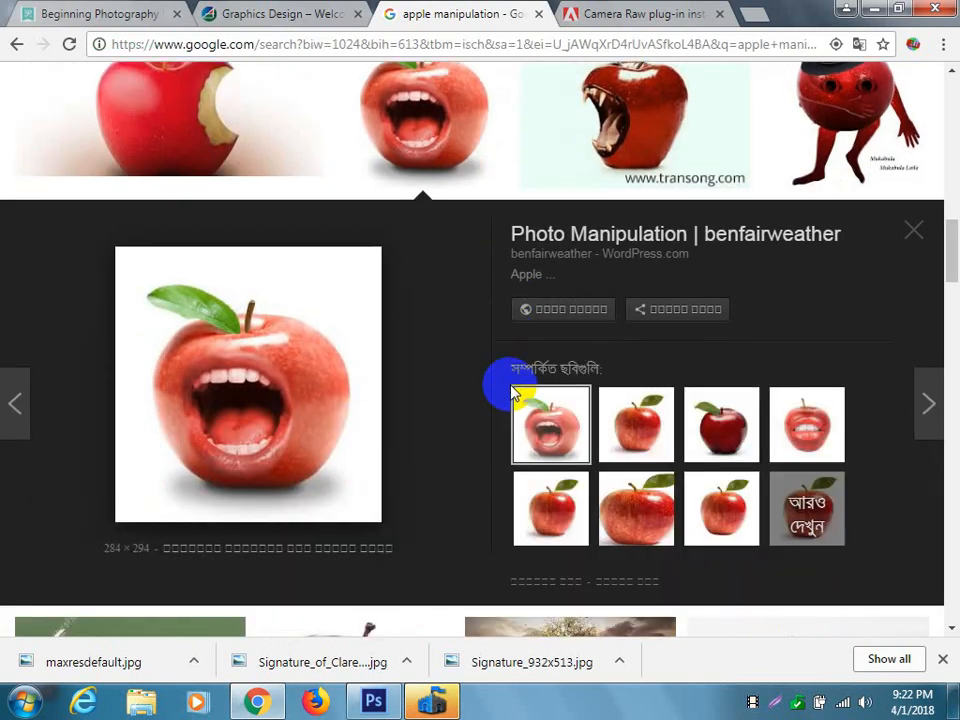
Look through further apple manipulation images below the open-mouthed apple preview.
scroll(512, 395, "down", 4)
scroll(516, 402, "down", 3)
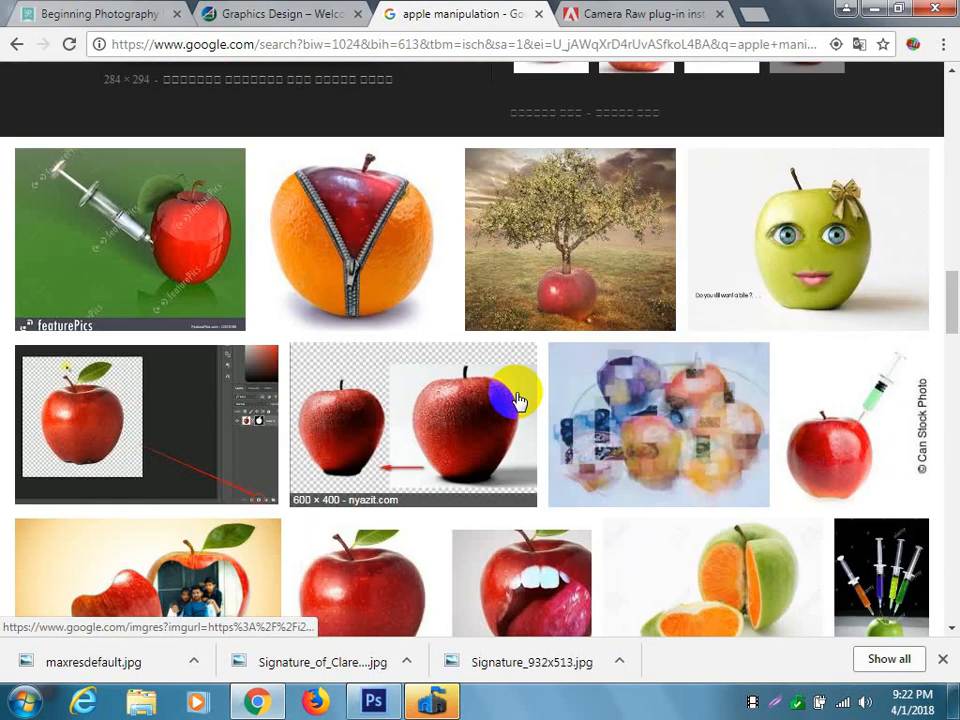
scroll(516, 402, "down", 4)
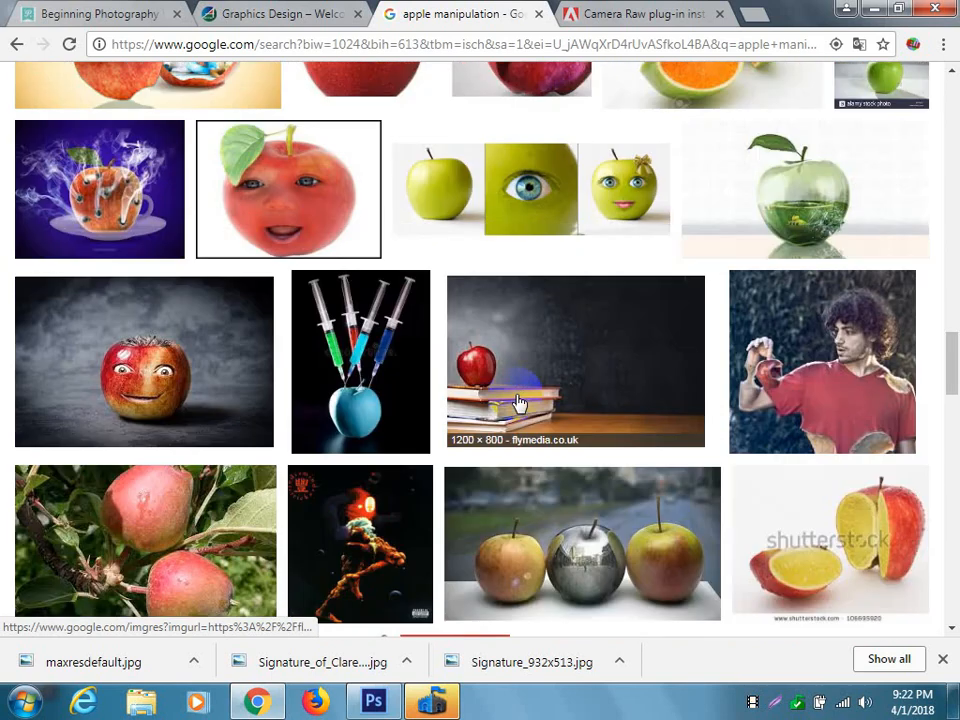
scroll(519, 403, "down", 2)
scroll(518, 402, "down", 2)
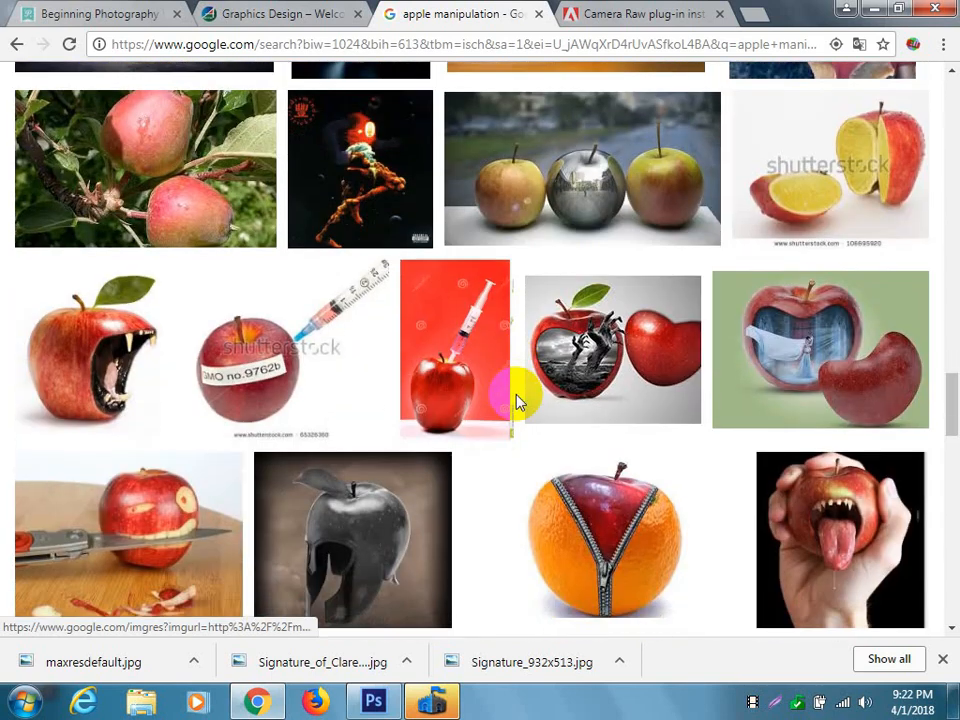
Browse the apple manipulation image results for composites such as zippered, laced, hollowed-out, square and splashing apples.
scroll(518, 402, "down", 2)
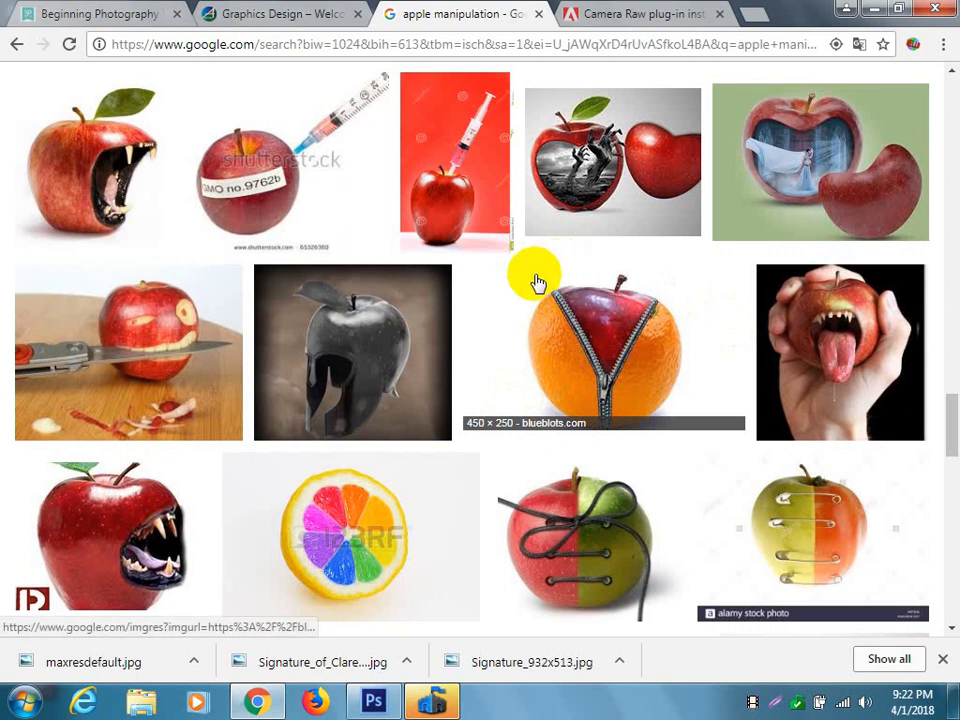
scroll(537, 284, "down", 3)
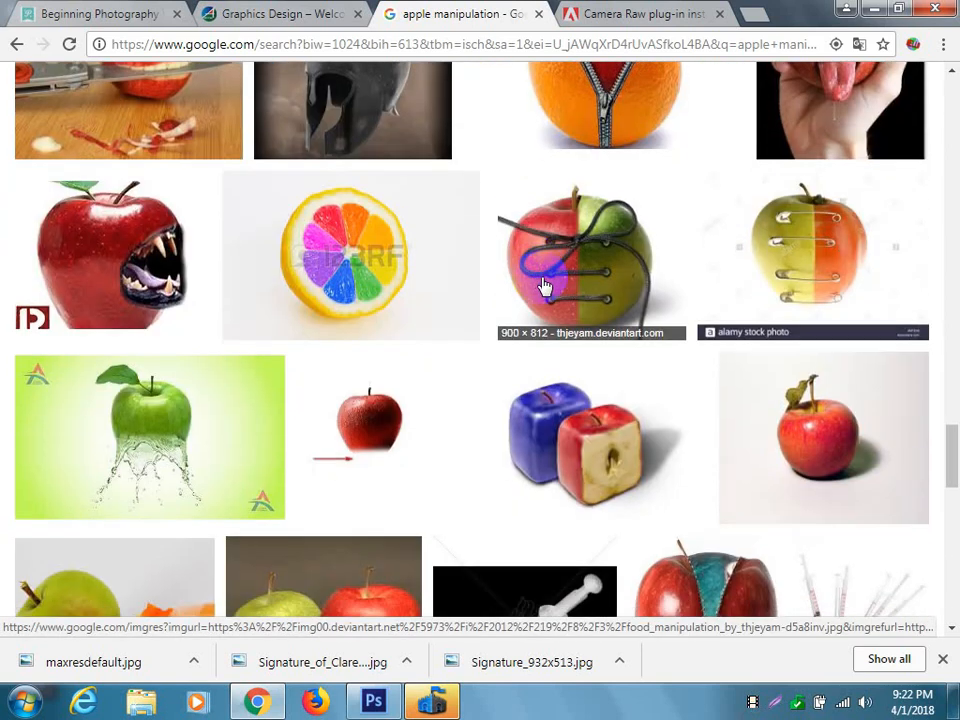
scroll(540, 287, "down", 4)
scroll(560, 276, "down", 5)
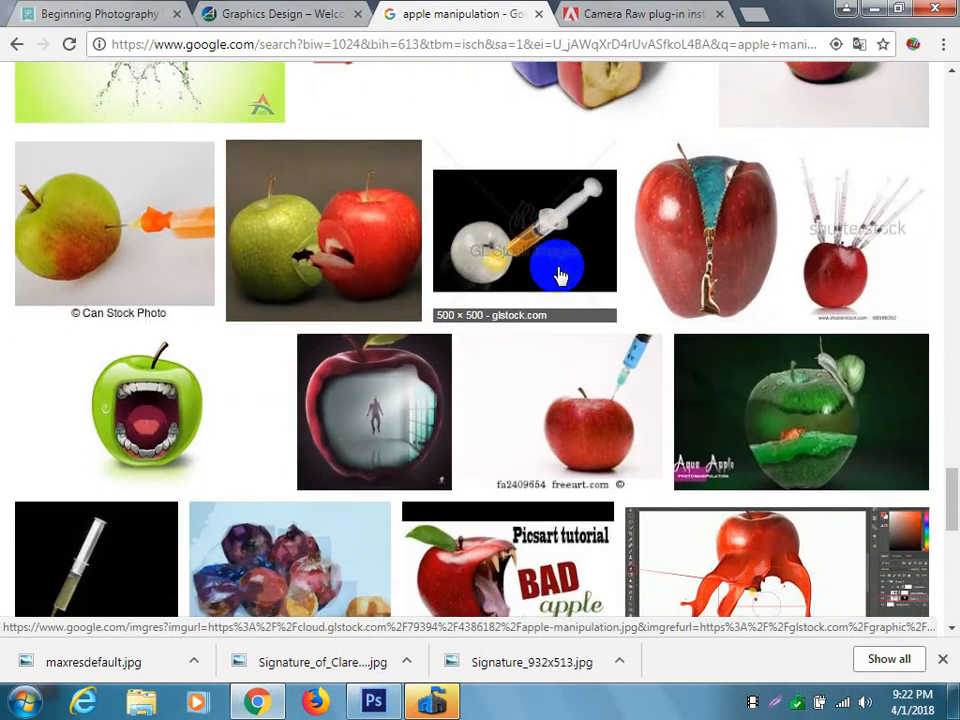
scroll(560, 276, "down", 5)
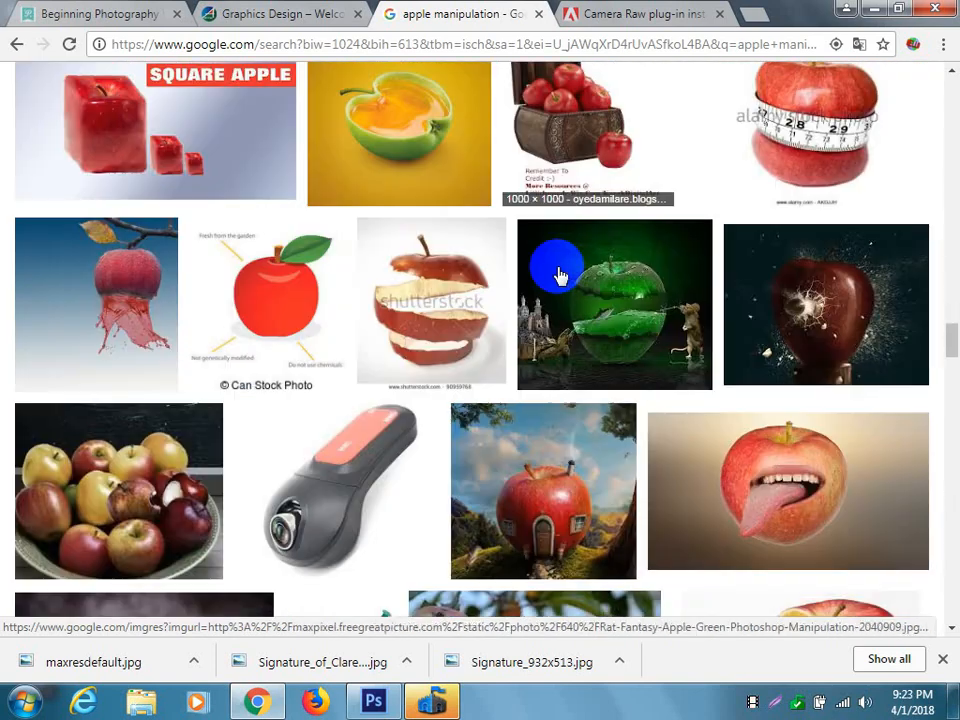
scroll(560, 276, "down", 4)
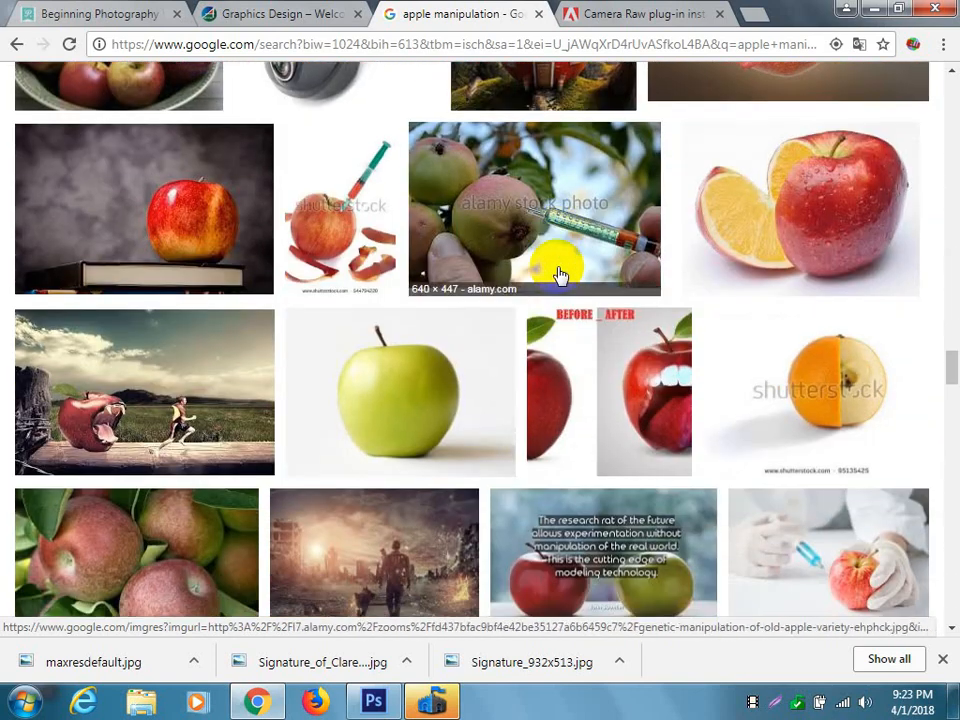
scroll(560, 276, "down", 3)
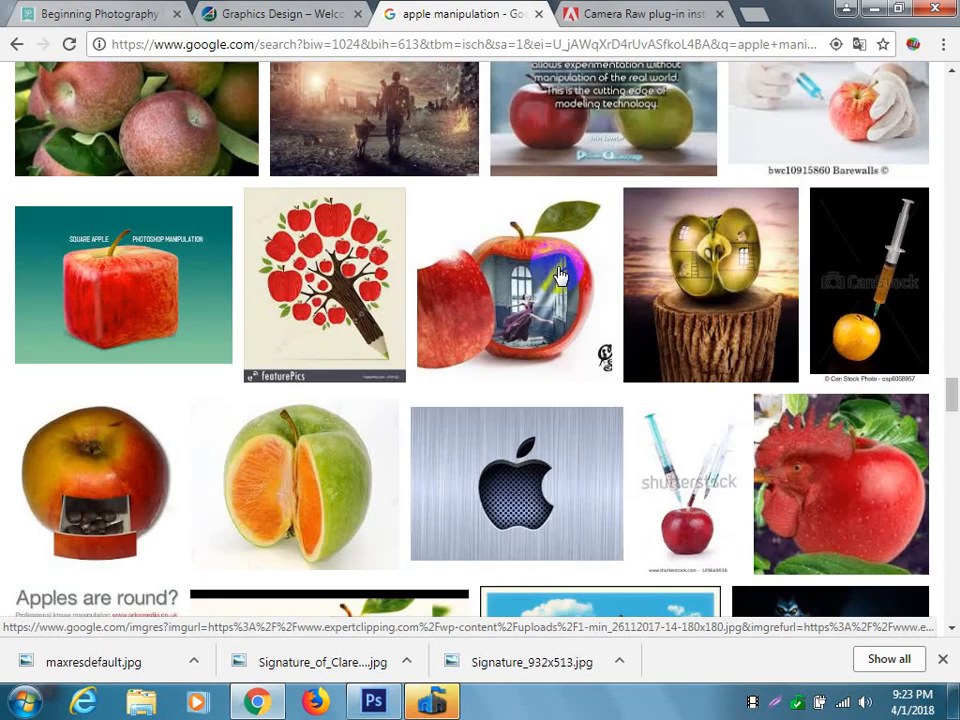
scroll(560, 276, "down", 3)
scroll(560, 276, "down", 3)
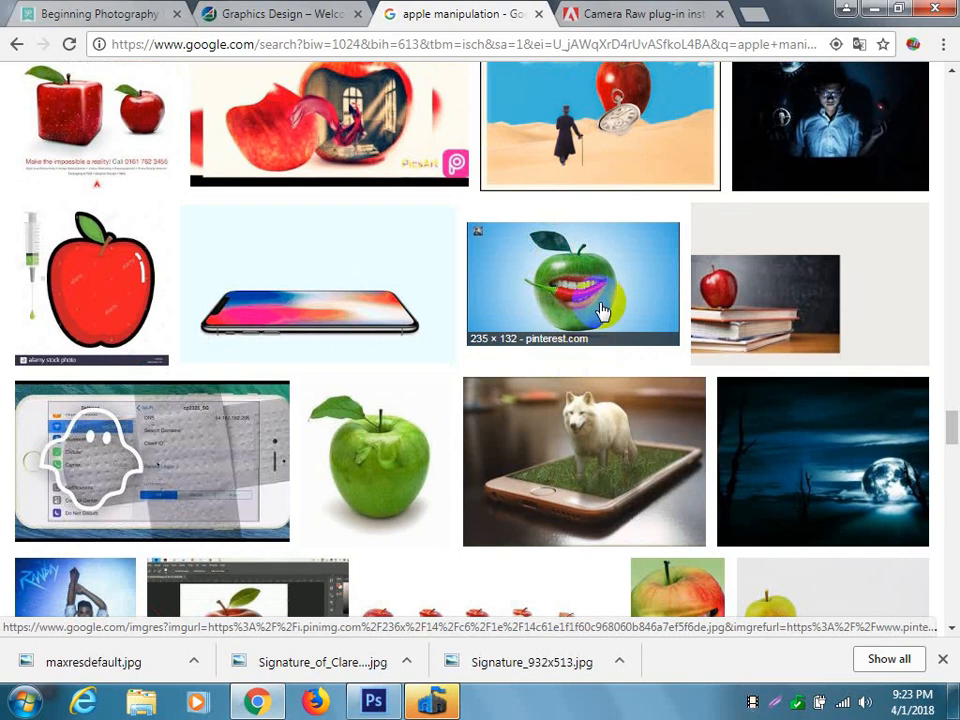
scroll(600, 312, "down", 3)
scroll(600, 316, "down", 3)
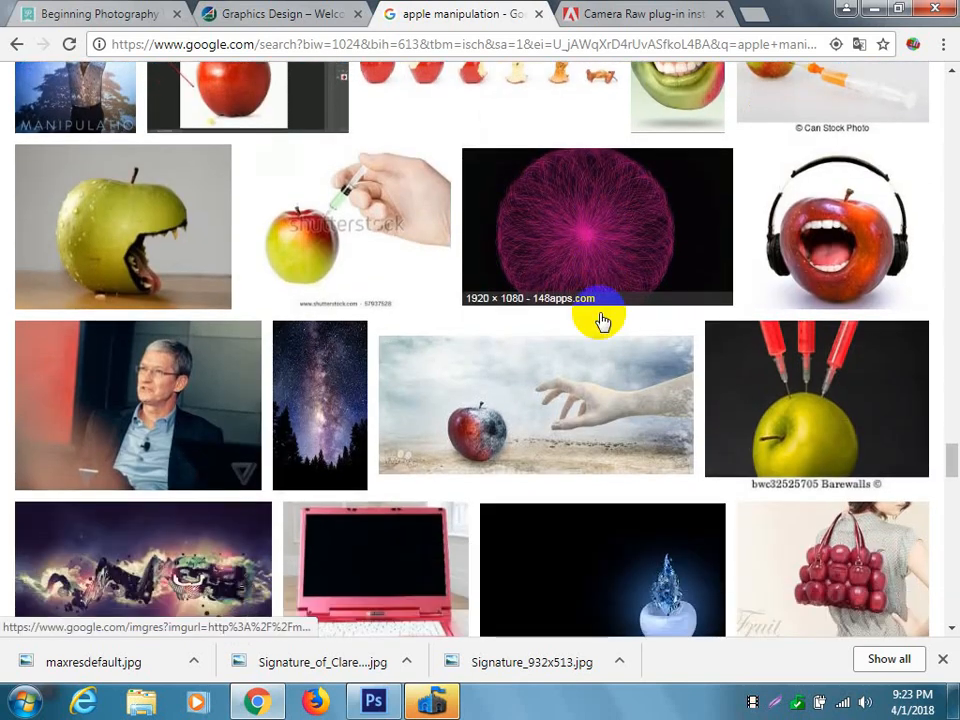
scroll(601, 320, "down", 2)
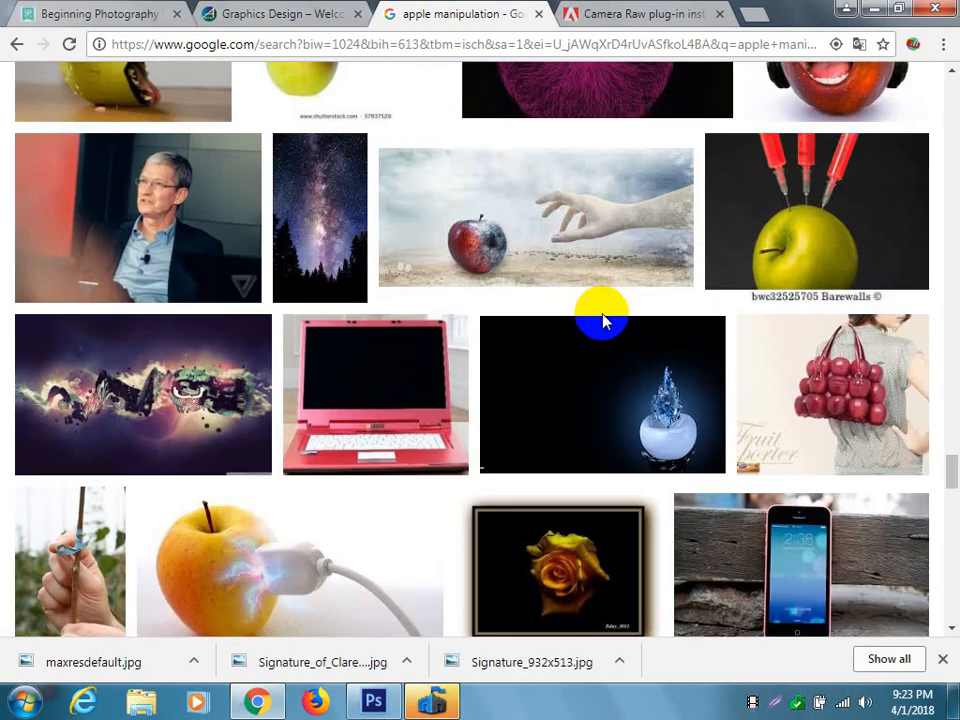
scroll(603, 320, "down", 3)
scroll(605, 320, "down", 2)
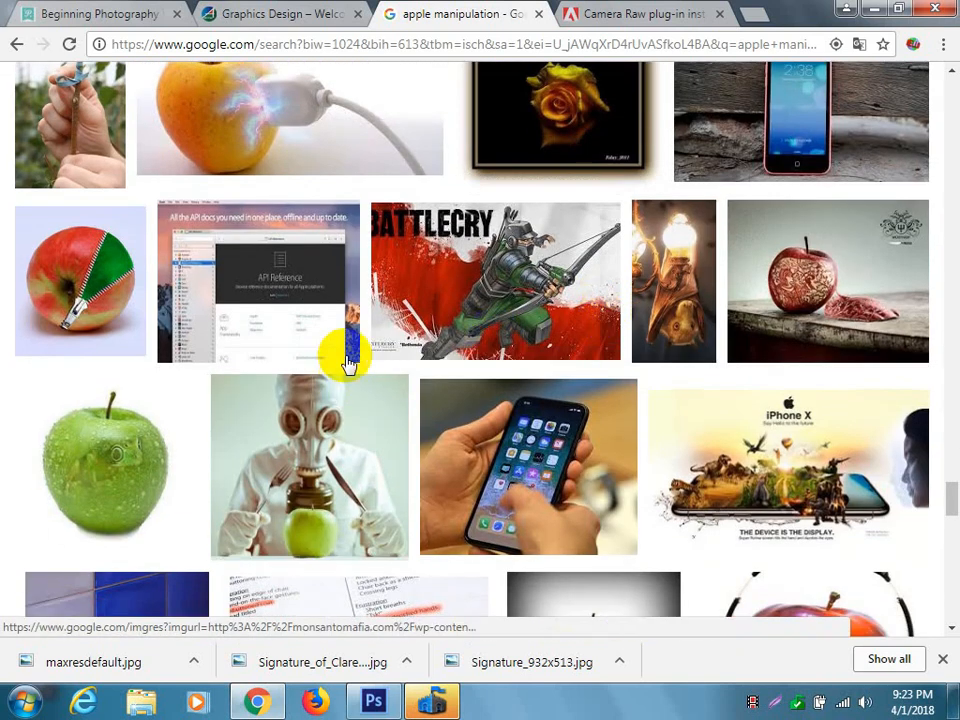
scroll(532, 338, "down", 1)
scroll(532, 338, "down", 2)
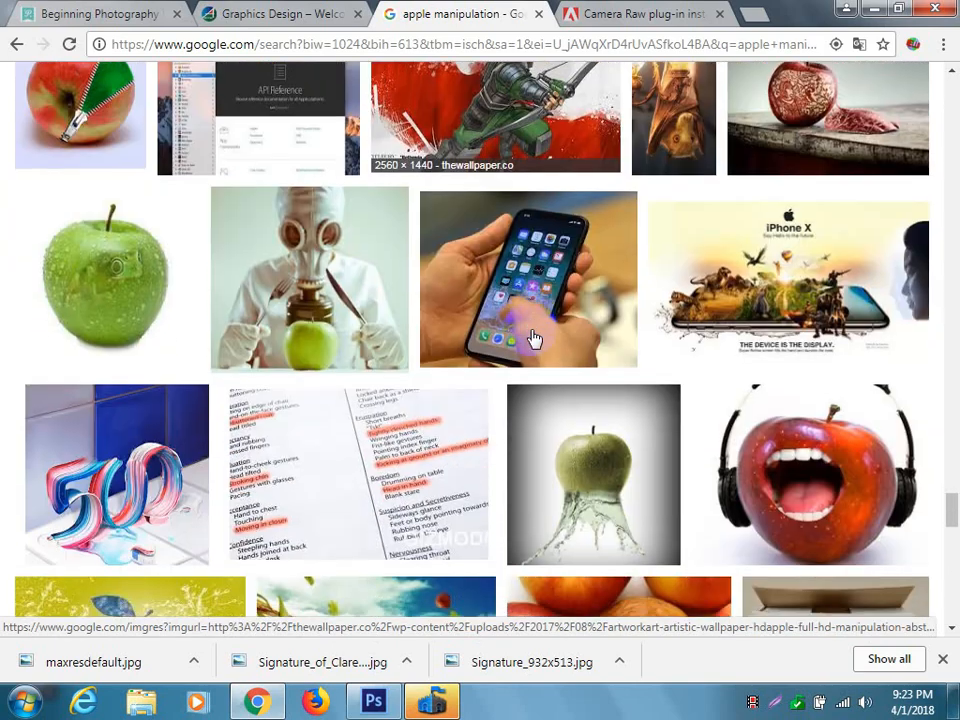
scroll(532, 338, "down", 2)
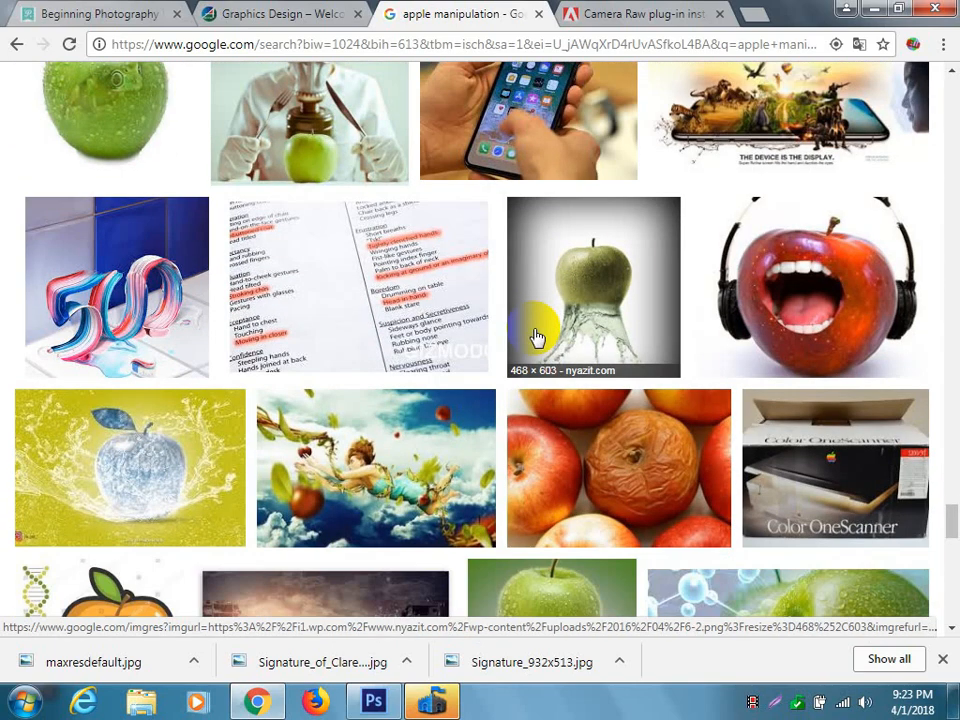
scroll(471, 326, "down", 3)
scroll(475, 328, "down", 7)
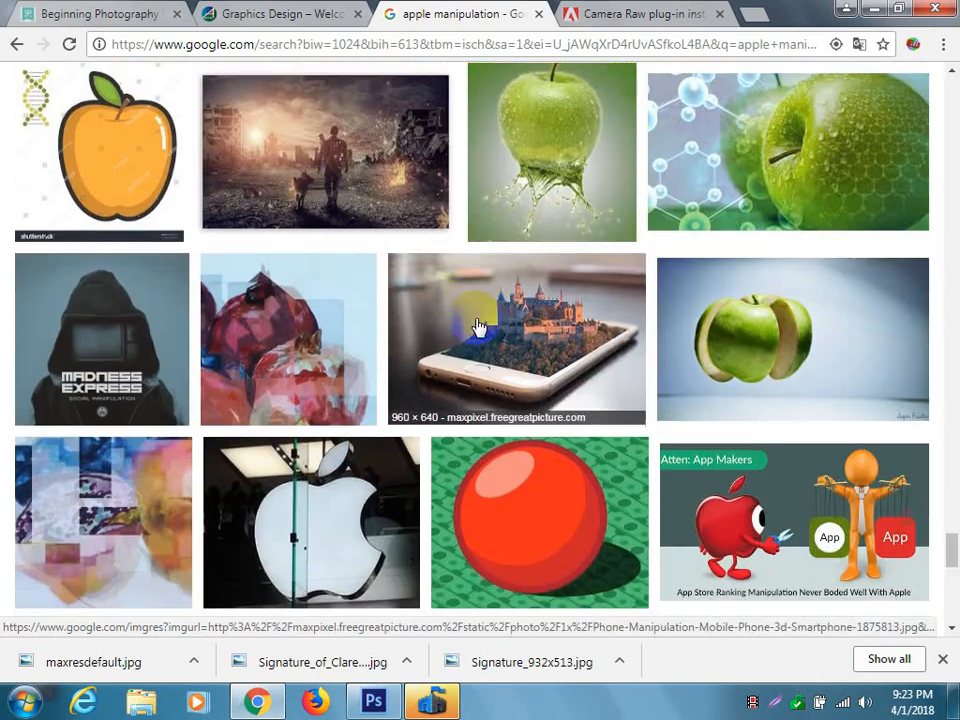
scroll(478, 326, "down", 6)
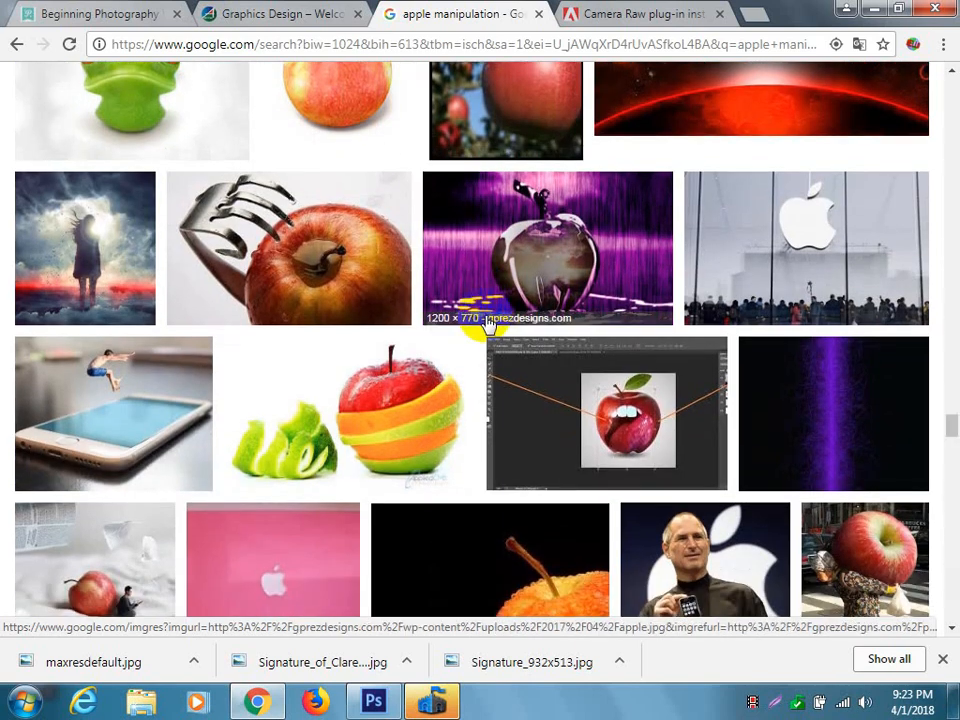
Preview the apple layered with orange and green slices, and the red-and-green apple stitched together with red thread.
scroll(487, 322, "up", 1)
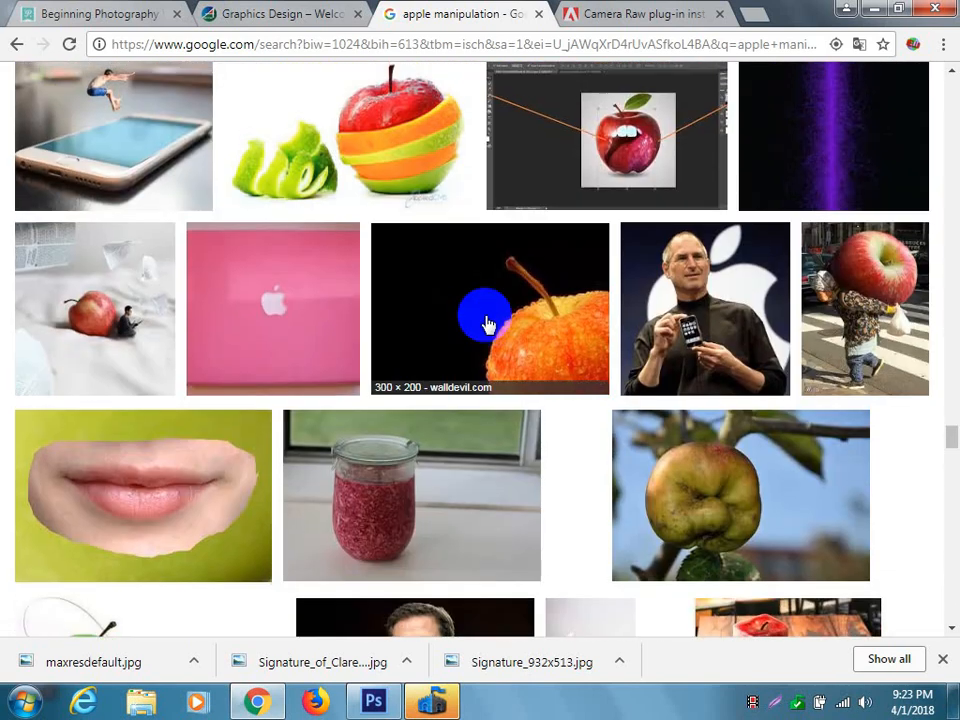
left_click(410, 163)
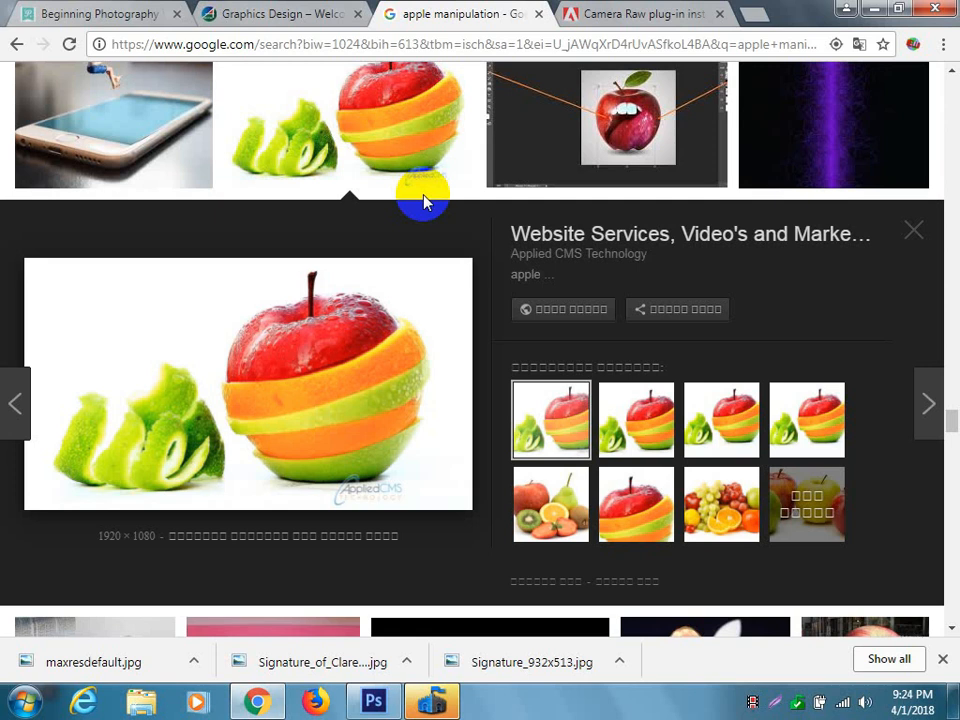
scroll(467, 268, "down", 5)
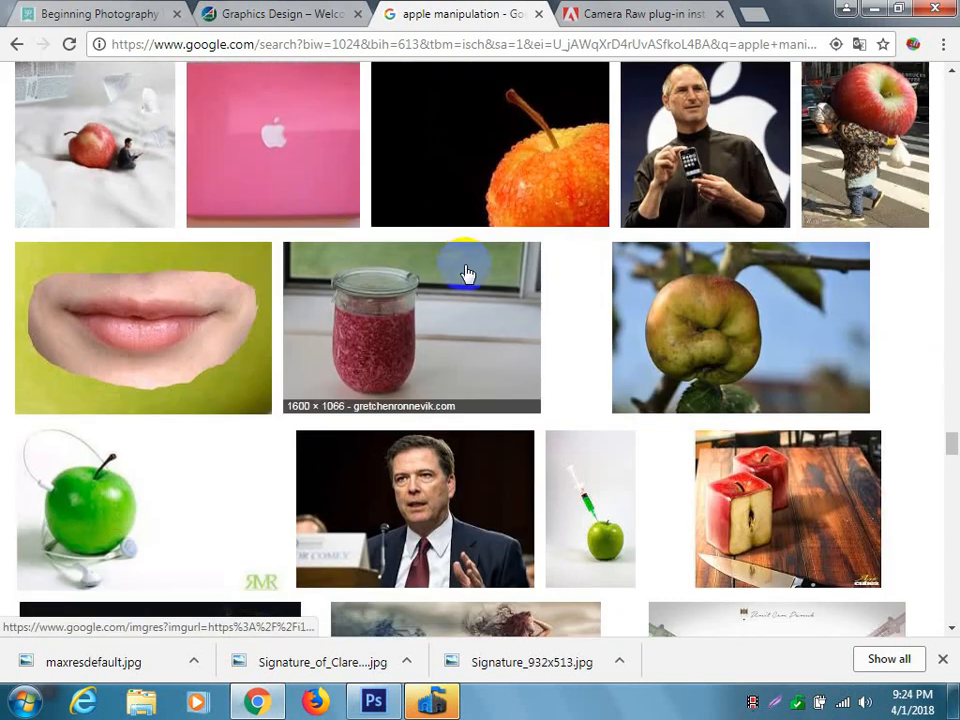
scroll(697, 385, "down", 3)
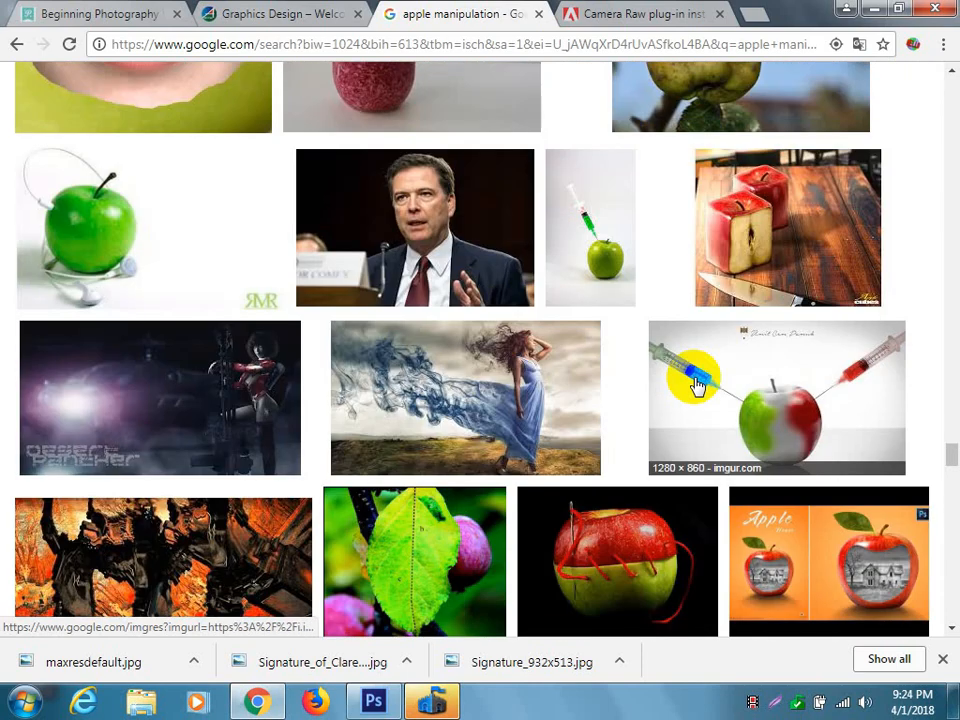
scroll(697, 385, "down", 2)
left_click(611, 371)
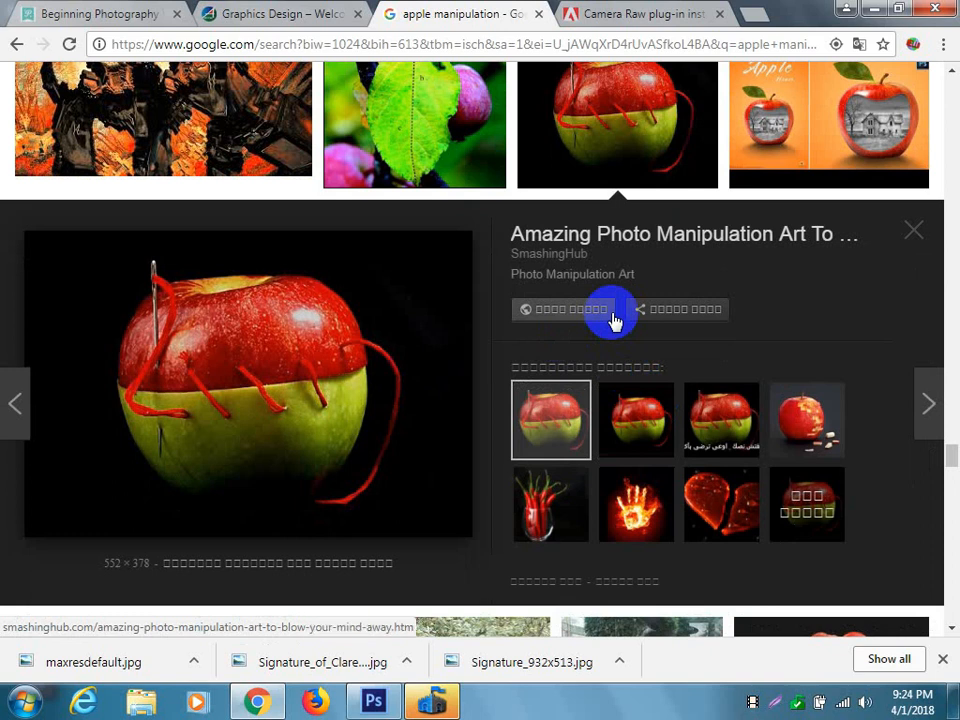
Examine the remaining apple manipulation results below the stitched-apple preview for more composite ideas.
scroll(614, 320, "up", 2)
scroll(614, 320, "down", 7)
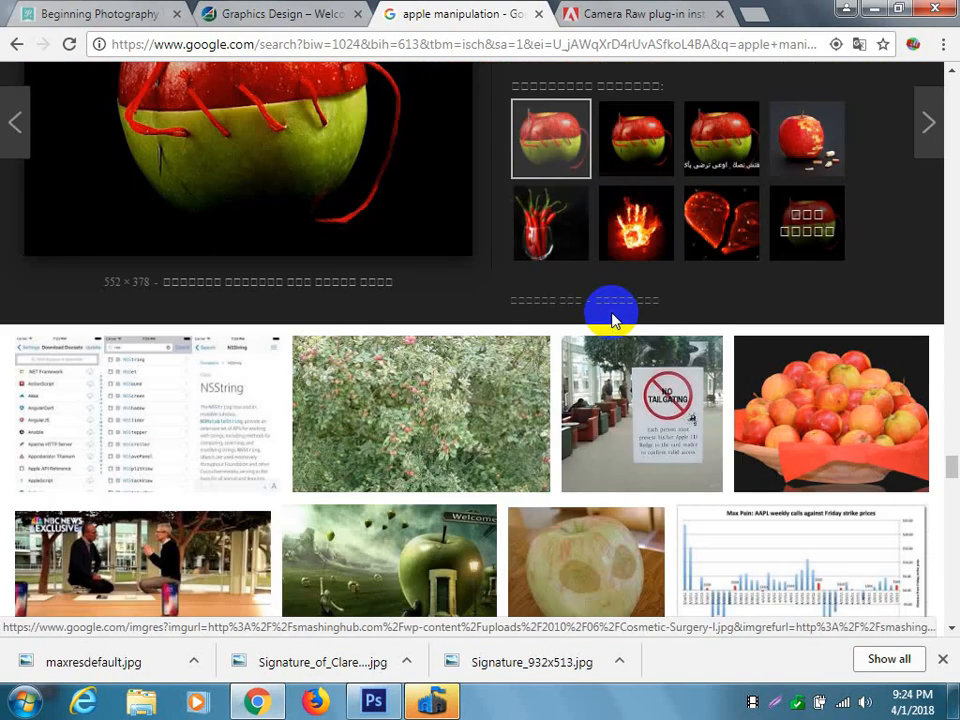
scroll(614, 320, "down", 3)
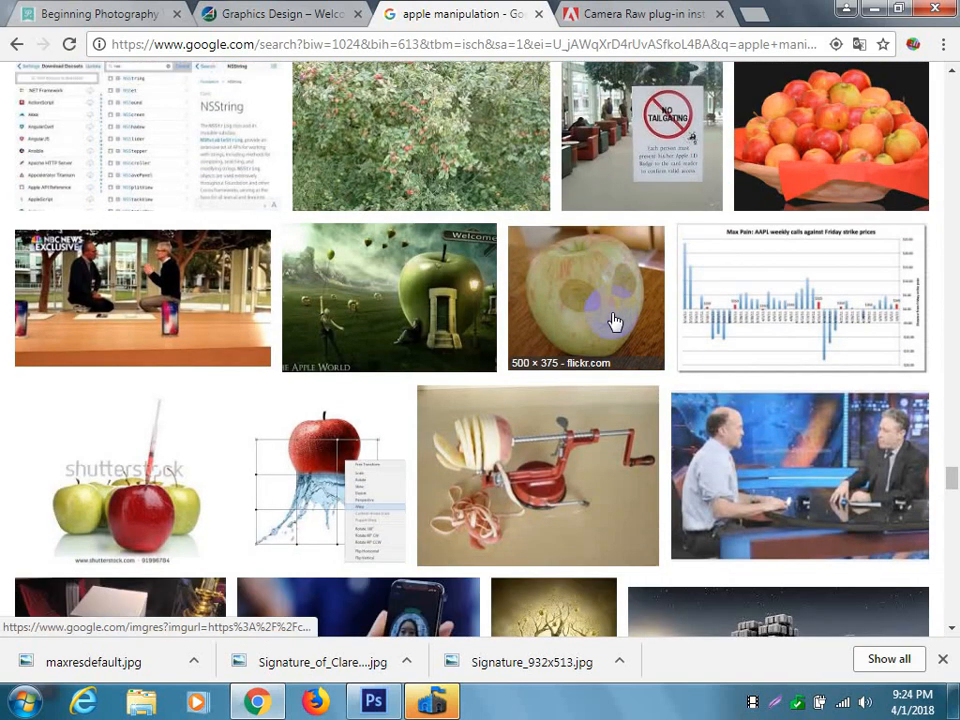
scroll(614, 320, "down", 2)
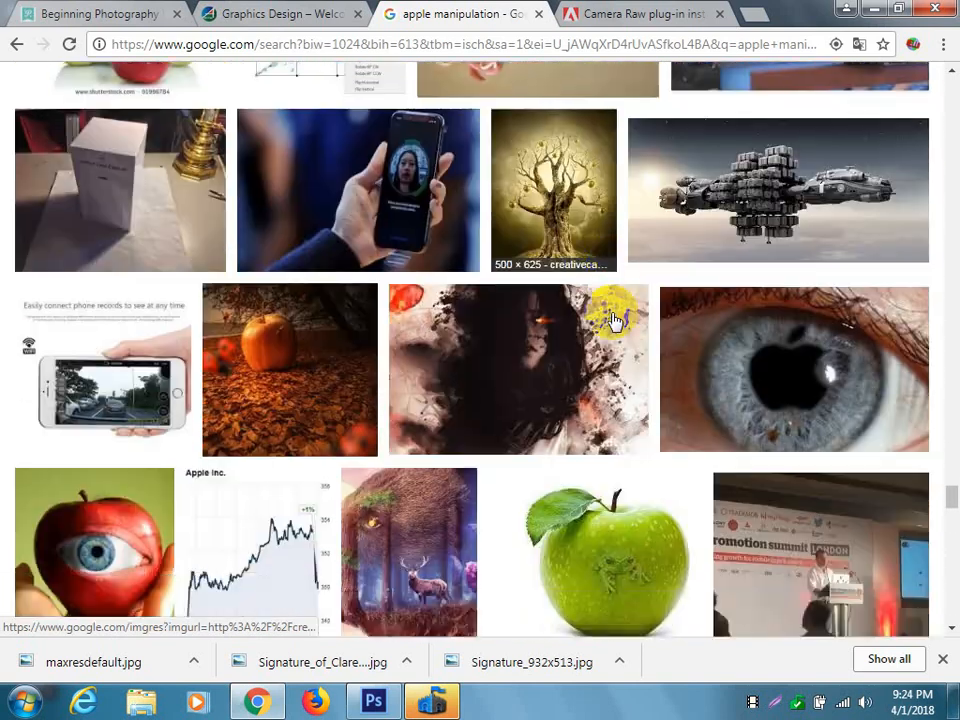
scroll(614, 320, "down", 4)
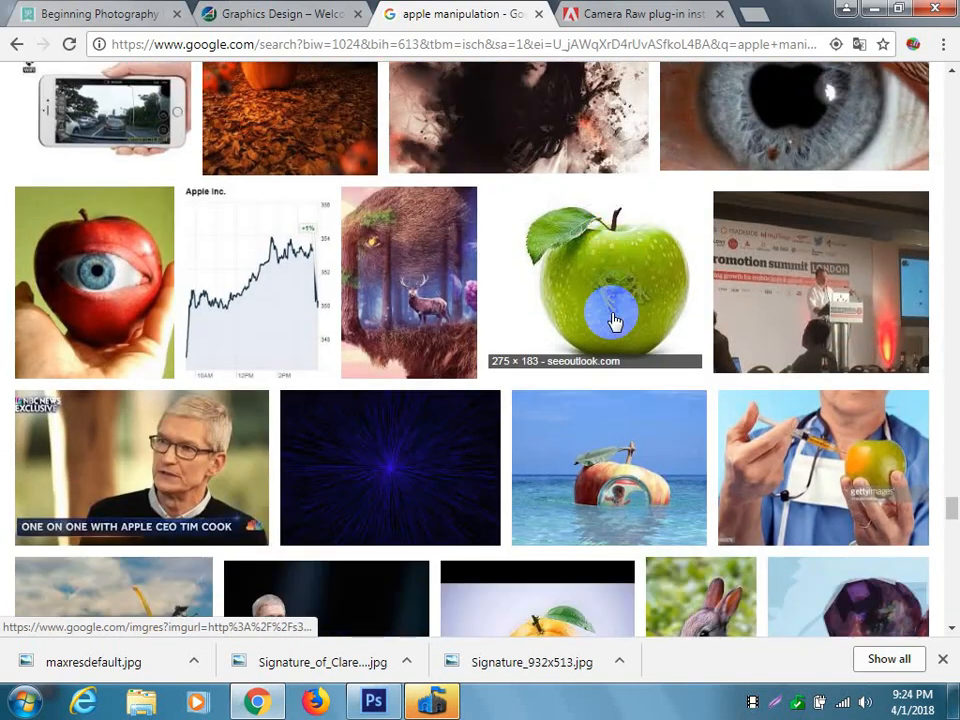
scroll(614, 320, "down", 1)
scroll(614, 320, "down", 5)
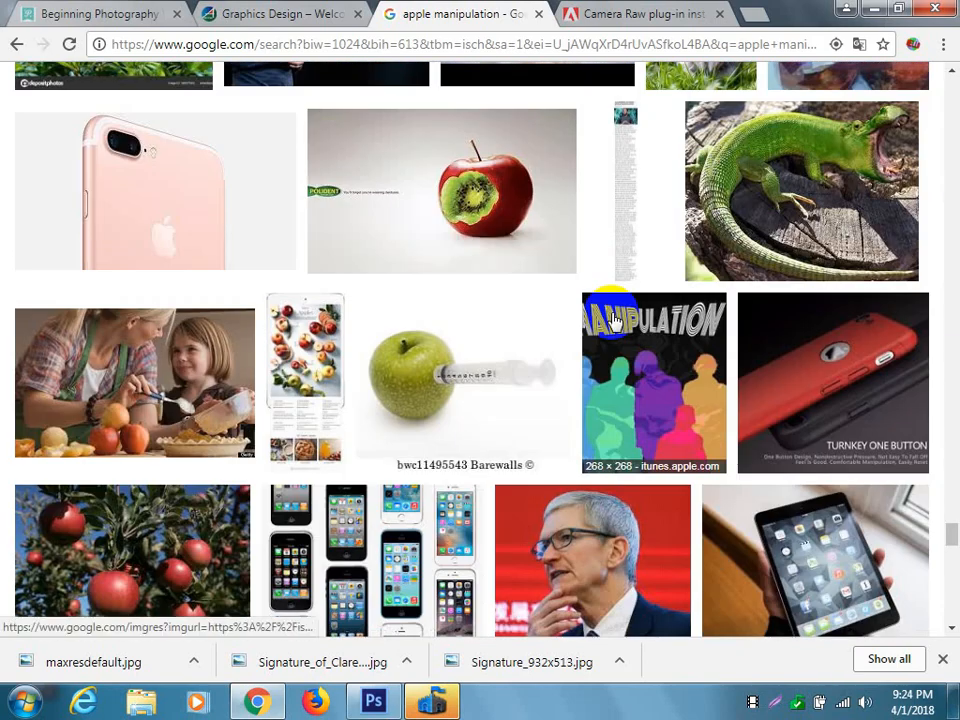
scroll(614, 320, "down", 6)
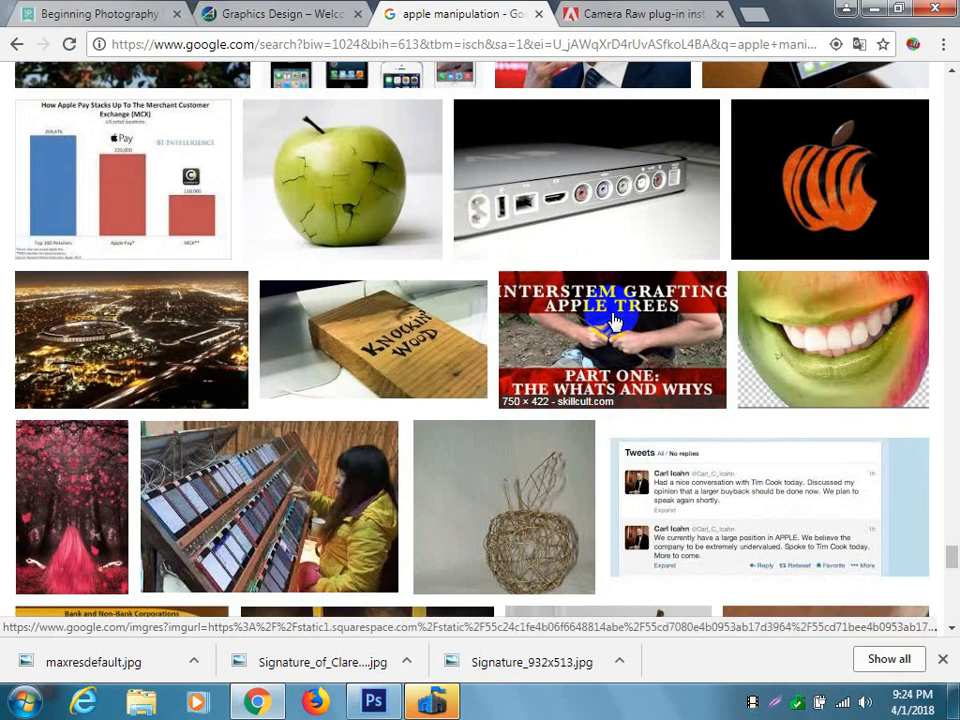
scroll(614, 320, "down", 10)
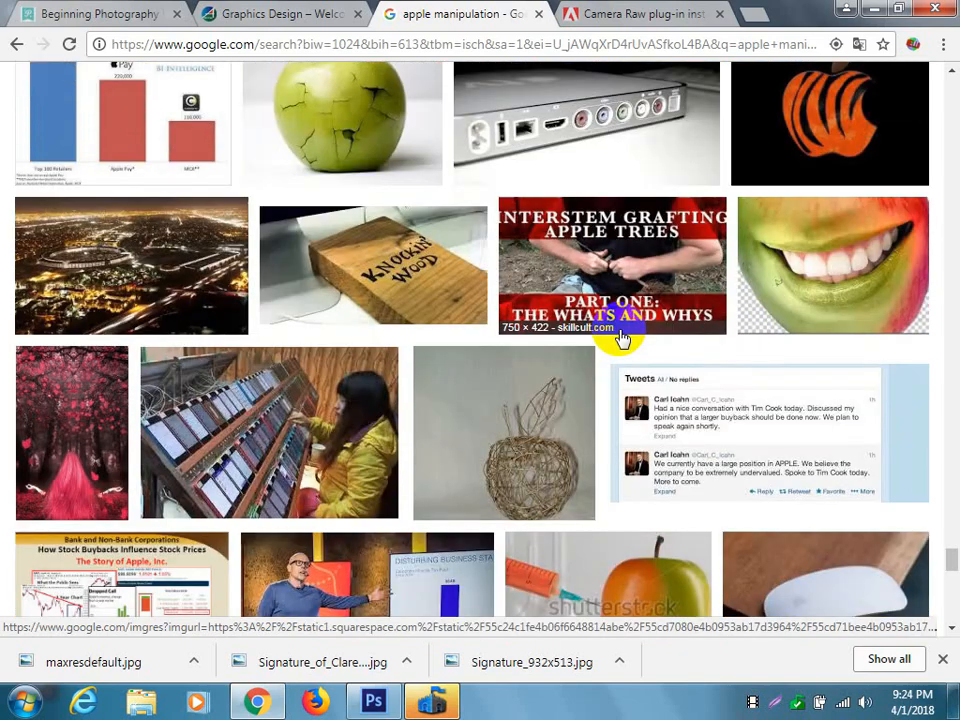
scroll(627, 342, "down", 6)
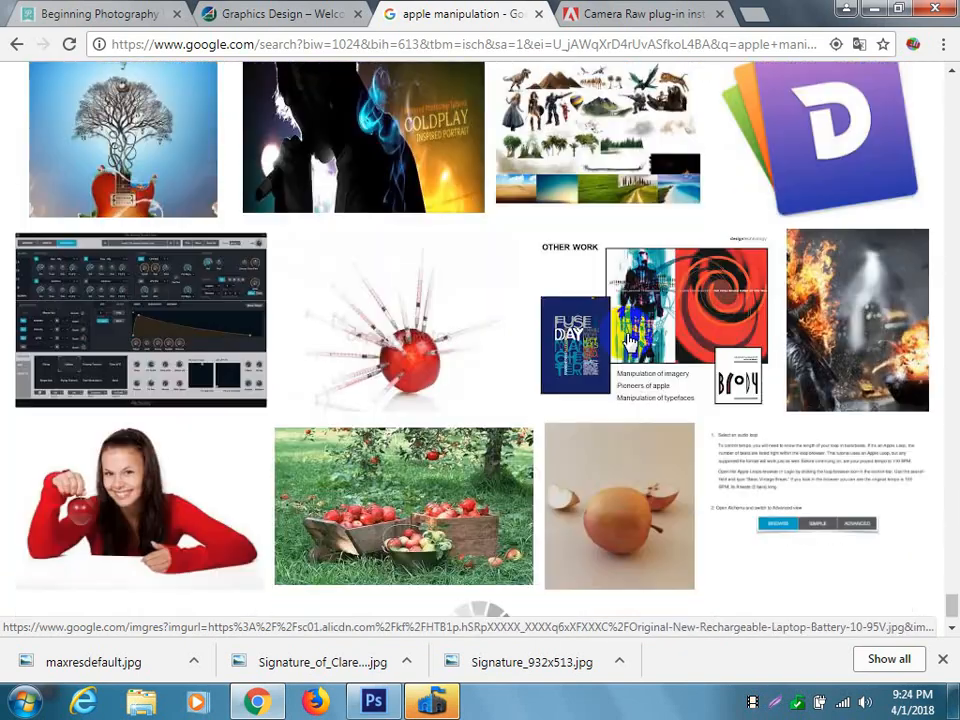
scroll(640, 342, "down", 5)
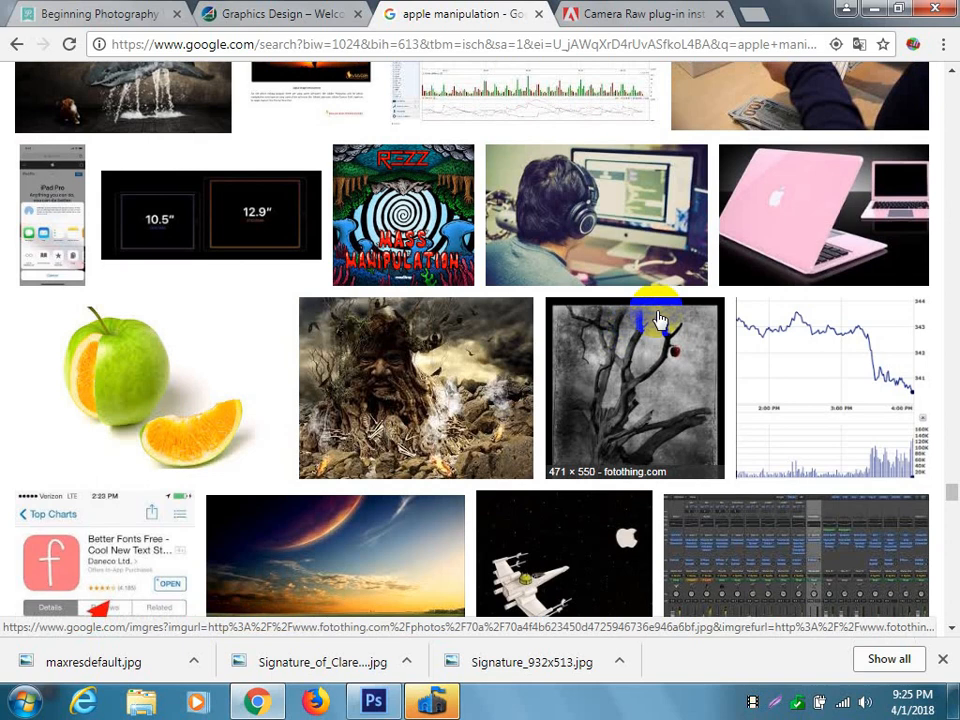
Return to the search box and change the image search to "pencil manipulation".
scroll(658, 320, "up", 15)
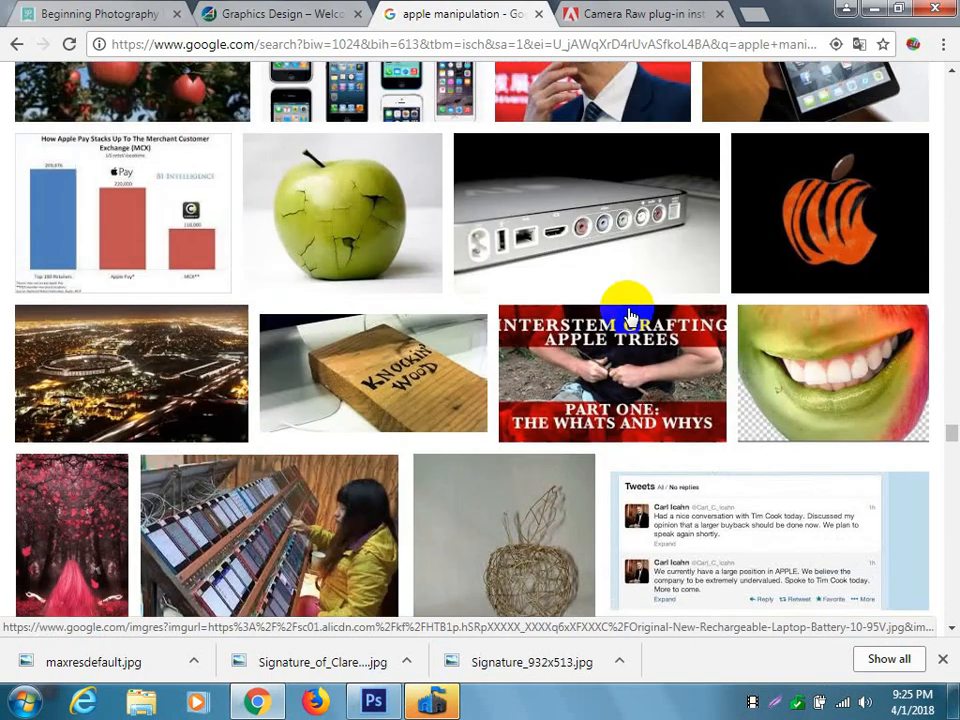
scroll(628, 316, "up", 9)
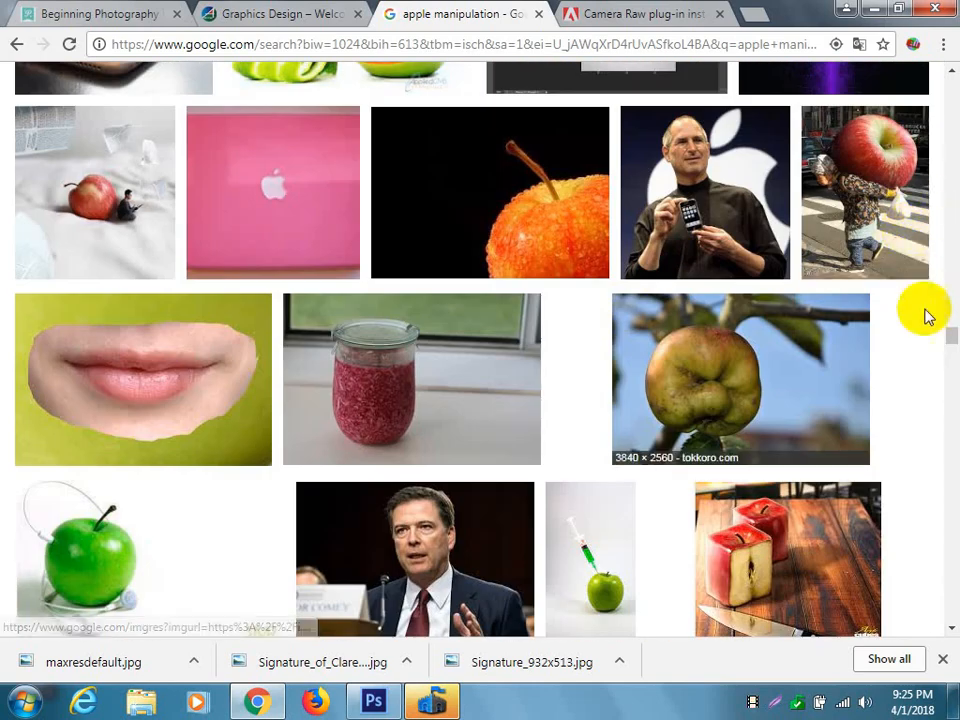
left_click_drag(948, 343, 930, 47)
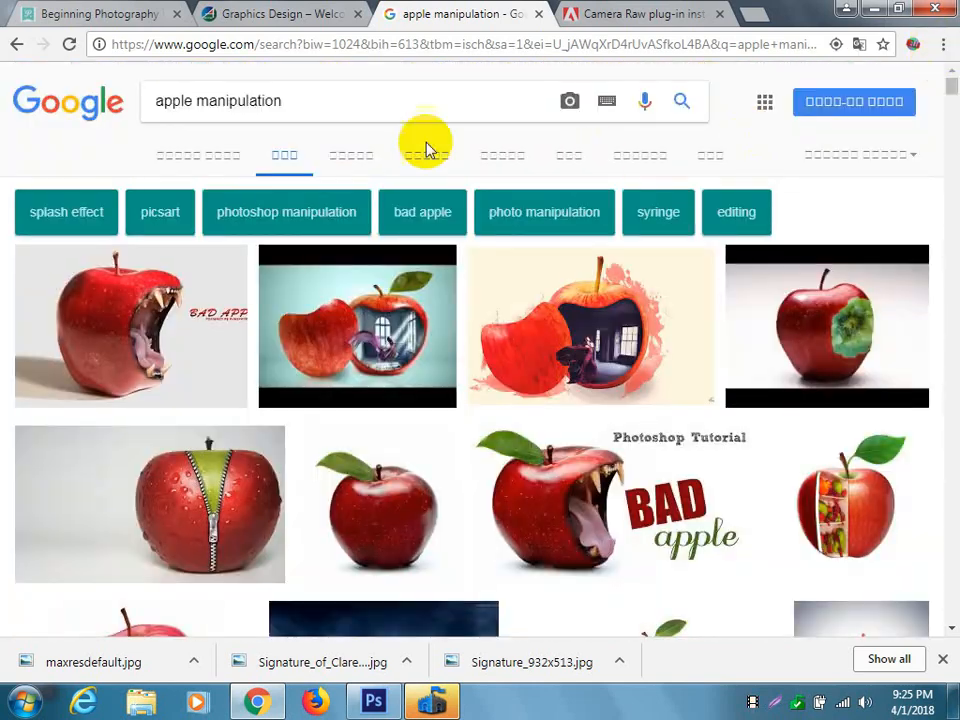
double_click(186, 103)
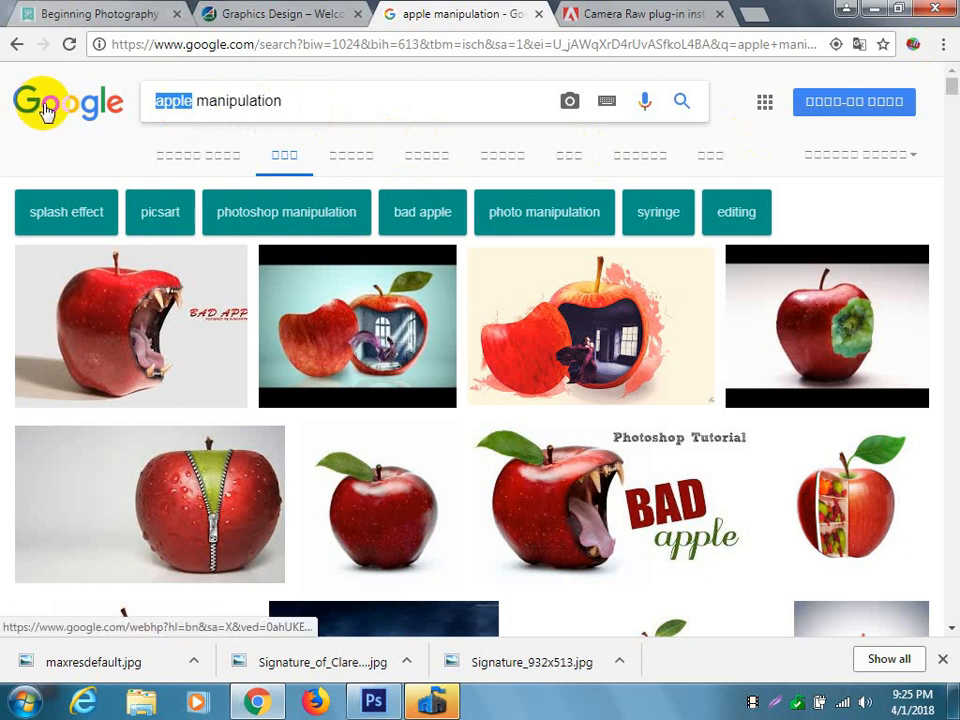
type("pen")
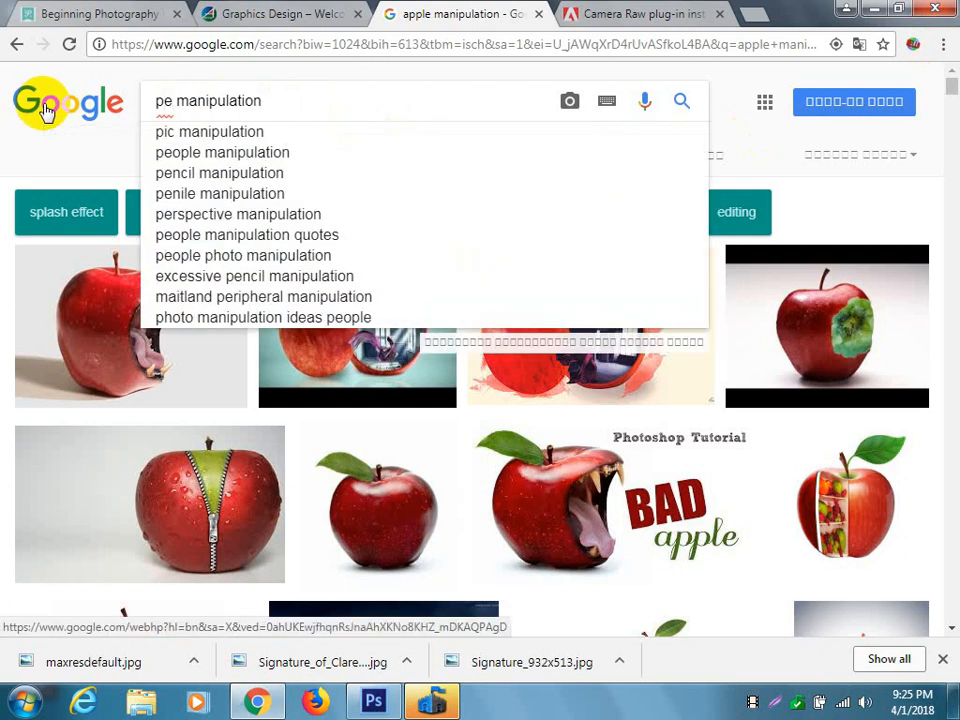
type("ci;")
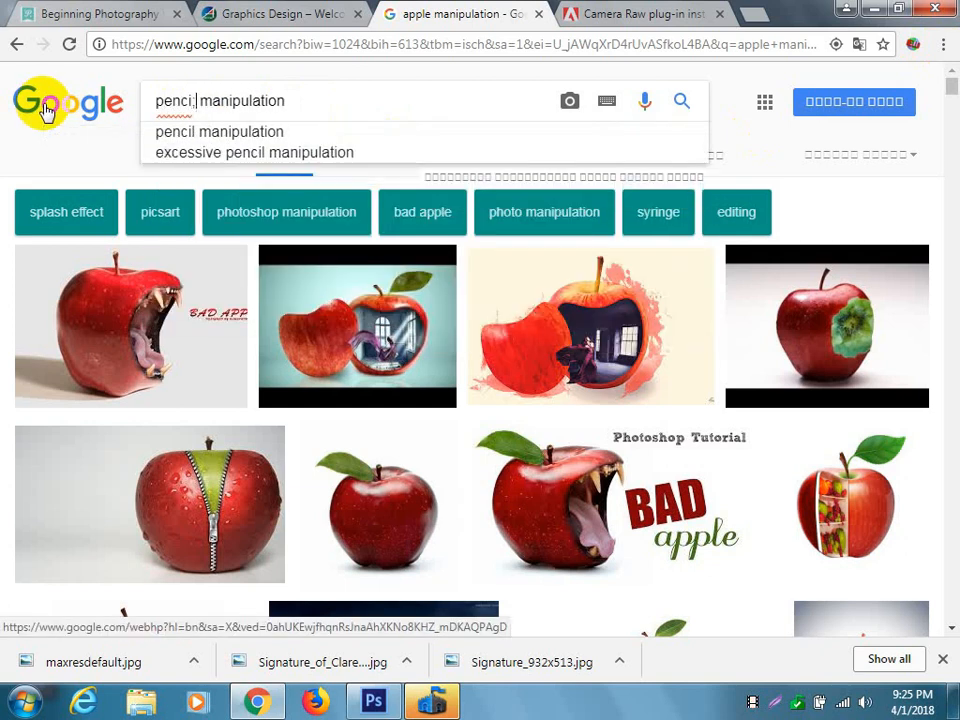
key("BackSpace")
type("l")
key("Return")
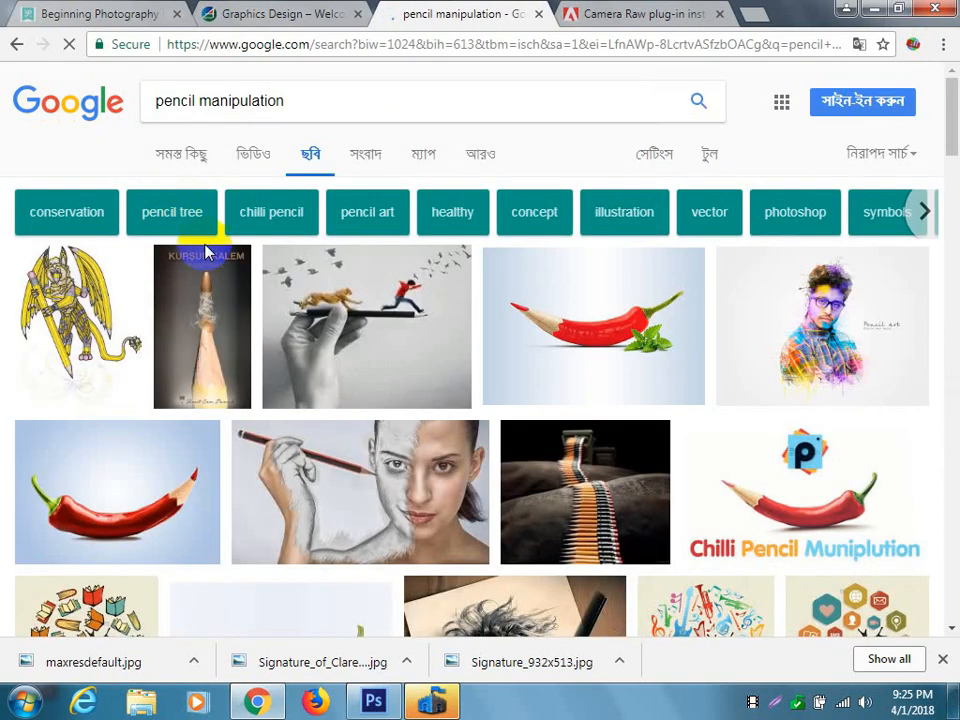
Preview the composite of a red chilli with a sharpened pencil tip and change the image search to "chilli".
left_click(610, 332)
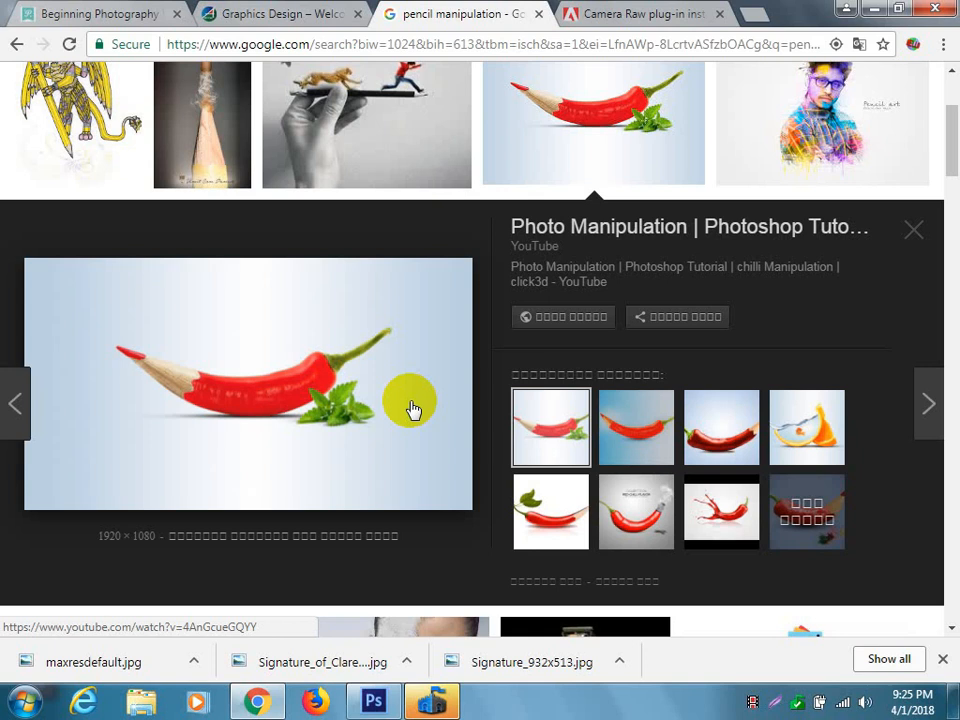
scroll(750, 385, "up", 2)
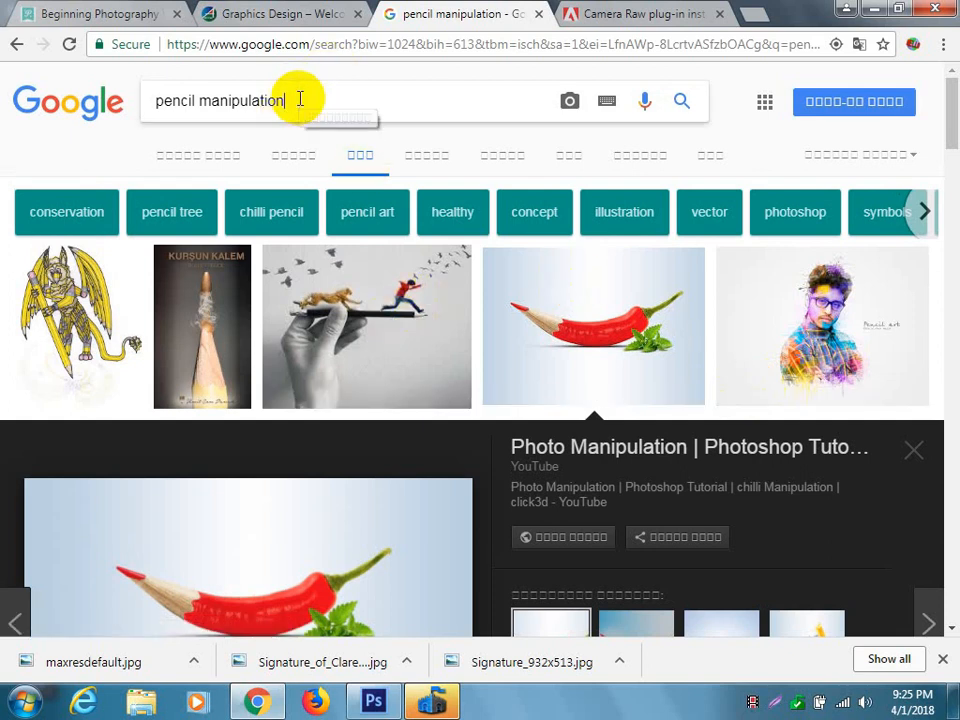
left_click_drag(321, 96, 5, 103)
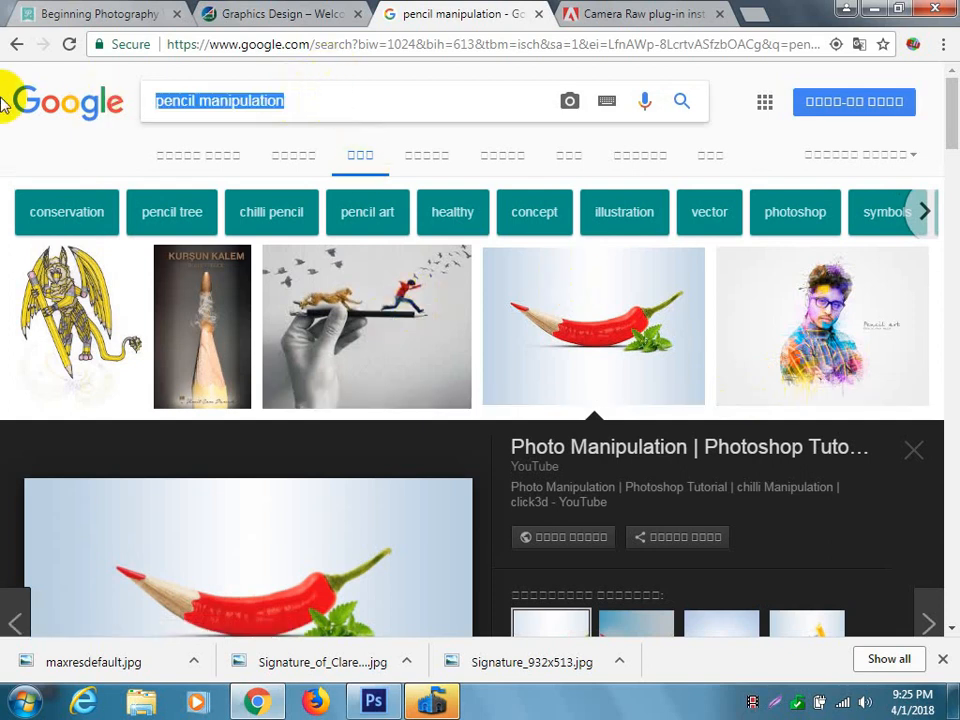
type("chilli")
key("Return")
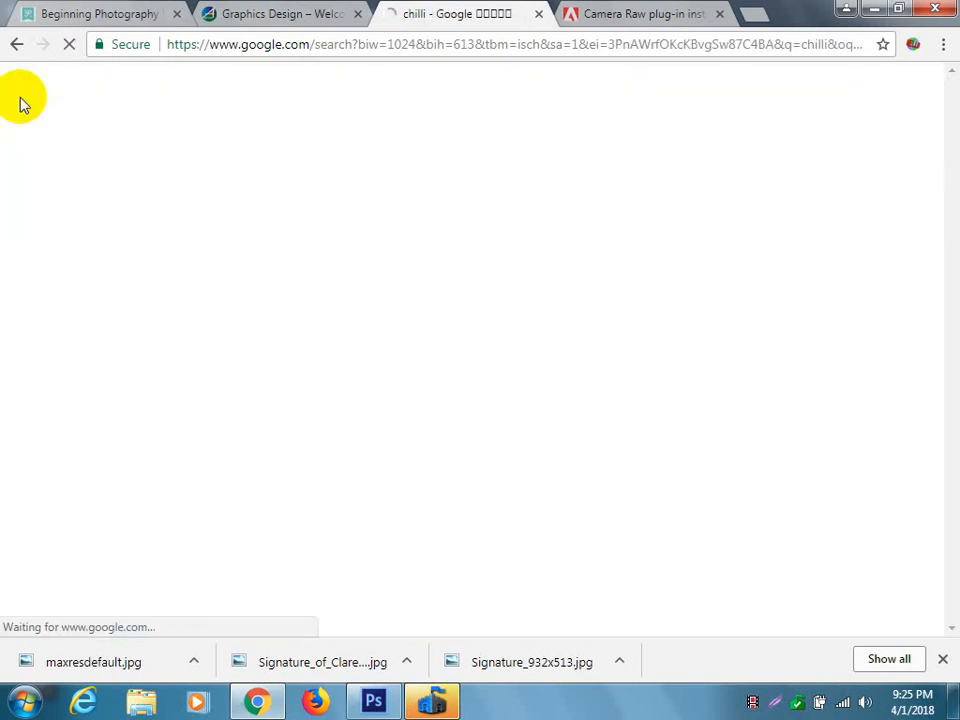
Compare the curved single red chilli images on white and preview the Large Red Cayenne Chilli picture.
scroll(365, 330, "down", 1)
scroll(365, 330, "down", 4)
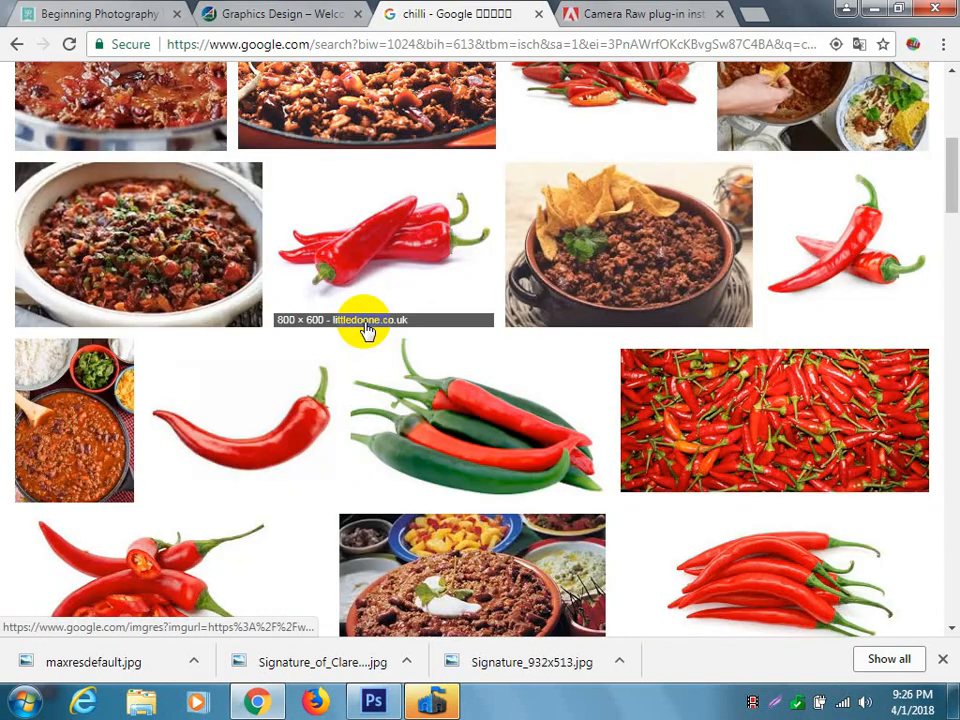
scroll(365, 331, "down", 1)
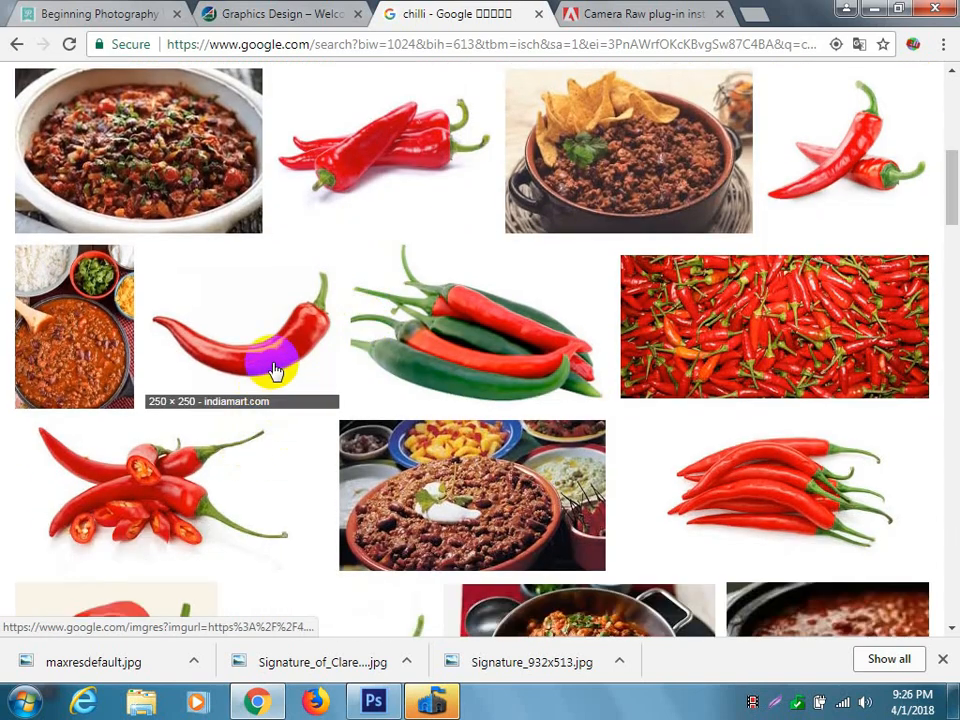
left_click(275, 370)
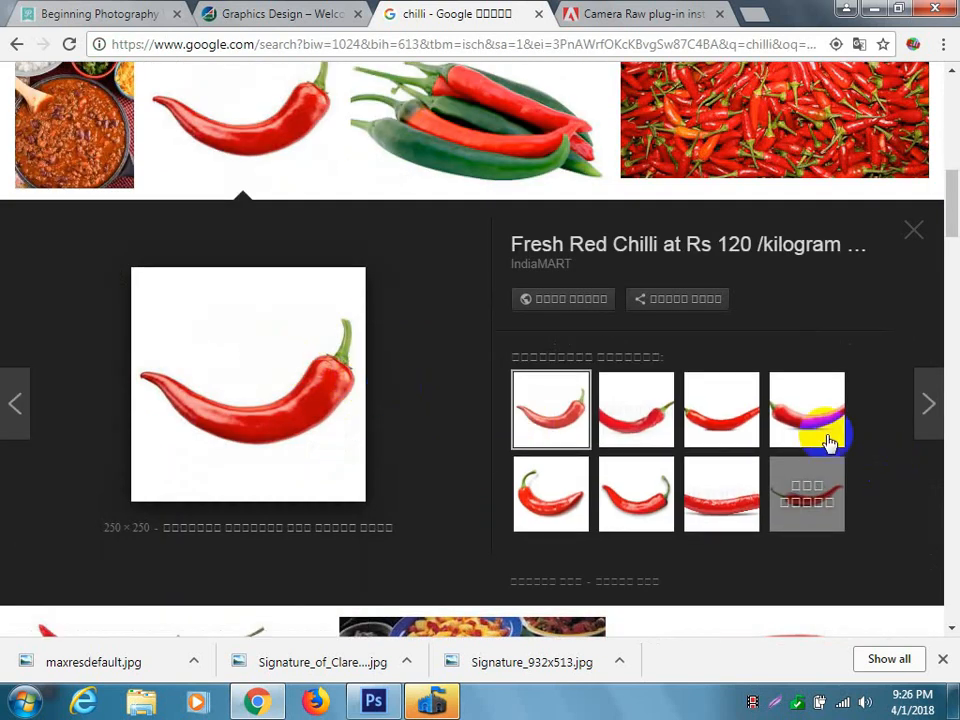
left_click(724, 422)
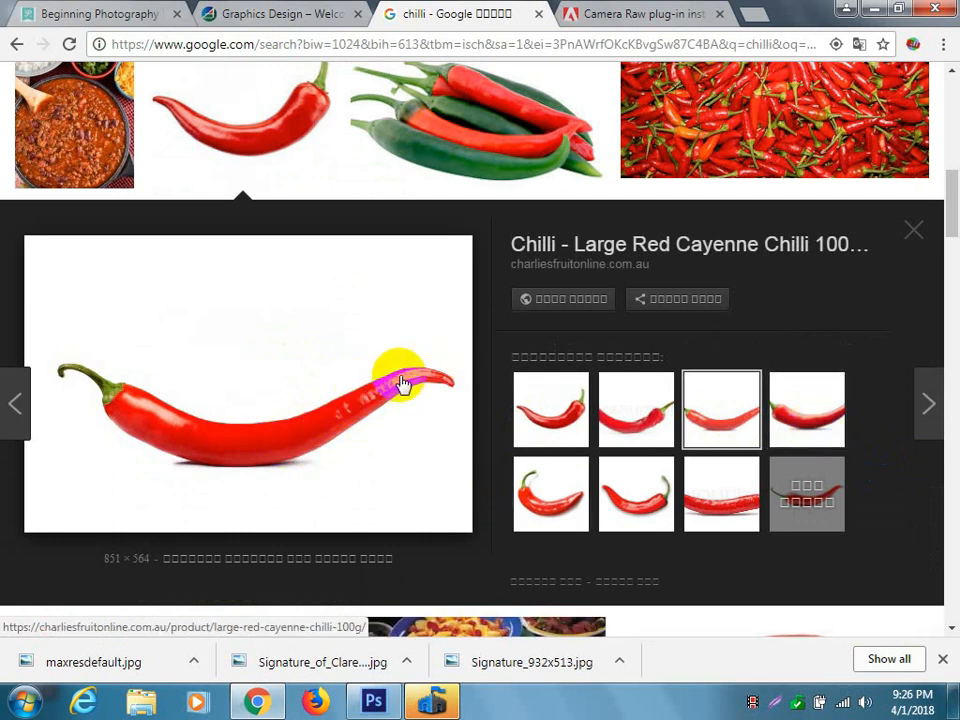
left_click(797, 408)
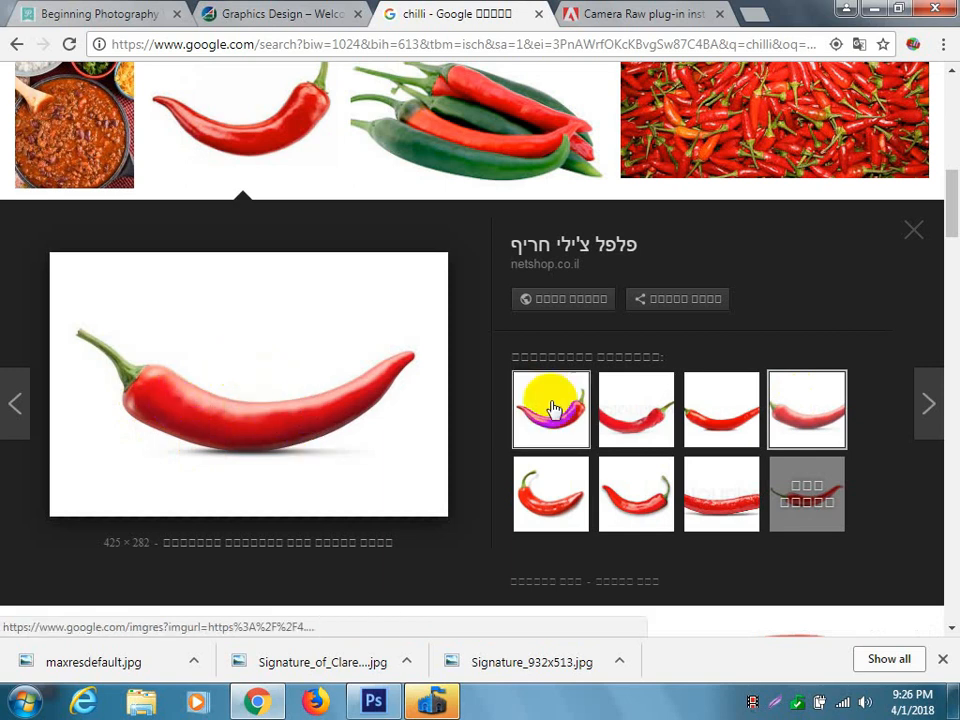
left_click(731, 428)
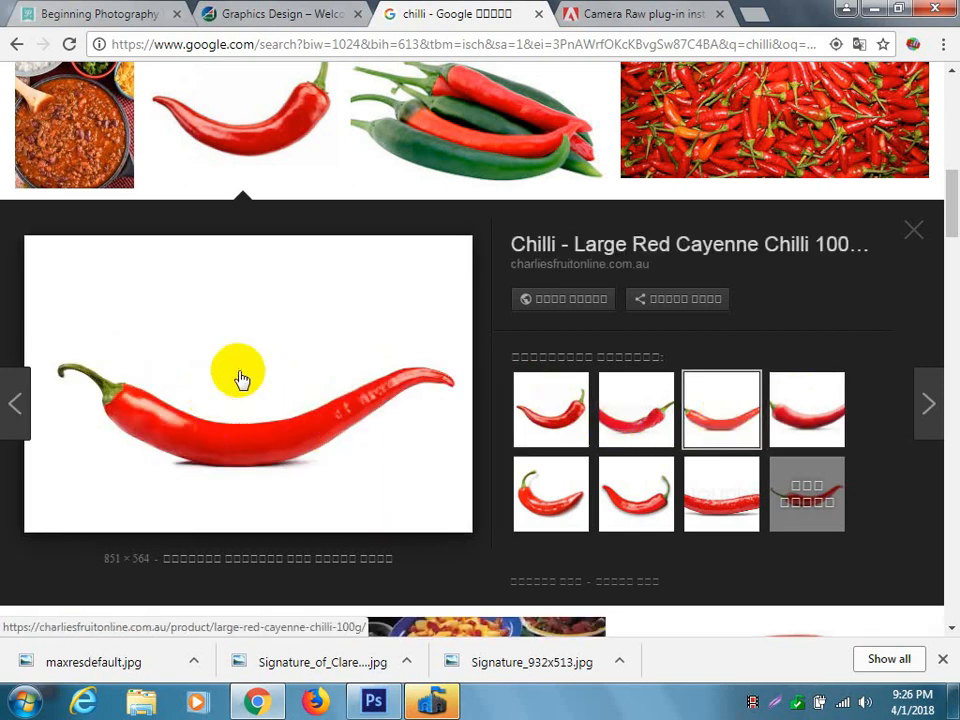
Save the previewed cayenne chilli image to the Desktop as cayenne-red-chilli.jpg.
right_click(240, 379)
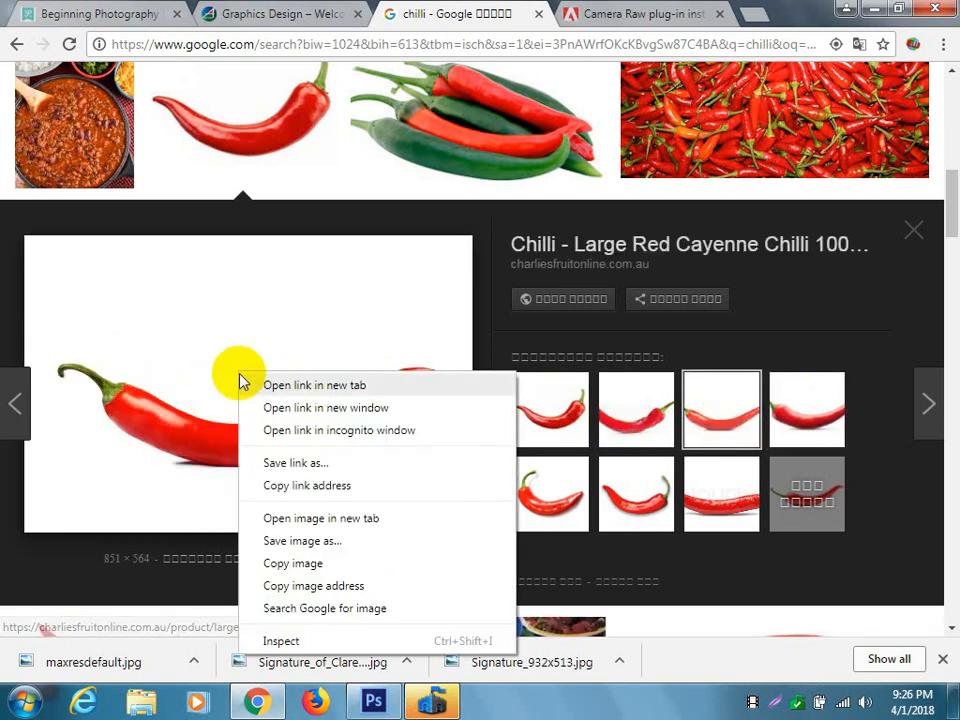
left_click(304, 545)
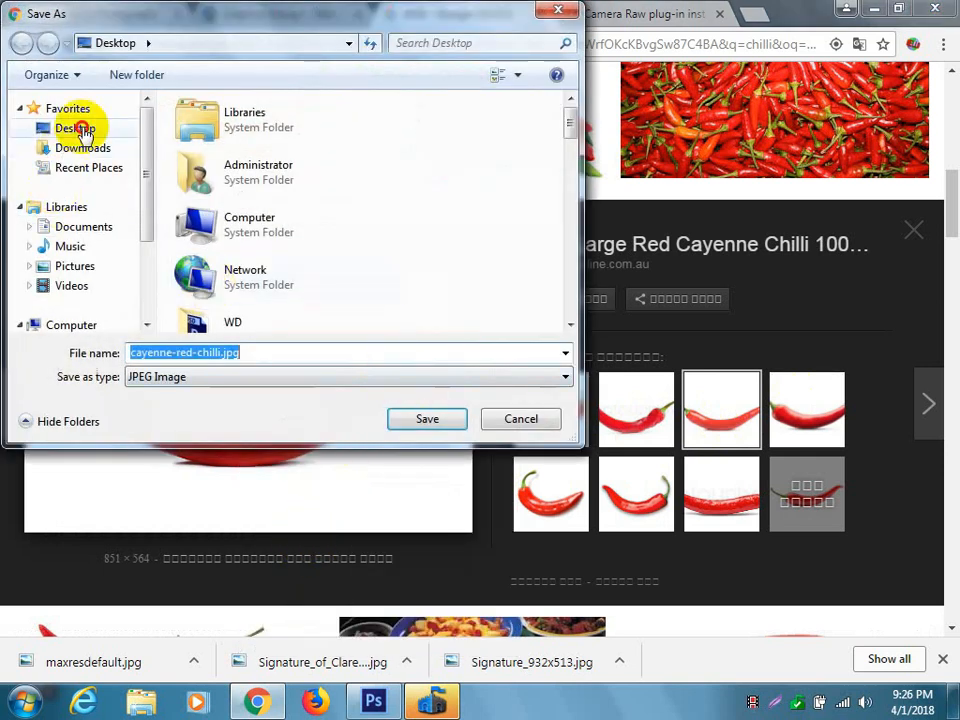
left_click(85, 130)
left_click(439, 420)
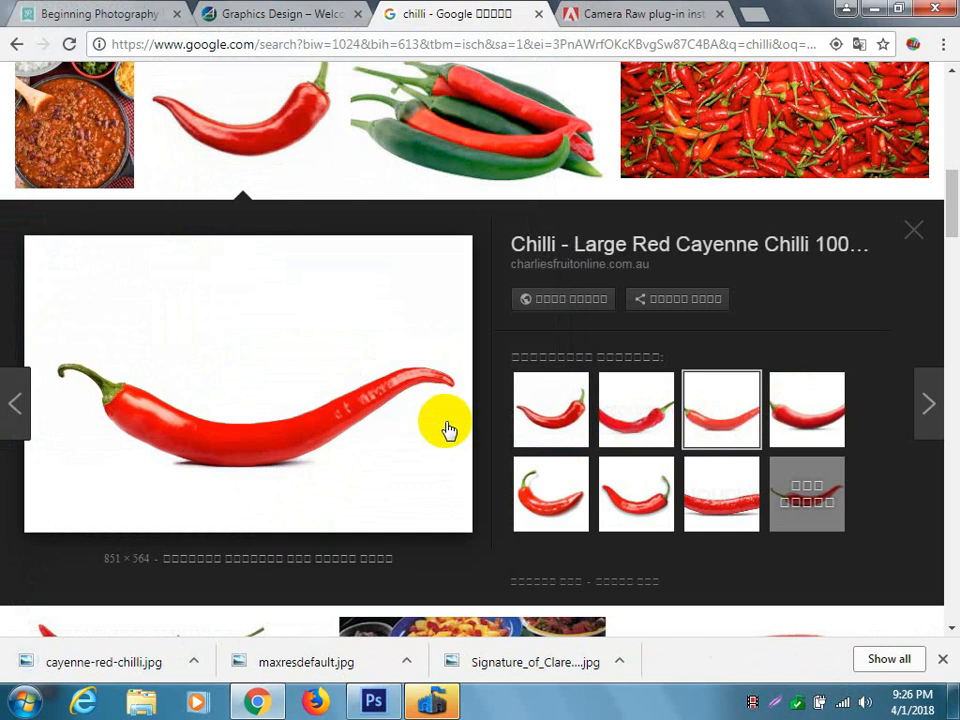
Examine further chilli results, previewing the steaming hot chilli and the burning chilli on a fork.
scroll(555, 440, "down", 4)
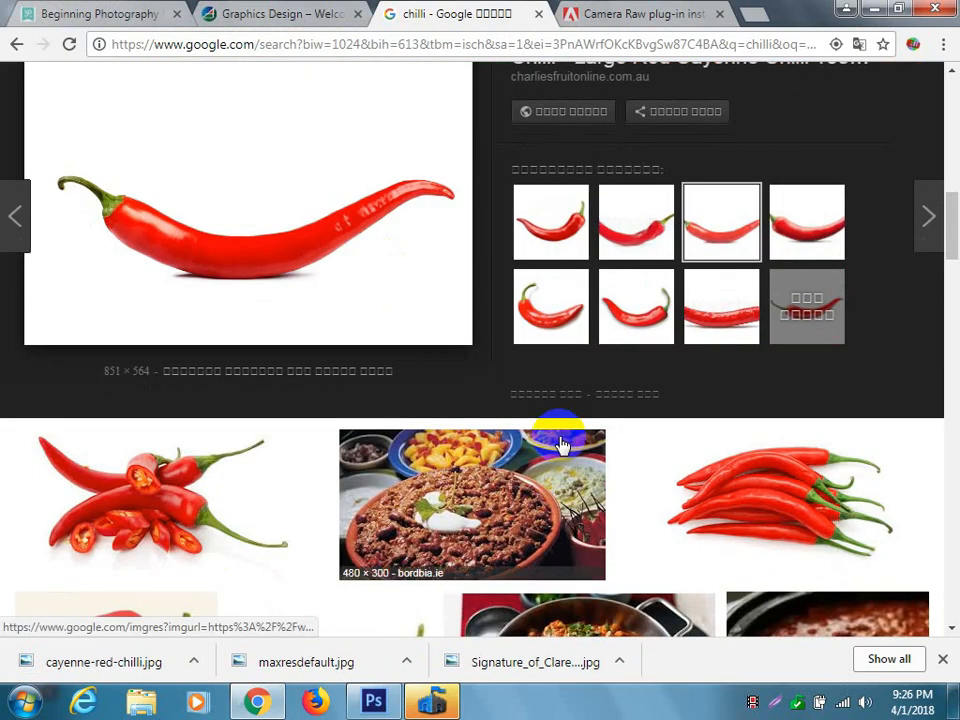
scroll(560, 445, "down", 5)
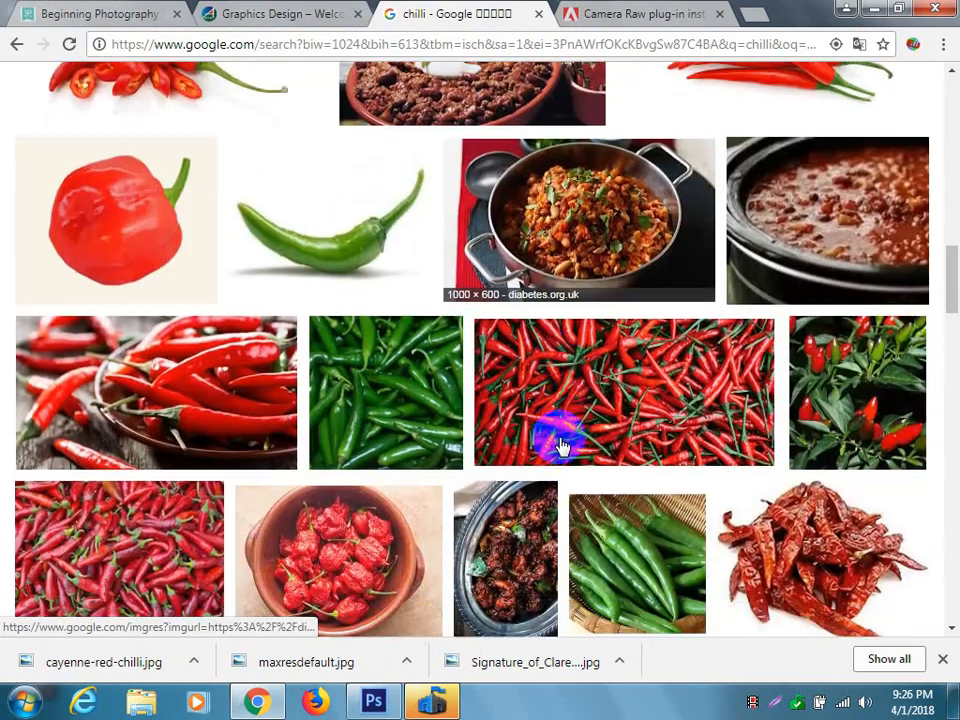
scroll(560, 445, "down", 2)
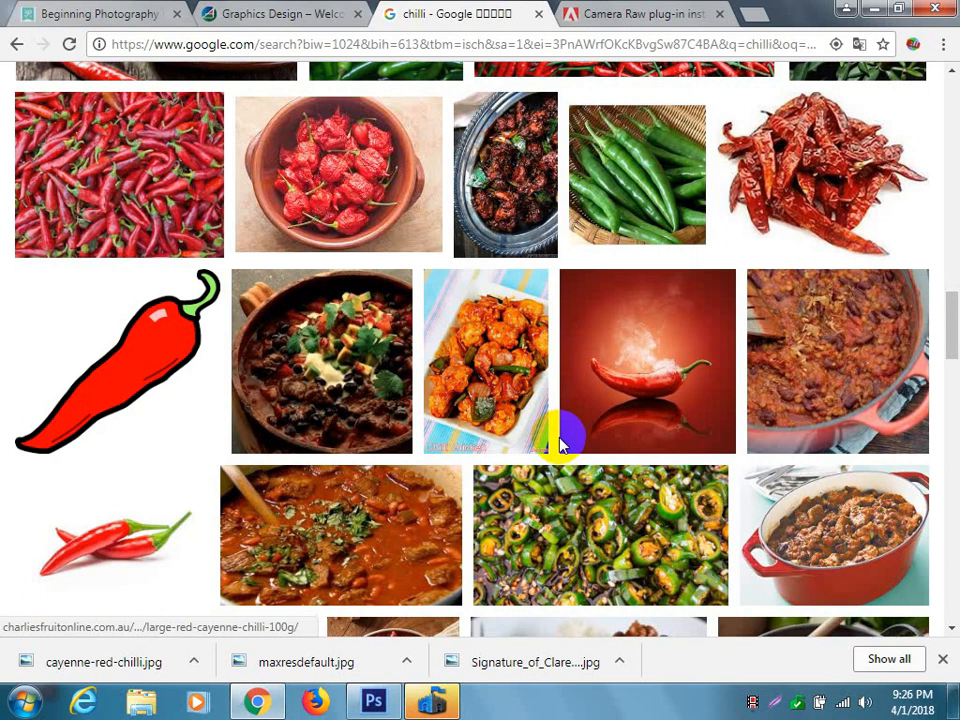
left_click(686, 401)
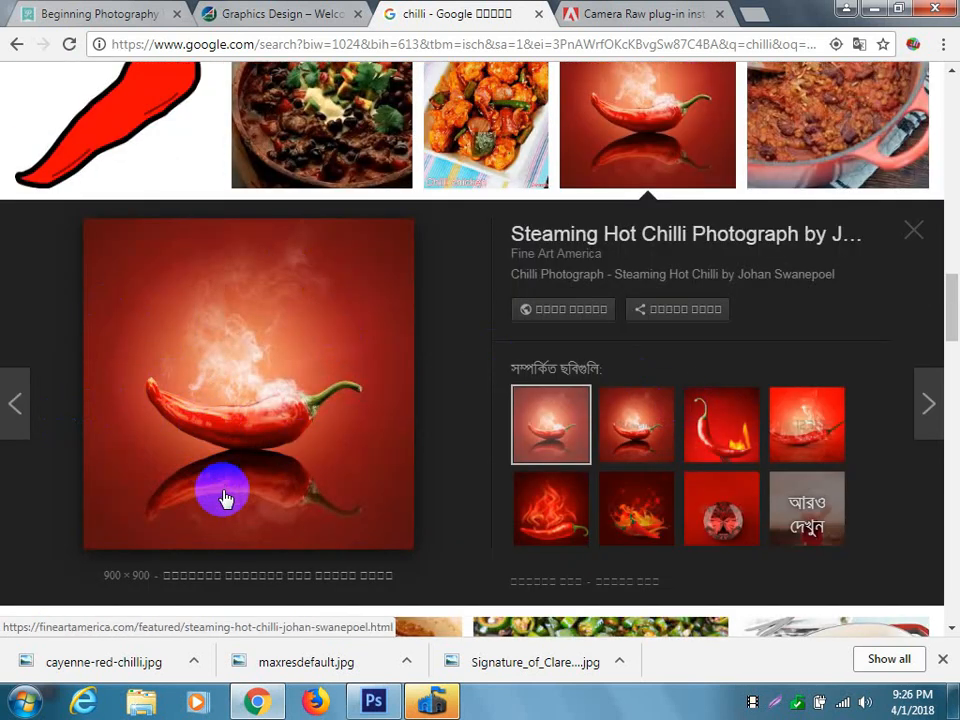
left_click(737, 440)
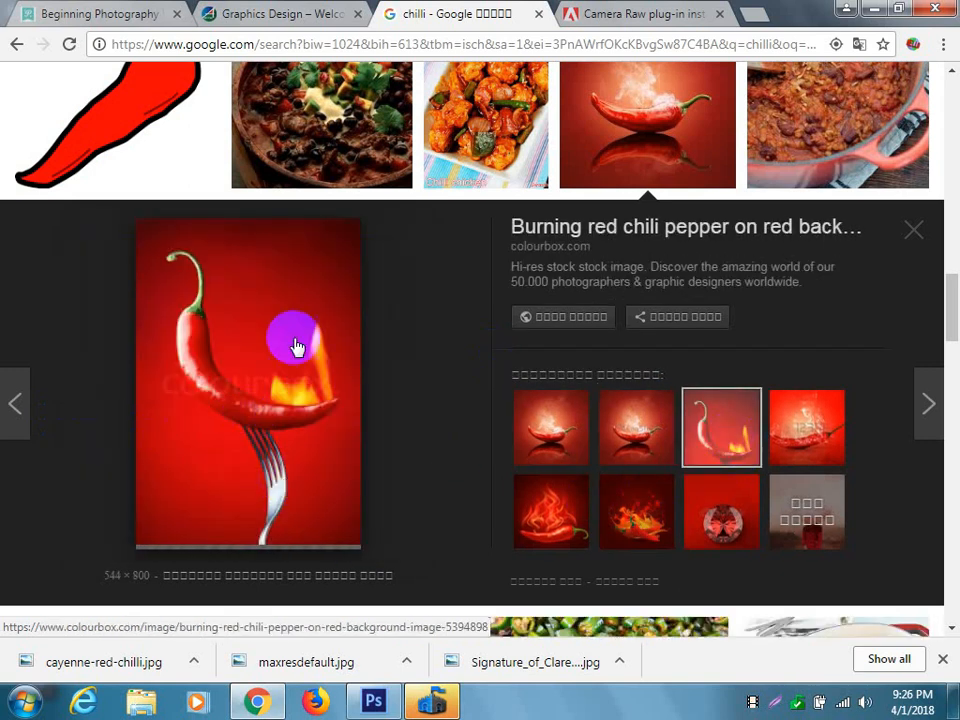
scroll(278, 412, "down", 5)
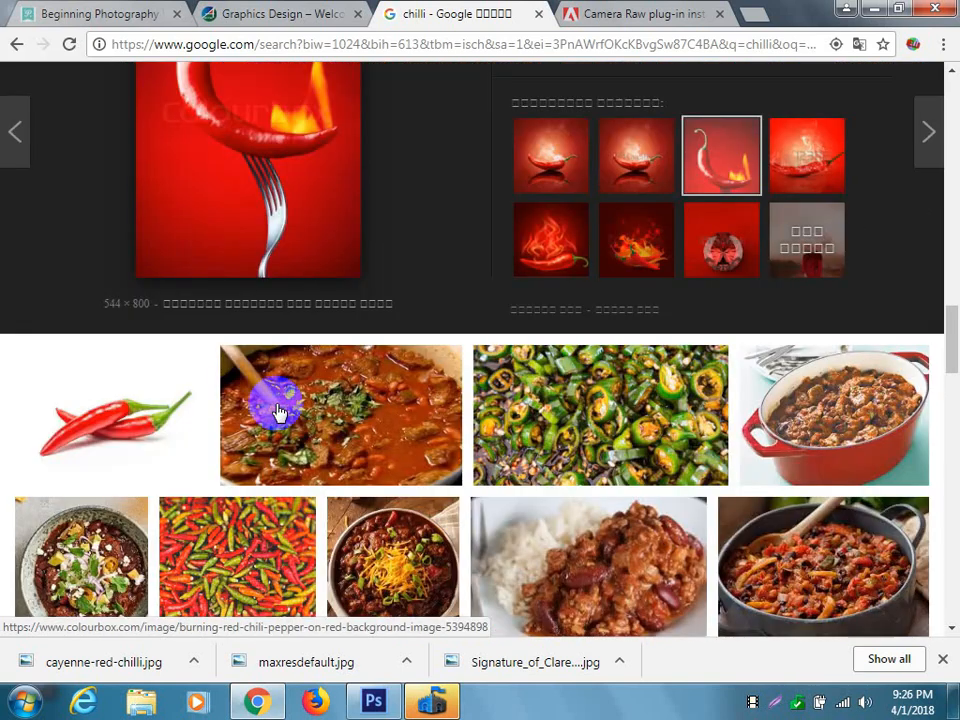
scroll(278, 412, "down", 3)
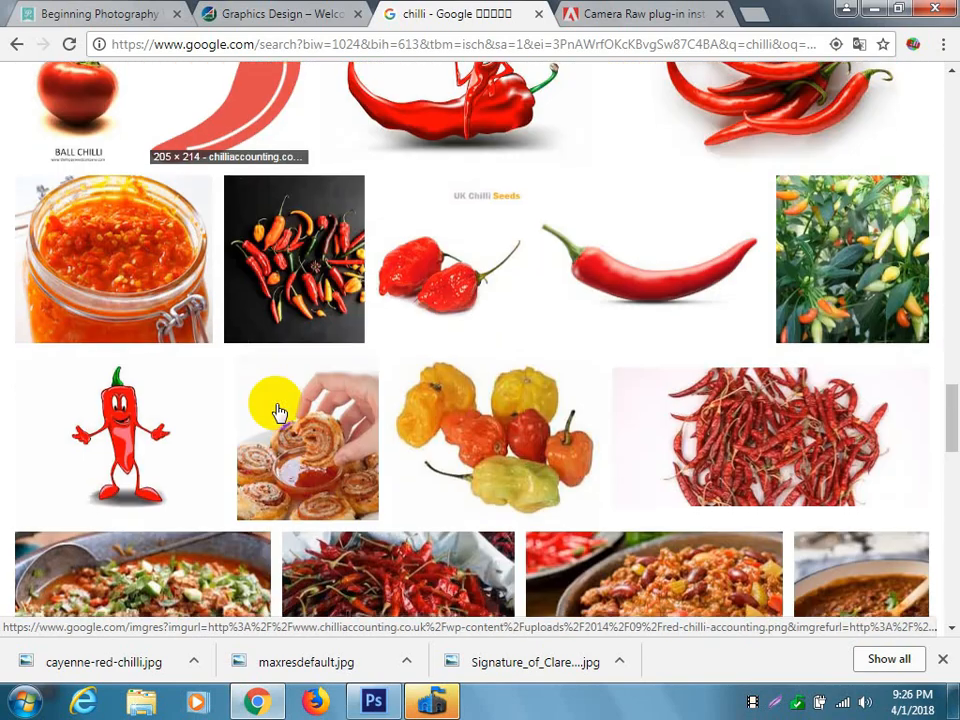
Return to the search box and change the image search to "pencil png".
scroll(278, 412, "up", 15)
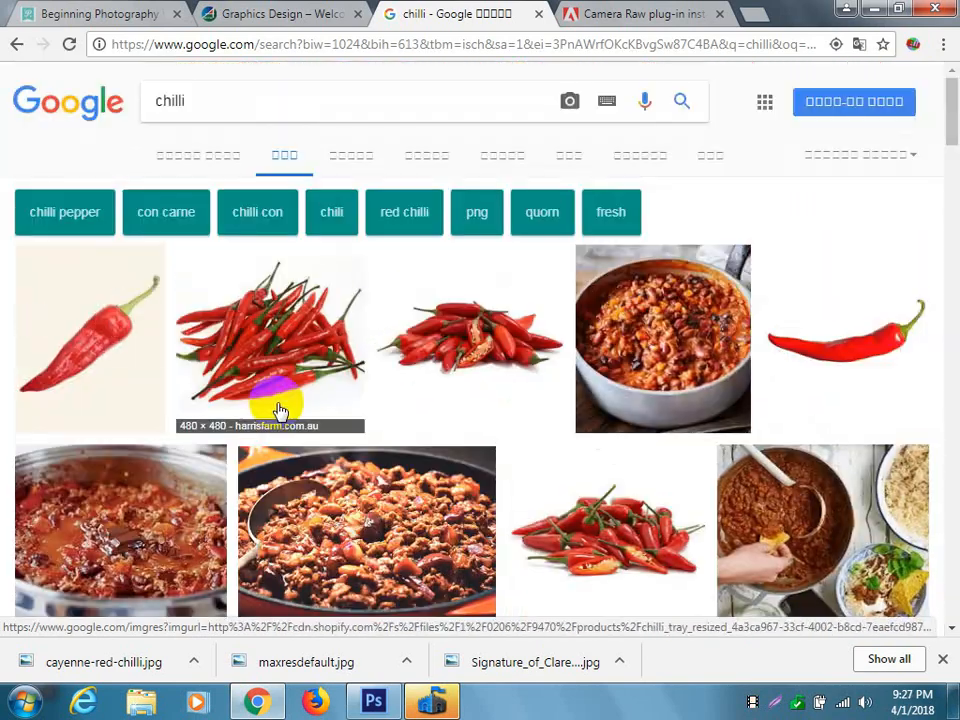
double_click(212, 103)
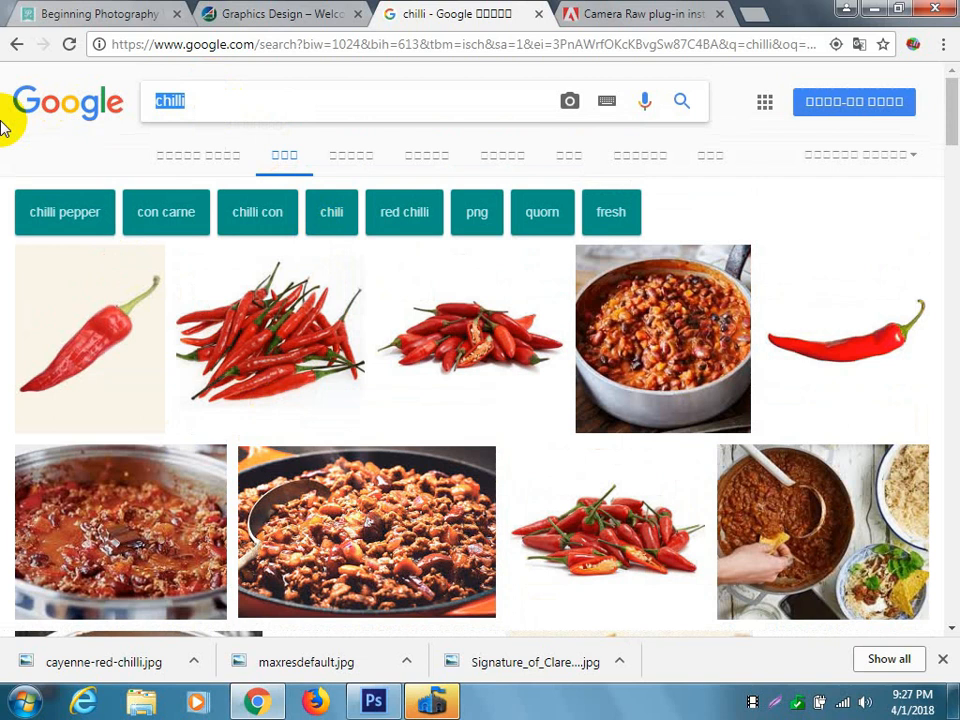
type("pen")
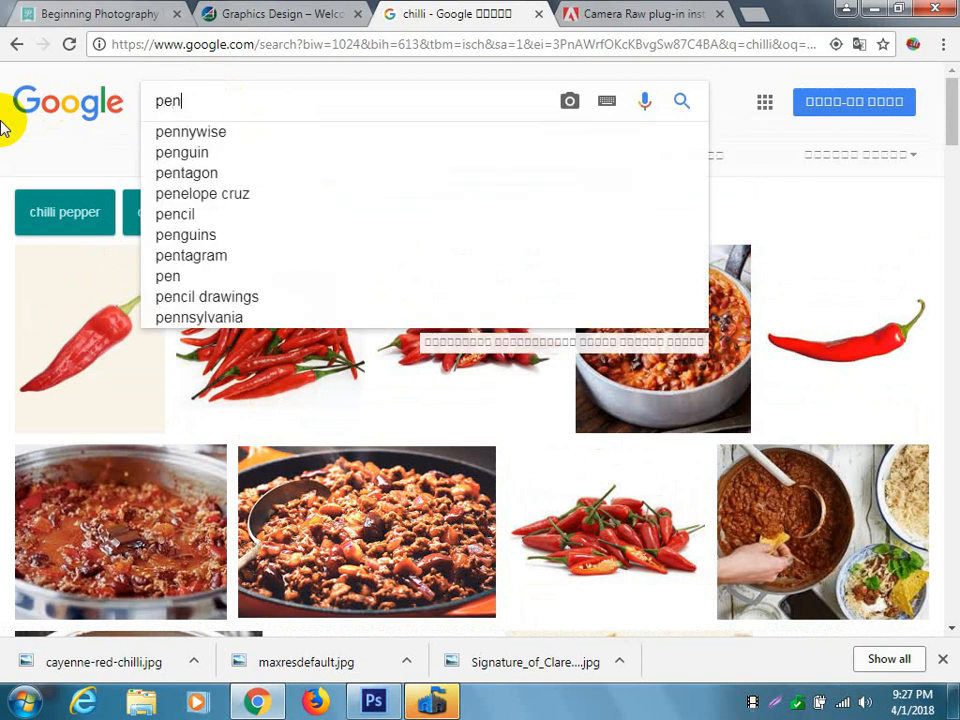
type("cil ")
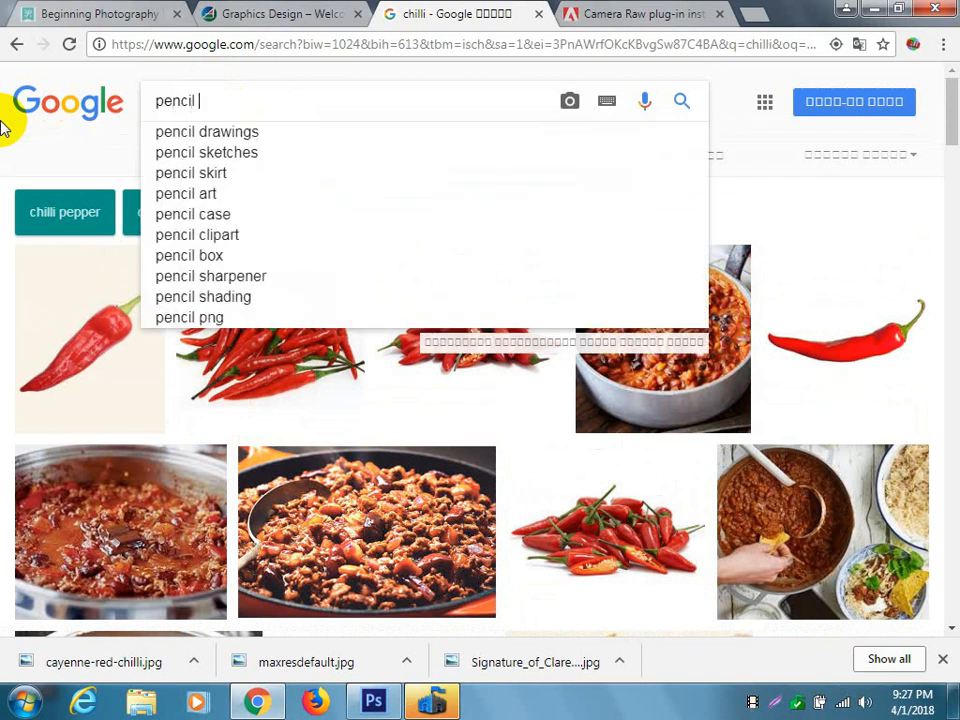
type("png")
key("Return")
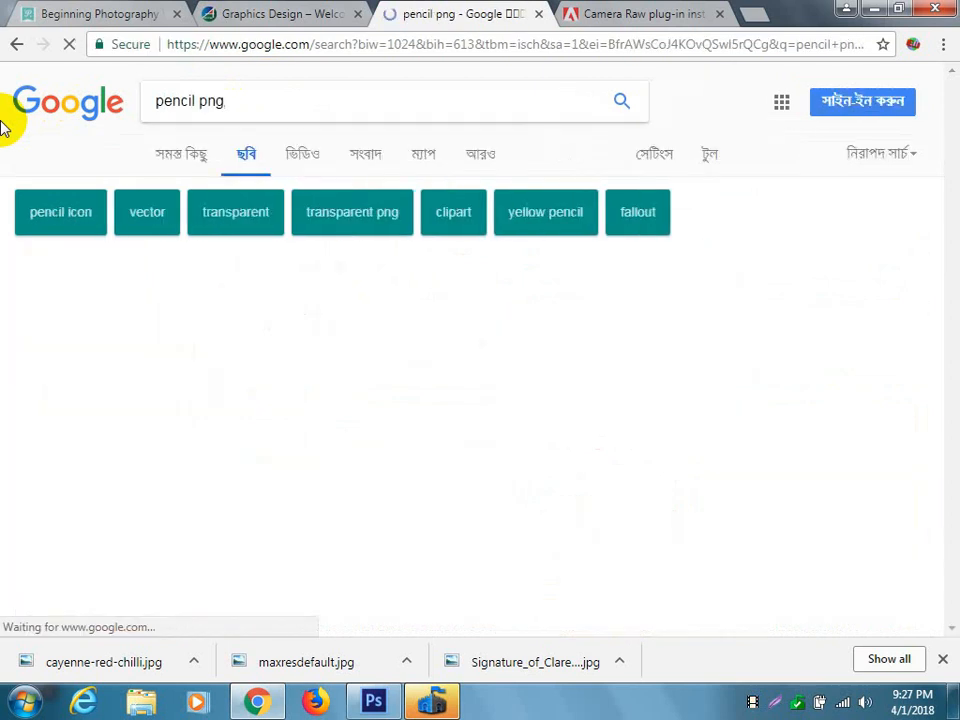
Browse the pencil png results for a sharpened pencil suitable for combining with the chilli.
scroll(535, 393, "down", 1)
scroll(535, 393, "down", 8)
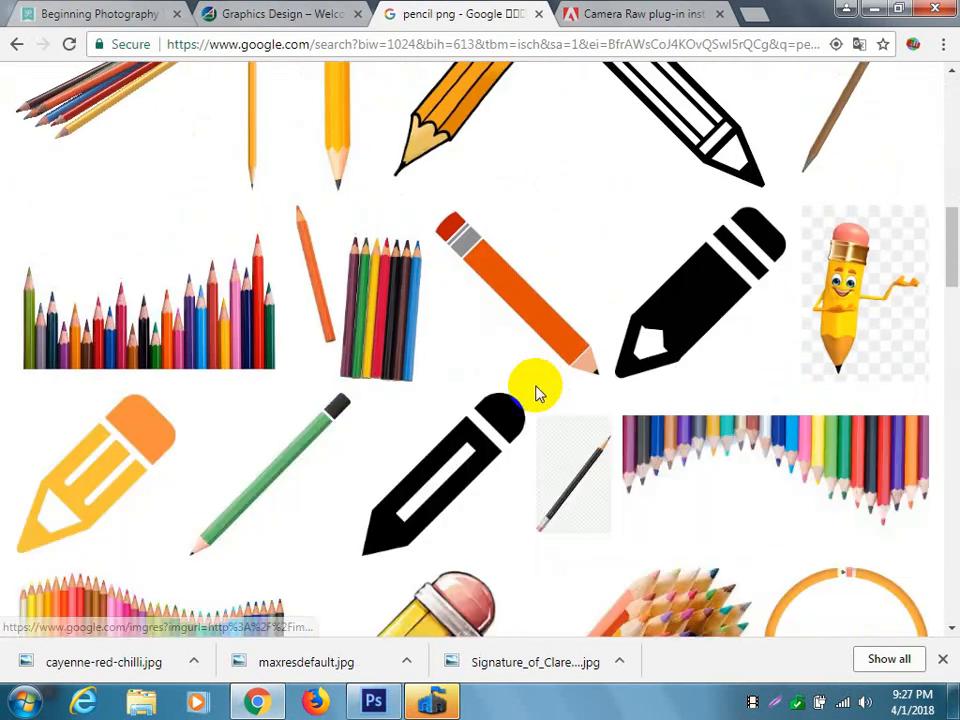
scroll(535, 393, "down", 5)
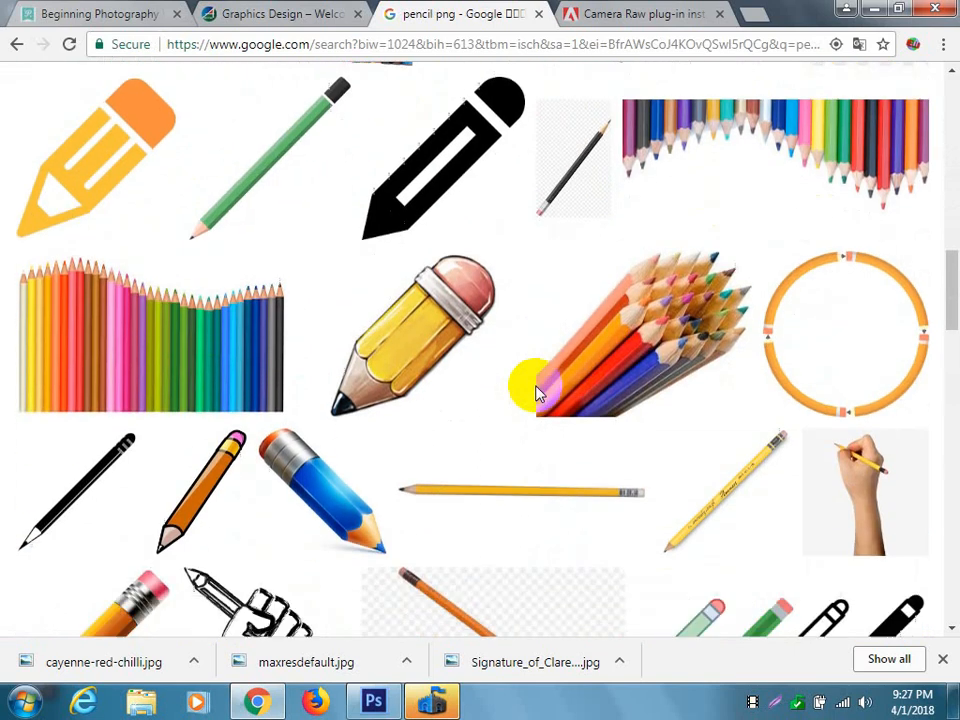
scroll(538, 393, "down", 5)
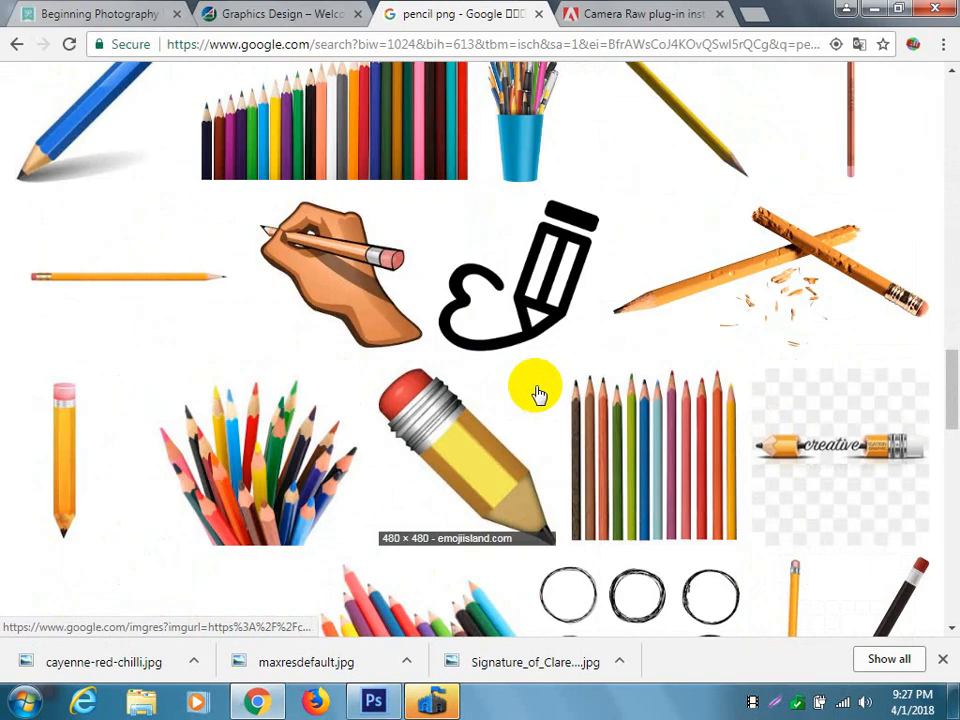
scroll(537, 393, "down", 5)
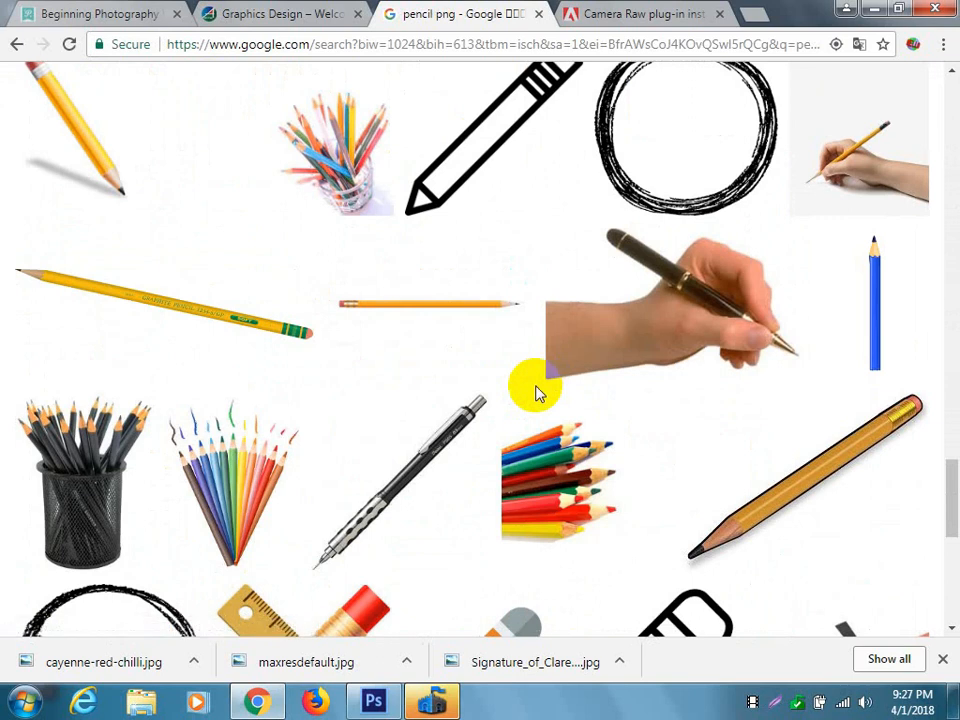
scroll(537, 393, "down", 3)
scroll(538, 393, "down", 2)
scroll(538, 393, "down", 4)
scroll(538, 393, "down", 4)
scroll(538, 393, "down", 2)
scroll(538, 393, "down", 2)
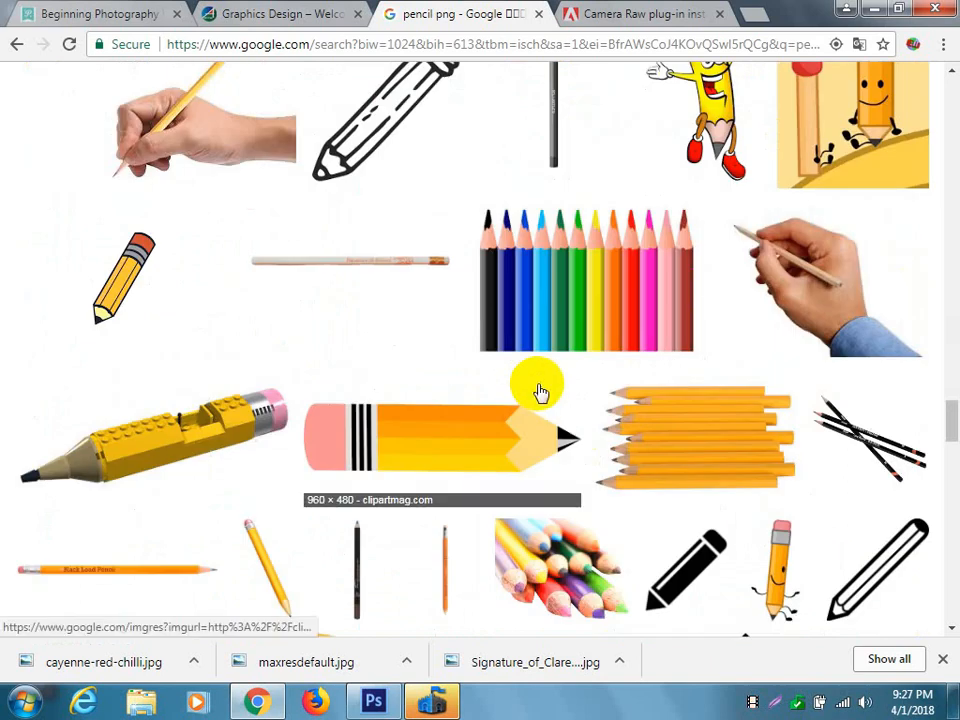
scroll(538, 393, "down", 5)
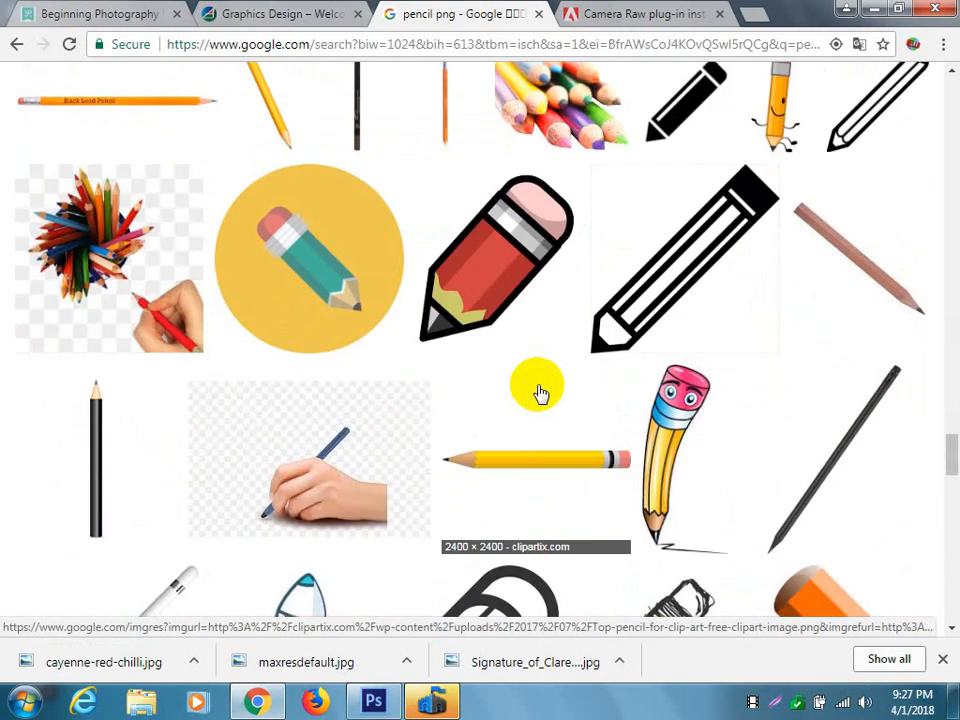
scroll(538, 400, "down", 4)
scroll(538, 400, "down", 2)
scroll(538, 400, "down", 4)
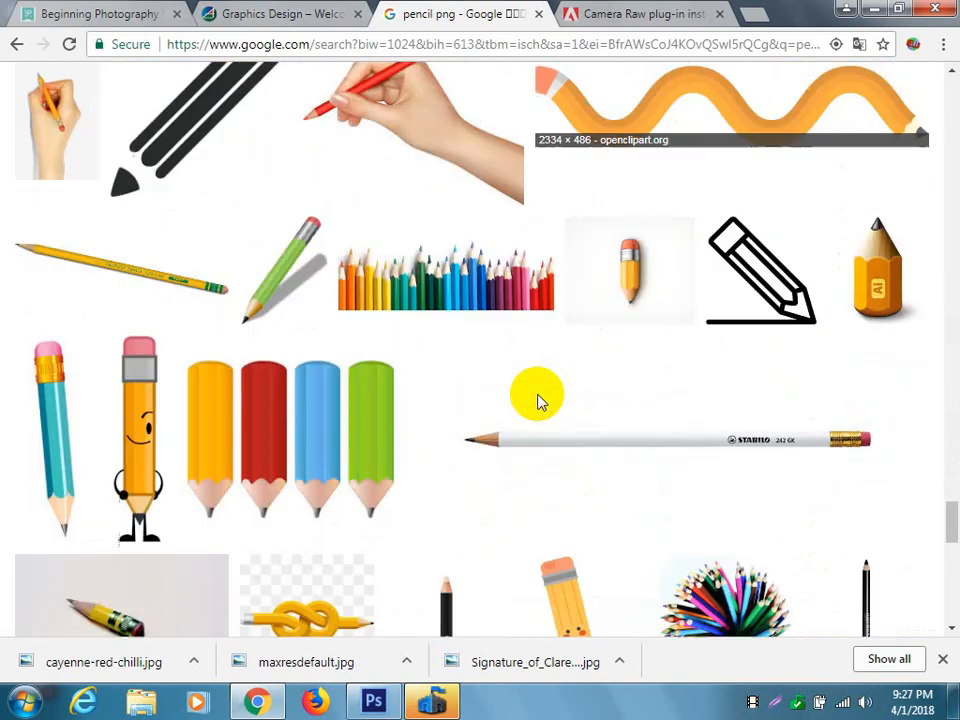
scroll(538, 400, "down", 5)
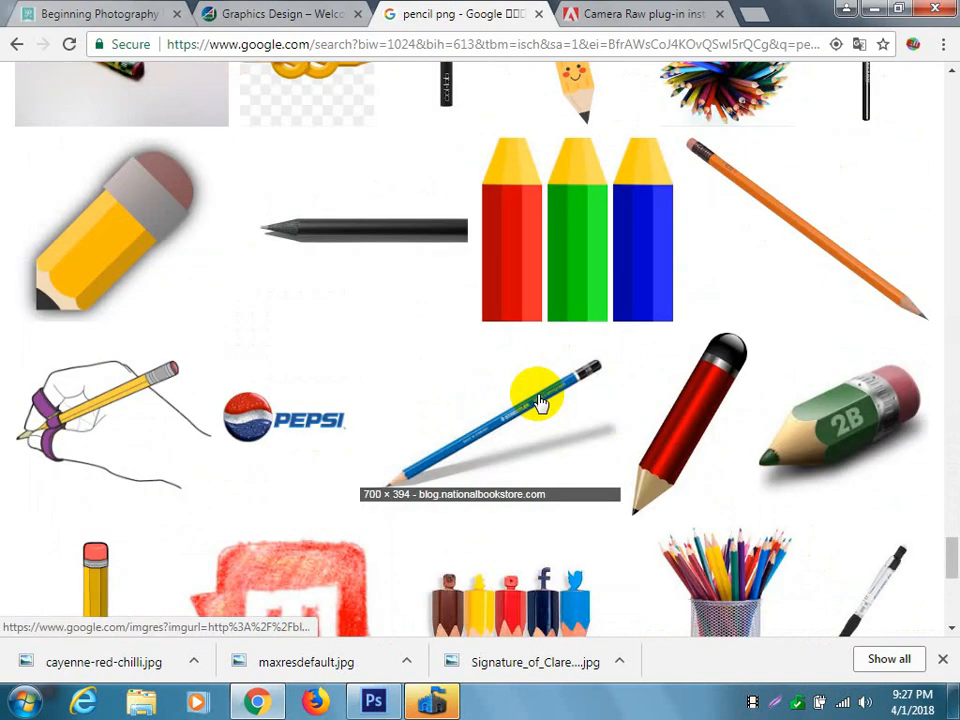
scroll(538, 400, "down", 5)
Return to the search box and change the image search to "color pencil png".
left_click_drag(943, 411, 918, 50)
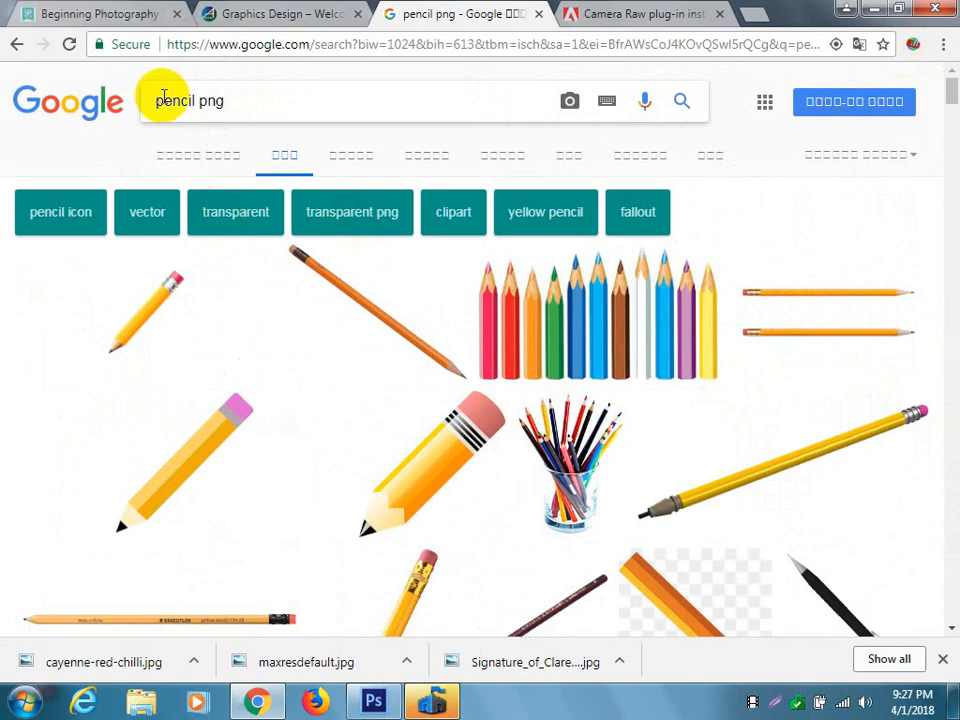
left_click(157, 101)
type("color")
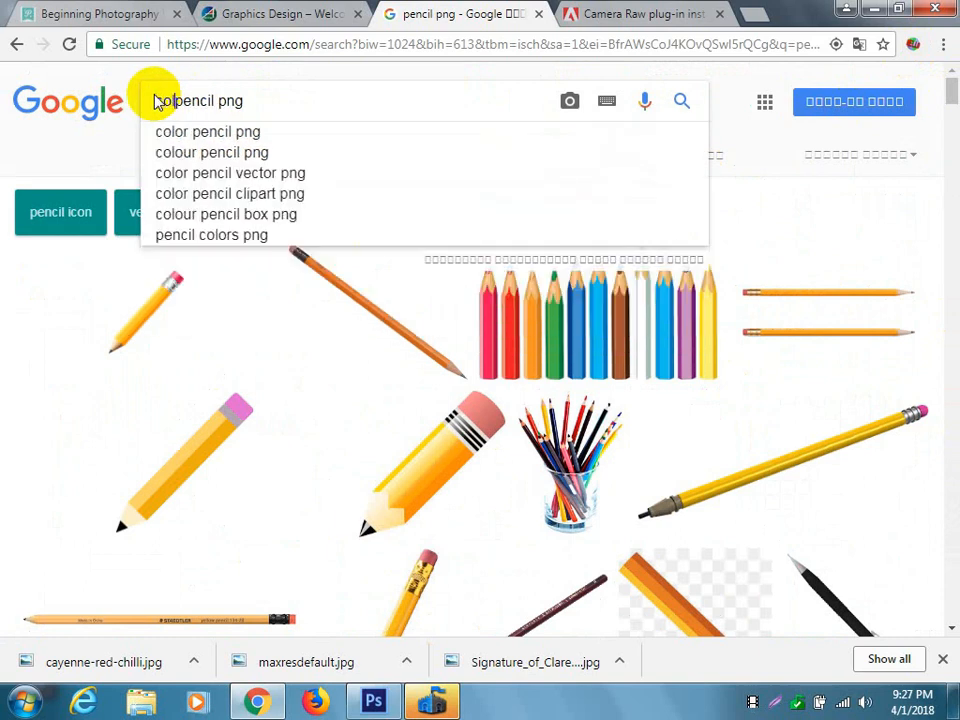
key("Return")
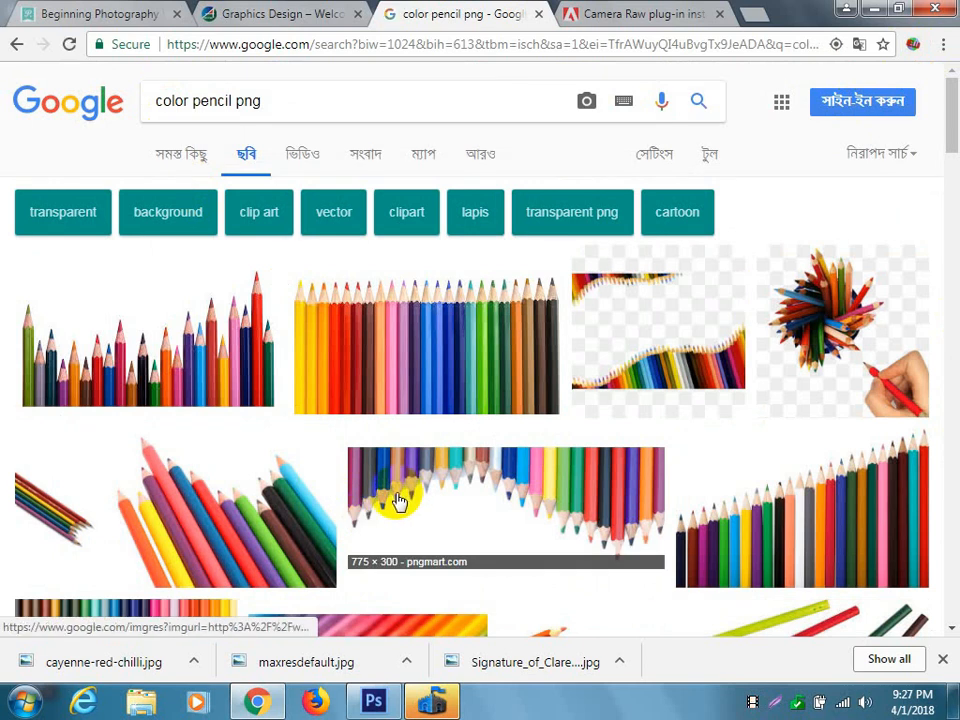
Filter the color pencil png results to show only large images.
scroll(452, 456, "down", 1)
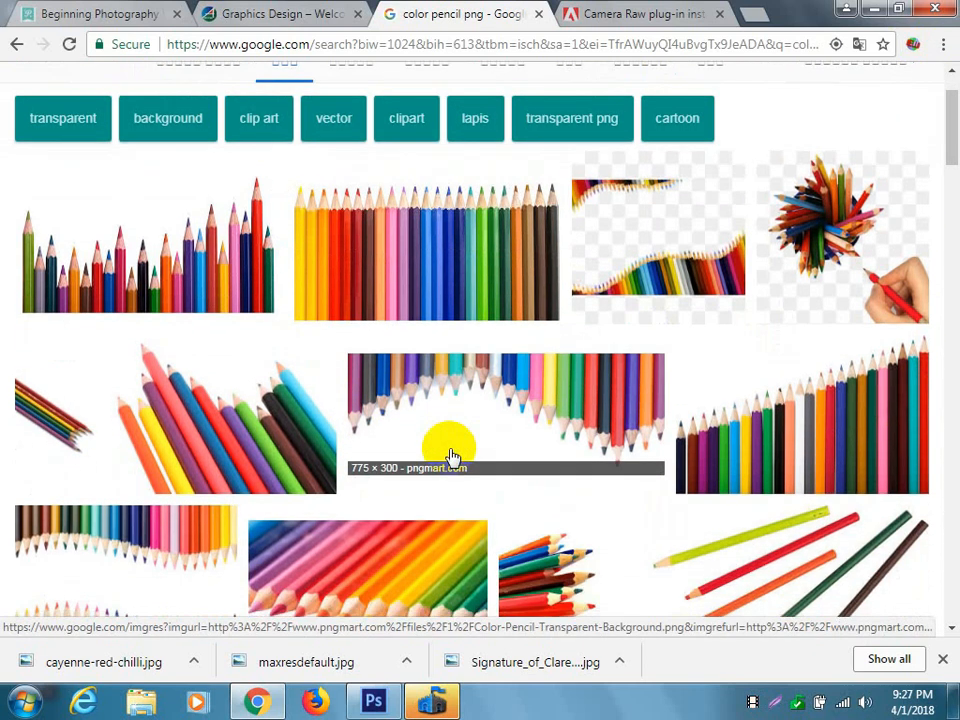
scroll(450, 456, "down", 1)
scroll(452, 456, "up", 2)
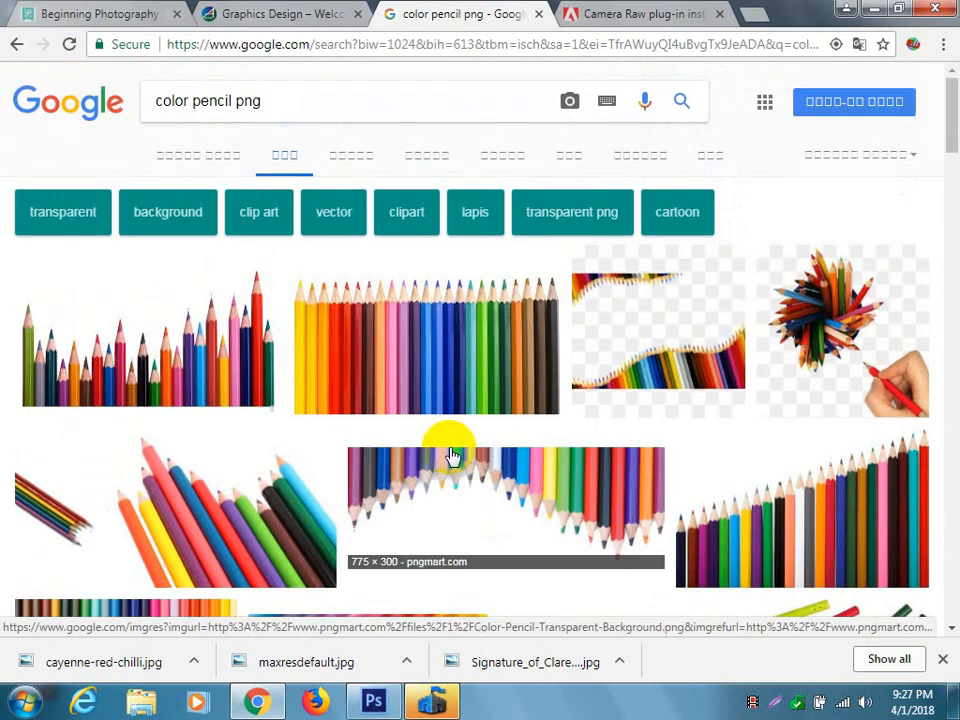
left_click(716, 158)
left_click(152, 197)
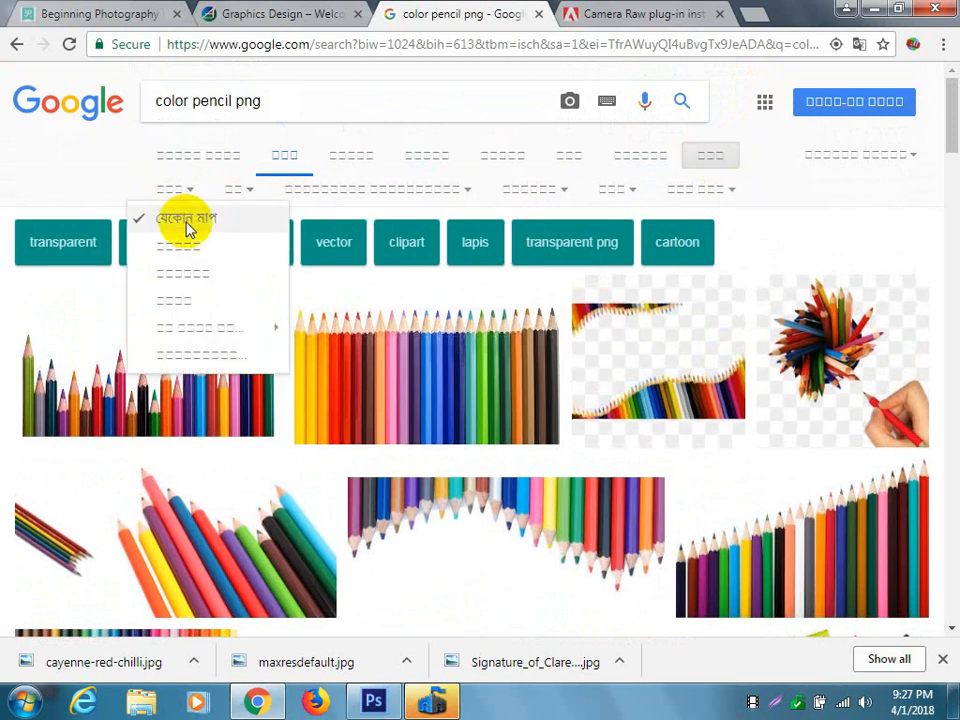
left_click(189, 257)
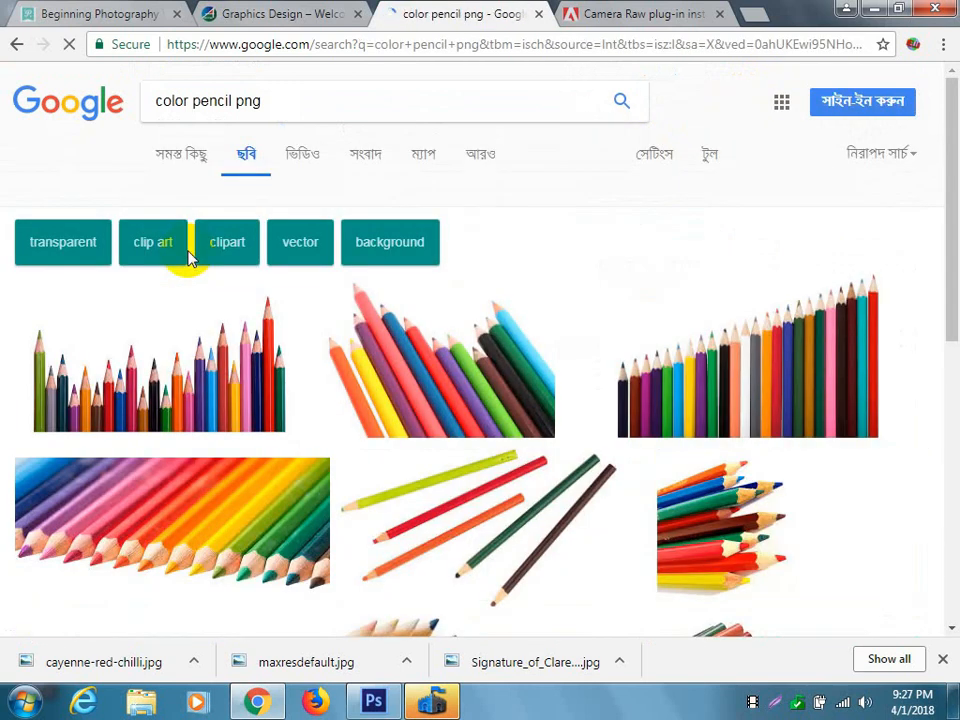
Find the close-up of sharpened pencils with a large slanted red one and save it to the Desktop as coloredPencils.jpg.
scroll(557, 340, "down", 1)
scroll(557, 343, "down", 3)
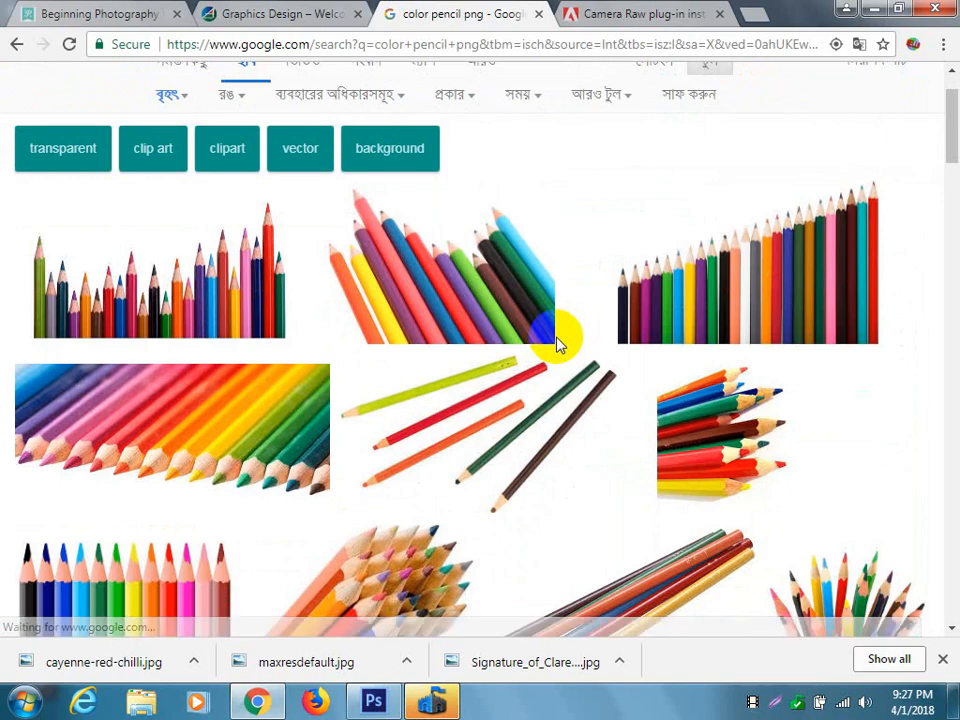
scroll(557, 345, "down", 5)
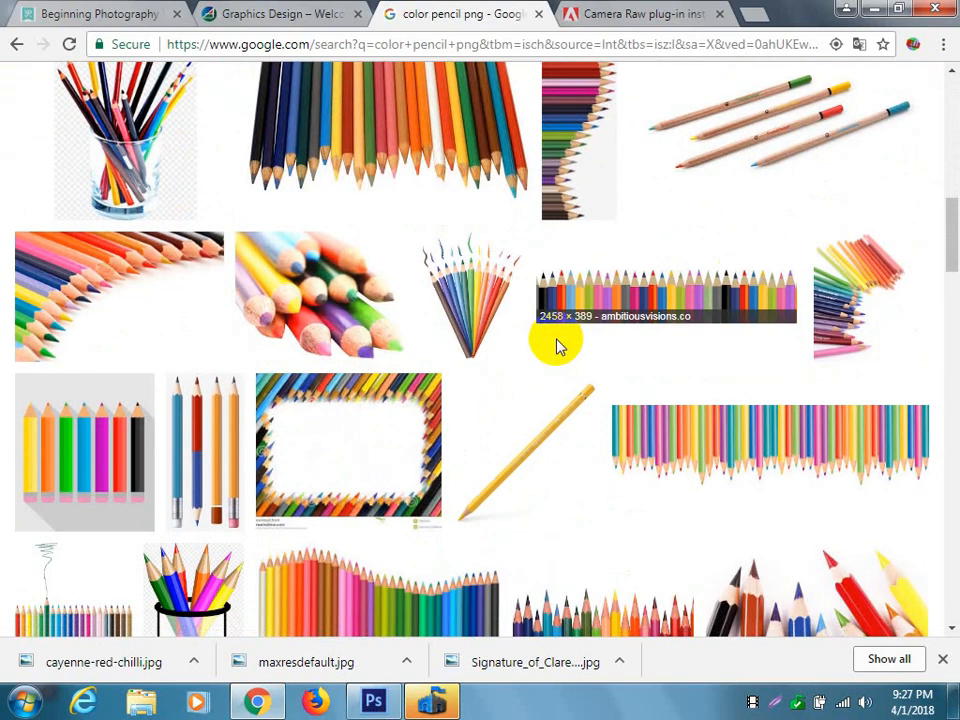
scroll(557, 345, "down", 2)
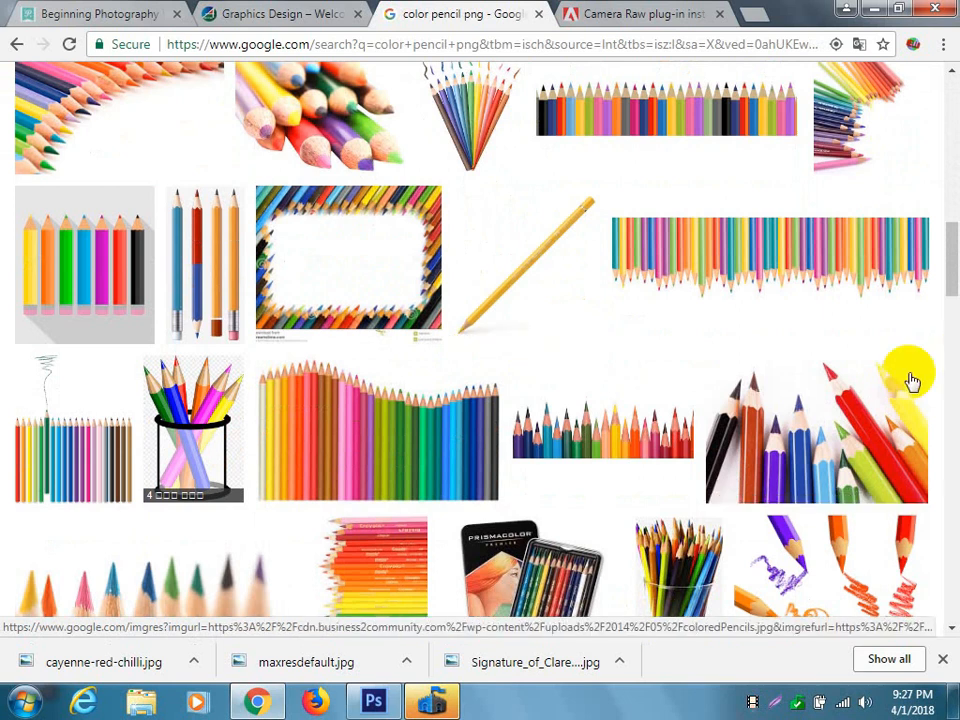
left_click(845, 430)
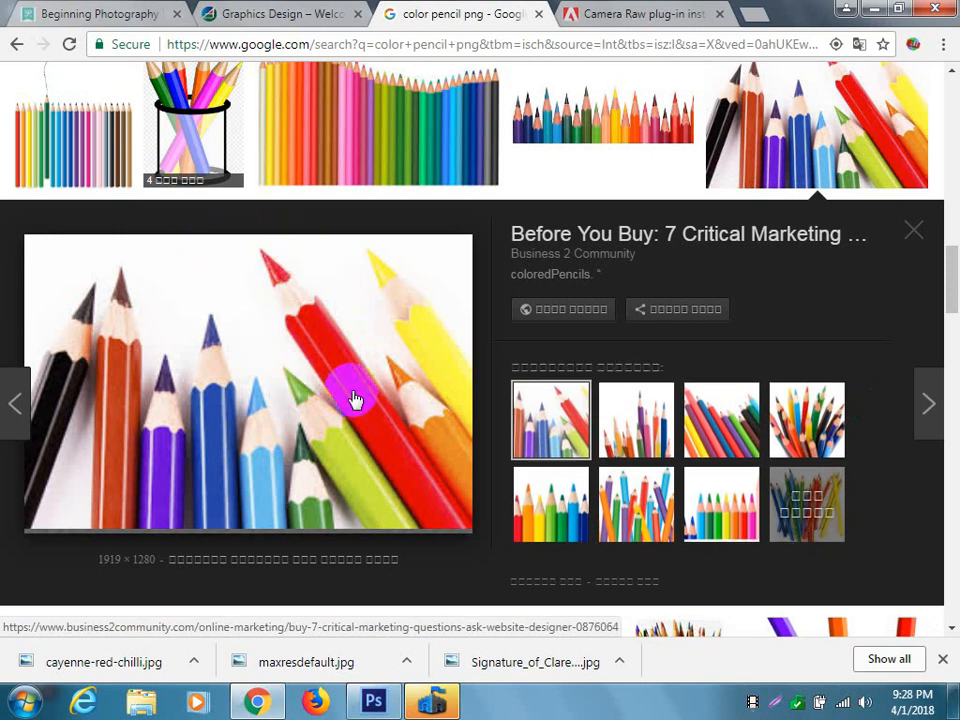
right_click(302, 380)
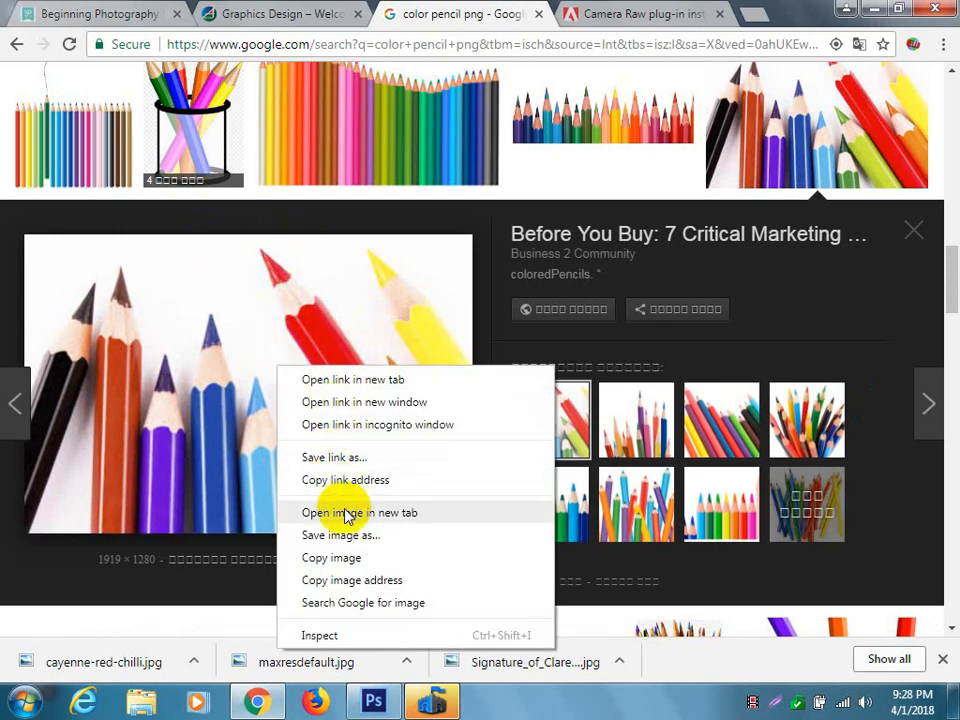
left_click(352, 538)
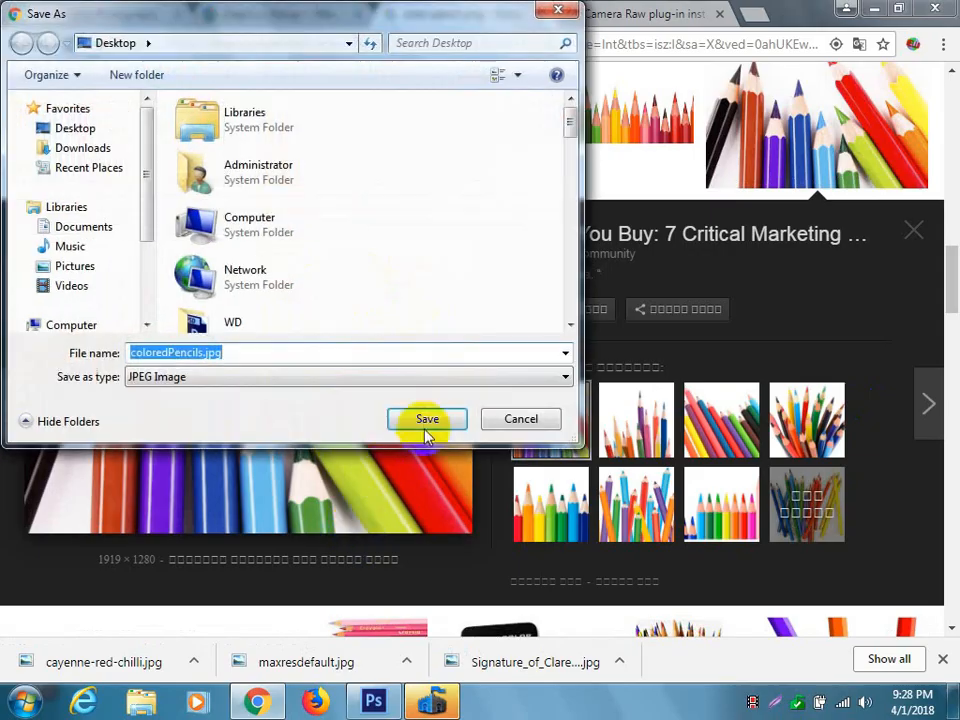
left_click(426, 418)
Switch to Photoshop and close the Signature.png and maxresdefault.jpg documents without saving changes.
left_click(373, 701)
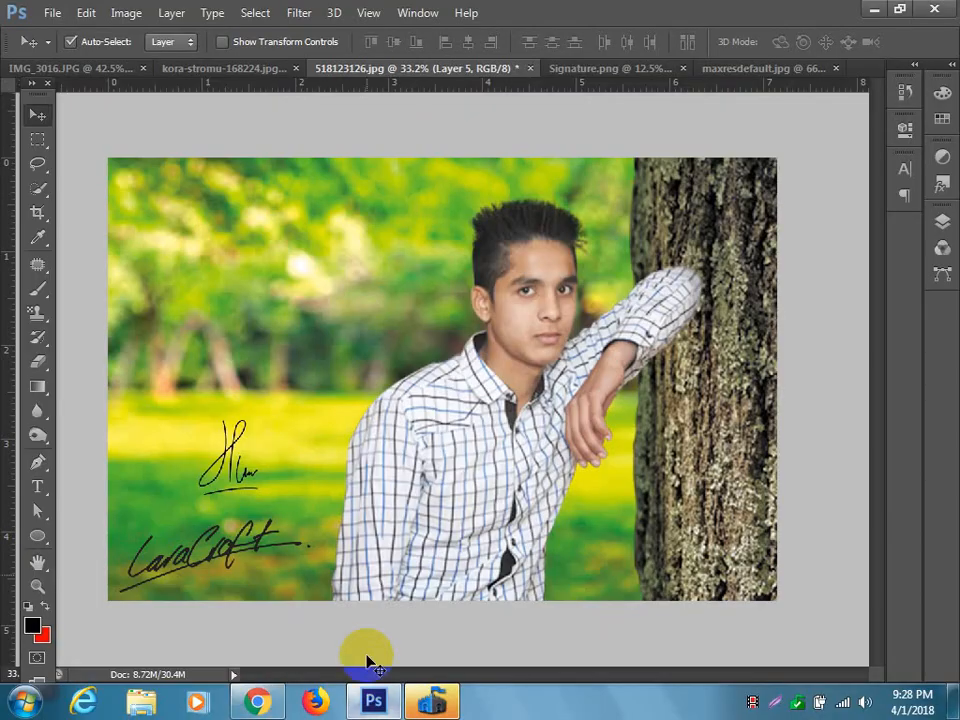
left_click(638, 70)
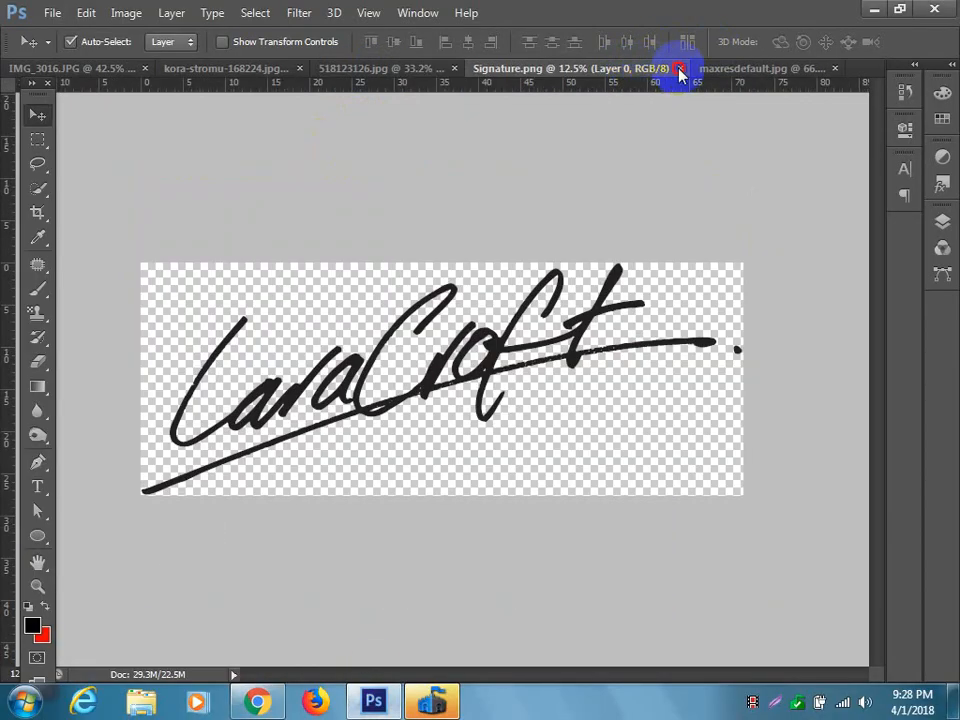
left_click(679, 72)
left_click(700, 78)
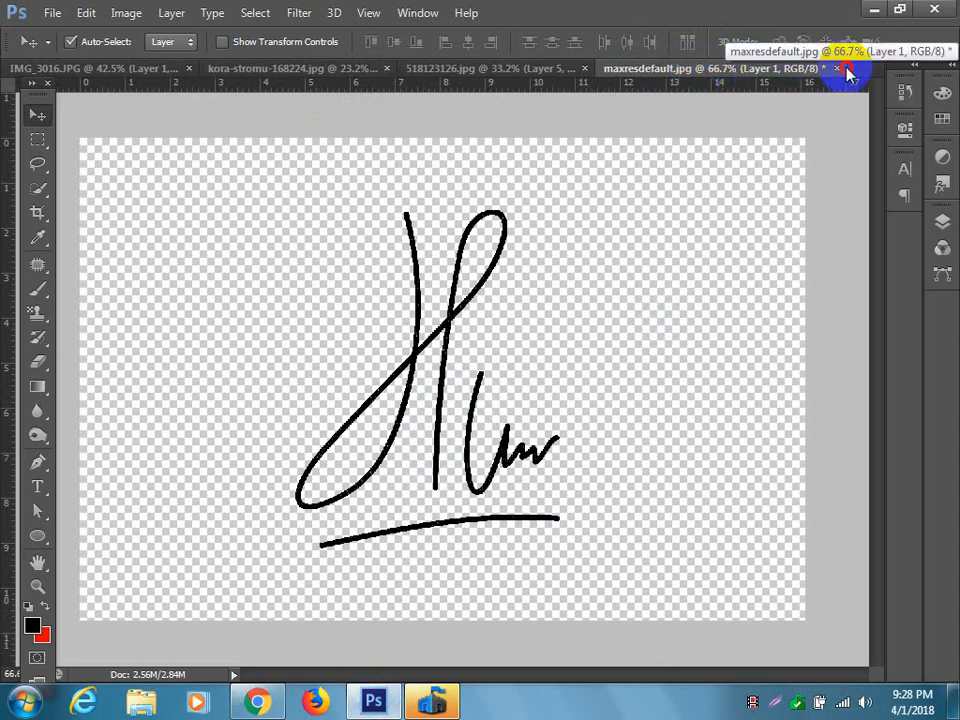
left_click(837, 68)
left_click(497, 276)
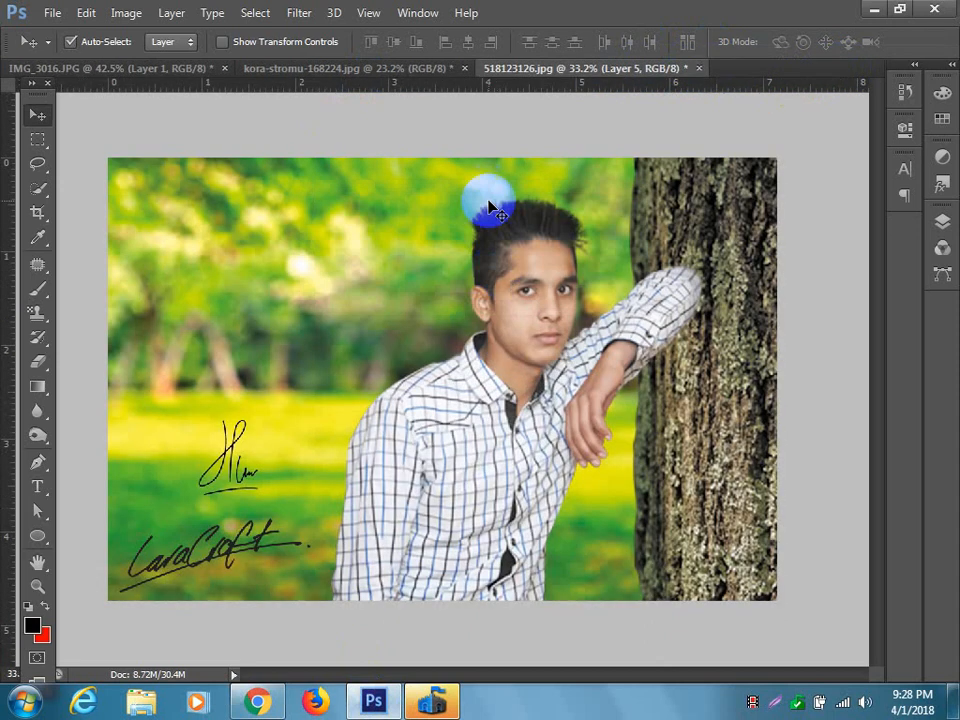
Close kora-stromu-168224.jpg and IMG_3016.JPG without saving changes, keeping 518123126.jpg open.
left_click(380, 72)
left_click(464, 68)
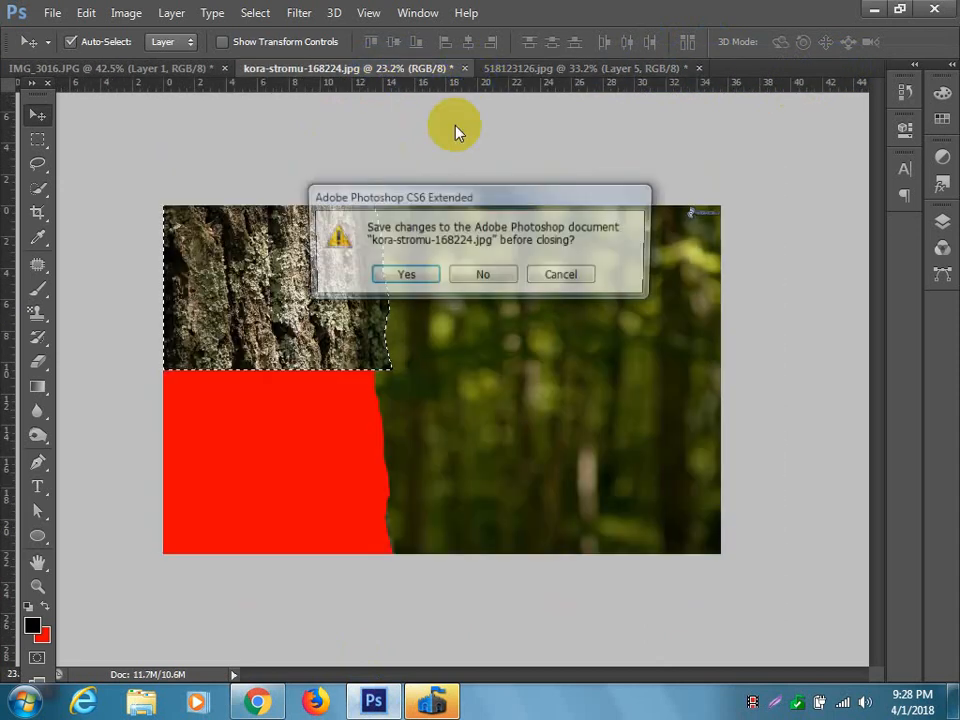
left_click(484, 276)
left_click(211, 75)
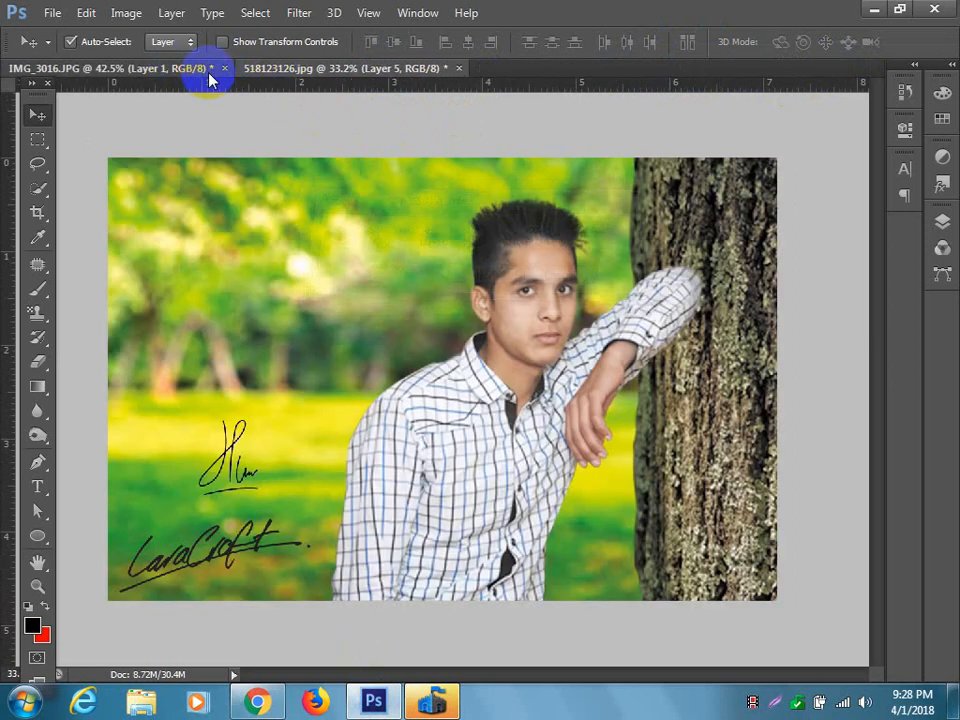
left_click(225, 68)
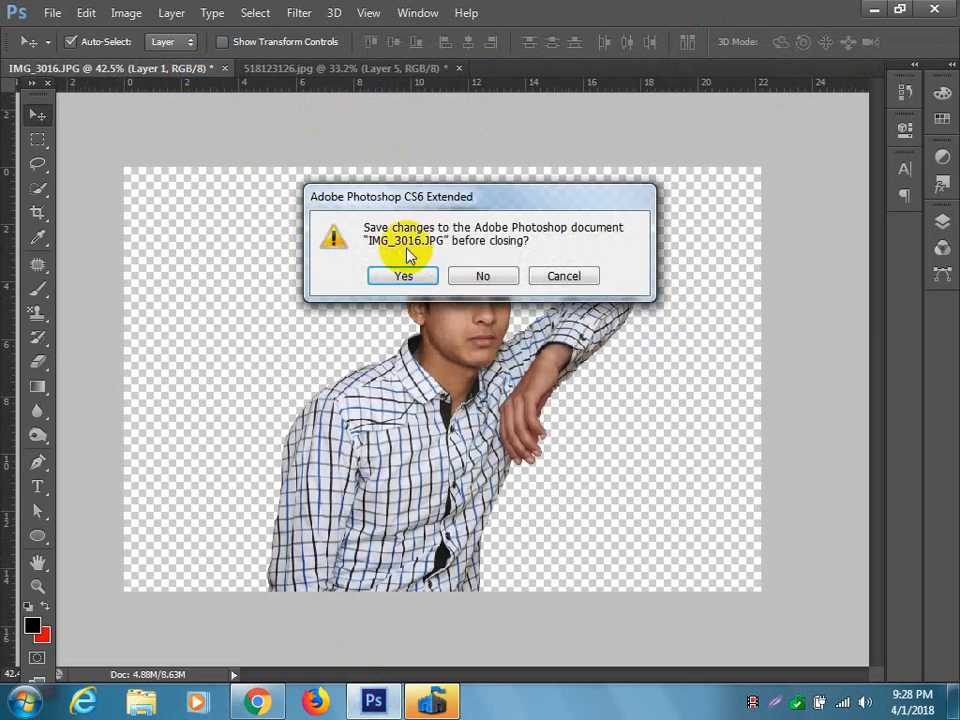
left_click(484, 277)
Delete the upper, smaller signature from the 518123126.jpg photo.
left_click_drag(242, 455, 248, 428)
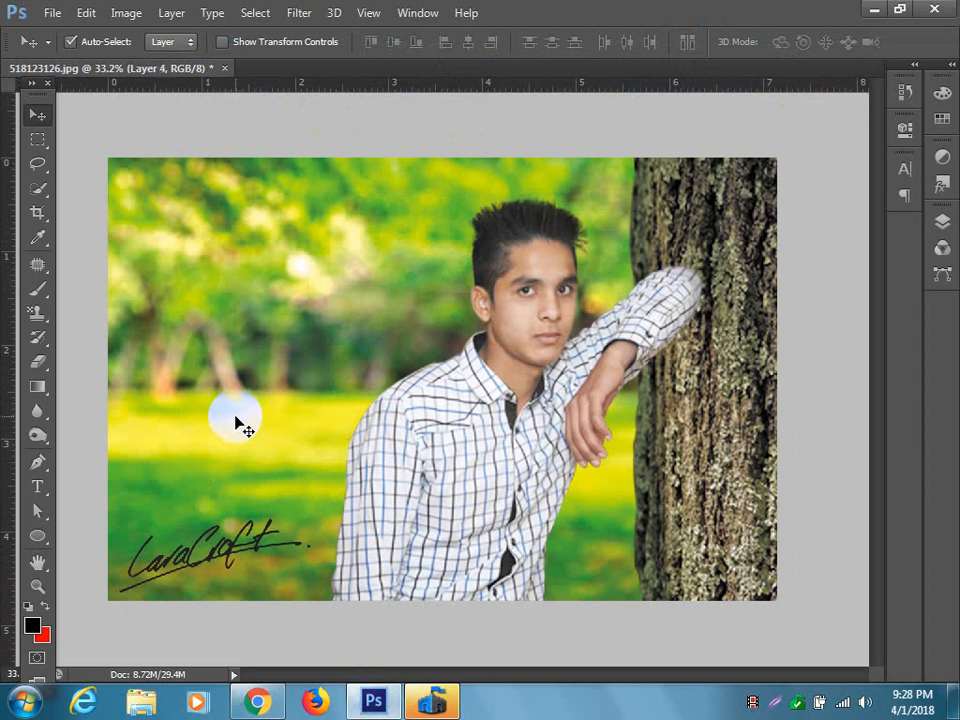
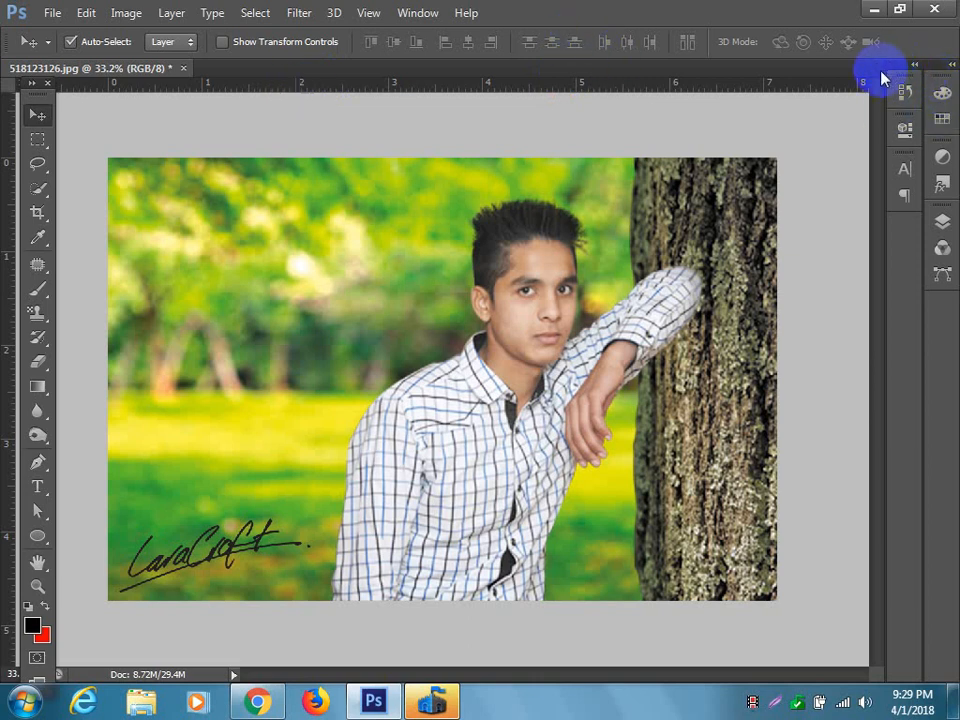
Open ABS_2447.jpg, the photo of the seated toddler, from the Desktop.
left_click(52, 12)
left_click(62, 69)
left_click(600, 420)
left_click(60, 12)
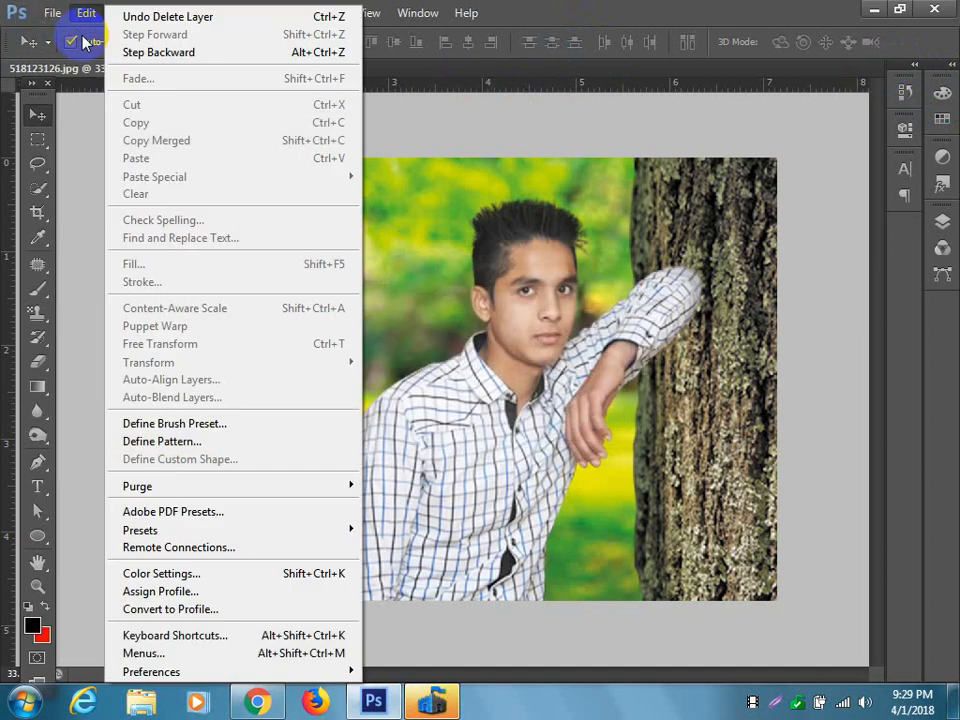
left_click(67, 52)
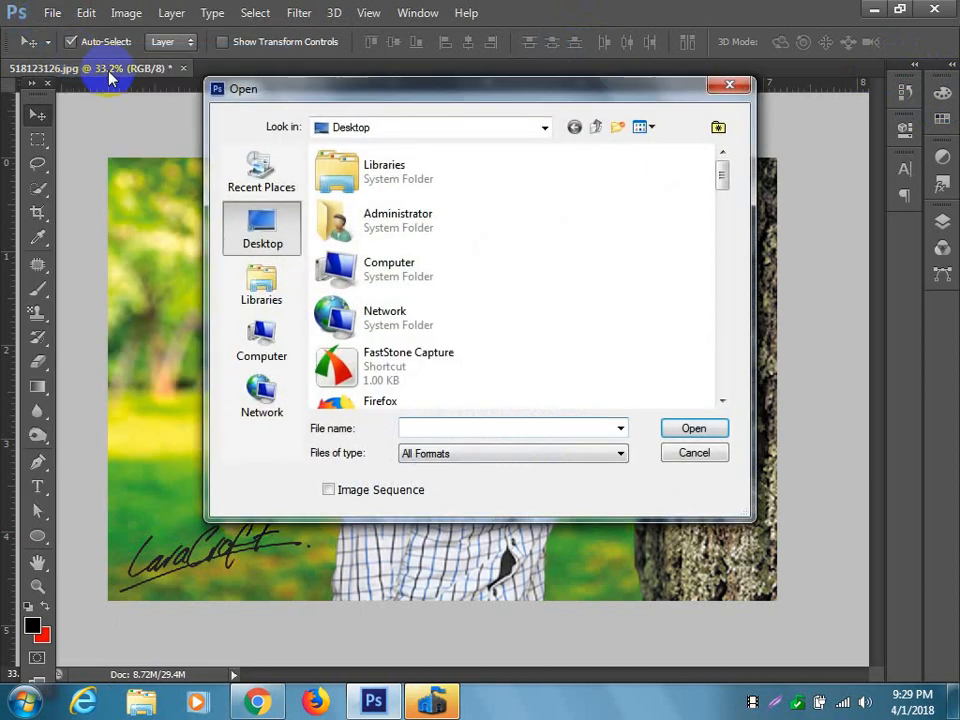
scroll(612, 343, "down", 5)
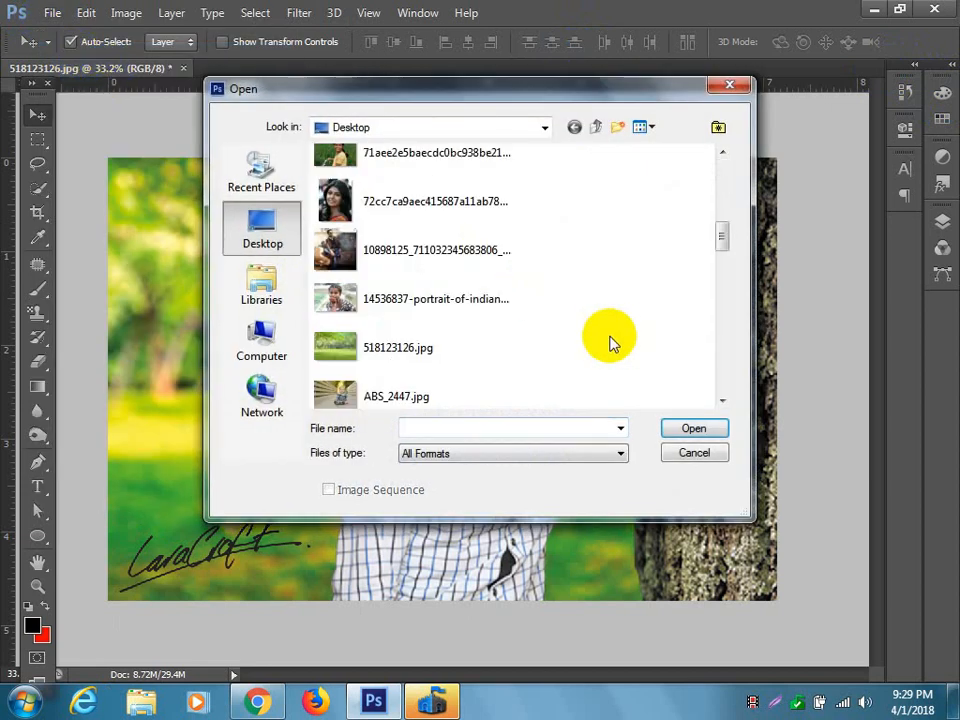
left_click(461, 386)
left_click(688, 428)
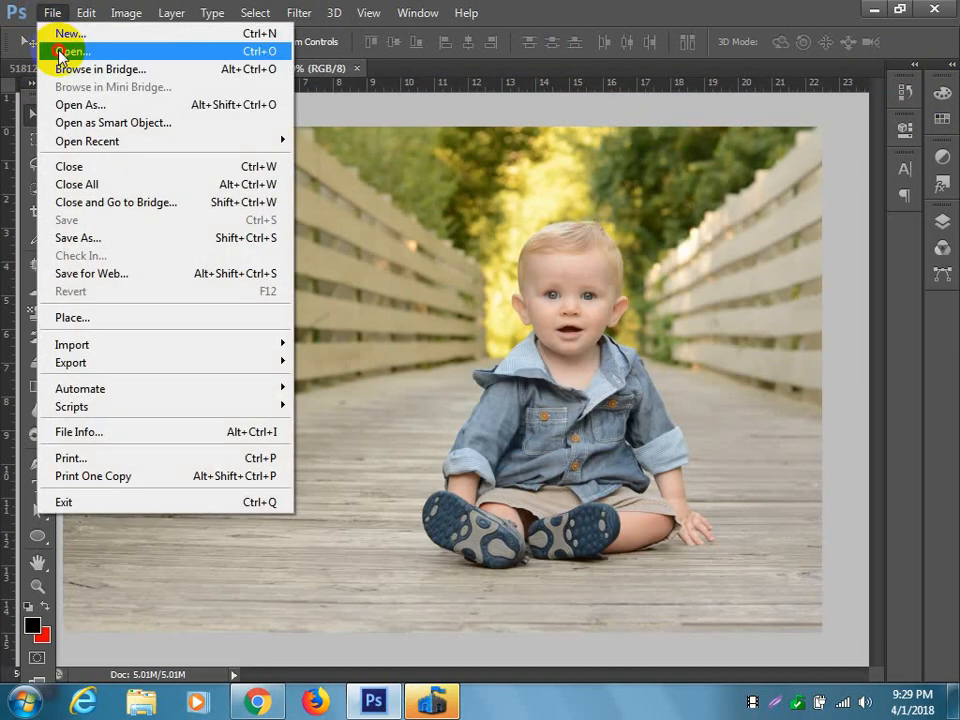
Open 518123126.jpg from the Desktop files.
left_click(51, 48)
left_click(485, 350)
scroll(487, 350, "down", 3)
scroll(488, 345, "up", 5)
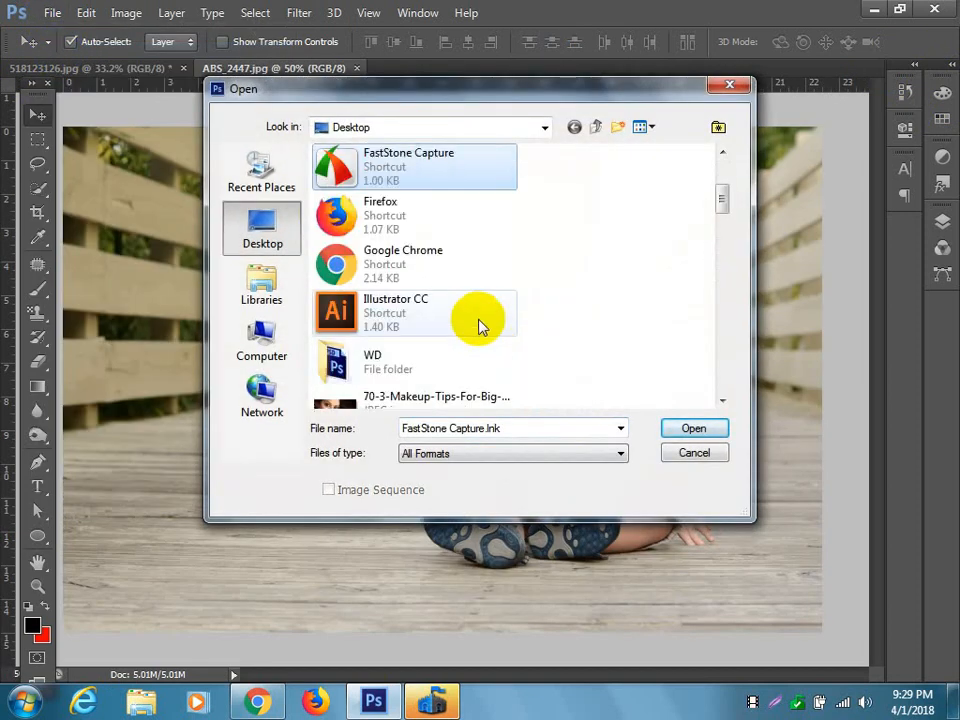
scroll(490, 312, "down", 3)
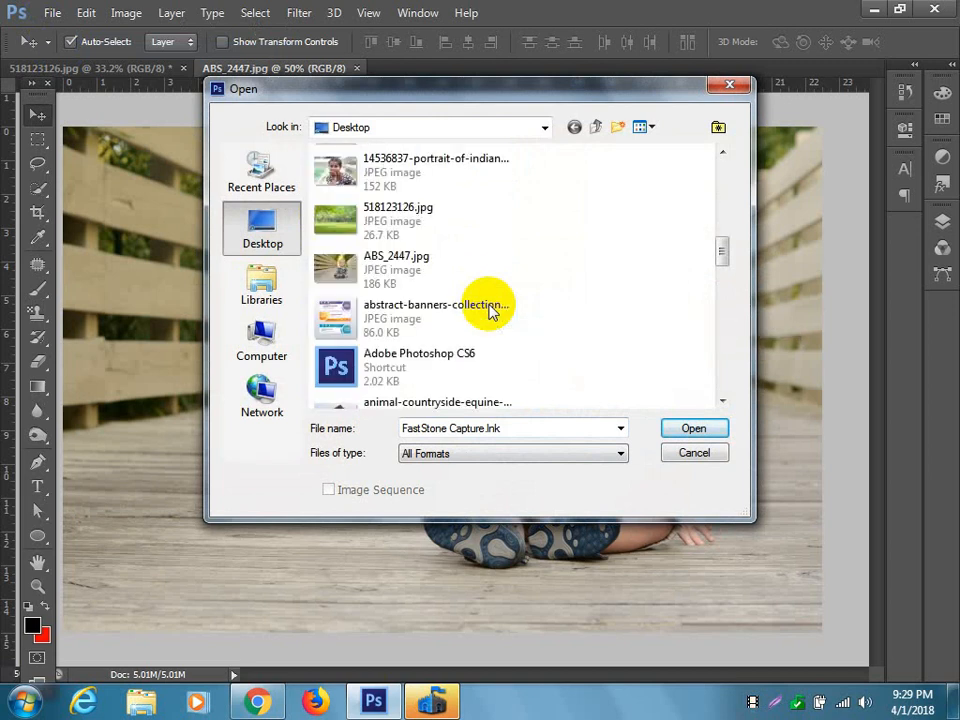
left_click(432, 232)
left_click(693, 429)
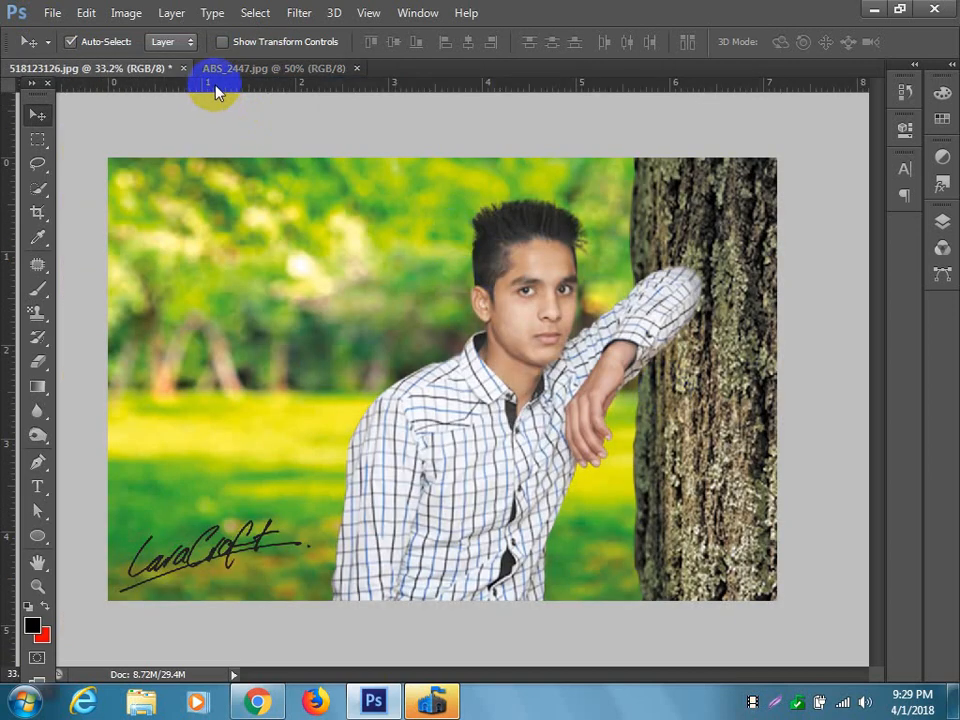
Open edited-13.jpg, the photo of the man in a white shirt, from the Desktop.
left_click(50, 12)
left_click(50, 49)
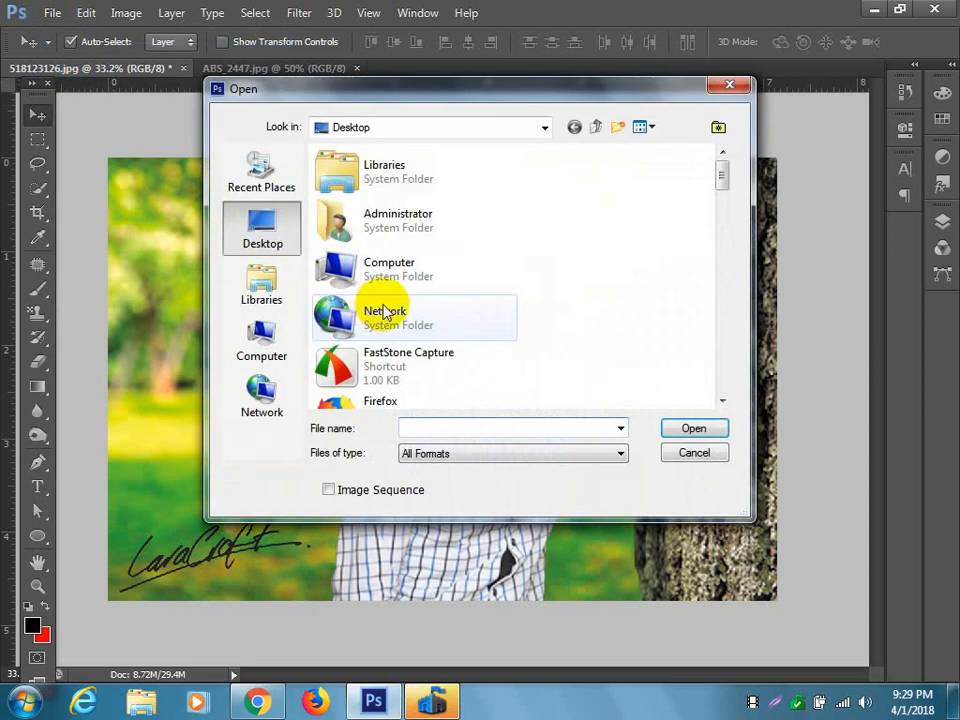
scroll(490, 330, "down", 10)
left_click(478, 340)
left_click(677, 430)
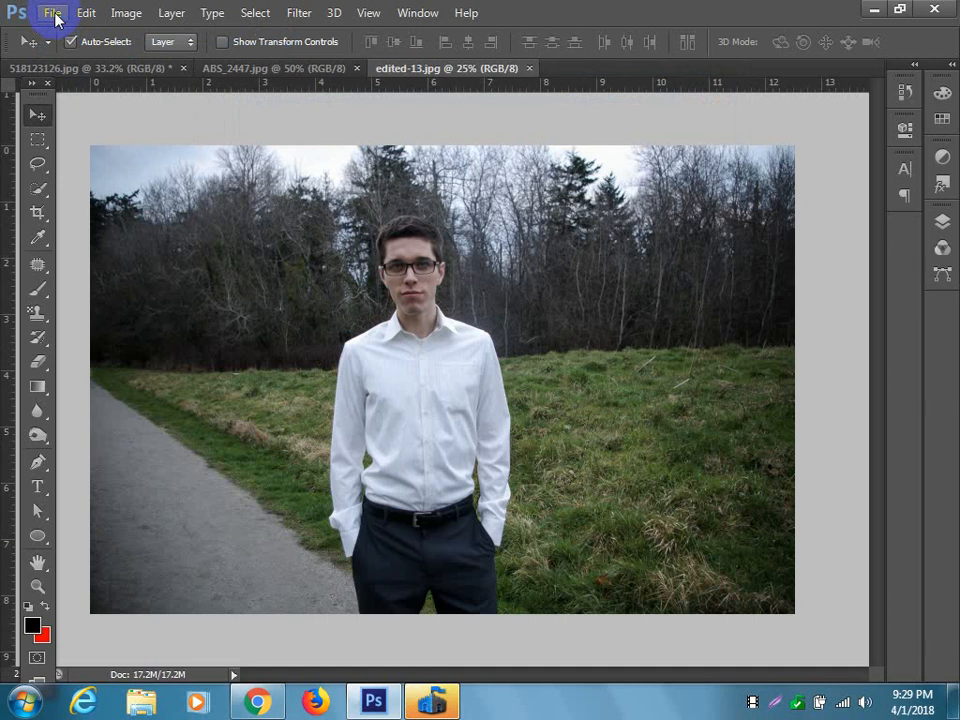
Find cayenne-red-chilli.jpg among the Desktop files and open it.
left_click(52, 12)
left_click(116, 50)
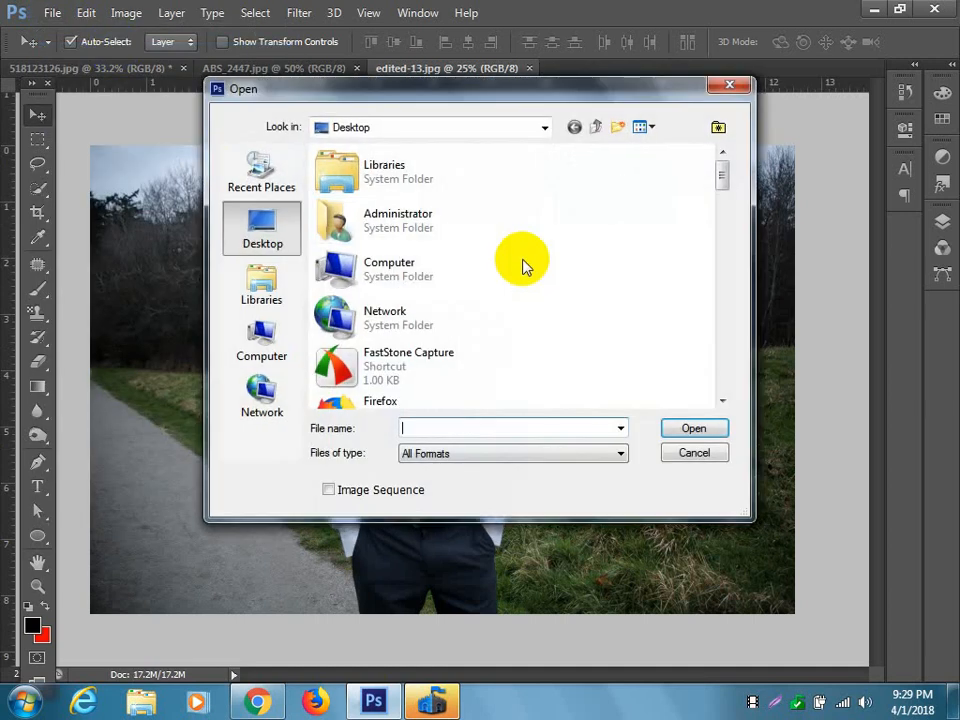
scroll(585, 358, "down", 10)
scroll(552, 313, "up", 15)
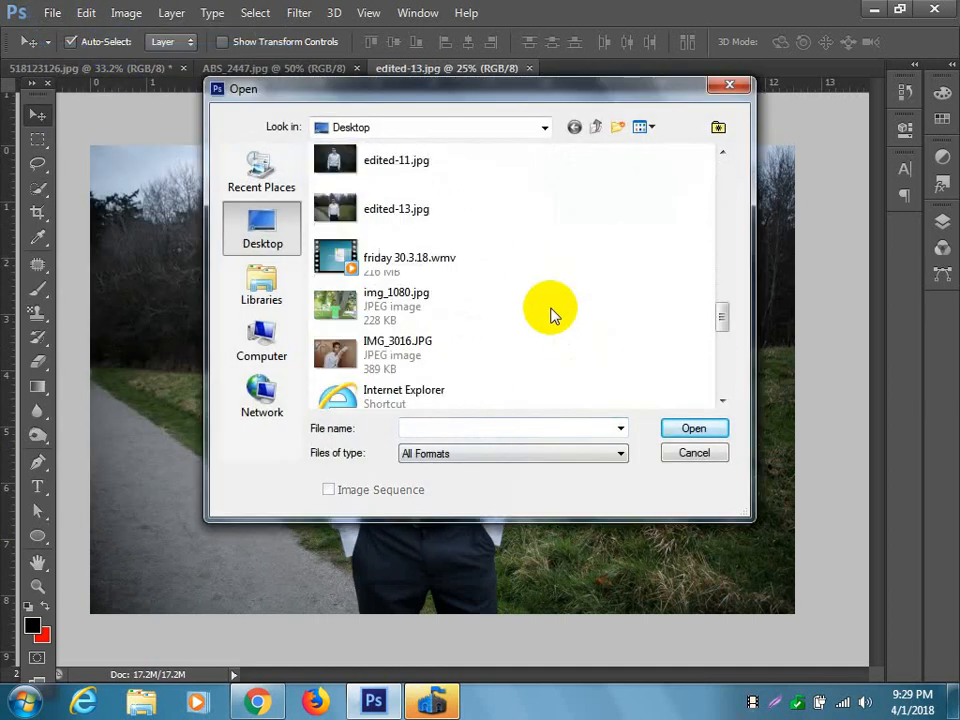
scroll(548, 312, "up", 5)
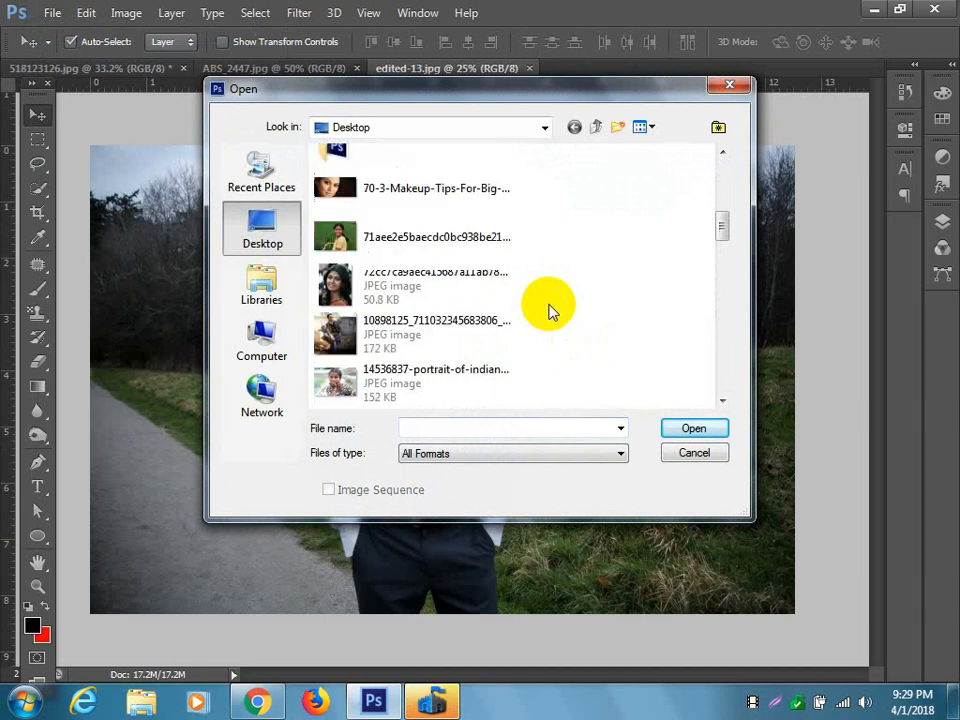
scroll(548, 312, "down", 7)
scroll(548, 312, "down", 5)
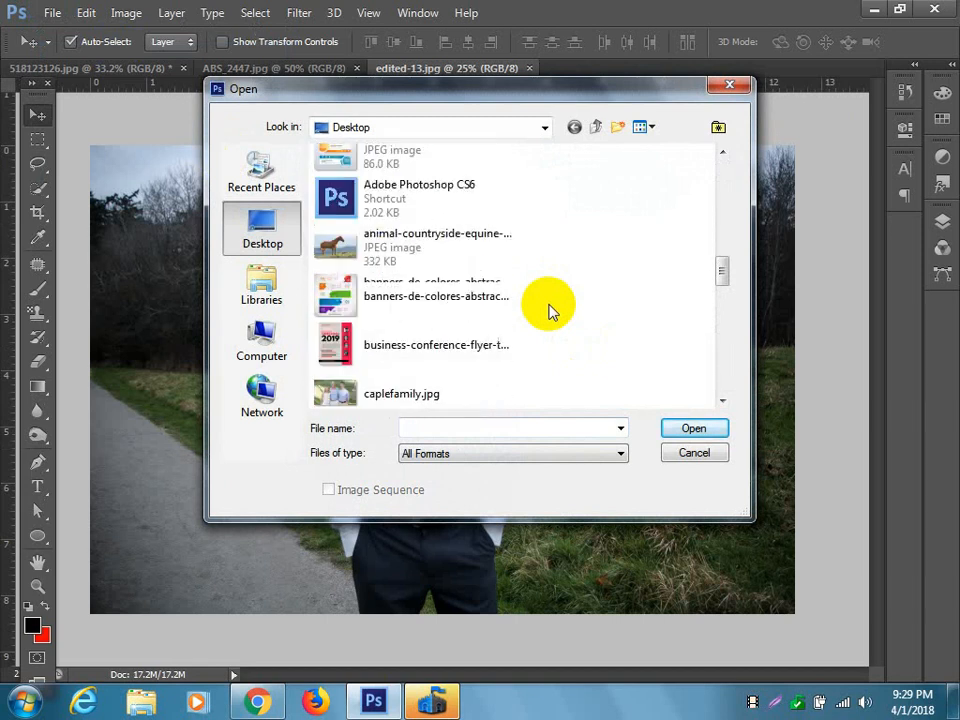
left_click(461, 321)
left_click(700, 429)
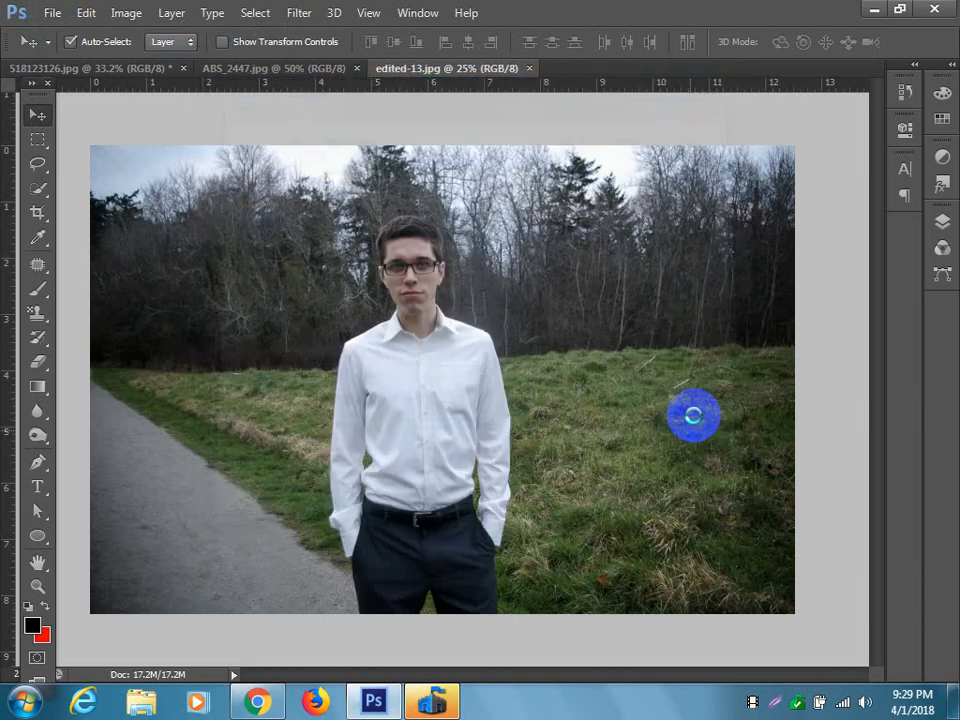
Open coloredPencils.jpg from the Desktop as a separate document.
left_click(50, 13)
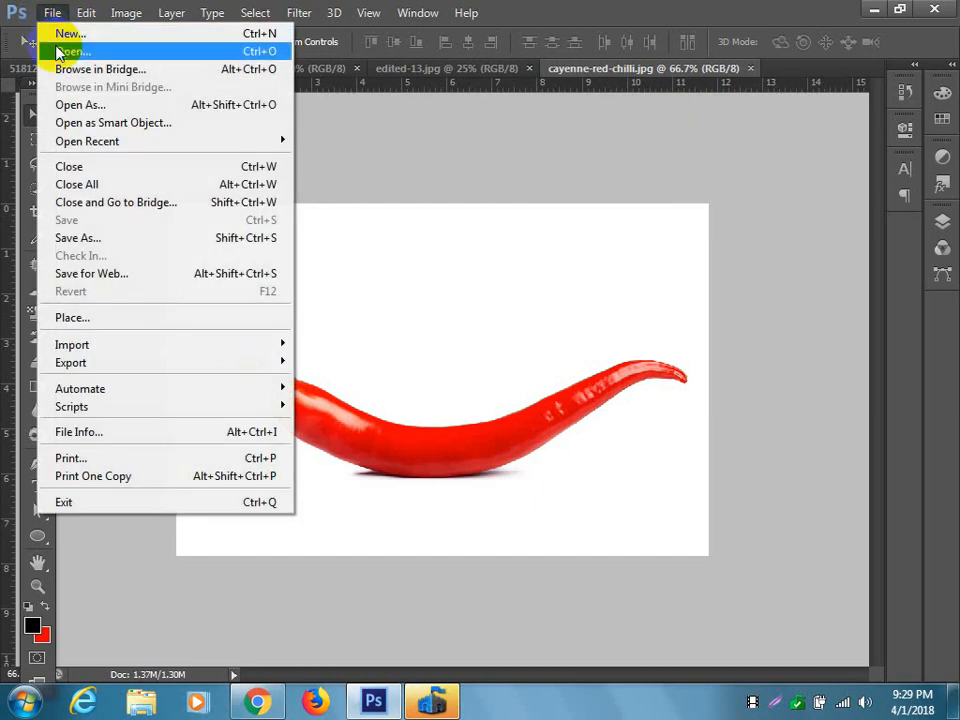
left_click(60, 51)
scroll(489, 296, "down", 5)
scroll(489, 296, "down", 10)
scroll(489, 296, "down", 5)
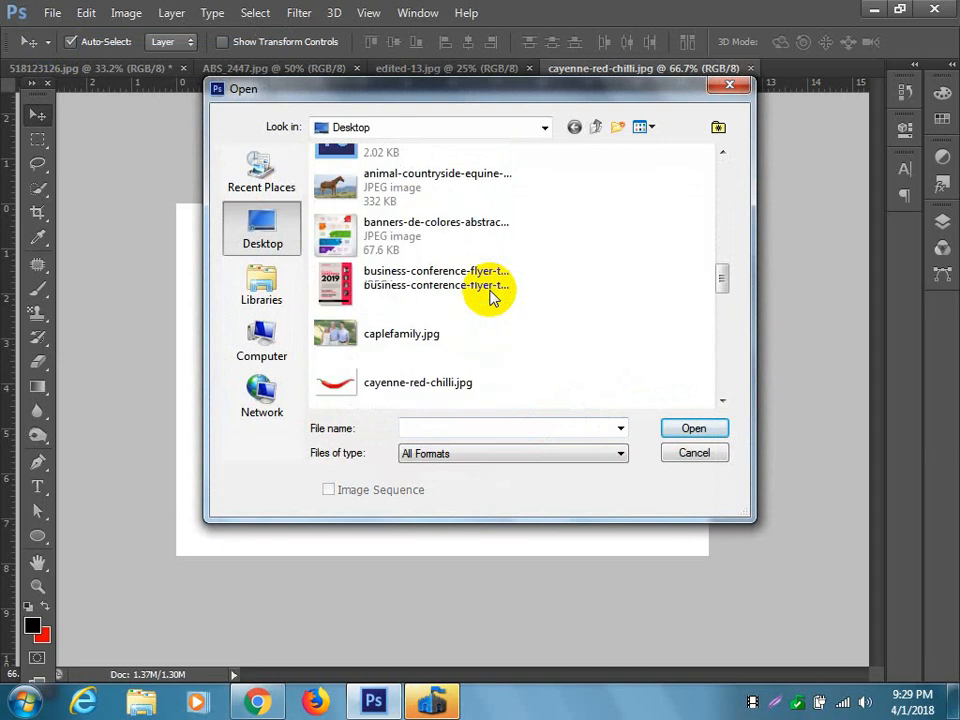
left_click(489, 296)
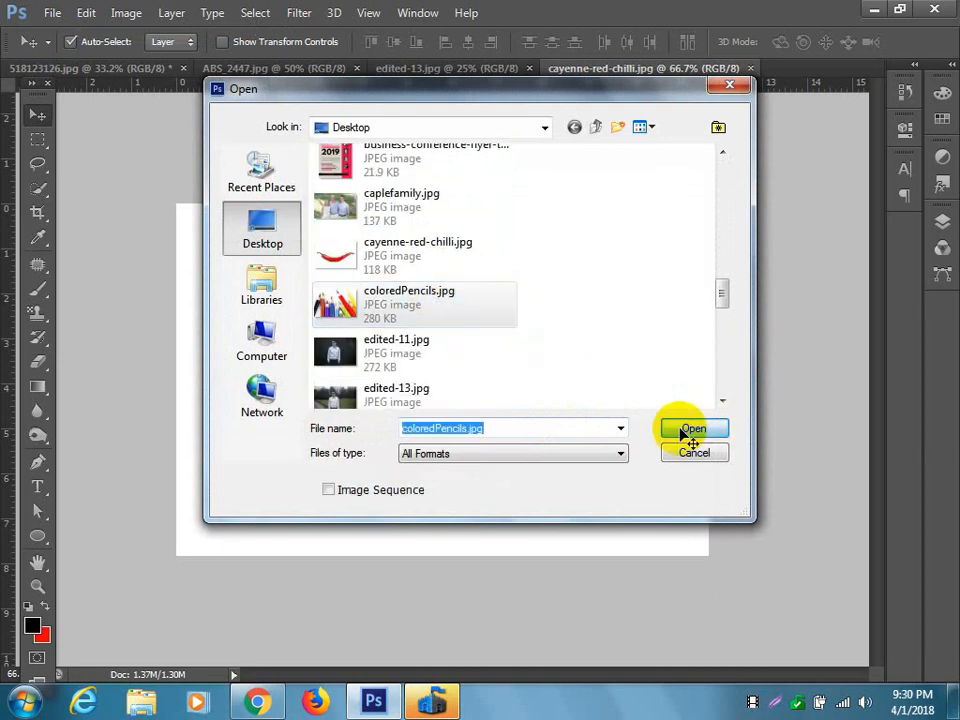
left_click(690, 428)
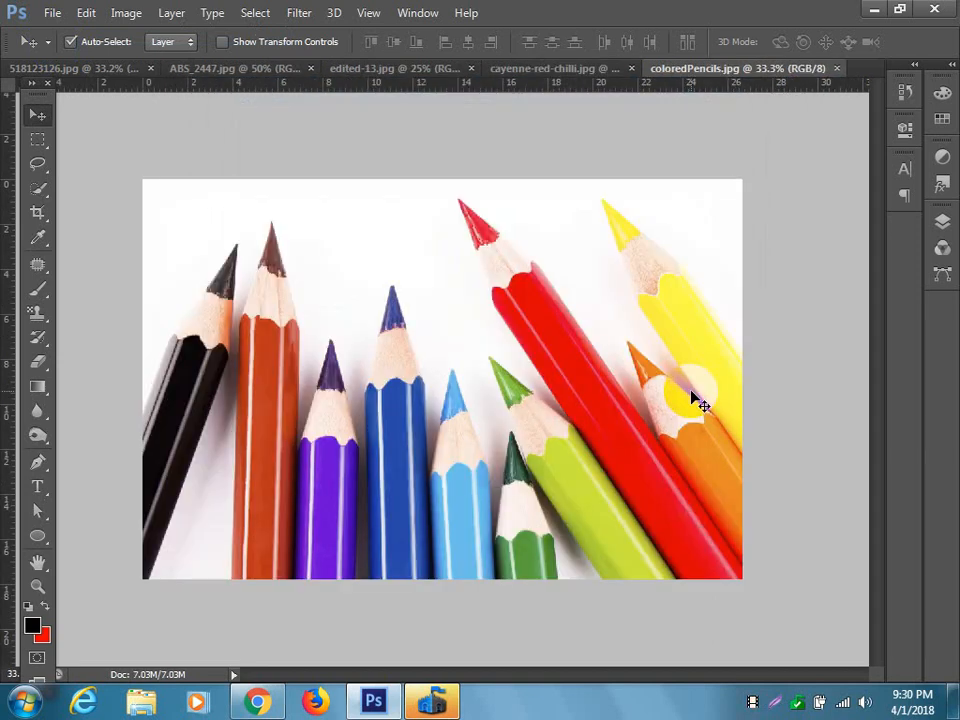
Open Picture-for-Pocket-Tank-Top-edited.jpg from the Desktop and view the list of open documents.
left_click(55, 12)
left_click(70, 48)
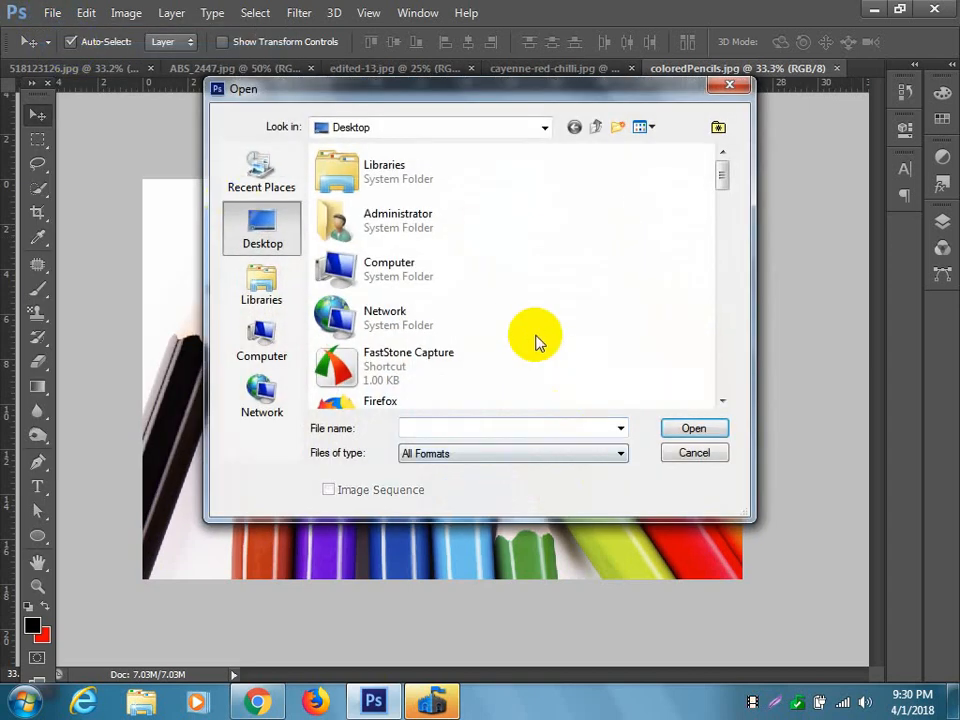
scroll(547, 355, "down", 5)
scroll(547, 355, "down", 5)
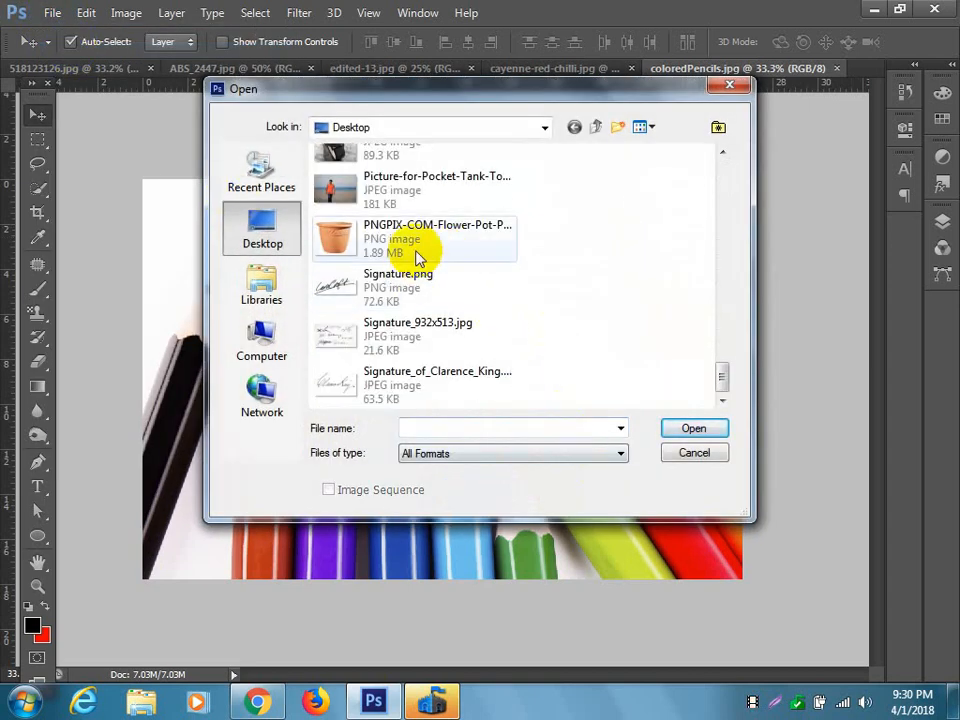
left_click(415, 200)
left_click(694, 428)
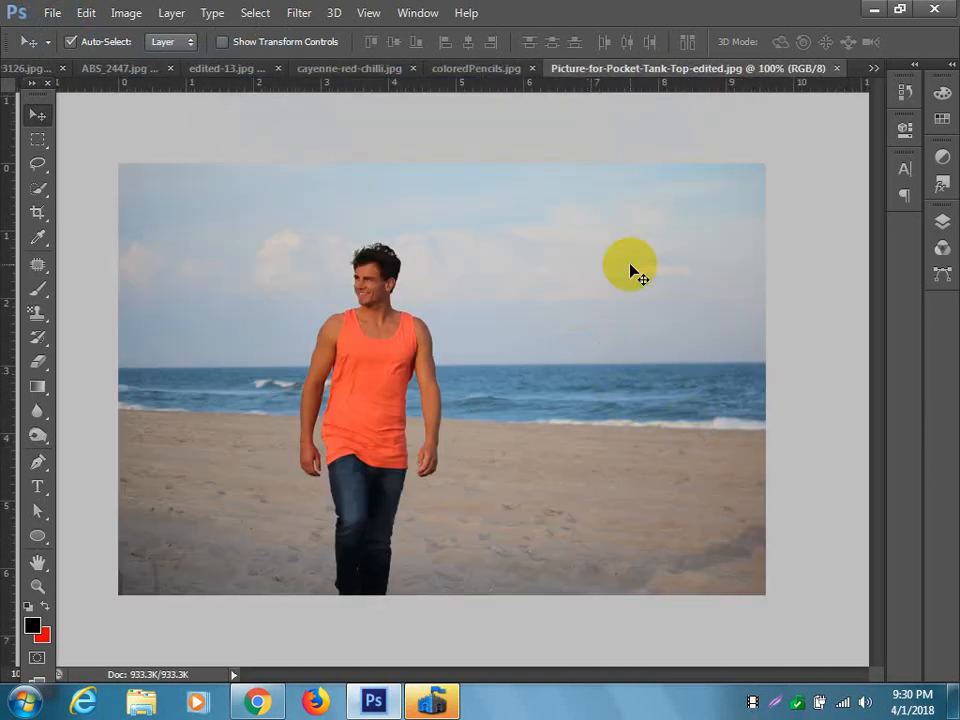
left_click(873, 69)
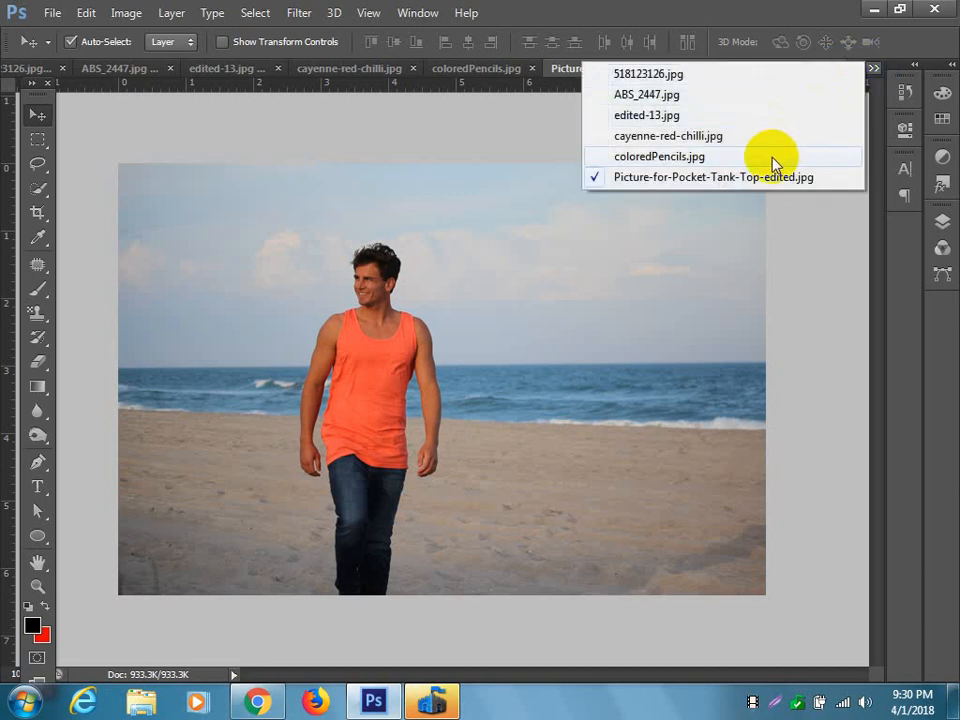
left_click(771, 214)
Close the Picture-for-Pocket-Tank-Top-edited.jpg, edited-13.jpg and ABS_2447.jpg documents.
left_click(837, 70)
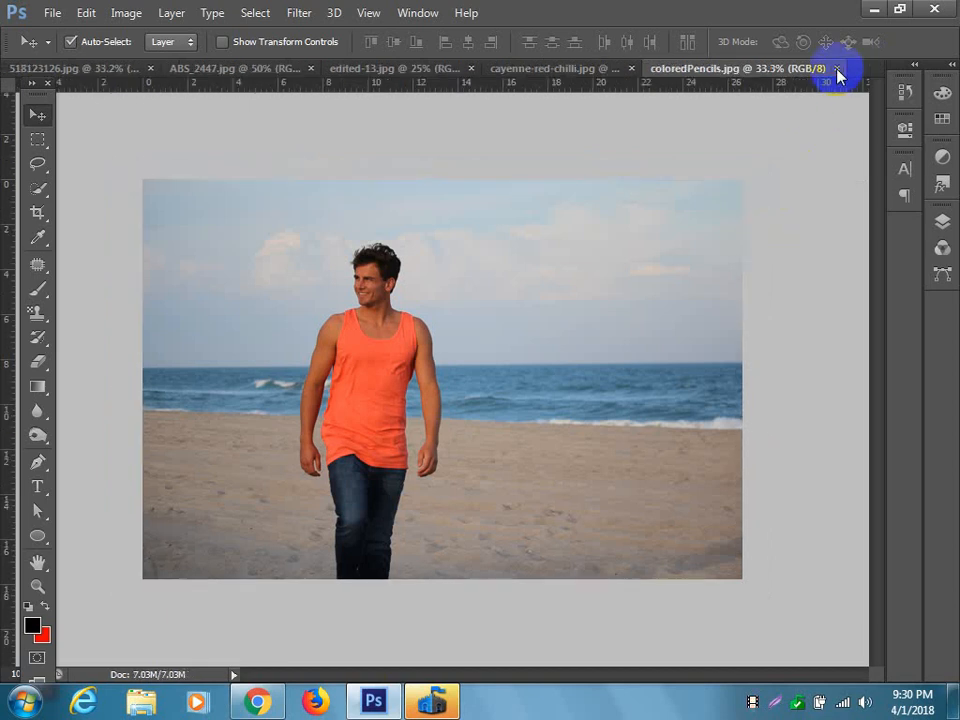
left_click(398, 68)
left_click(495, 70)
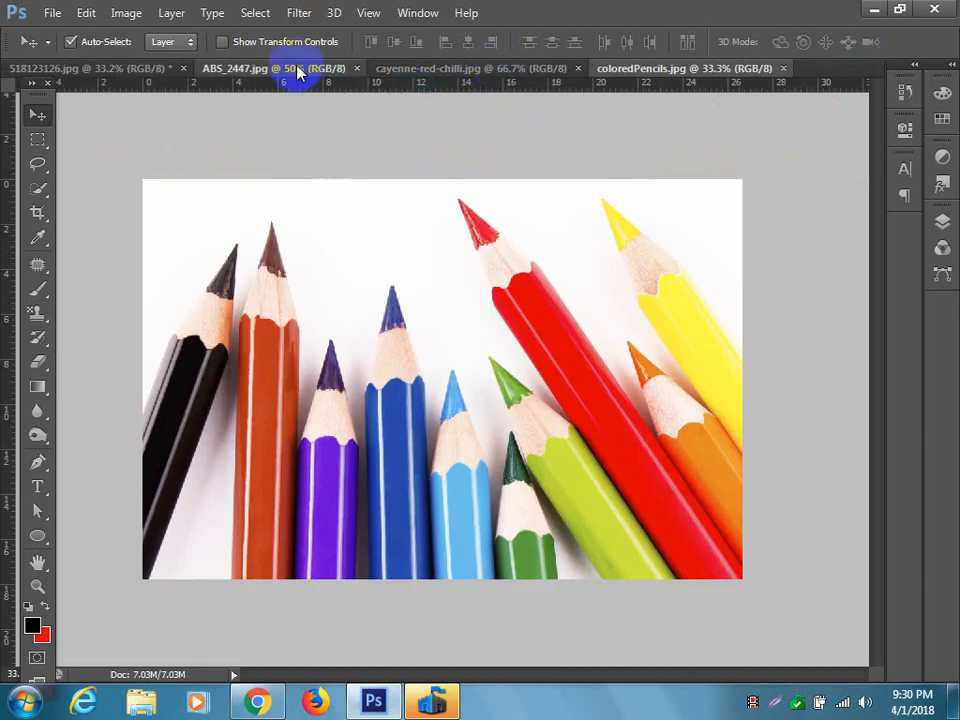
left_click(297, 70)
left_click(357, 68)
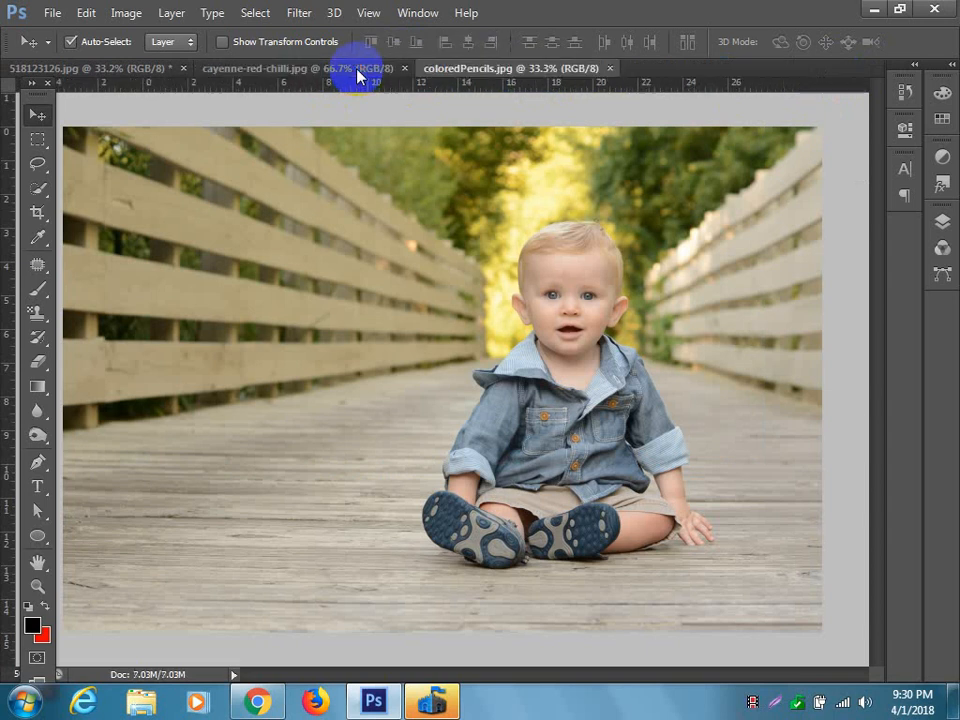
Compare the cayenne-red-chilli.jpg and coloredPencils.jpg documents, finishing on the pencils image.
left_click(328, 71)
left_click(476, 72)
left_click(308, 71)
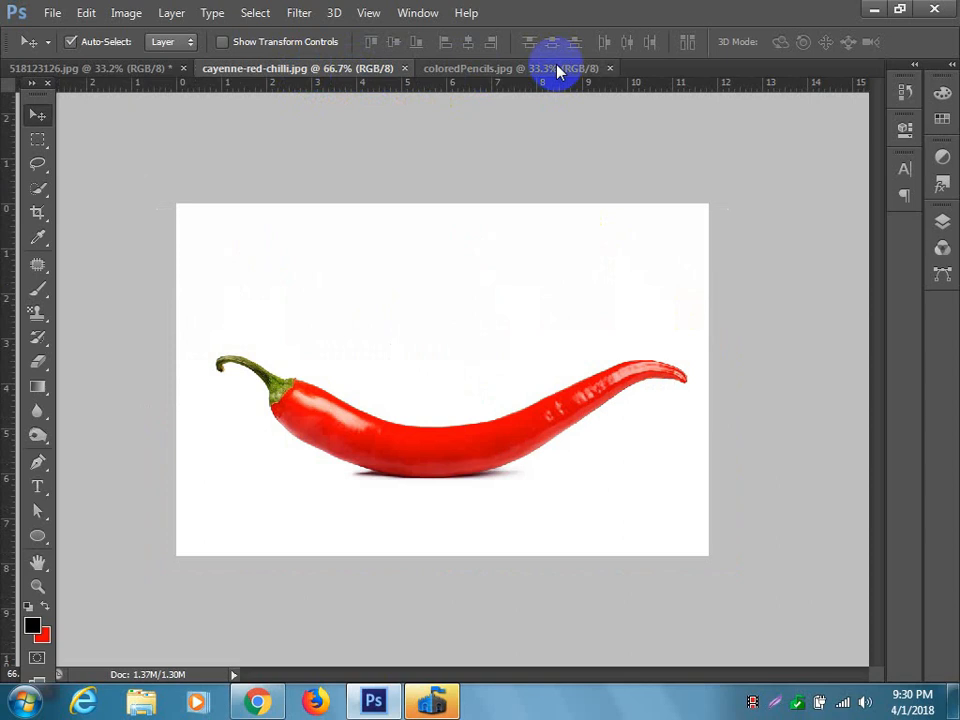
left_click(557, 72)
left_click(348, 75)
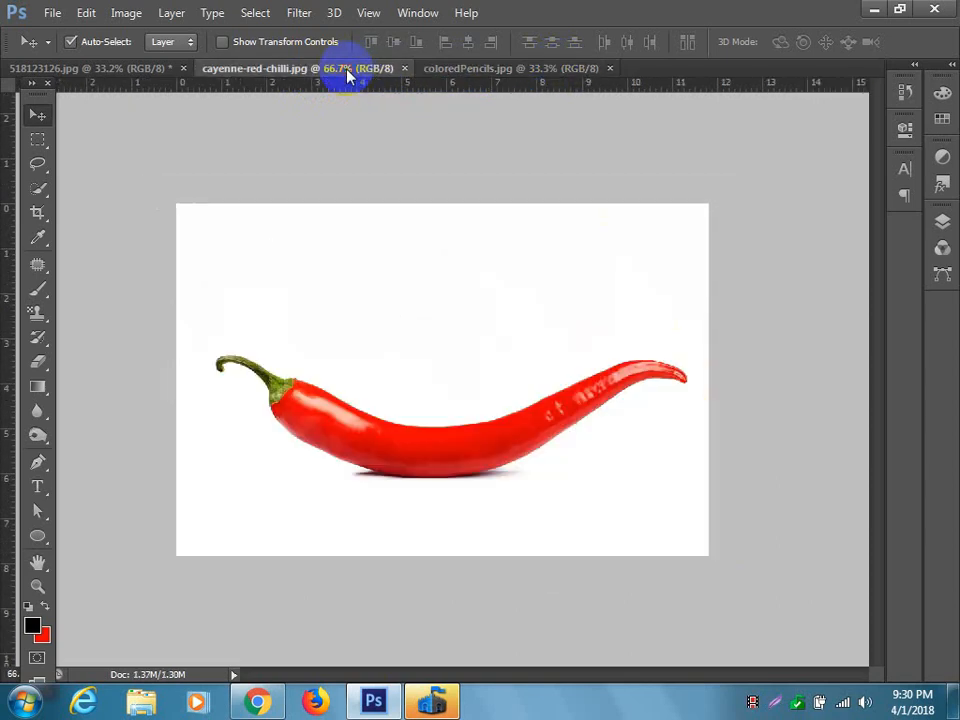
left_click(530, 72)
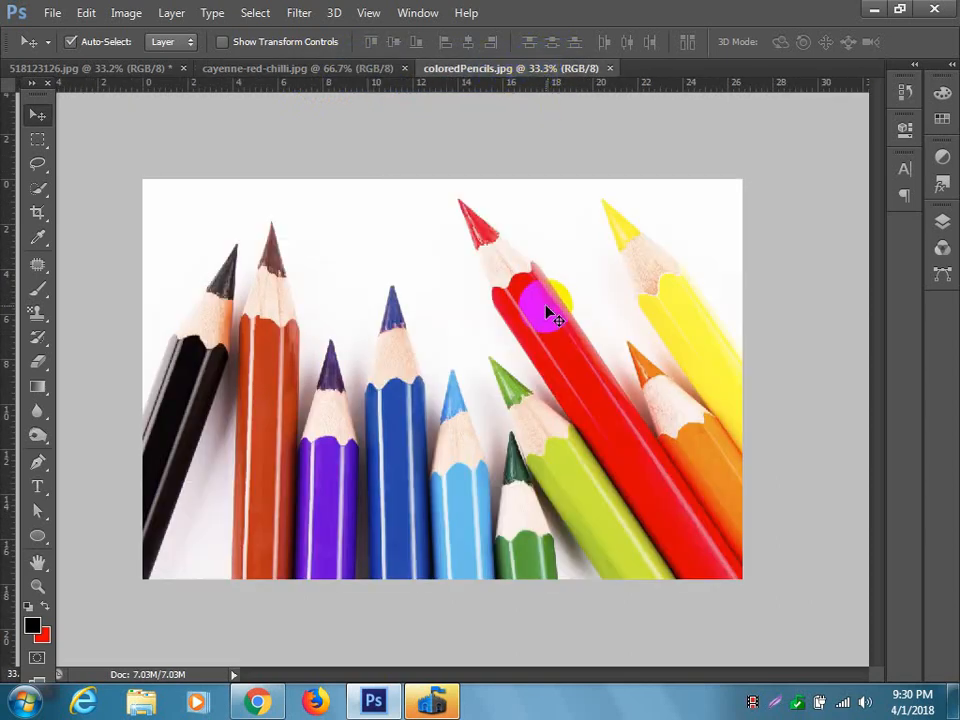
Start a Pen tool path at the large red pencil's tip and trace its upper-right edge partway down the red body.
scroll(540, 304, "up", 8)
left_click_drag(640, 263, 597, 416)
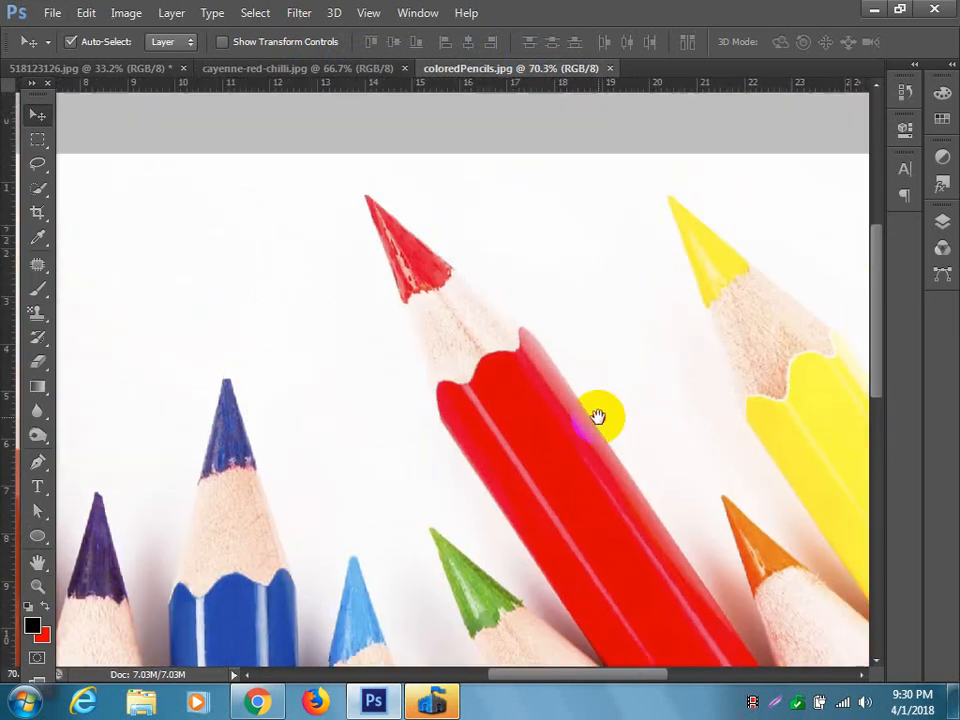
scroll(503, 428, "up", 3)
left_click(35, 437)
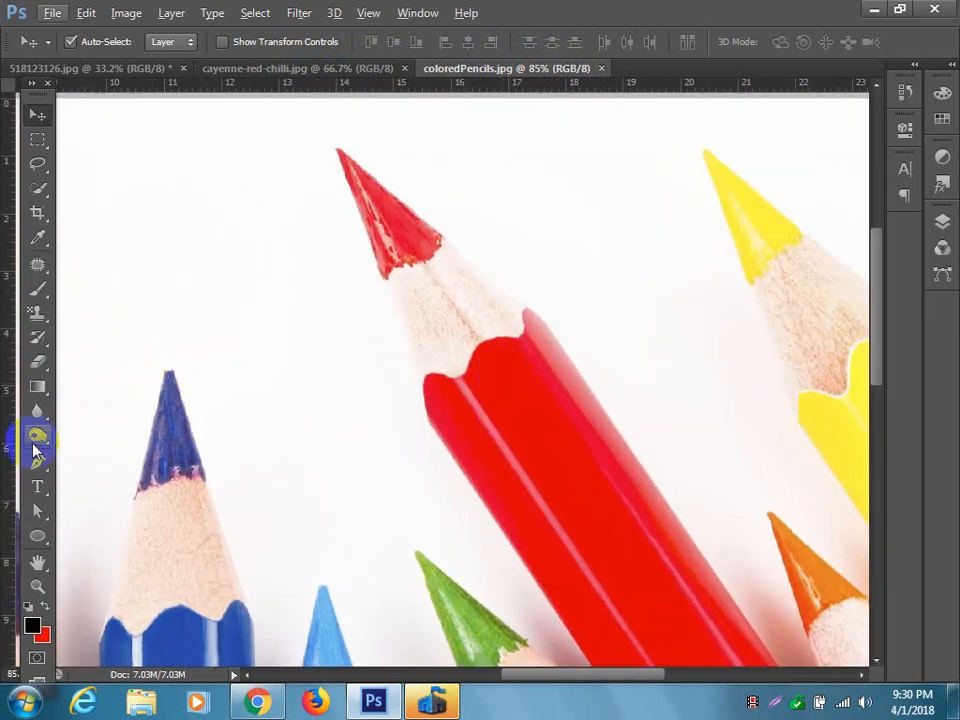
left_click(35, 466)
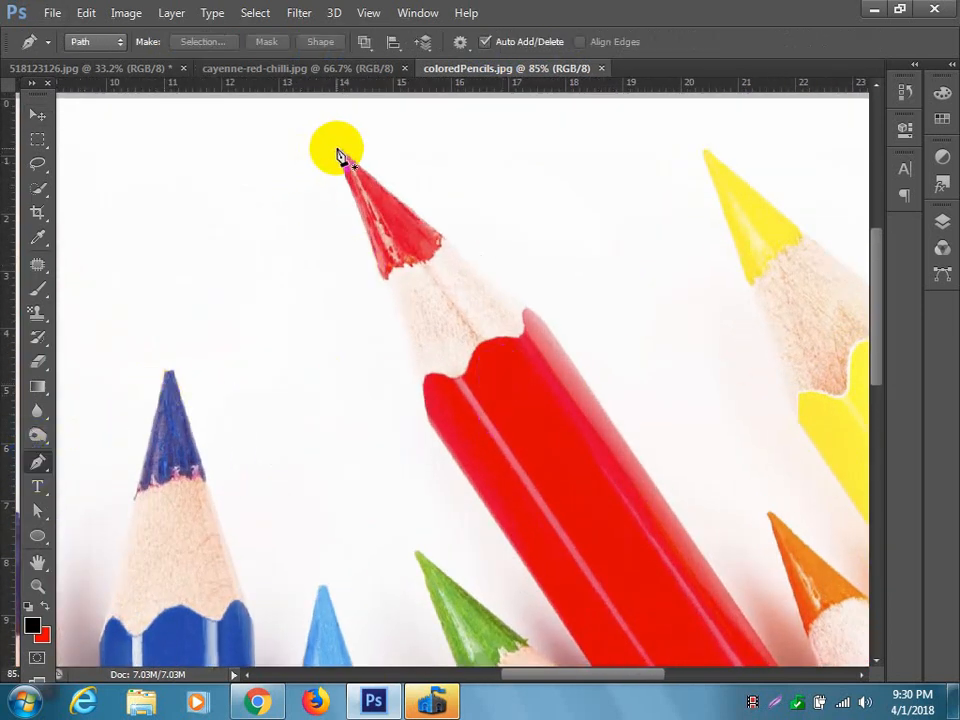
left_click(337, 150)
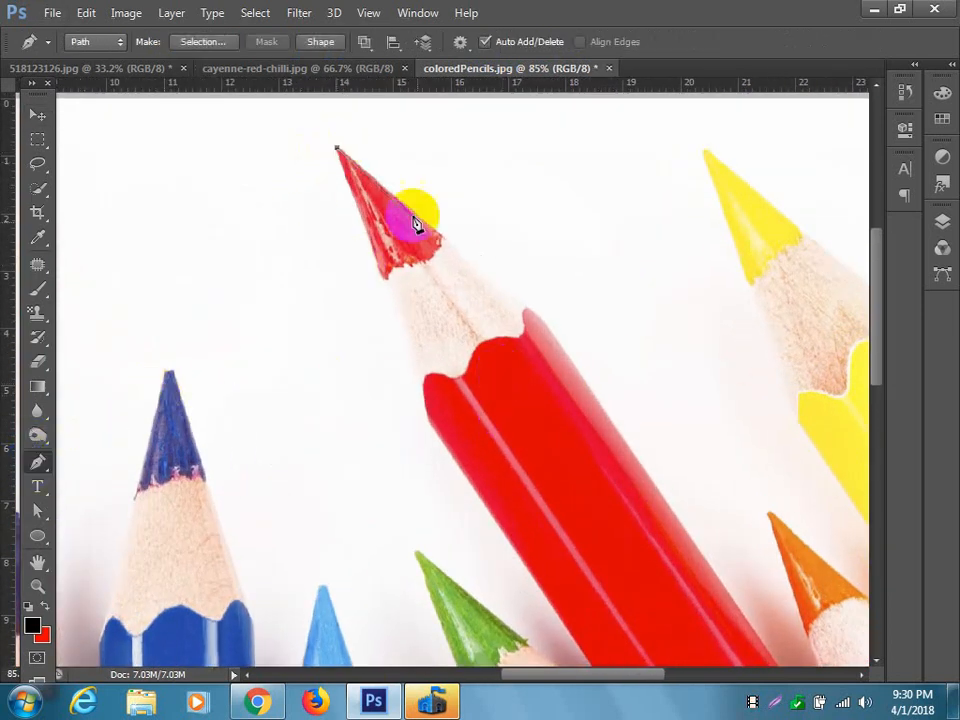
left_click(530, 307)
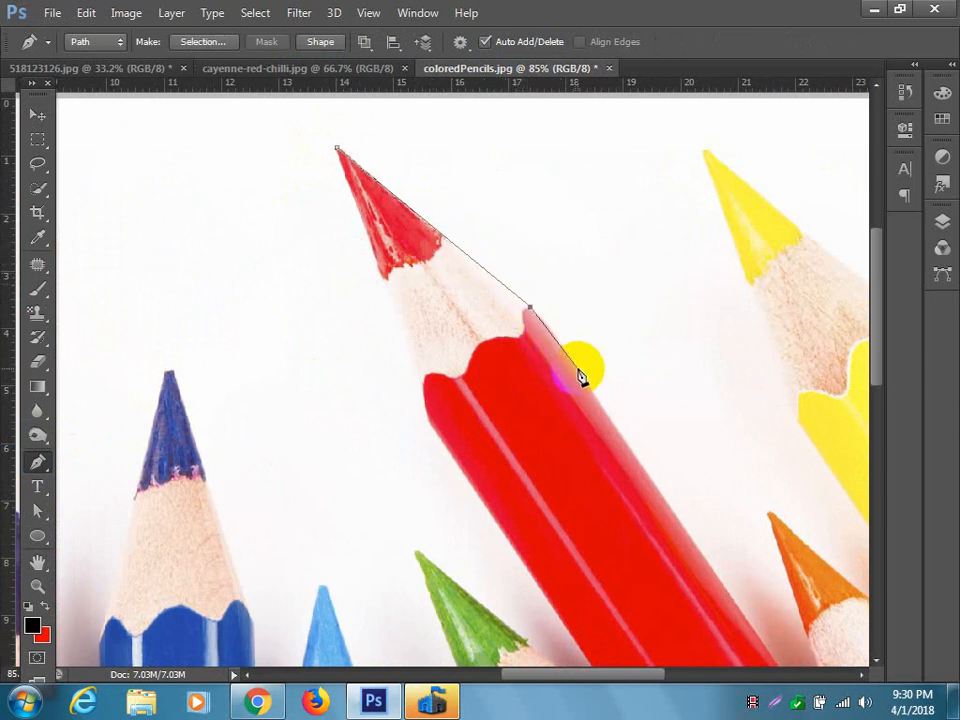
left_click_drag(598, 407, 600, 407)
left_click(577, 370)
left_click(656, 491)
Continue the path across the red body and up the pencil's lower-left edge, closing it at the tip.
left_click(530, 572)
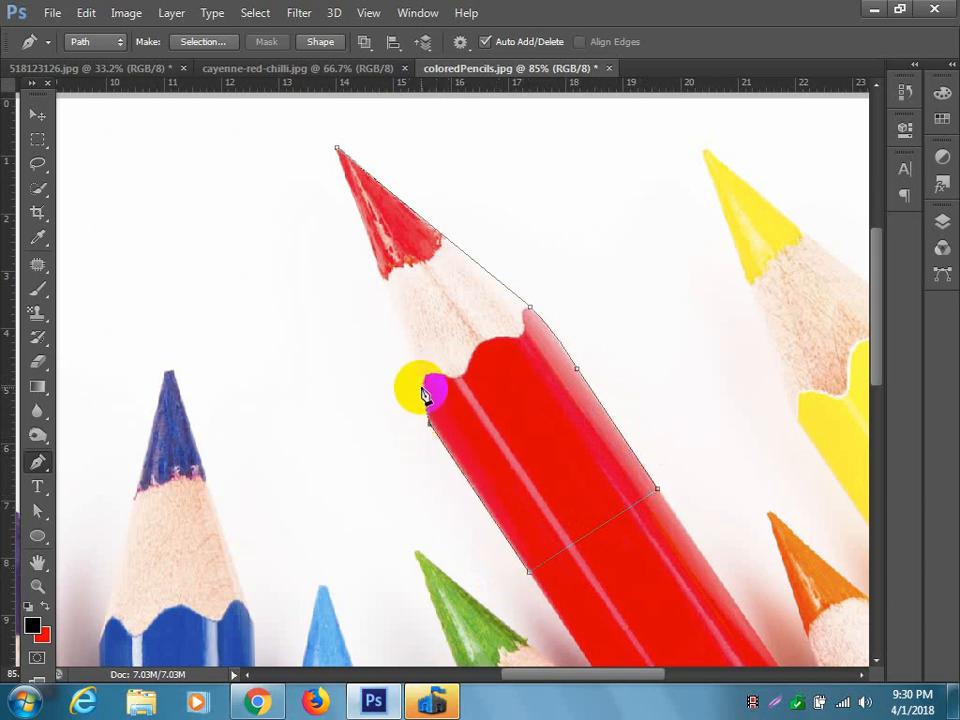
left_click(418, 389)
left_click(338, 150)
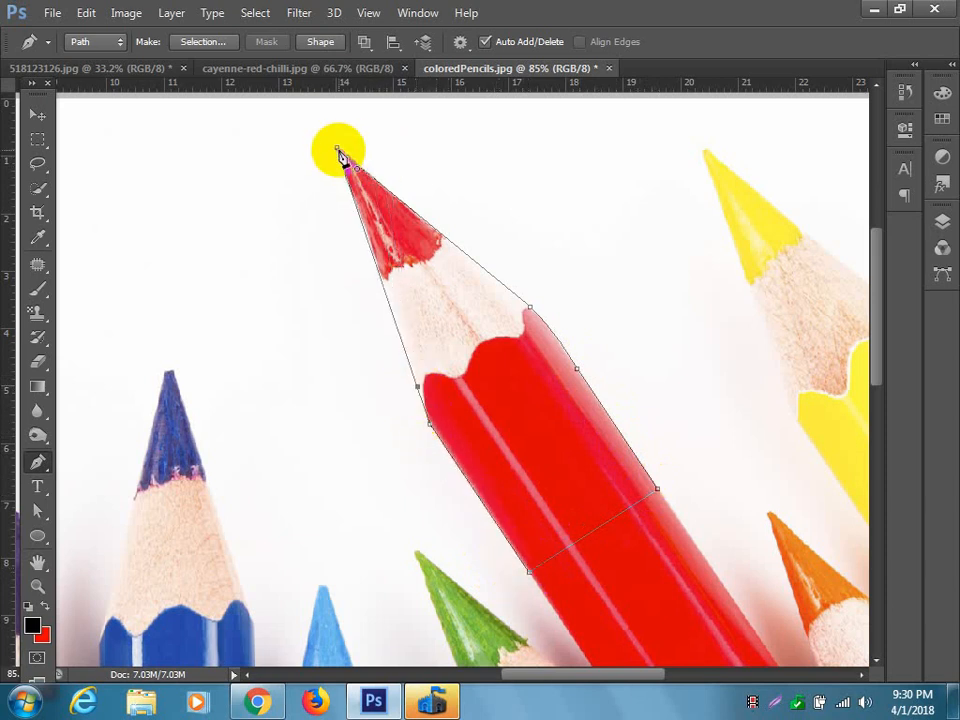
Convert the closed pencil path to a selection and move the cut-out pencil end into the cayenne-red-chilli.jpg document.
key("ctrl+Return")
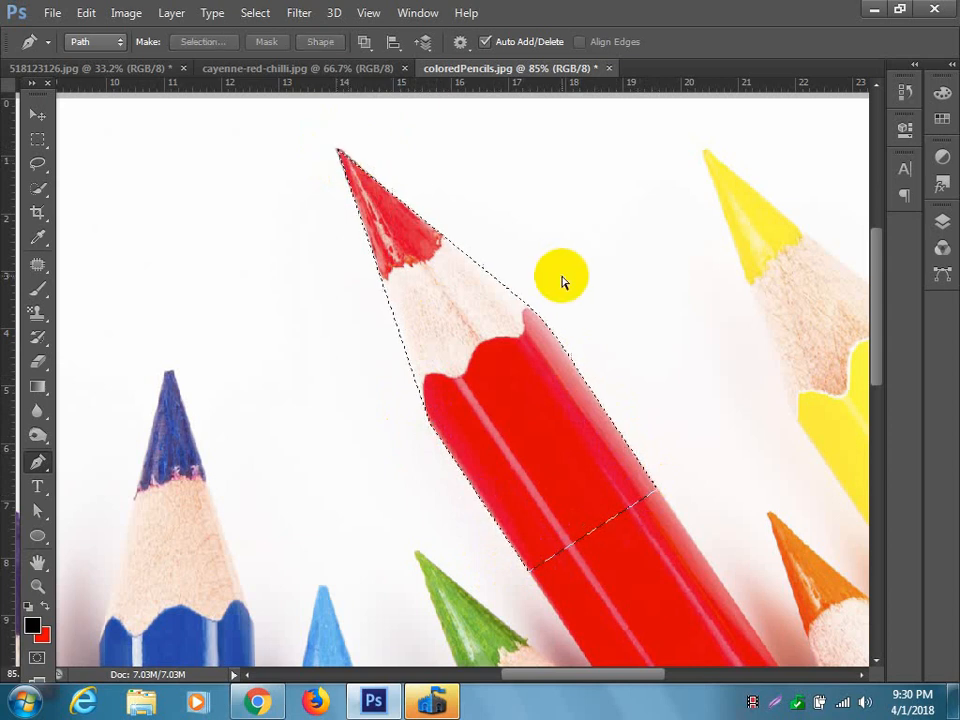
left_click(36, 116)
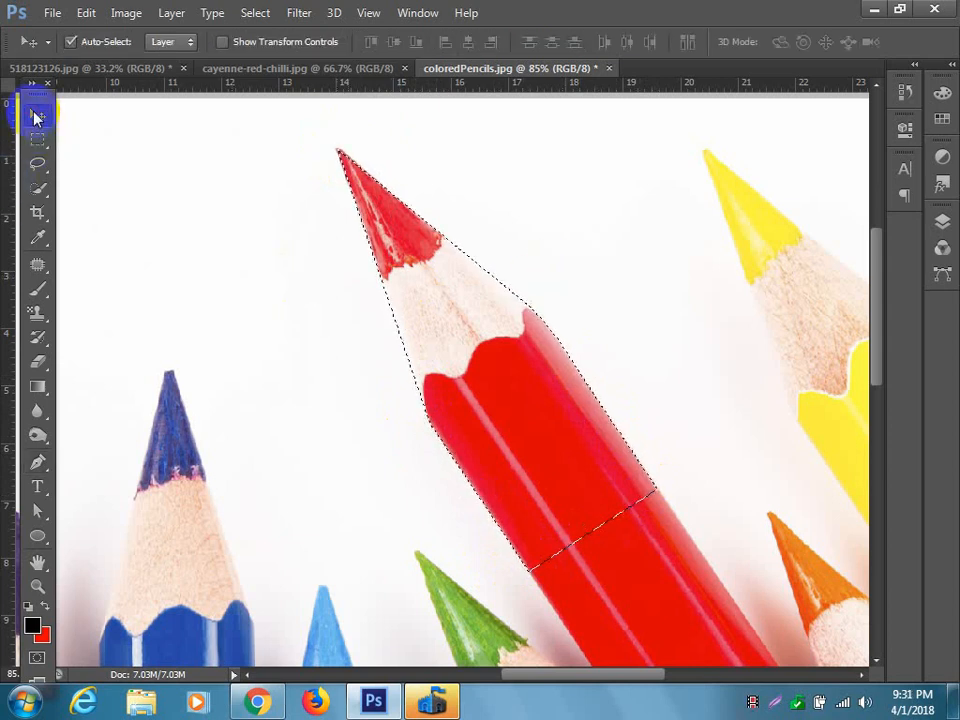
mouse_move(553, 392)
left_mouse_down()
mouse_move(444, 229)
mouse_move(401, 101)
mouse_move(364, 69)
mouse_move(390, 253)
mouse_move(435, 354)
left_mouse_up()
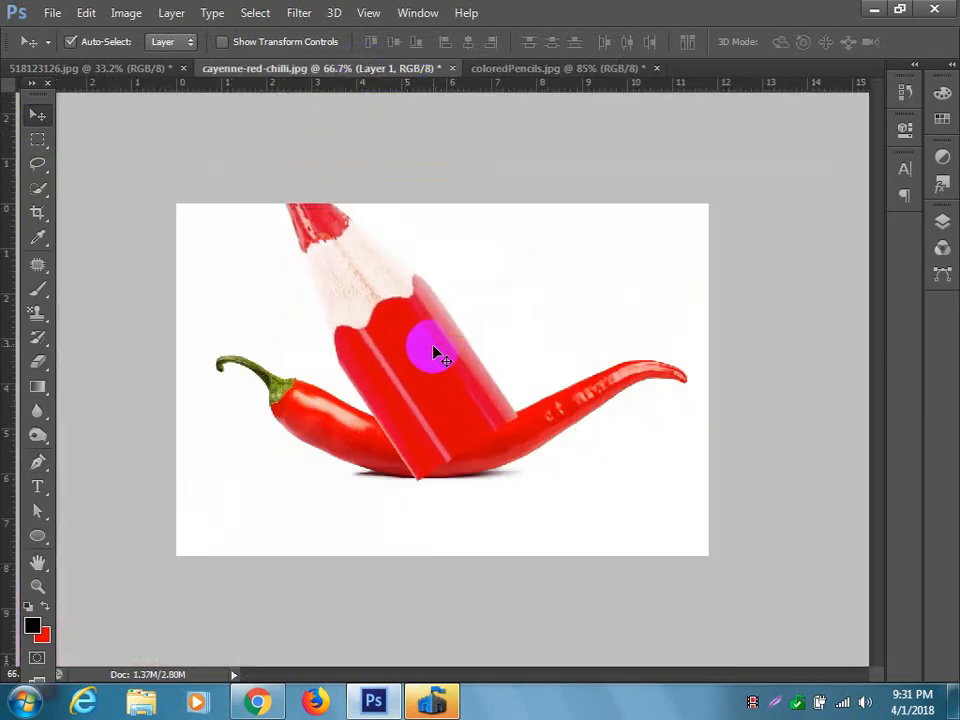
Scale the pencil piece to about 40%, rotate it about 92.7° and place it over the chilli's tapering end.
key("ctrl+t")
mouse_move(531, 133)
left_mouse_down()
mouse_move(561, 285)
mouse_move(497, 433)
left_mouse_up()
left_click_drag(535, 466, 362, 285)
left_click_drag(305, 228, 556, 380)
mouse_move(274, 221)
left_mouse_down()
mouse_move(332, 289)
mouse_move(572, 404)
mouse_move(561, 411)
left_mouse_up()
mouse_move(671, 469)
left_mouse_down()
mouse_move(658, 480)
mouse_move(665, 476)
left_mouse_up()
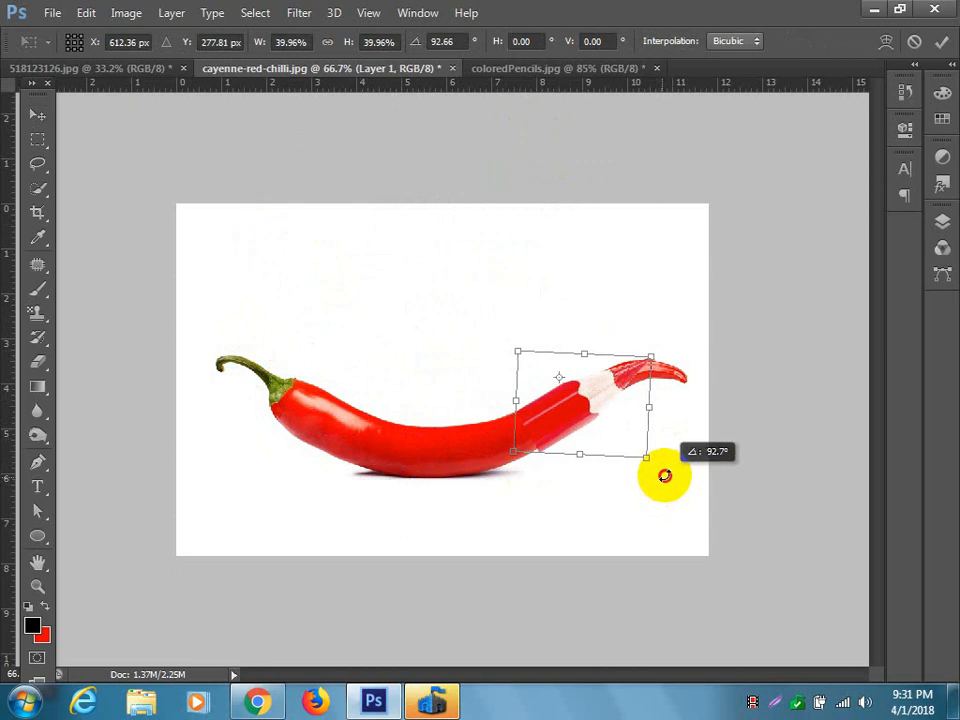
key("Return")
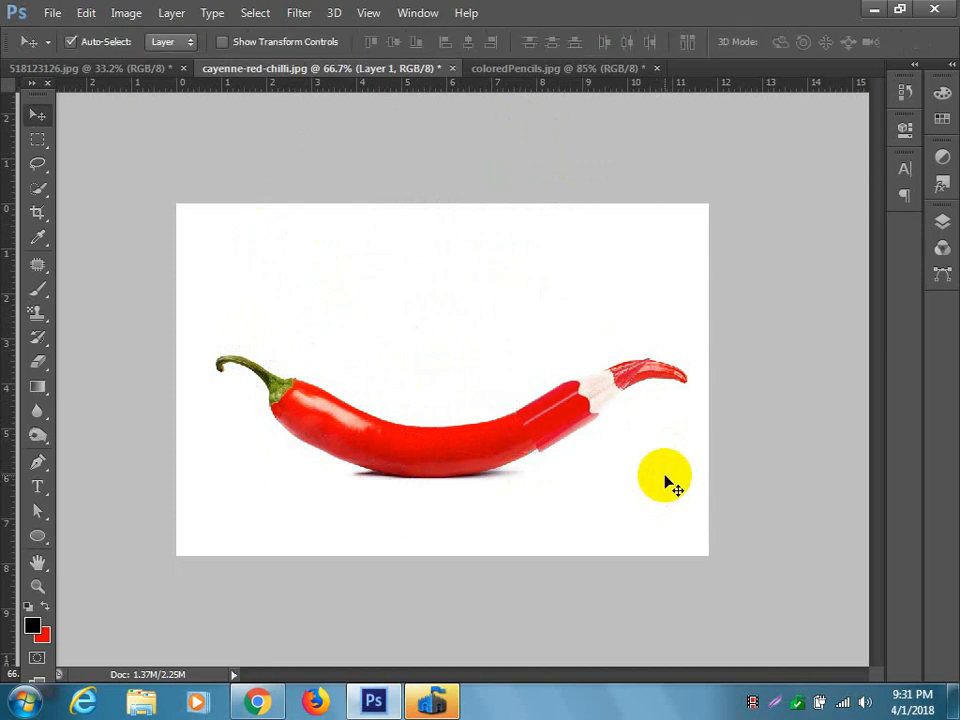
Nudge the pencil piece slightly so its red body lines up with the chilli's edges.
scroll(600, 445, "up", 5)
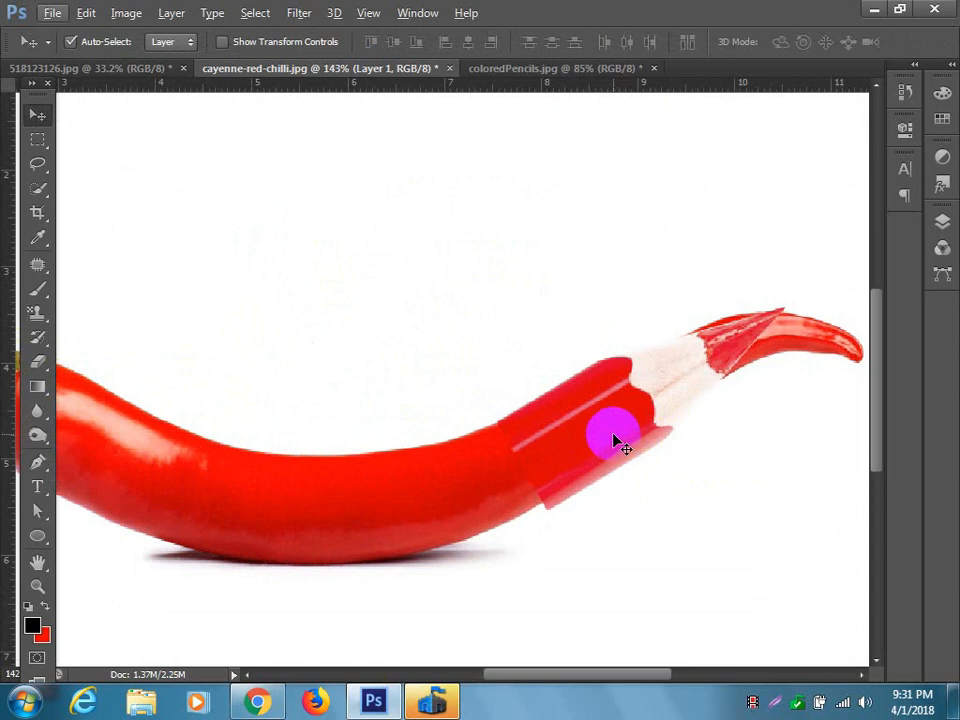
mouse_move(591, 446)
left_mouse_down()
mouse_move(585, 439)
mouse_move(590, 445)
left_mouse_up()
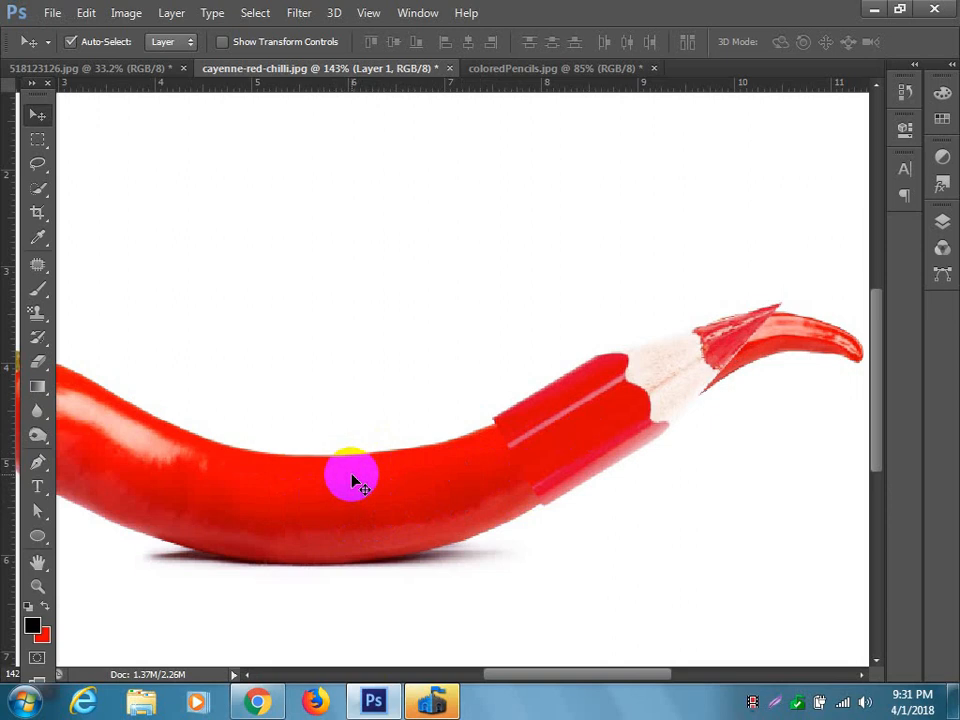
mouse_move(530, 431)
left_mouse_down()
mouse_move(572, 391)
mouse_move(598, 386)
mouse_move(600, 407)
mouse_move(589, 411)
left_mouse_up()
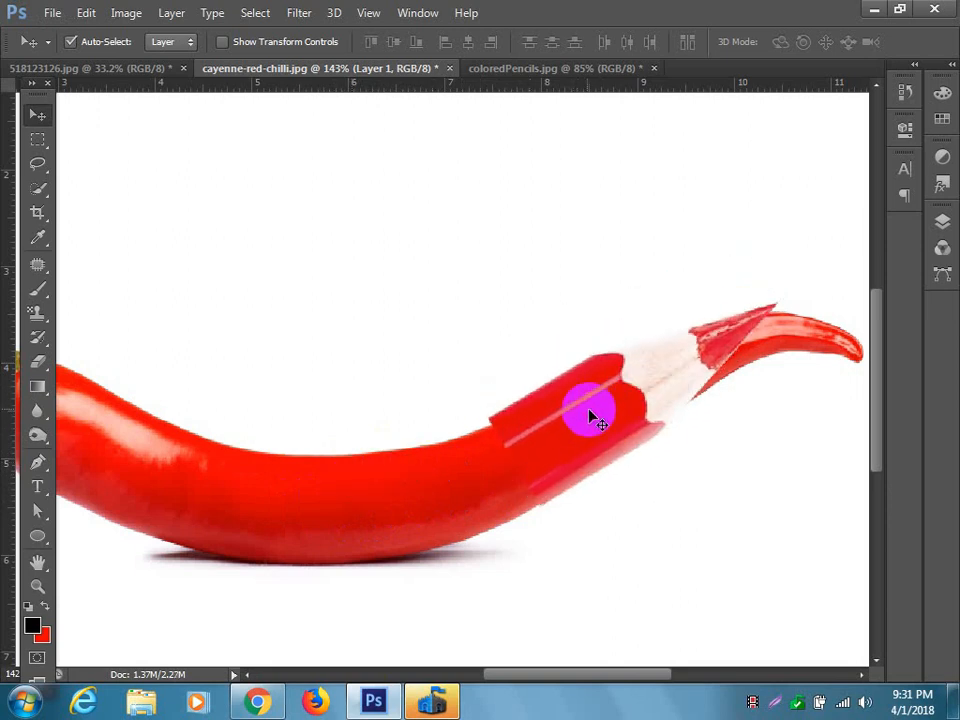
Apply Levels to the pencil layer with the midtone input at 0.83 and the white input at 247.
left_click(126, 13)
mouse_move(143, 62)
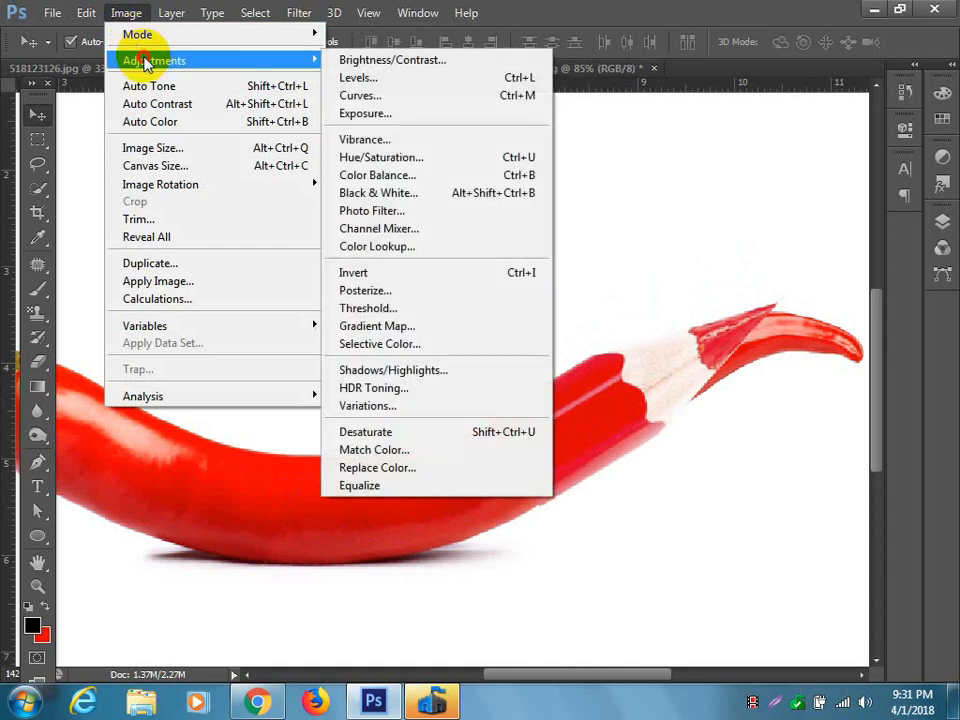
left_click(345, 76)
left_click_drag(612, 117, 676, 92)
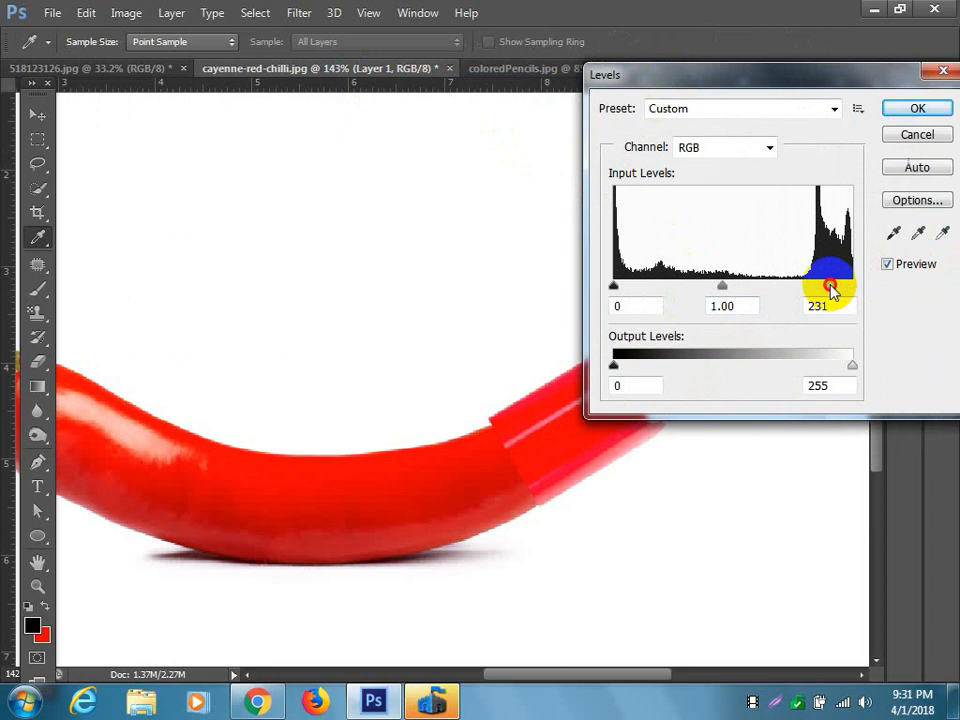
left_click(845, 288)
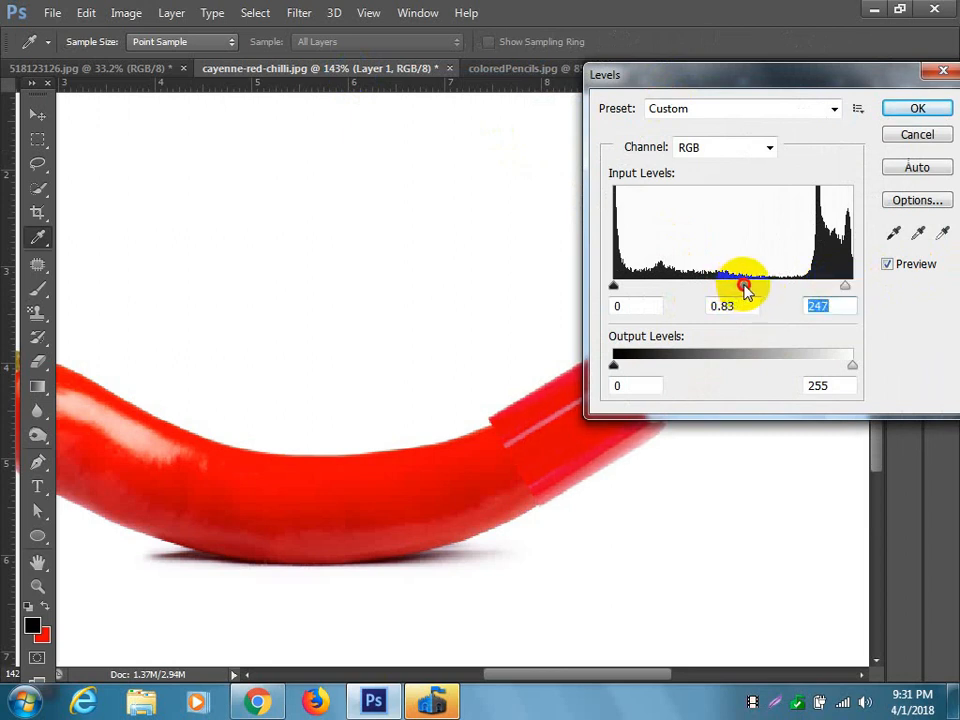
left_click(744, 287)
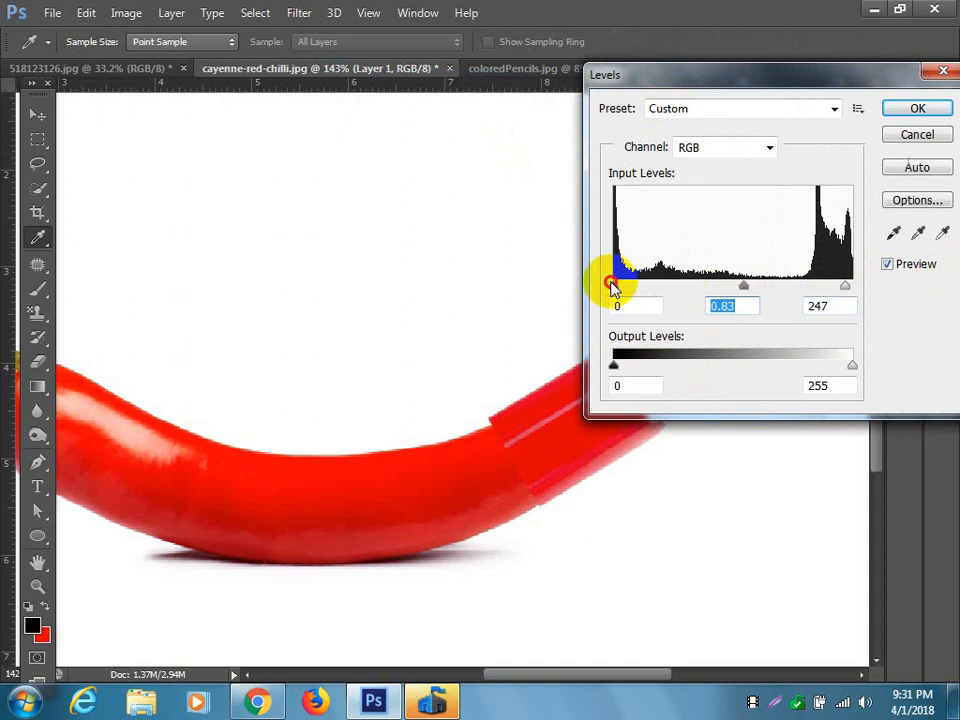
left_click(613, 287)
key("v")
left_click(917, 108)
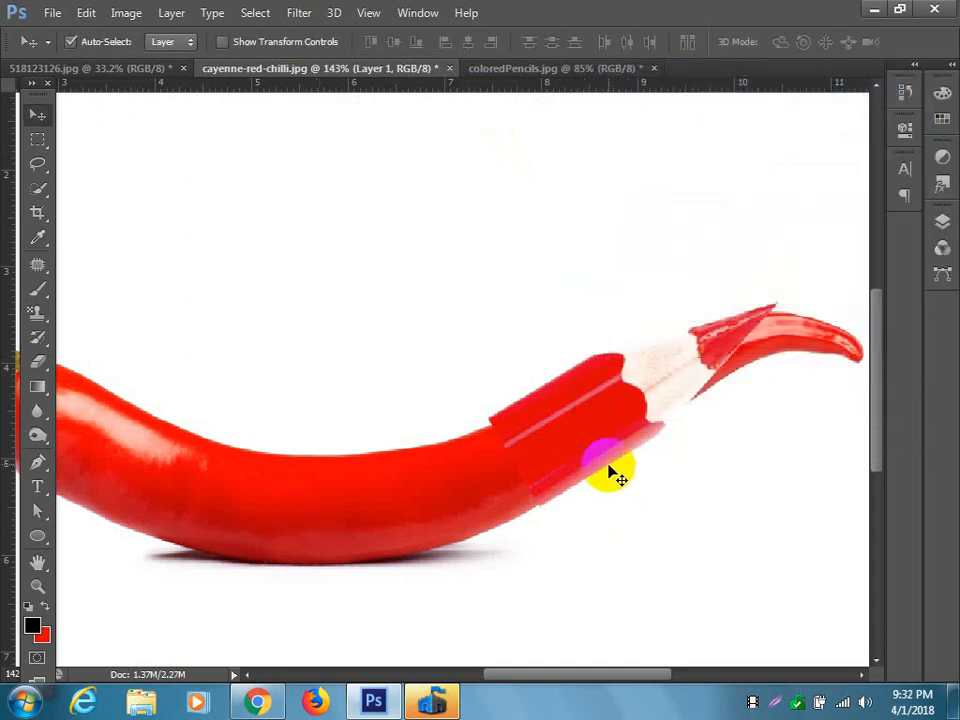
Move the pencil piece clear above the chilli and outline the chilli's tapering end with the Patch tool.
left_click_drag(568, 444, 364, 299)
scroll(561, 426, "down", 3)
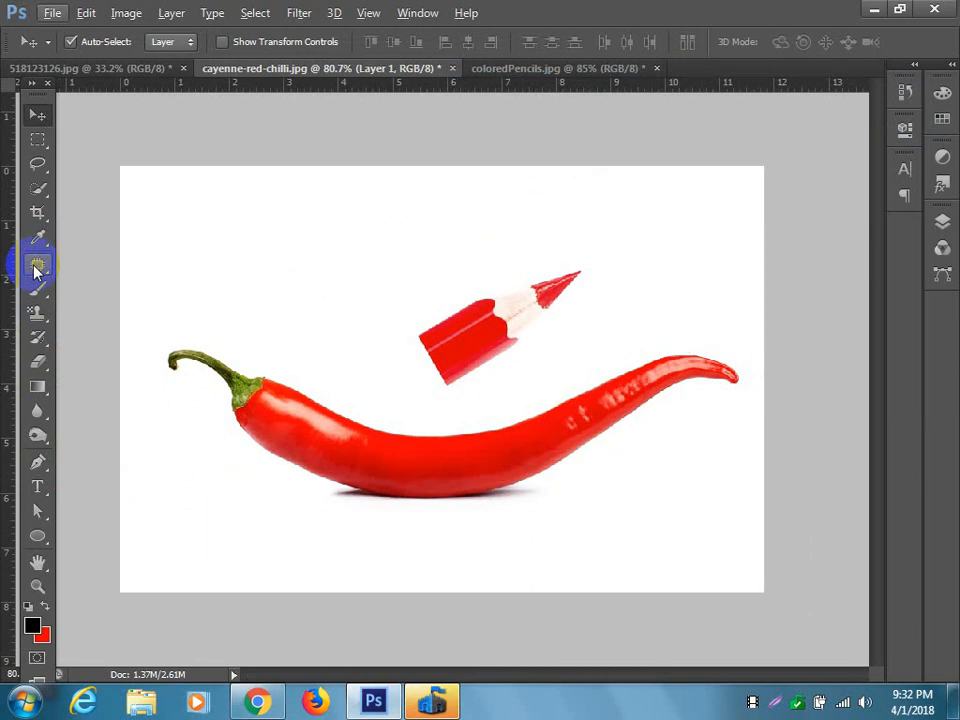
left_click(35, 268)
mouse_move(530, 377)
left_mouse_down()
mouse_move(537, 459)
mouse_move(583, 475)
mouse_move(750, 394)
mouse_move(750, 364)
mouse_move(657, 339)
mouse_move(532, 390)
left_mouse_up()
left_click_drag(646, 407, 570, 363)
left_click(452, 280)
Make the Background layer active and patch the outlined chilli end with the clean white area above it.
left_click(941, 222)
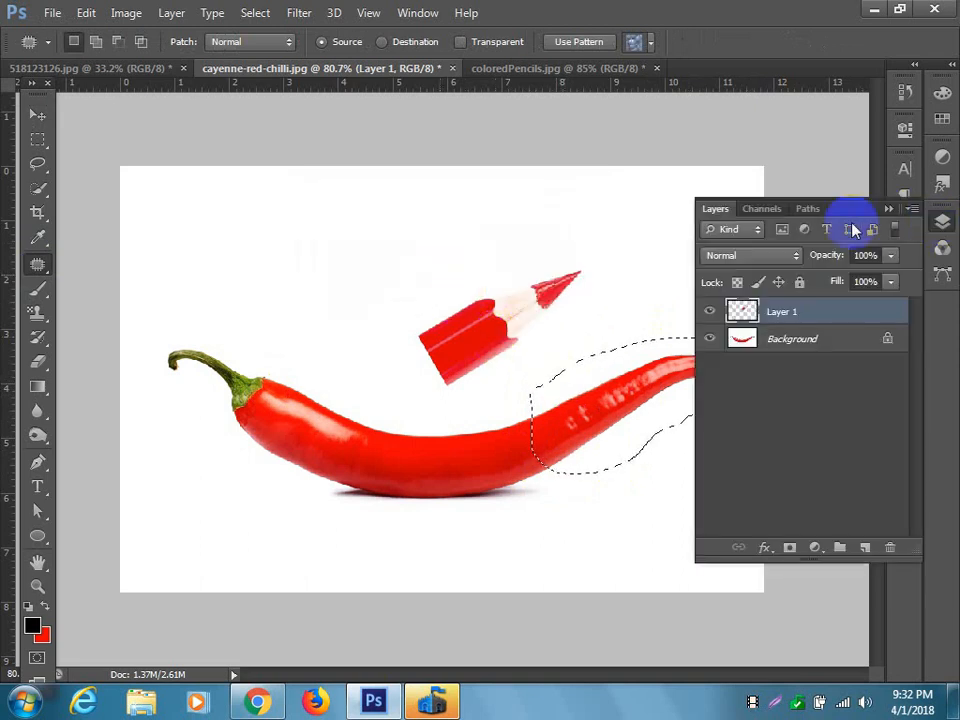
left_click(806, 337)
left_click(886, 208)
mouse_move(668, 390)
left_mouse_down()
mouse_move(551, 321)
mouse_move(516, 270)
mouse_move(541, 270)
left_mouse_up()
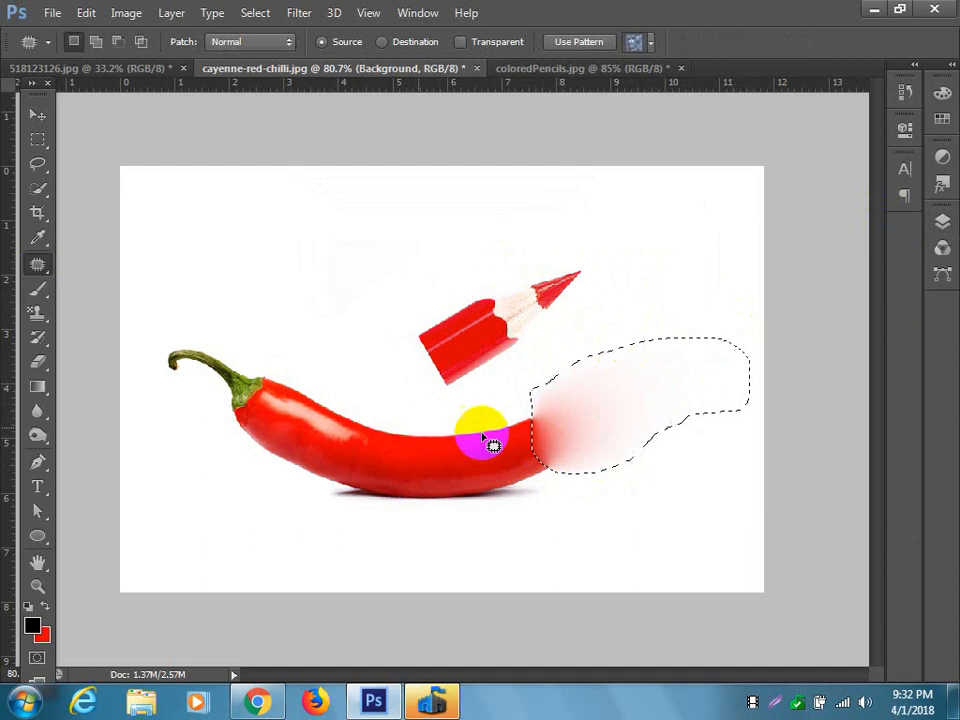
left_click(36, 308)
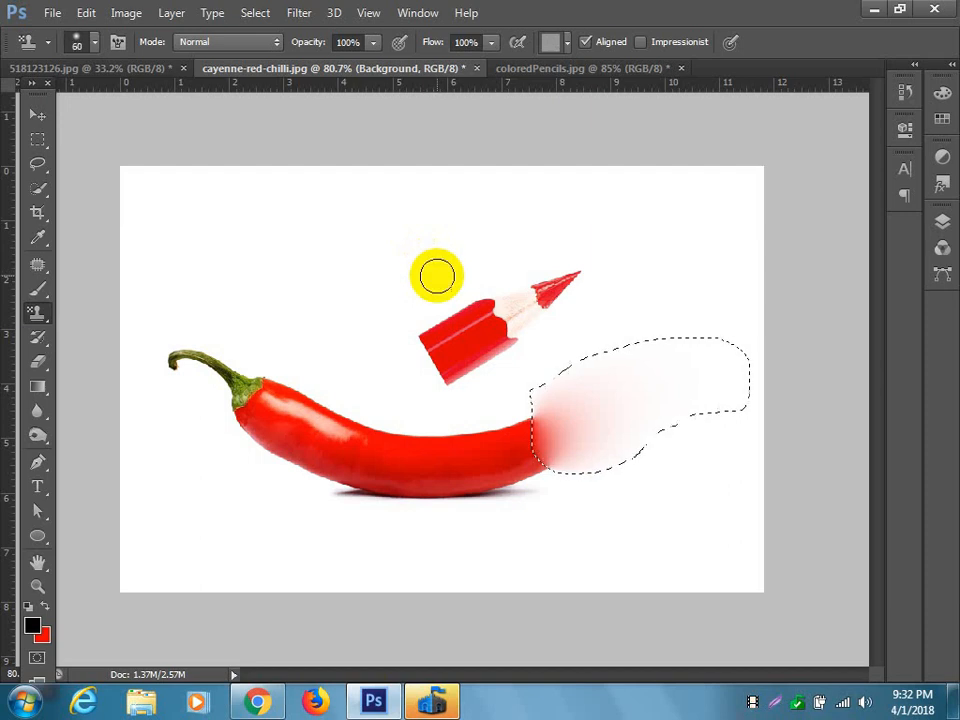
key("bracketright")
key("bracketright")
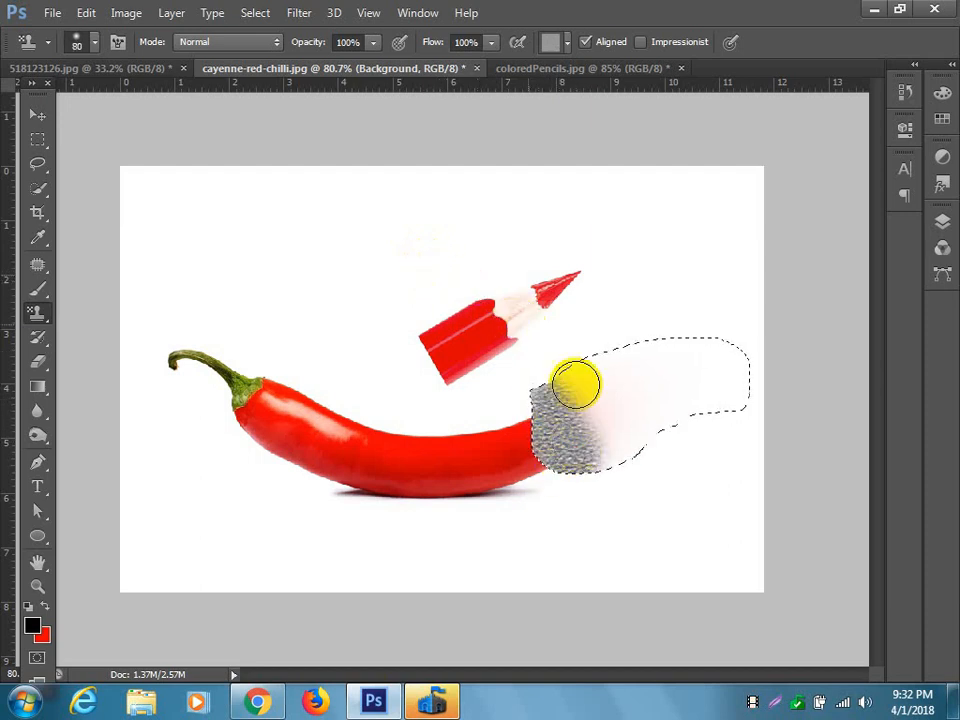
Clone clean white background over the whole patched selection with a 90 px Clone Stamp brush, then deselect.
right_click(37, 312)
left_click(100, 309)
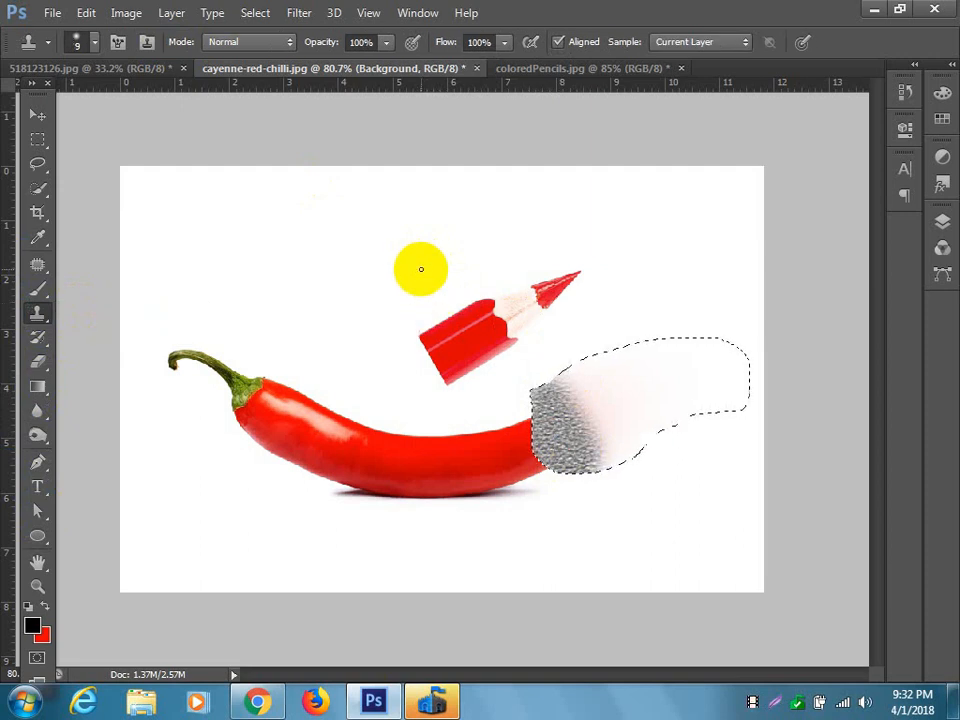
left_click(425, 285, "alt")
key("bracketright")
key("bracketright")
key("bracketright")
key("bracketright")
key("bracketright")
key("bracketright")
key("bracketright")
key("bracketright")
key("bracketright")
key("bracketright")
key("bracketright")
key("bracketright")
key("bracketright")
key("bracketright")
key("bracketleft")
mouse_move(558, 394)
left_mouse_down()
mouse_move(577, 452)
mouse_move(635, 478)
mouse_move(677, 403)
mouse_move(656, 394)
mouse_move(536, 456)
mouse_move(574, 465)
mouse_move(684, 352)
left_mouse_up()
key("ctrl+d")
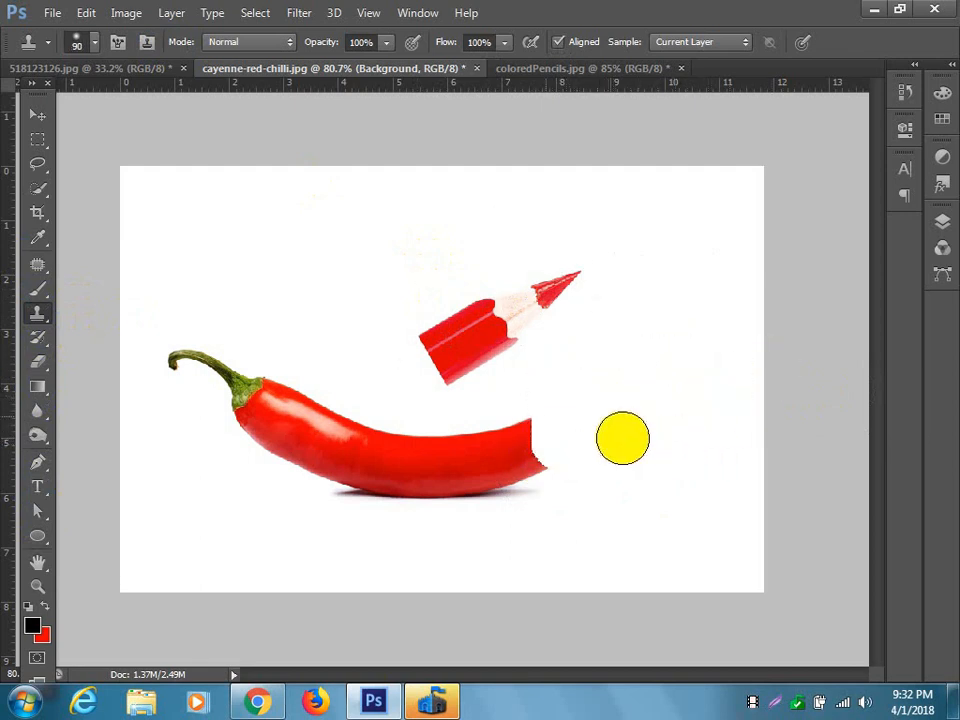
Move the pencil piece onto the chilli's cut end so its red body overlaps the chilli.
left_click(37, 115)
mouse_move(480, 324)
left_mouse_down()
mouse_move(553, 371)
mouse_move(574, 414)
mouse_move(556, 411)
left_mouse_up()
scroll(569, 450, "up", 3)
left_click(566, 459)
mouse_move(566, 461)
left_mouse_down()
mouse_move(560, 456)
mouse_move(583, 471)
mouse_move(621, 467)
mouse_move(619, 446)
left_mouse_up()
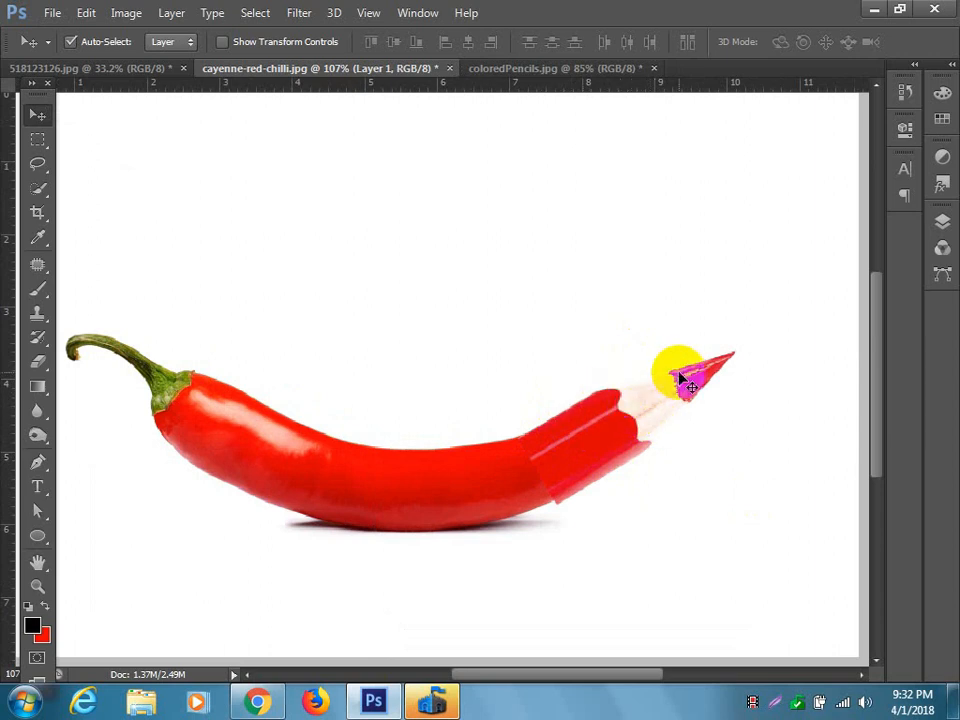
Warp the pencil piece so its tip bends upward and its body follows the chilli's curve and edges.
key("ctrl+t")
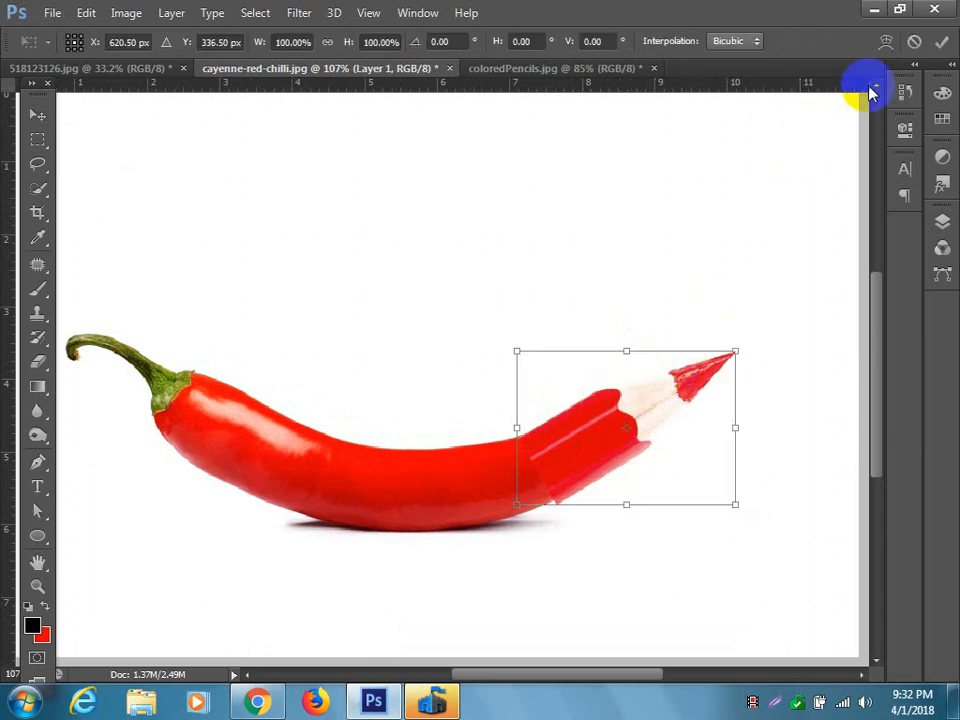
left_click(886, 46)
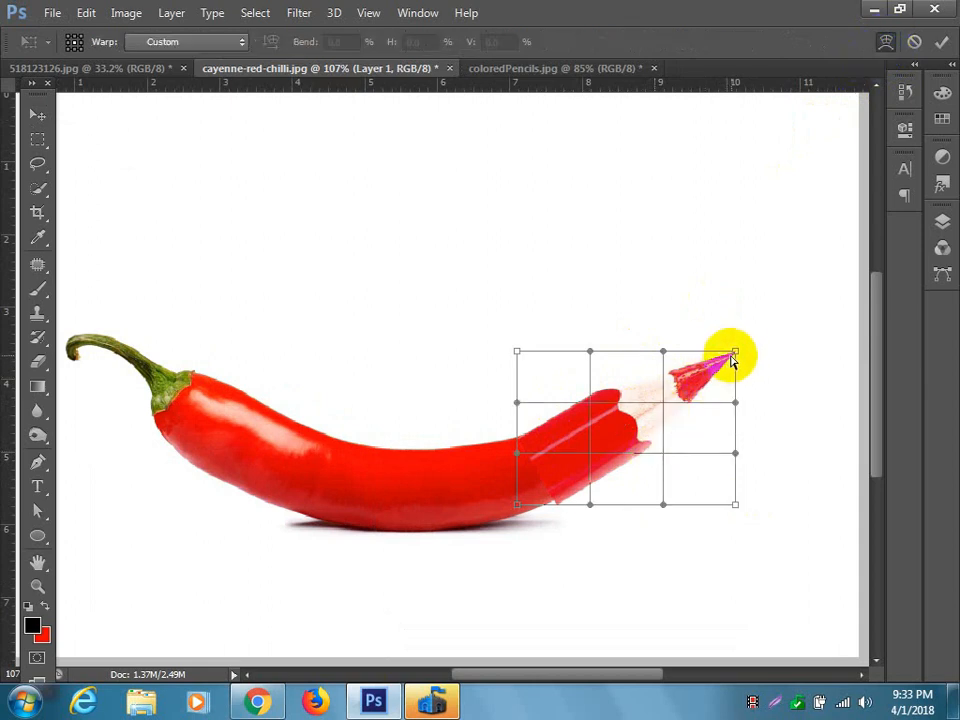
left_click_drag(736, 355, 727, 331)
left_click_drag(682, 365, 678, 358)
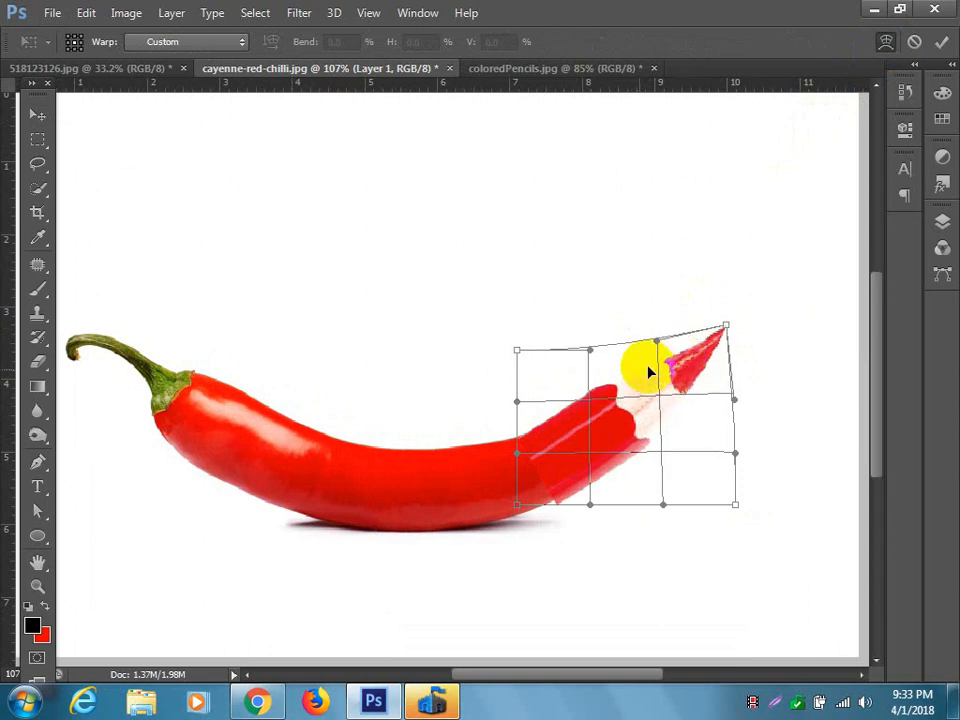
left_click_drag(590, 399, 595, 406)
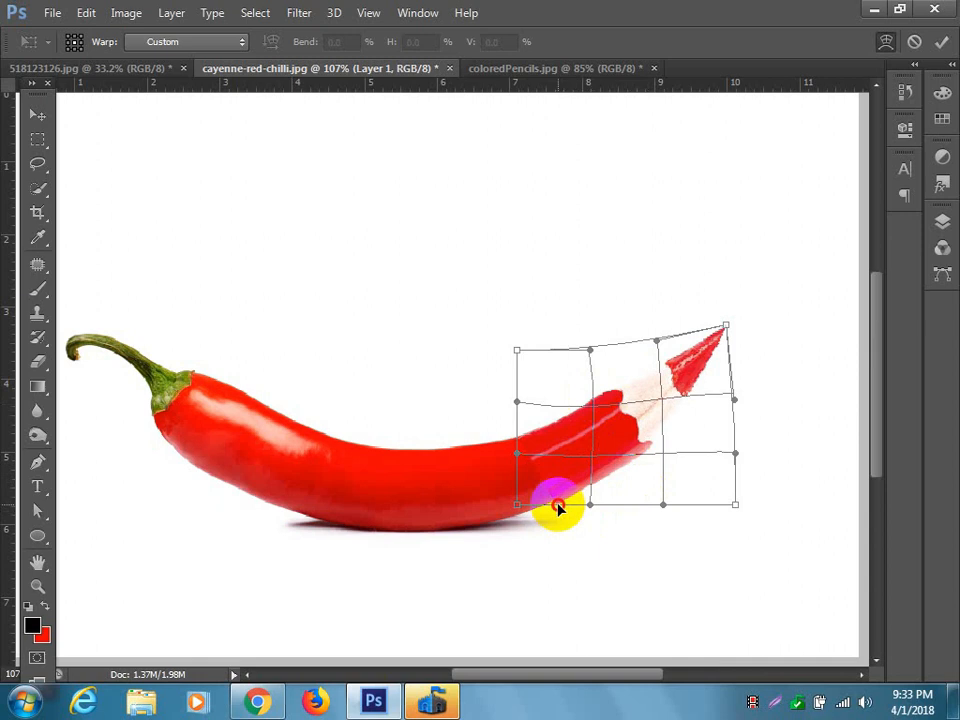
left_click_drag(556, 507, 554, 506)
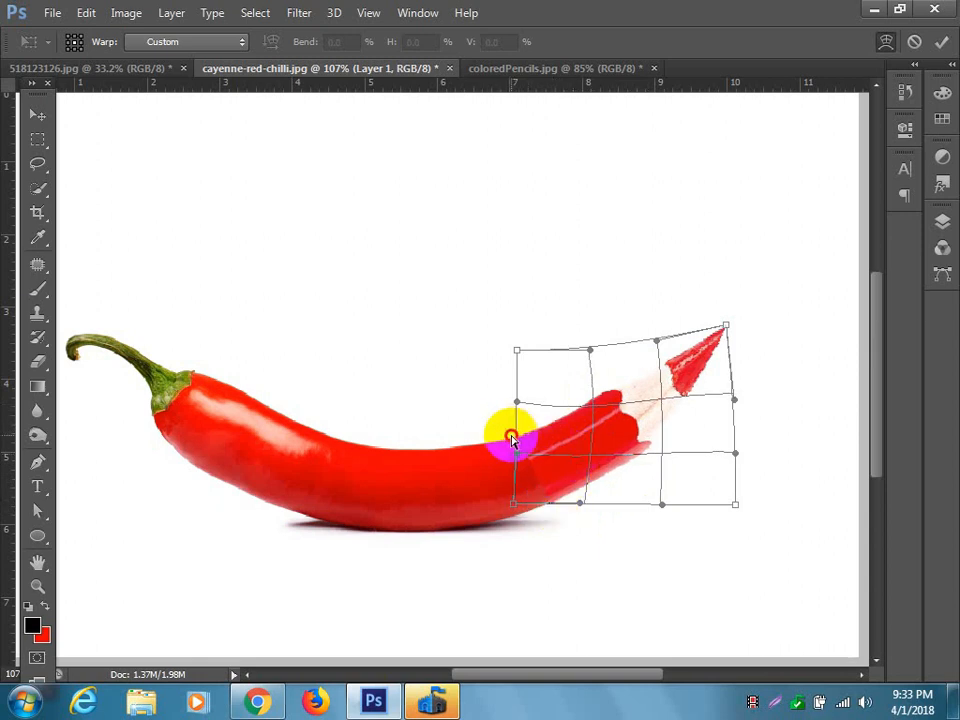
mouse_move(605, 397)
left_mouse_down()
mouse_move(610, 408)
mouse_move(549, 435)
mouse_move(640, 465)
left_mouse_up()
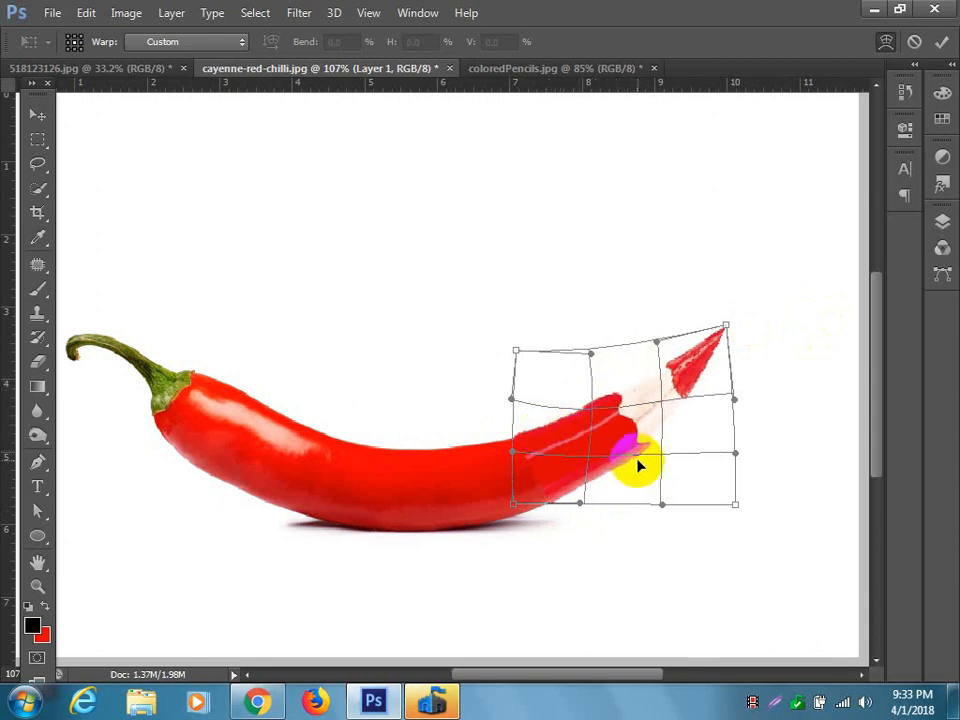
key("Return")
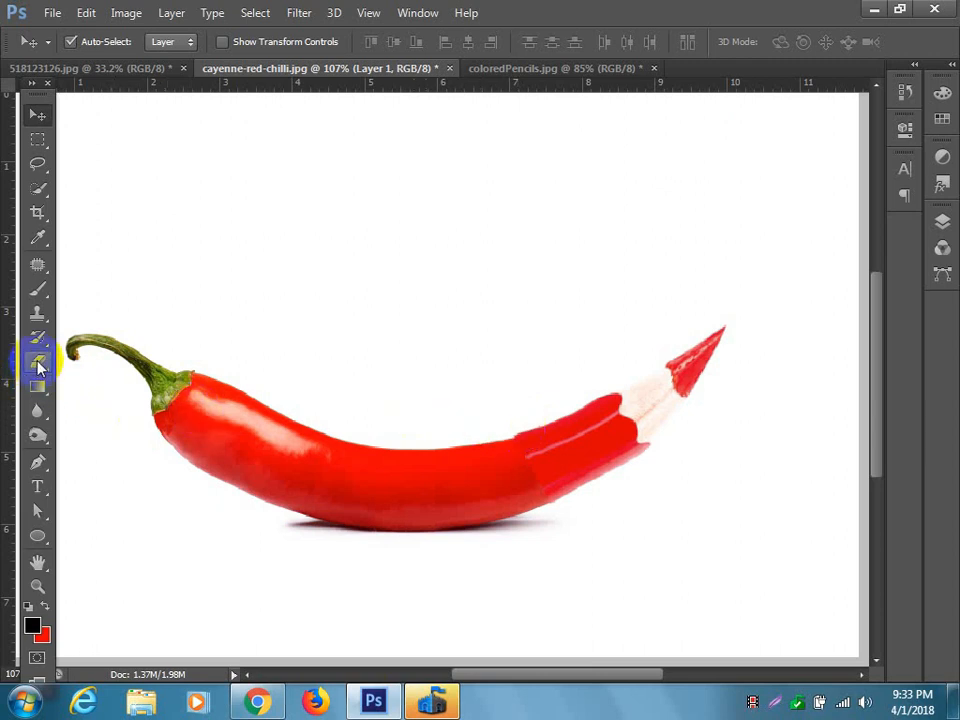
left_click(39, 339)
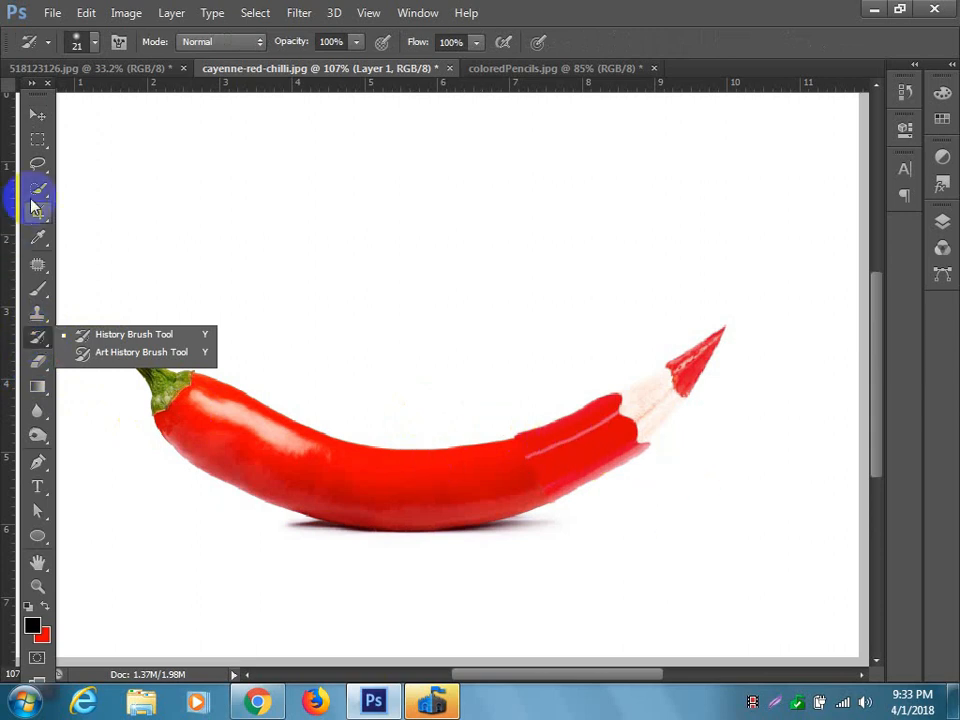
left_click(37, 116)
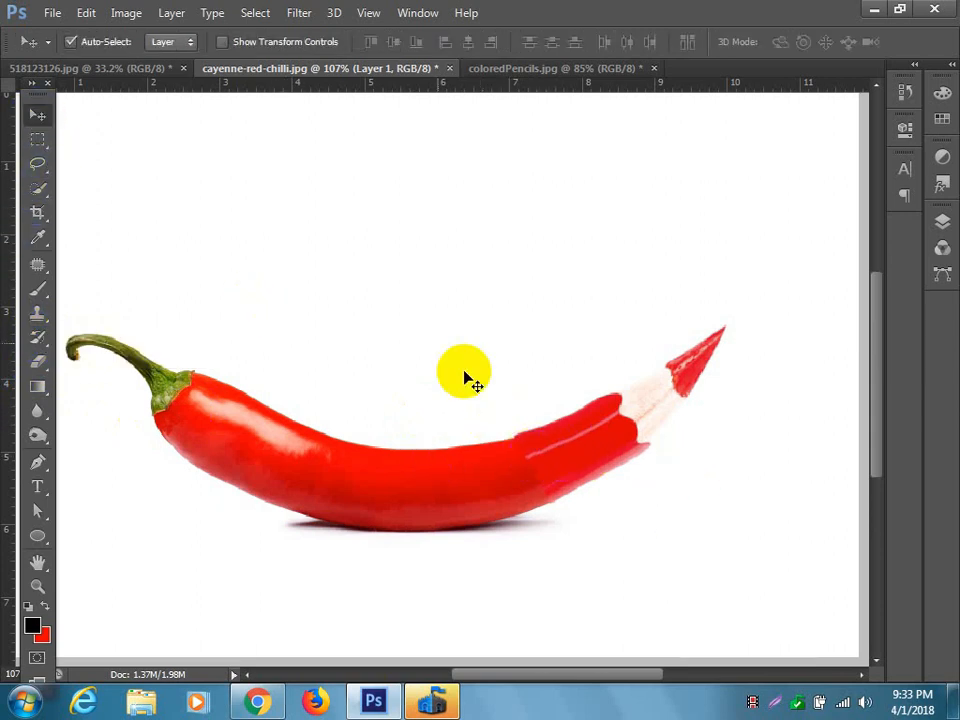
Try to stretch the pencil's red body along the chilli with Liquify's Forward Warp tool, using a 70 px brush.
left_click(298, 13)
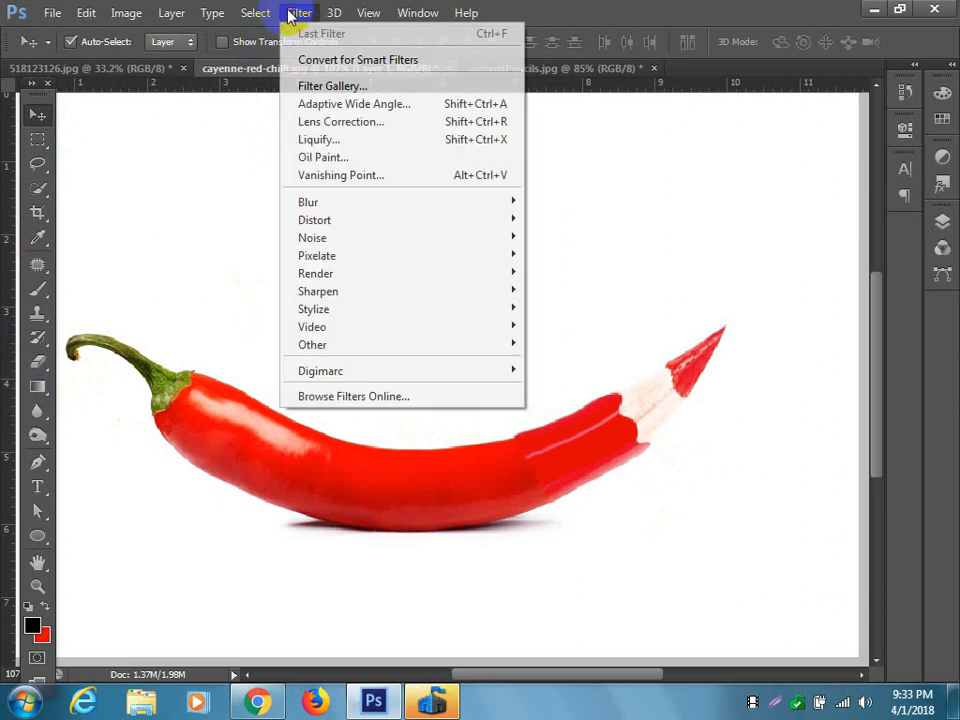
left_click(340, 140)
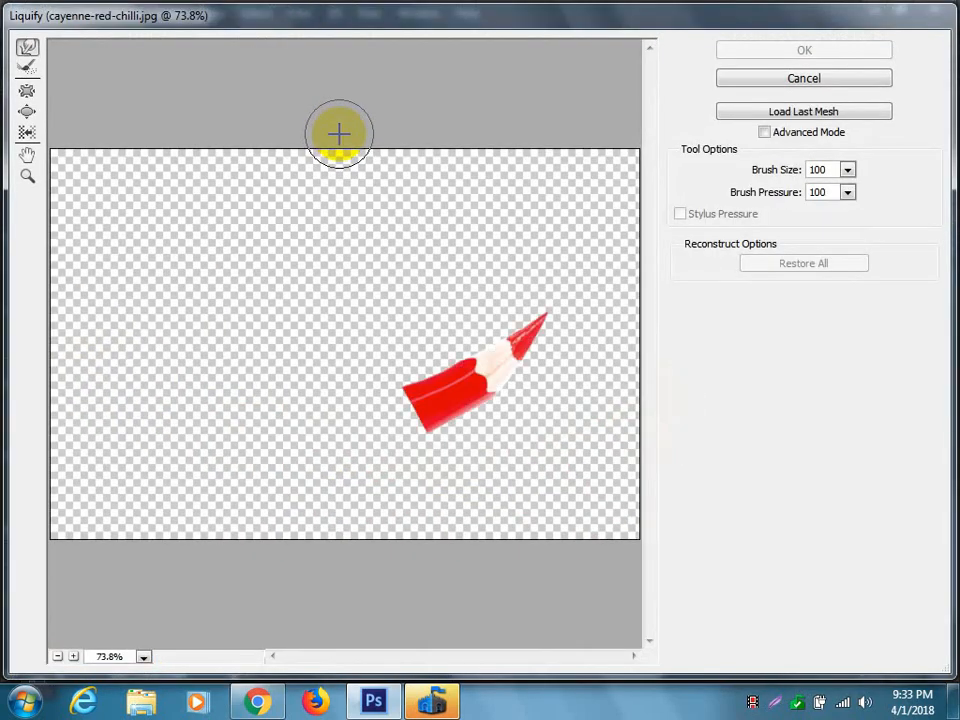
left_click_drag(384, 458, 413, 412)
key("bracketleft")
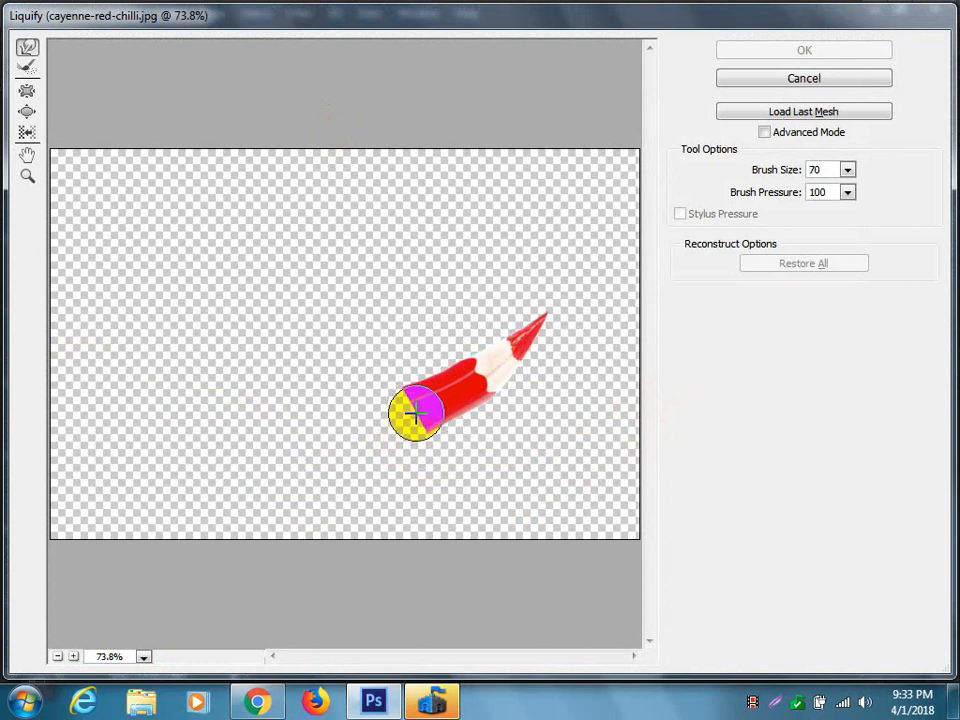
key("bracketleft")
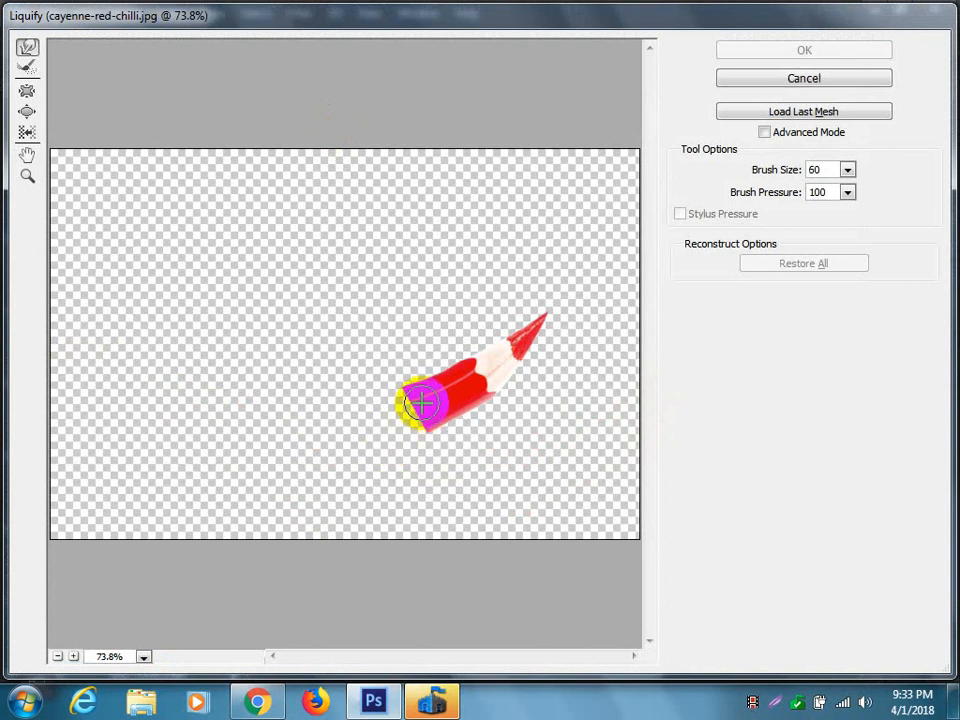
left_click_drag(420, 402, 321, 429)
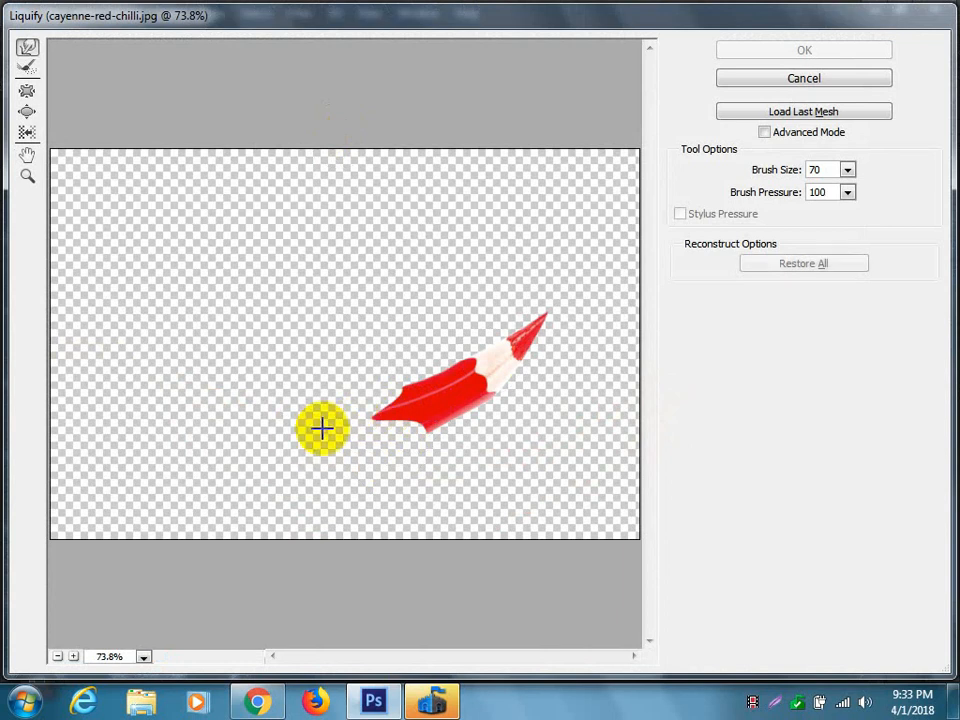
mouse_move(434, 407)
left_mouse_down()
mouse_move(310, 445)
mouse_move(421, 426)
mouse_move(314, 460)
mouse_move(412, 405)
mouse_move(411, 396)
mouse_move(370, 408)
mouse_move(373, 420)
mouse_move(292, 440)
mouse_move(318, 439)
mouse_move(254, 435)
mouse_move(331, 427)
mouse_move(285, 425)
left_mouse_up()
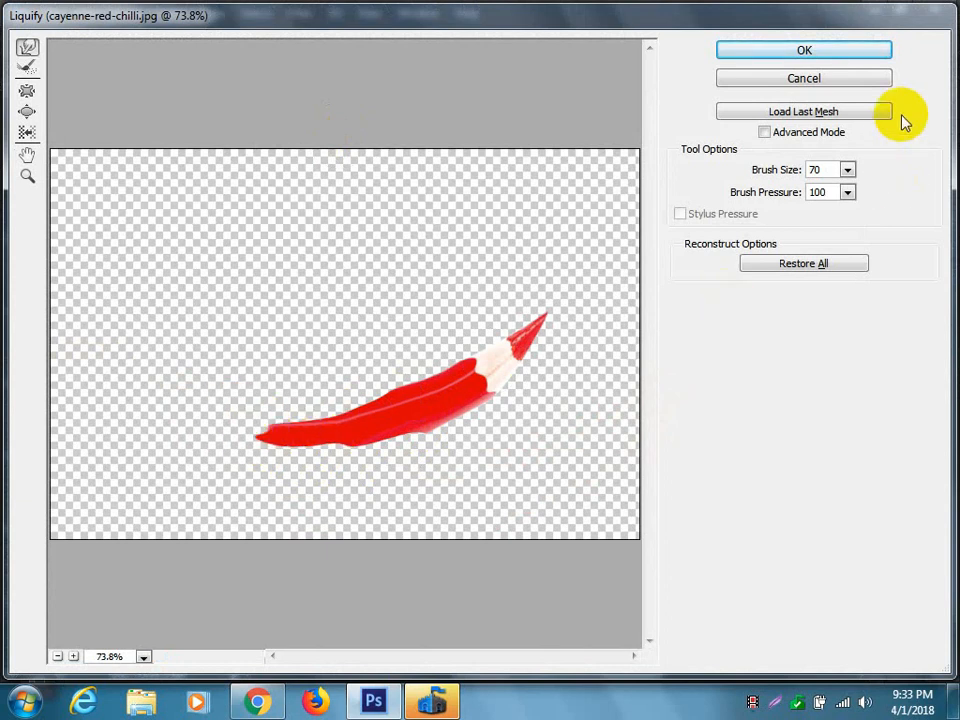
left_click(806, 50)
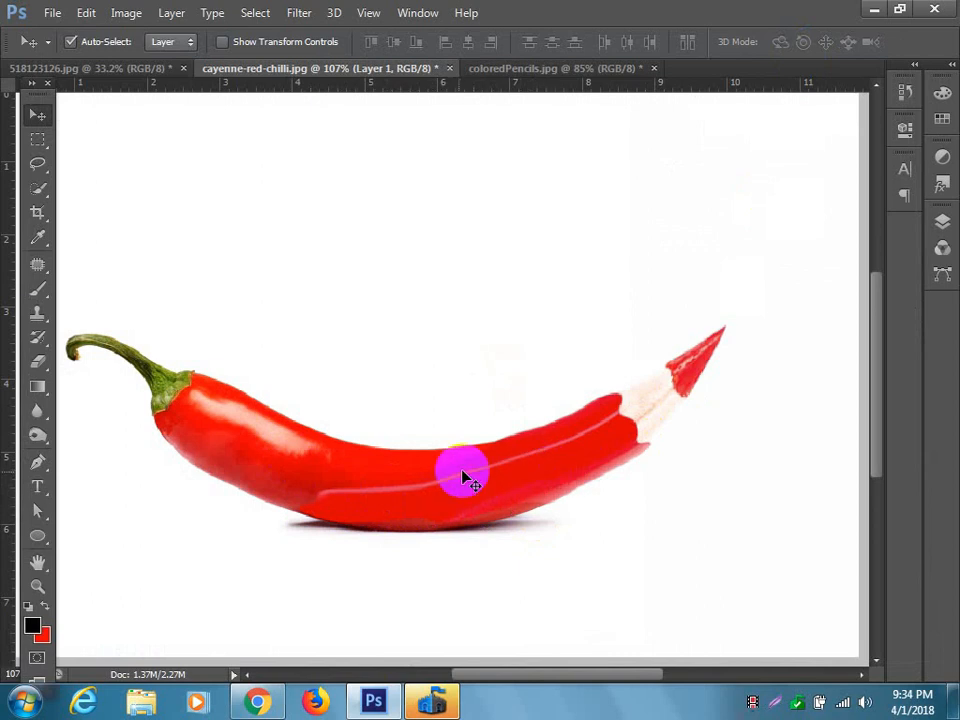
left_click_drag(460, 478, 465, 470)
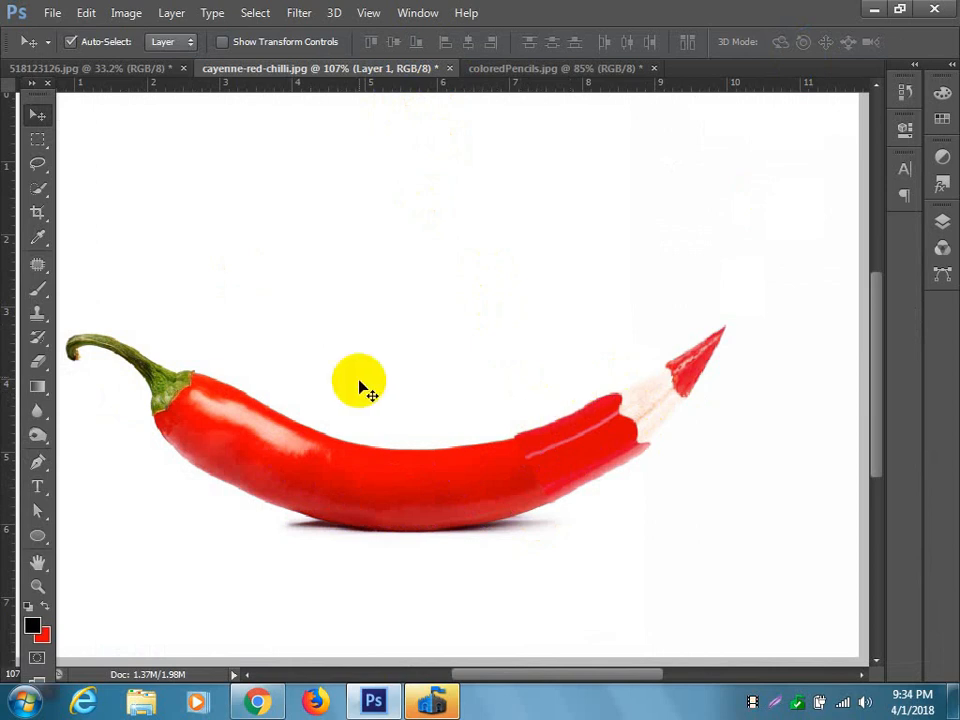
Smudge the pencil's red end into the chilli body with a 35 px Smudge brush at 50% strength until the seam is blended.
left_click(37, 436)
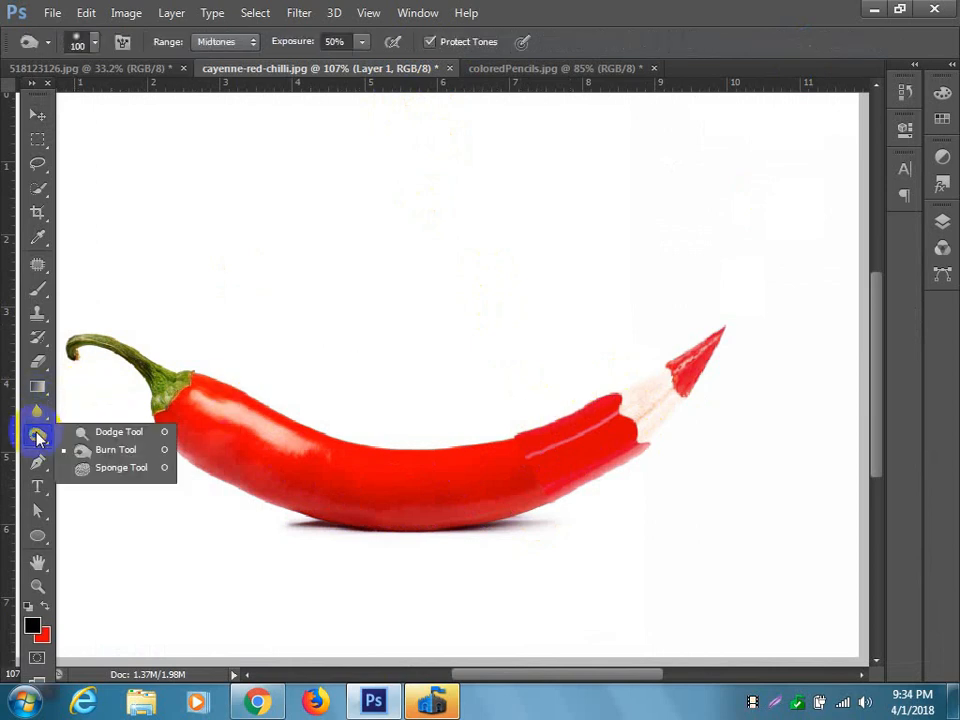
left_click_drag(37, 410, 120, 446)
mouse_move(515, 436)
left_mouse_down()
mouse_move(550, 436)
mouse_move(423, 452)
mouse_move(466, 455)
left_mouse_up()
key("ctrl+z")
scroll(558, 470, "up", 7)
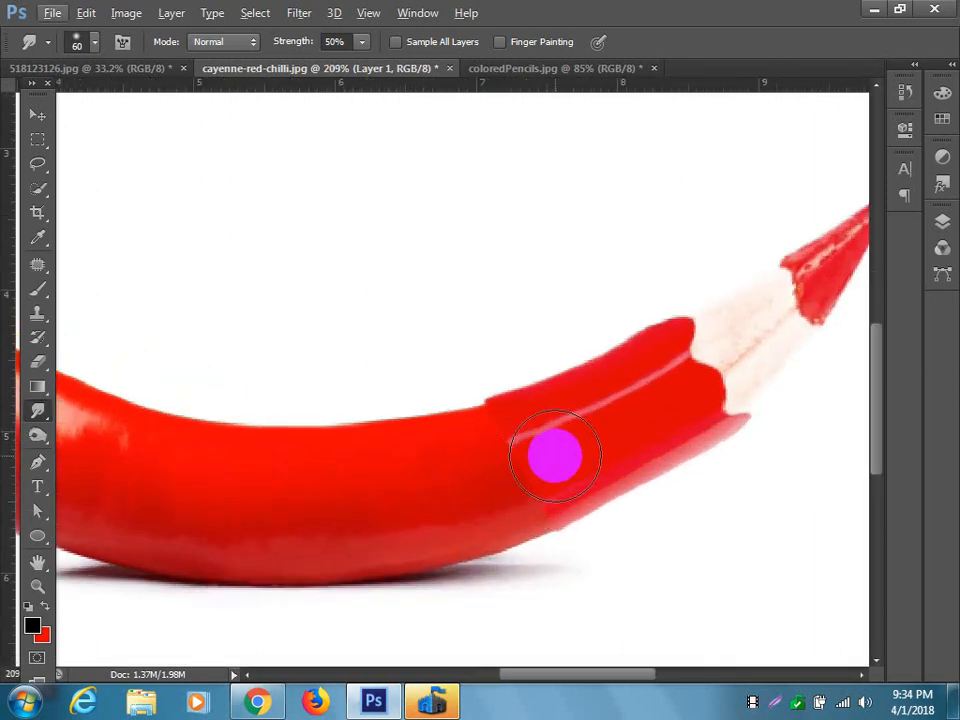
key("bracketleft")
mouse_move(541, 438)
left_mouse_down()
mouse_move(485, 450)
mouse_move(304, 455)
left_mouse_up()
mouse_move(560, 471)
left_mouse_down()
mouse_move(444, 498)
mouse_move(326, 505)
left_mouse_up()
left_click_drag(582, 499, 394, 533)
left_click_drag(544, 511, 371, 531)
mouse_move(516, 419)
left_mouse_down()
mouse_move(435, 444)
mouse_move(306, 456)
left_mouse_up()
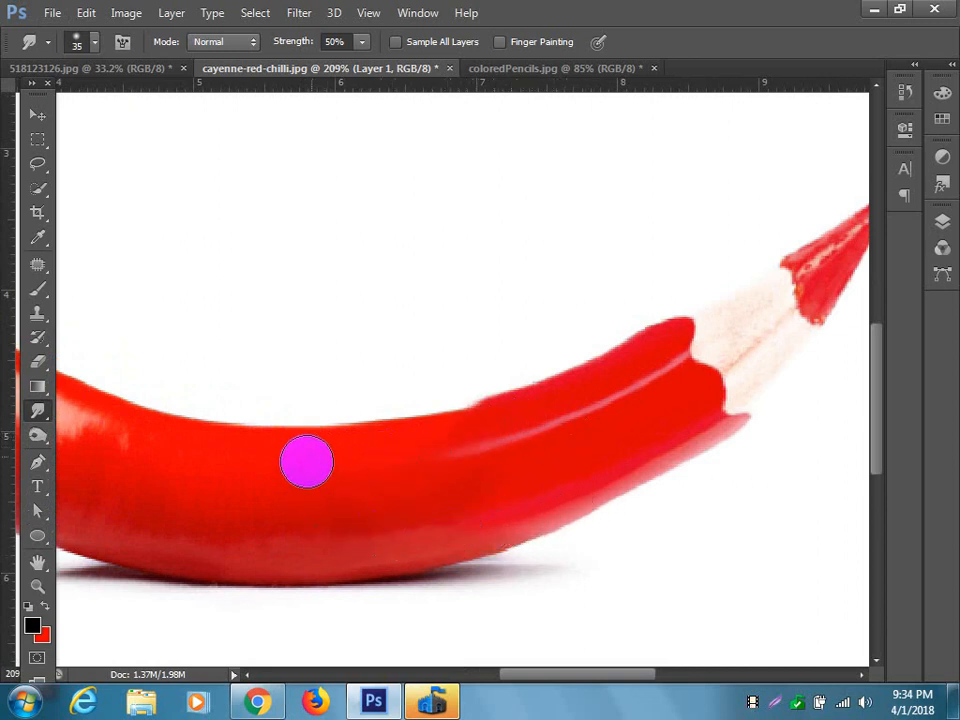
left_click_drag(476, 426, 258, 455)
left_click_drag(436, 449, 291, 463)
left_click_drag(494, 416, 328, 444)
mouse_move(548, 502)
left_mouse_down()
mouse_move(441, 515)
mouse_move(395, 498)
left_mouse_up()
left_click_drag(494, 484, 154, 509)
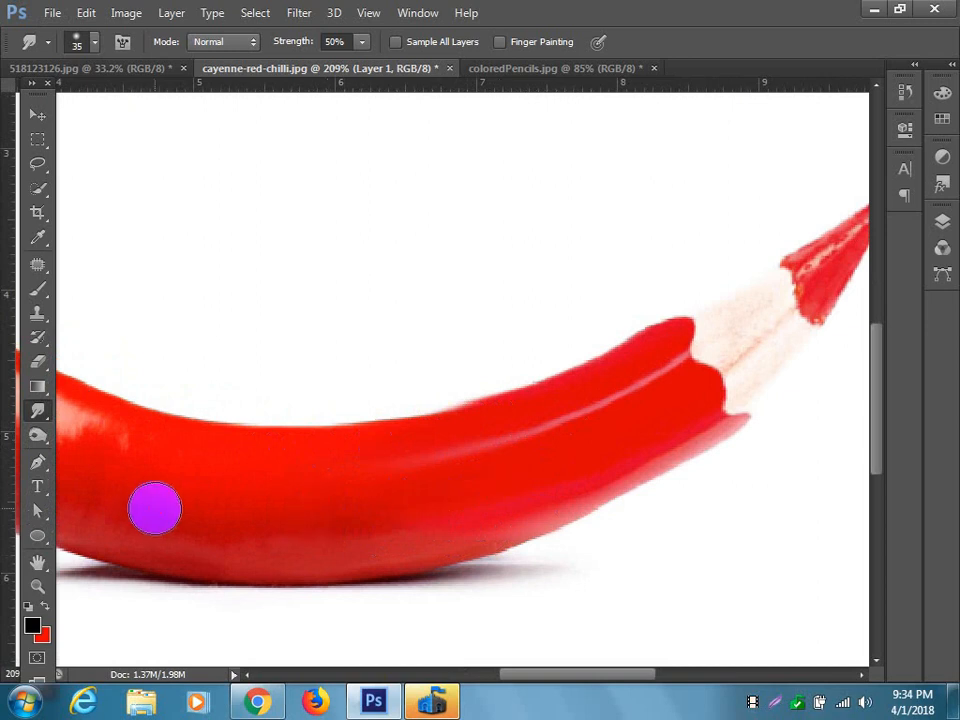
left_click_drag(516, 525, 306, 553)
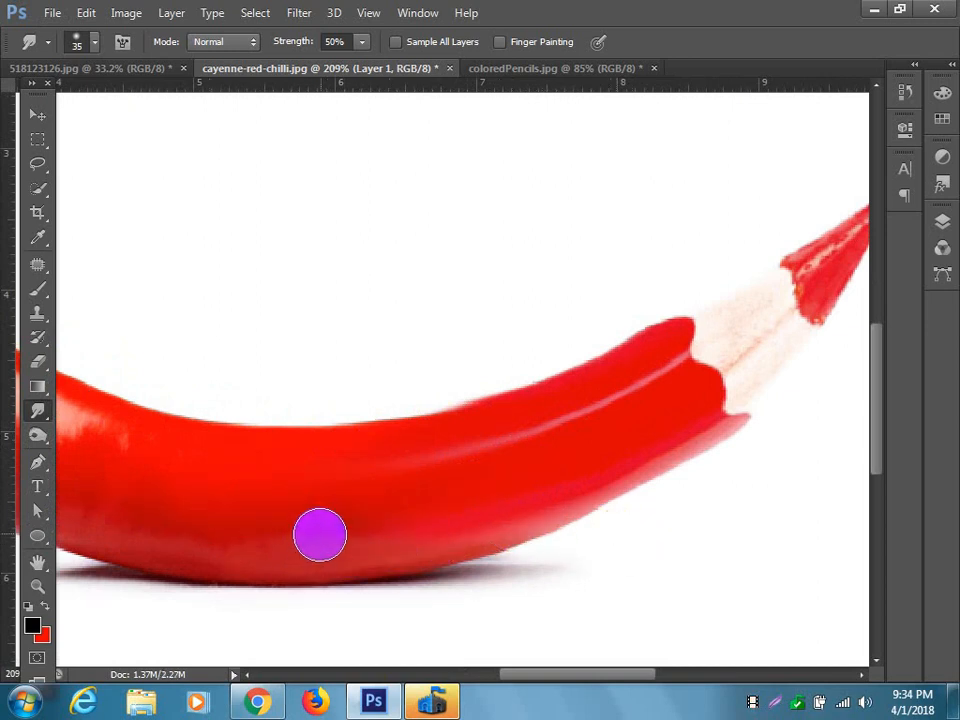
Warp the blended pencil layer so its tip bends further upward and its lower edge follows the chilli's curve.
scroll(405, 486, "down", 3)
scroll(405, 486, "down", 3)
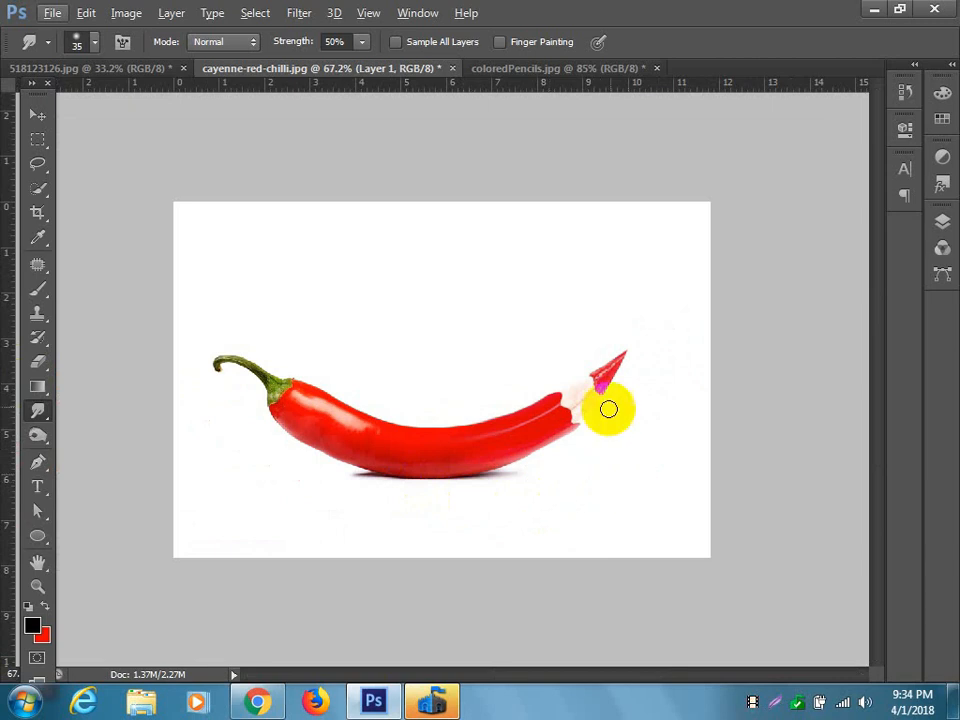
key("ctrl+t")
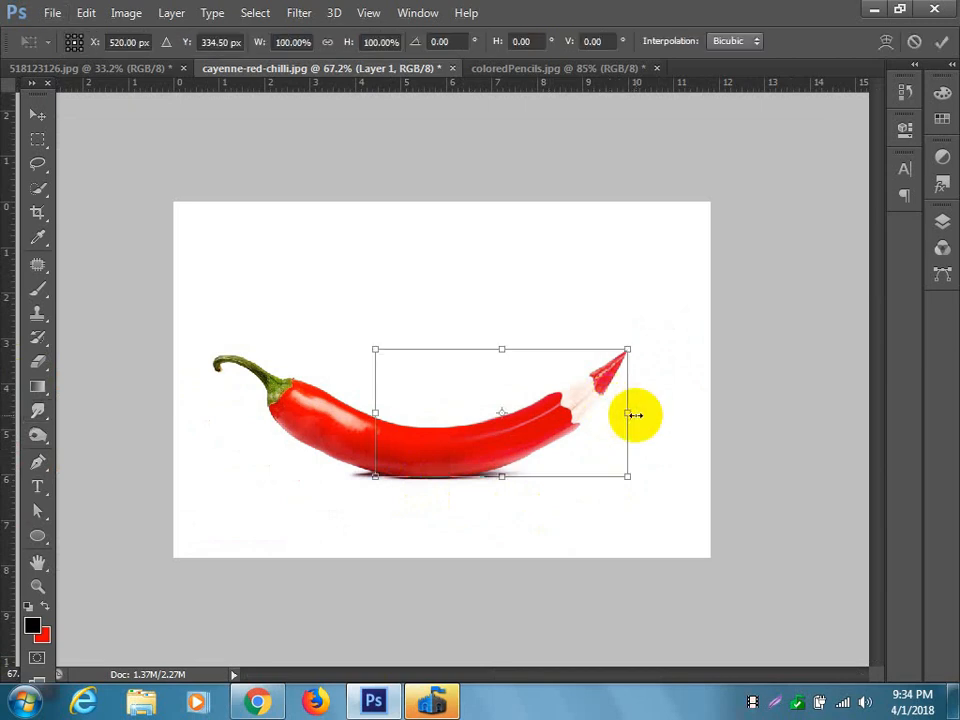
left_click(885, 41)
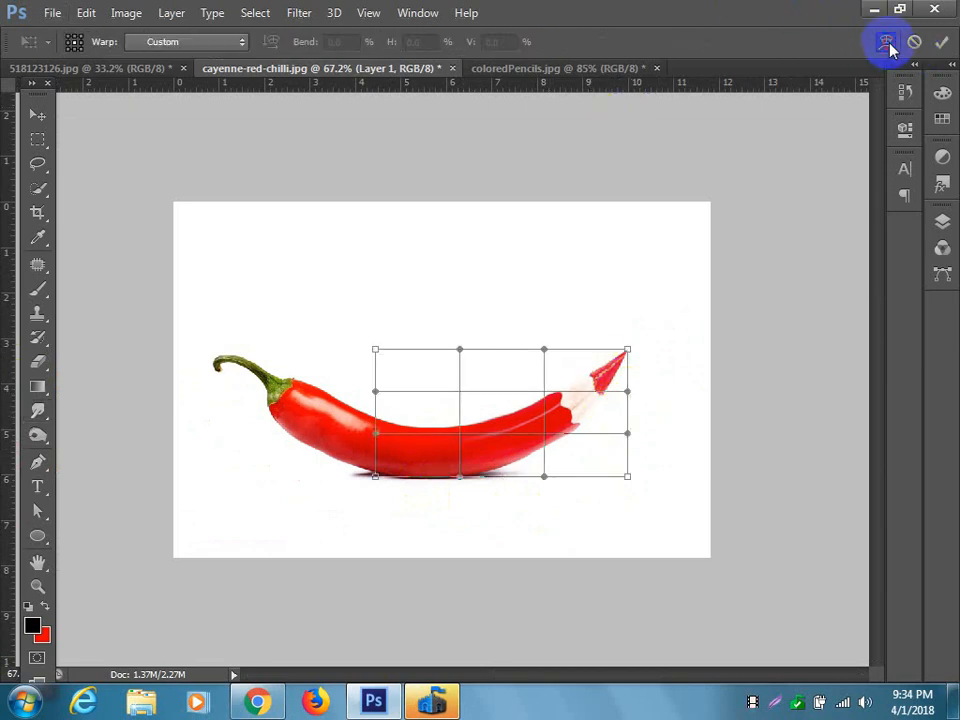
mouse_move(589, 453)
left_mouse_down()
mouse_move(489, 411)
mouse_move(489, 429)
mouse_move(532, 402)
left_mouse_up()
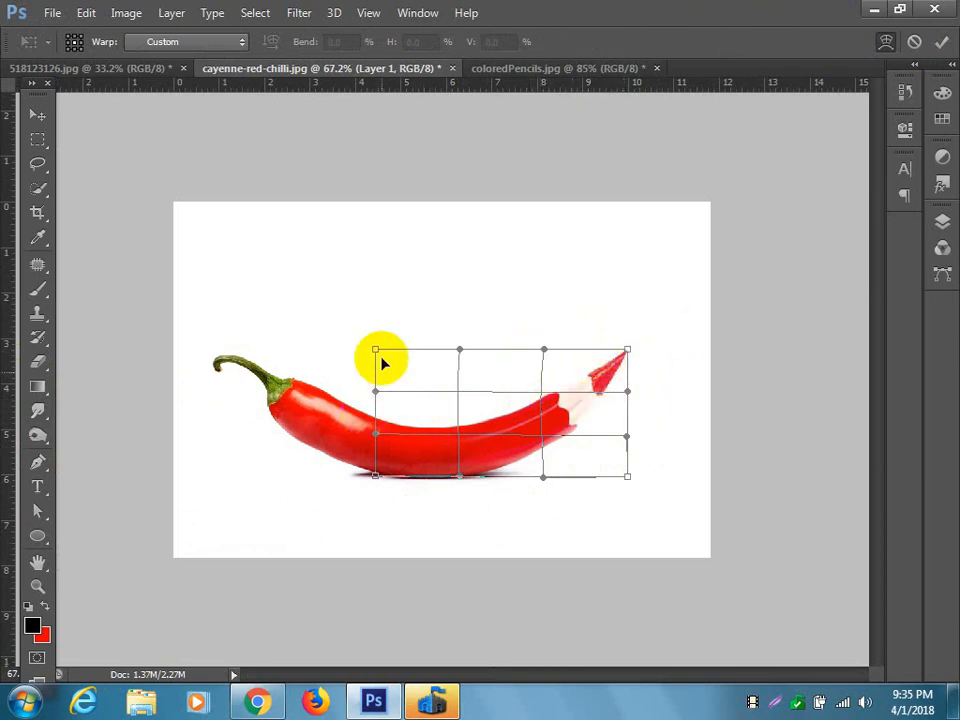
left_click_drag(358, 423, 432, 441)
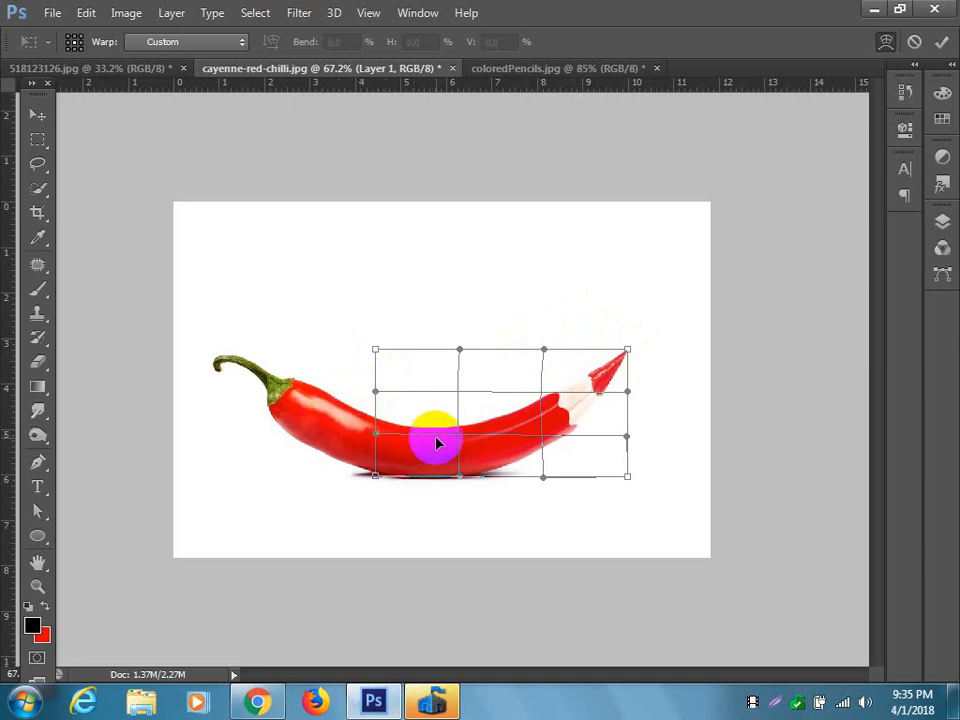
mouse_move(619, 435)
left_mouse_down()
mouse_move(624, 491)
mouse_move(619, 447)
left_mouse_up()
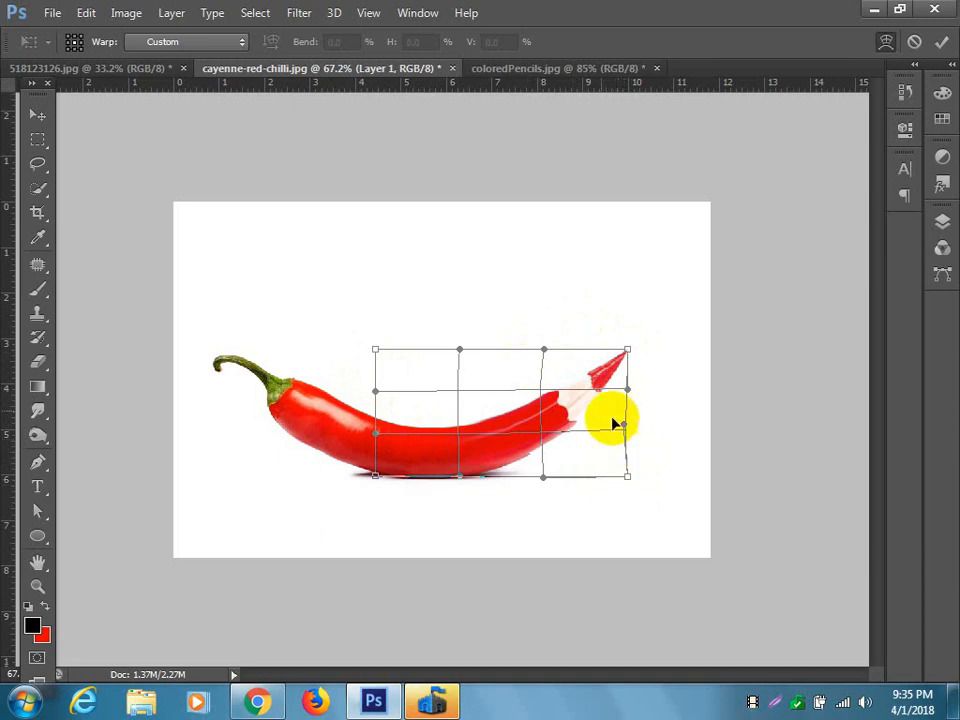
left_click_drag(626, 349, 620, 341)
mouse_move(574, 381)
left_mouse_down()
mouse_move(519, 414)
mouse_move(549, 458)
left_mouse_up()
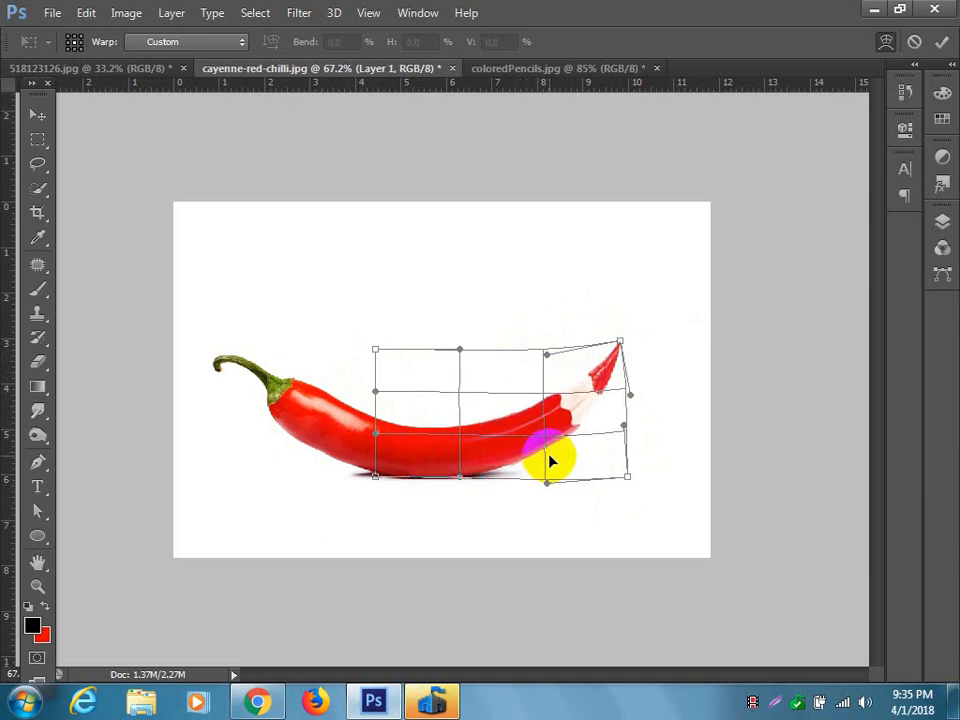
key("Return")
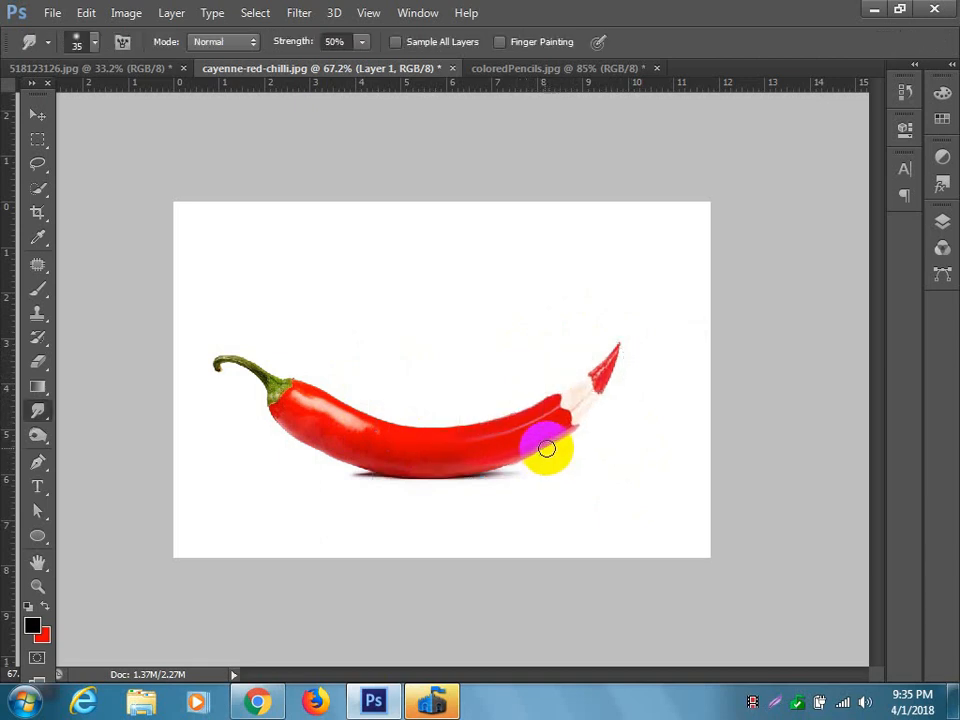
Free-transform the pencil layer, slightly repositioning and rotating it so its edges line up with the chilli.
scroll(543, 448, "up", 4)
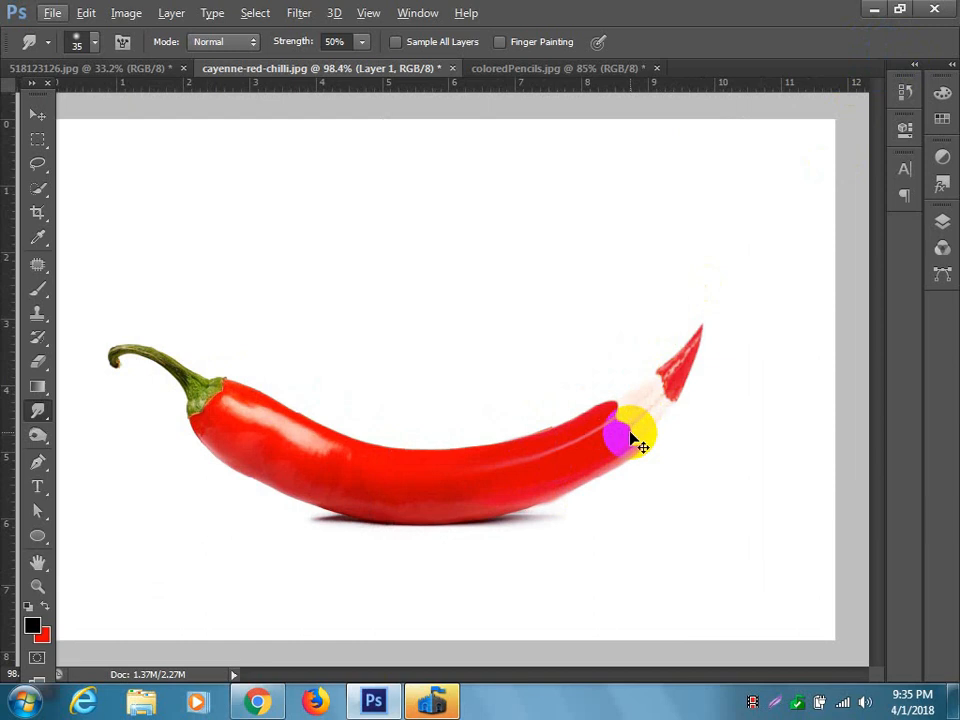
key("ctrl+t")
left_click_drag(525, 422, 464, 482)
left_click_drag(720, 546, 726, 544)
key("Return")
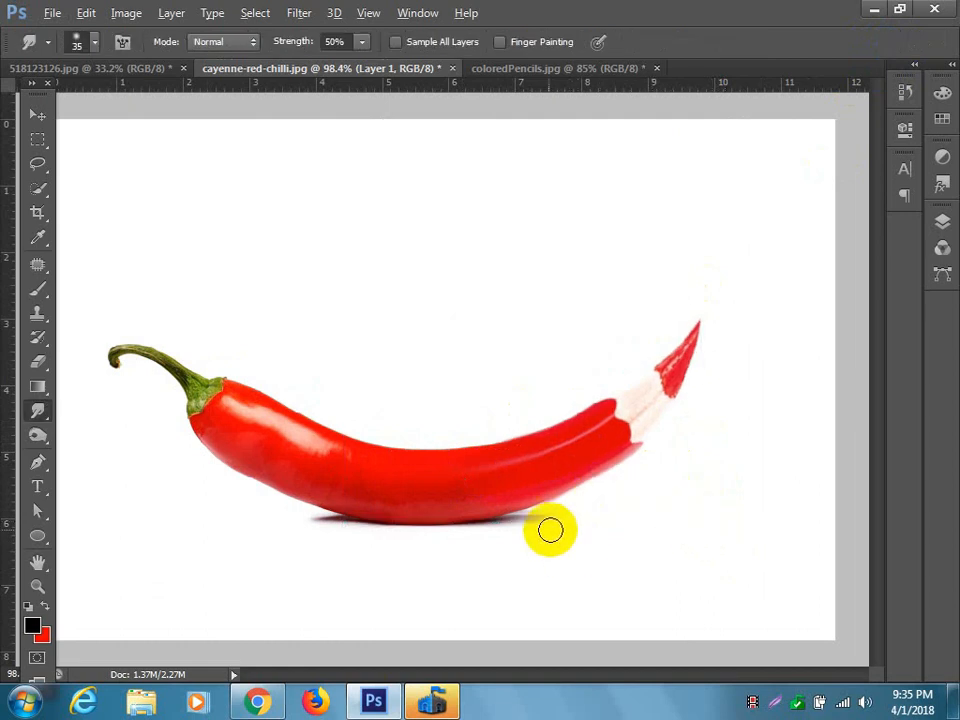
Merge the pencil layer and the Background layer into one layer.
scroll(543, 529, "down", 3)
scroll(543, 528, "down", 2)
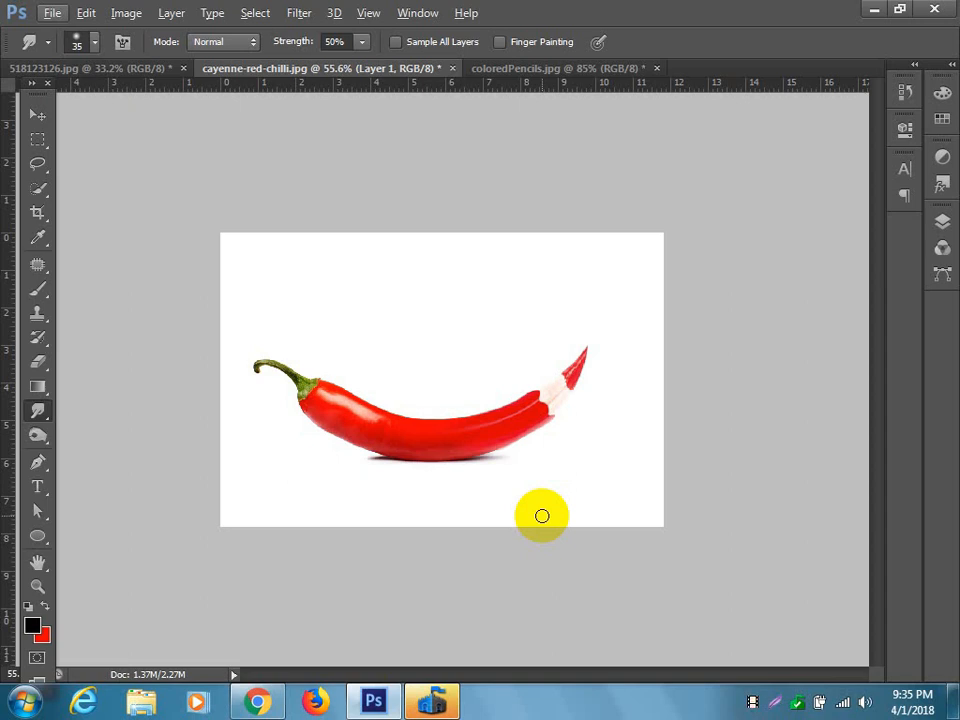
left_click(37, 114)
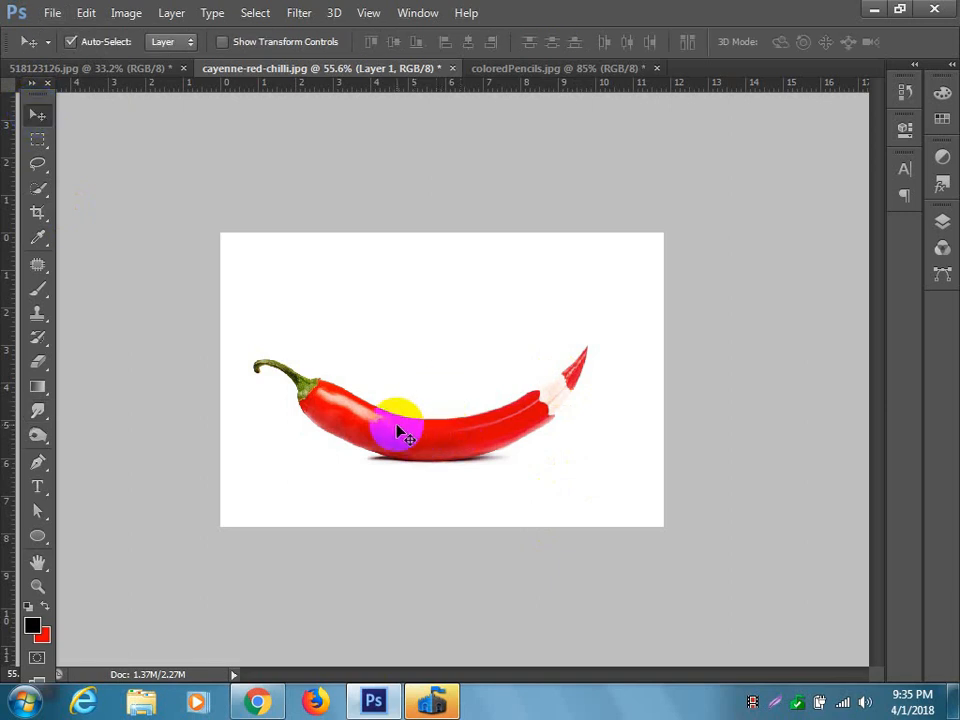
left_click(948, 232)
left_click(784, 343, "shift")
right_click(827, 316)
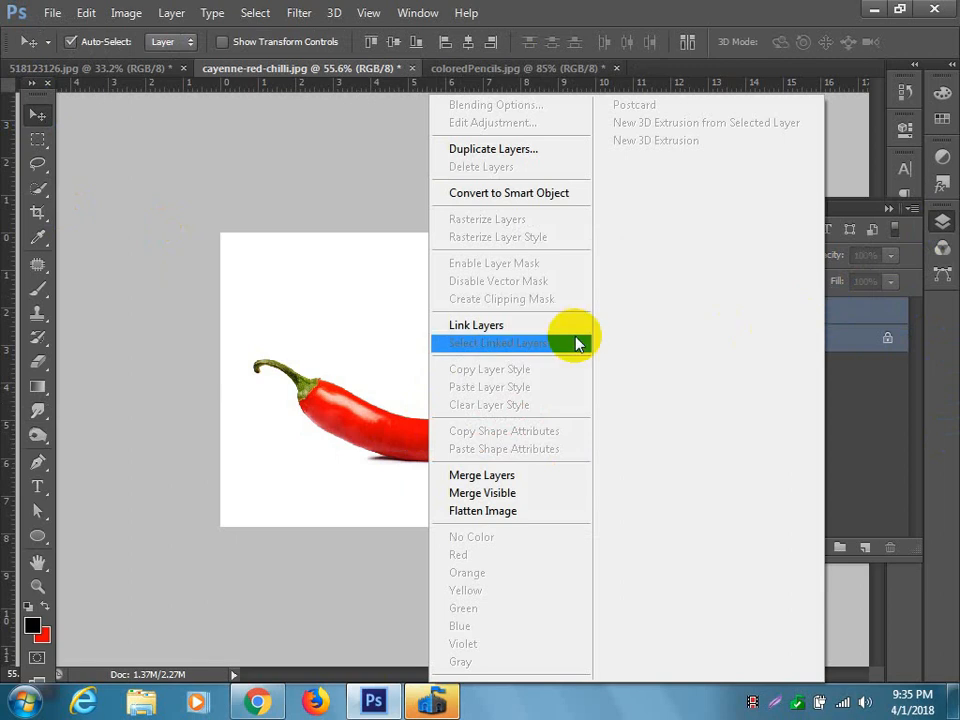
left_click(552, 477)
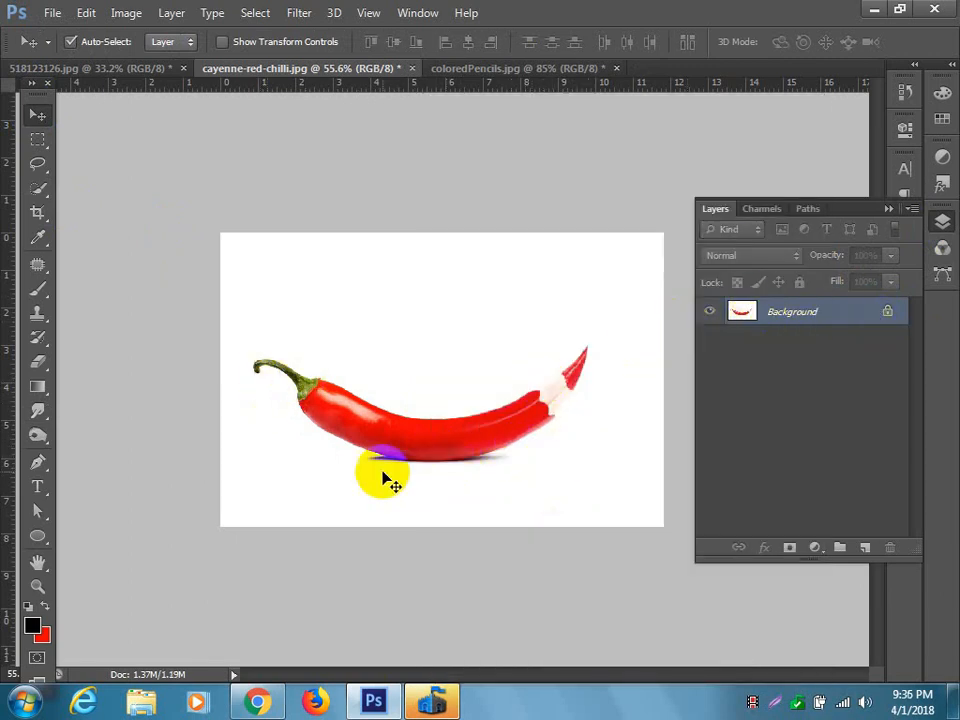
Start a Pen tool path at the green stem's base and trace its lower edge to the underside of the curled tip.
scroll(343, 448, "up", 8)
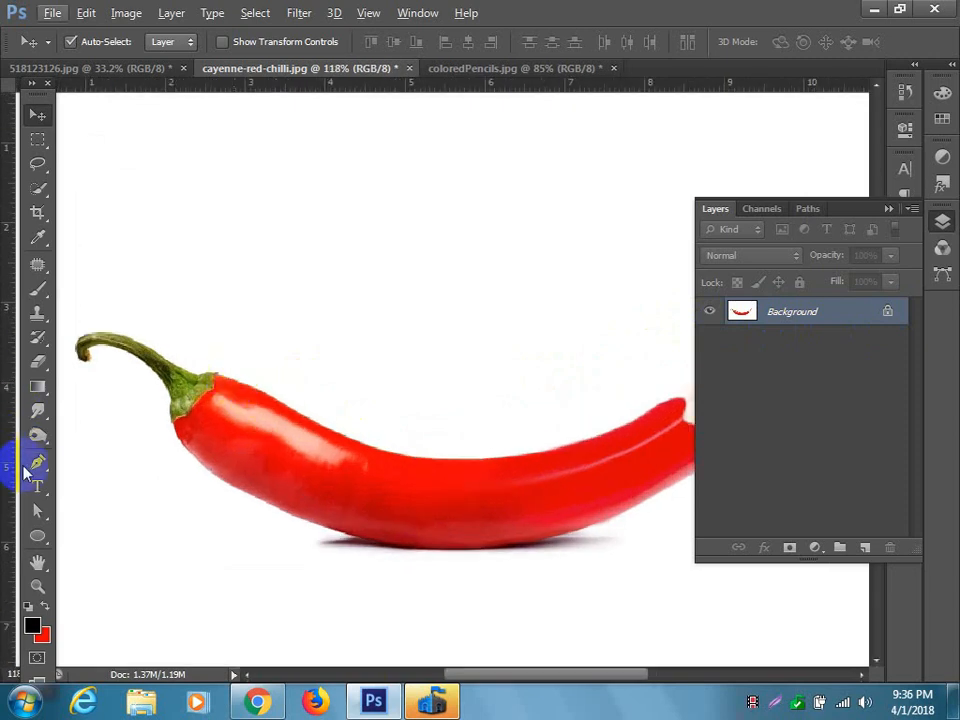
left_click(37, 462)
scroll(161, 403, "up", 6)
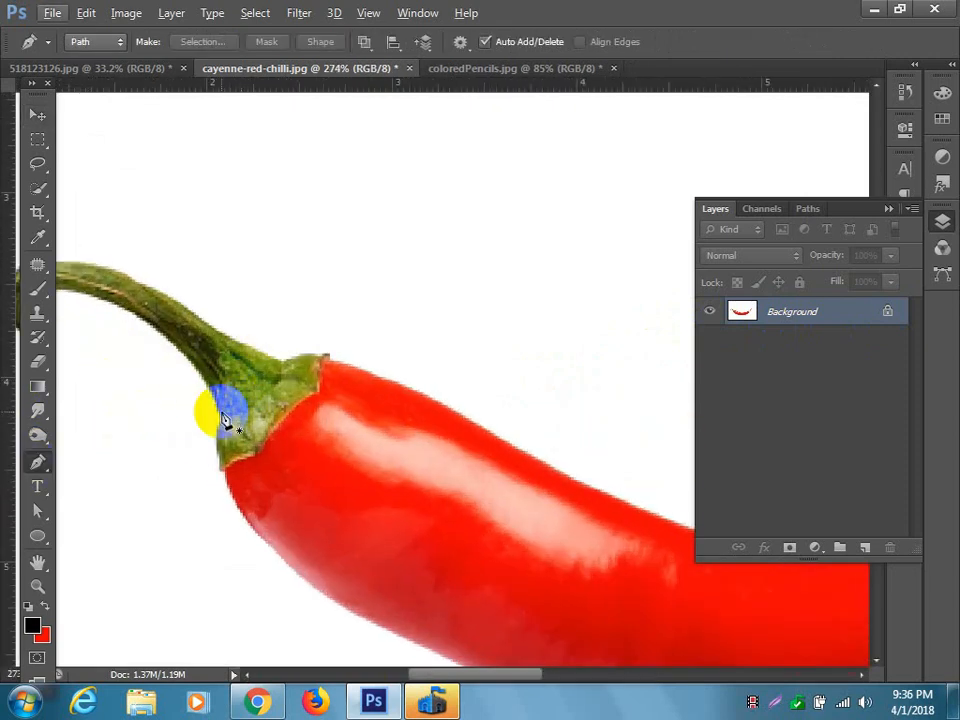
left_click(224, 424)
left_click_drag(224, 424, 490, 463)
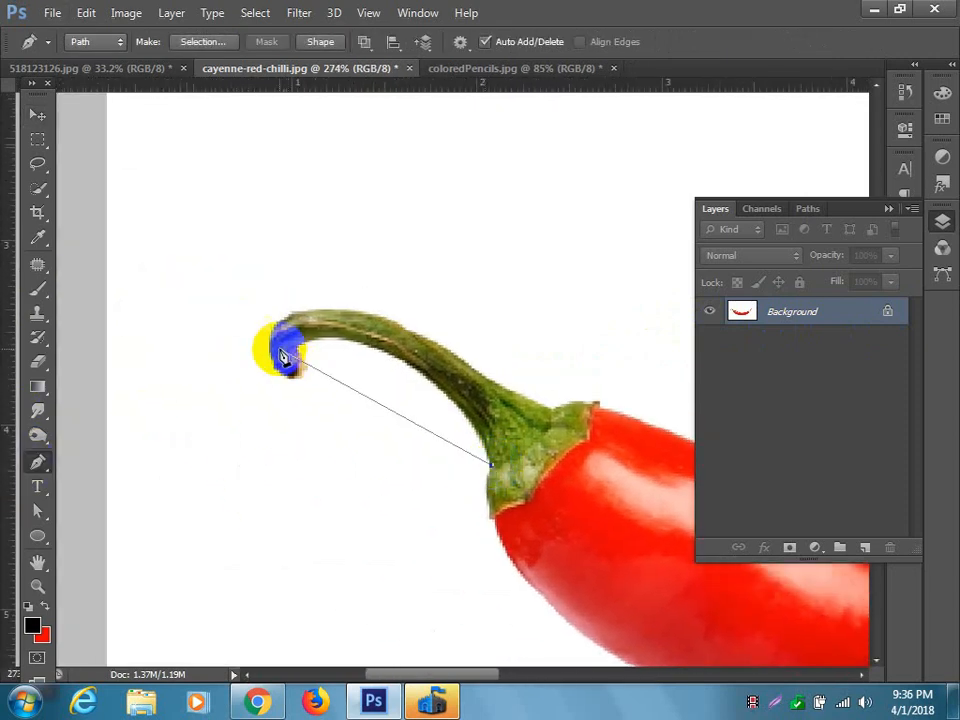
left_click(298, 352)
left_click_drag(228, 420, 165, 390)
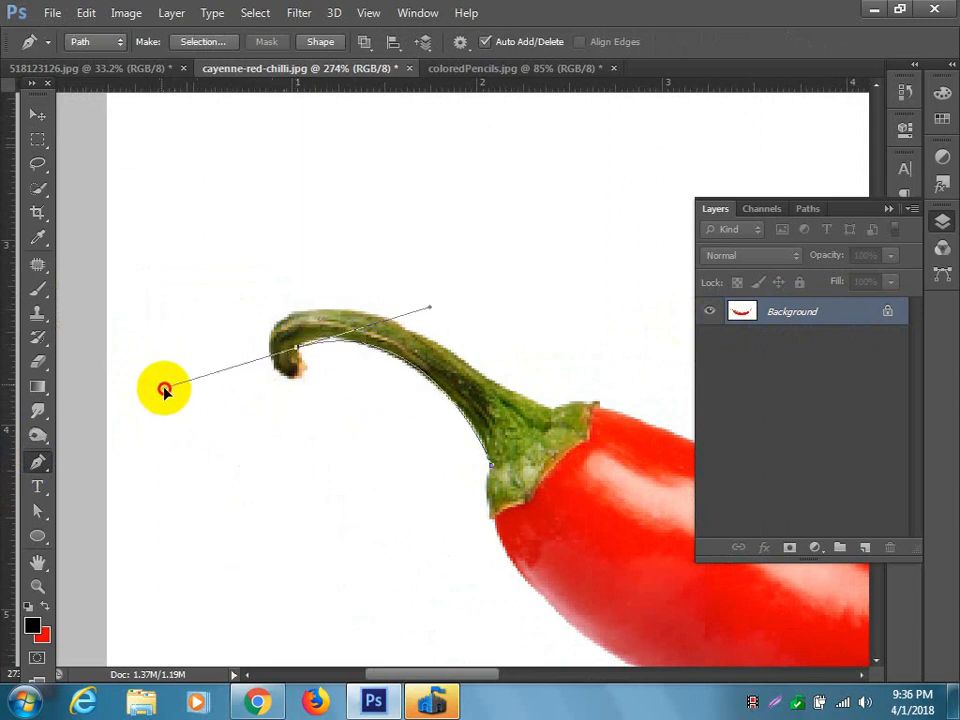
left_click(298, 358)
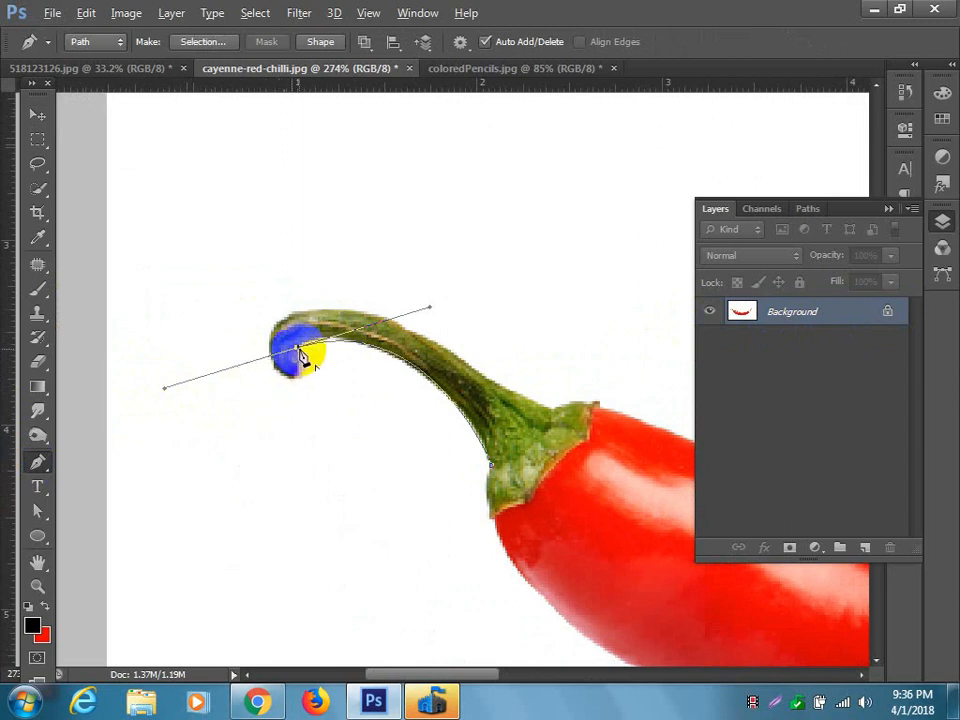
left_click_drag(289, 384, 253, 379)
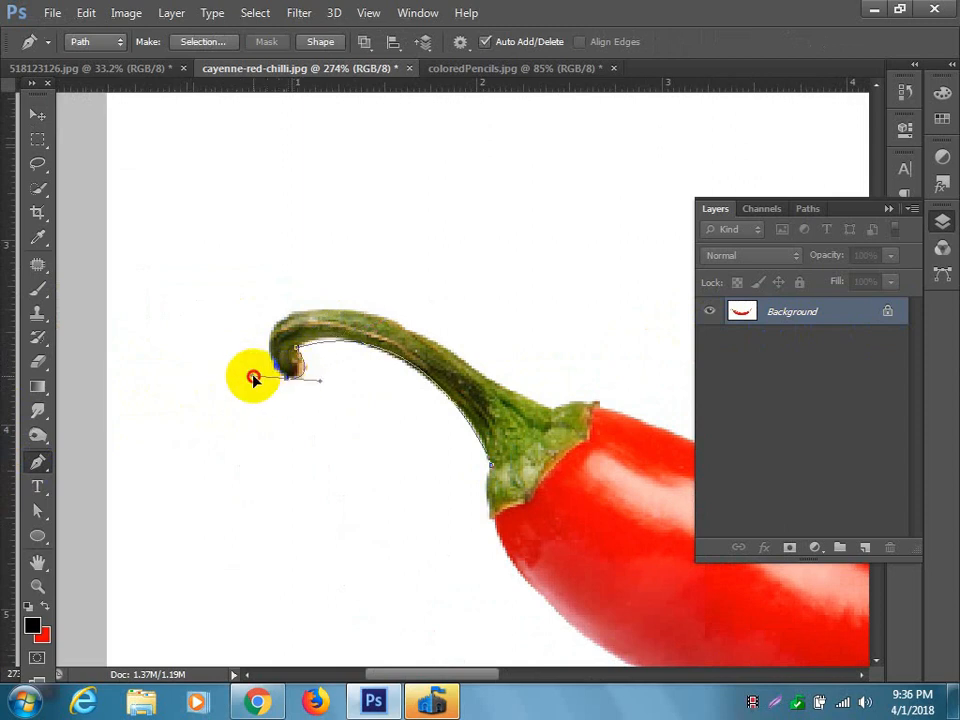
Continue the path around the stem's curled tip and along its upper edge to the top of the green cap.
left_click_drag(291, 316, 338, 298)
left_click(288, 316, "alt")
left_click_drag(451, 355, 551, 424)
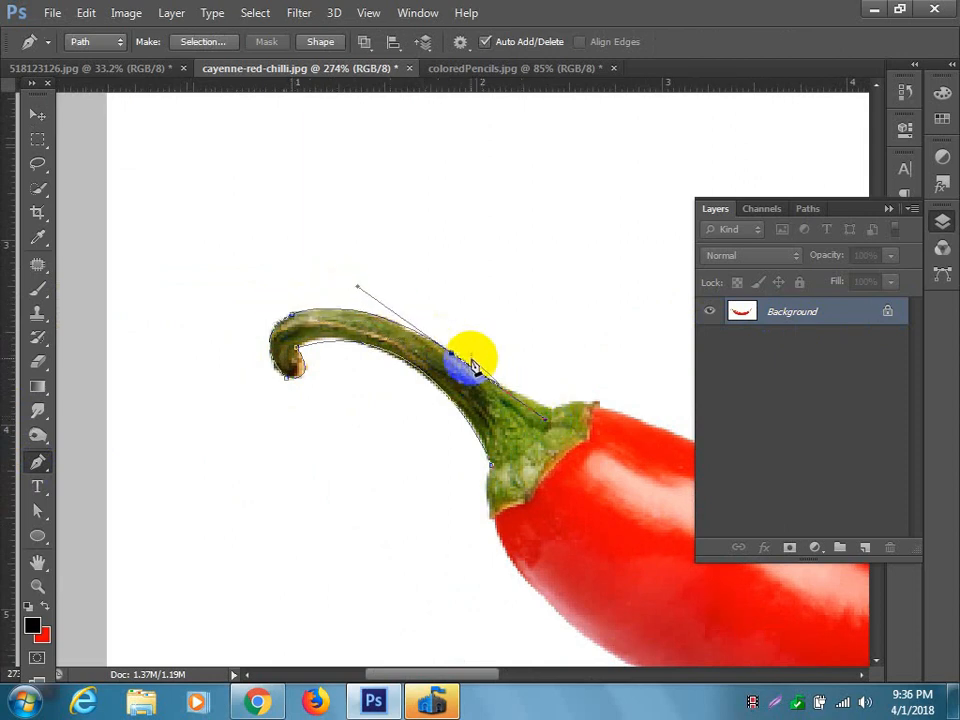
left_click_drag(504, 407, 363, 361)
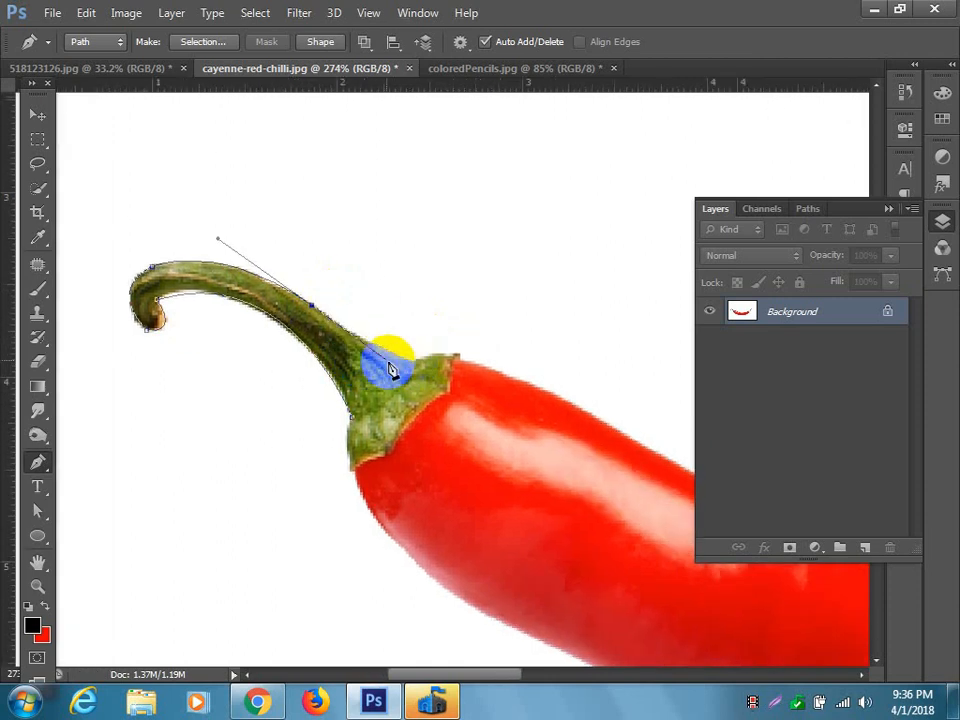
left_click_drag(411, 362, 441, 362)
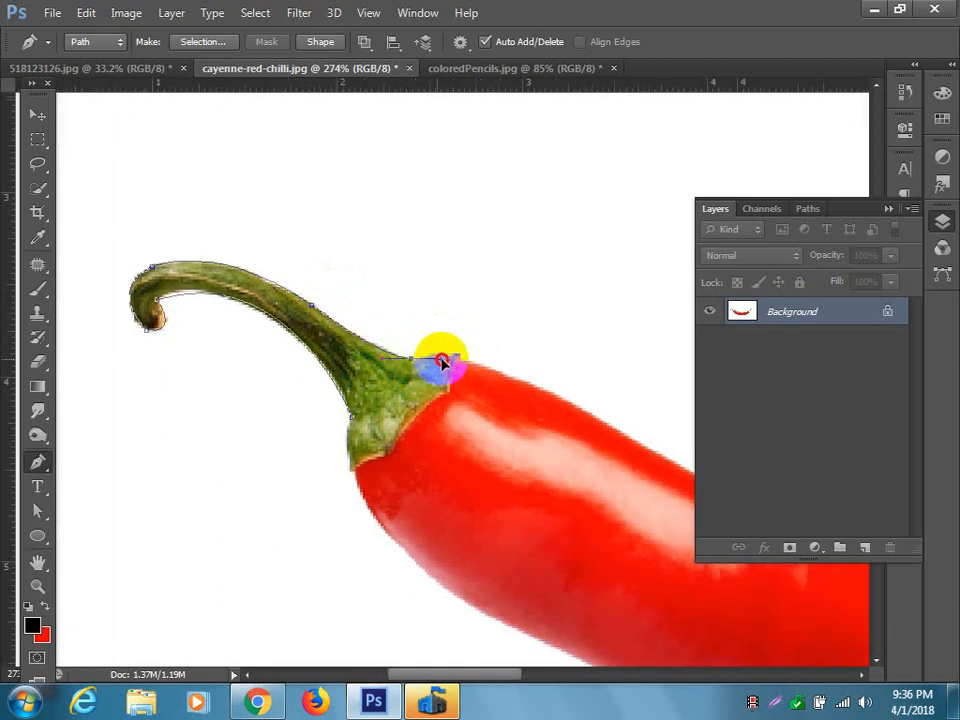
left_click(412, 360, "alt")
Trace the chilli body's upper edge from the green cap down the slope towards the middle of the curve.
left_click_drag(451, 368, 135, 296)
left_click(349, 344, "alt")
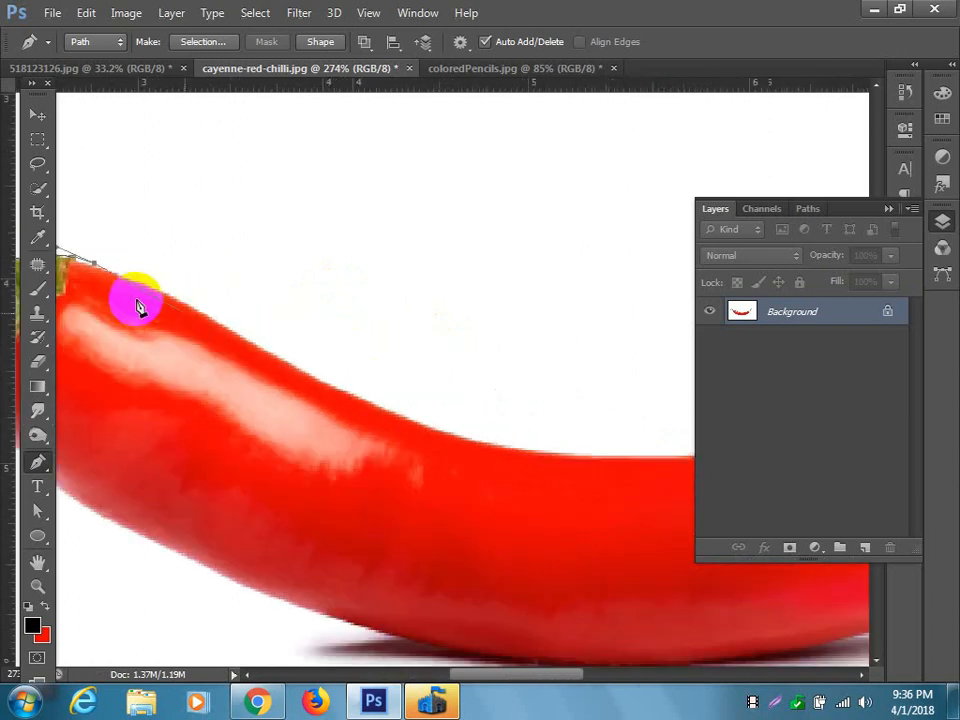
mouse_move(231, 334)
left_mouse_down()
mouse_move(257, 346)
mouse_move(246, 347)
left_mouse_up()
left_click(231, 330, "alt")
left_click_drag(335, 388, 122, 314)
left_click_drag(276, 369, 373, 386)
left_click(276, 372, "alt")
Extend the path along the body's rising upper edge to just before the sharpened pencil section.
left_click_drag(278, 373, 203, 522)
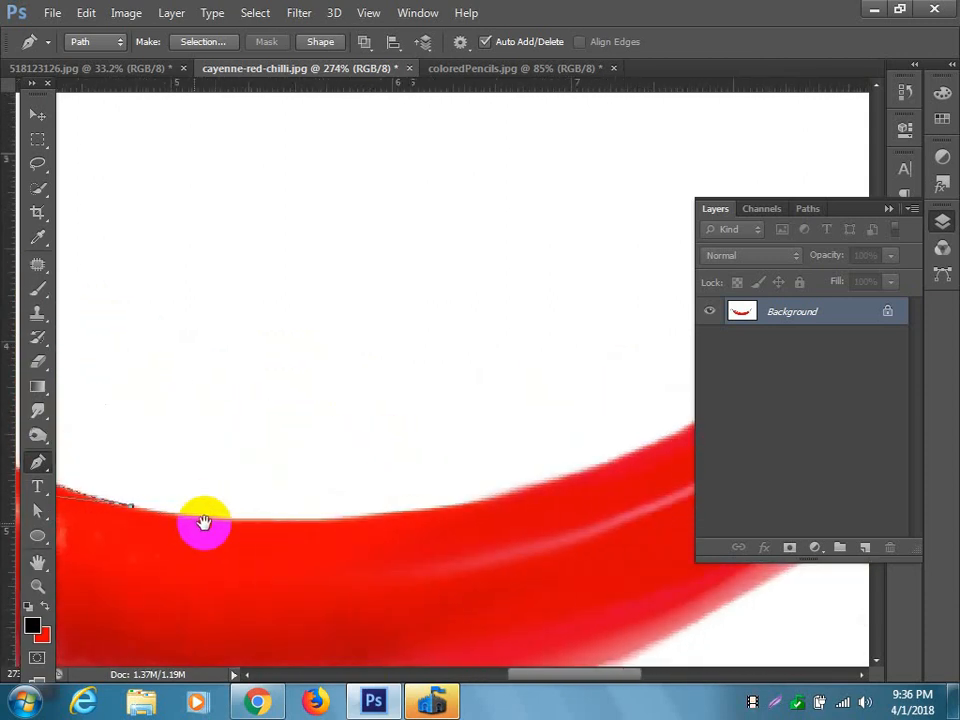
left_click_drag(502, 495, 687, 438)
left_click(502, 494, "alt")
key("space")
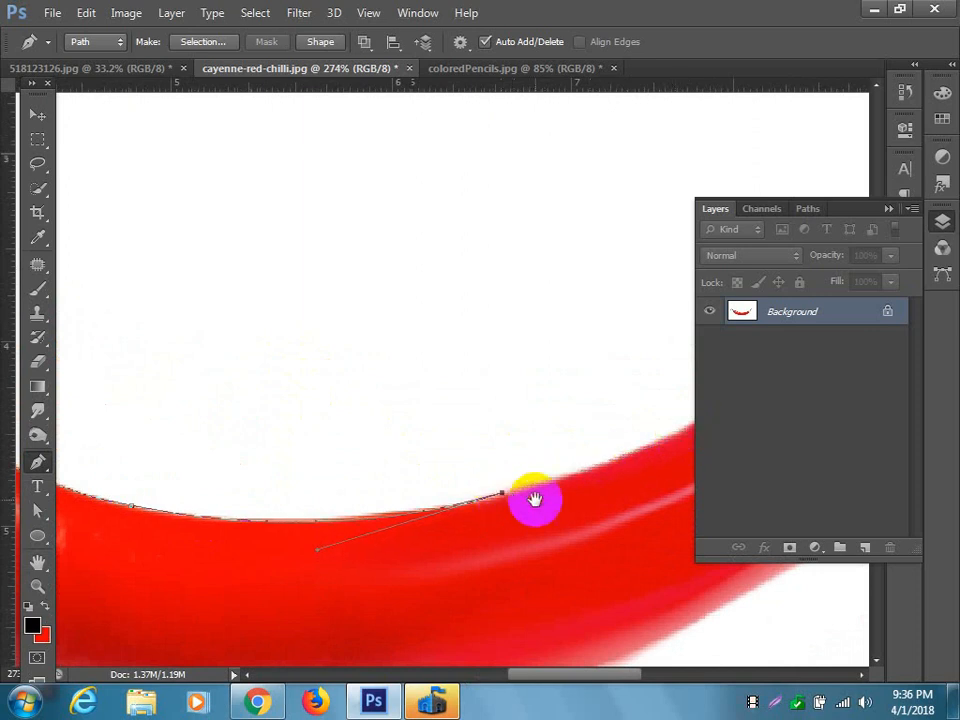
left_click_drag(534, 496, 154, 554)
left_click_drag(337, 466, 393, 414)
left_click(336, 463, "alt")
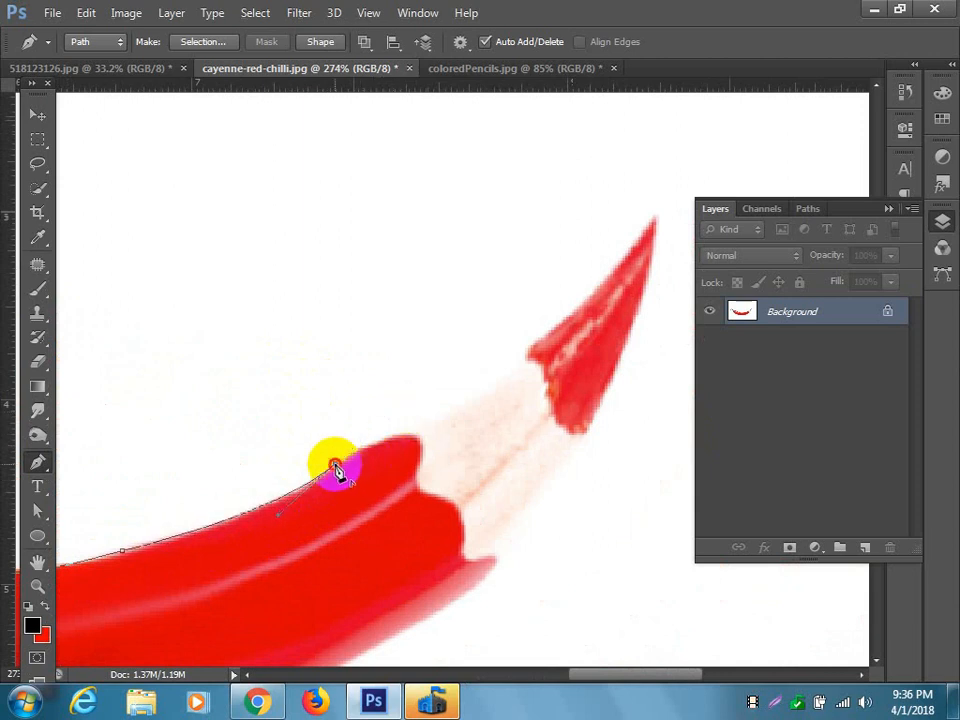
Outline the sharpened pencil end up to its tip and back down to the lower corner of the red casing.
left_click_drag(440, 471, 370, 541)
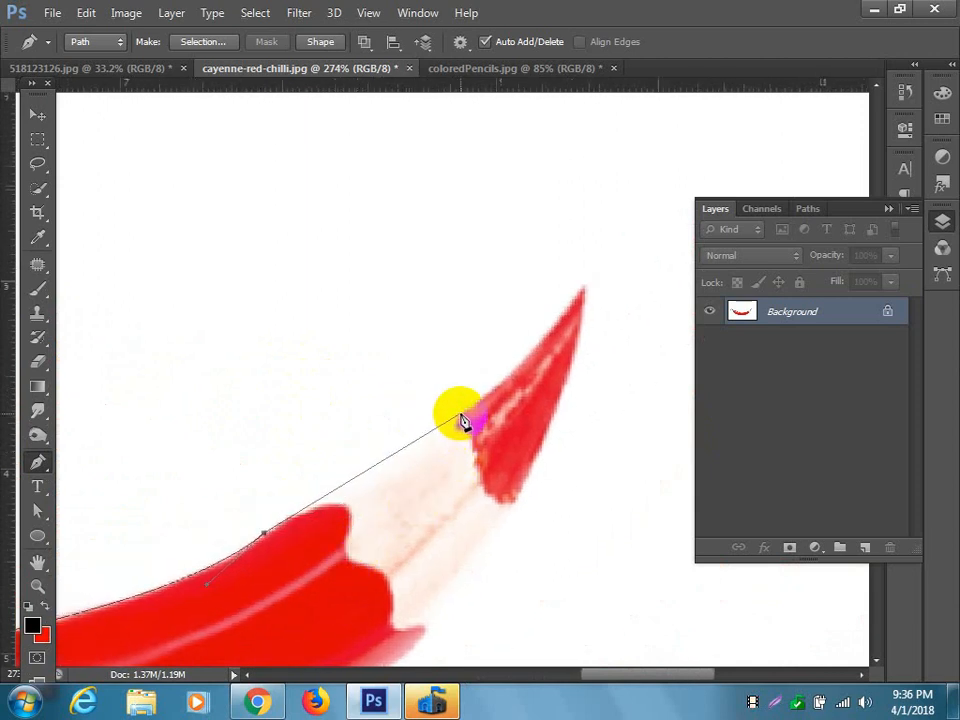
left_click_drag(458, 414, 514, 357)
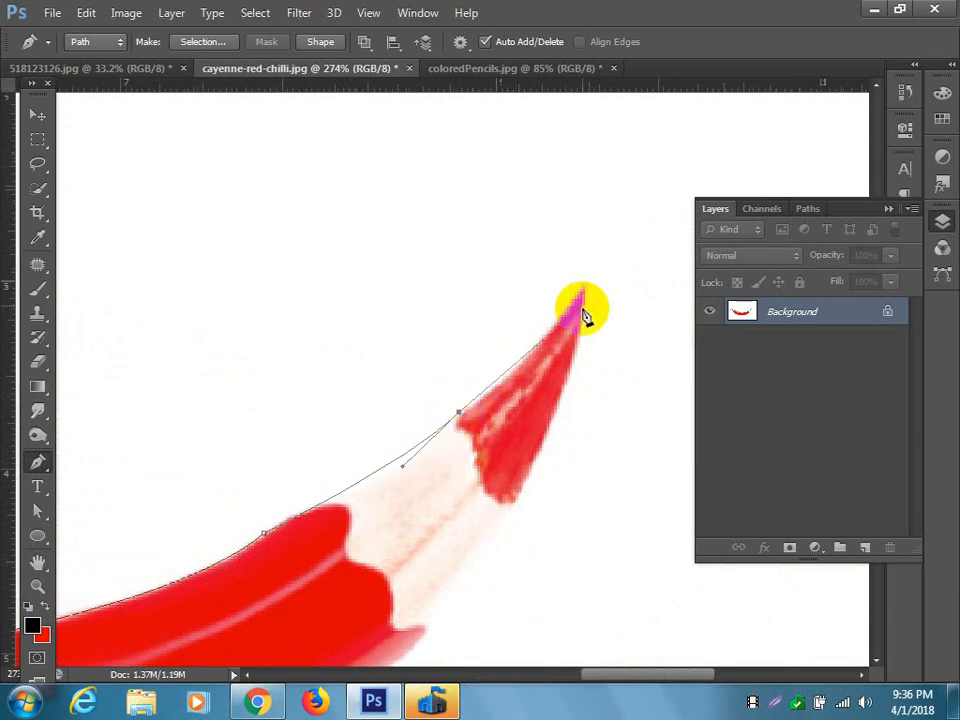
mouse_move(584, 287)
left_mouse_down()
mouse_move(591, 258)
mouse_move(627, 211)
left_mouse_up()
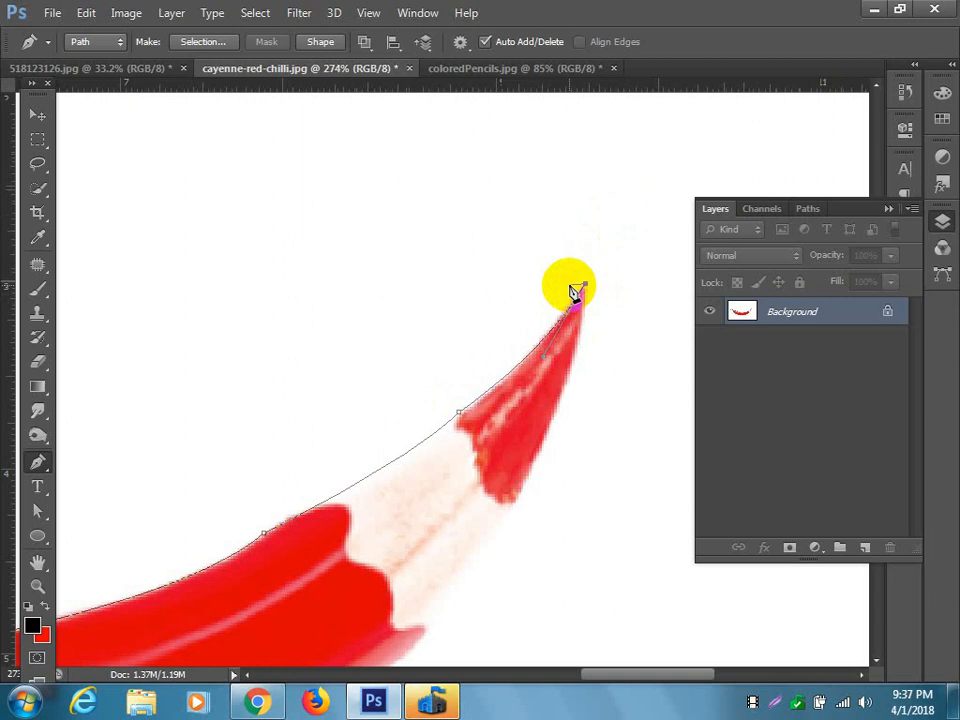
mouse_move(574, 292)
left_mouse_down()
mouse_move(566, 456)
mouse_move(431, 634)
mouse_move(343, 681)
mouse_move(295, 542)
mouse_move(259, 572)
mouse_move(268, 621)
mouse_move(258, 636)
left_mouse_up()
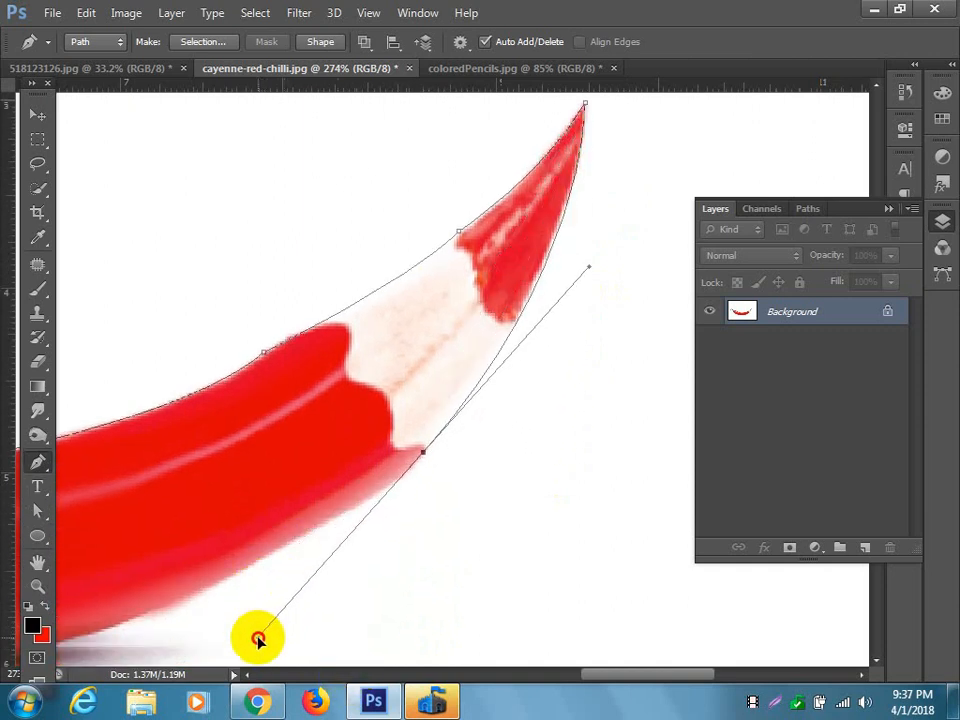
left_click(424, 452, "alt")
Trace the underside of the red body from the pencil casing past the shadow towards the stem side.
left_click_drag(426, 493, 643, 448)
mouse_move(240, 605)
left_mouse_down()
mouse_move(84, 619)
mouse_move(55, 612)
mouse_move(36, 632)
mouse_move(33, 655)
mouse_move(17, 657)
left_mouse_up()
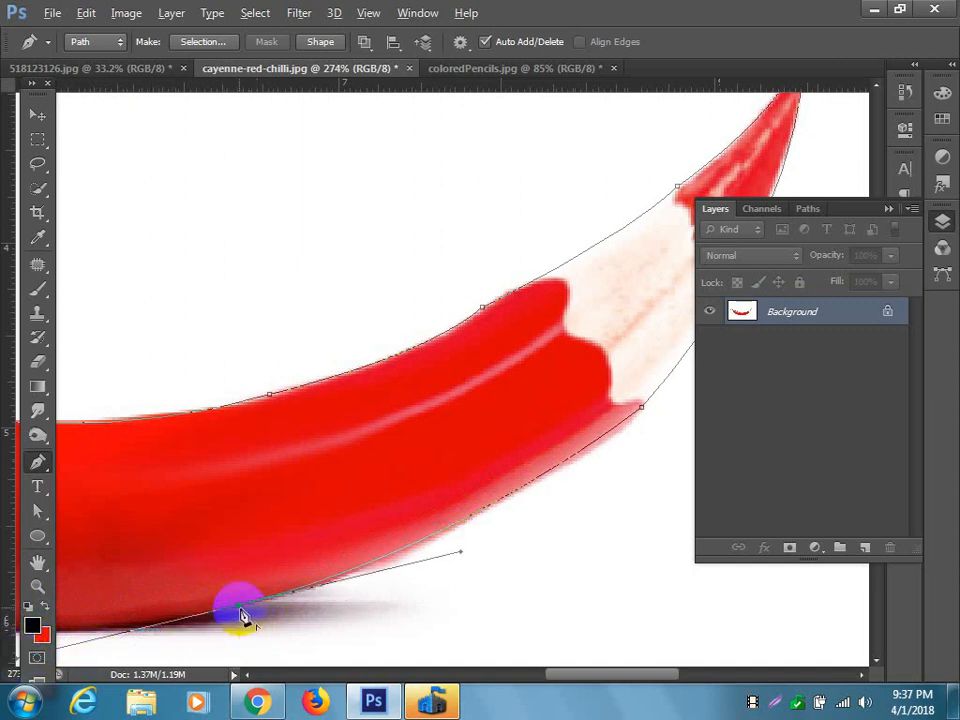
left_click_drag(240, 607, 589, 552)
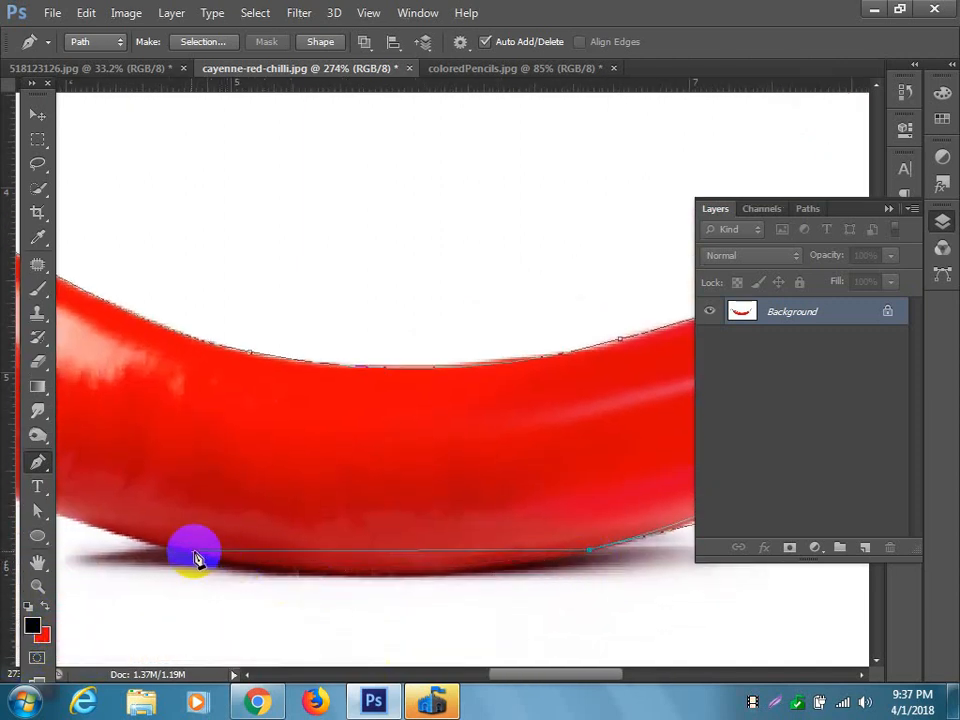
left_click_drag(181, 551, 147, 487)
left_click(405, 550, "alt")
left_click_drag(321, 491, 482, 551)
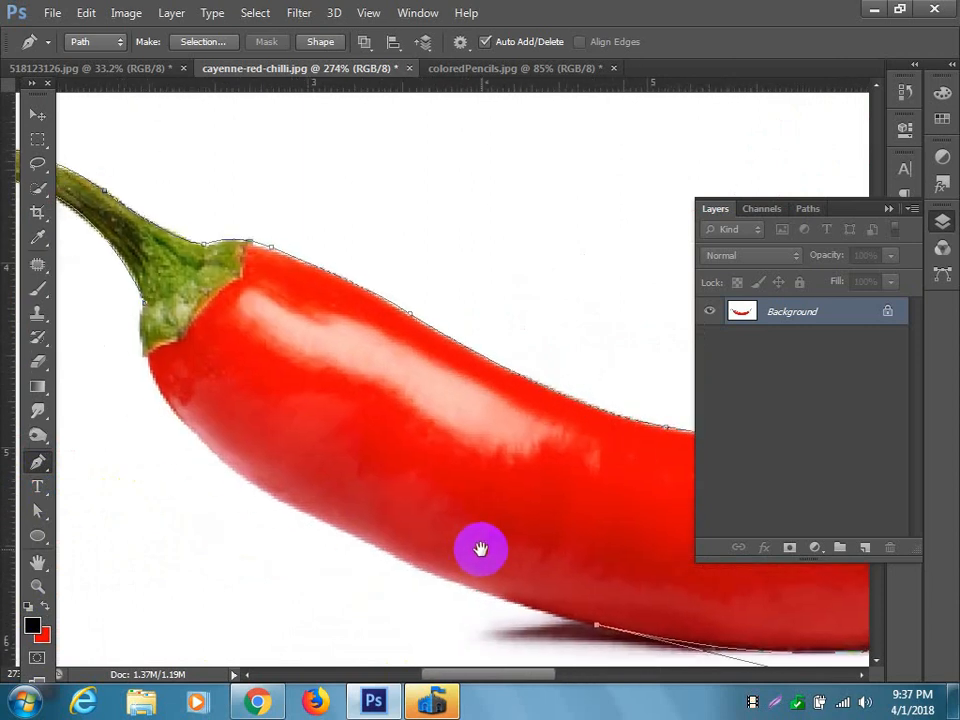
Trace the chilli's lower curve to the bottom of the green cap and close the path at the stem's base.
left_click_drag(148, 356, 115, 190)
scroll(193, 392, "up", 4)
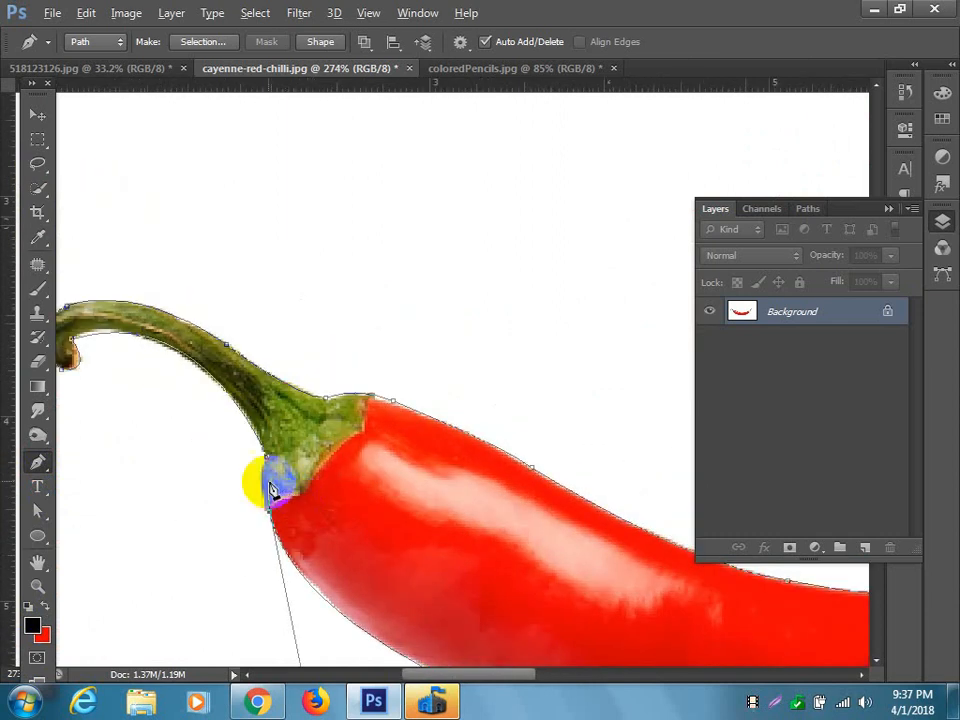
scroll(268, 484, "up", 2)
left_click_drag(270, 458, 287, 408)
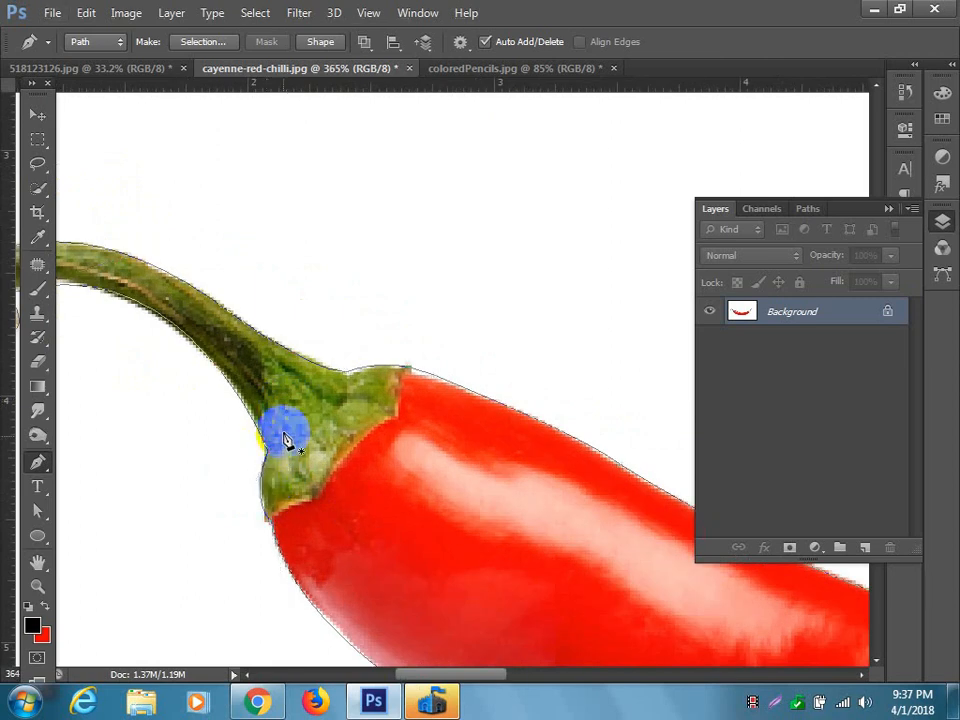
scroll(289, 482, "down", 5)
scroll(293, 483, "down", 3)
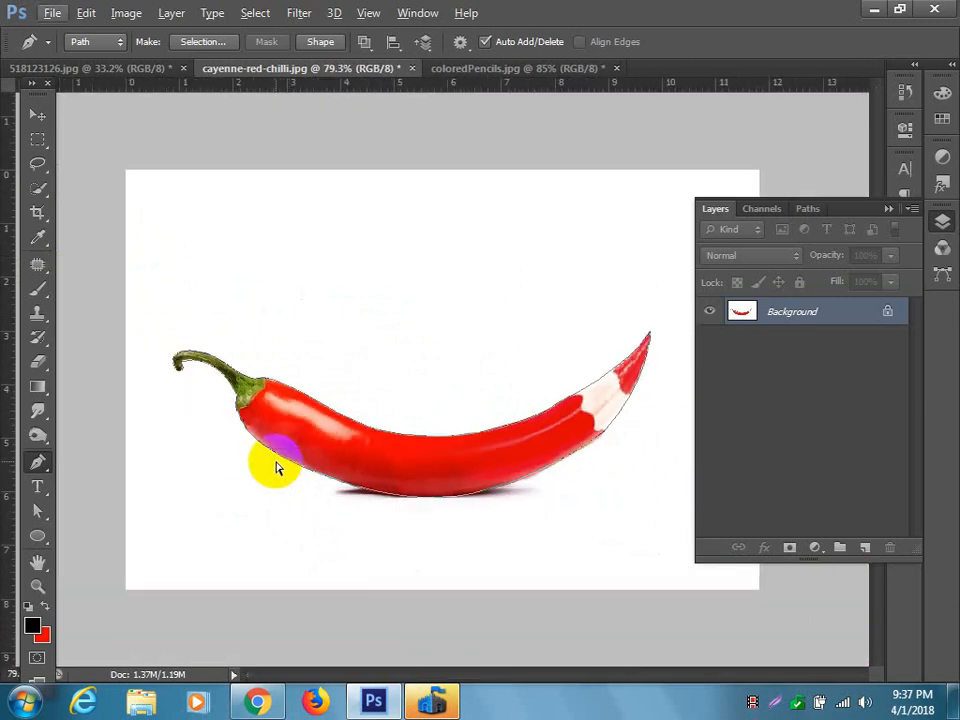
key("ctrl+j")
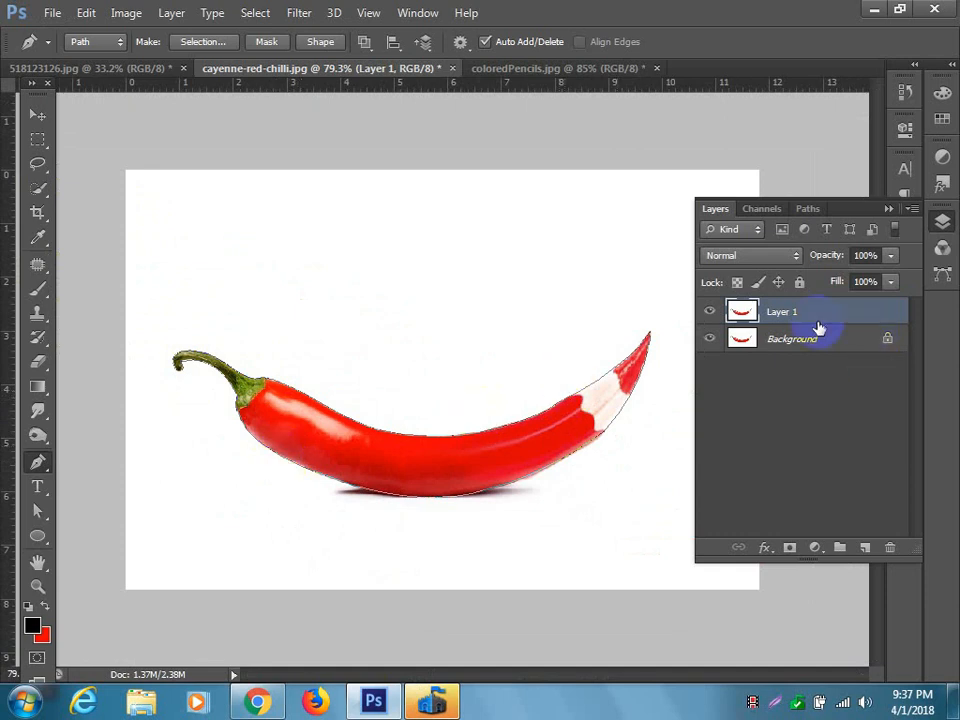
left_click(37, 115)
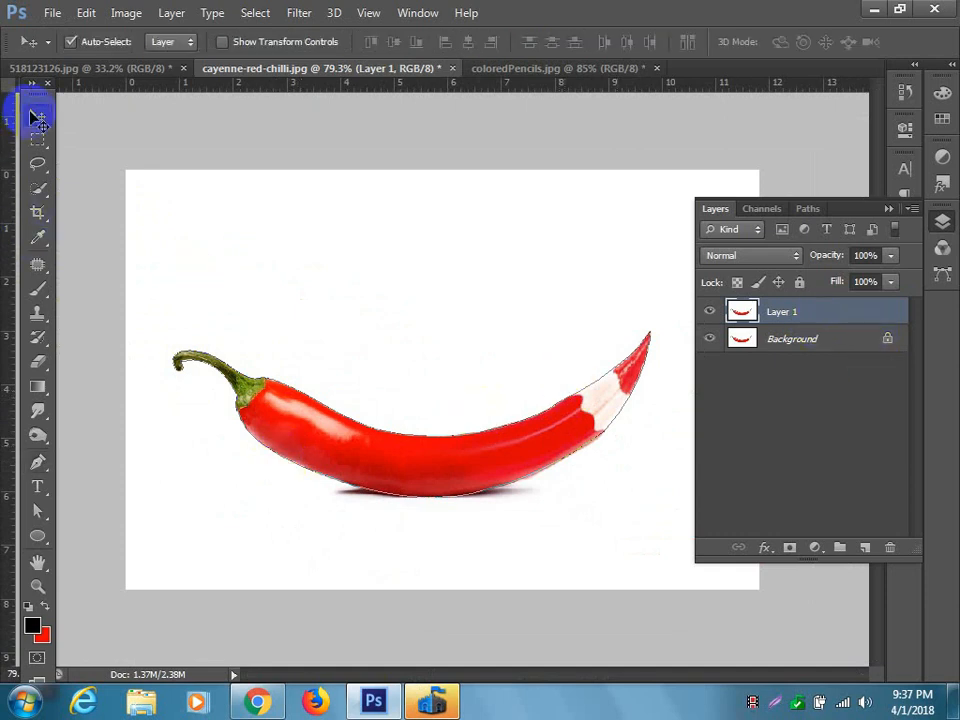
left_click_drag(334, 431, 360, 331)
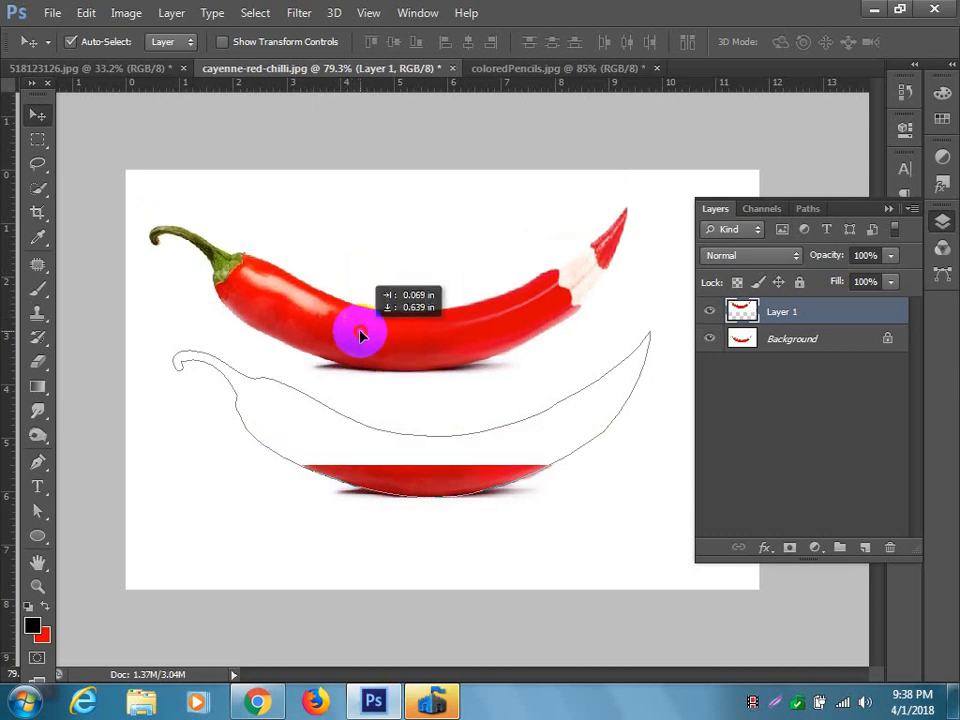
key("ctrl+alt+z")
key("ctrl+alt+z")
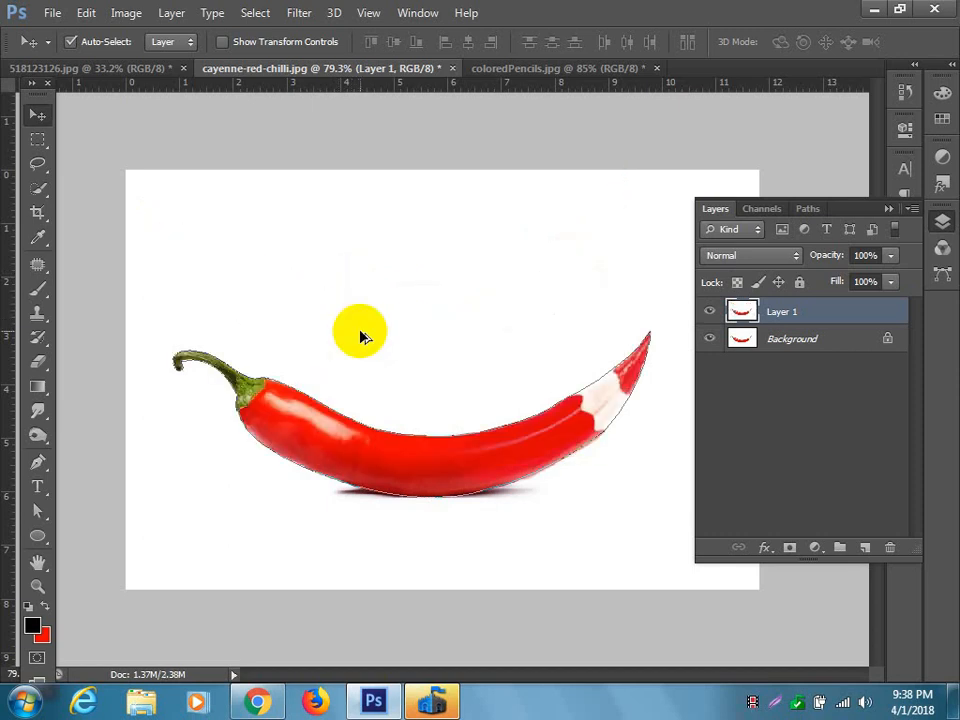
key("ctrl+alt+z")
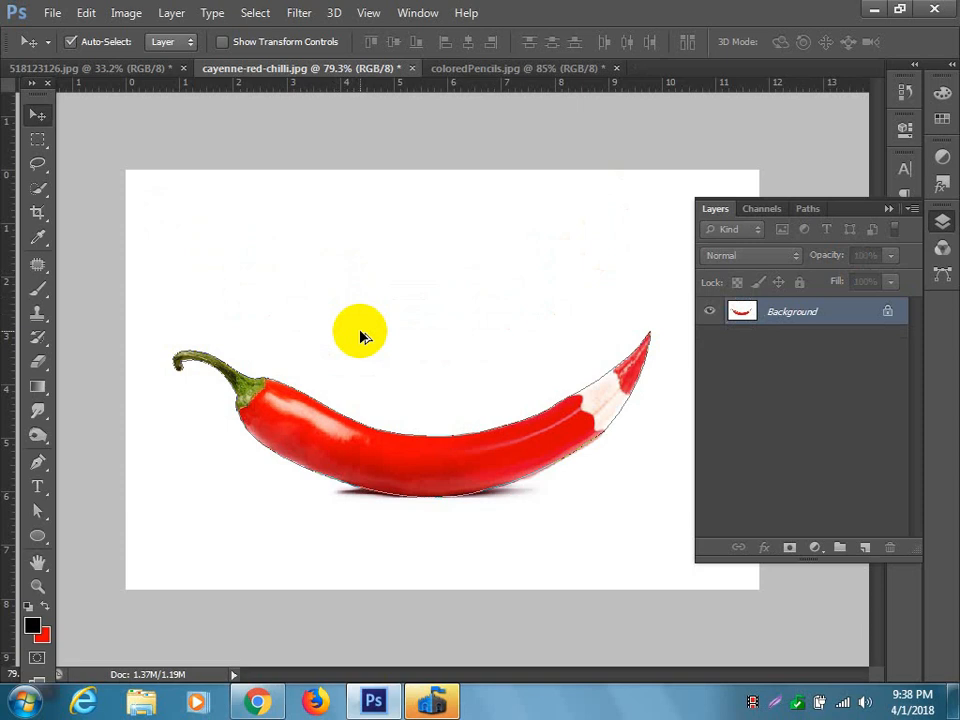
Turn the path into a selection, copy the chilli-pencil to its own layer and move the copy slightly above the original.
key("ctrl+Return")
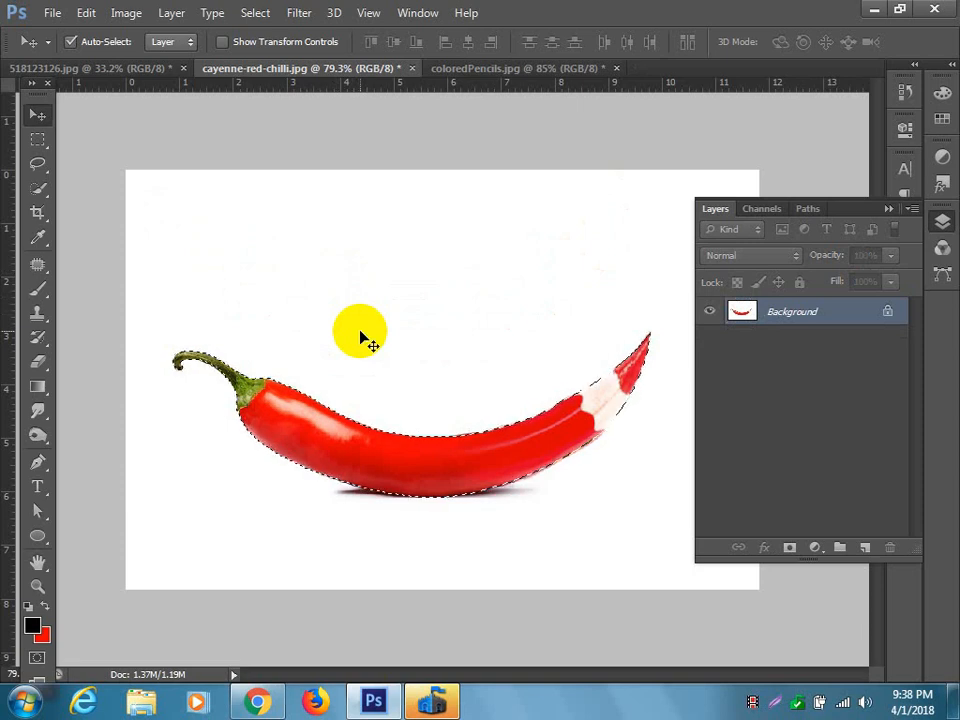
key("ctrl+j")
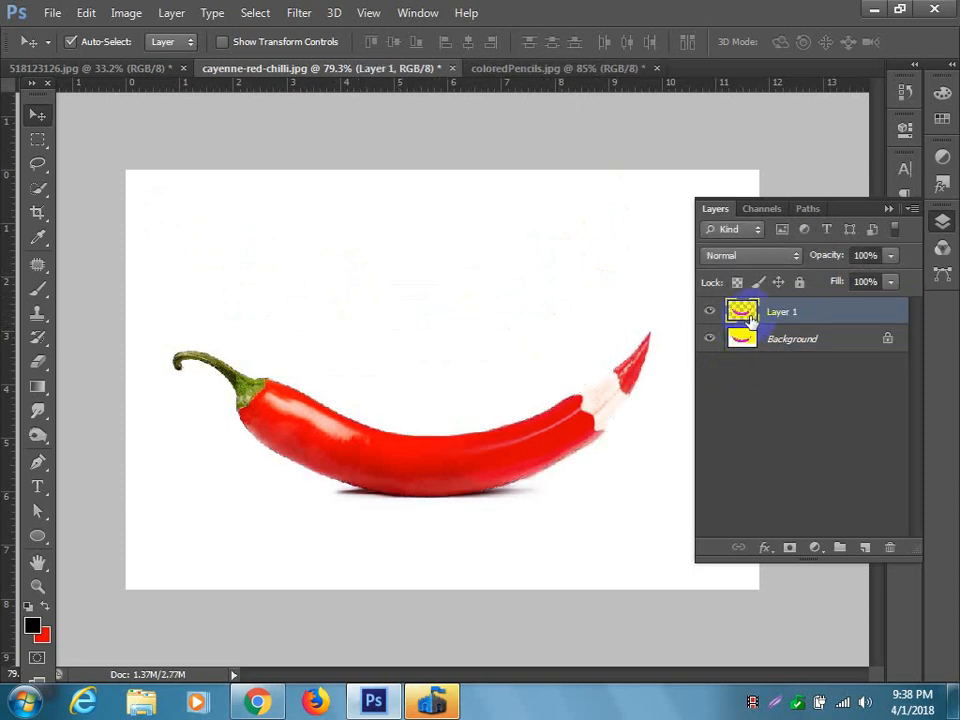
left_click_drag(478, 488, 478, 328)
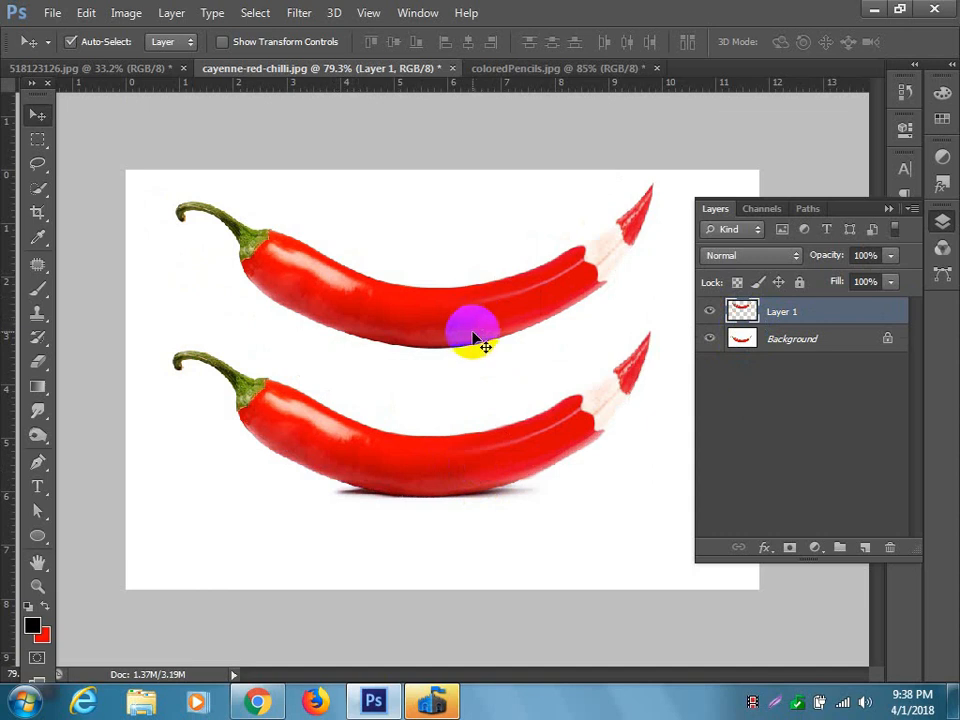
left_click_drag(444, 328, 460, 435)
Flip the copied chilli vertically beneath the original at about 45% height, and set its layer opacity to 42%.
key("ctrl+t")
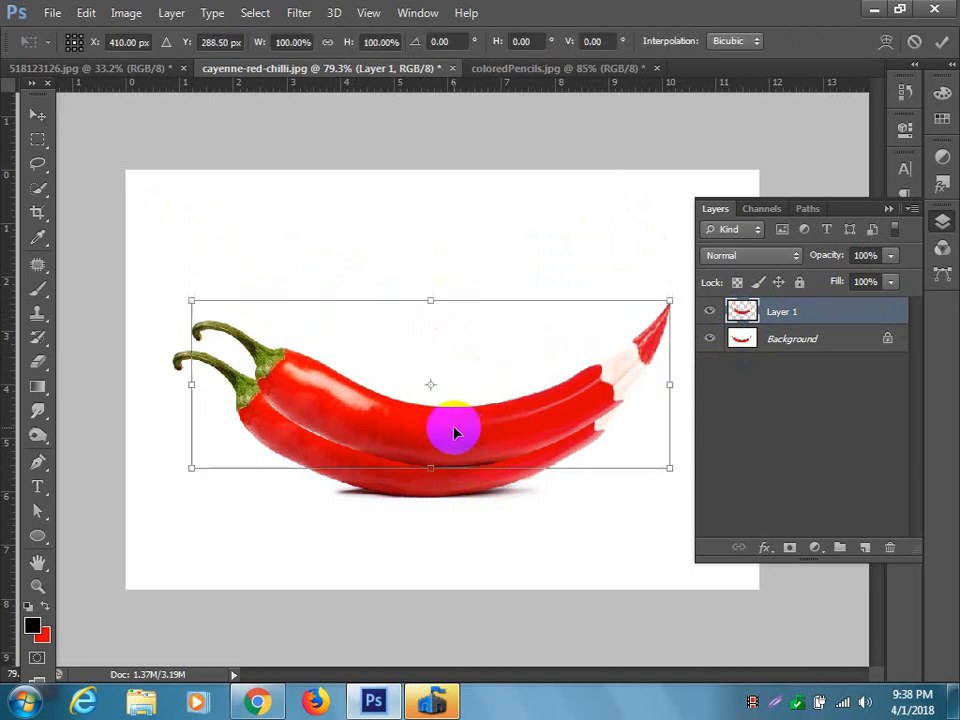
left_click_drag(432, 299, 439, 619)
left_click_drag(476, 493, 474, 521)
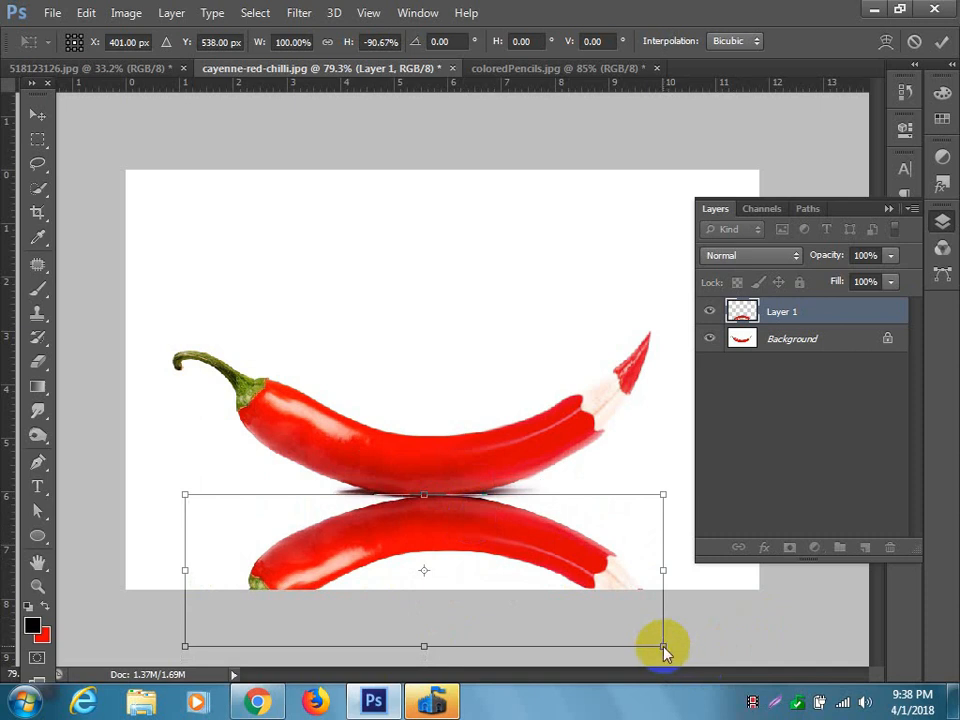
left_click_drag(424, 646, 429, 568)
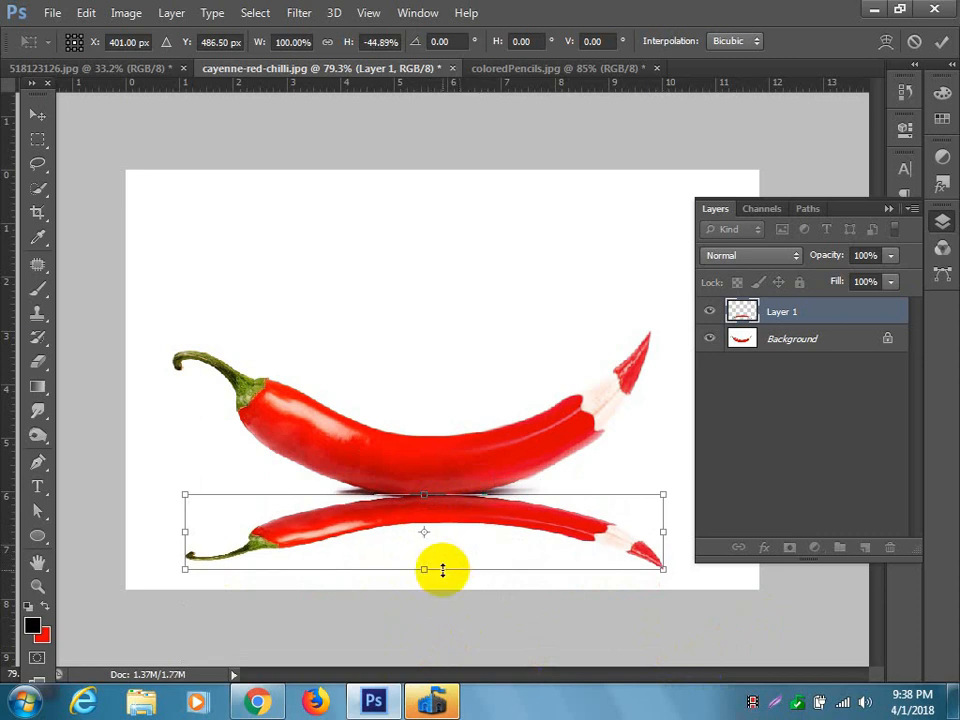
key("Return")
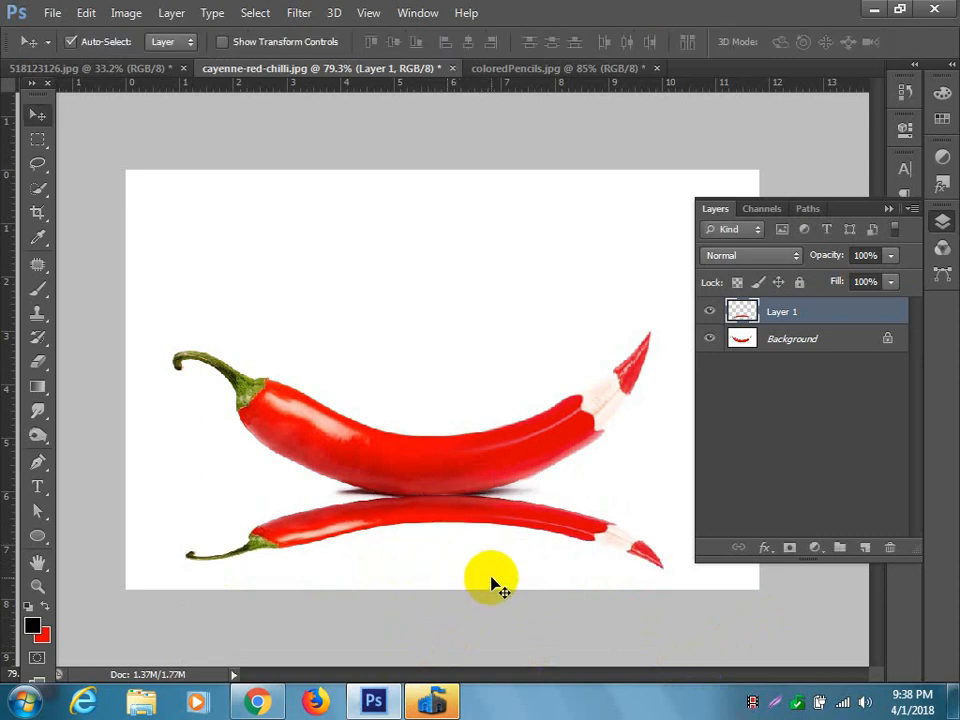
left_click(891, 257)
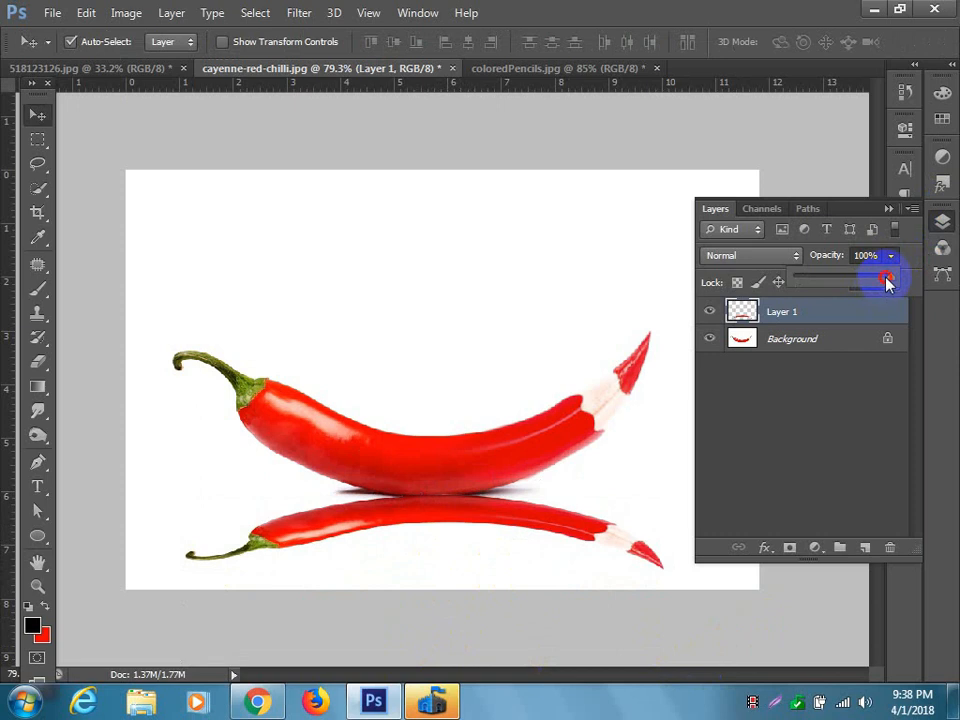
left_click_drag(857, 280, 835, 281)
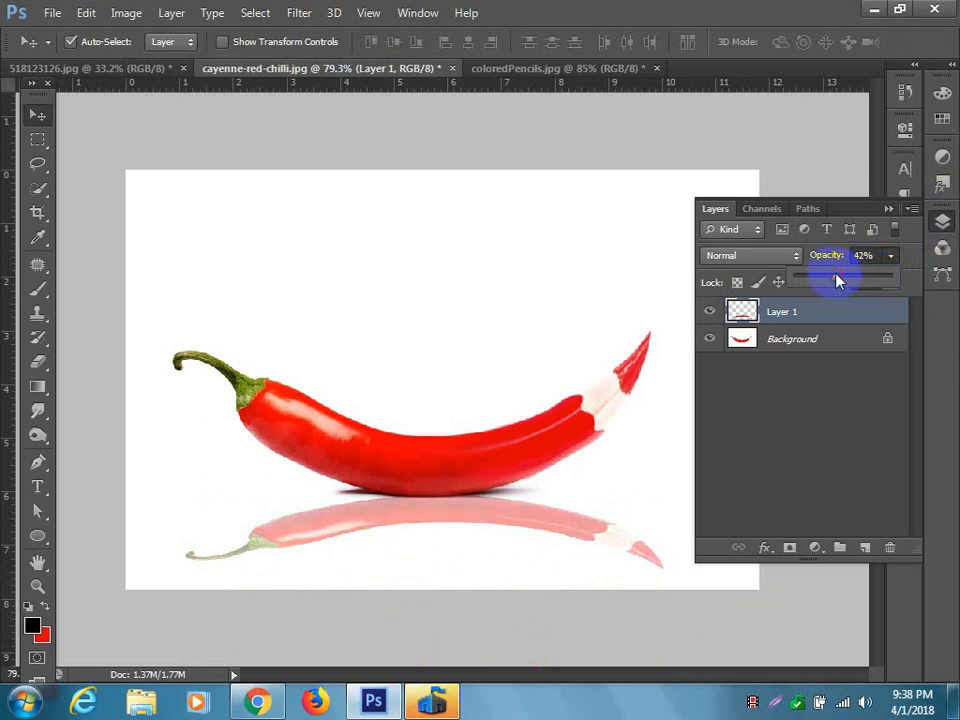
Add an empty layer above the reflection and try a linear orange-yellow gradient on it, drawn upward from the lower part of the canvas.
left_click(37, 387)
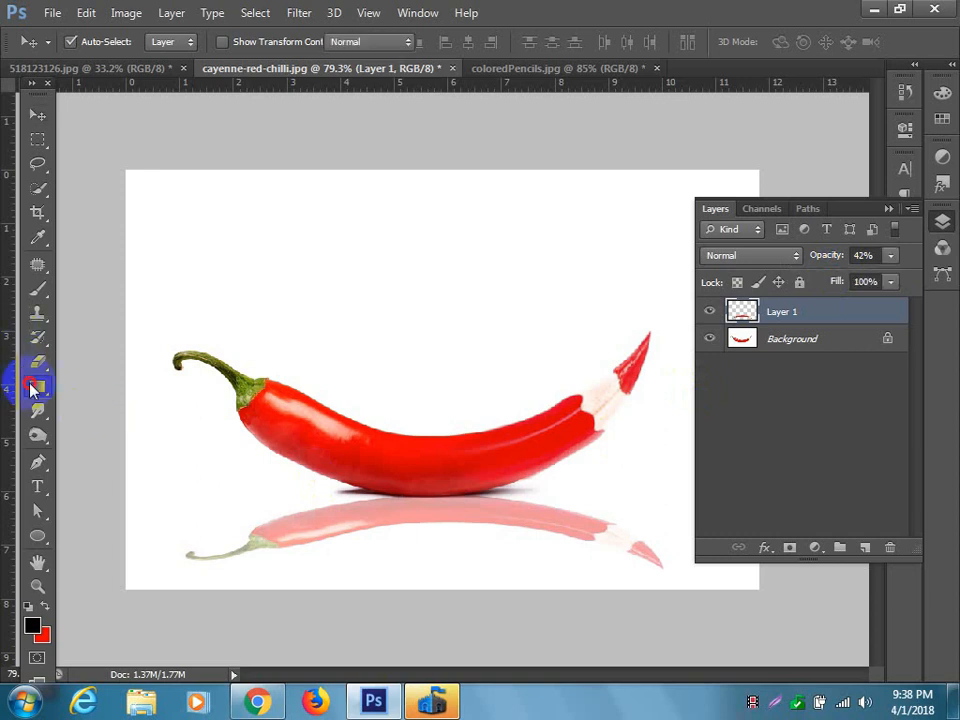
left_click(863, 547)
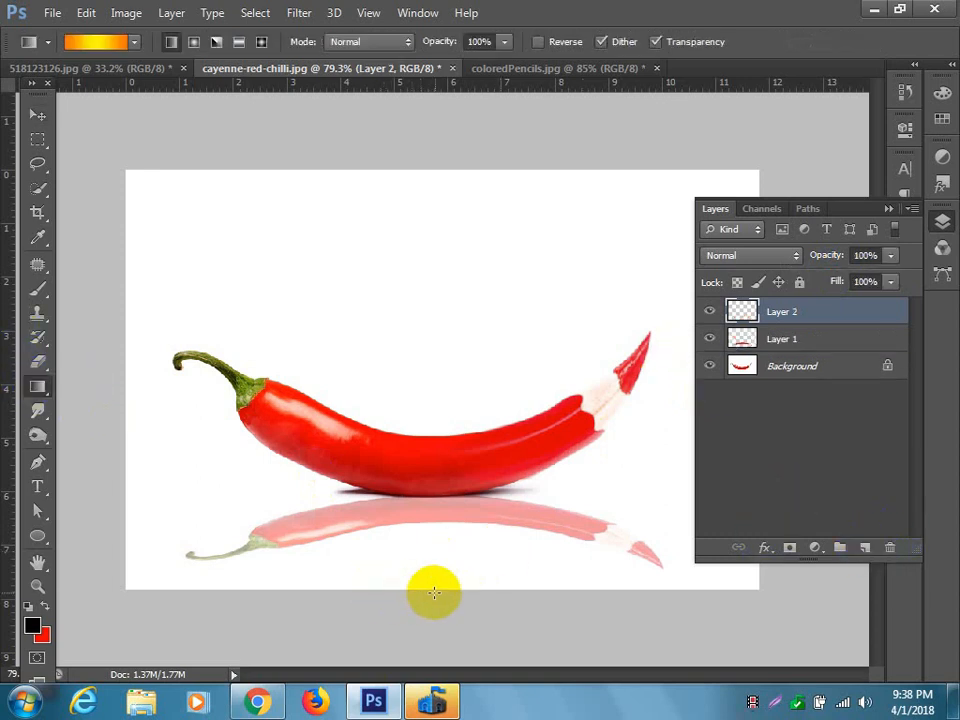
left_click_drag(455, 567, 461, 455)
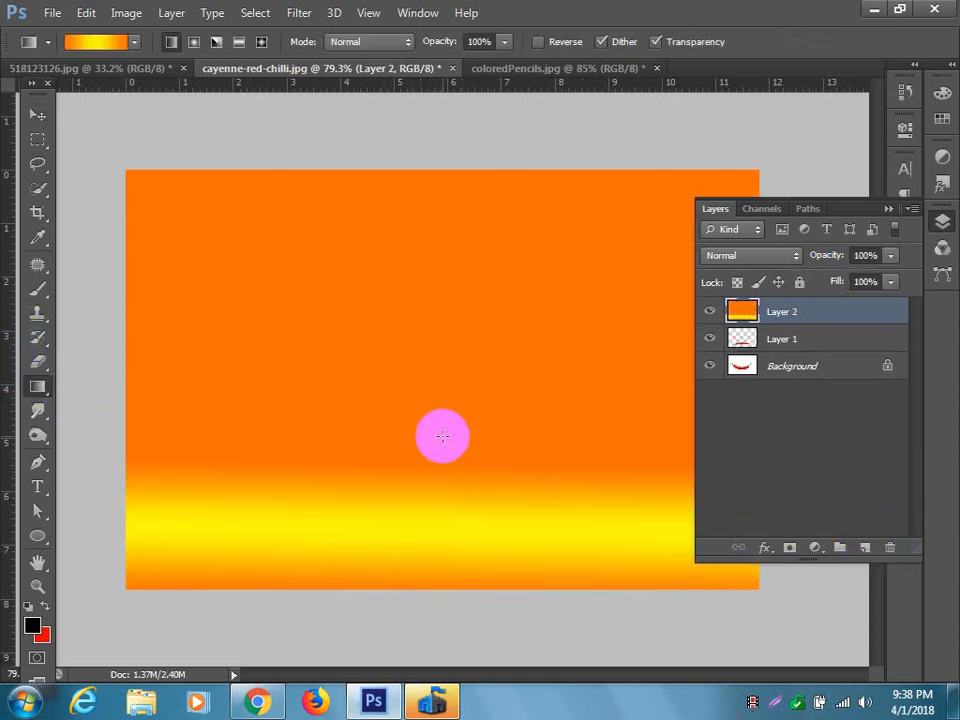
key("ctrl+z")
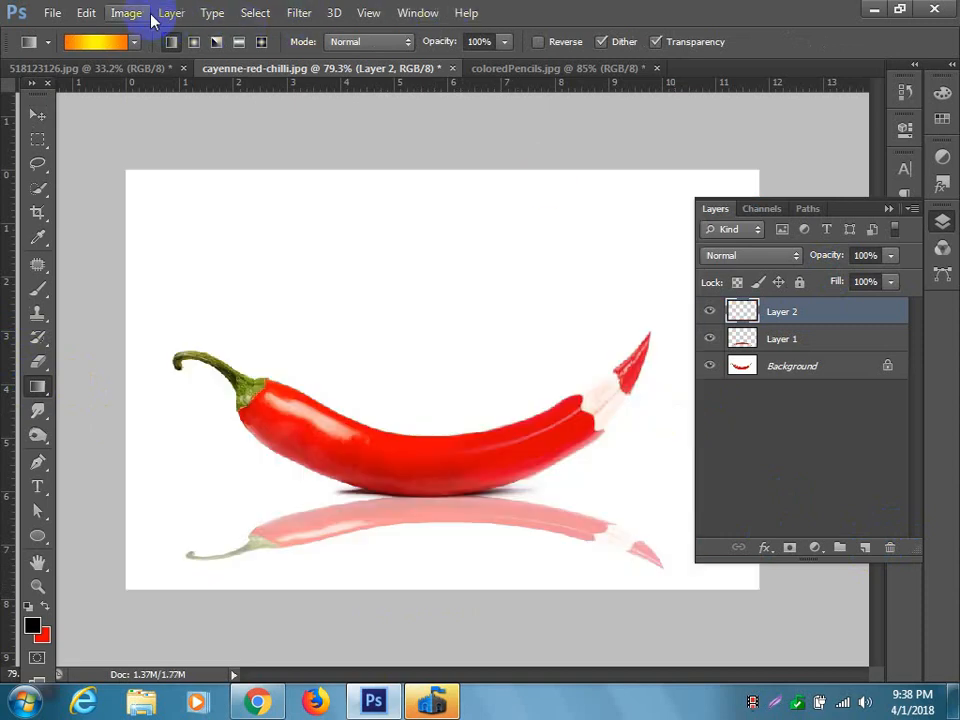
Switch the gradient preset to Foreground to Transparent and draw a black fade on Layer 2 from the canvas's lower edge up above the chilli.
left_click(117, 42)
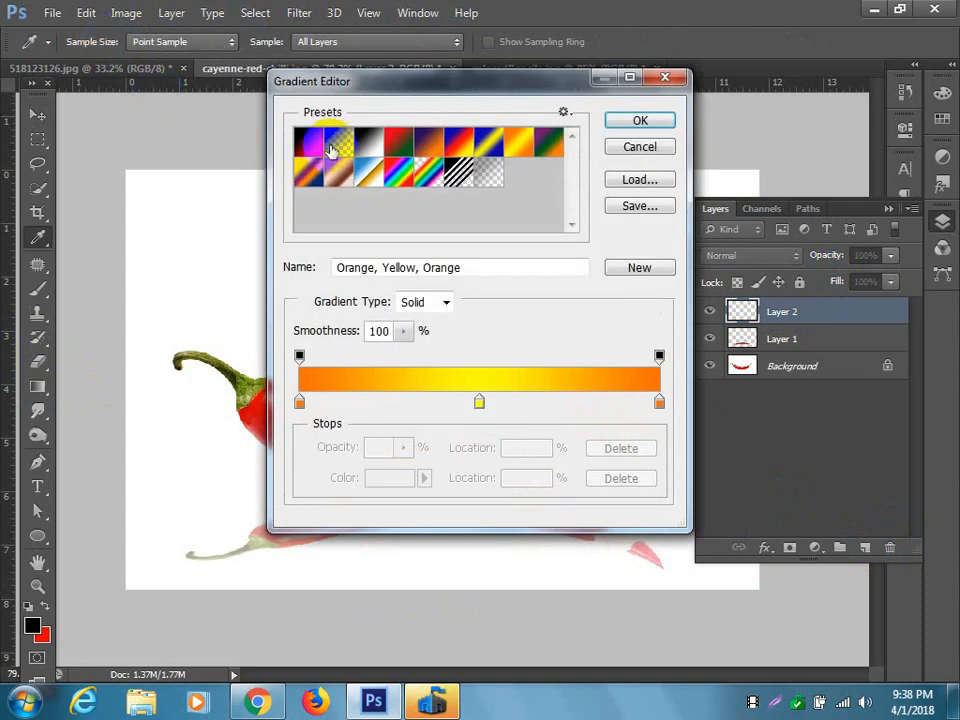
left_click(331, 150)
left_click(640, 120)
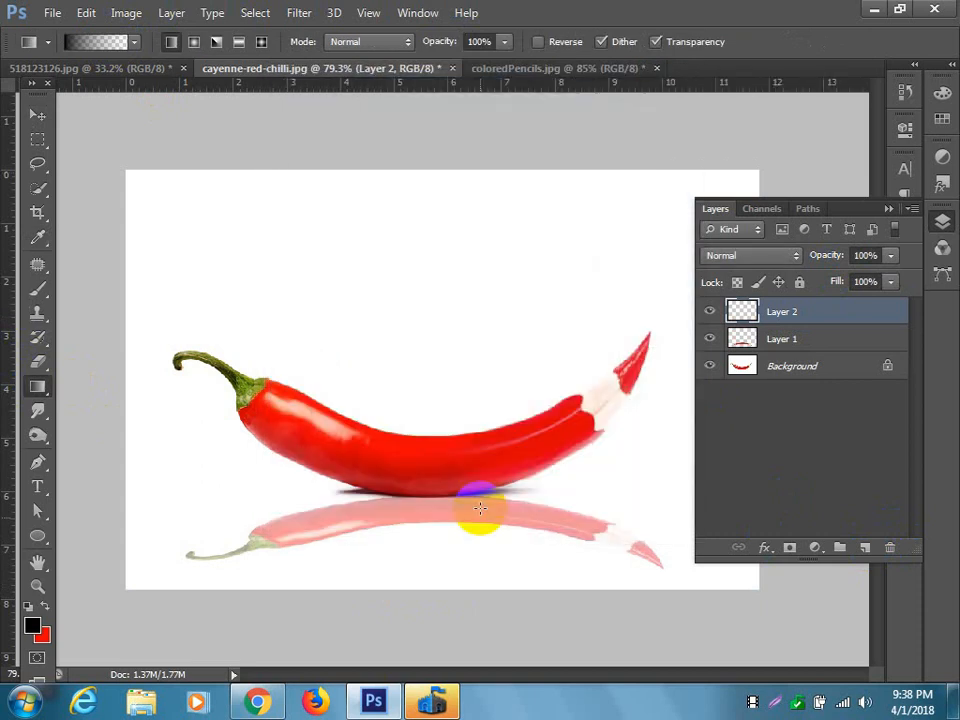
left_click_drag(452, 626, 447, 465)
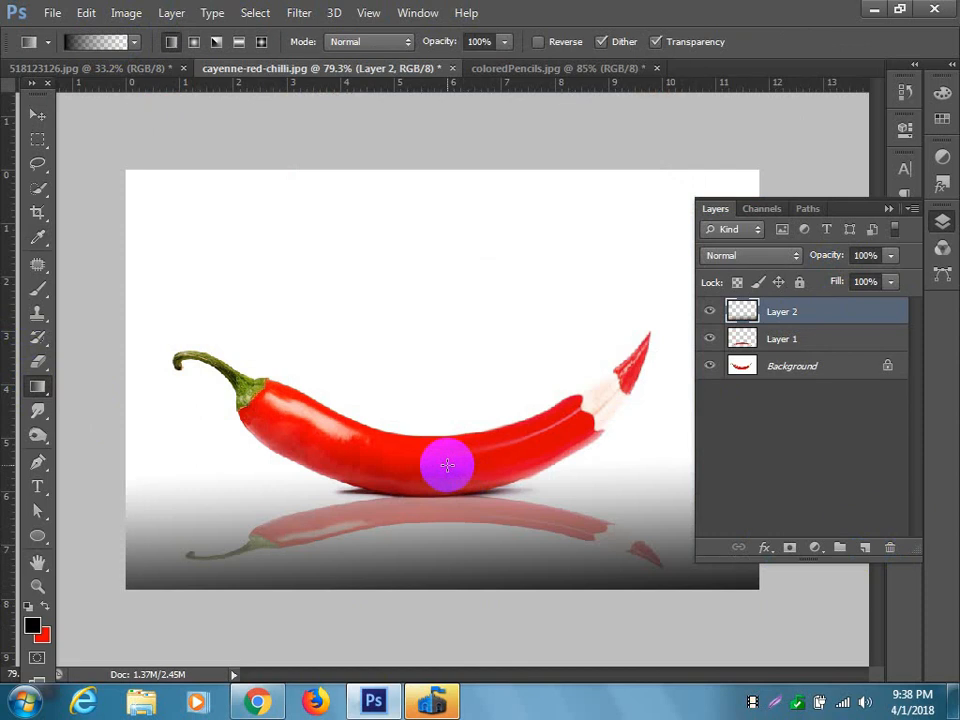
left_click_drag(442, 588, 446, 281)
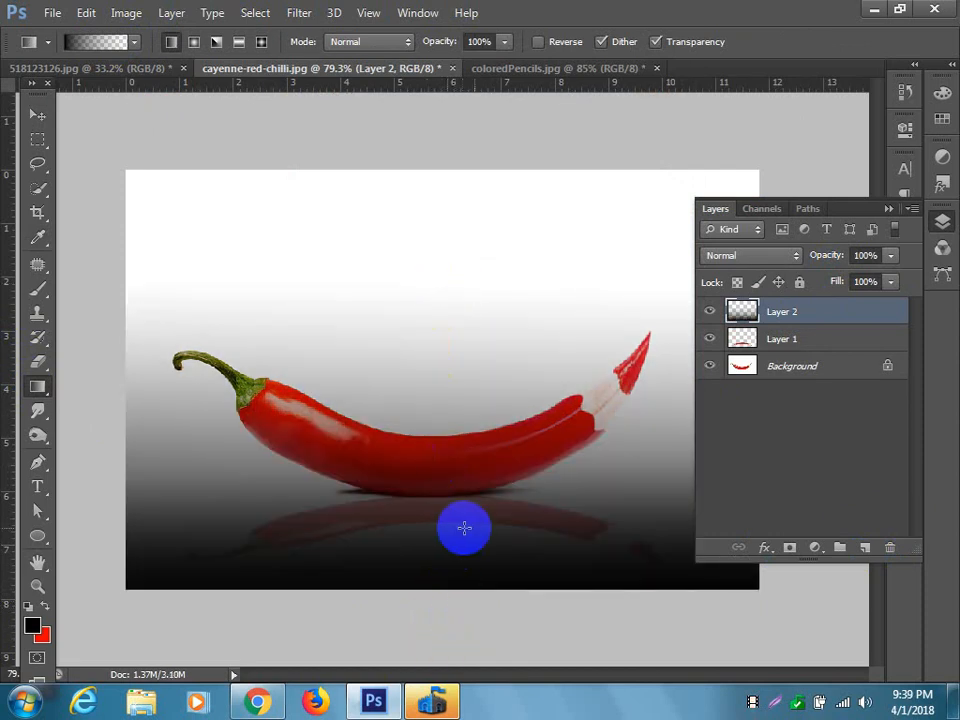
Try clipping the black gradient layer to the reflection layer beneath it.
right_click(820, 323)
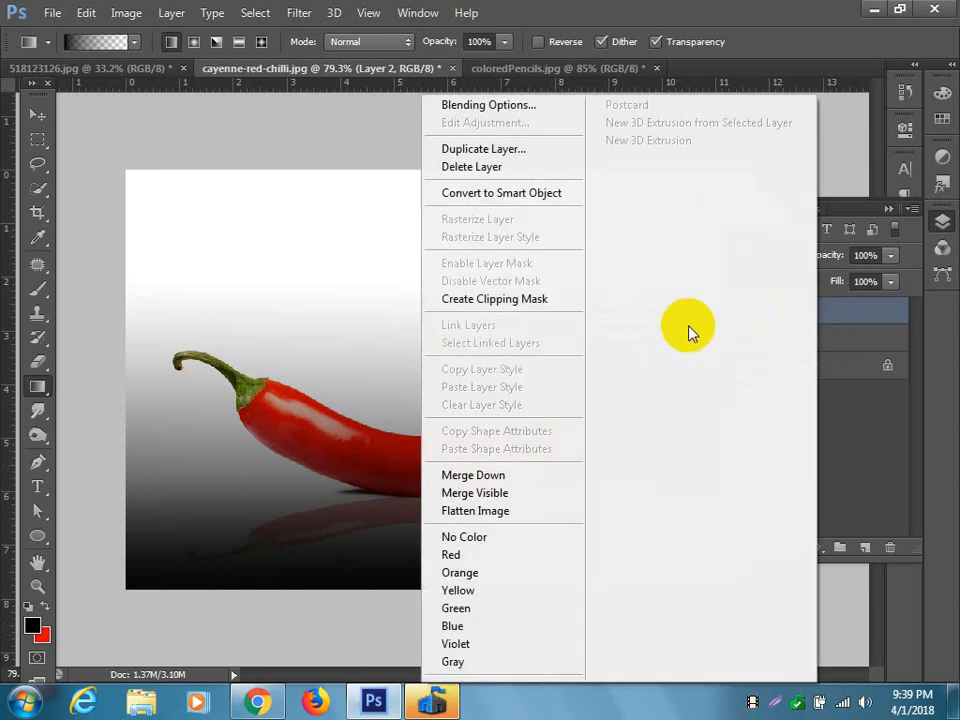
left_click(510, 300)
key("ctrl+z")
Duplicate the gradient layer and place the copy beneath the reflection on Layer 1.
left_click_drag(840, 317, 865, 546)
left_click_drag(822, 319, 825, 360)
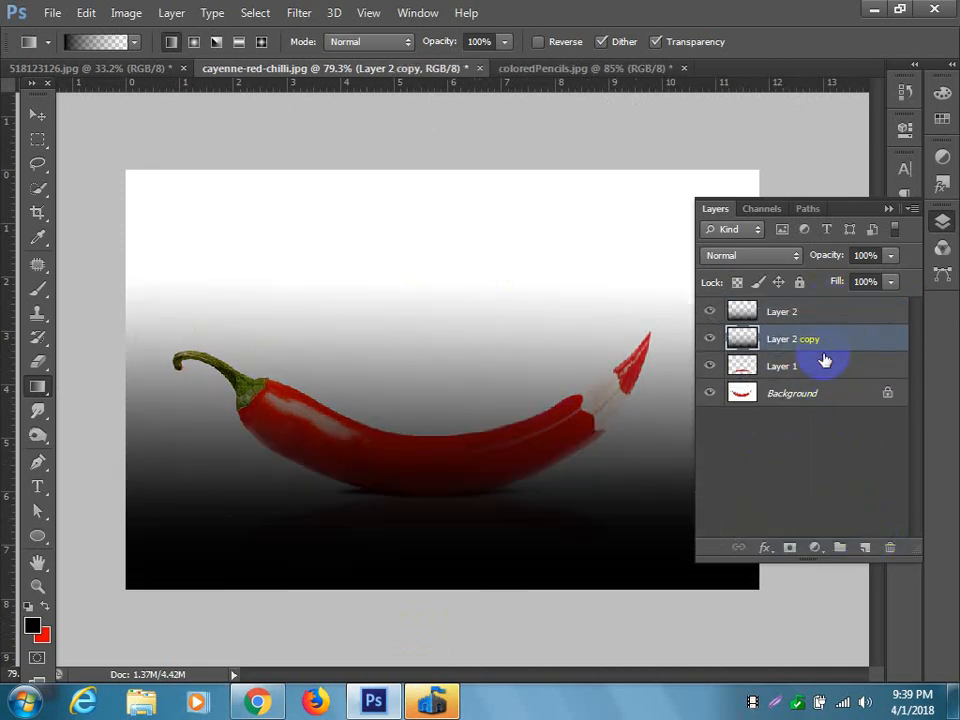
left_click(805, 312)
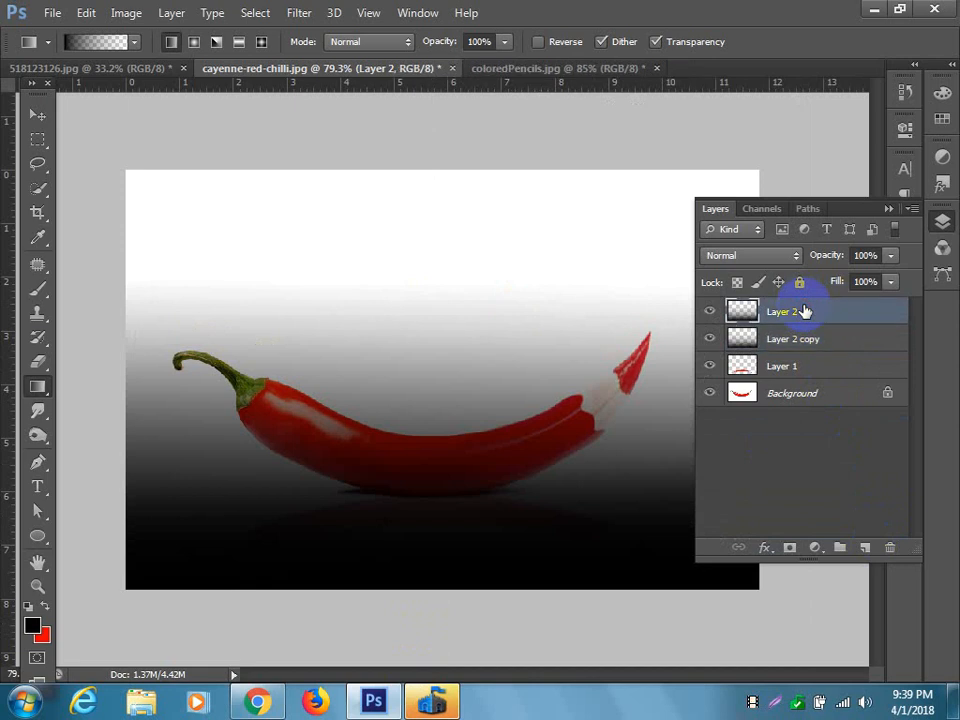
left_click(806, 338)
right_click(806, 338)
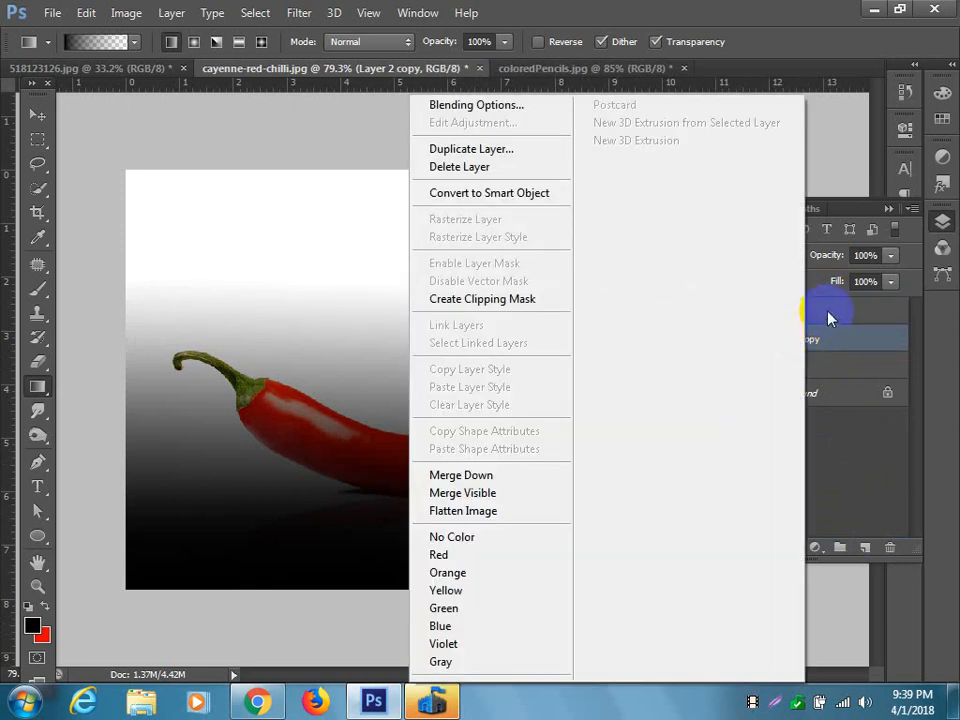
left_click(829, 317)
left_click_drag(822, 339, 820, 373)
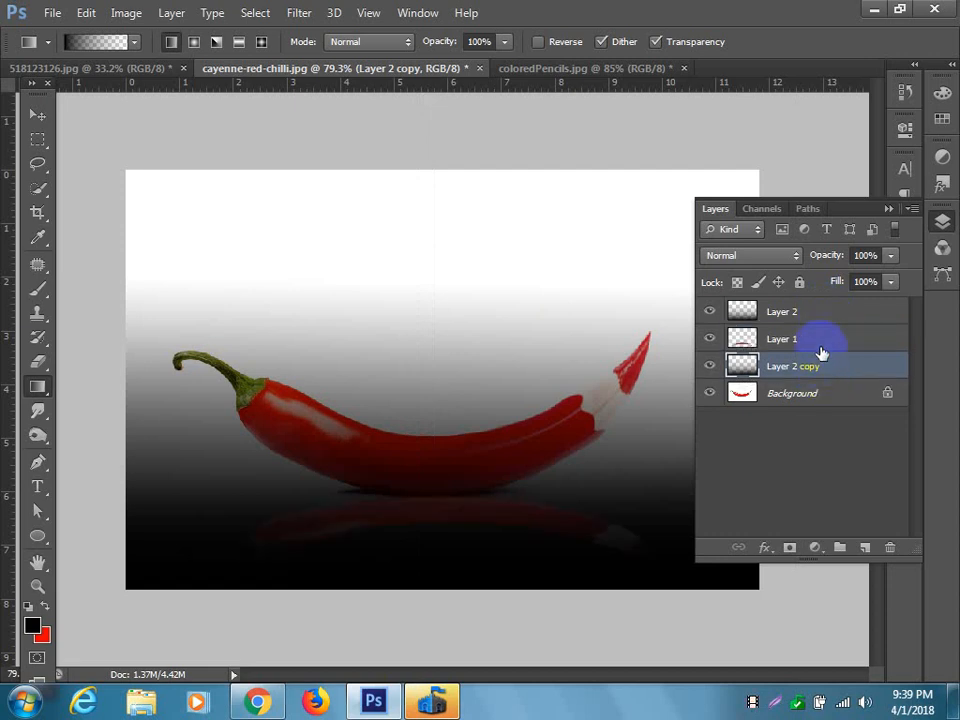
Clip the upper gradient, Layer 2, to the reflection on Layer 1 with a clipping mask.
left_click(816, 315)
right_click(800, 320)
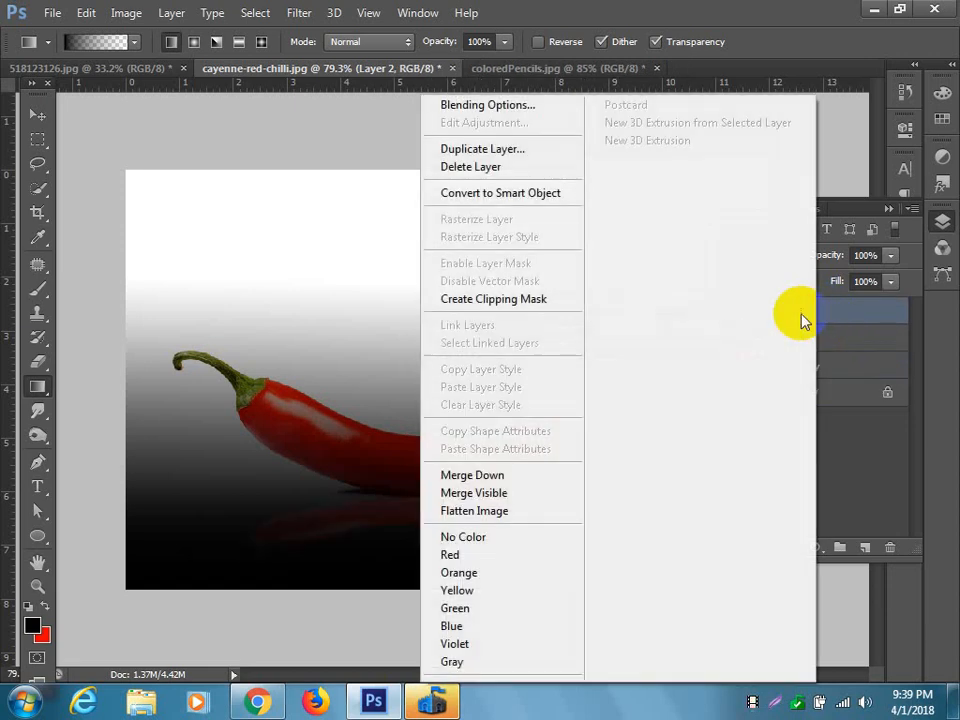
left_click(521, 298)
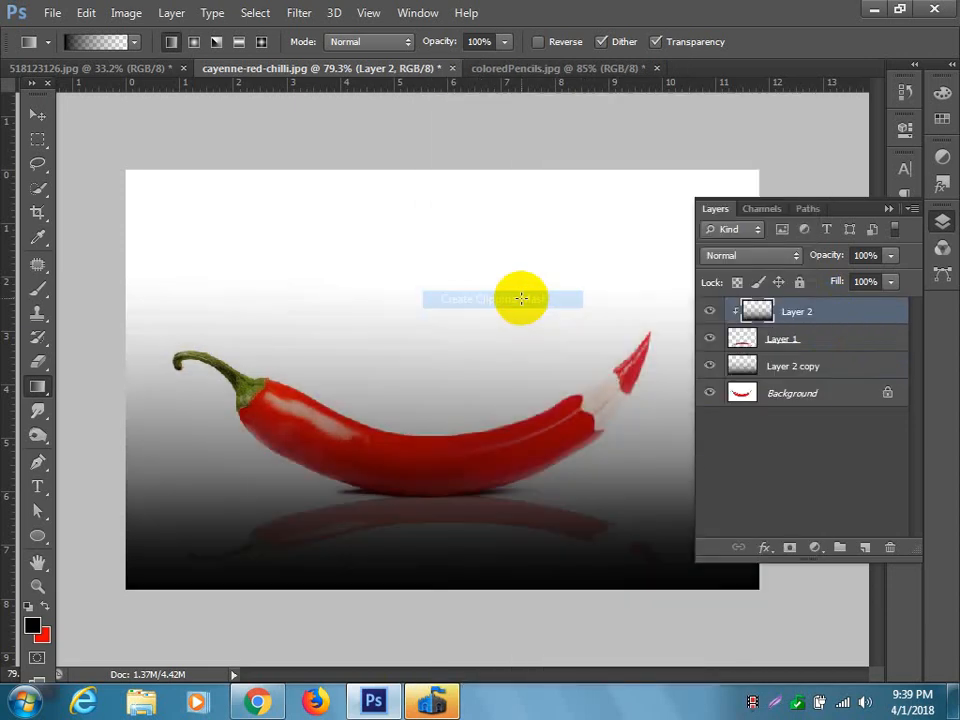
Convert the locked Background into a regular layer named Layer 0.
left_click(813, 395)
left_click(840, 320)
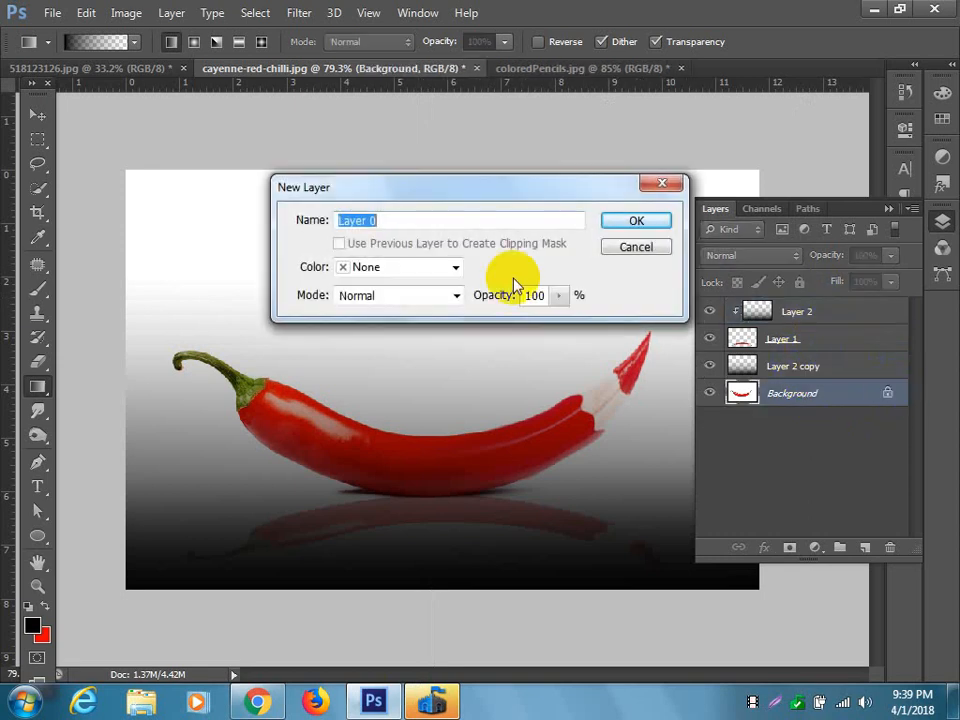
left_click(636, 220)
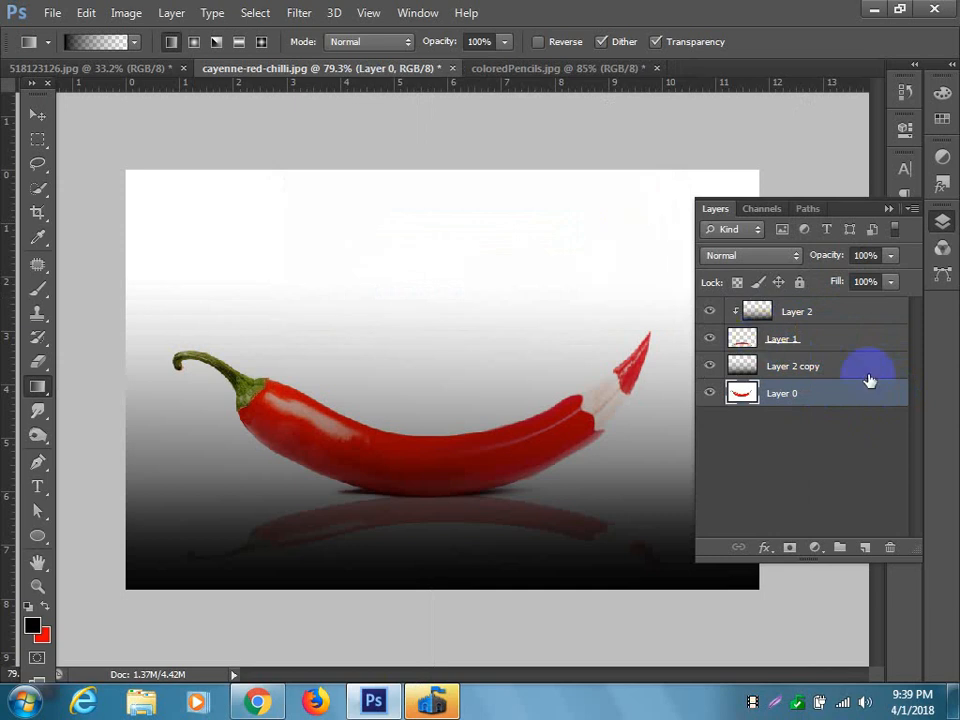
Try placing a duplicate of the reflection layer at the top of the layer stack.
left_click(785, 340)
left_click_drag(800, 342, 824, 307)
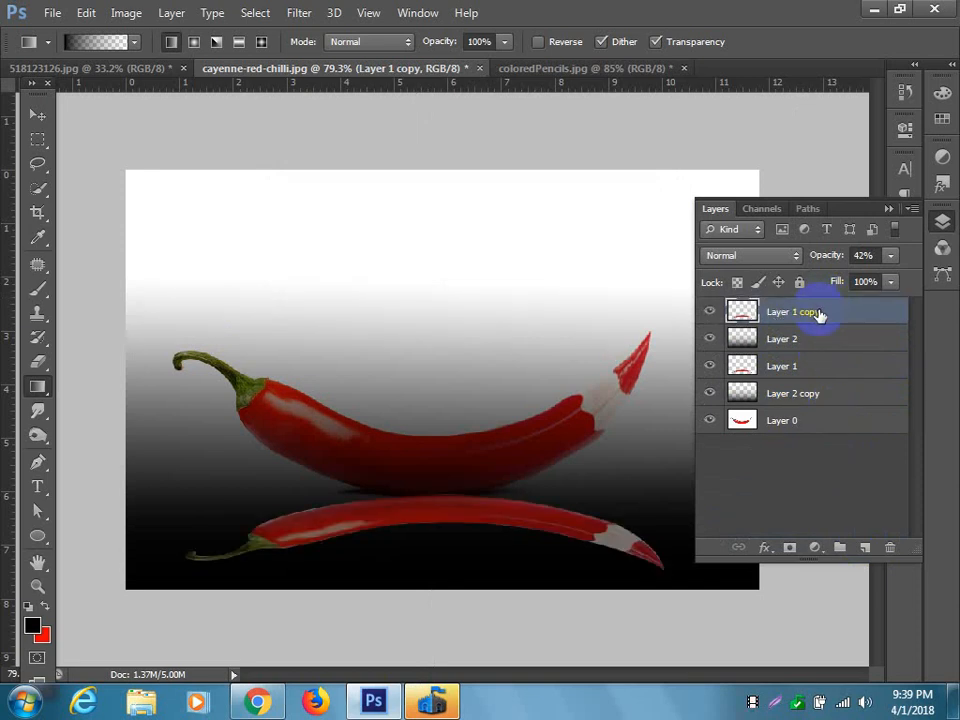
key("ctrl+bracketleft")
key("ctrl+alt+z")
key("ctrl+alt+z")
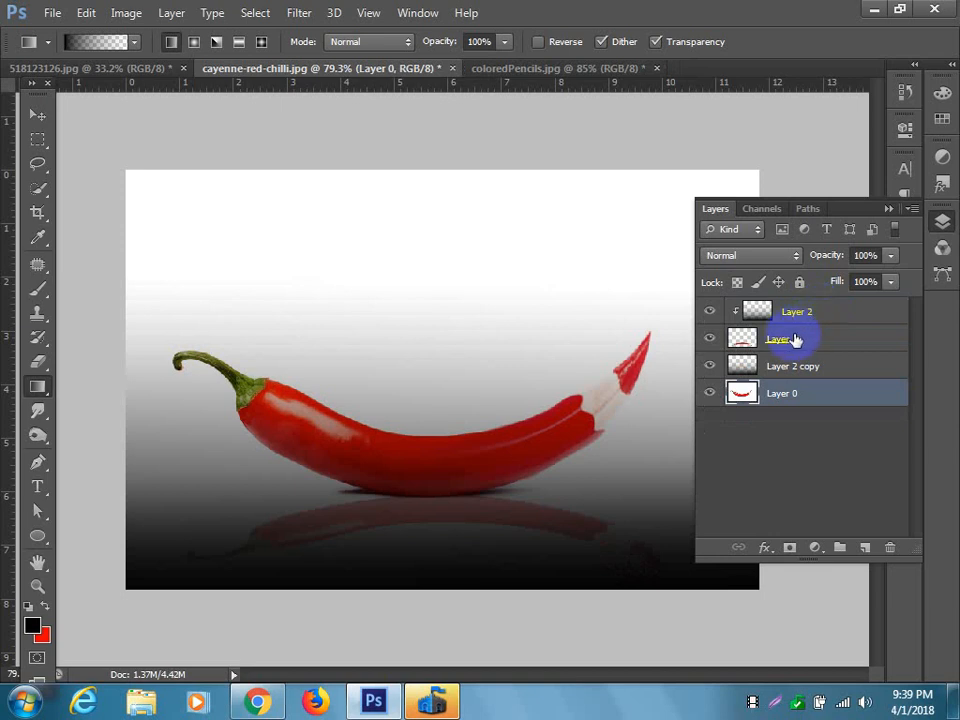
Duplicate Layer 0 to the top of the stack and set its blend mode to Overlay after trying Screen and Linear Dodge.
left_click_drag(759, 397, 864, 531)
left_click_drag(814, 392, 816, 305)
left_click(752, 256)
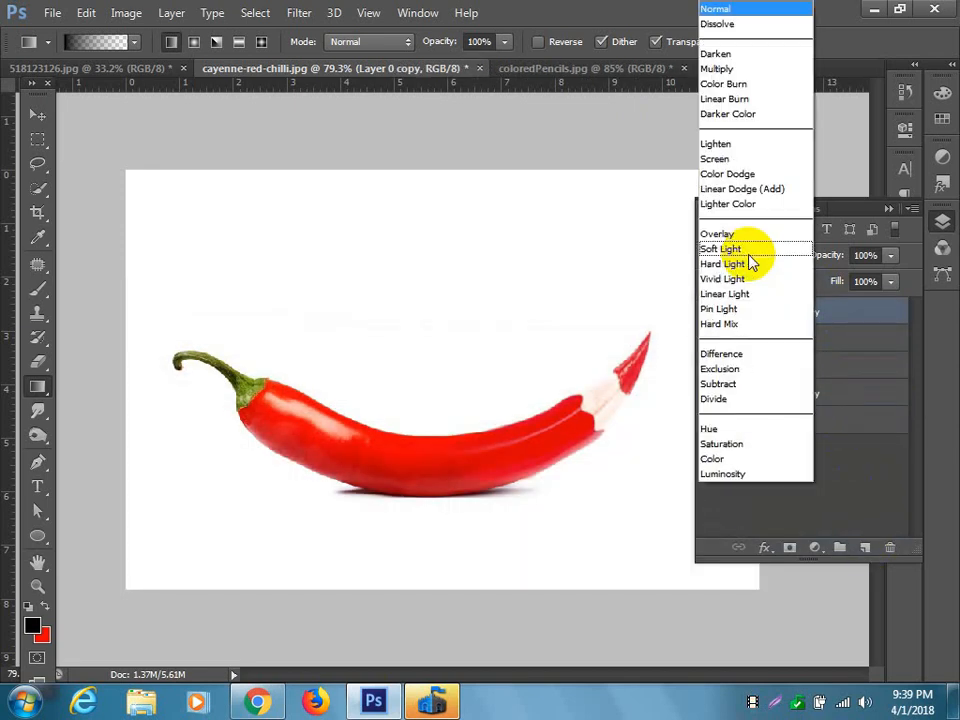
left_click(723, 157)
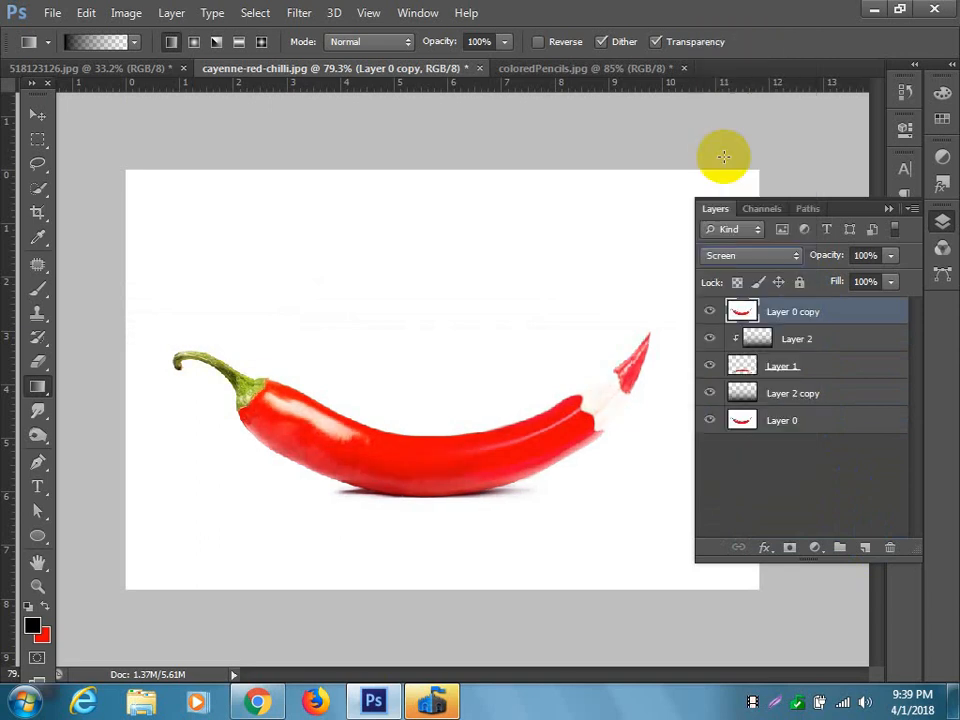
scroll(764, 257, "down", 2)
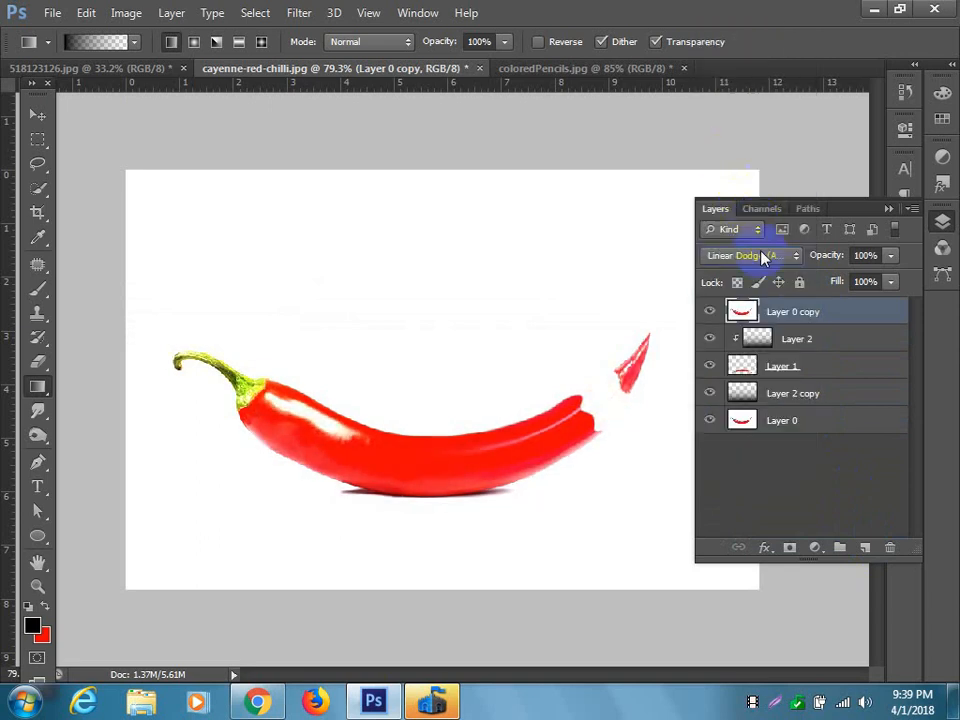
scroll(764, 257, "down", 2)
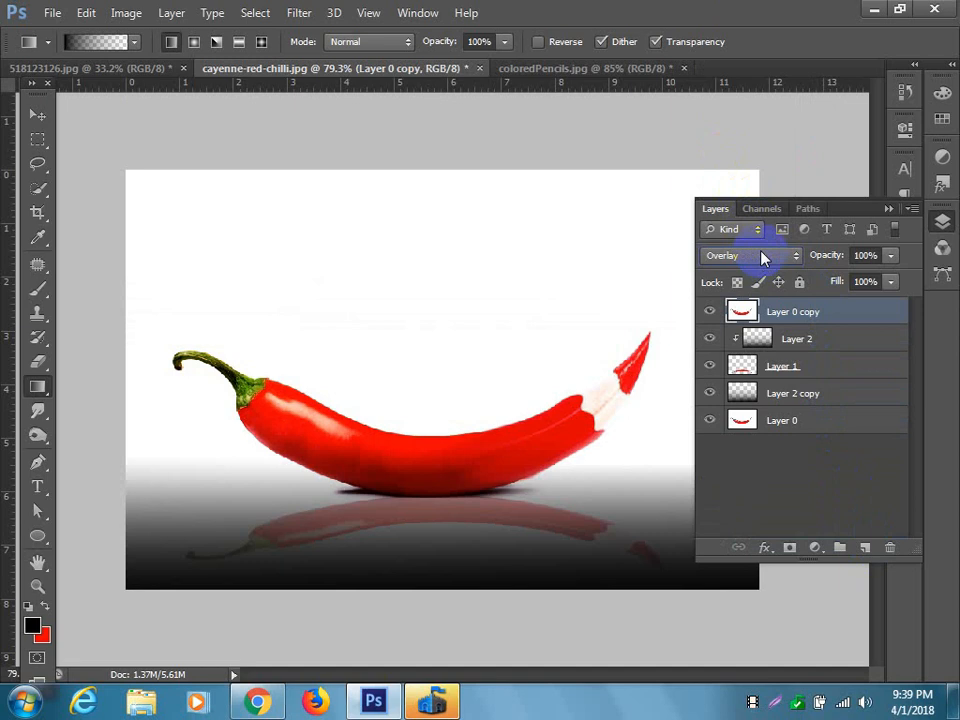
left_click(886, 208)
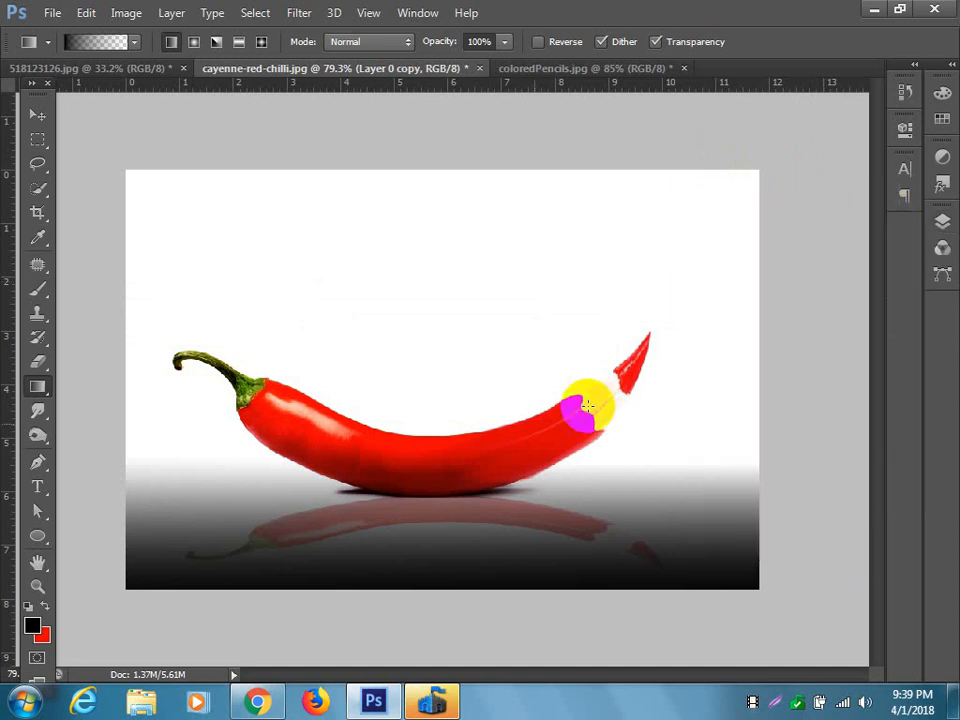
left_click(37, 115)
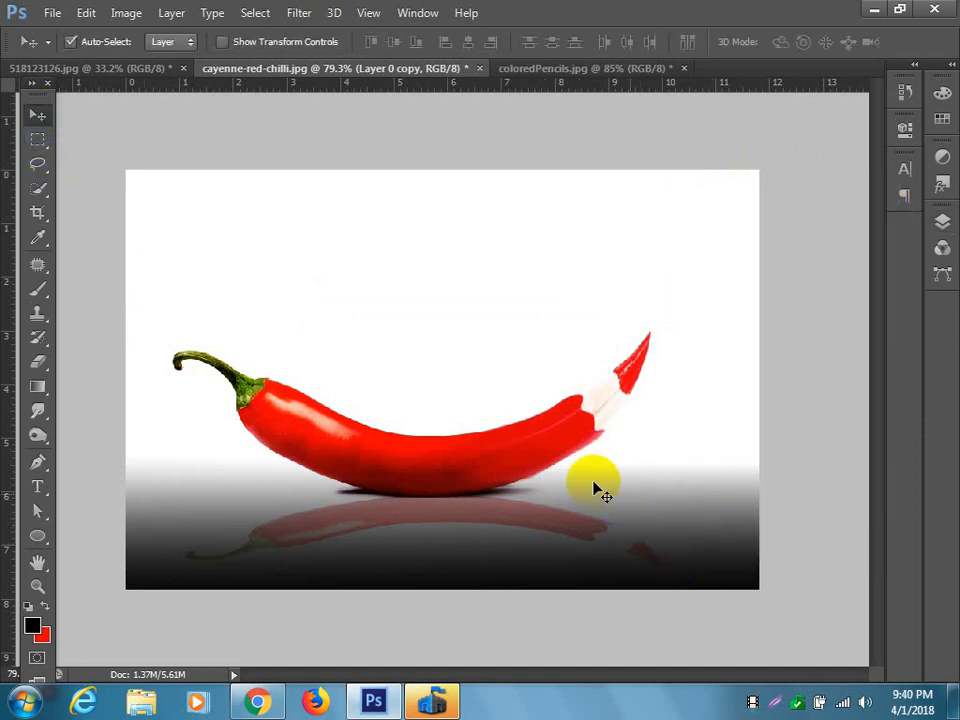
mouse_move(664, 525)
left_mouse_down()
mouse_move(681, 540)
mouse_move(683, 523)
left_mouse_up()
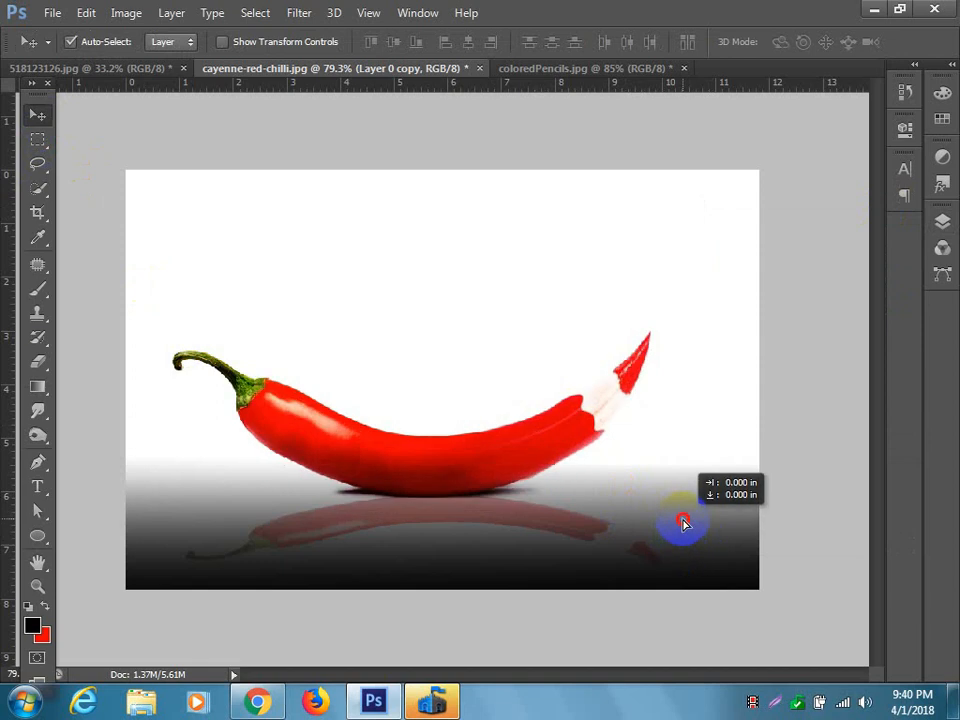
left_click(872, 482)
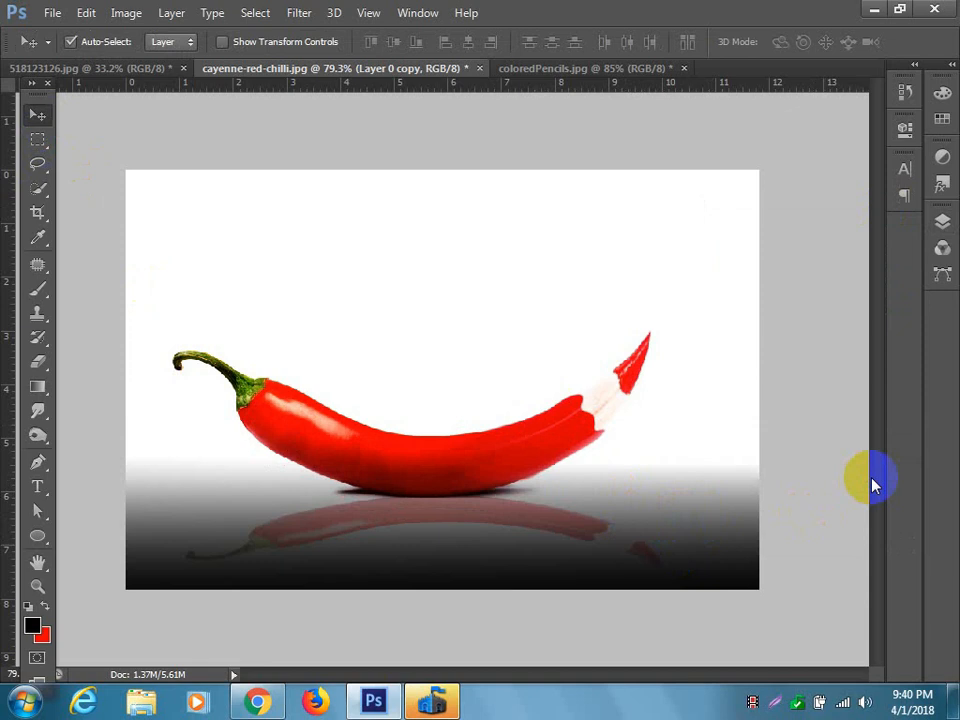
Toggle Layer 2's visibility to compare the composite, and hide Layer 1 and Layer 2 copy.
left_click(938, 222)
left_click(793, 309)
left_click(710, 339)
left_click(710, 339)
left_click(710, 339)
left_click(710, 339)
left_click(710, 366)
left_click(710, 366)
left_click(712, 368)
left_click(712, 393)
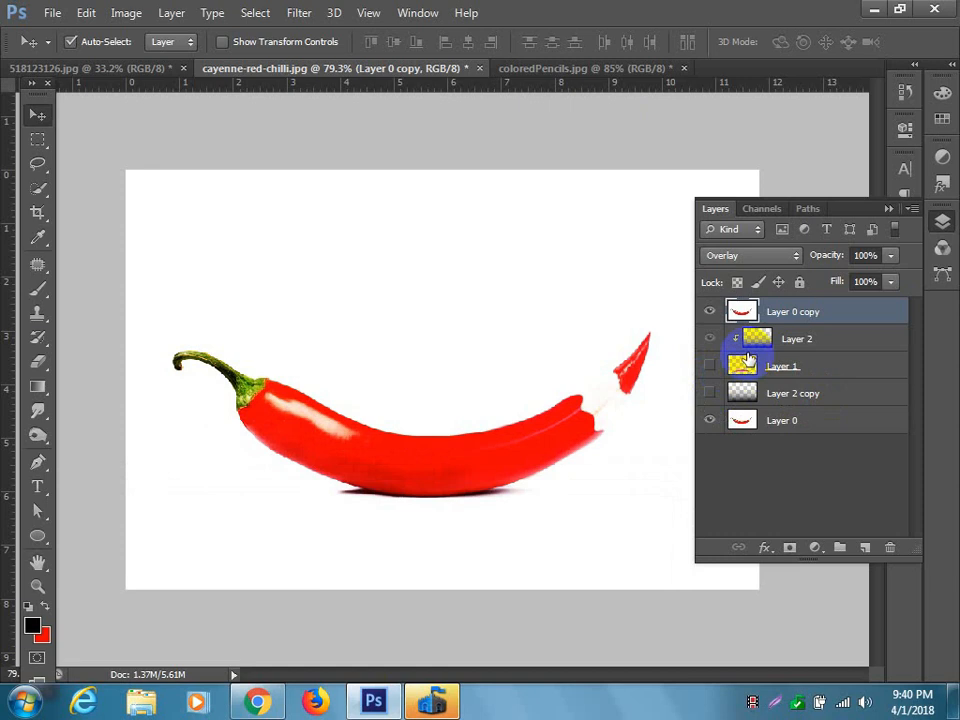
Try loading selections from the layer outlines, and load the chilli-pencil's work path as the selection.
left_click_drag(750, 358, 750, 312)
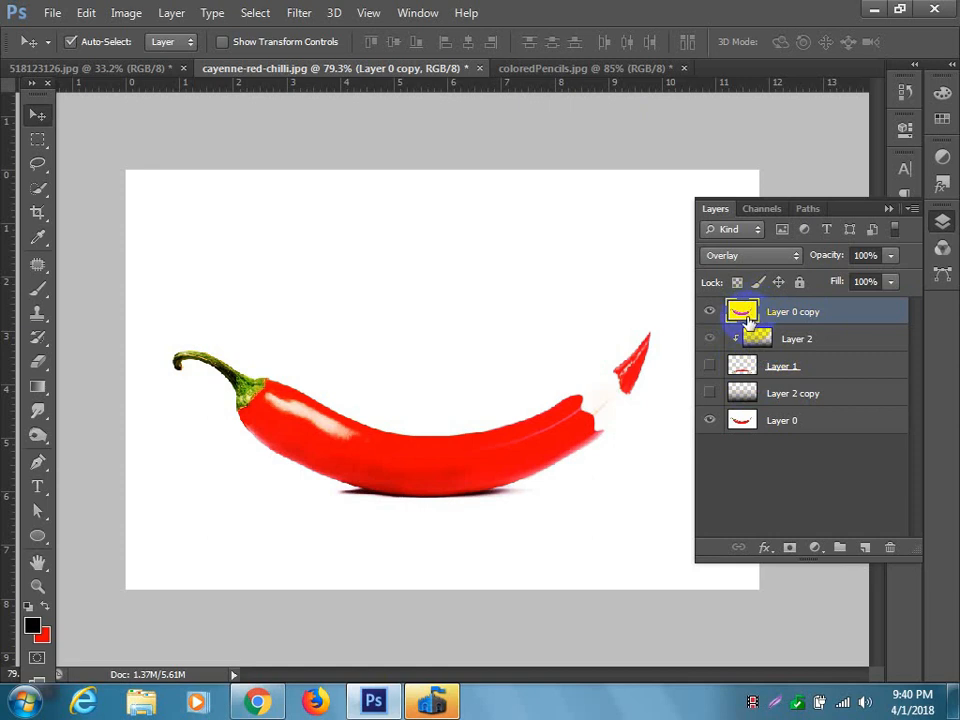
left_click(745, 315, "ctrl")
left_click(746, 368, "ctrl")
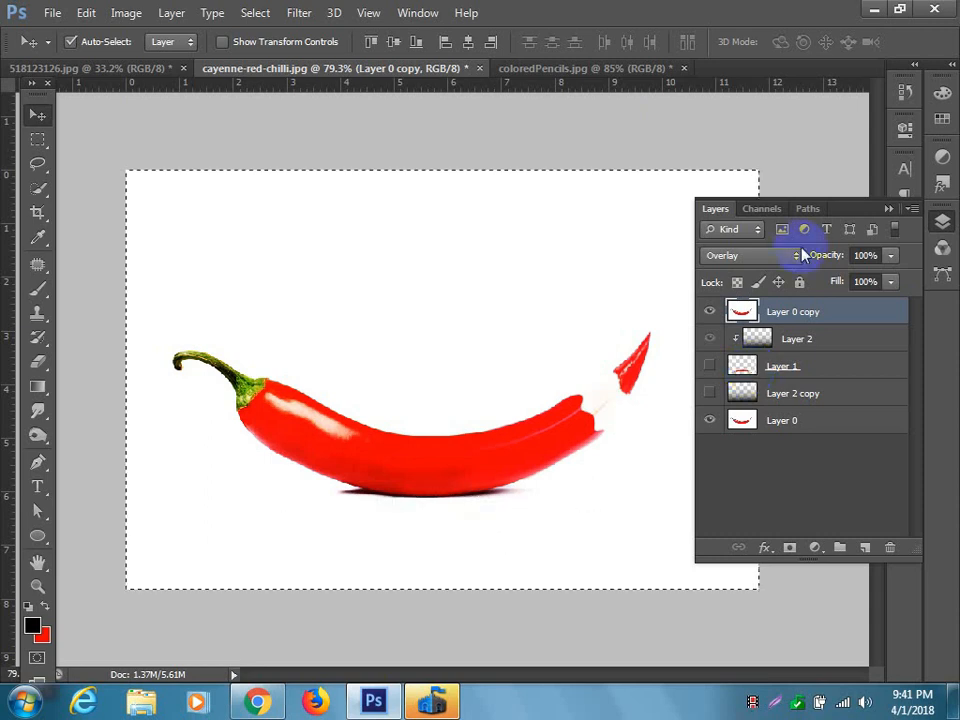
left_click(812, 209)
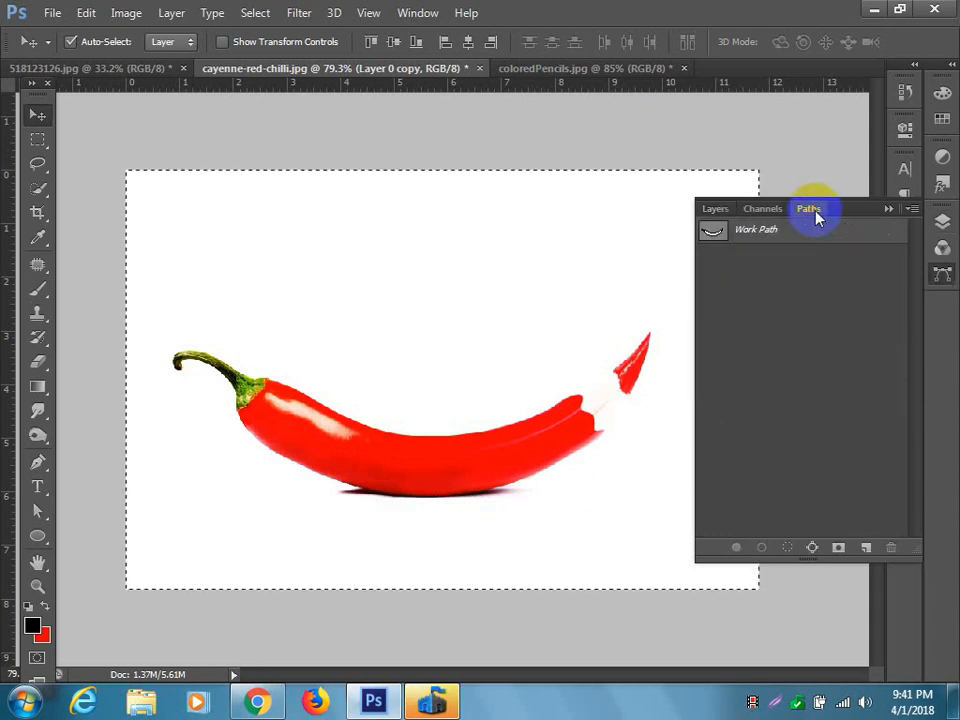
left_click(711, 234, "ctrl")
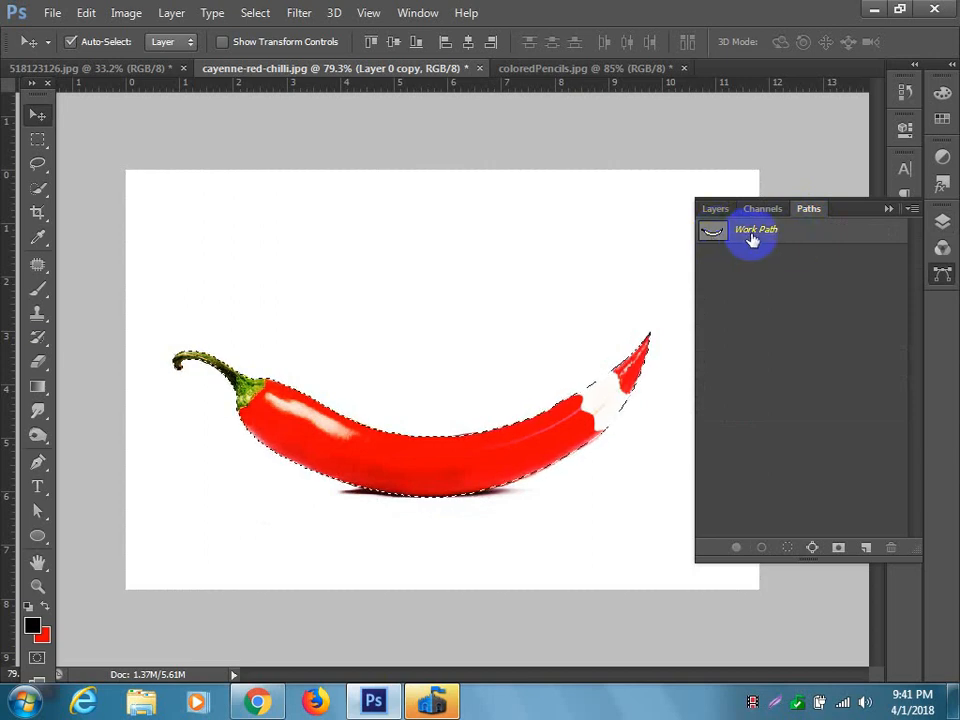
Fill the work path on Layer 0 copy with the black foreground colour in Normal mode at 100% opacity.
right_click(755, 236)
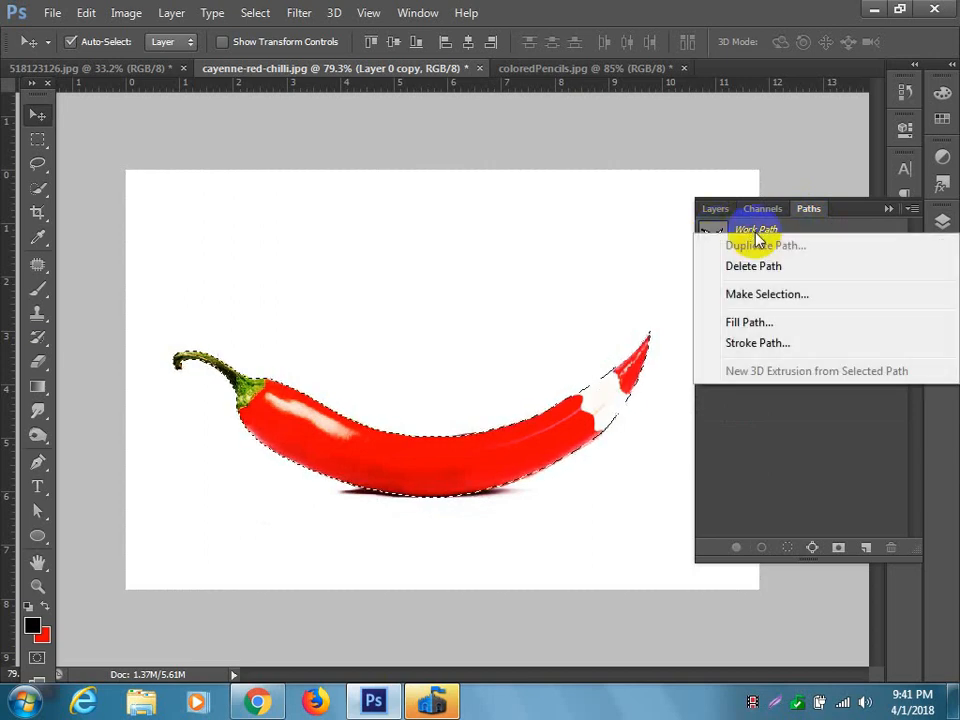
left_click(765, 326)
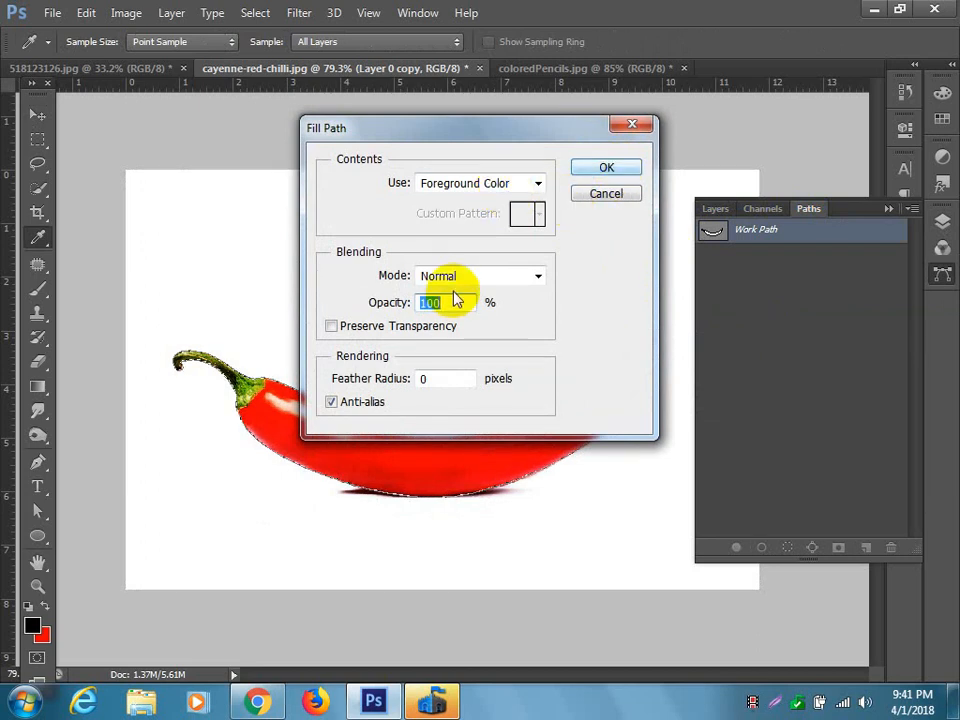
left_click(601, 168)
key("v")
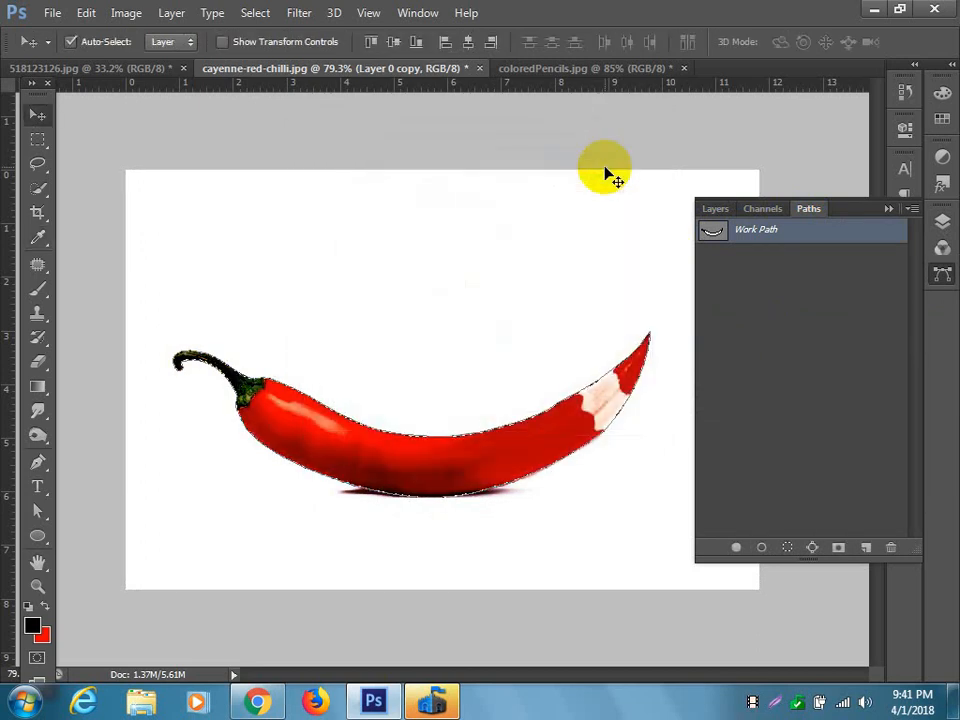
left_click(757, 254)
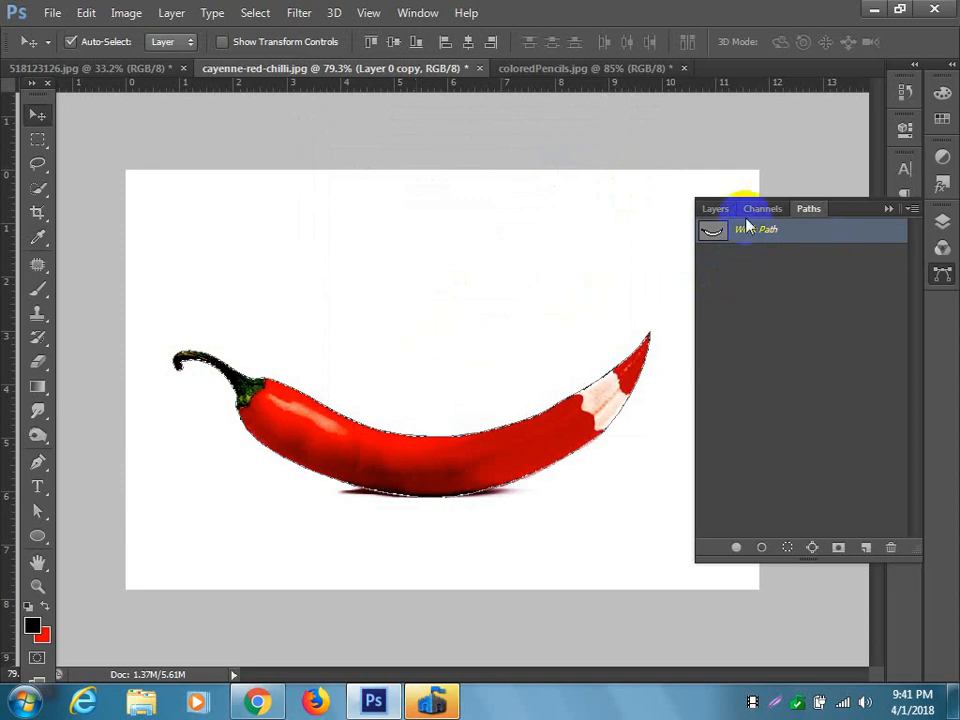
Move the selected black-filled chilli shape on Layer 0 copy slightly up and to the right.
left_click(714, 212)
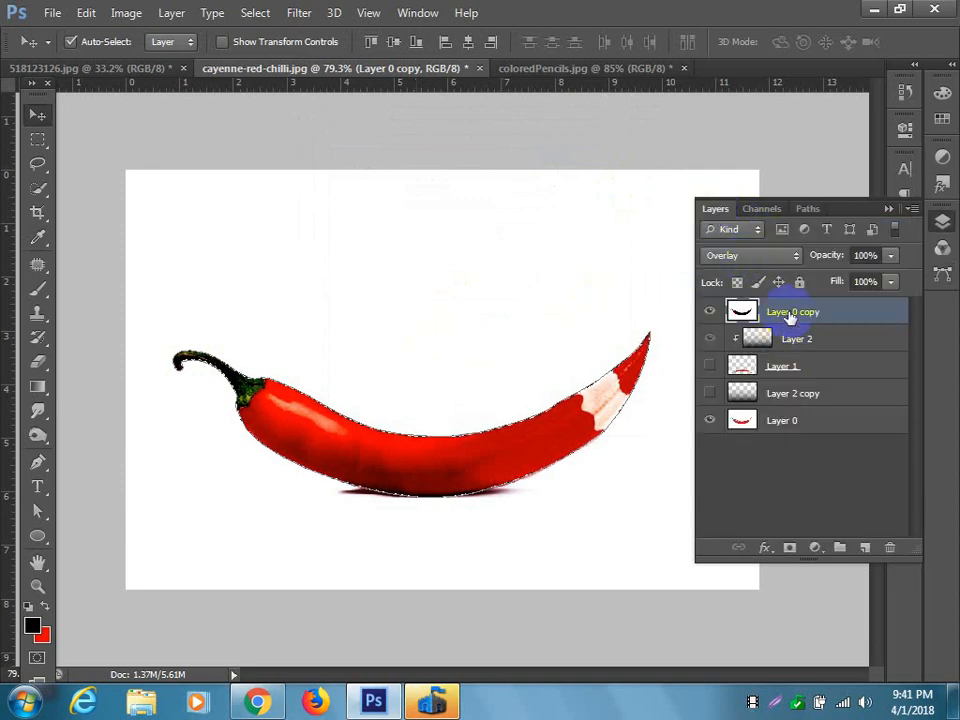
mouse_move(407, 461)
left_mouse_down()
mouse_move(414, 379)
mouse_move(407, 519)
mouse_move(413, 458)
left_mouse_up()
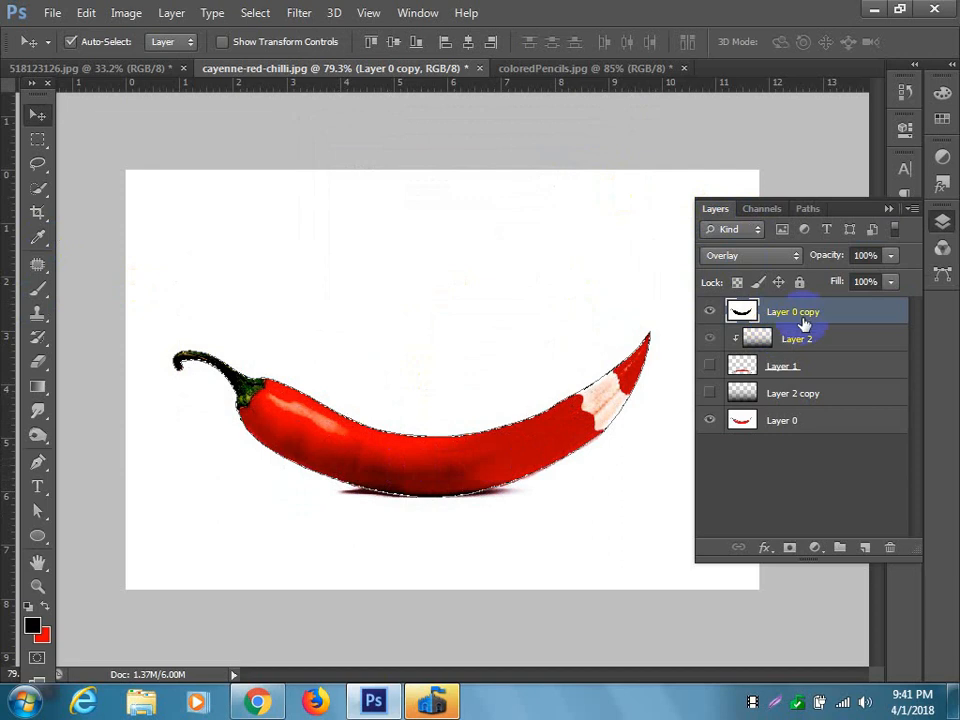
mouse_move(484, 454)
left_mouse_down()
mouse_move(487, 376)
mouse_move(484, 443)
mouse_move(498, 448)
left_mouse_up()
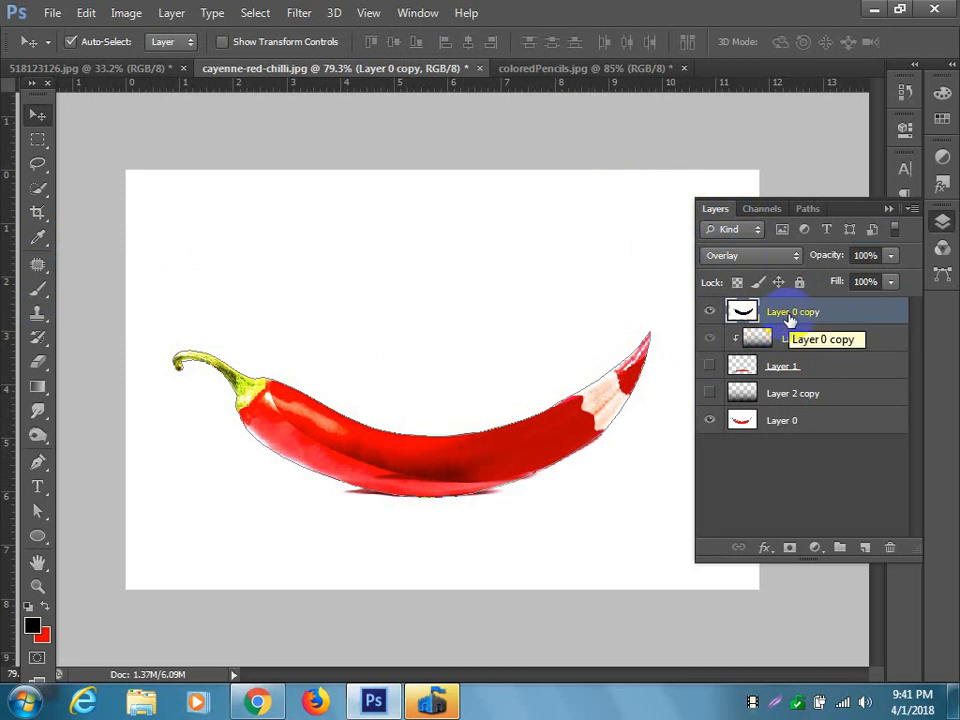
Undo the new blank layer and step back through the recent moves, black fill and path selection on Layer 0 copy.
left_click(865, 547)
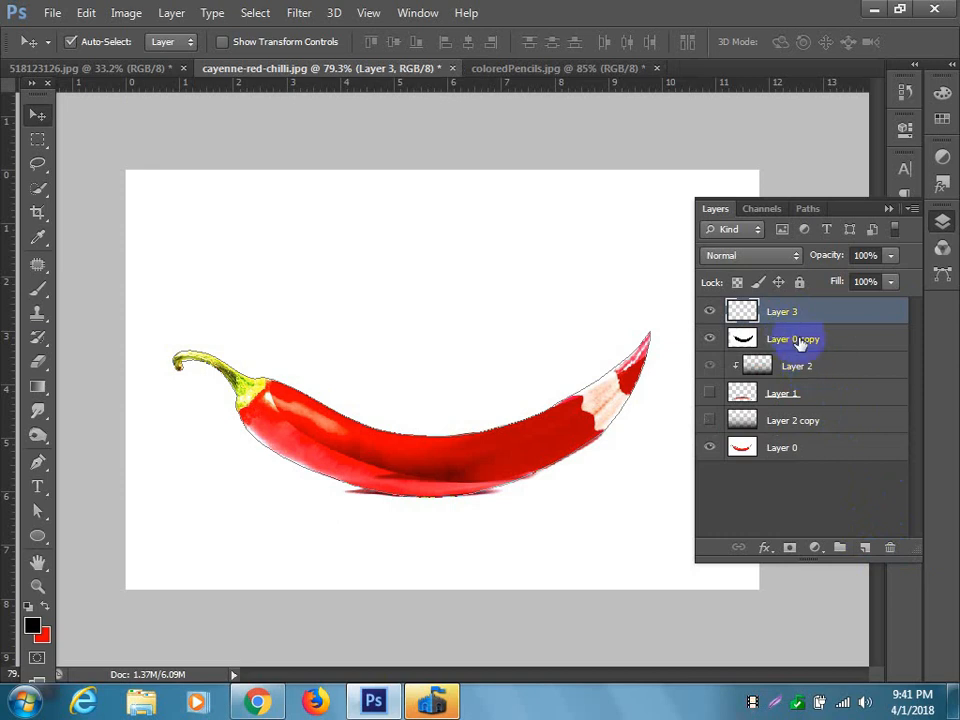
key("ctrl+z")
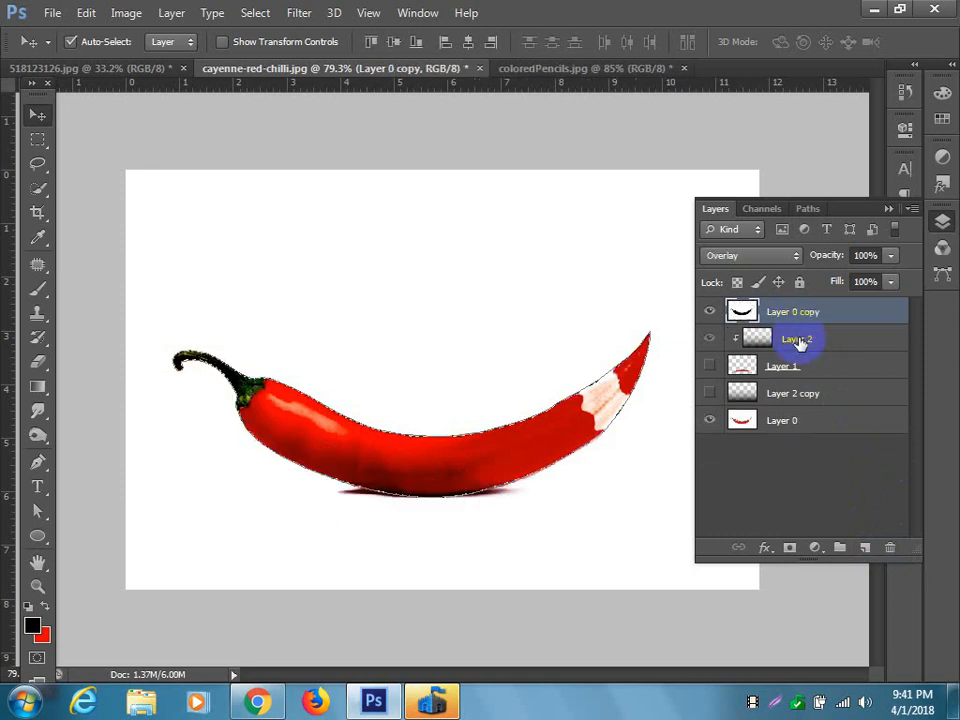
key("ctrl+alt+z")
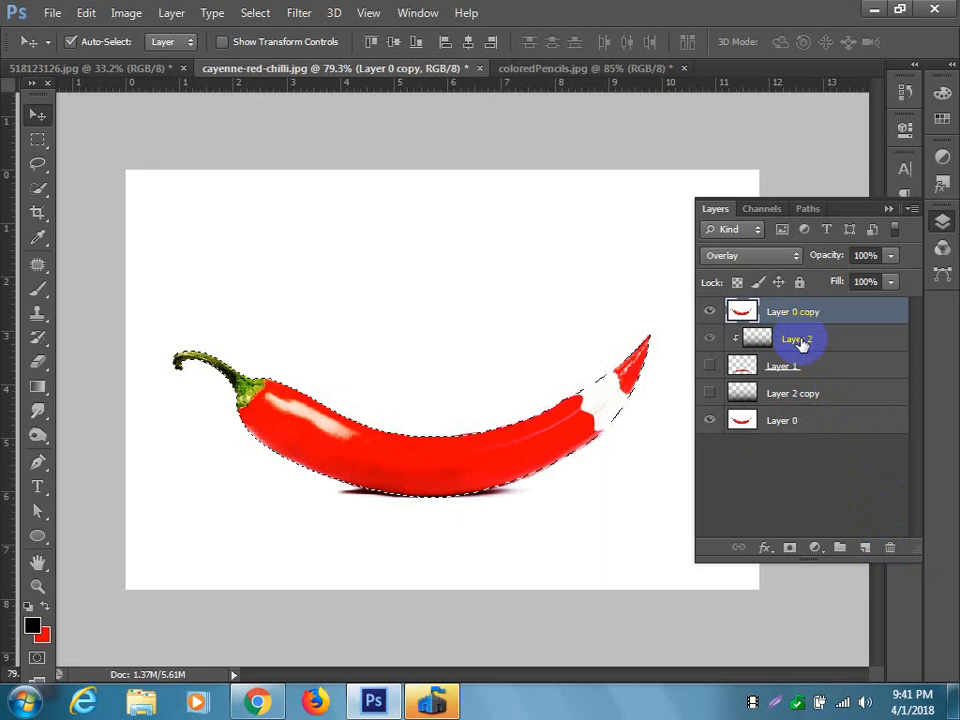
key("ctrl+alt+z")
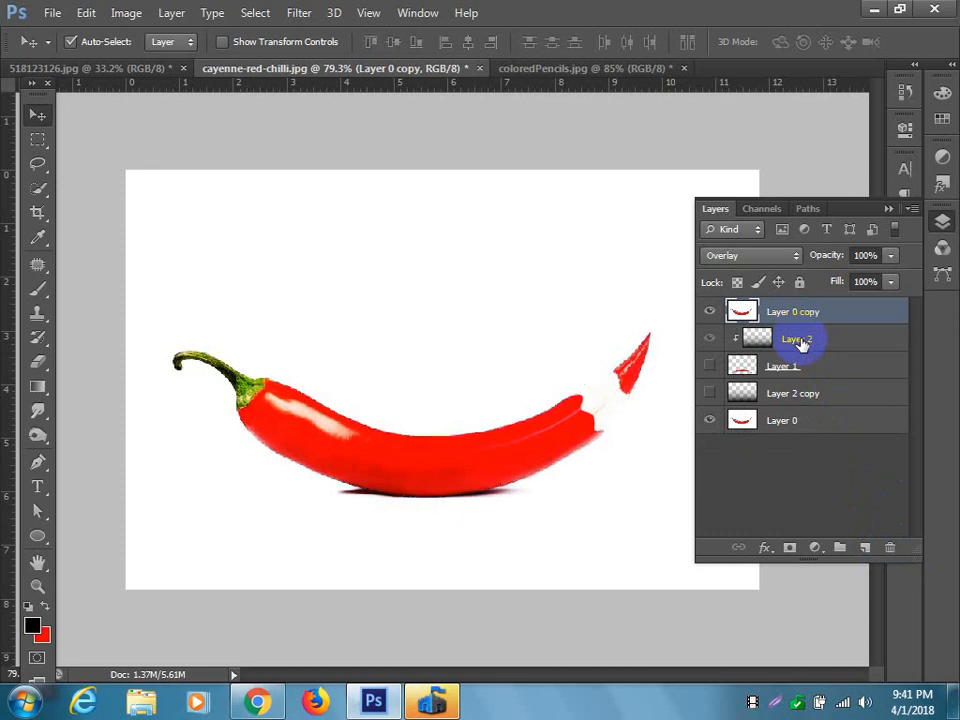
Fill the work path on Layer 0 copy using the foreground colour, Normal mode, 100% opacity and 0-pixel feather.
left_click(806, 207)
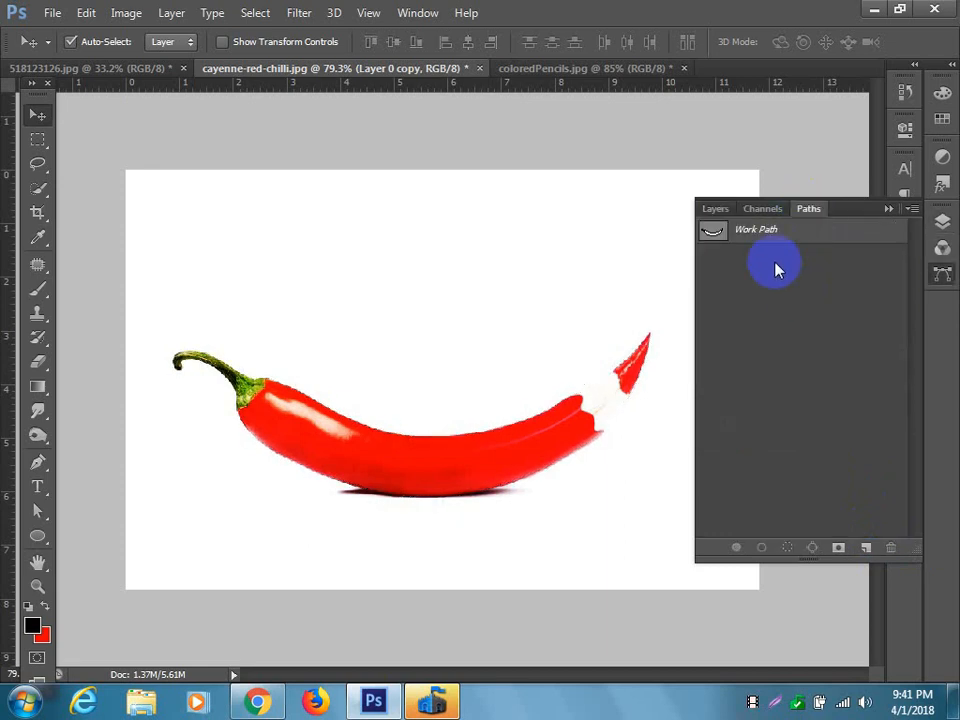
right_click(764, 234)
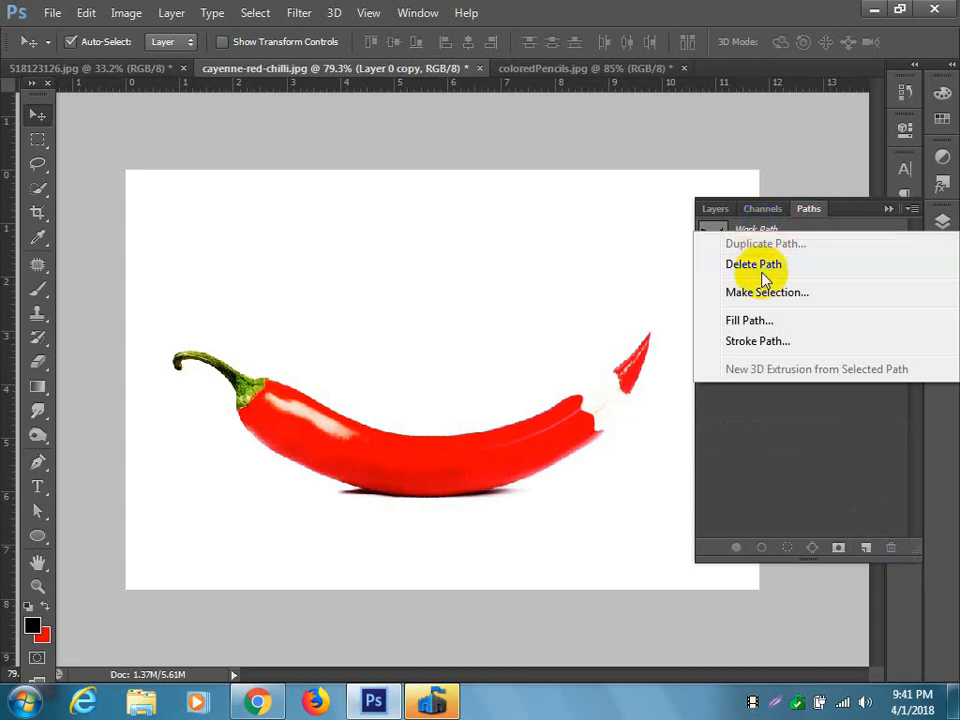
left_click(748, 320)
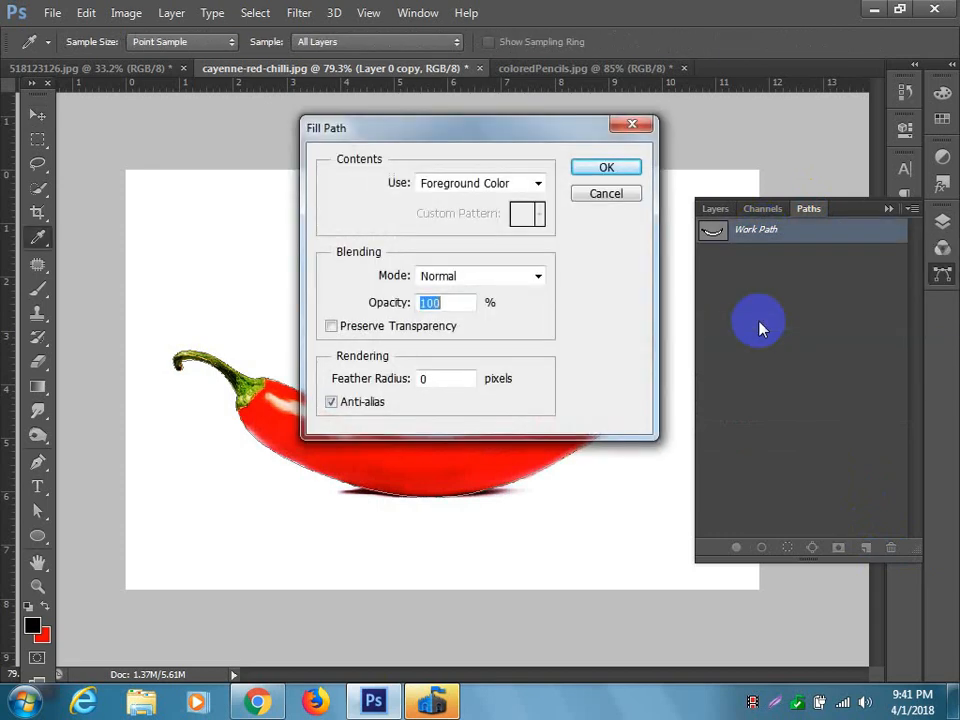
left_click(588, 171)
Move the chilli-shaped work path up into the empty white area above the chilli-pencil.
left_click_drag(514, 422, 497, 343)
key("ctrl+t")
key("Return")
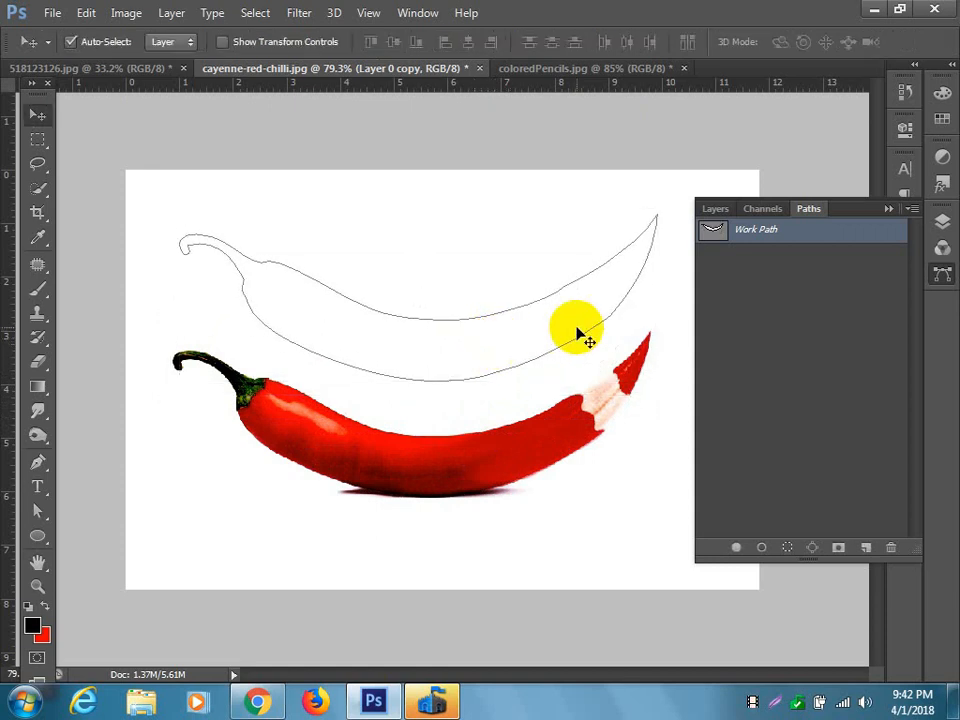
Stroke the work path on Layer 0 copy with the Pencil tool, leaving Simulate Pressure off.
left_click(885, 210)
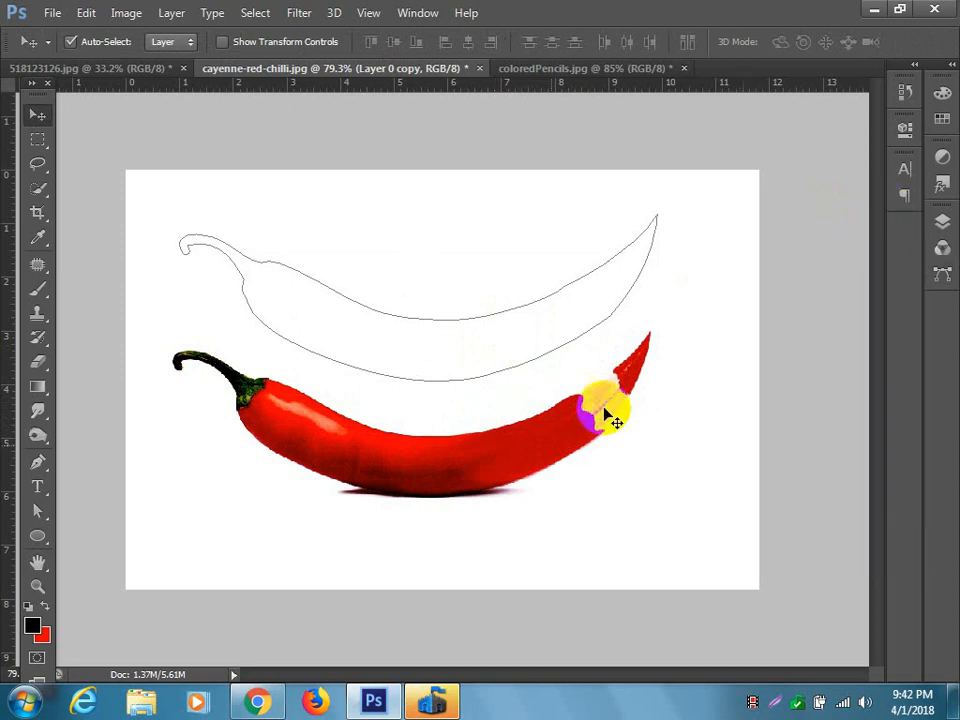
left_click(942, 224)
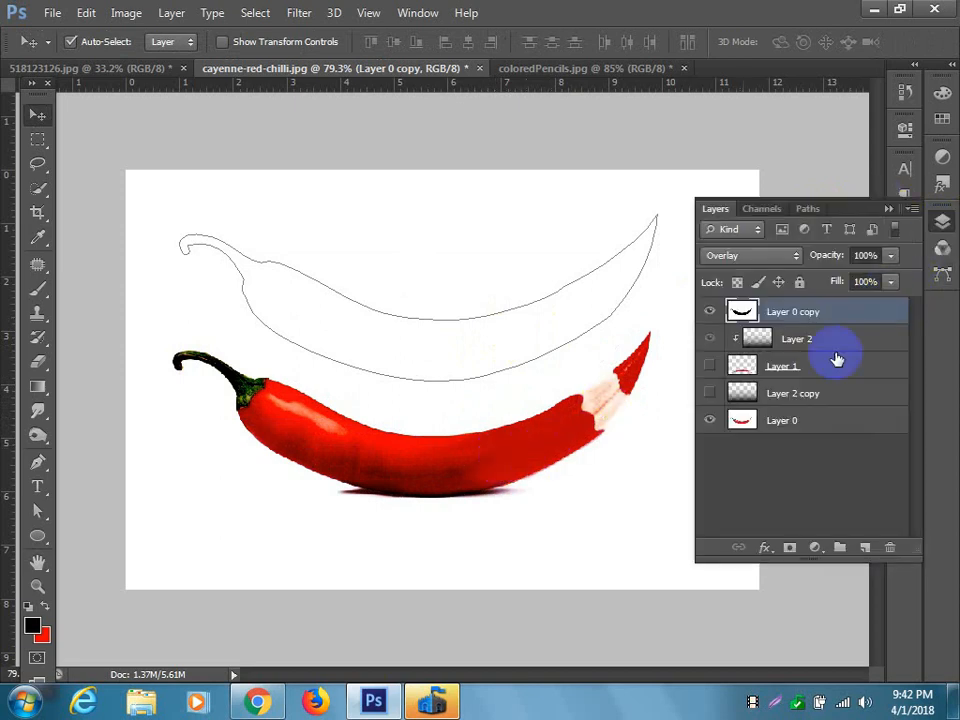
left_click(808, 209)
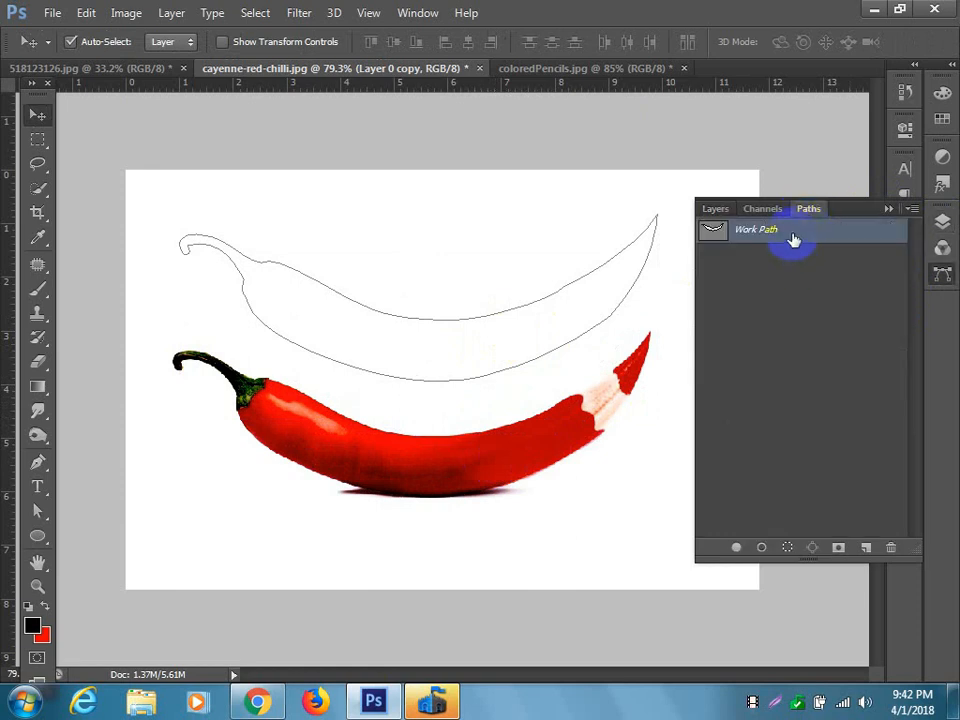
right_click(793, 241)
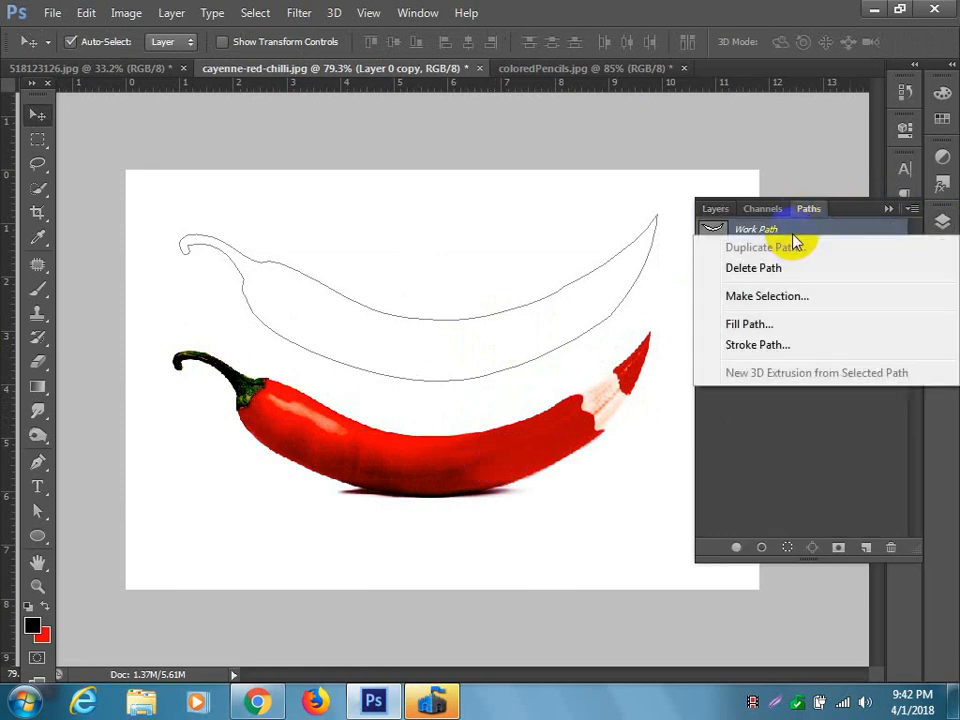
left_click(782, 345)
key("v")
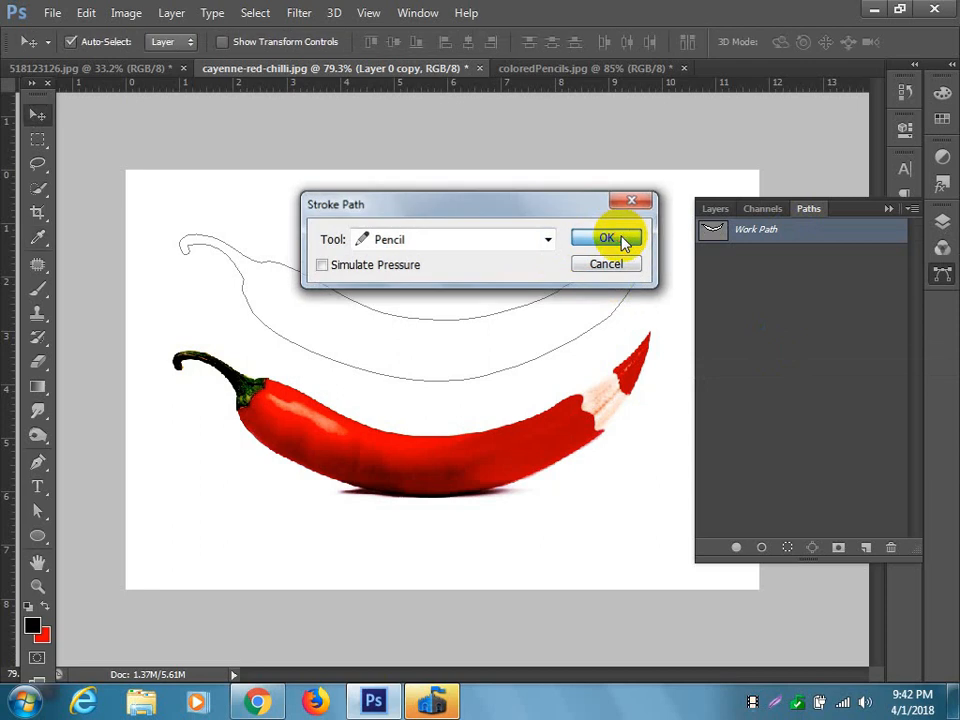
left_click(622, 240)
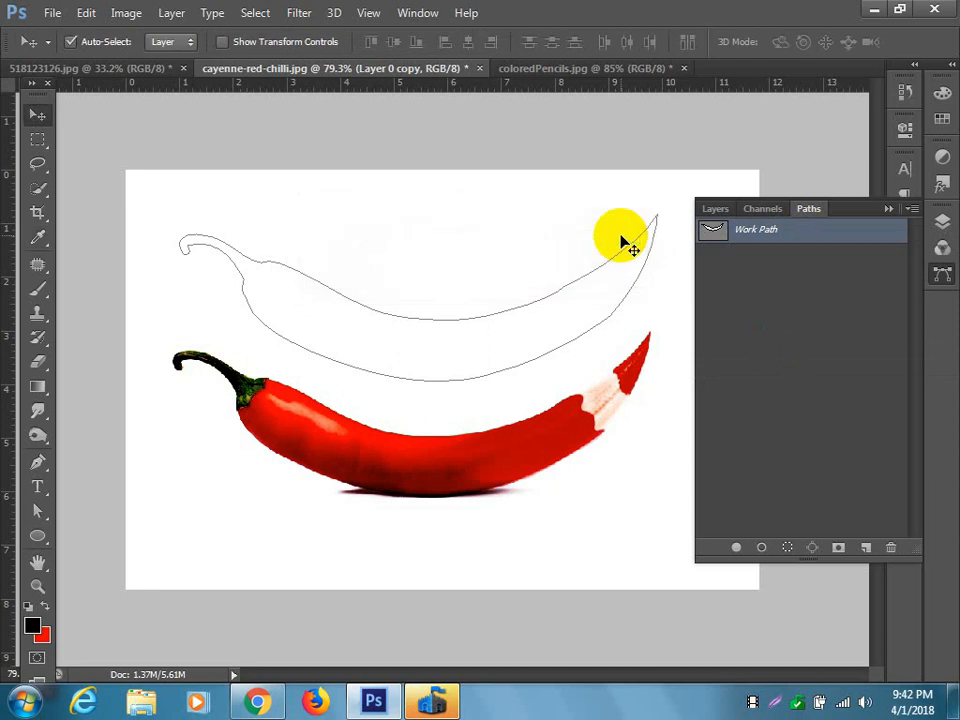
left_click(717, 210)
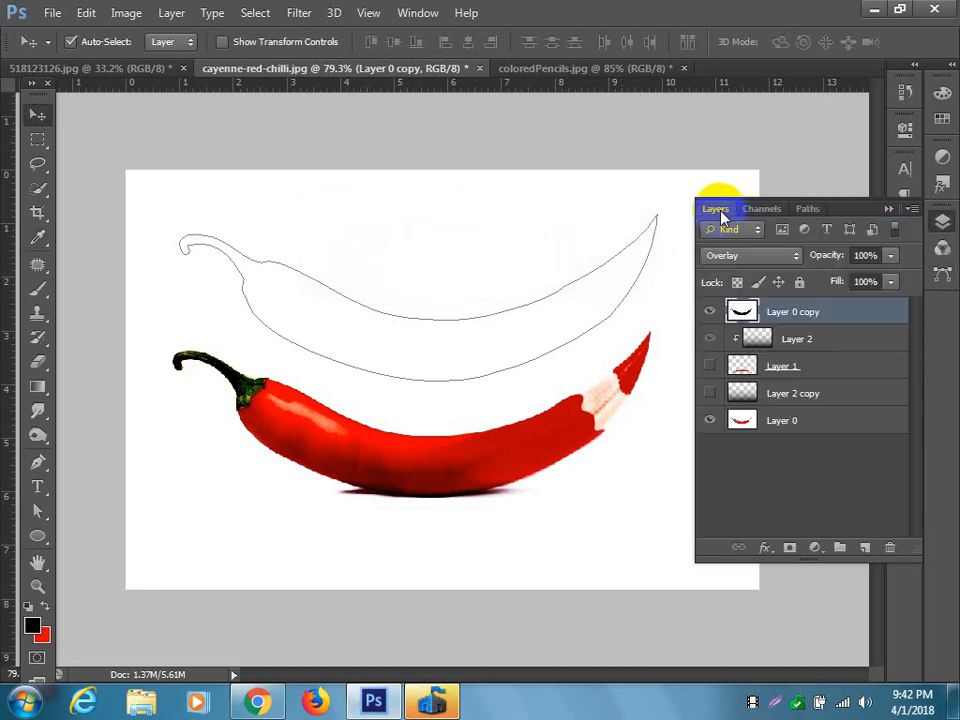
right_click(371, 379)
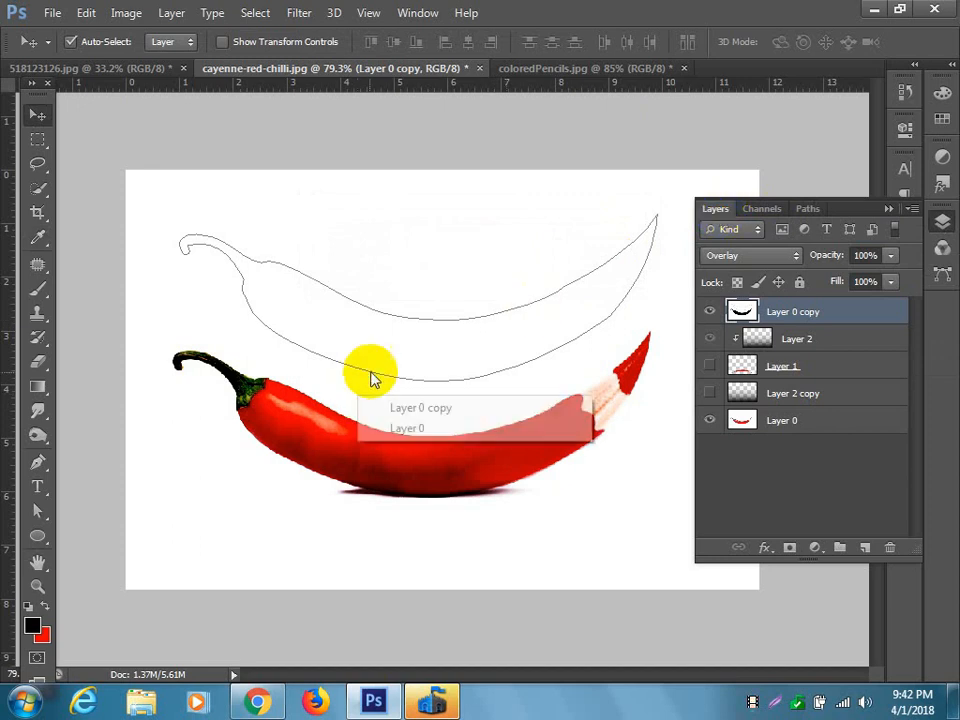
right_click(392, 347)
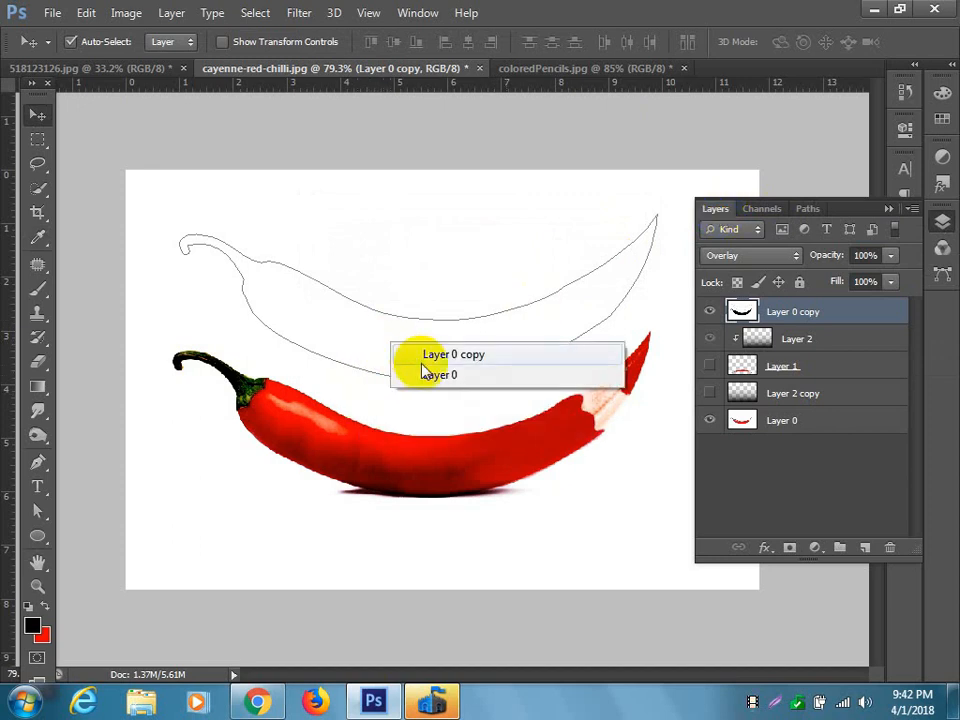
left_click(808, 212)
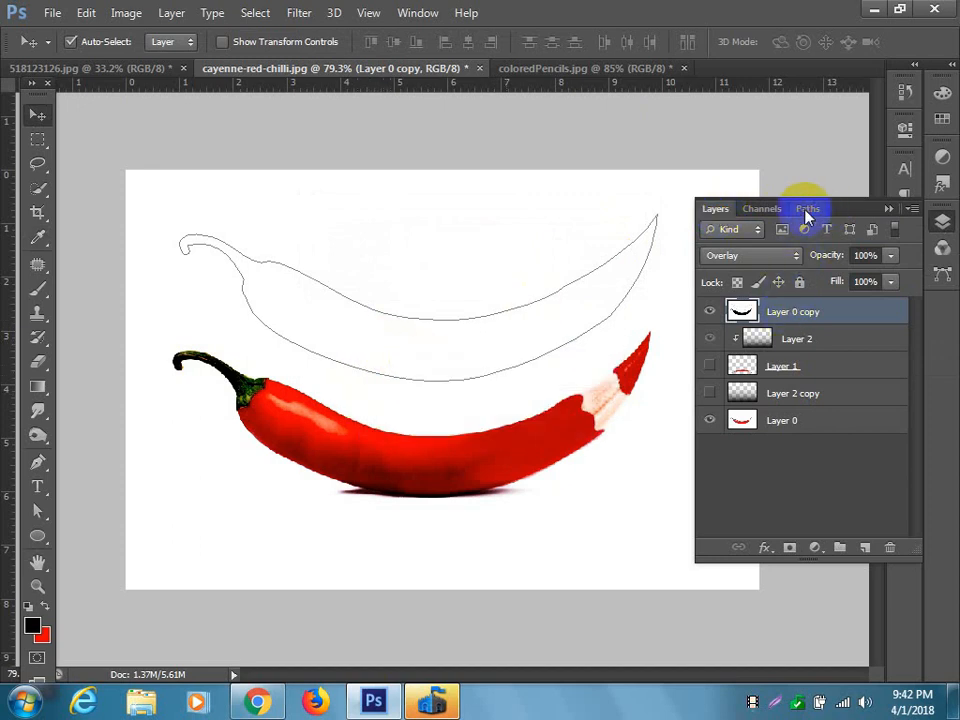
left_click(808, 212)
left_click(765, 236)
right_click(765, 240)
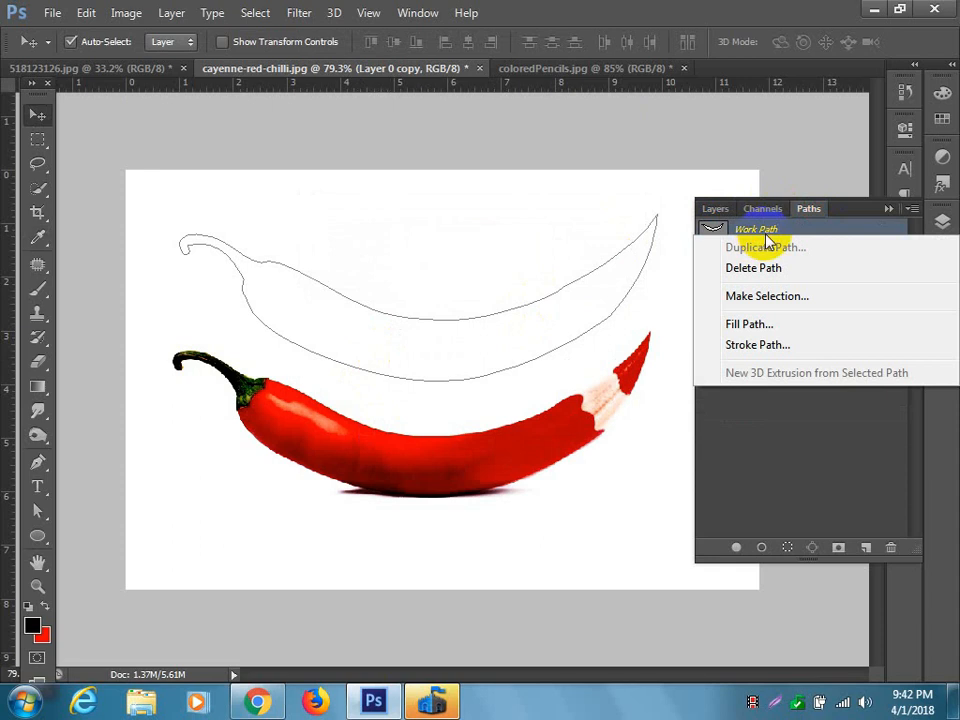
left_click(782, 297)
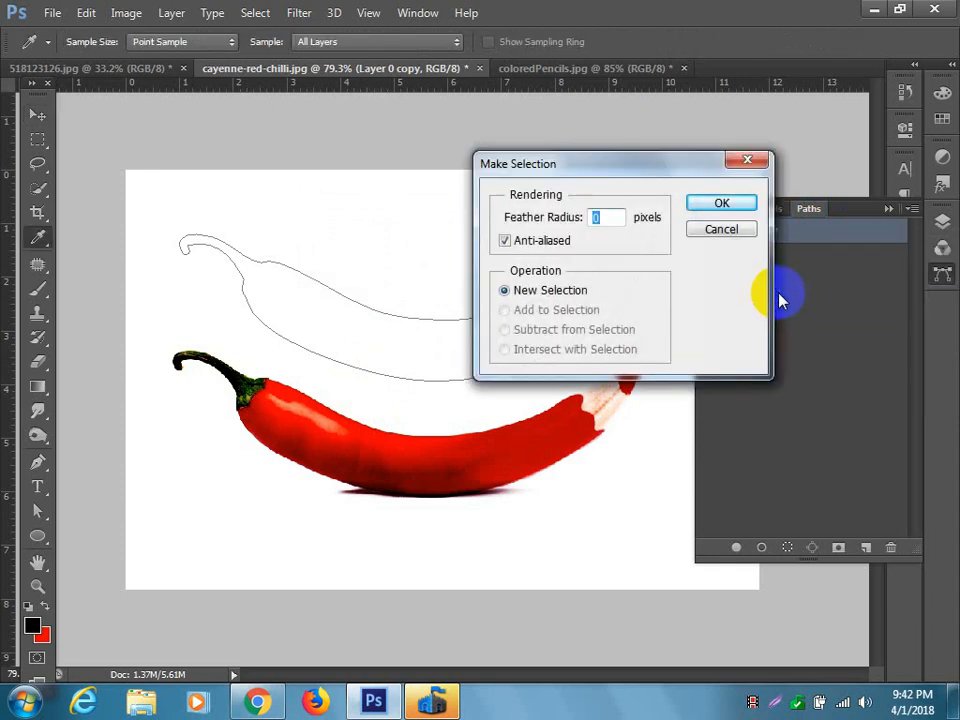
left_click(721, 232)
key("v")
left_click_drag(478, 332, 476, 289)
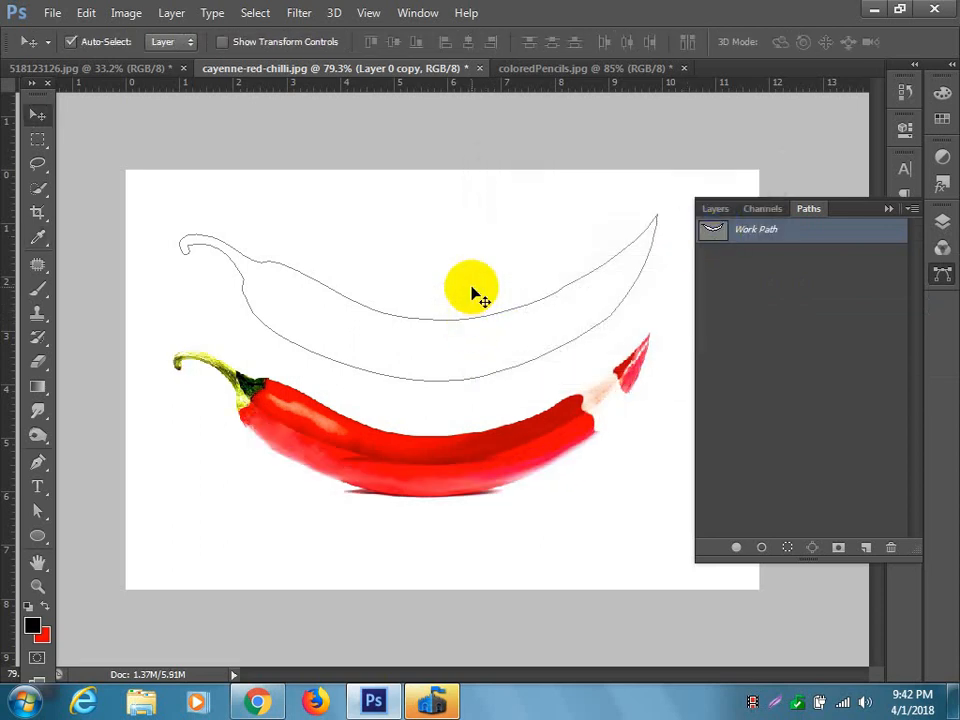
key("ctrl+z")
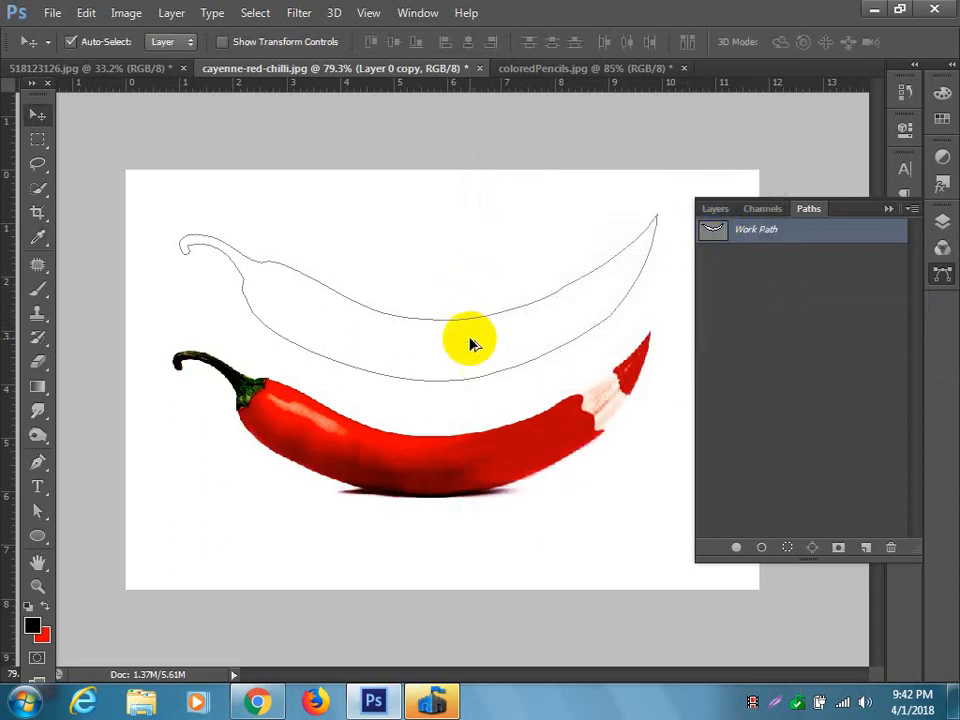
Select the whole work path above the chilli and convert it into a shape layer.
left_click(38, 512)
left_click_drag(133, 204, 707, 345)
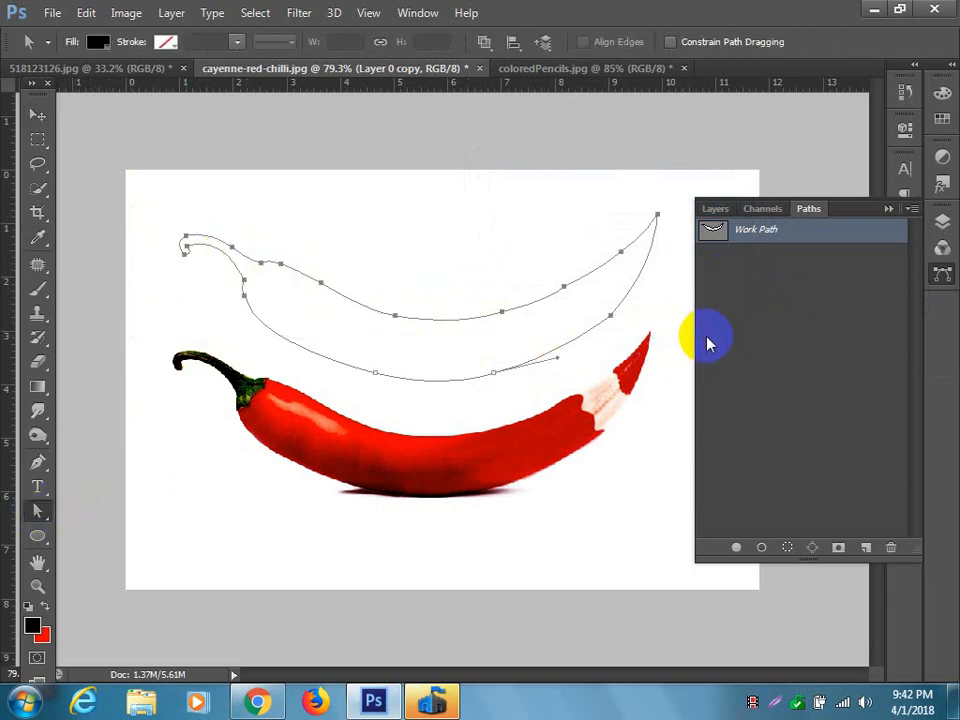
left_click_drag(150, 193, 690, 384)
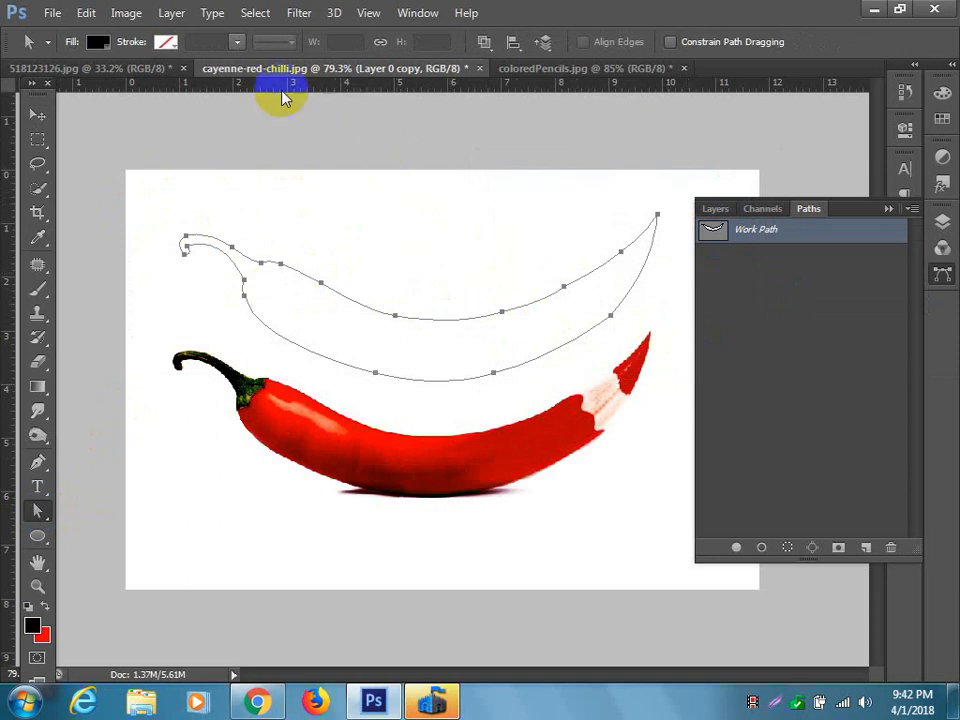
left_click(38, 462)
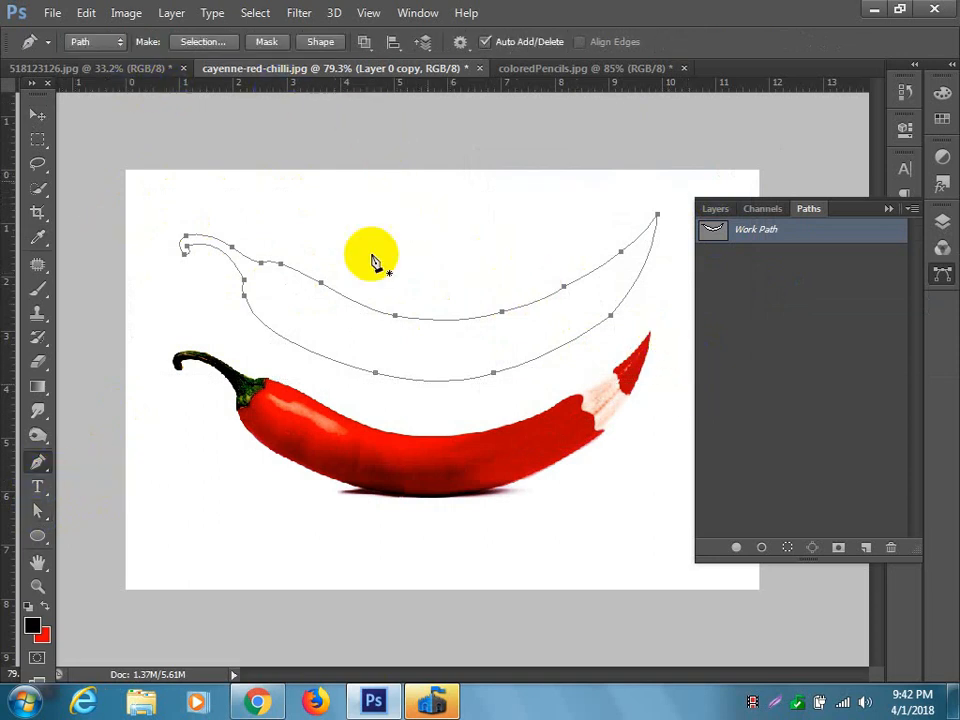
left_click(321, 41)
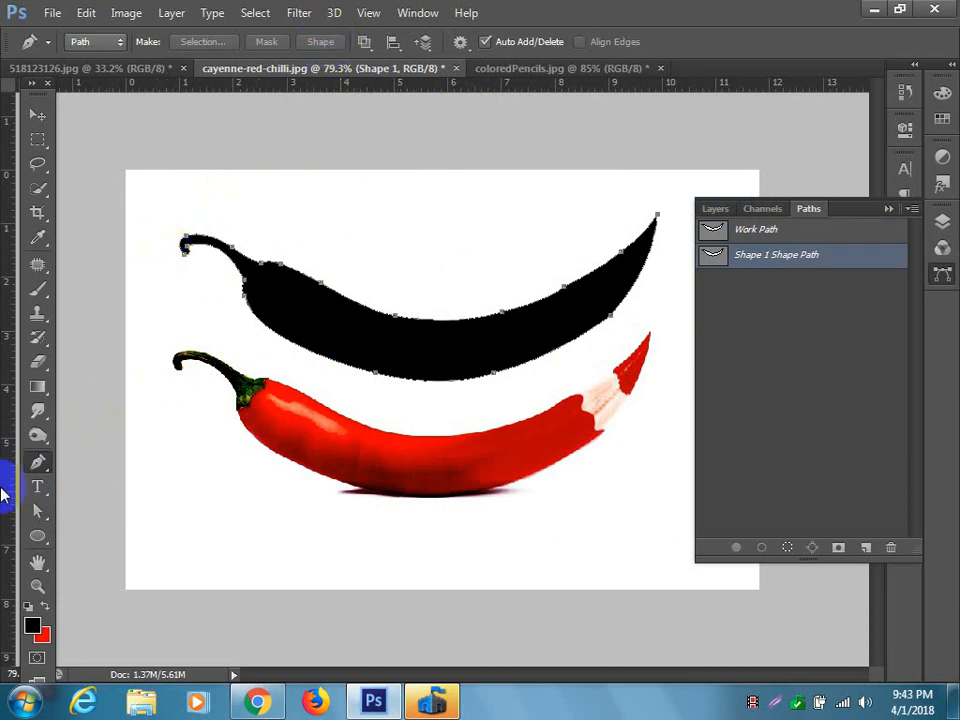
Set the chilli shape's fill to none and give it a grey 3 pt stroke.
left_click(44, 512)
left_click(354, 321)
left_click(97, 42)
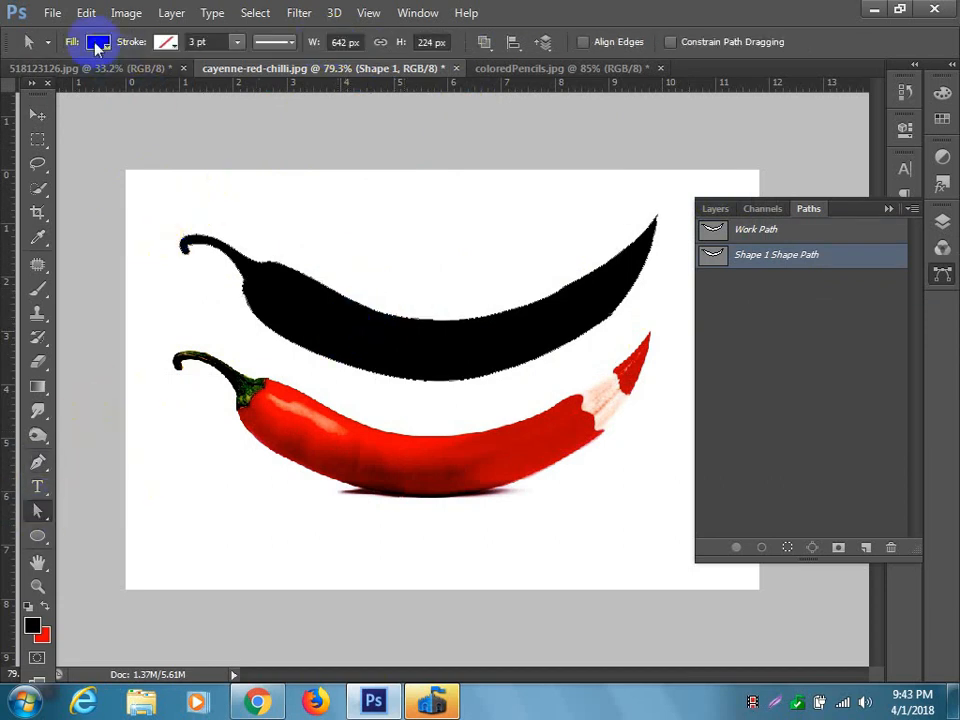
left_click(47, 79)
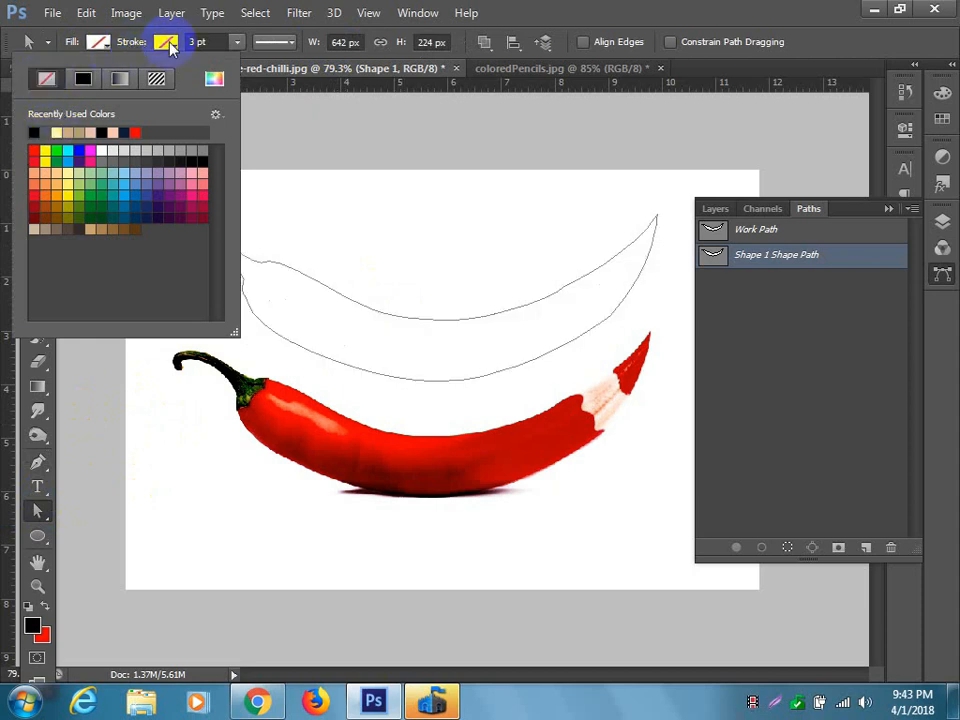
left_click(164, 41)
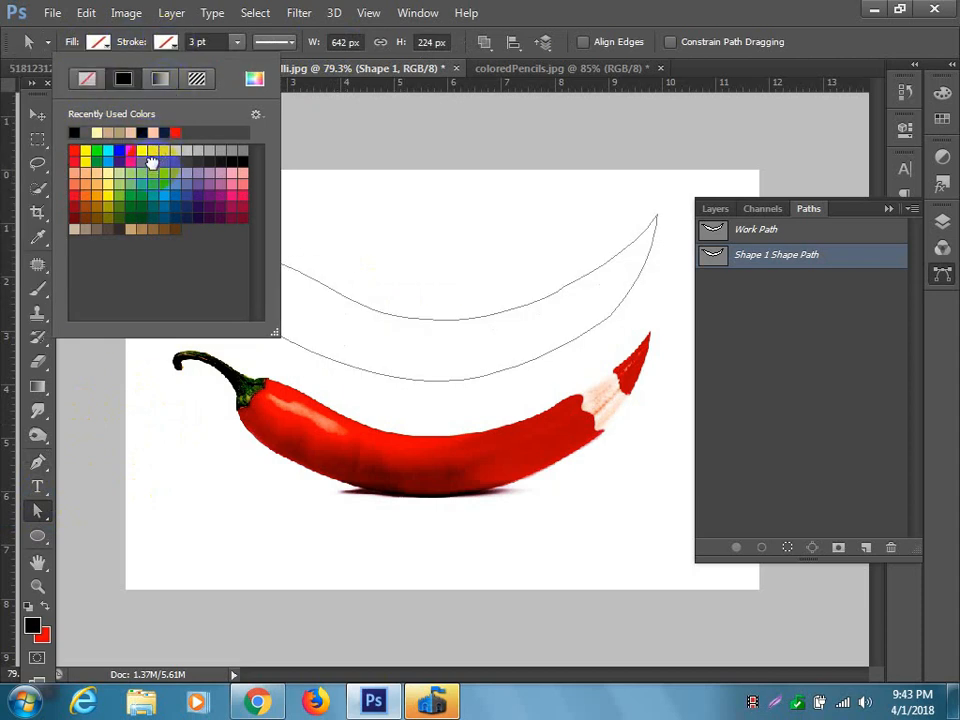
left_click(160, 152)
left_click(328, 121)
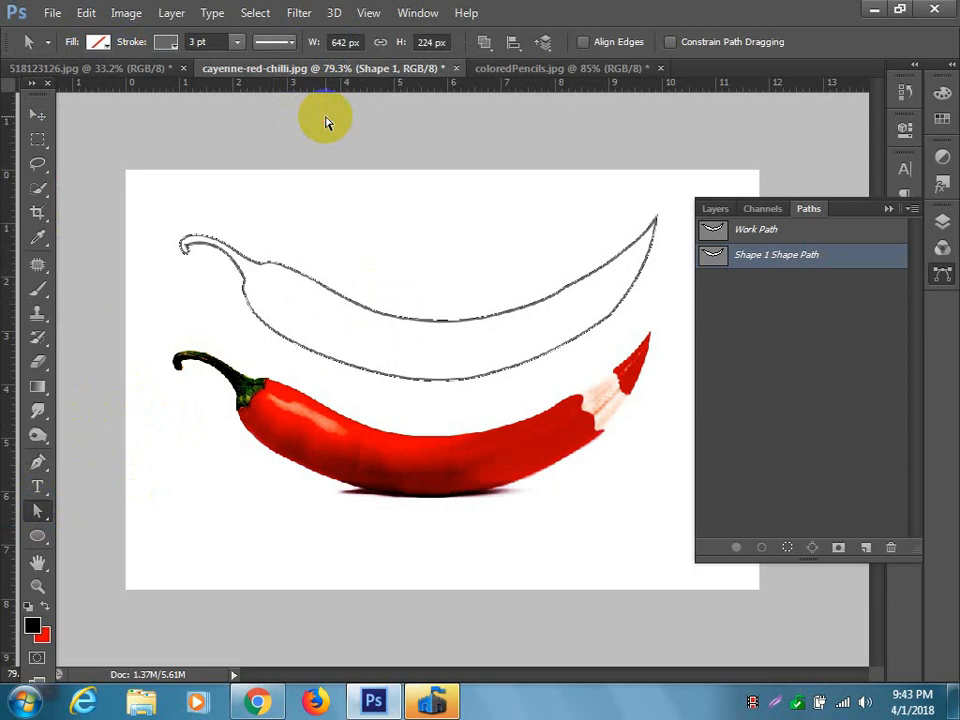
left_click(489, 155)
Deselect the outlined shape, select the Shape 1 layer and toggle its visibility to check the outline.
left_click(37, 115)
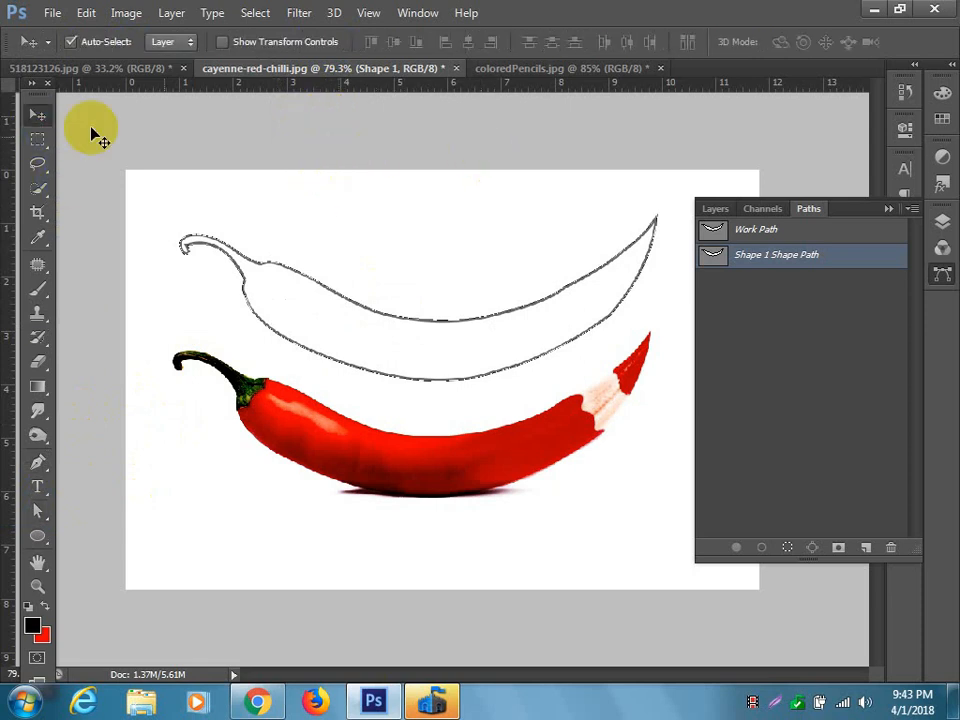
left_click(360, 146)
left_click(762, 208)
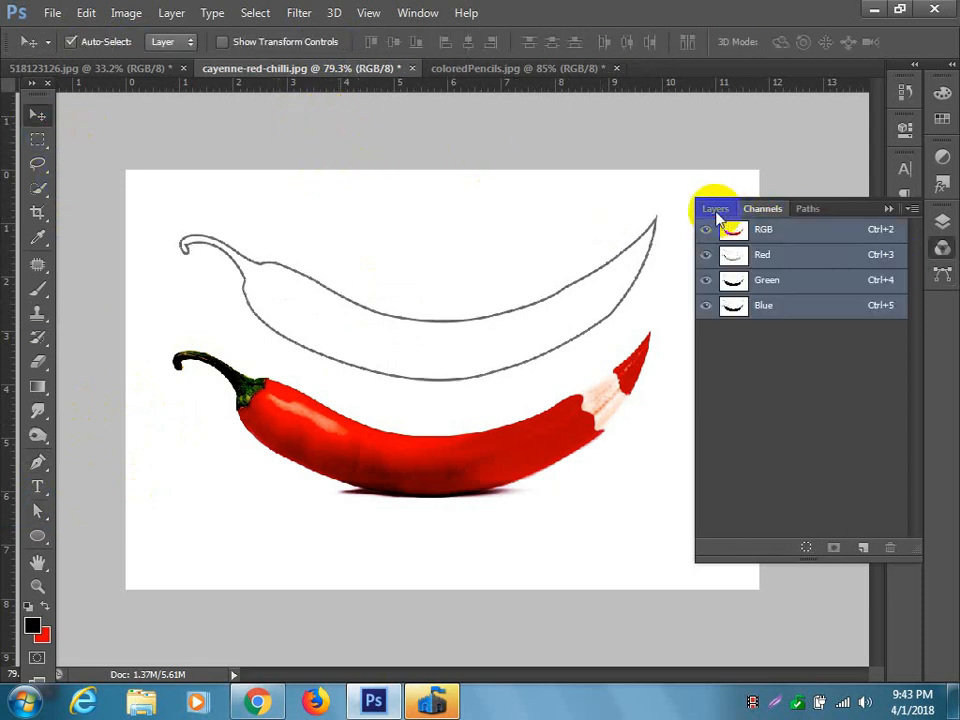
left_click(714, 208)
left_click(763, 318)
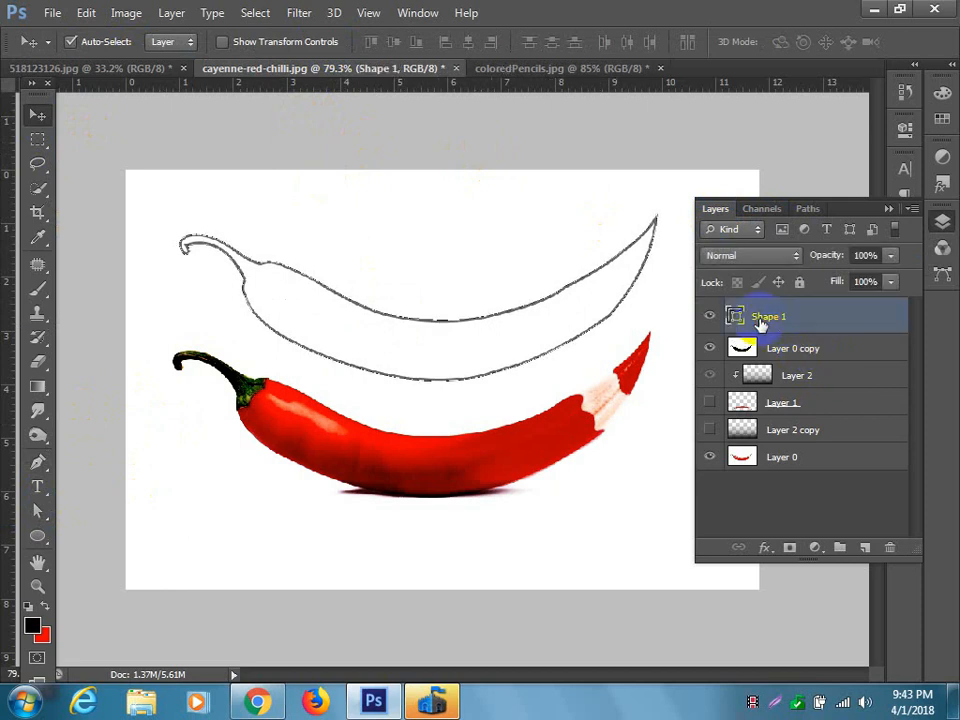
left_click(709, 316)
left_click(709, 316)
left_click(709, 316)
left_click(709, 316)
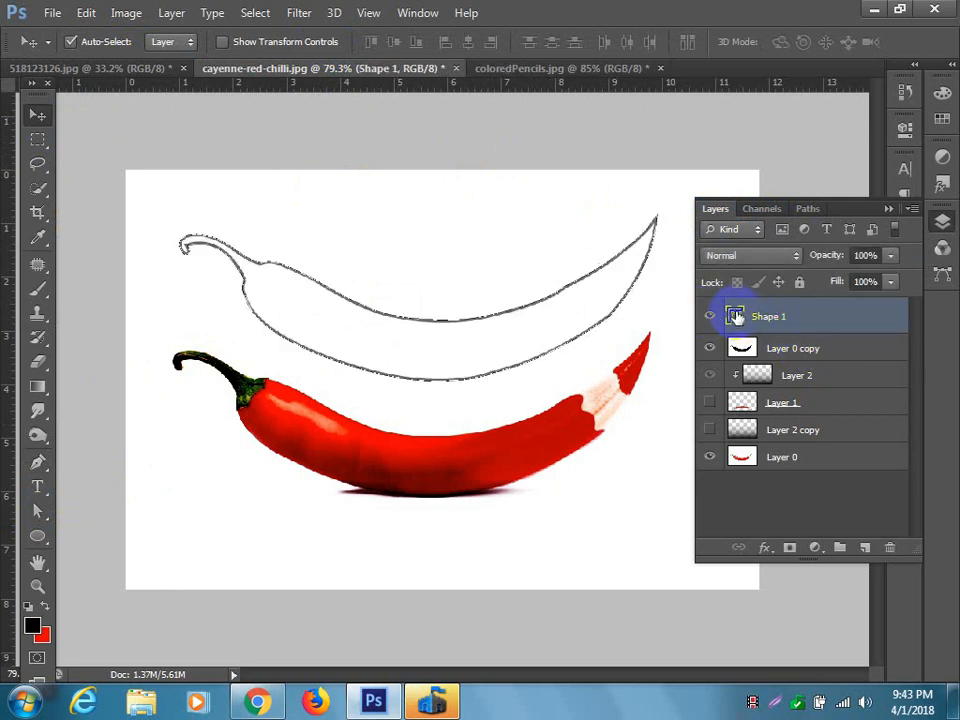
Move the Shape 1 outline slightly higher above the chilli and deselect it.
mouse_move(587, 281)
left_mouse_down()
mouse_move(589, 246)
mouse_move(557, 287)
mouse_move(588, 266)
left_mouse_up()
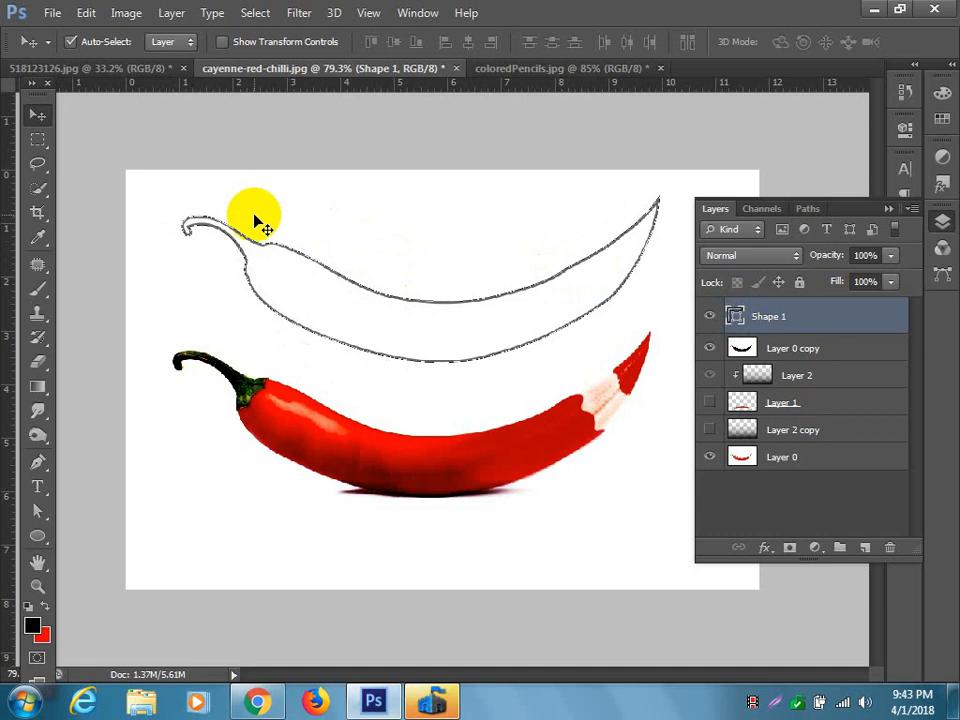
mouse_move(158, 195)
left_mouse_down()
mouse_move(369, 271)
mouse_move(294, 231)
mouse_move(195, 196)
mouse_move(160, 197)
left_mouse_up()
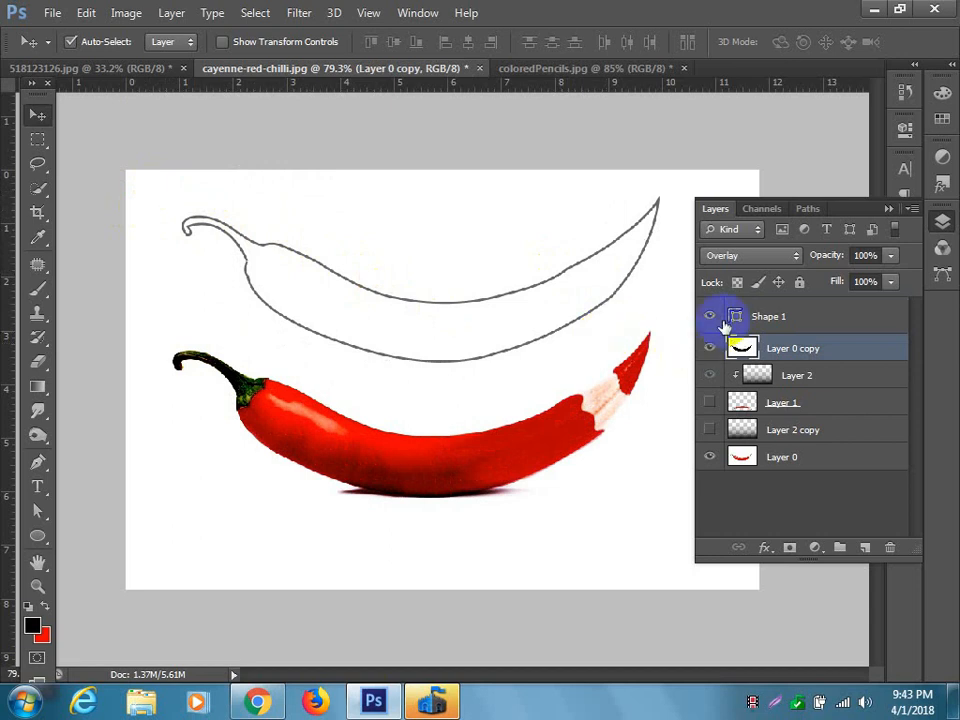
Hide the Layer 0 copy layer in the chilli document.
left_click(711, 348)
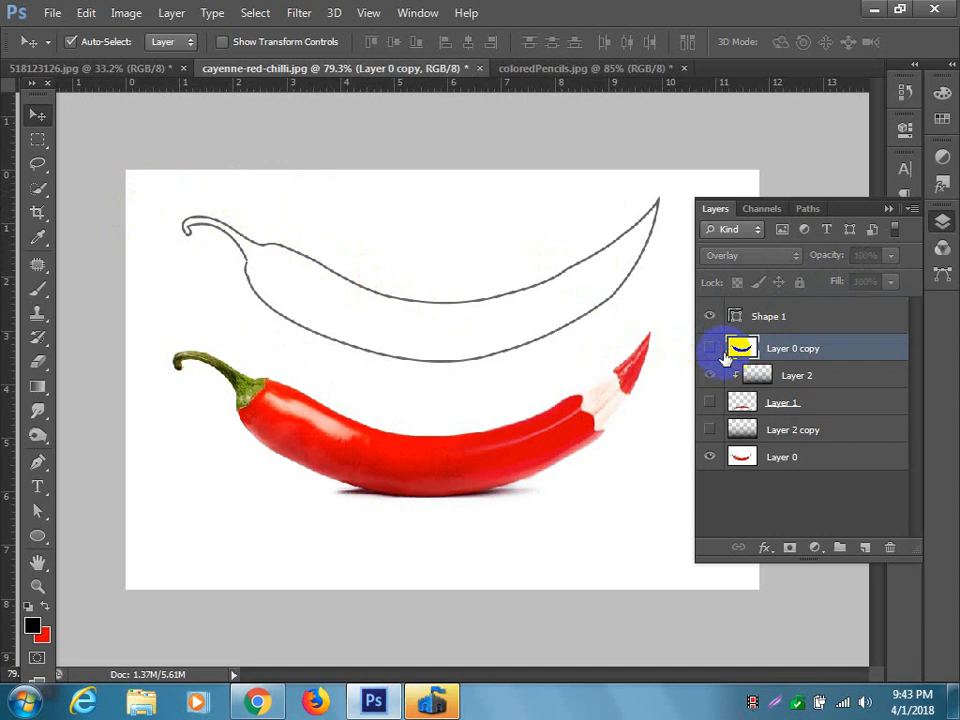
Switch to Chrome, check the class topics on the Graphics Design course page and return to Photoshop.
left_click(257, 701)
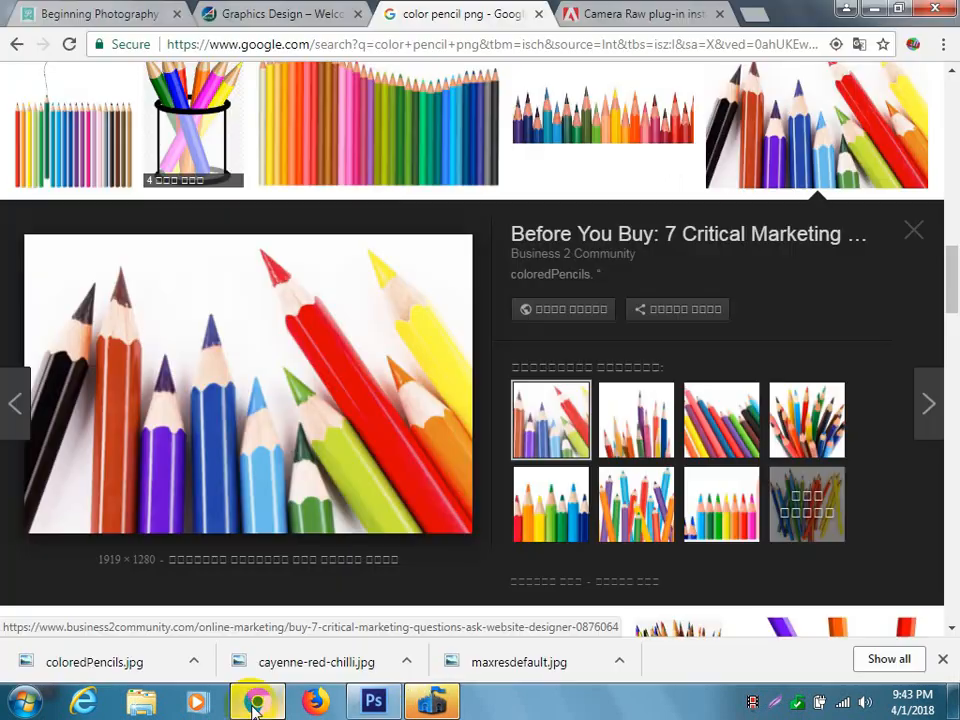
left_click(245, 12)
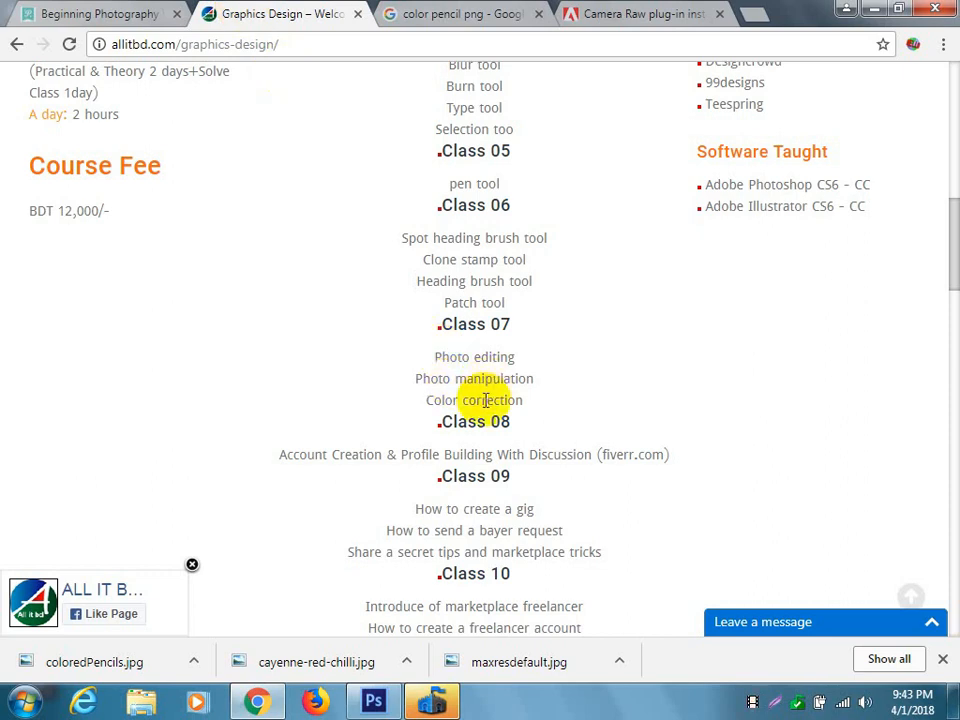
left_click(875, 10)
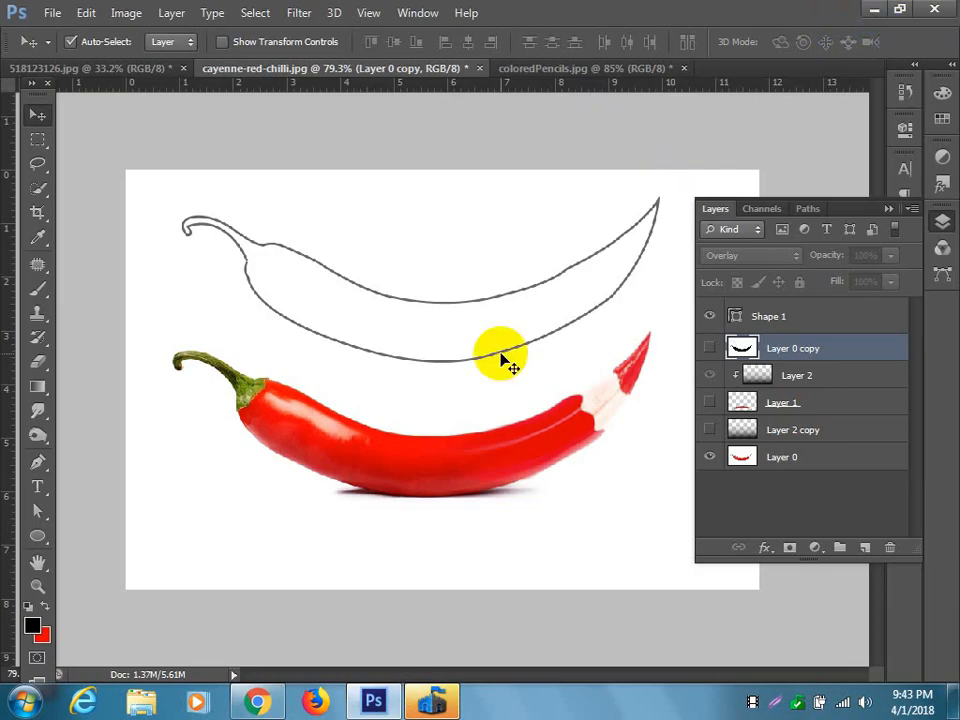
Switch to the 518123126.jpg portrait document, select its Background layer and bring up the available image adjustments.
left_click(138, 70)
left_click(126, 12)
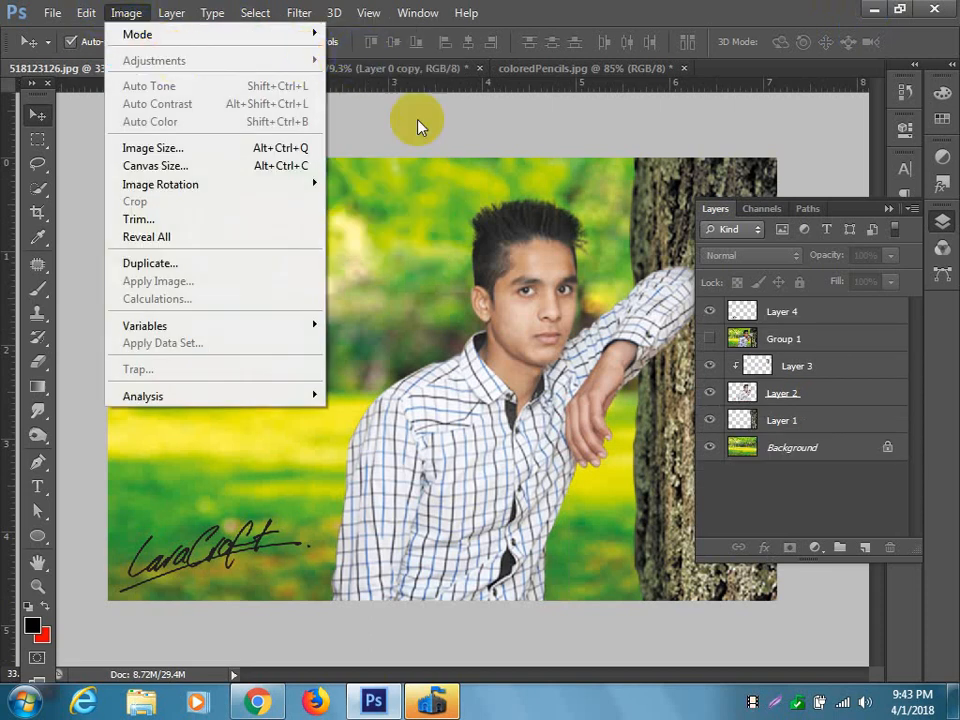
left_click(816, 340)
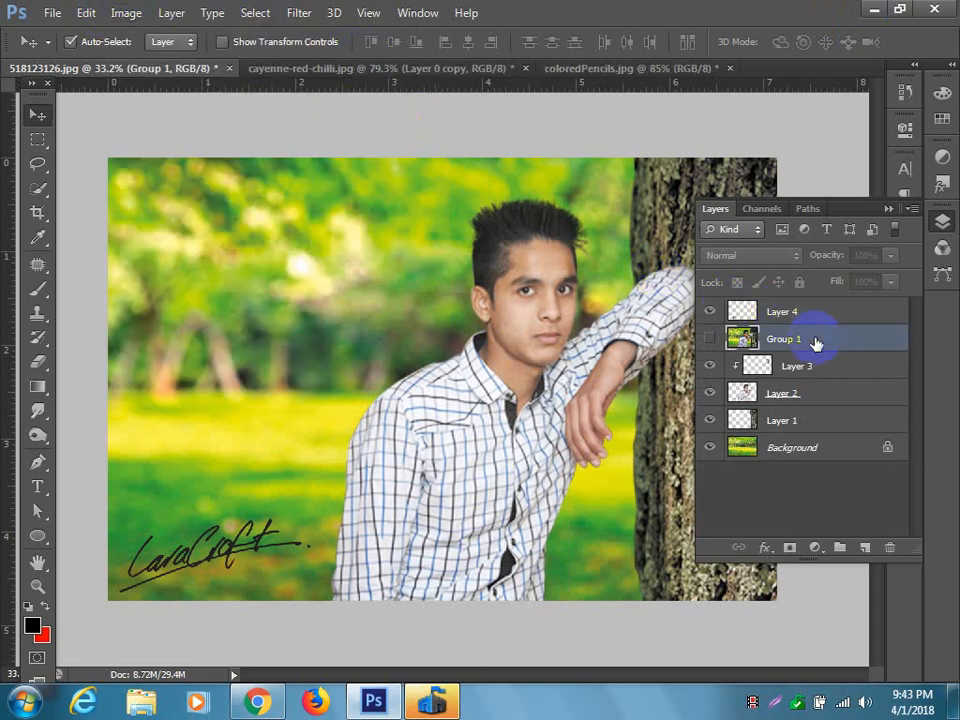
left_click(800, 444)
left_click(120, 12)
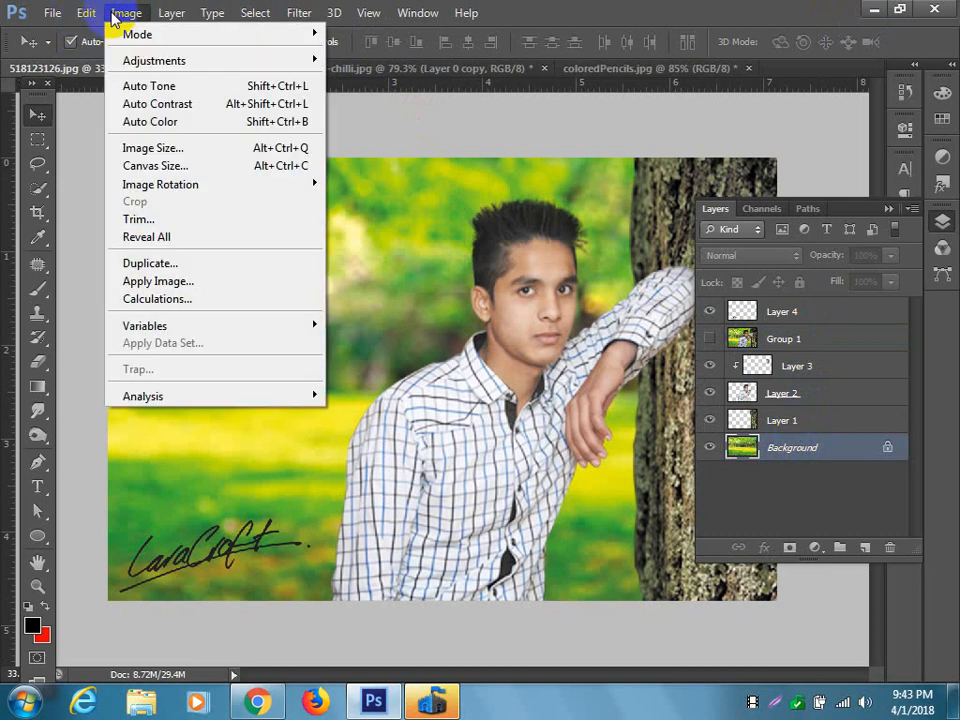
mouse_move(165, 65)
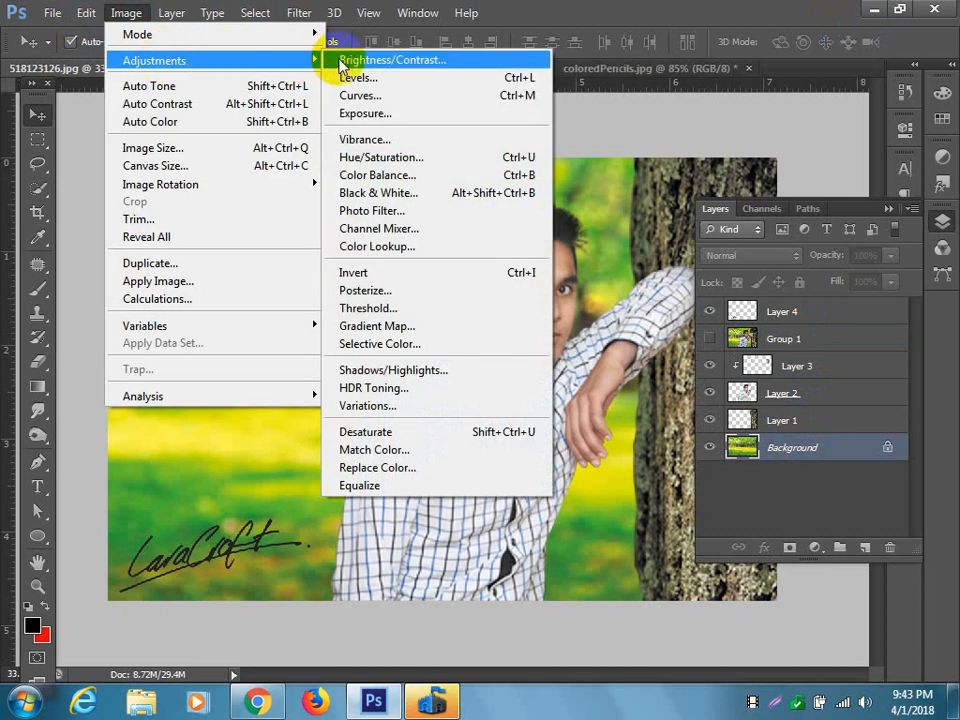